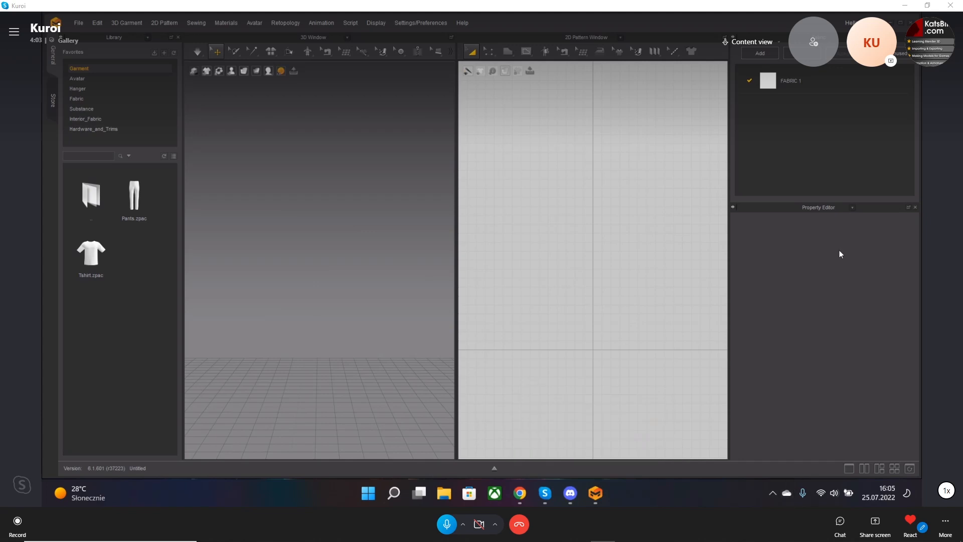
Open the existing project "imvu live 2" from the Project folder.
left_click(900, 23)
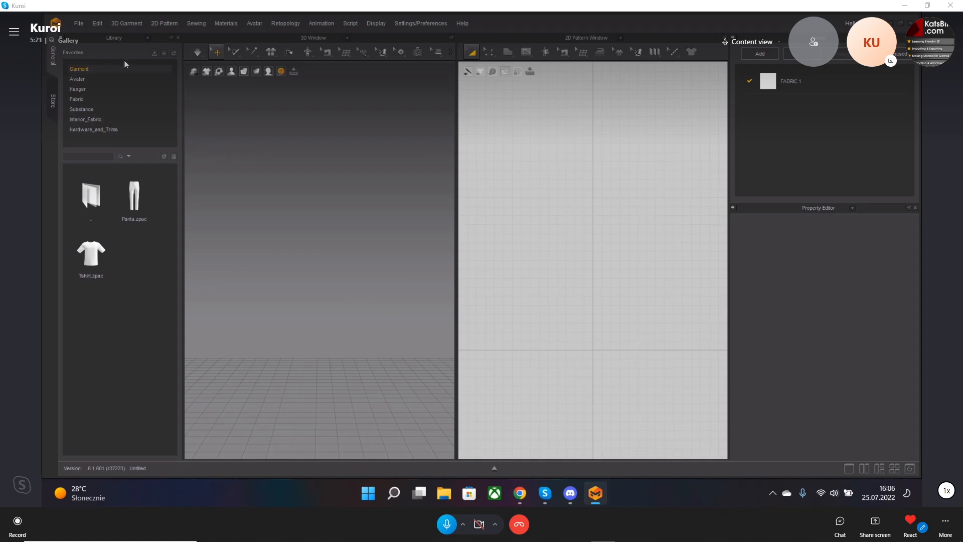
left_click(73, 24)
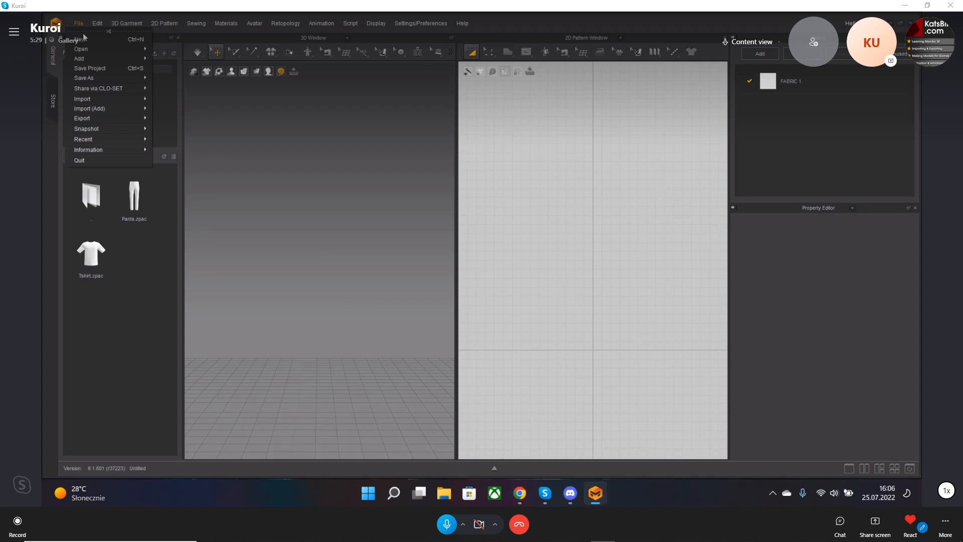
mouse_move(89, 47)
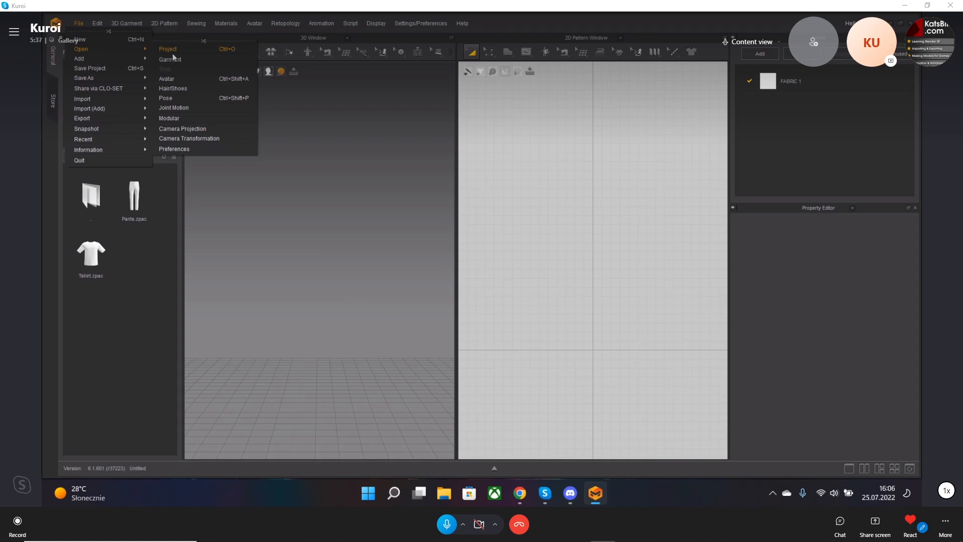
left_click(307, 154)
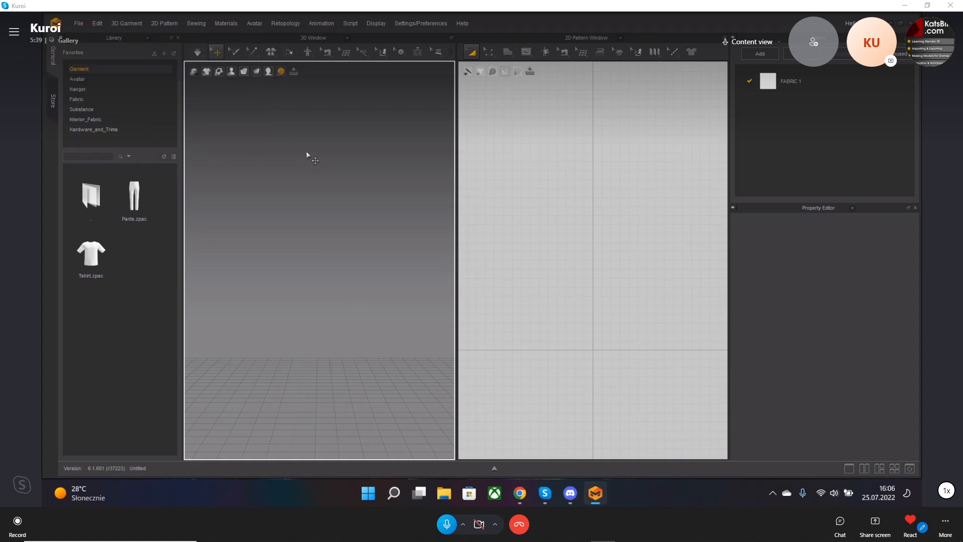
left_click(79, 23)
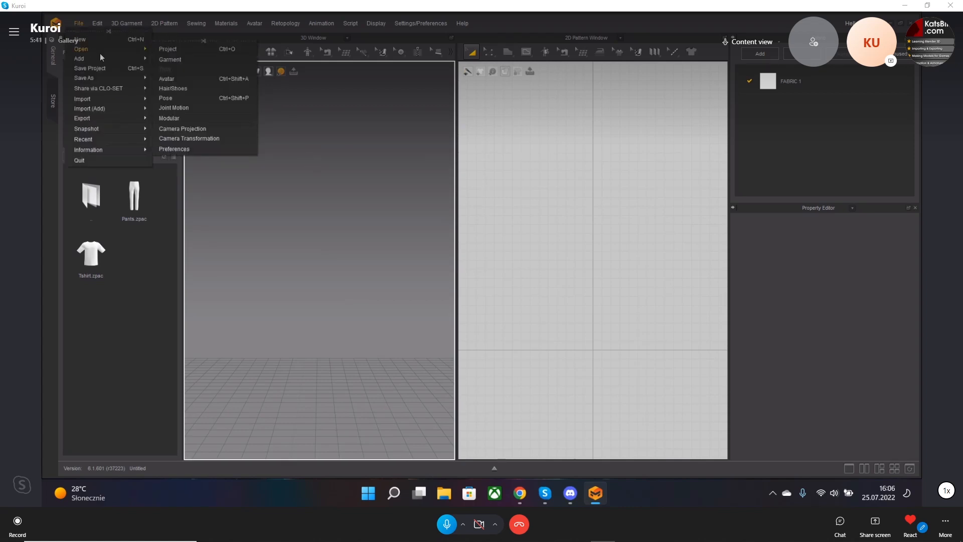
left_click(203, 49)
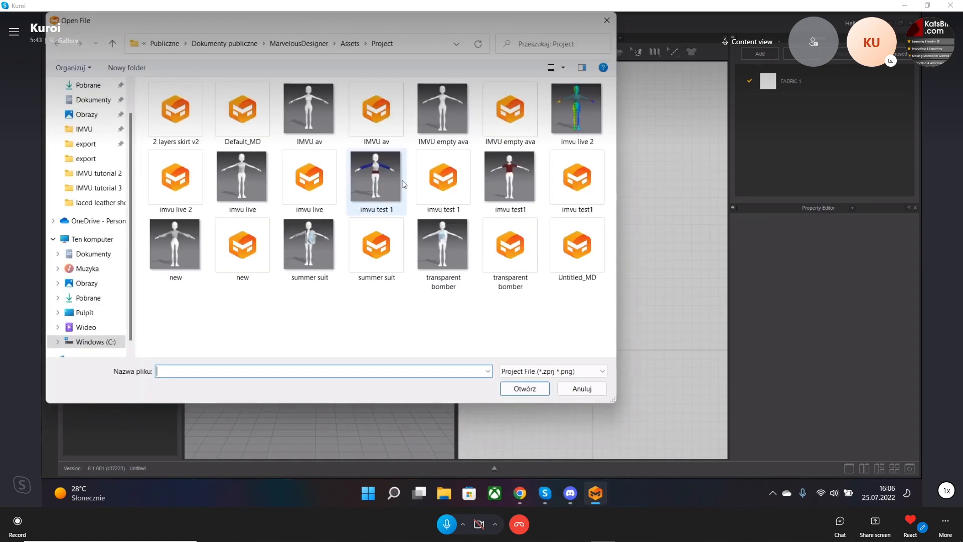
double_click(576, 120)
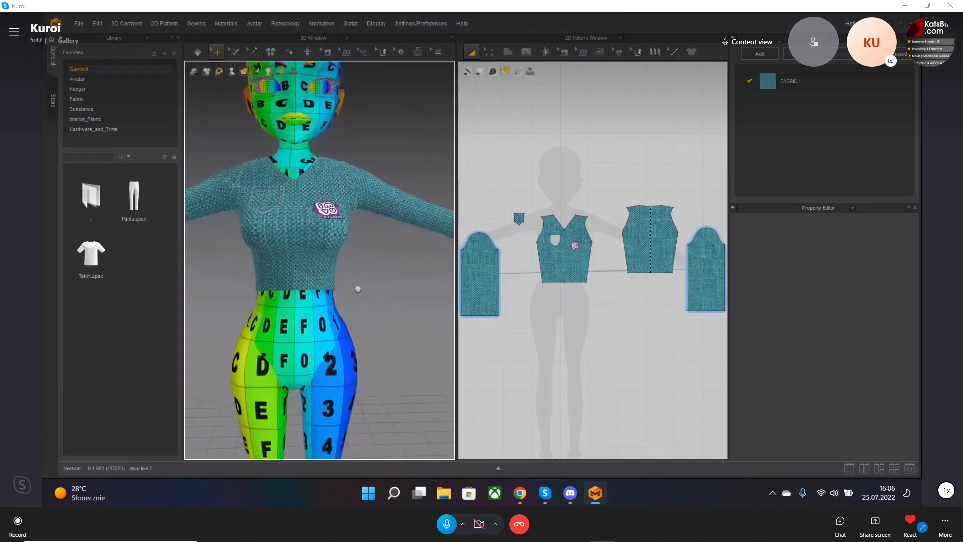
Examine the avatar and its V-neck top in the 3D view, from full figure to close-up and from slightly different angles.
right_click_drag(340, 299, 392, 299)
scroll(387, 294, "down", 4)
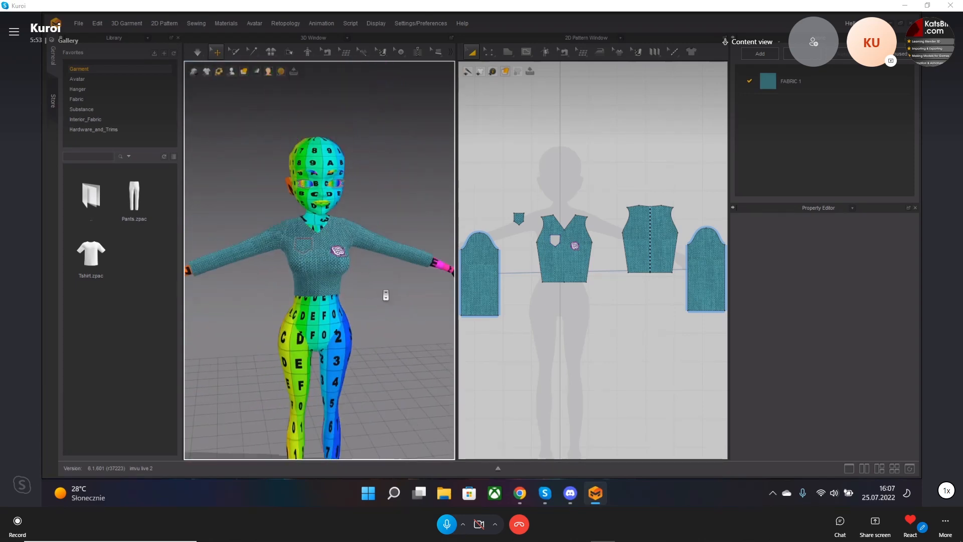
scroll(383, 295, "up", 5)
scroll(383, 295, "down", 5)
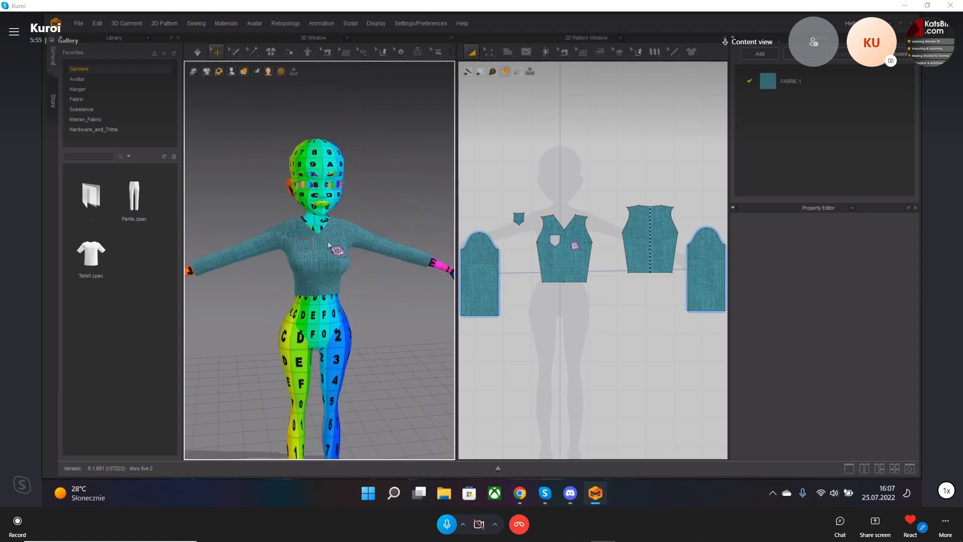
right_click_drag(365, 292, 361, 281)
scroll(362, 283, "down", 2)
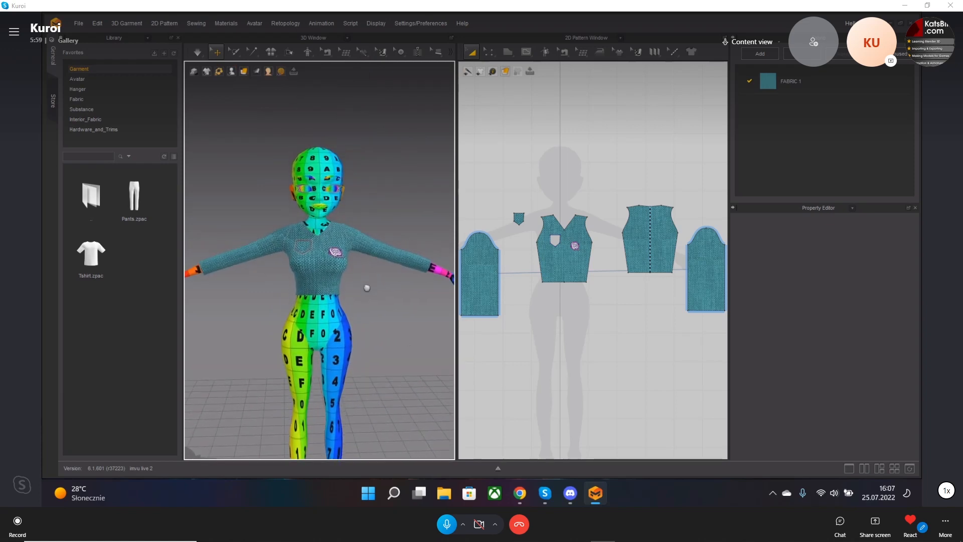
middle_click_drag(365, 284, 365, 343)
scroll(365, 340, "up", 5)
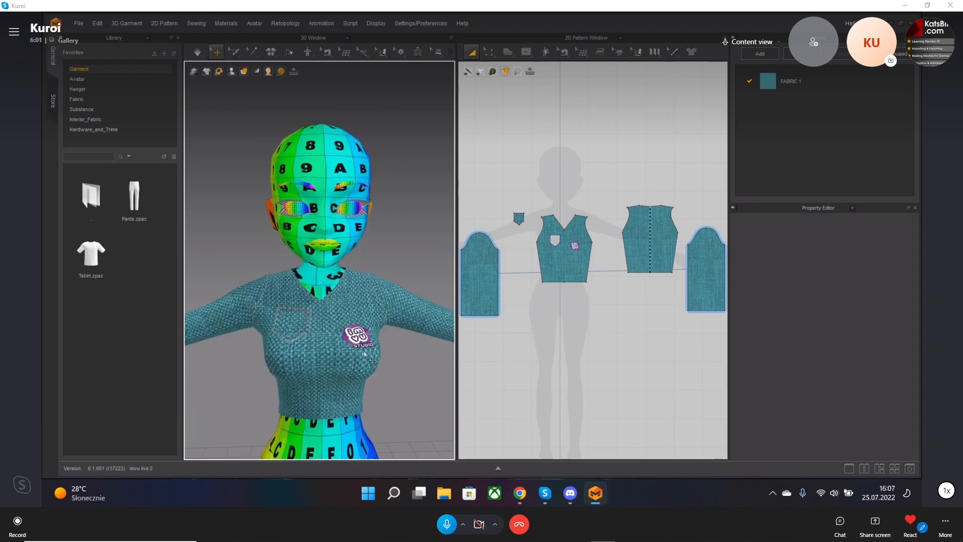
mouse_move(382, 332)
right_mouse_down()
mouse_move(365, 318)
mouse_move(384, 327)
mouse_move(382, 313)
mouse_move(383, 358)
mouse_move(377, 318)
mouse_move(294, 312)
mouse_move(238, 321)
mouse_move(382, 323)
right_mouse_up()
scroll(383, 327, "down", 1)
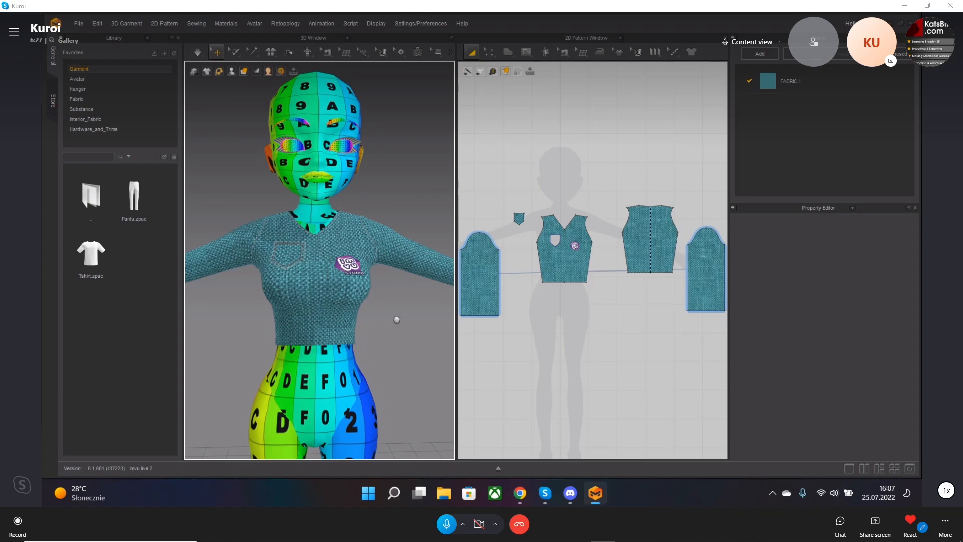
mouse_move(393, 316)
middle_mouse_down()
mouse_move(389, 299)
mouse_move(390, 314)
middle_mouse_up()
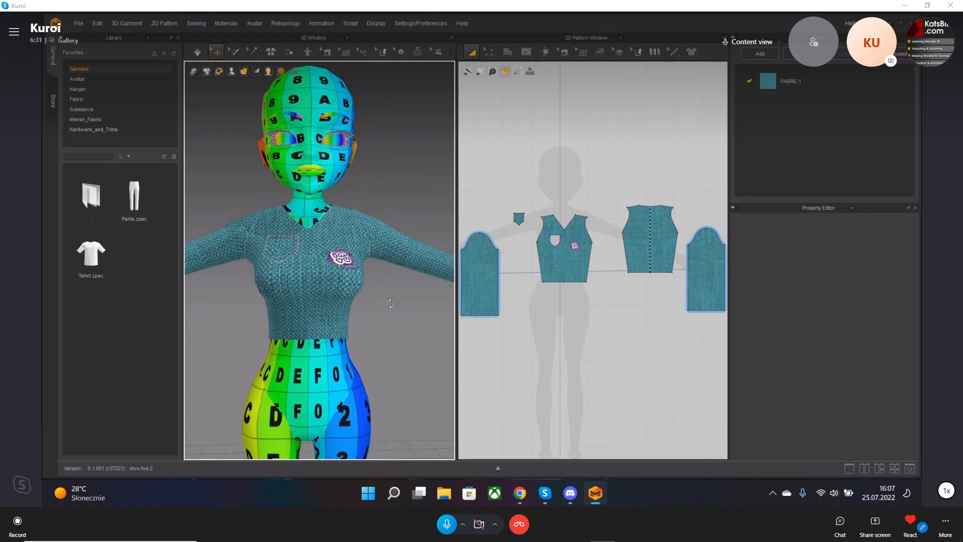
mouse_move(389, 303)
right_mouse_down()
mouse_move(316, 306)
mouse_move(393, 307)
mouse_move(389, 299)
right_mouse_up()
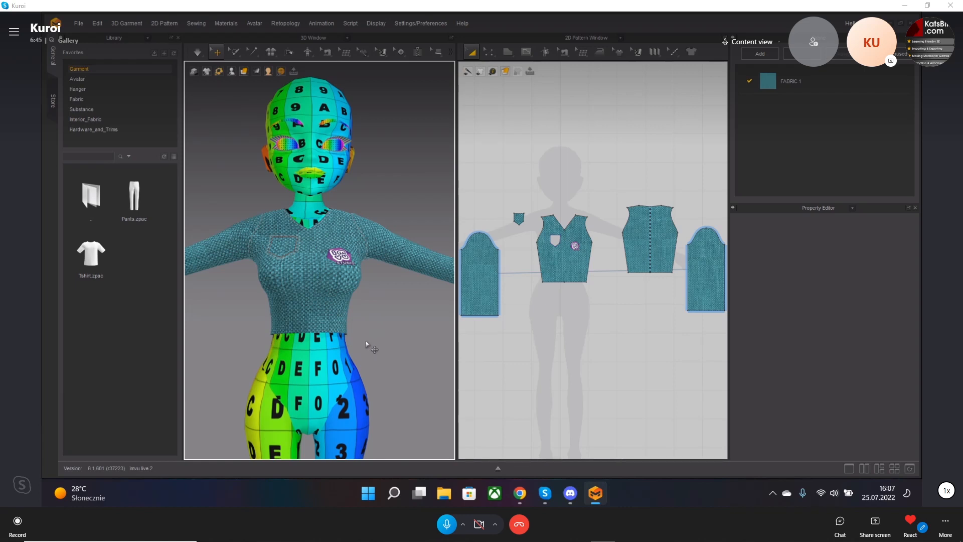
middle_click_drag(387, 295, 391, 317)
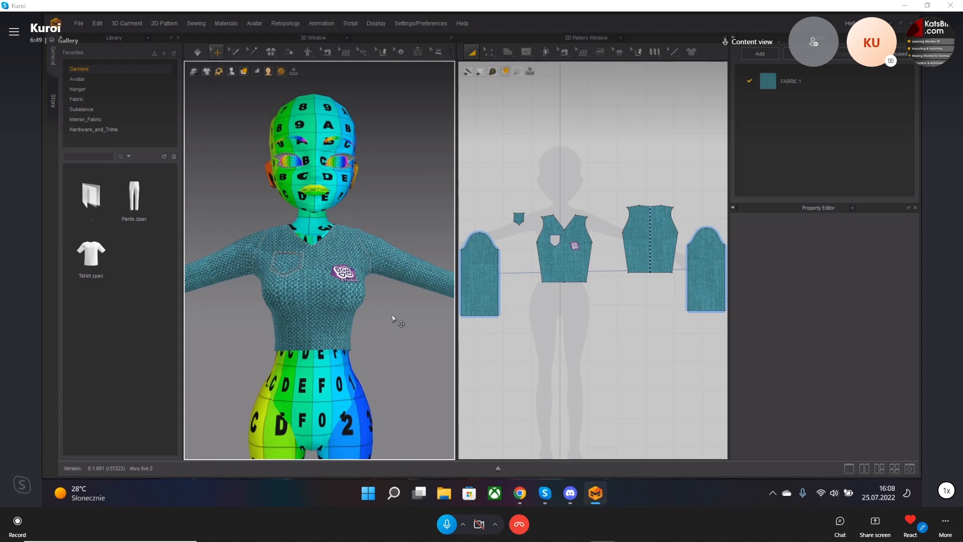
mouse_move(394, 320)
right_mouse_down()
mouse_move(420, 278)
mouse_move(425, 314)
mouse_move(396, 273)
mouse_move(336, 273)
mouse_move(381, 290)
mouse_move(396, 316)
right_mouse_up()
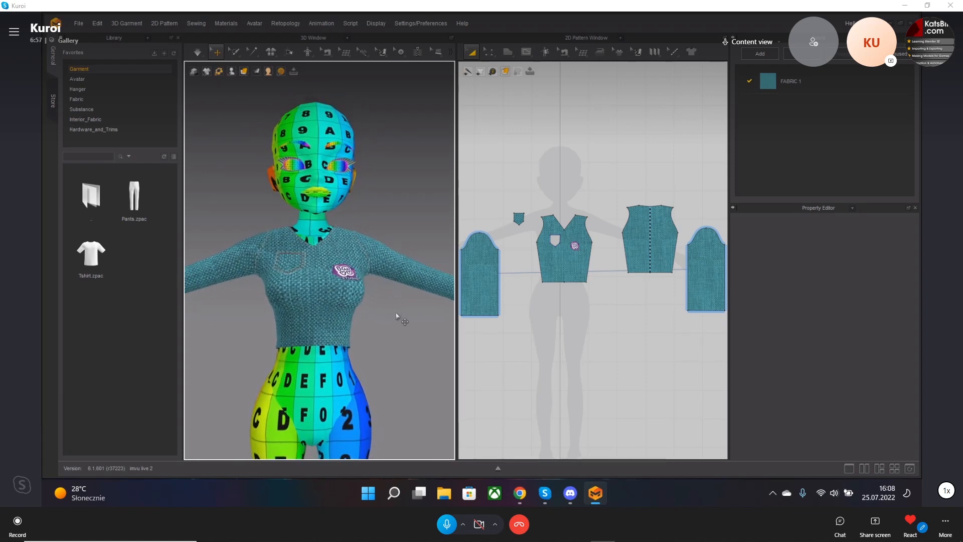
right_click_drag(397, 316, 423, 276)
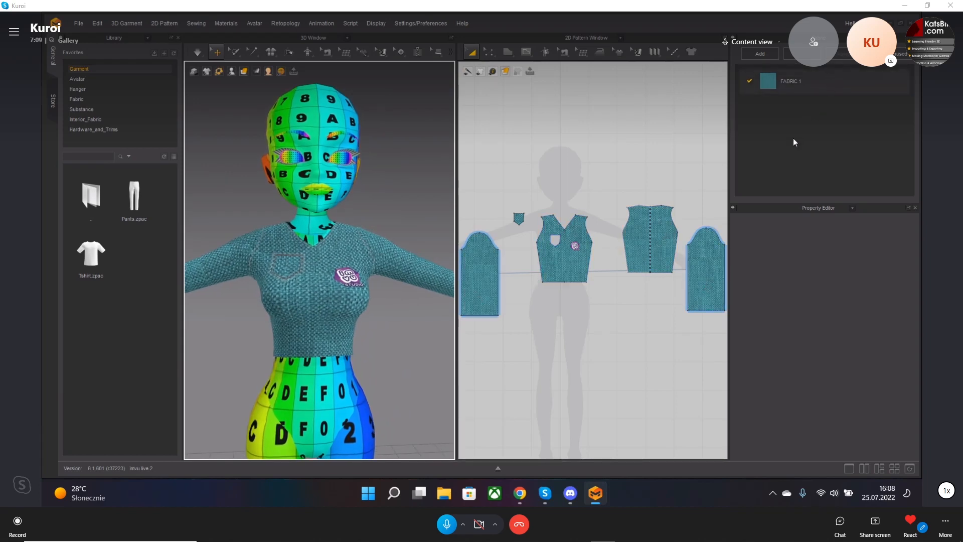
Select FABRIC 1 and examine its weave, the pocket topstitching and the chest logo close up on the garment.
left_click(762, 80)
scroll(351, 269, "up", 5)
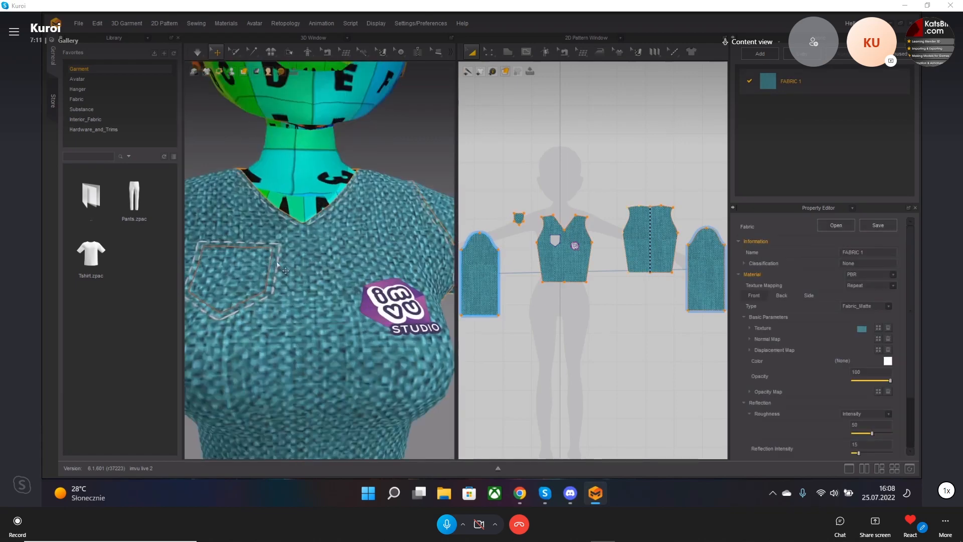
scroll(277, 264, "up", 5)
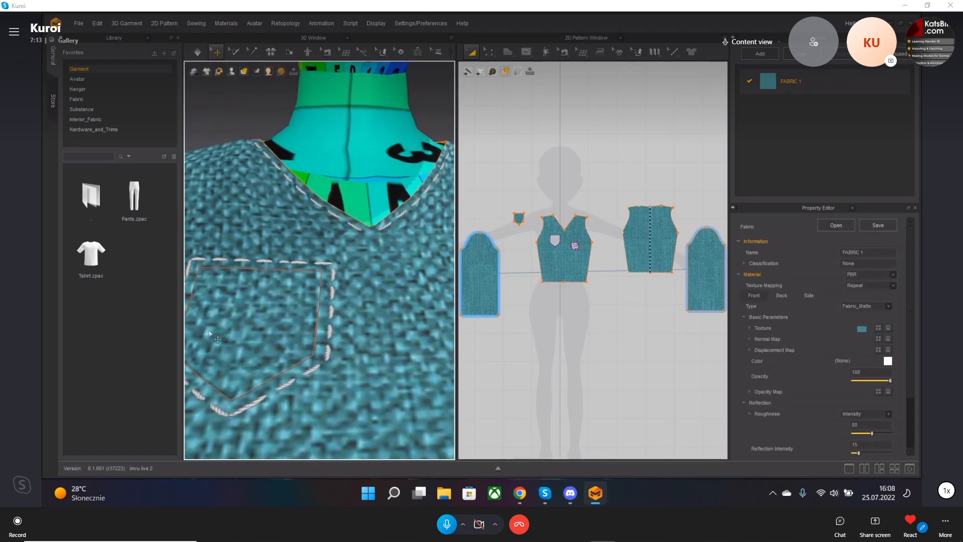
scroll(364, 292, "down", 8)
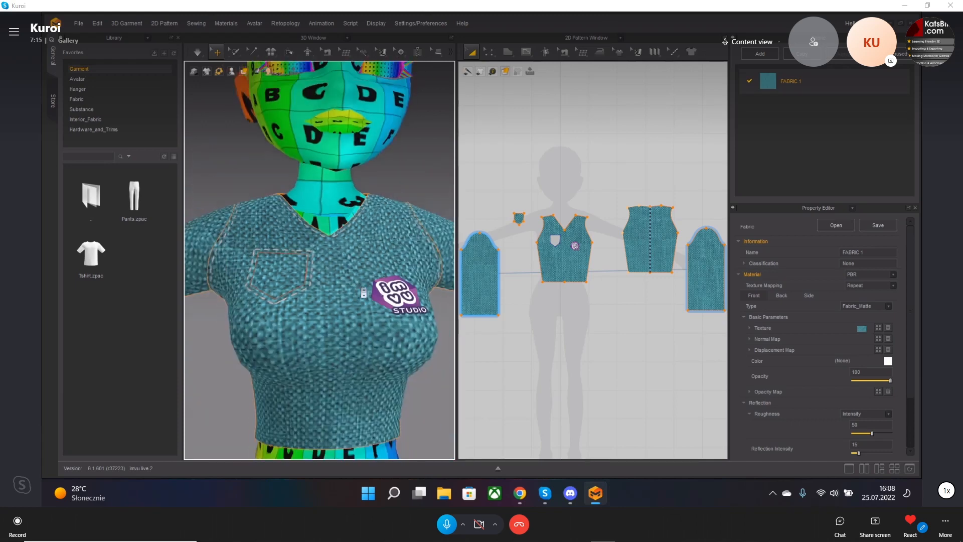
scroll(363, 292, "down", 8)
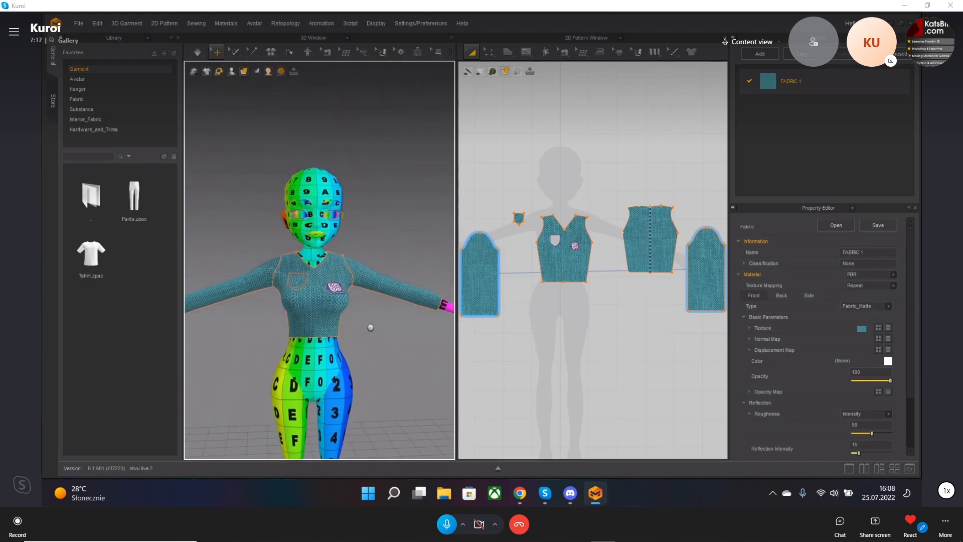
middle_click_drag(370, 327, 391, 319)
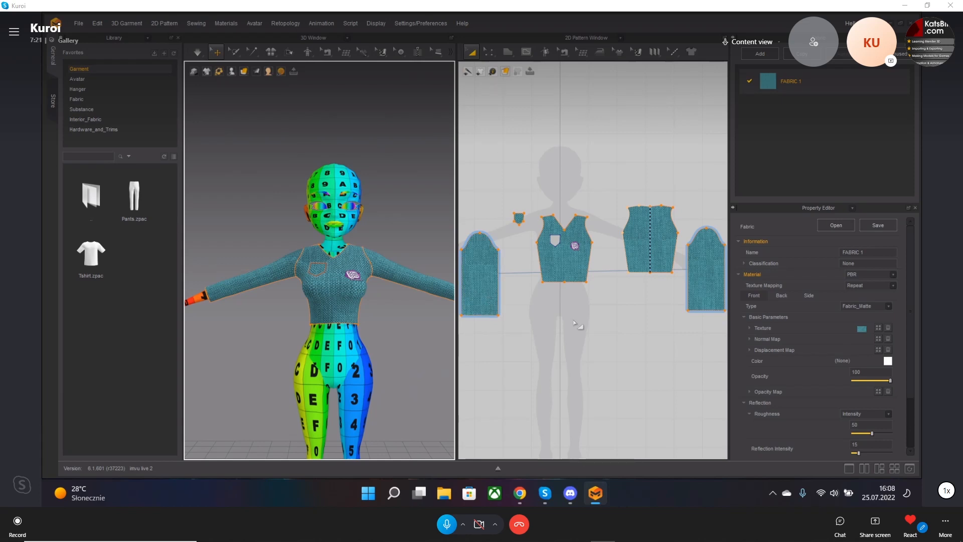
Select all of the top's pattern pieces in the 2D pattern layout.
scroll(503, 343, "down", 2)
left_click_drag(668, 249, 697, 225)
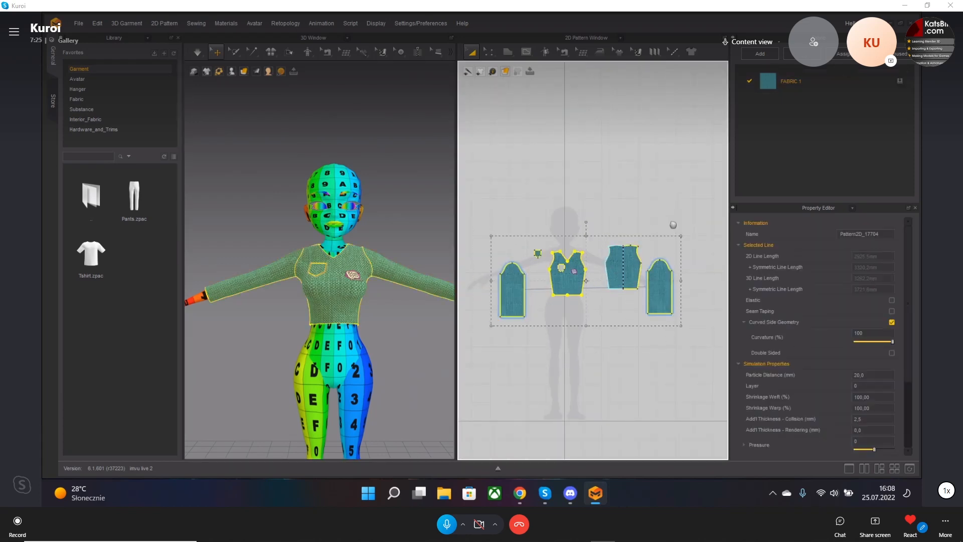
middle_click_drag(670, 221, 649, 229)
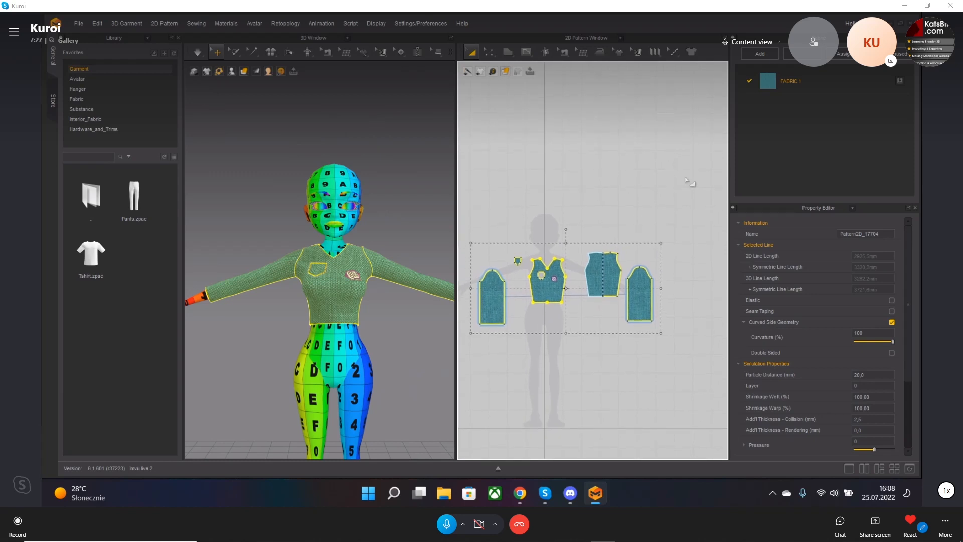
Start an OBJ (Selected) export of the pattern pieces, saving as "trs" in the IMVU tutorial 3 folder.
left_click(79, 24)
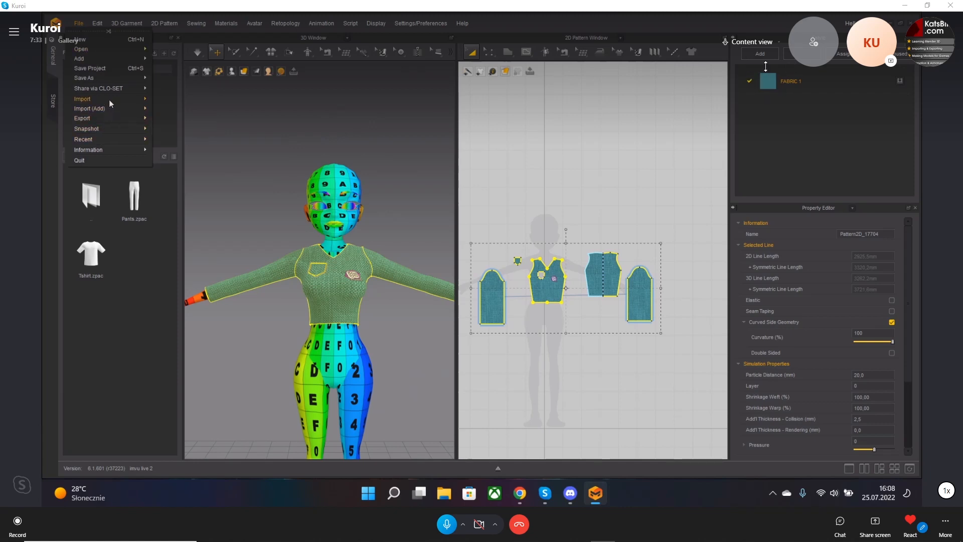
mouse_move(111, 79)
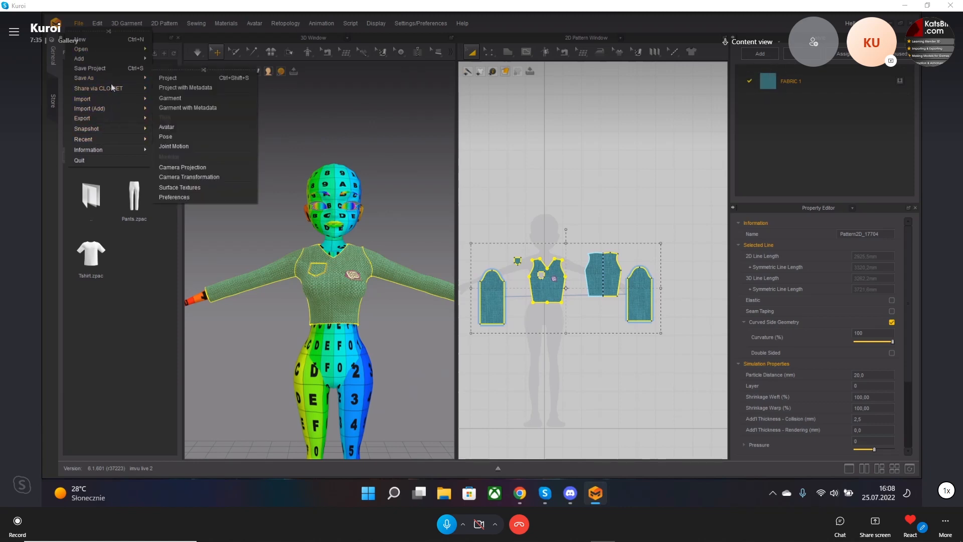
mouse_move(118, 120)
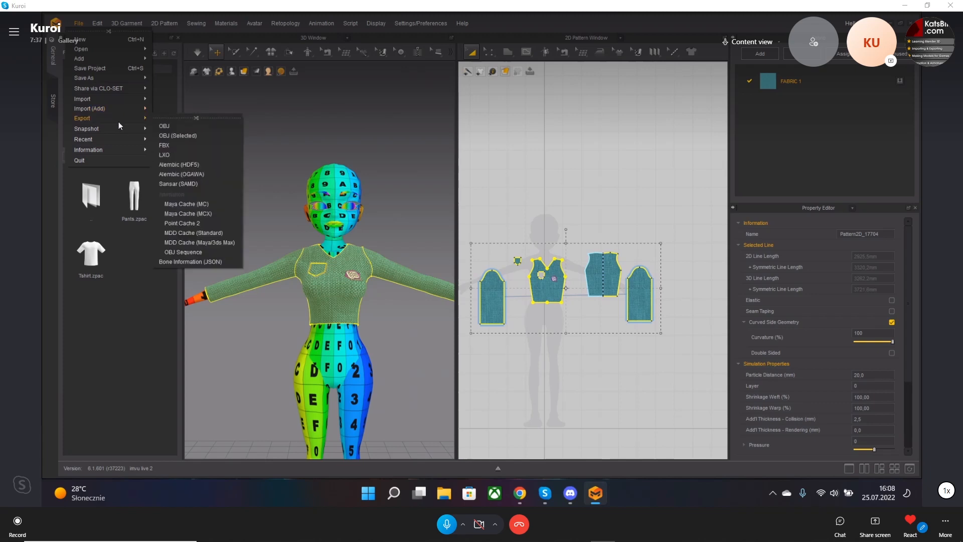
left_click(182, 136)
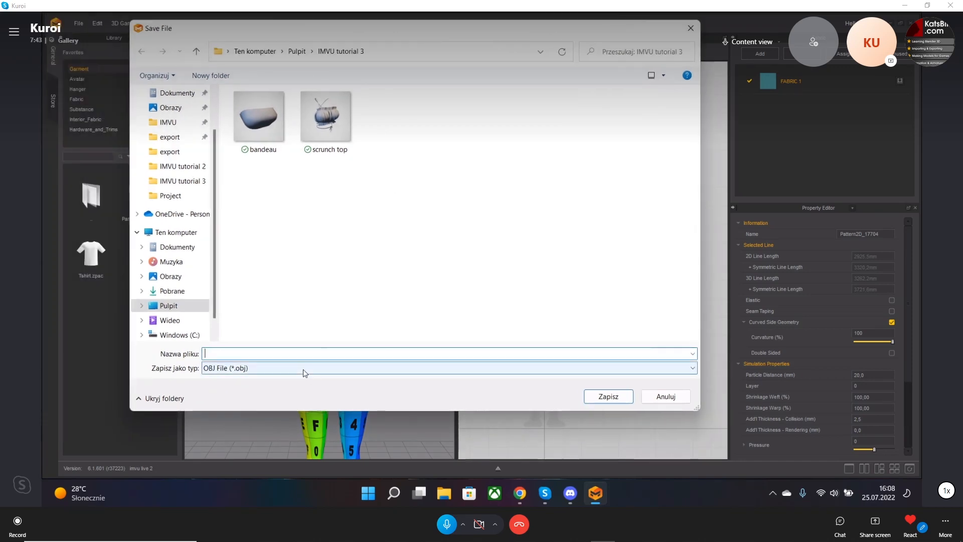
type("trs3")
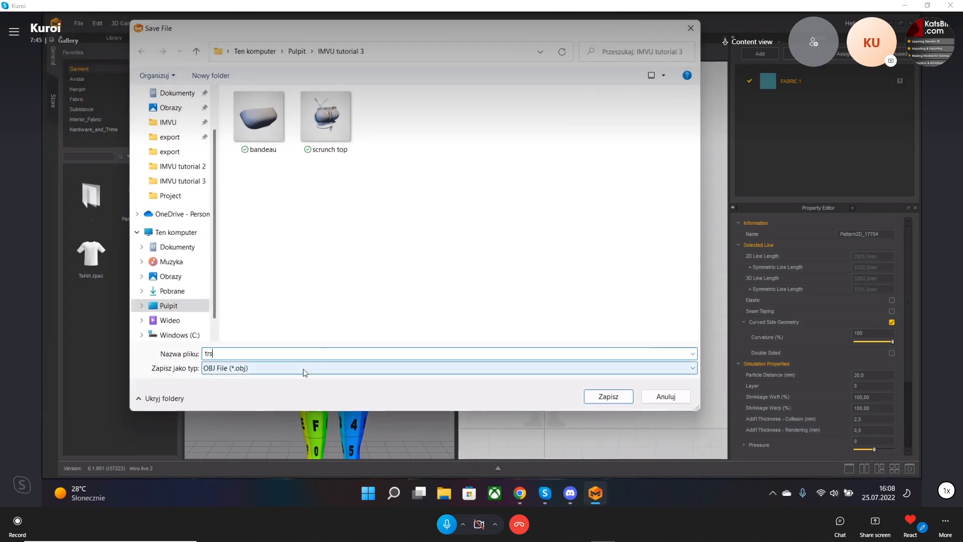
left_click(596, 396)
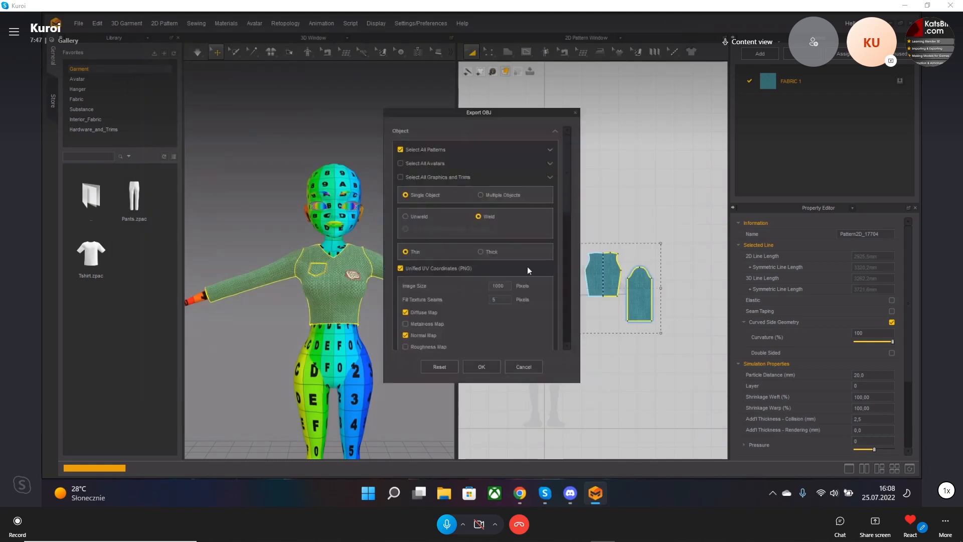
Review the patterns and the graphics and trims included in the OBJ export settings.
left_click_drag(477, 115, 485, 88)
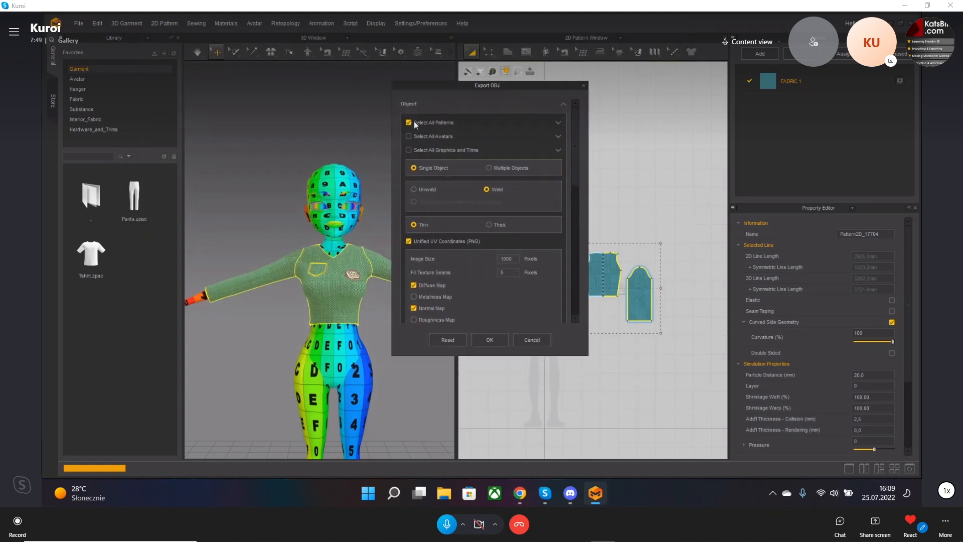
left_click(557, 123)
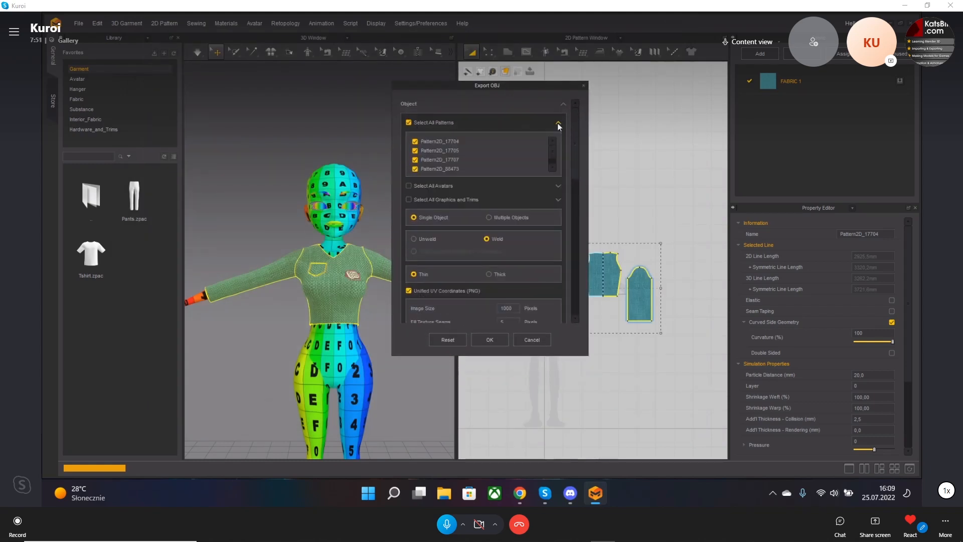
left_click(557, 123)
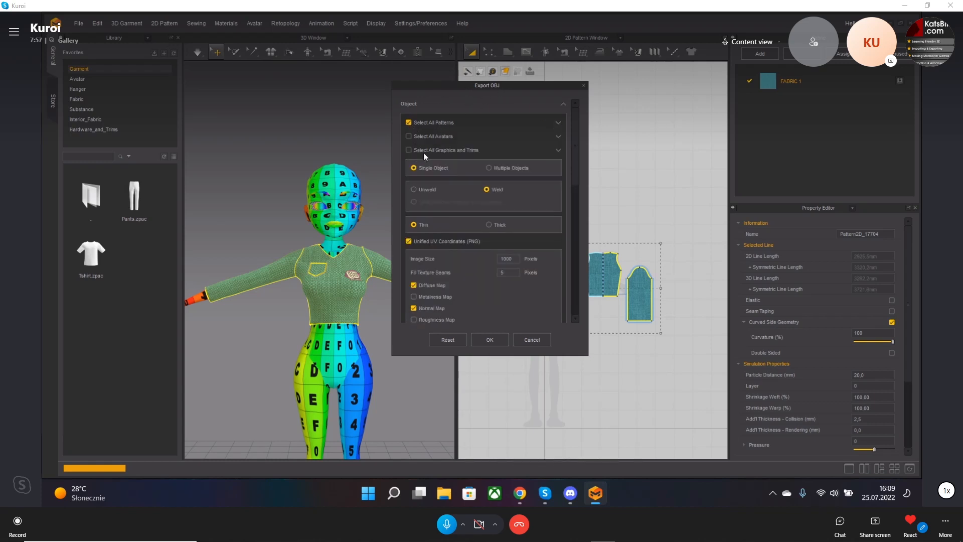
left_click(555, 151)
scroll(461, 192, "down", 2)
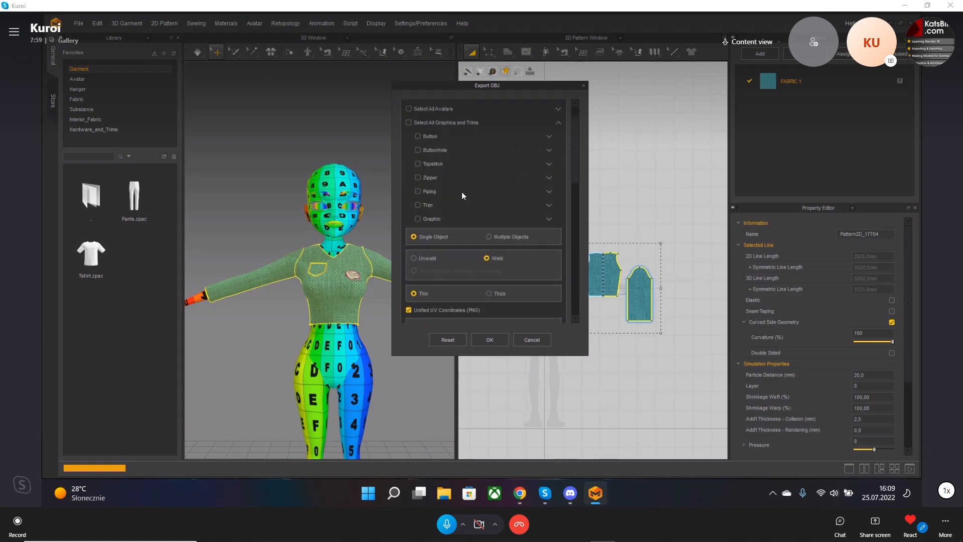
scroll(439, 205, "up", 1)
left_click(558, 122)
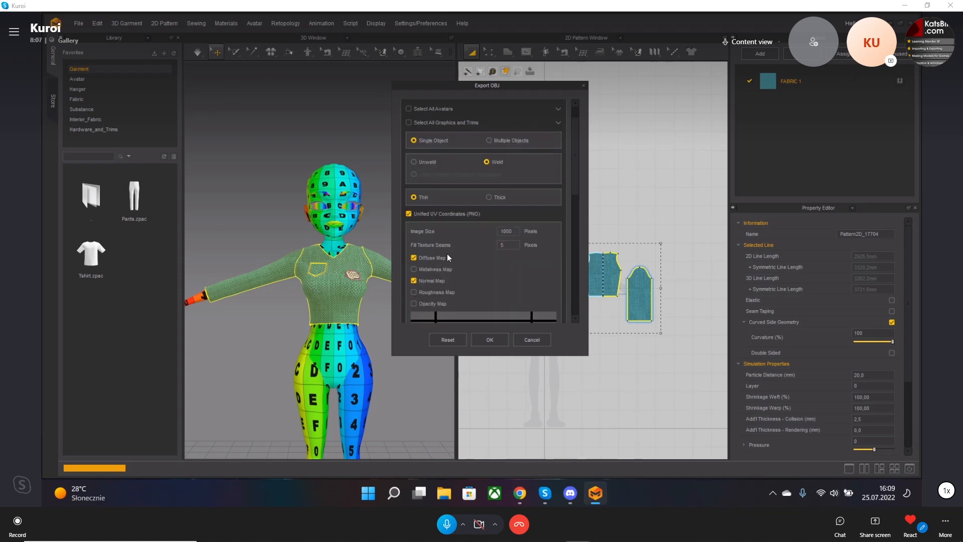
Check the remaining OBJ export settings and export a single welded, thin object with unified UVs plus diffuse and normal maps.
scroll(491, 259, "down", 1)
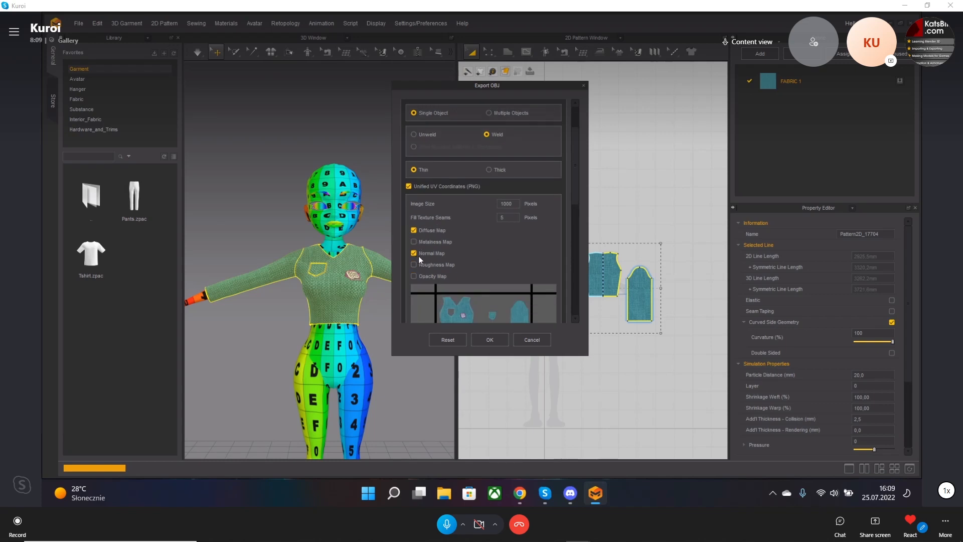
scroll(418, 255, "down", 6)
left_click(490, 340)
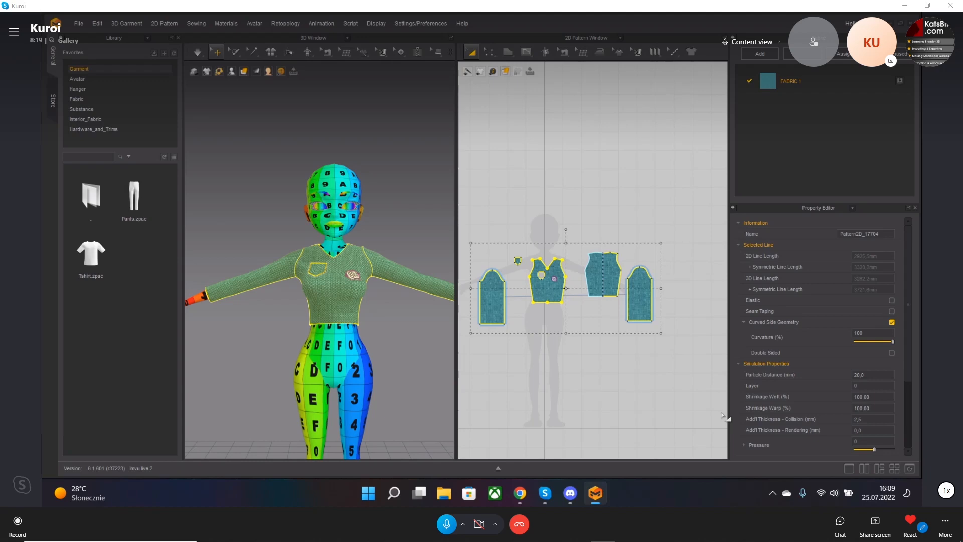
Open the IMVU tutorial 3 folder on the desktop and examine the exported trs3 diffuse and normal map images, enlarging the normal map.
left_click(890, 23)
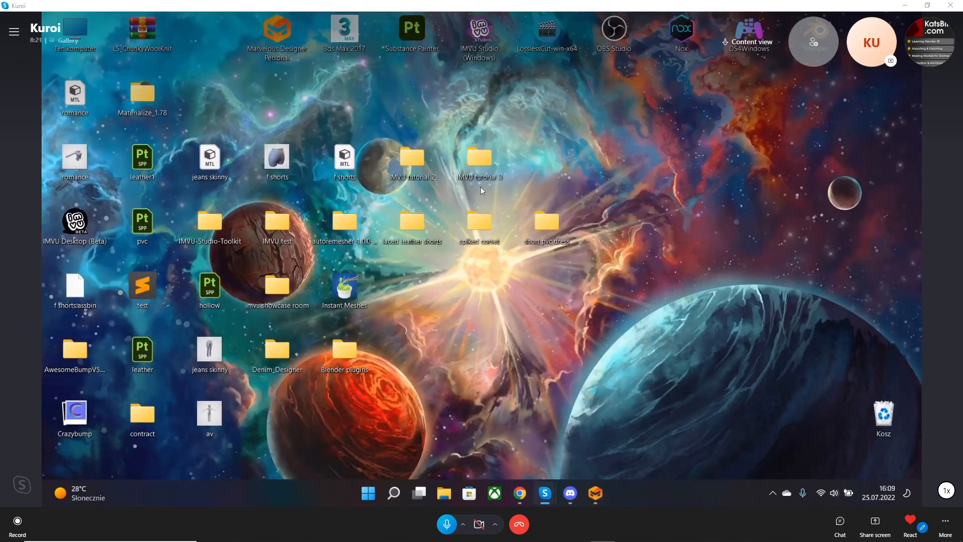
double_click(481, 158)
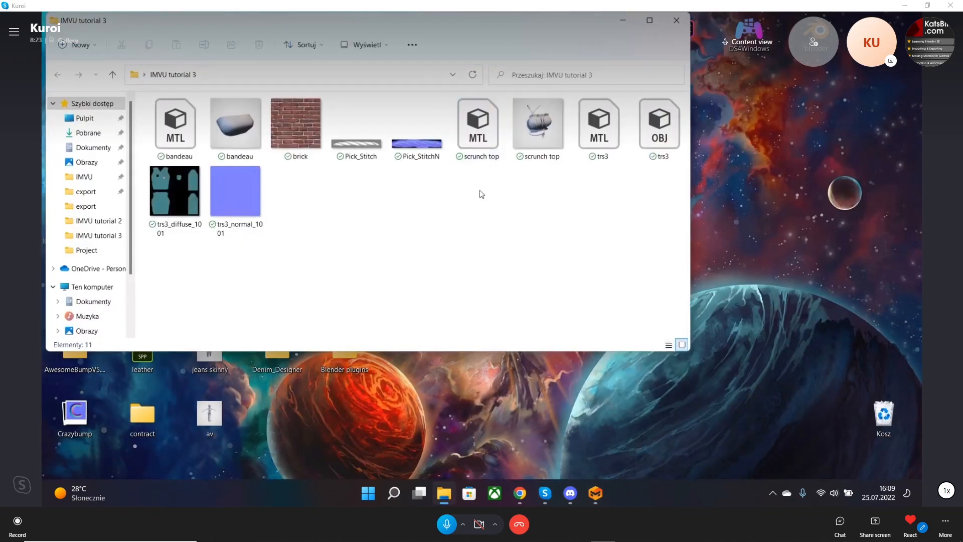
left_click(250, 189)
double_click(179, 195)
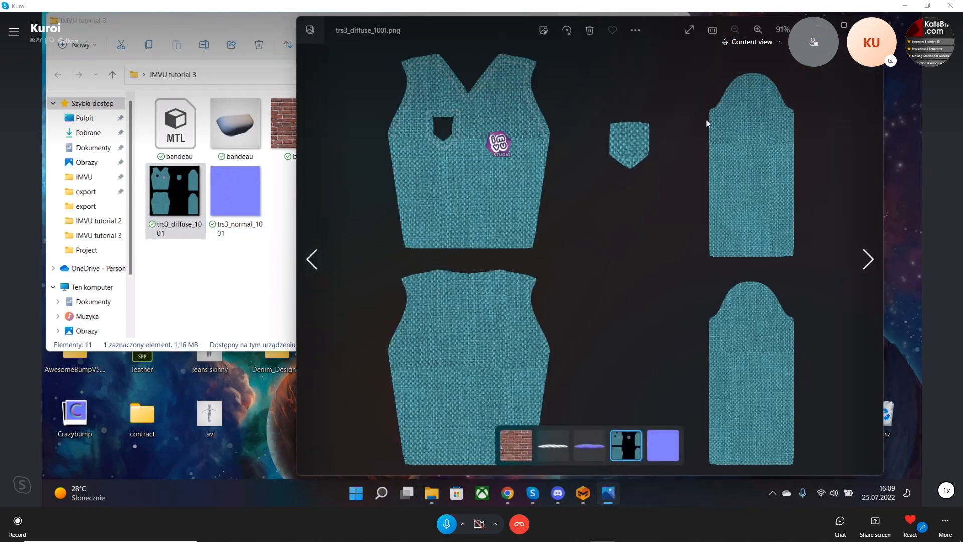
key("Right")
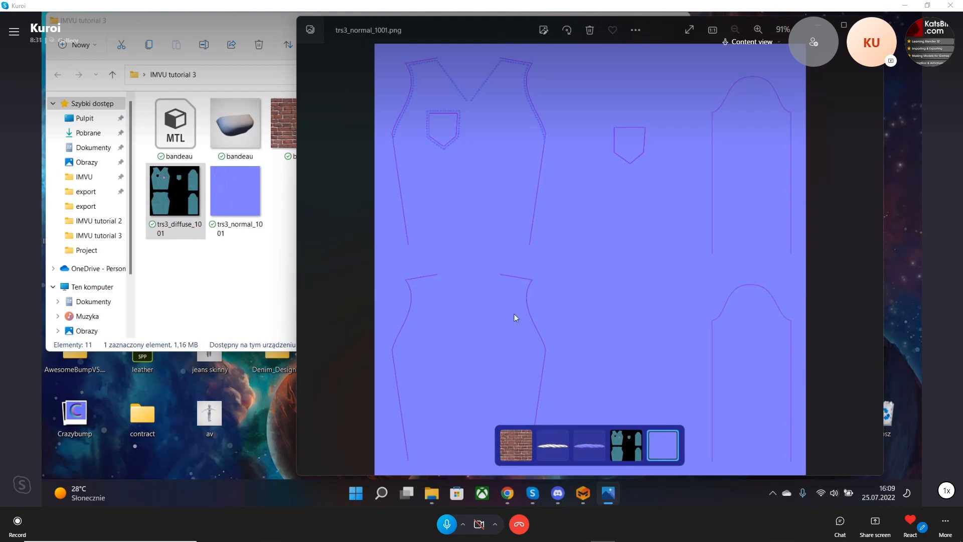
left_click(756, 32)
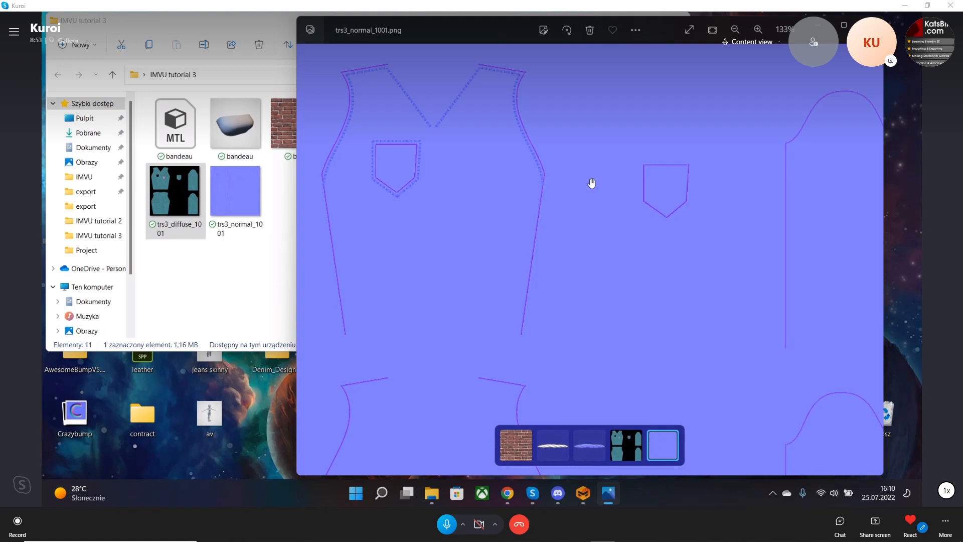
Return to Marvelous Designer and compare the stitching and weave on the garment's front with the exported normal map.
left_click(582, 496)
scroll(333, 315, "up", 5)
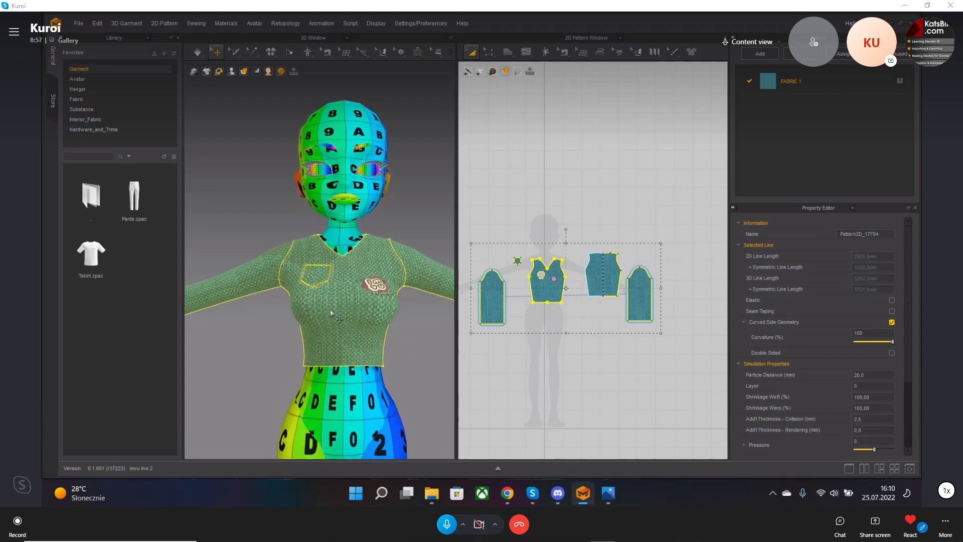
middle_click_drag(332, 351, 319, 270)
mouse_move(319, 269)
right_mouse_down()
mouse_move(336, 285)
mouse_move(305, 278)
right_mouse_up()
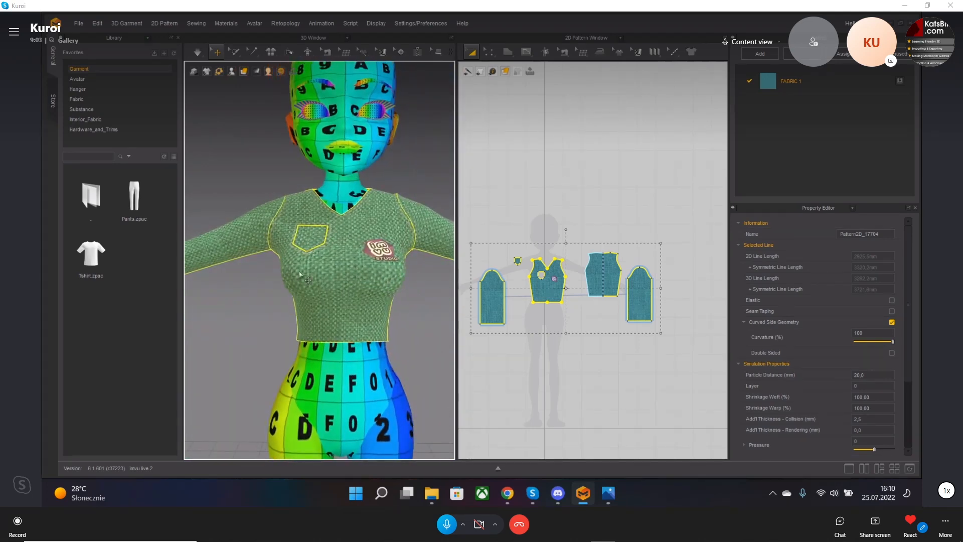
scroll(349, 293, "down", 3)
scroll(349, 294, "down", 1)
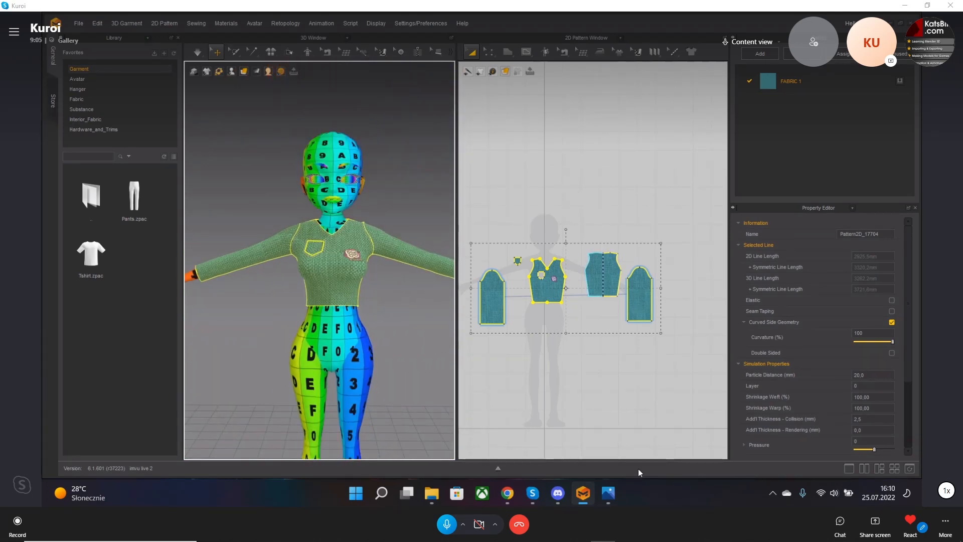
left_click(608, 493)
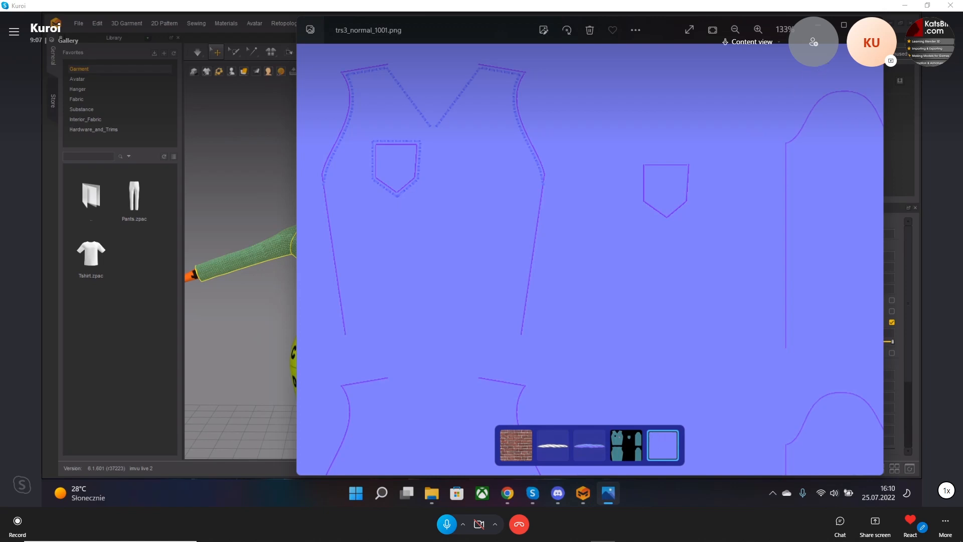
left_click(869, 19)
scroll(333, 290, "up", 5)
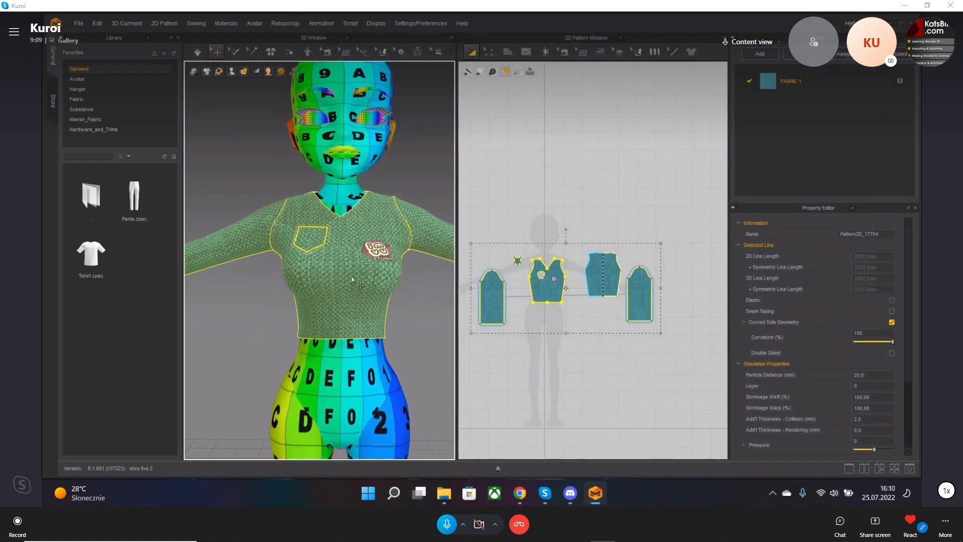
scroll(333, 289, "up", 2)
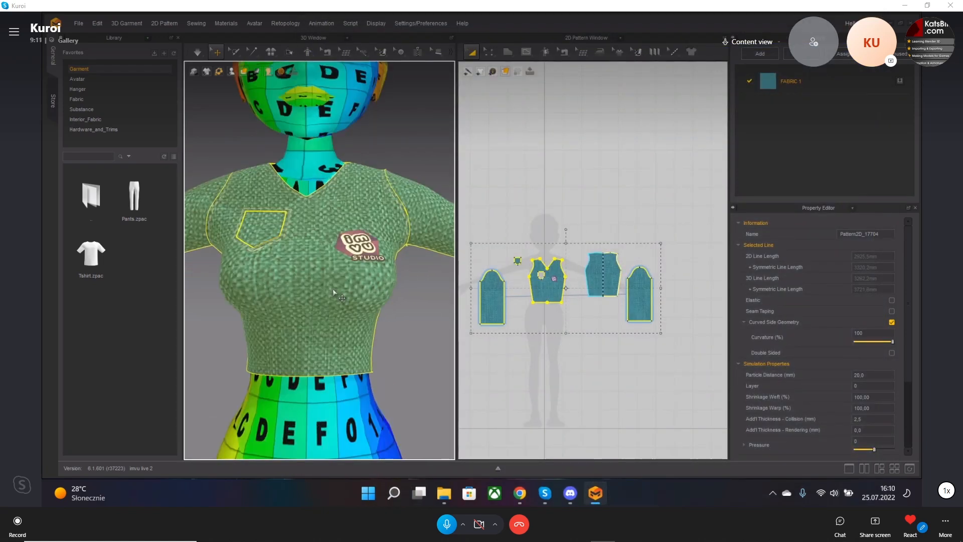
left_click(391, 326)
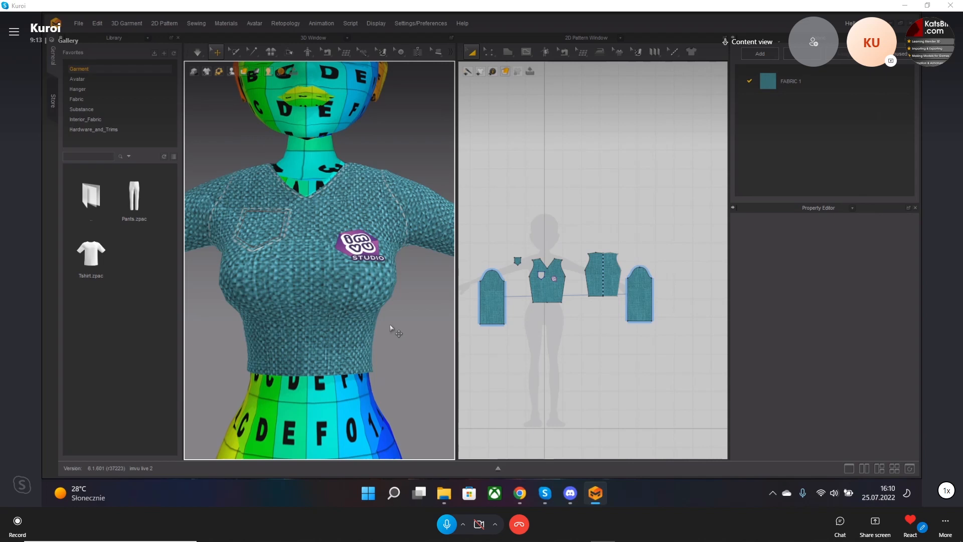
left_click(350, 305)
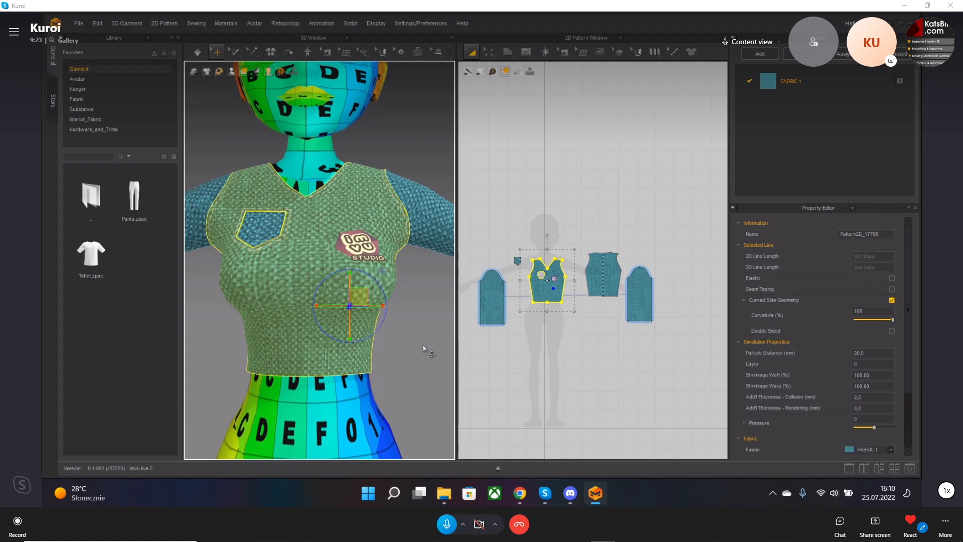
Load the image srn from the IMVU tutorial 2 folder as the normal map of FABRIC 1.
left_click(831, 92)
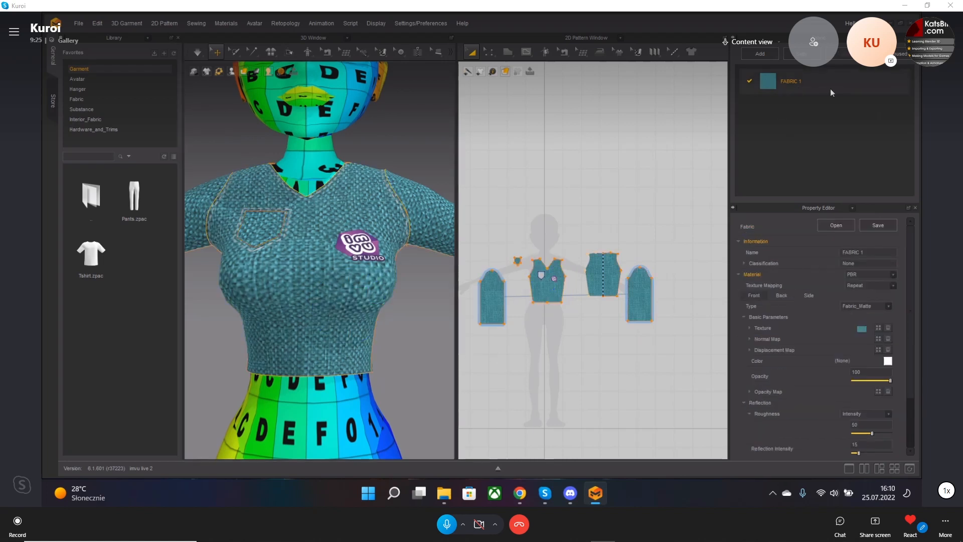
left_click(822, 115)
left_click(822, 86)
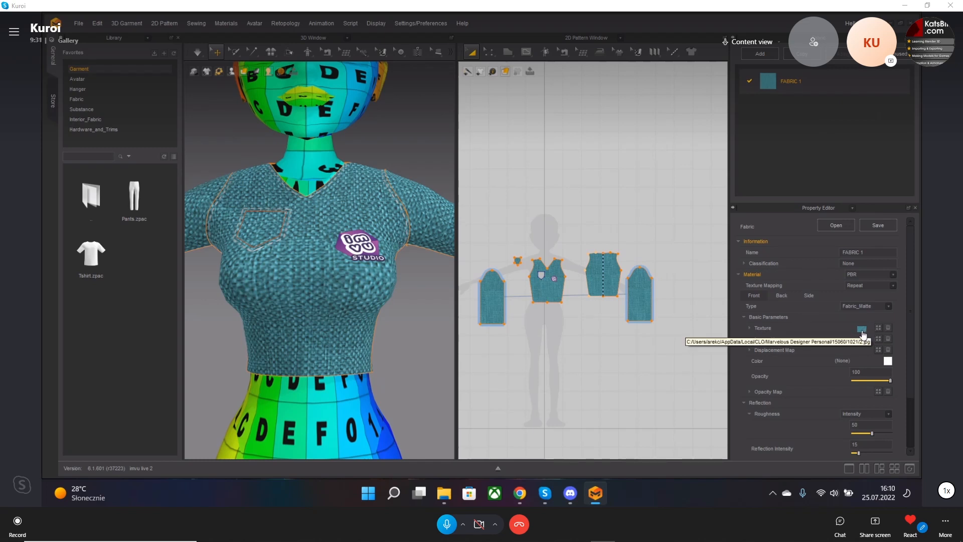
scroll(575, 302, "up", 5)
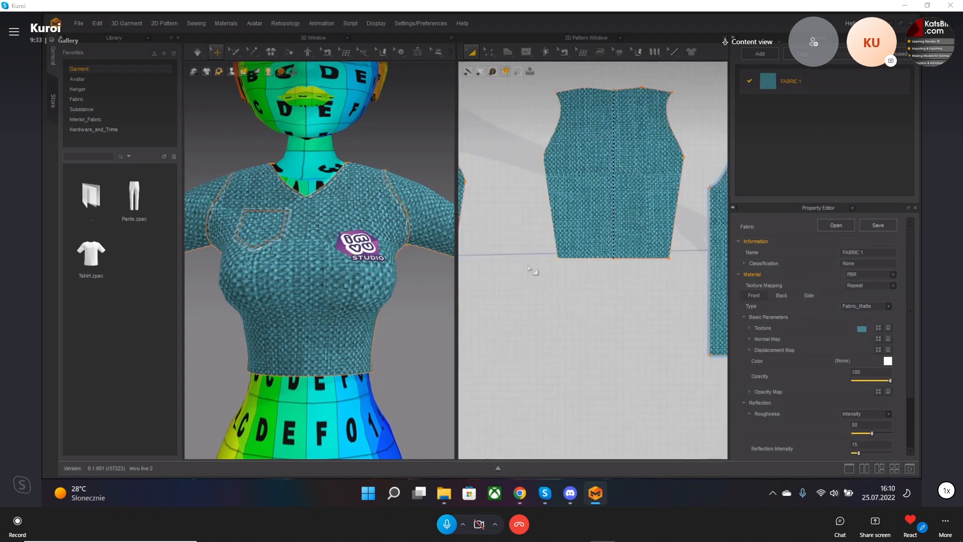
scroll(693, 316, "down", 1)
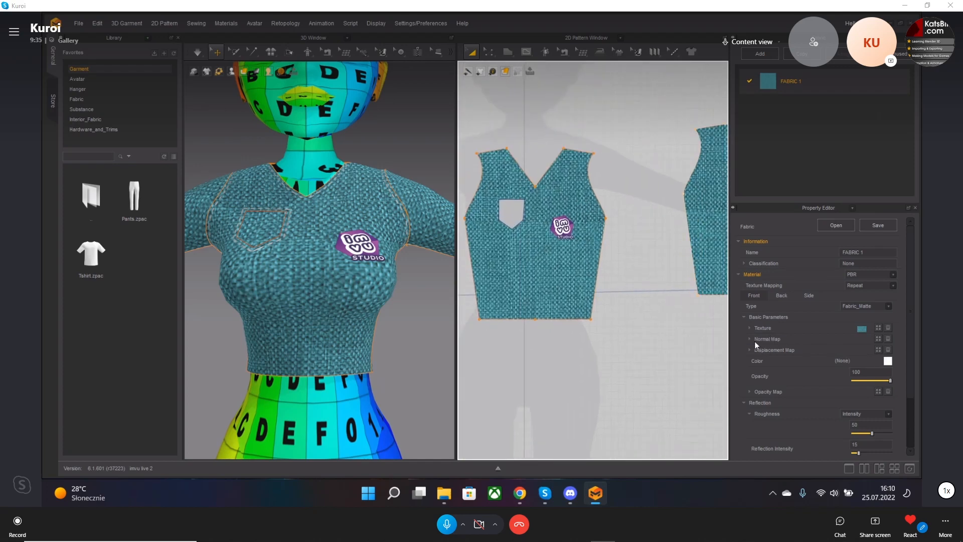
left_click(878, 339)
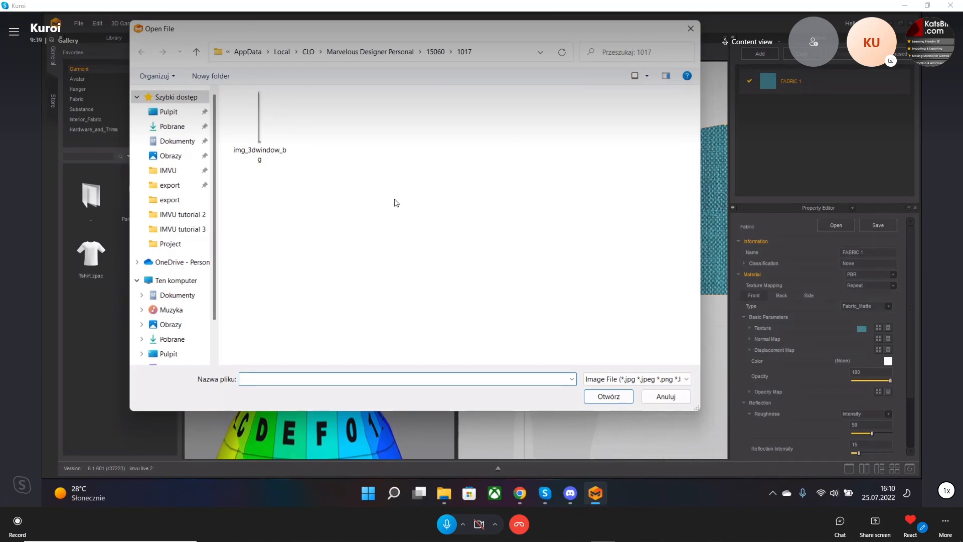
left_click(183, 216)
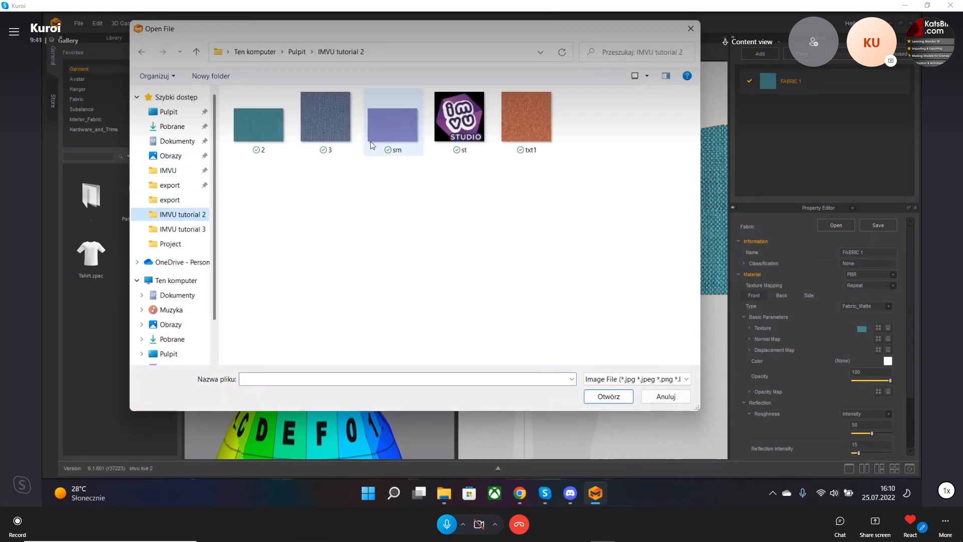
left_click(380, 122)
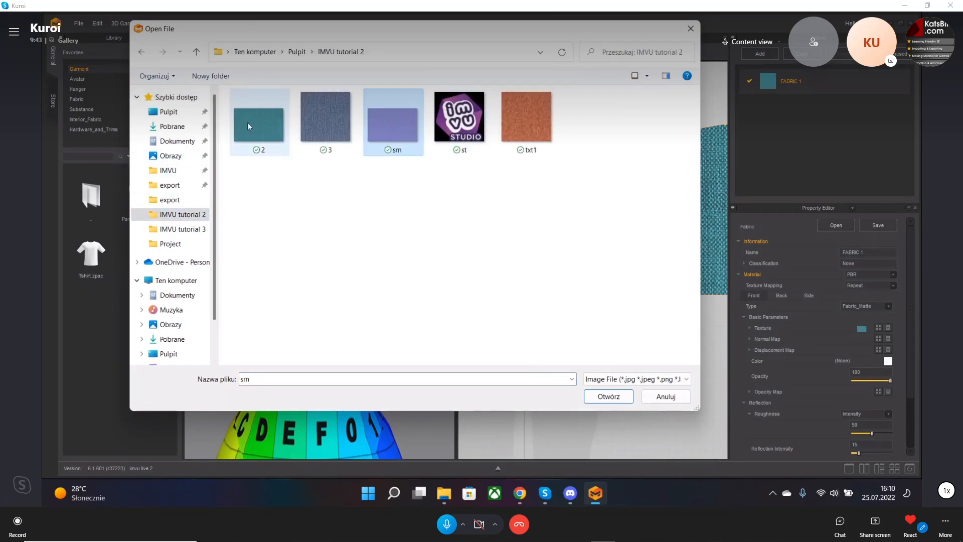
left_click(252, 153)
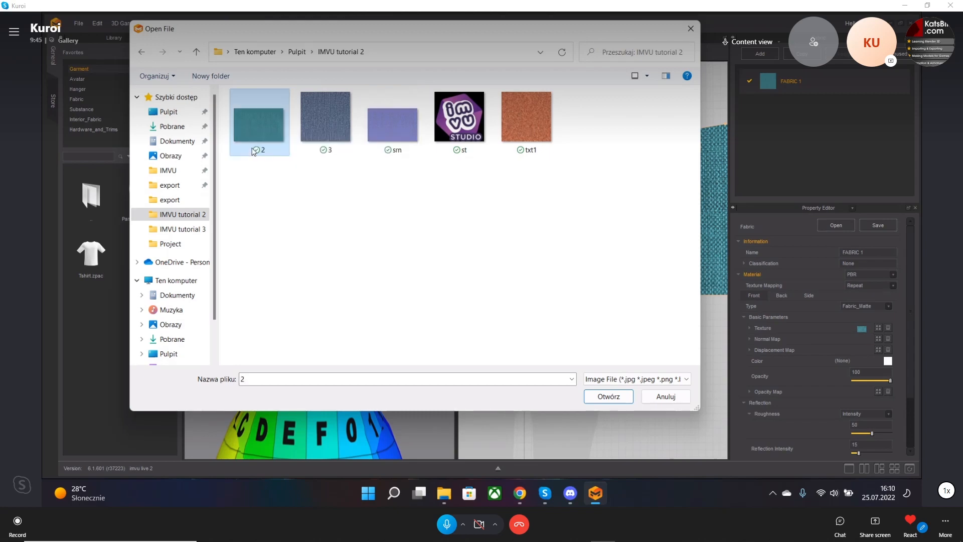
left_click(377, 128)
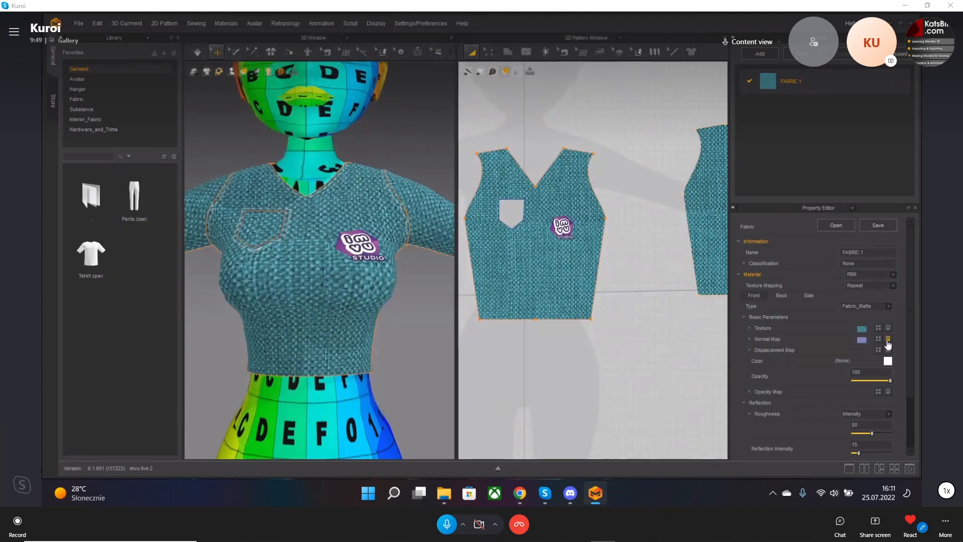
Select all of the top's pattern pieces again in the 2D pattern layout.
scroll(603, 280, "down", 3)
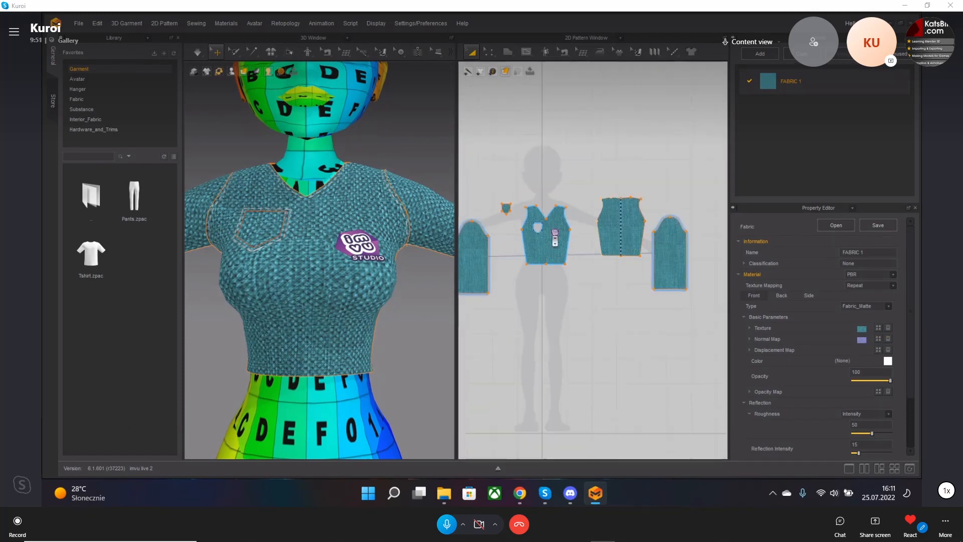
scroll(550, 240, "up", 5)
scroll(551, 242, "down", 5)
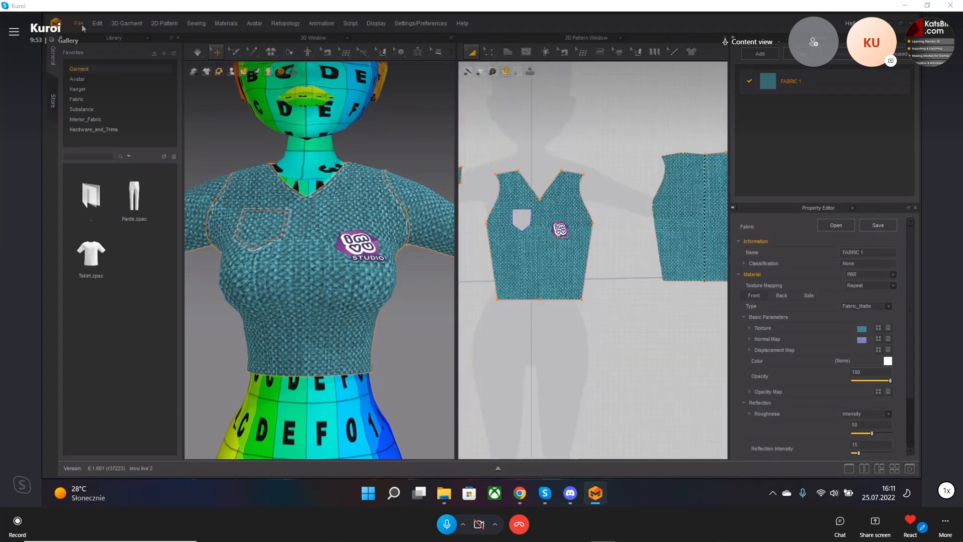
scroll(530, 303, "down", 6)
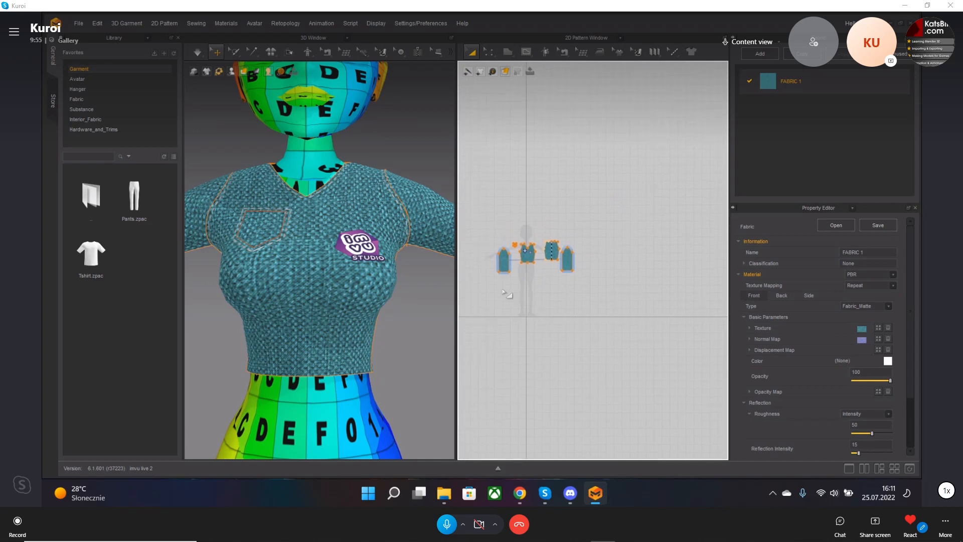
left_click_drag(484, 284, 633, 227)
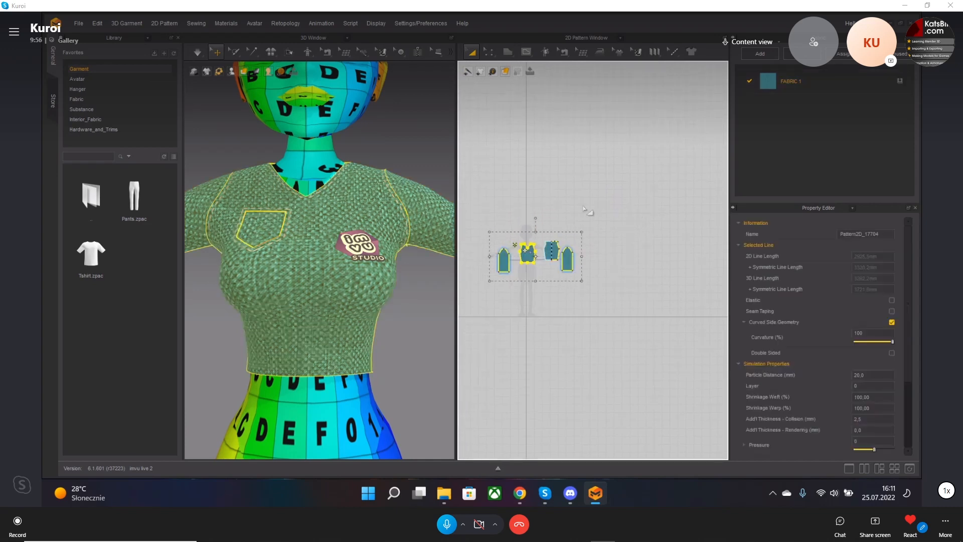
Start another OBJ (Selected) export of the pattern pieces, saving as "ts4" in the IMVU tutorial 3 folder.
left_click(82, 25)
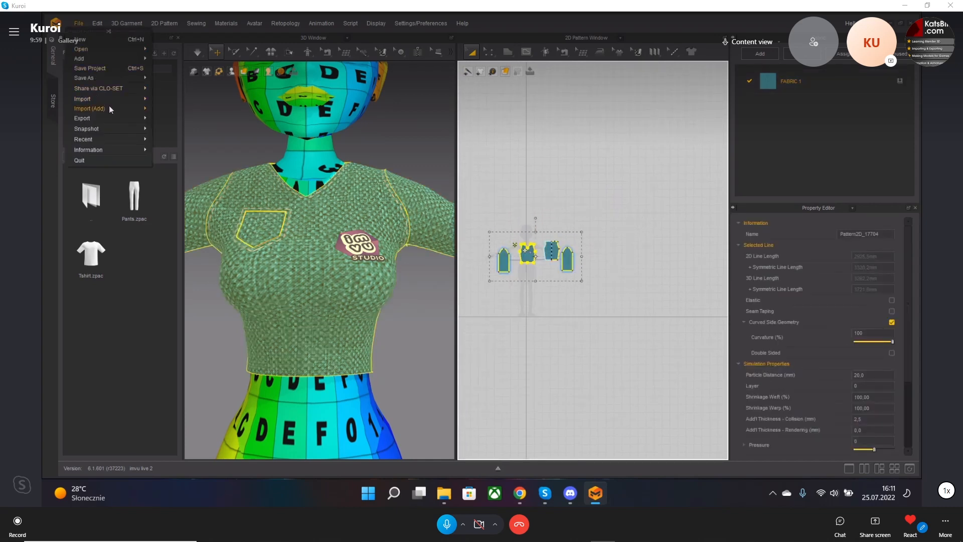
mouse_move(122, 119)
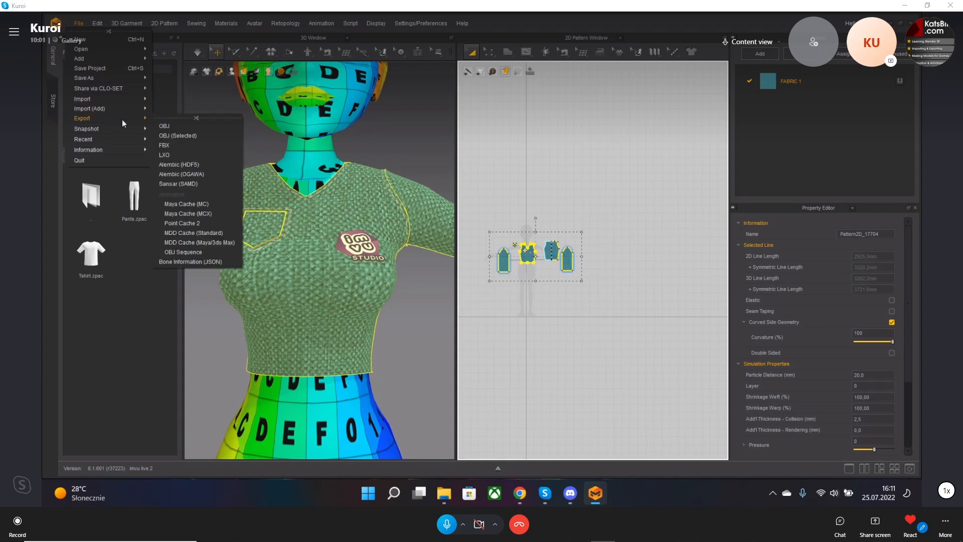
left_click(183, 135)
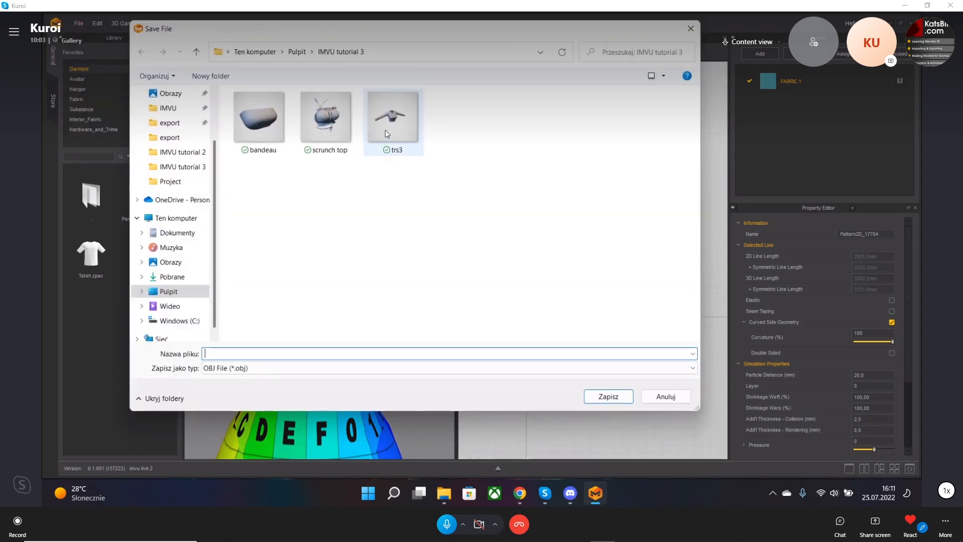
left_click(385, 130)
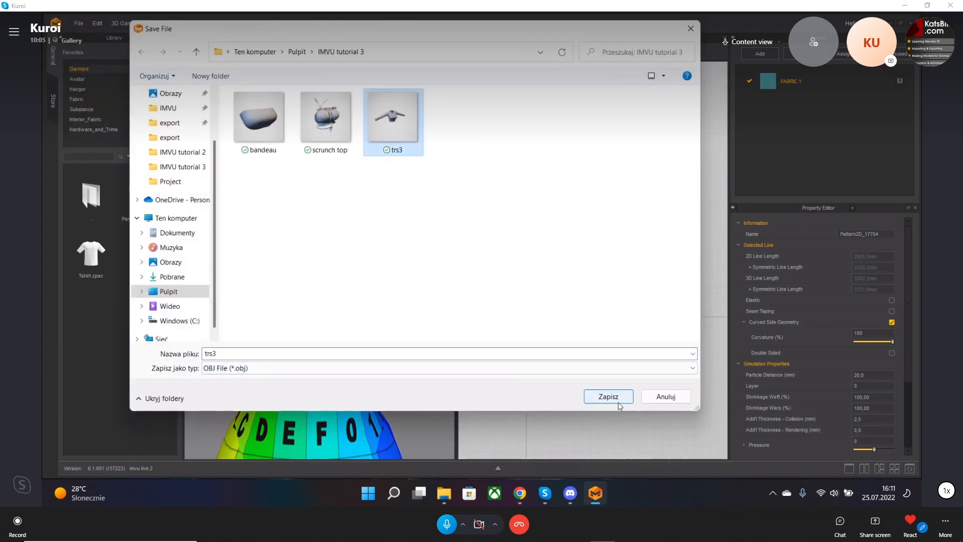
left_click_drag(329, 351, 66, 322)
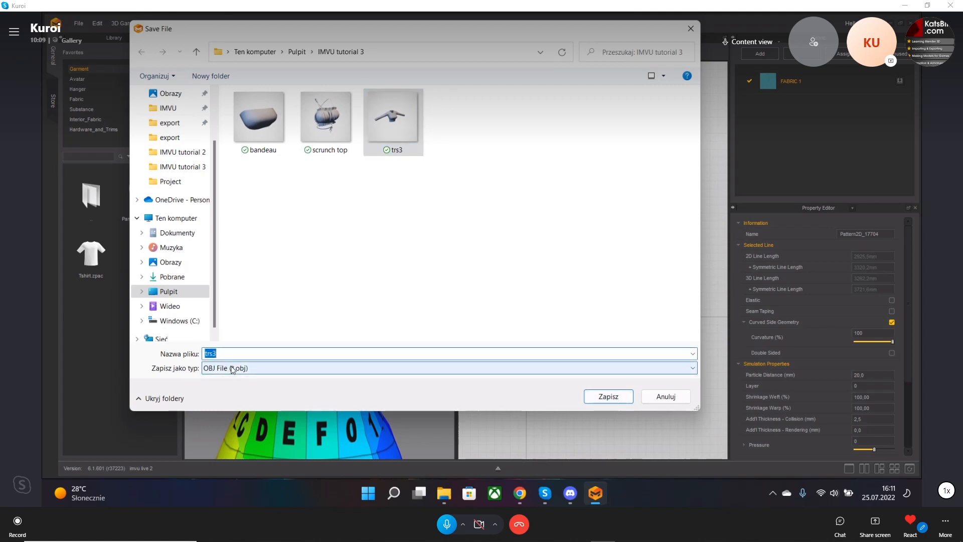
type("ts4")
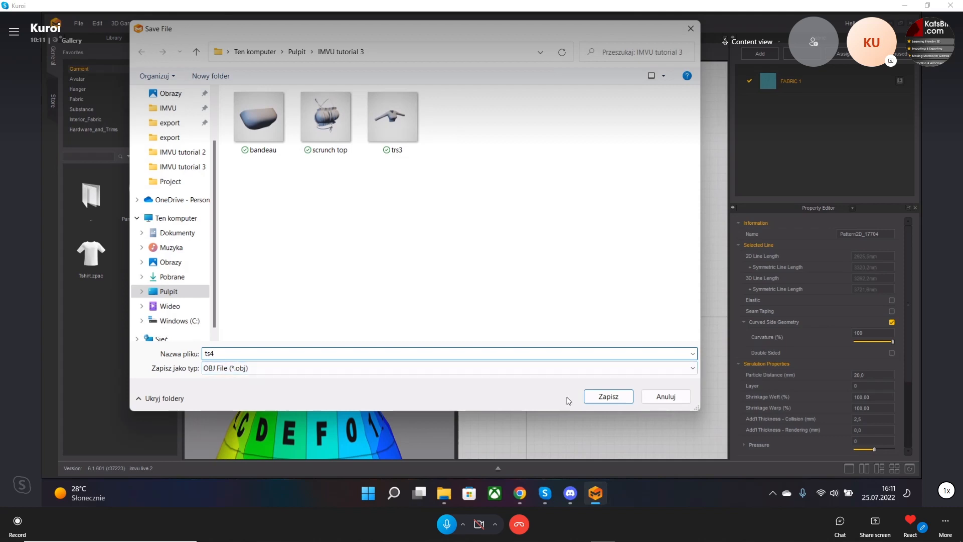
left_click(616, 399)
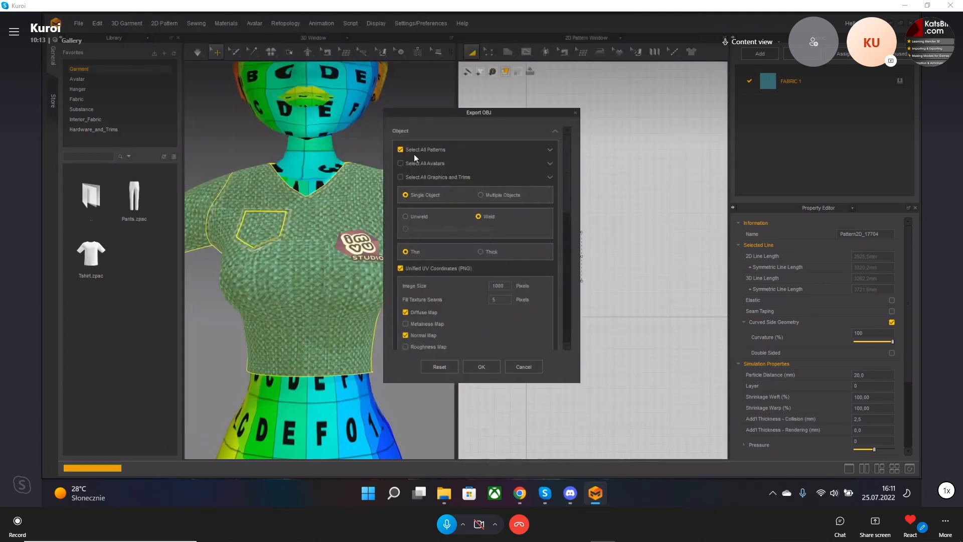
Export the selected patterns as a welded single object with unified UV coordinates plus diffuse and normal maps.
scroll(419, 261, "down", 5)
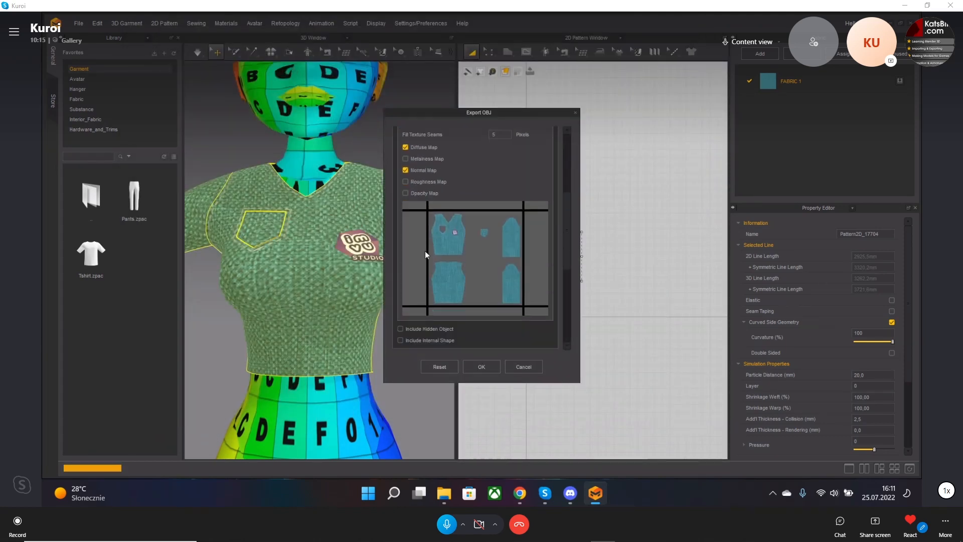
left_click(480, 366)
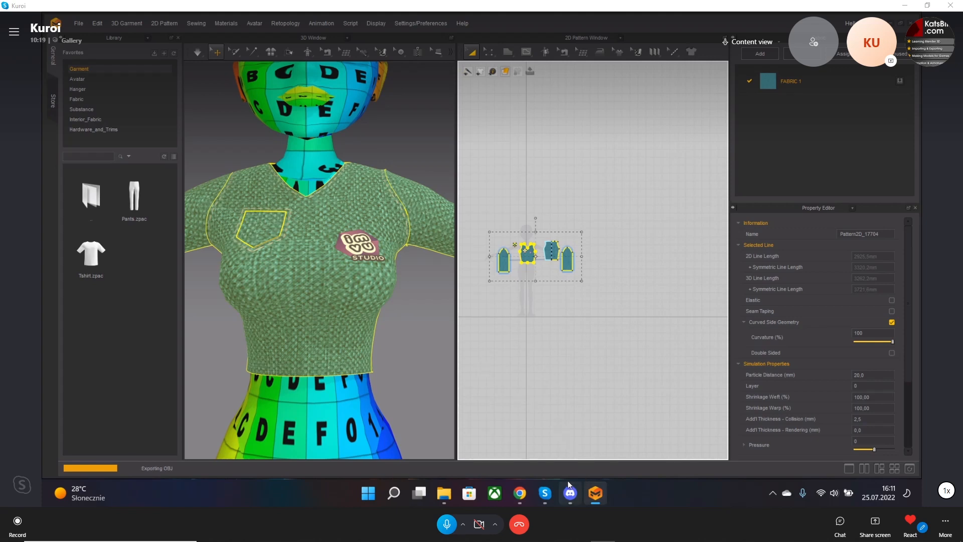
Open the exported ts4_normal_1001 image from the IMVU tutorial 3 folder and enlarge the viewer to full size.
left_click(445, 496)
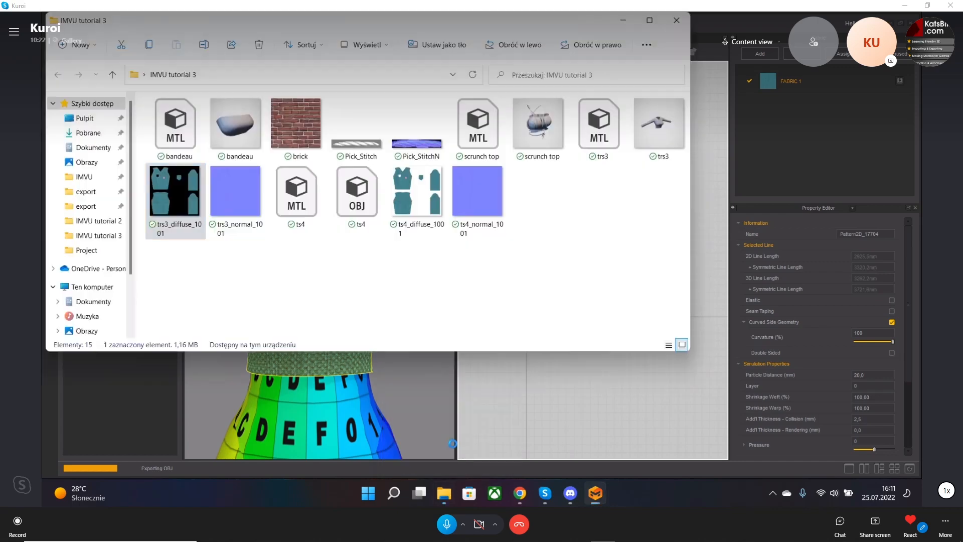
right_click(481, 266)
left_click(468, 267)
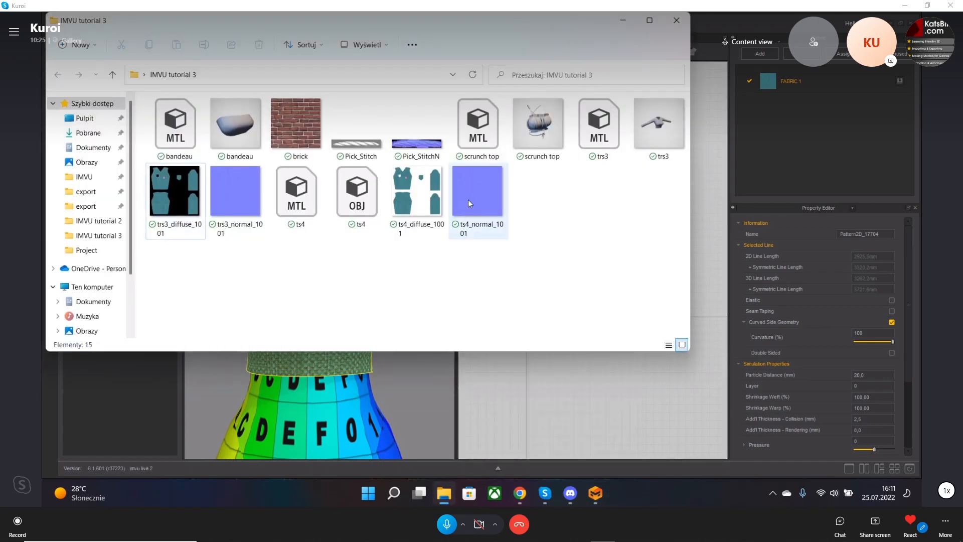
double_click(468, 200)
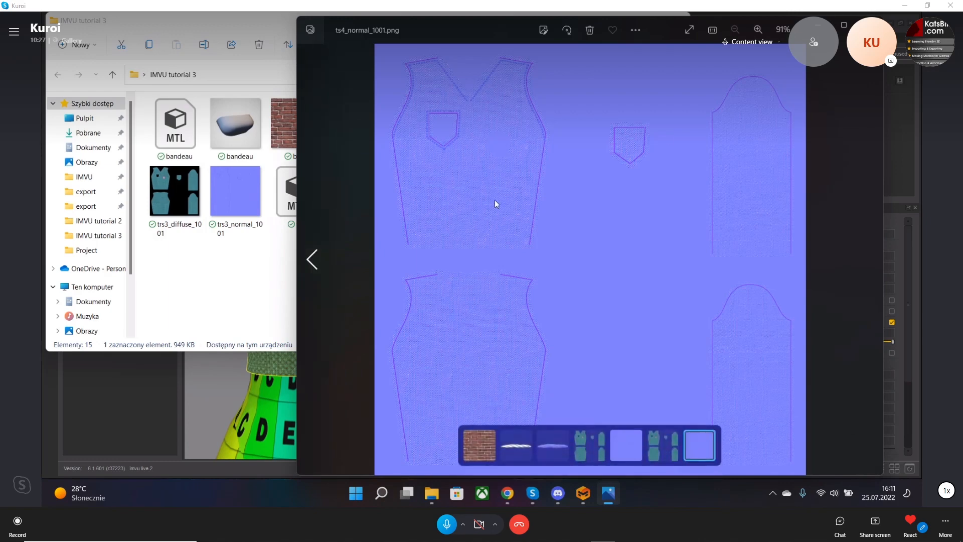
left_click(844, 25)
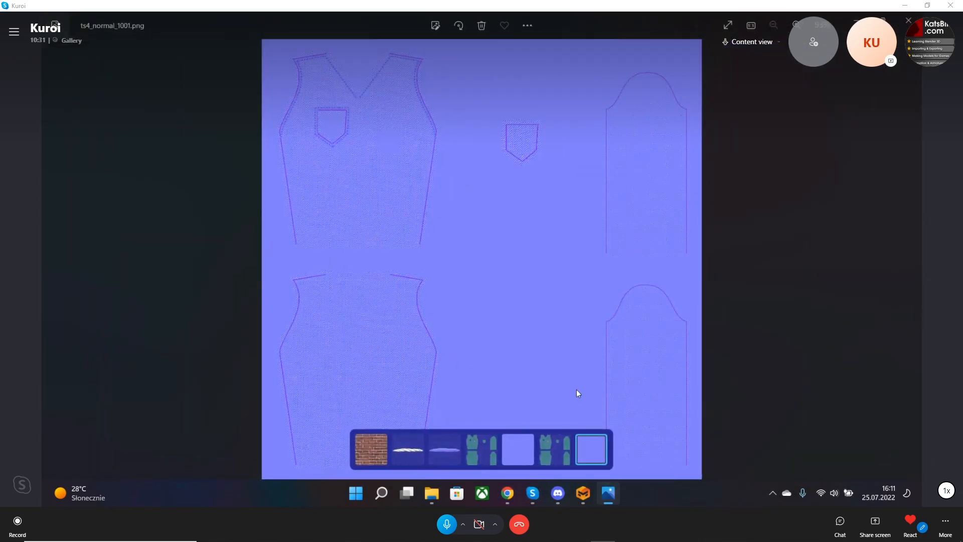
Compare ts4_normal_1001 side by side with the trs3 normal map, and examine its fabric weave on the front, pocket and back pieces.
left_click(525, 444)
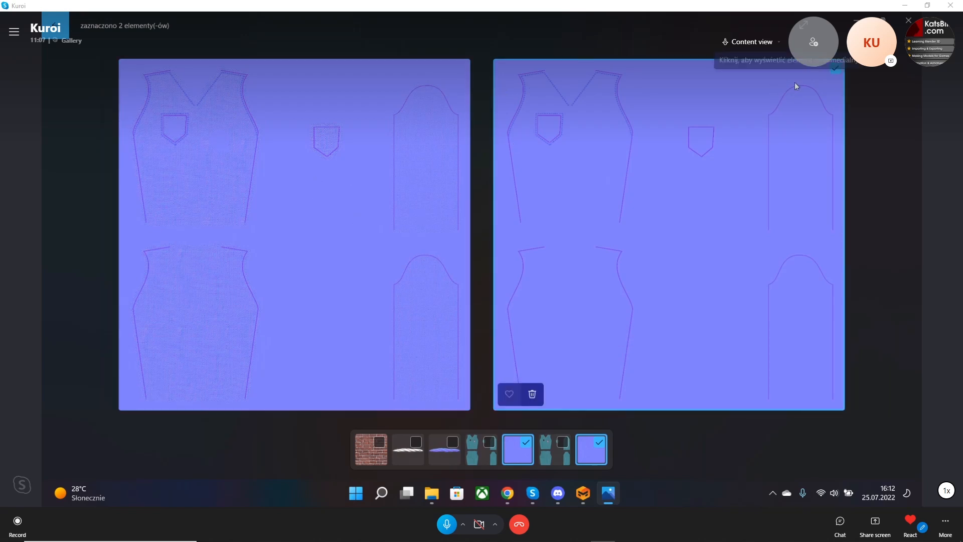
left_click(833, 74)
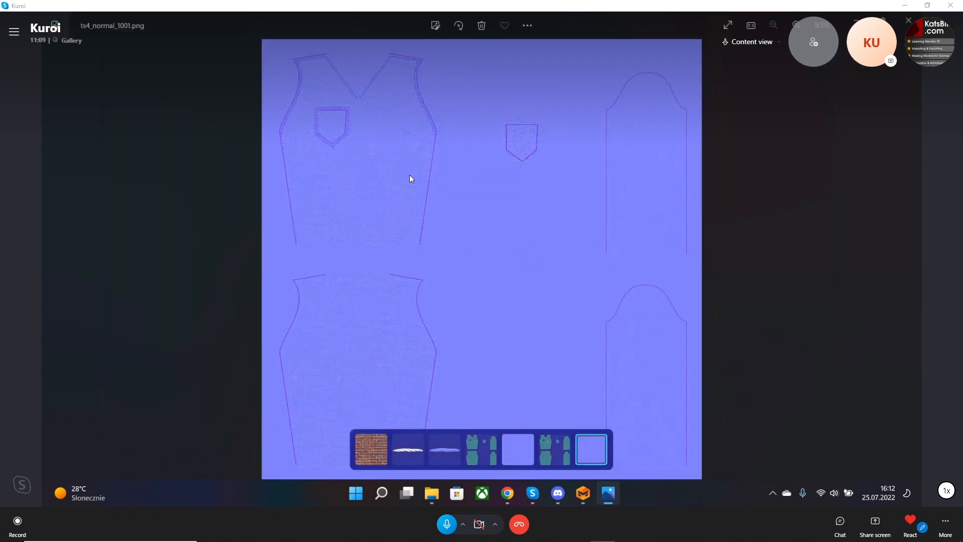
scroll(409, 178, "up", 5)
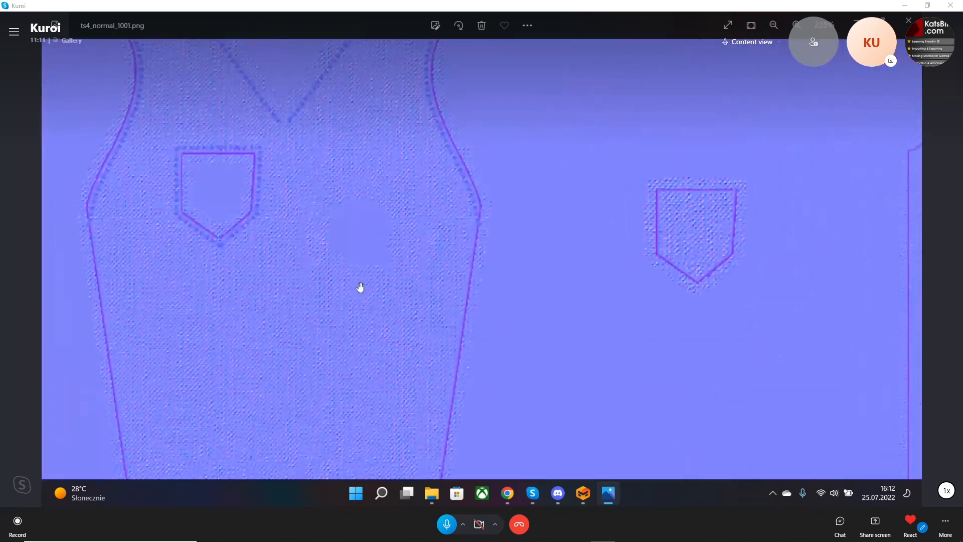
scroll(326, 273, "up", 2)
scroll(326, 273, "down", 6)
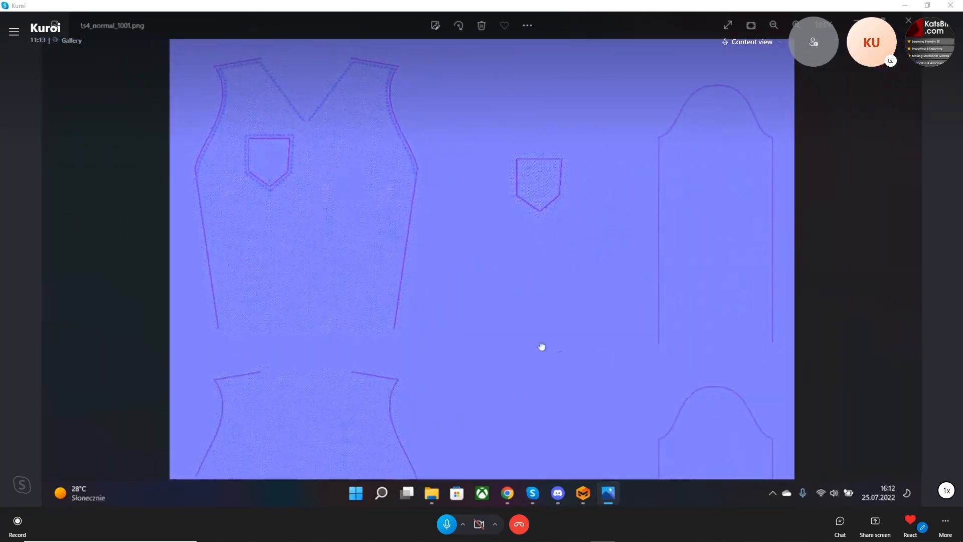
scroll(324, 294, "up", 5)
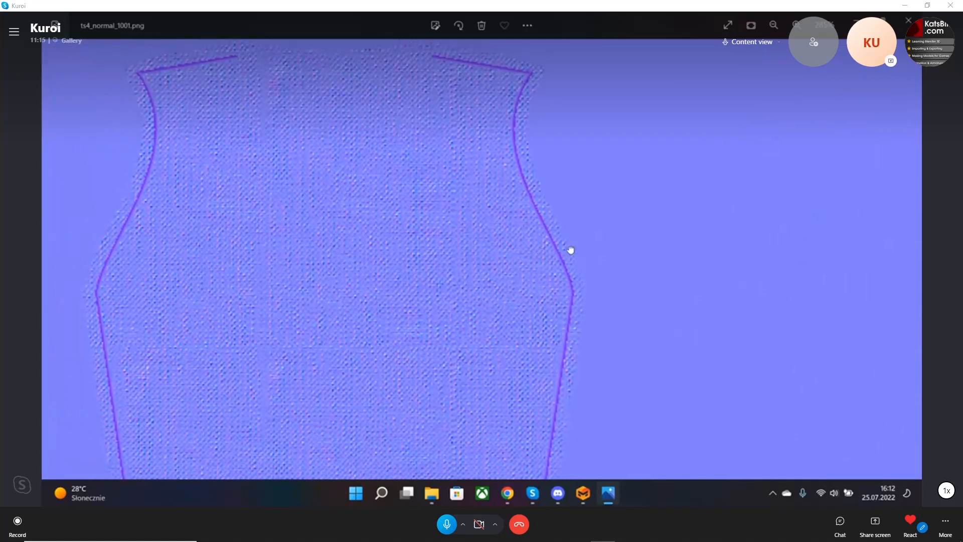
scroll(535, 251, "down", 5)
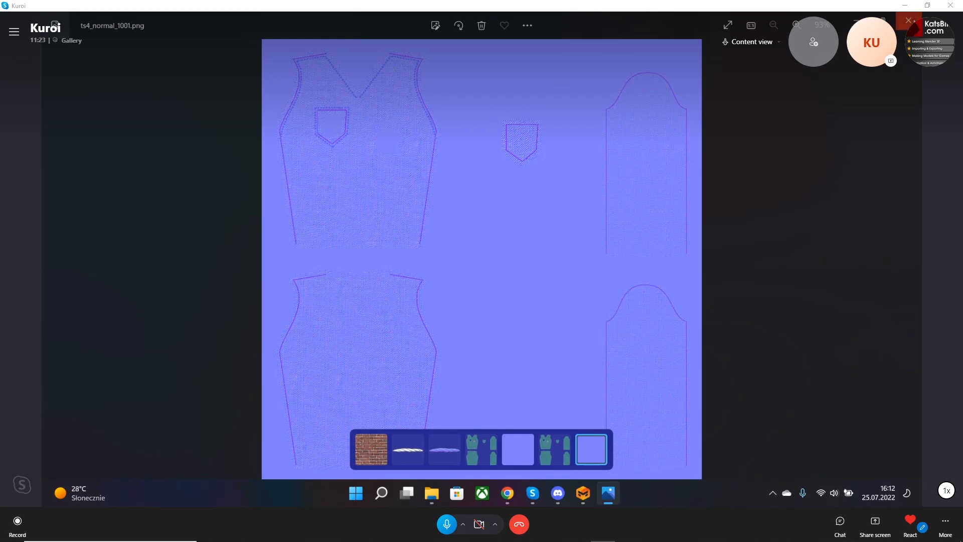
Close the image viewer and the IMVU tutorial 3 folder to return to Marvelous Designer.
left_click(908, 20)
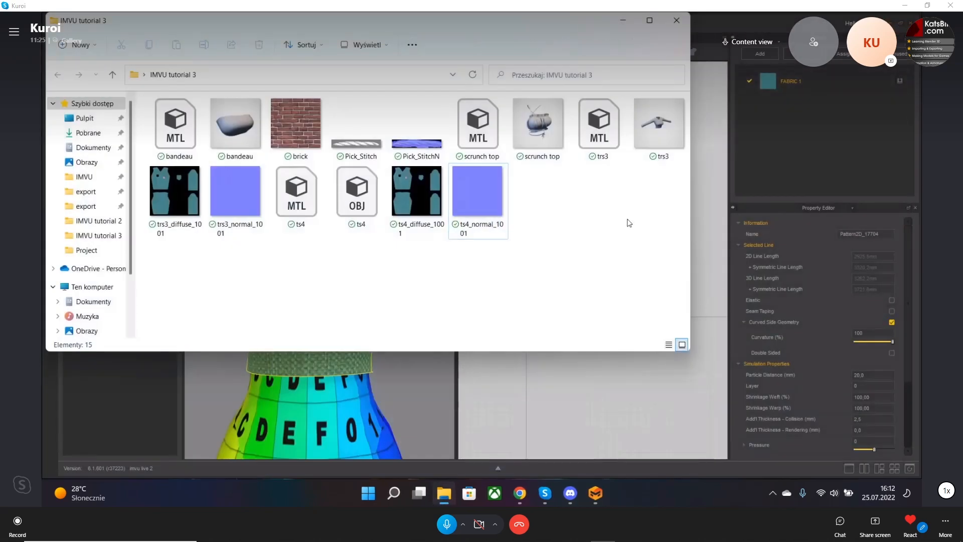
left_click_drag(550, 22, 600, 81)
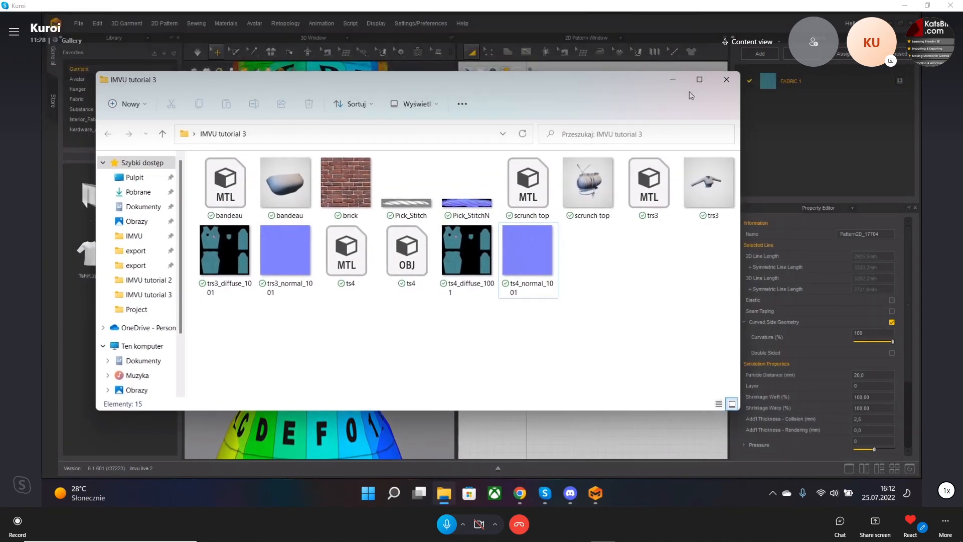
left_click(725, 81)
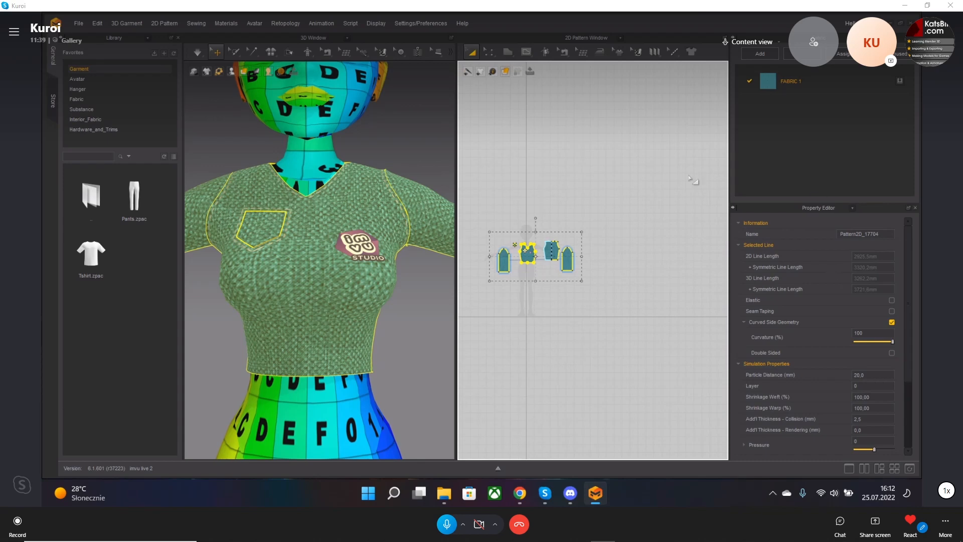
Look closely at the stitching on the top's shoulder and show the topstitch list in place of the fabrics.
scroll(412, 211, "up", 5)
middle_click_drag(414, 211, 298, 309)
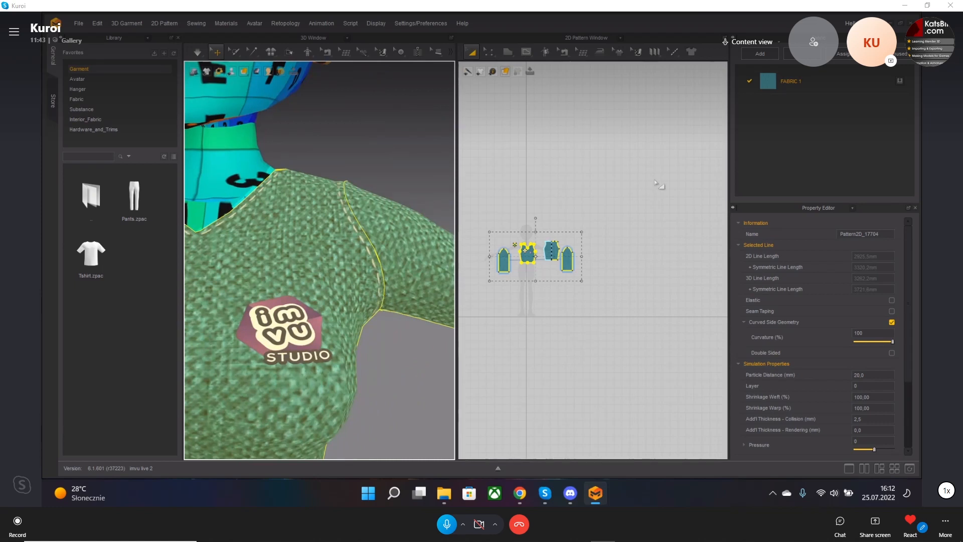
left_click(851, 38)
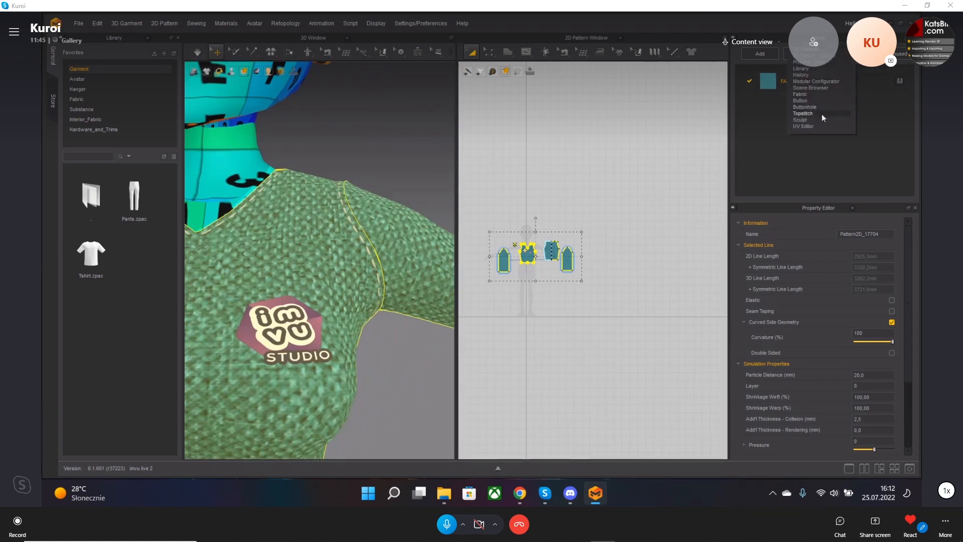
left_click(813, 115)
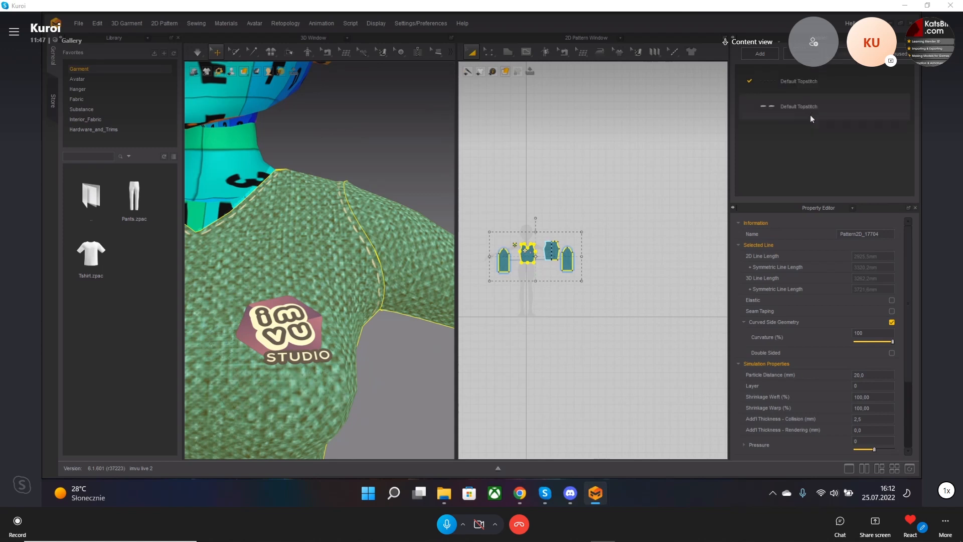
Try the Texture type on the first Default Topstitch, and look into its normal map and texture settings.
left_click(821, 85)
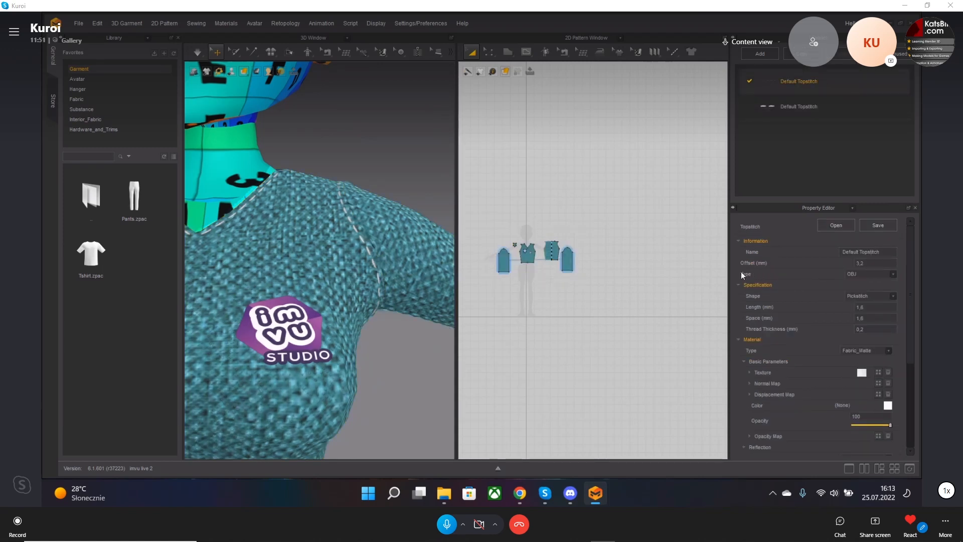
left_click(868, 289)
left_click(878, 384)
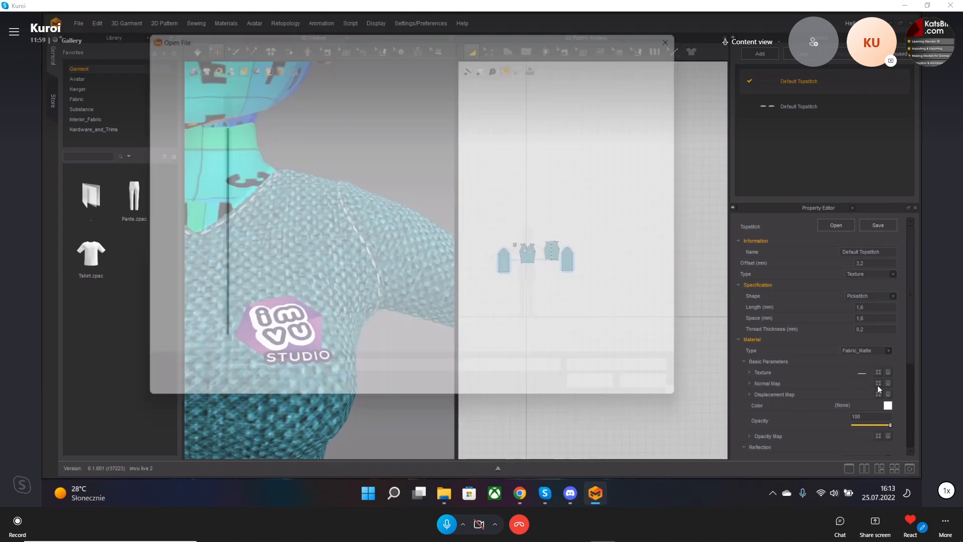
left_click(674, 392)
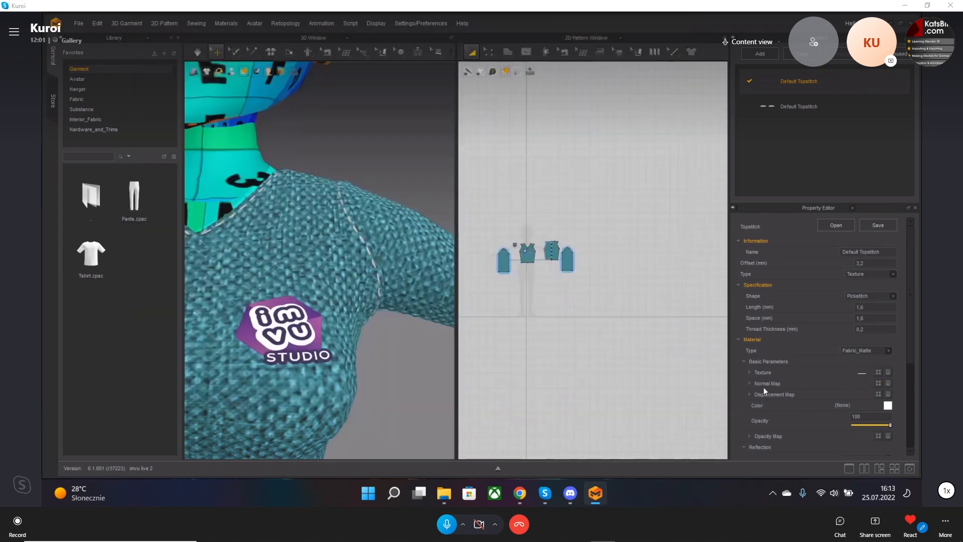
left_click(750, 372)
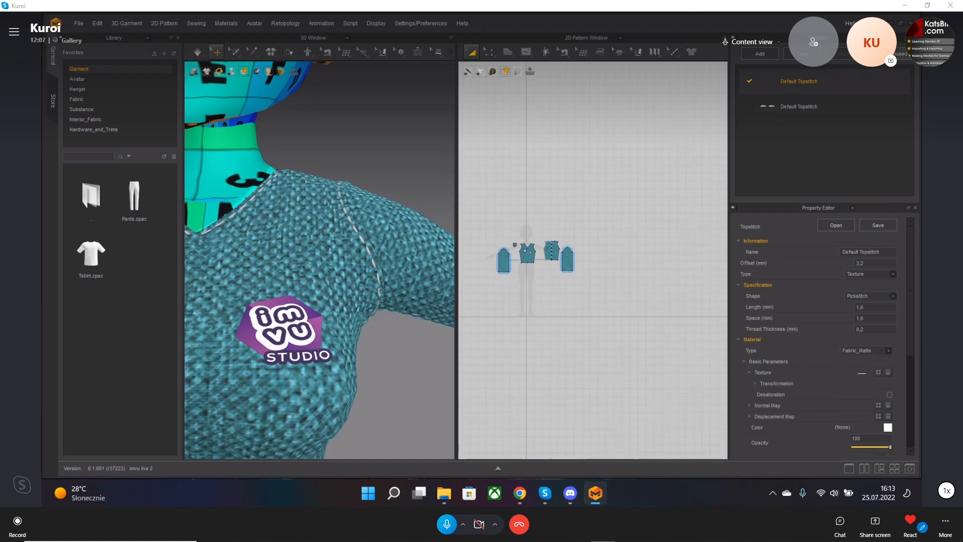
Delete the first Default Topstitch from the topstitch list.
left_click(899, 55)
double_click(850, 83)
left_click(808, 103)
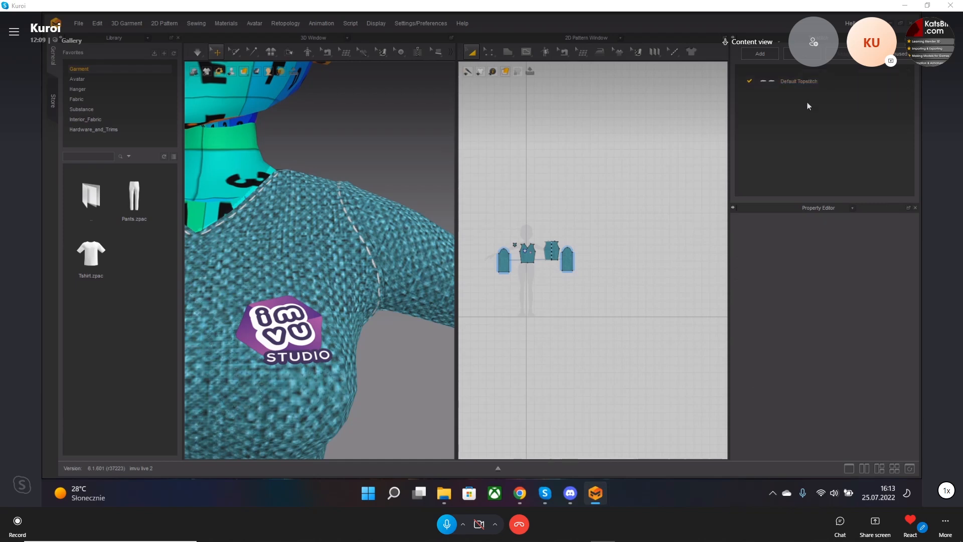
Set the remaining Default Topstitch's type to OBJ and check the stitches along the neckline and shoulder seams.
left_click(780, 89)
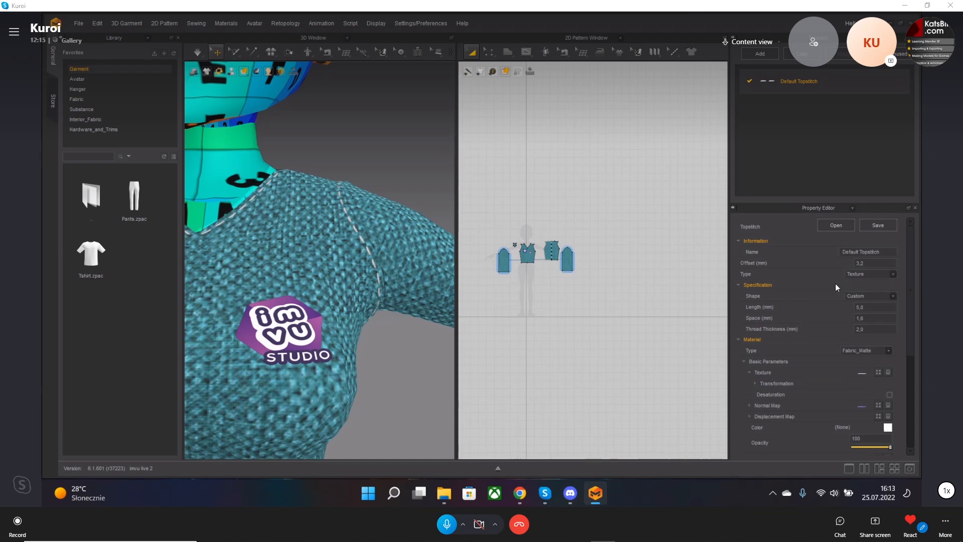
left_click(892, 276)
left_click(867, 282)
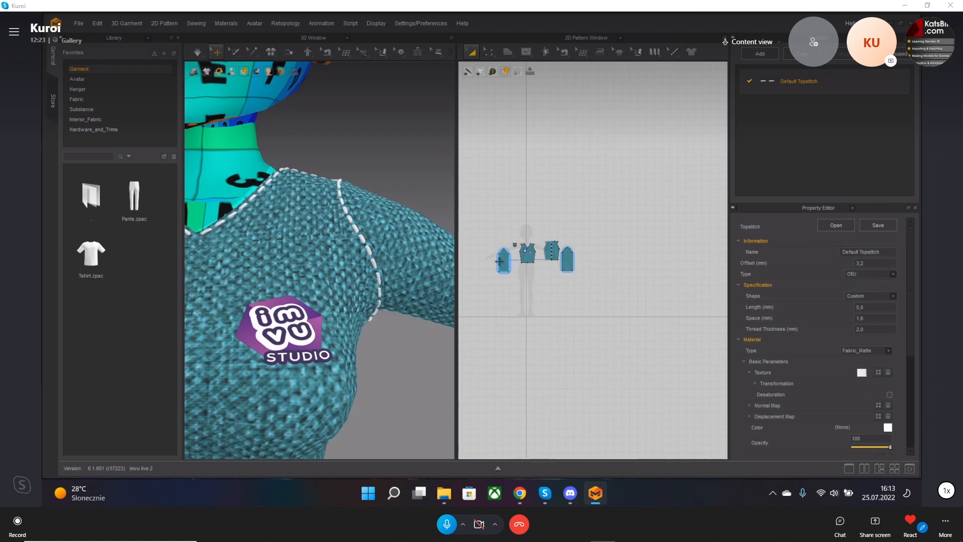
scroll(351, 224, "up", 3)
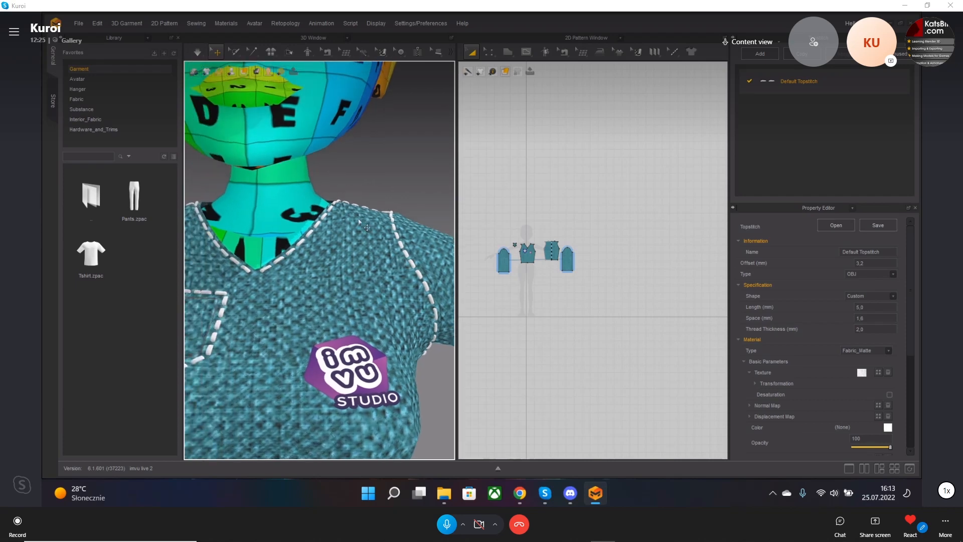
scroll(358, 229, "up", 3)
scroll(358, 229, "down", 5)
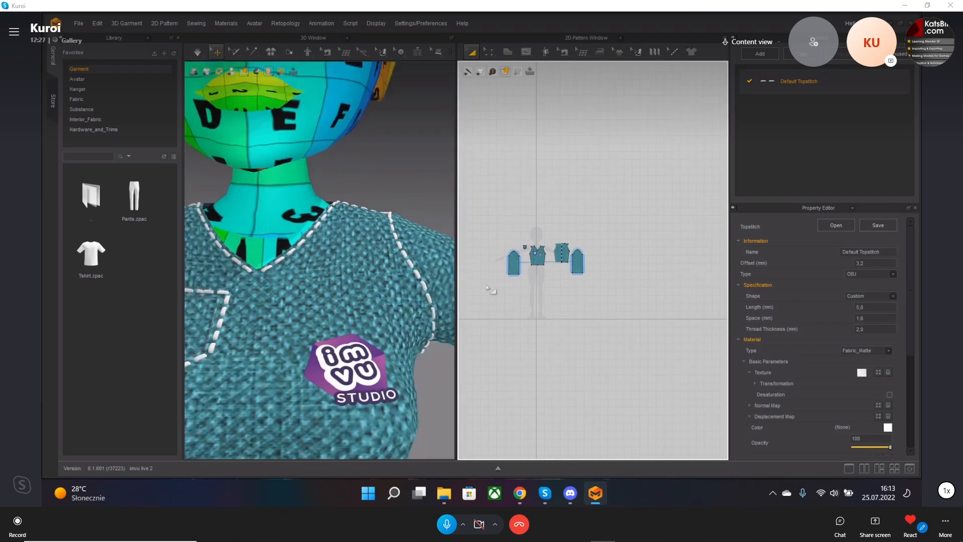
Select all of the top's pattern pieces and start an OBJ (Selected) export named "ts5" in the IMVU tutorial 3 folder.
left_click_drag(484, 284, 627, 234)
left_click(79, 23)
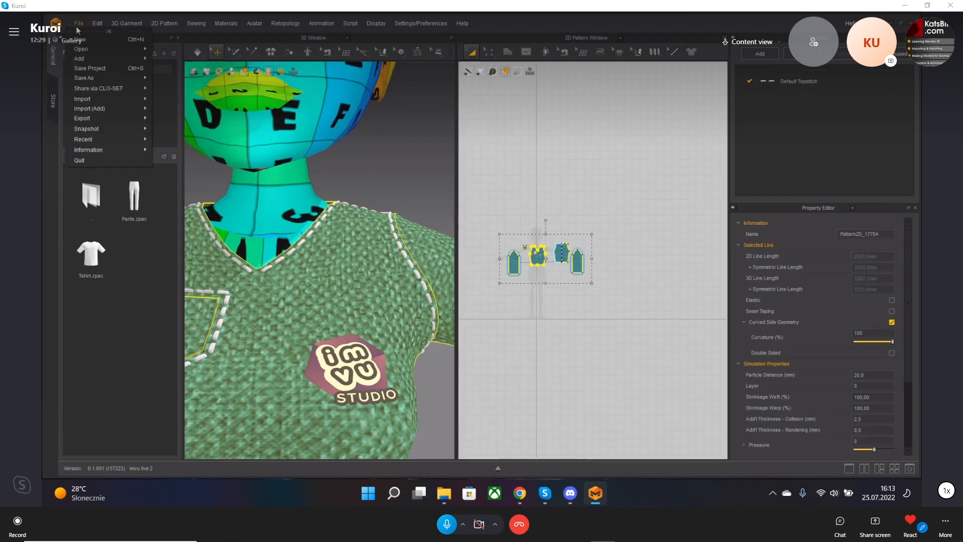
mouse_move(134, 119)
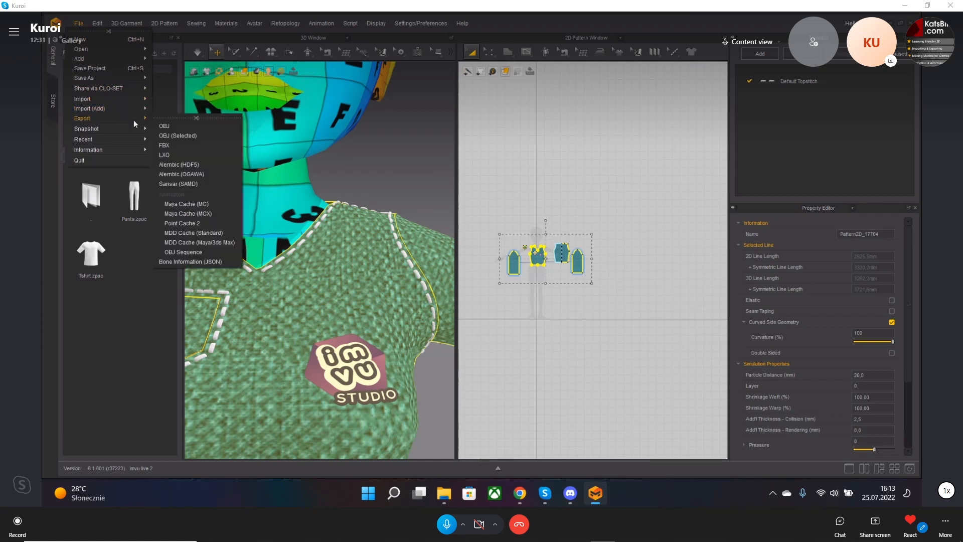
left_click(188, 135)
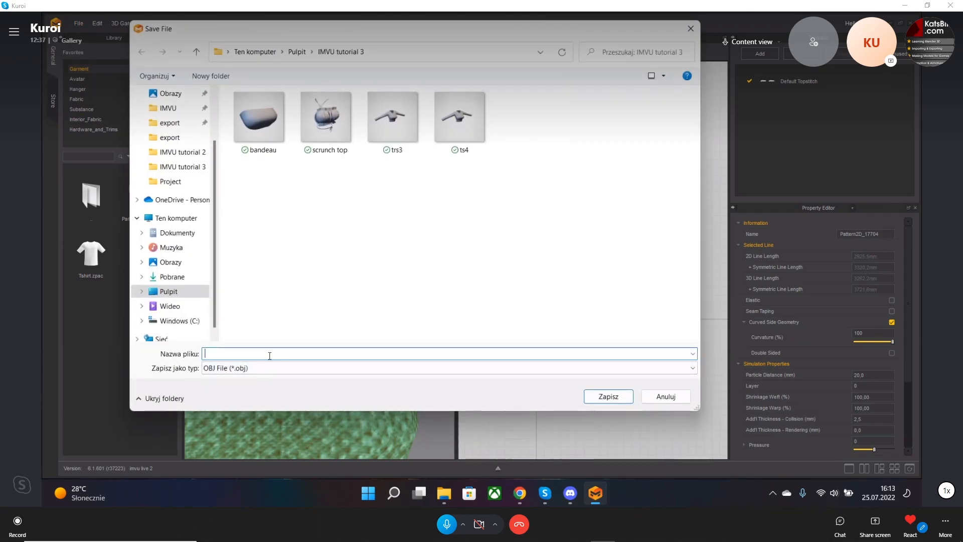
type("ts5")
left_click(604, 396)
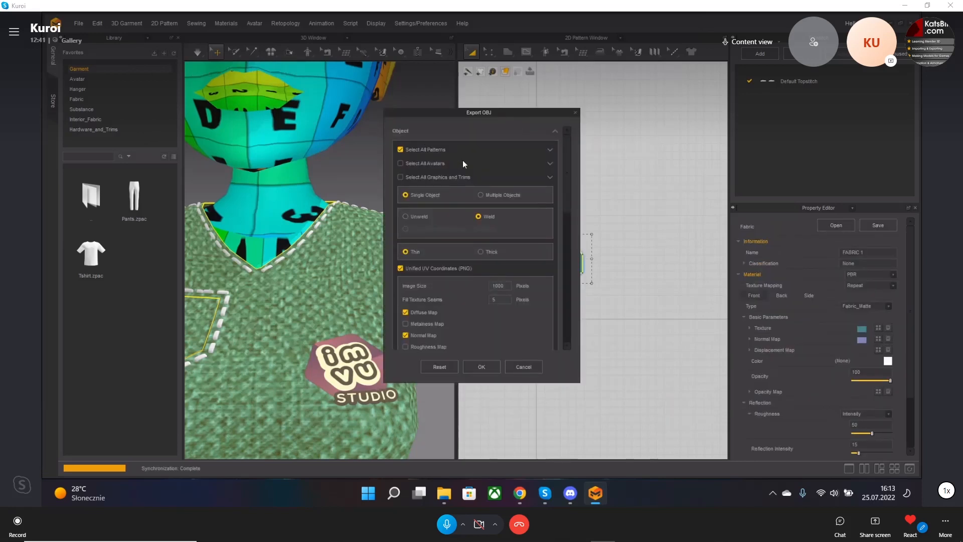
Export the patterns together with the Topstitch trims, with diffuse and normal maps included.
left_click(550, 177)
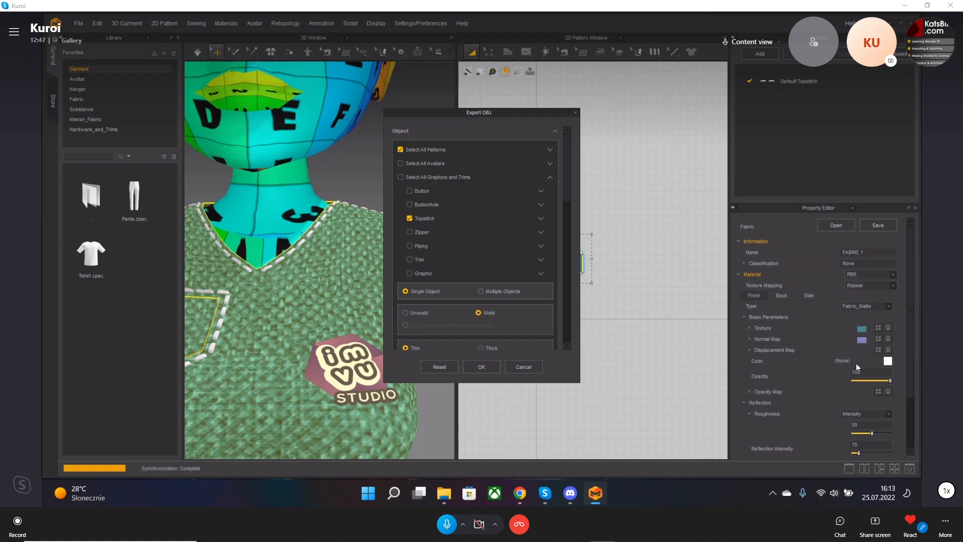
left_click(549, 150)
scroll(474, 309, "down", 5)
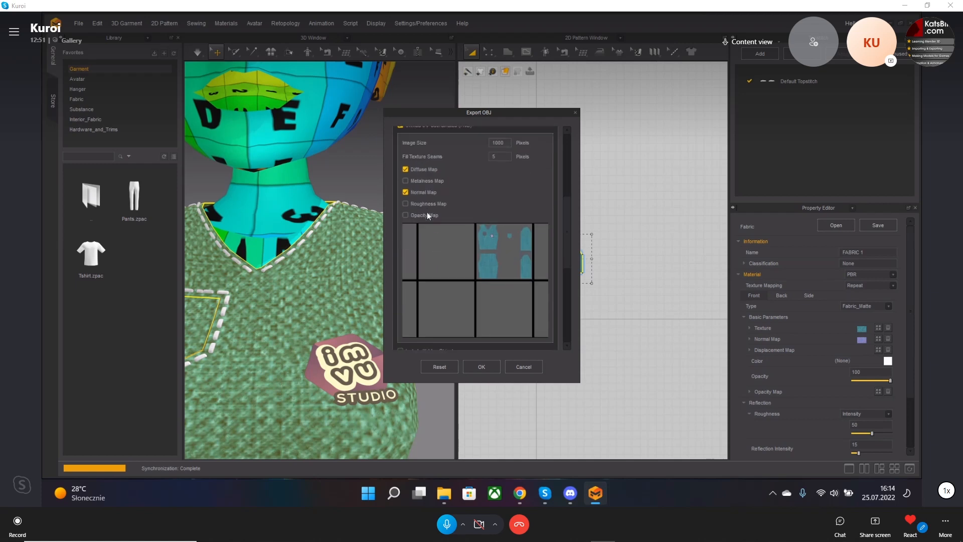
left_click(482, 364)
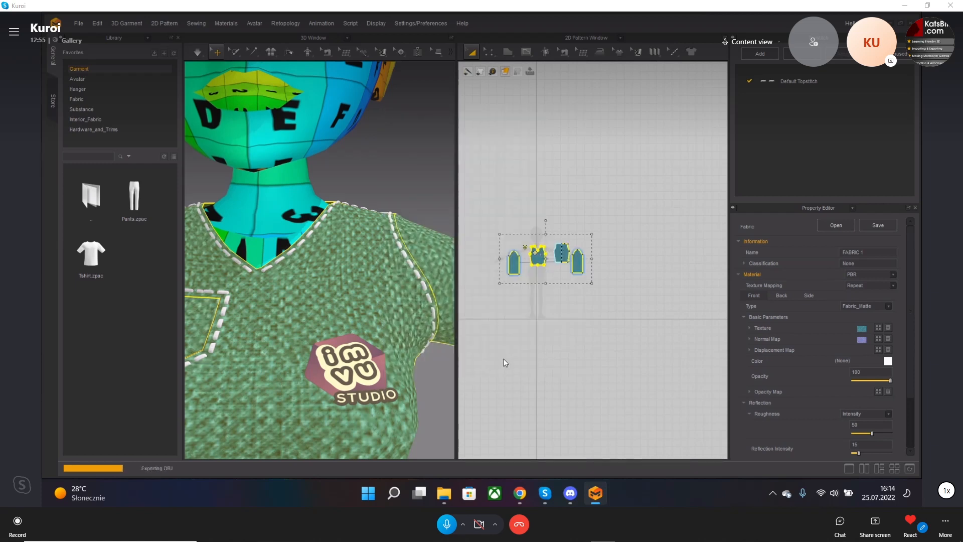
mouse_move(446, 498)
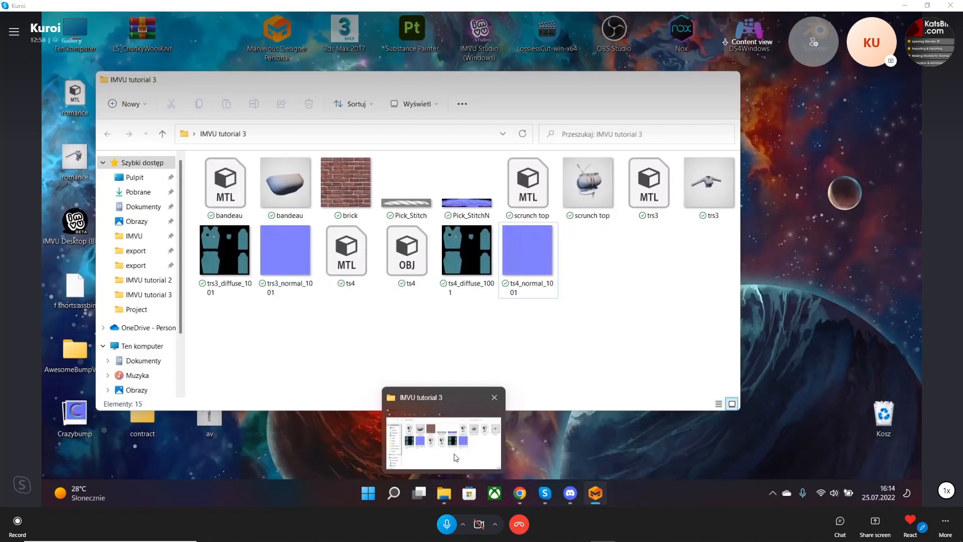
Open the IMVU tutorial 3 folder and look through the exported ts5 normal and diffuse maps in the image viewer.
left_click(444, 442)
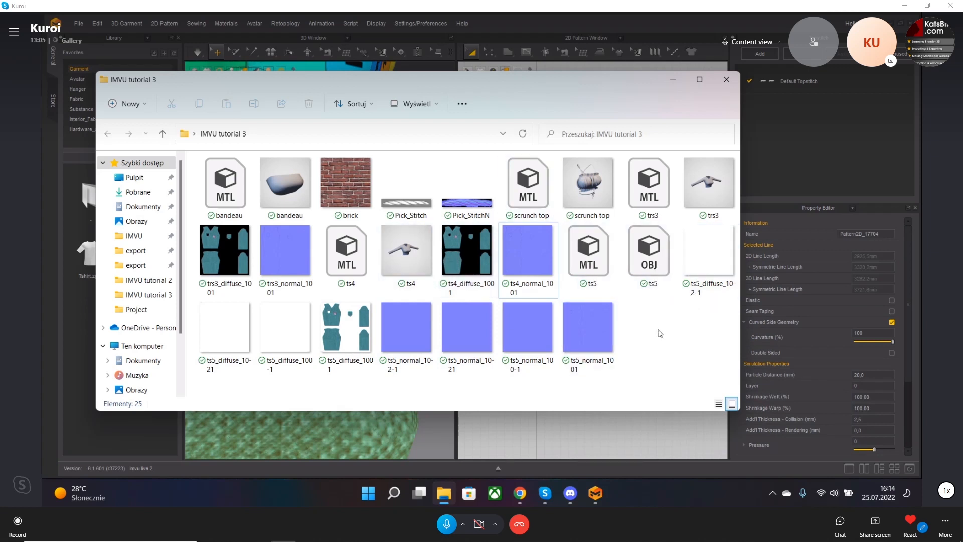
right_click(659, 334)
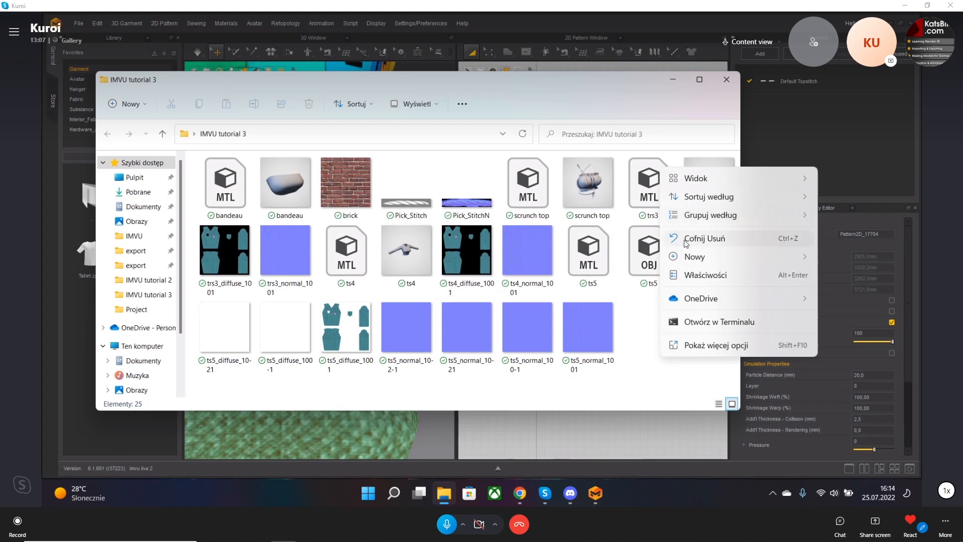
left_click(643, 302)
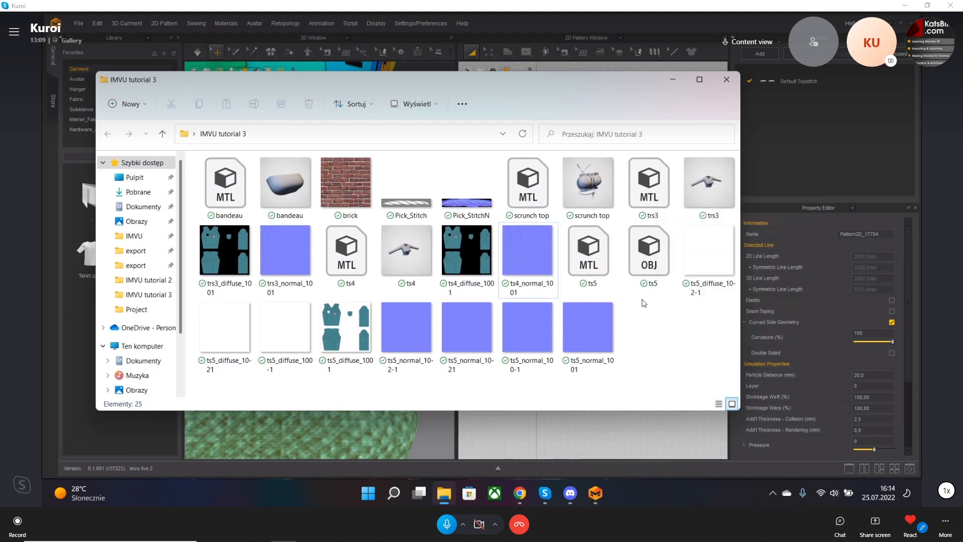
double_click(589, 336)
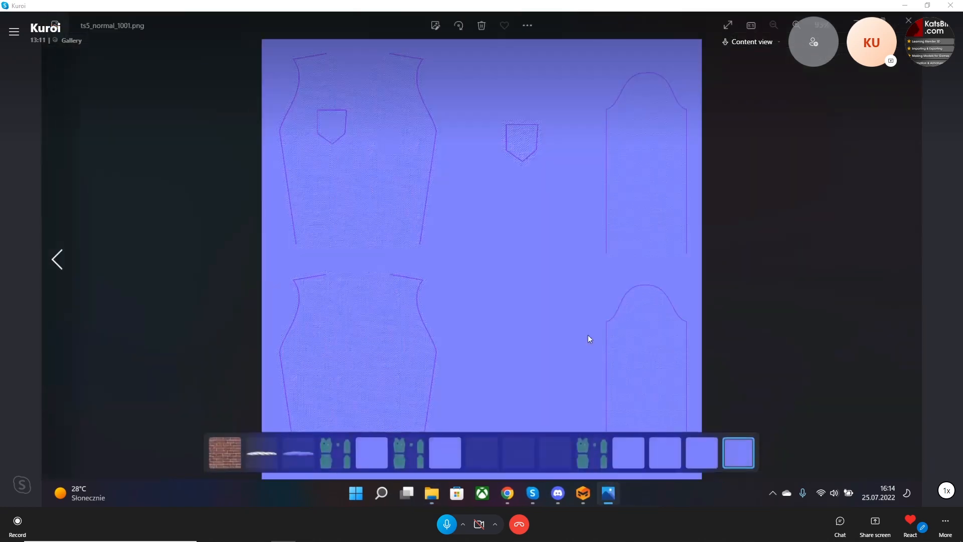
key("Left")
key("Left")
key("Left")
key("Left")
key("Left")
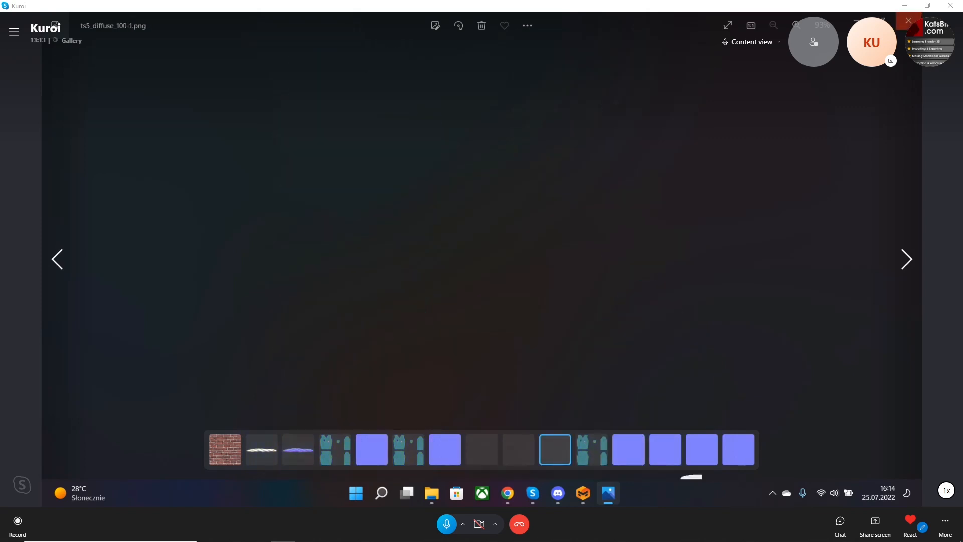
left_click(908, 20)
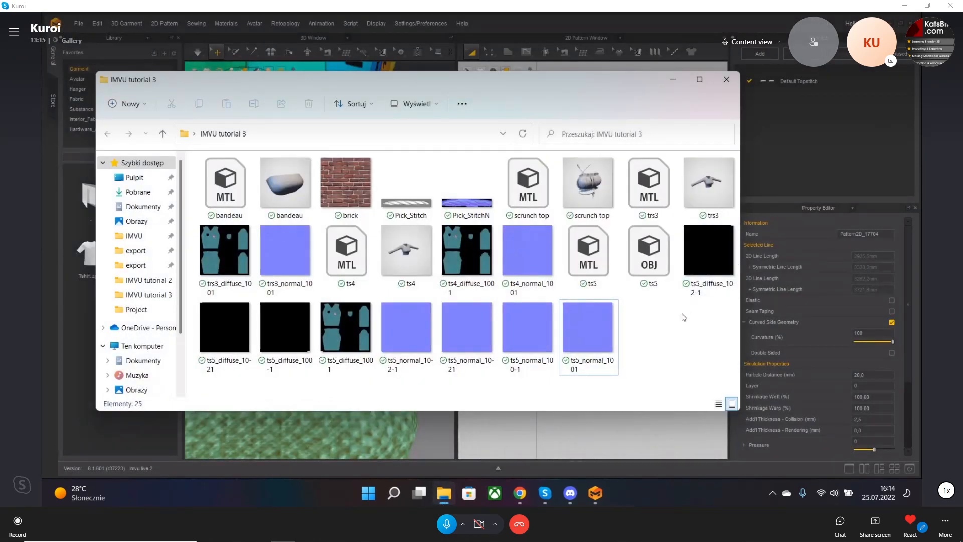
Open the exported ts5 OBJ from the folder in Adobe Substance 3D Stager, skipping UV generation.
left_click(649, 253)
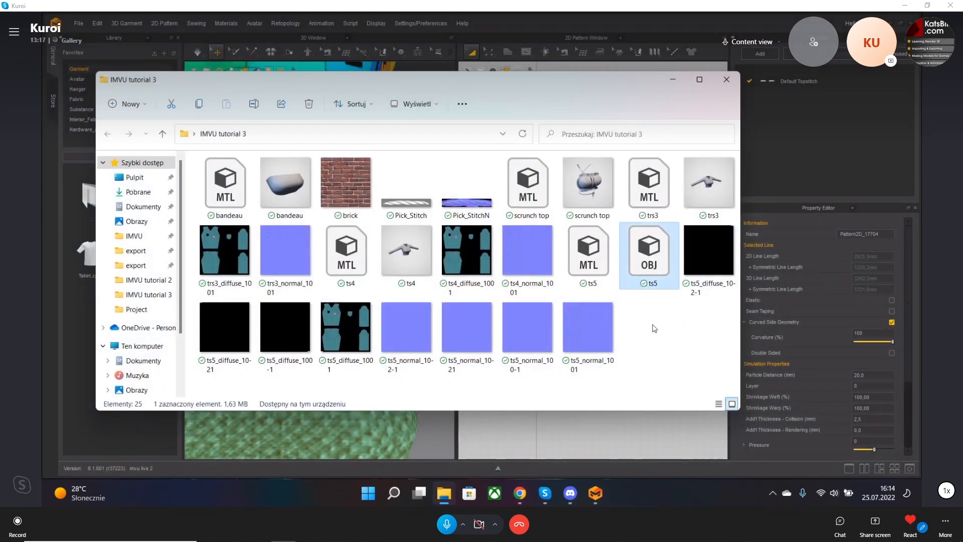
double_click(649, 253)
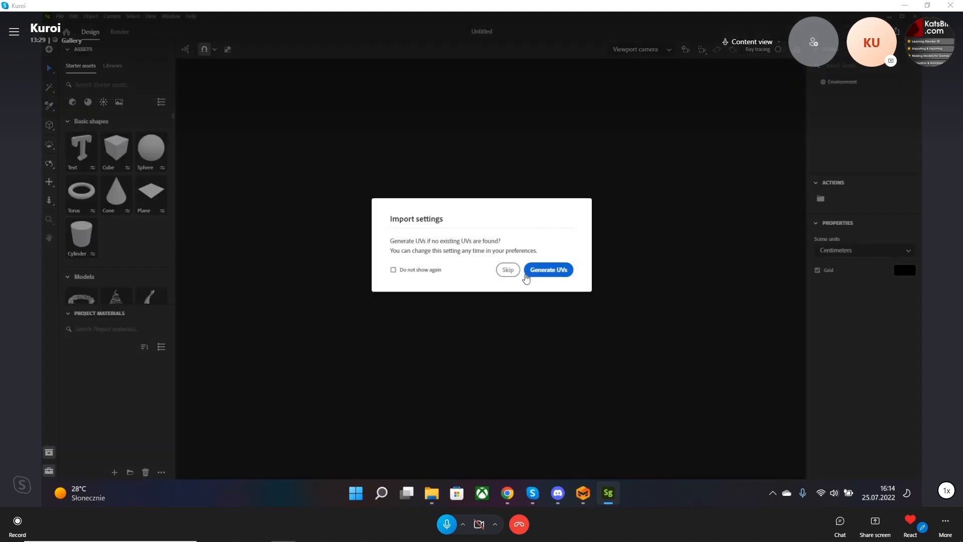
left_click(508, 270)
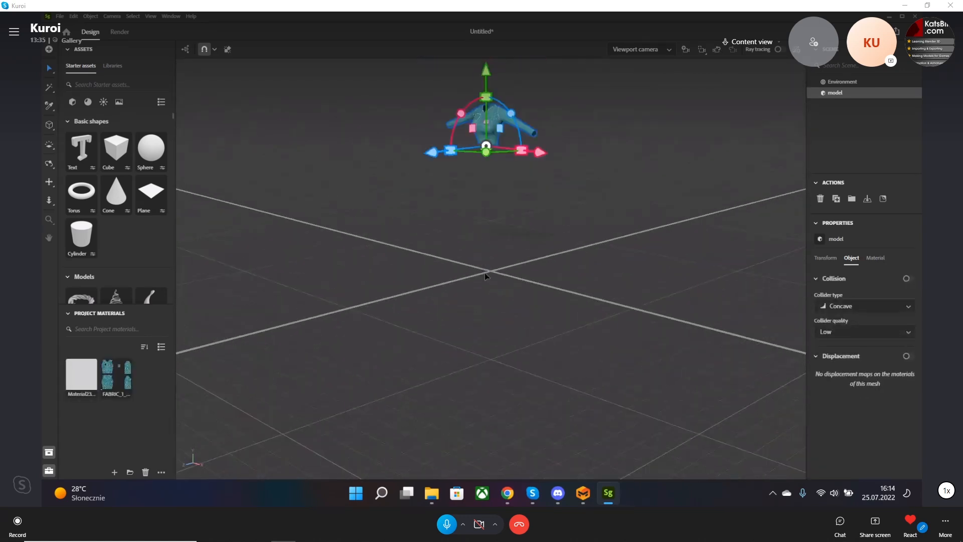
Examine the modelled stitches along the top's neckline, pocket and shoulder seams, both close up and from a distance.
scroll(496, 252, "up", 8)
middle_click_drag(507, 146, 529, 419)
scroll(522, 217, "up", 6)
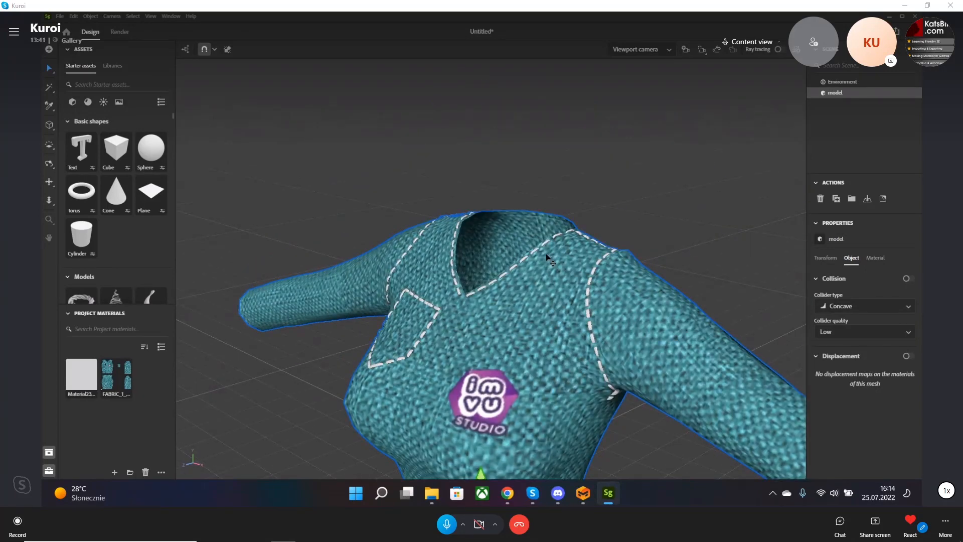
scroll(548, 257, "down", 8)
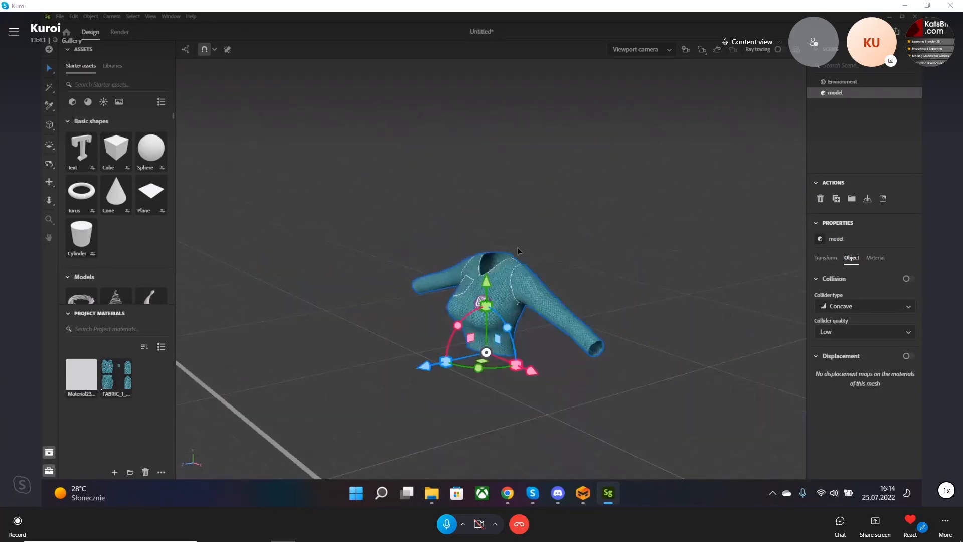
scroll(518, 251, "up", 10)
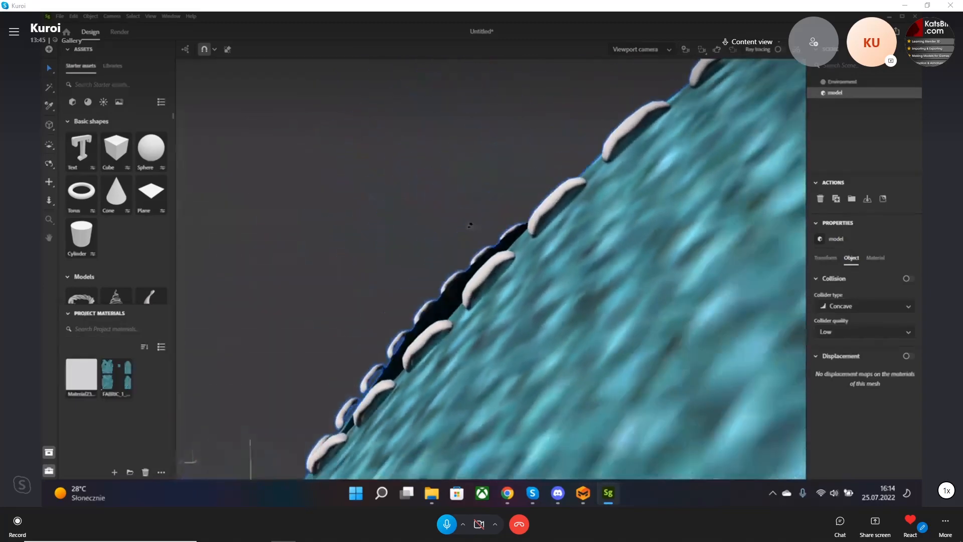
middle_click_drag(470, 225, 422, 258)
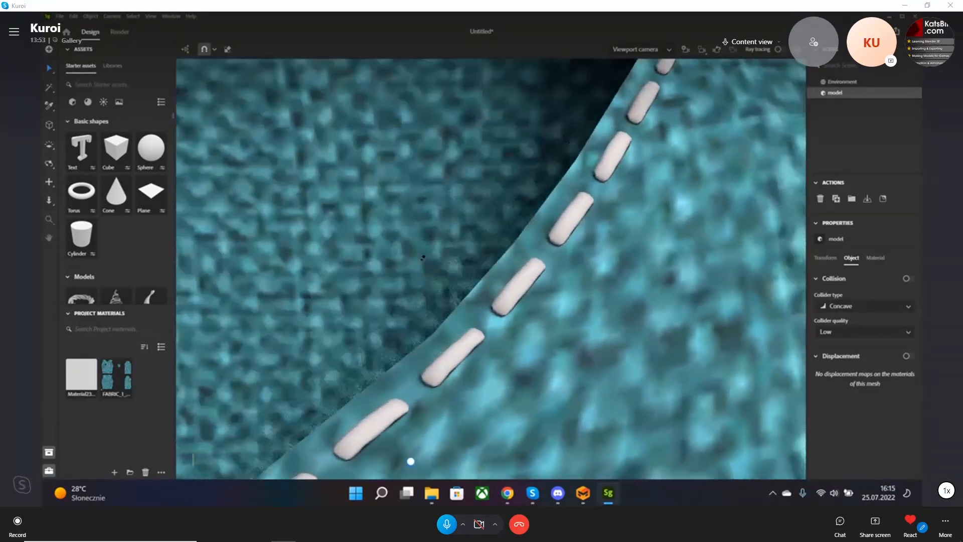
scroll(423, 258, "down", 10)
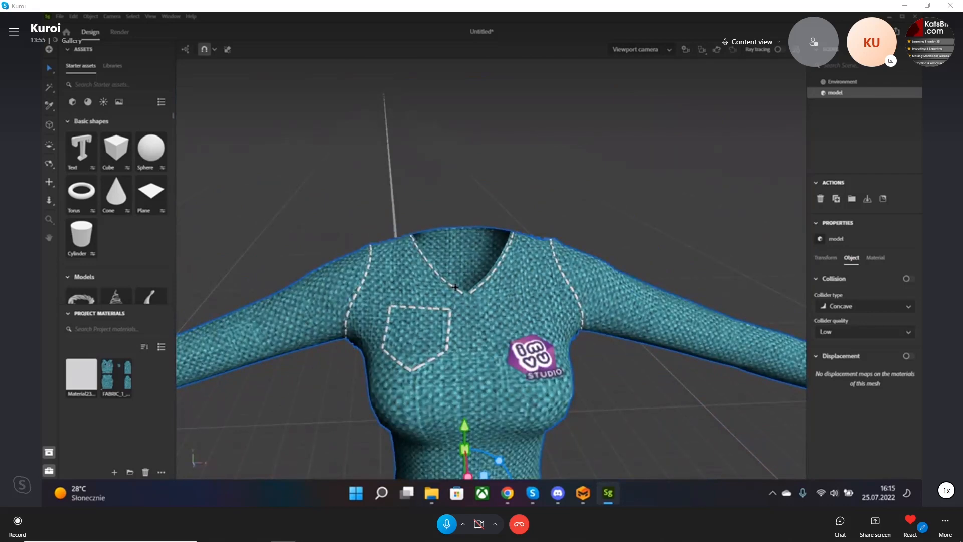
scroll(442, 288, "up", 10)
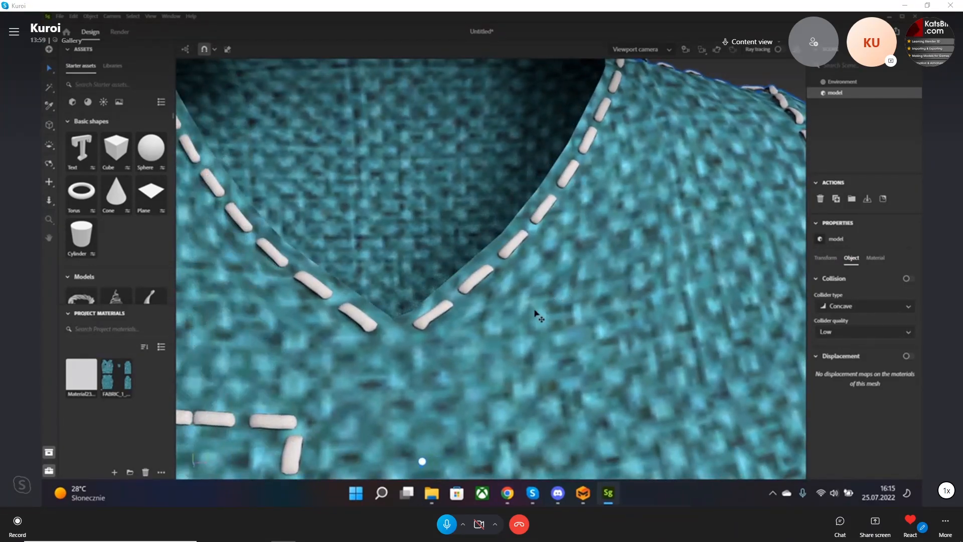
scroll(537, 315, "down", 10)
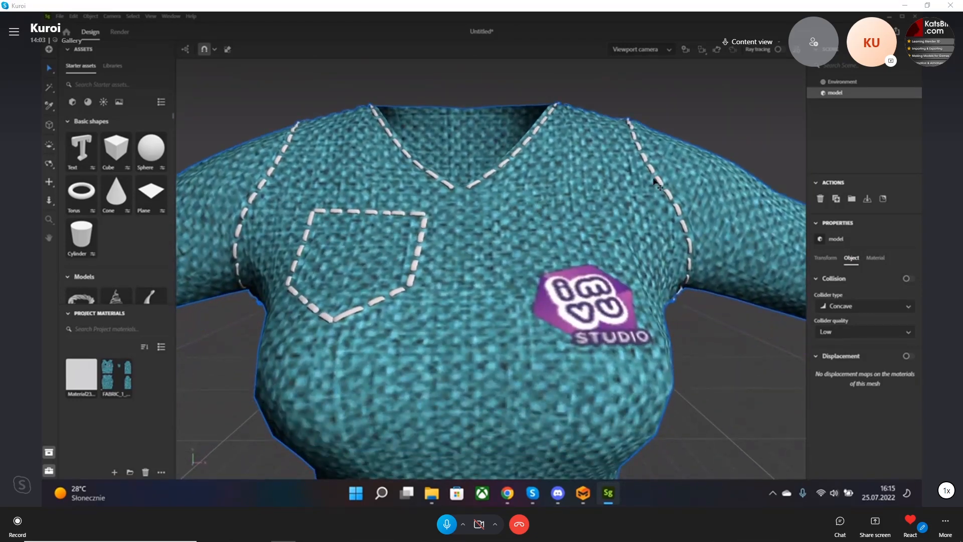
scroll(567, 263, "up", 5)
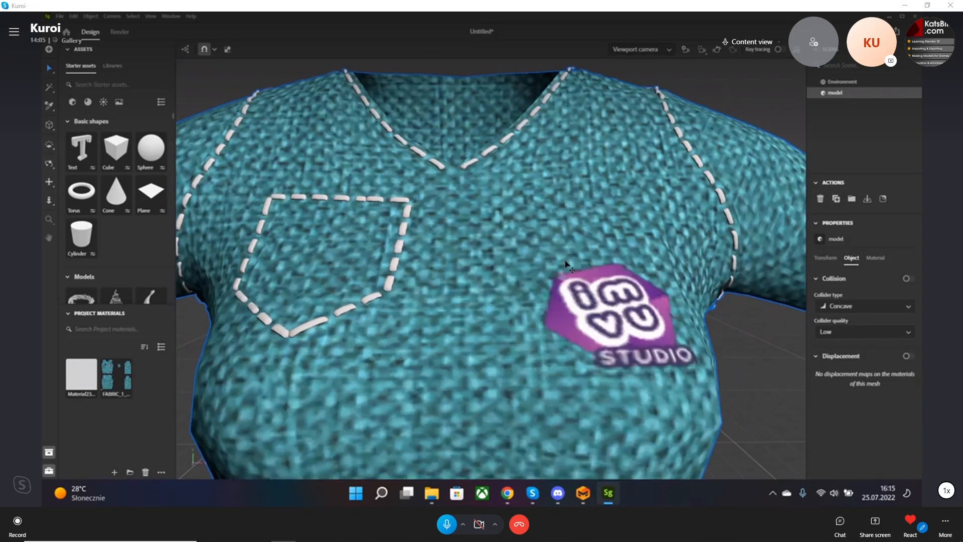
scroll(566, 264, "down", 6)
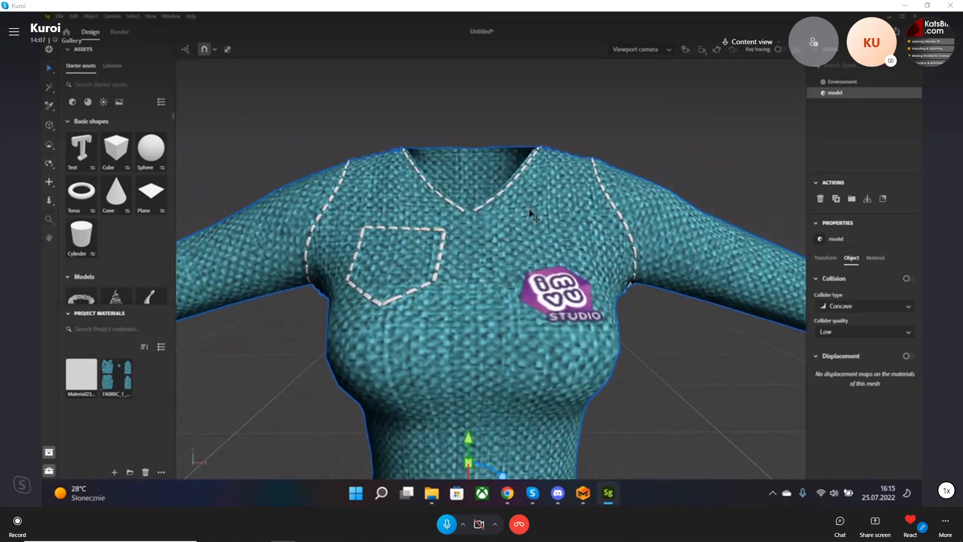
scroll(622, 256, "down", 5)
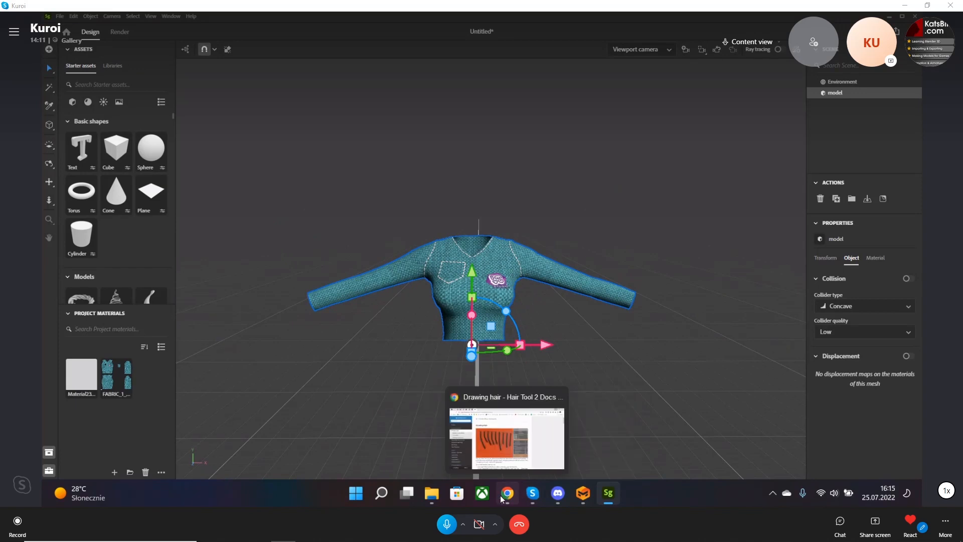
Check the ts5 OBJ's file details in the folder and review how its stitches look at different viewing distances in Stager.
left_click(426, 496)
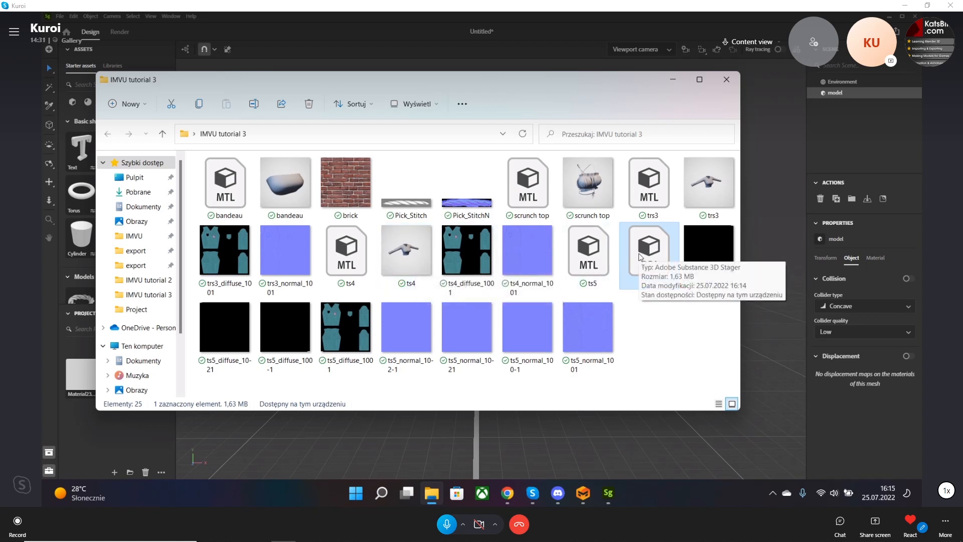
left_click(772, 275)
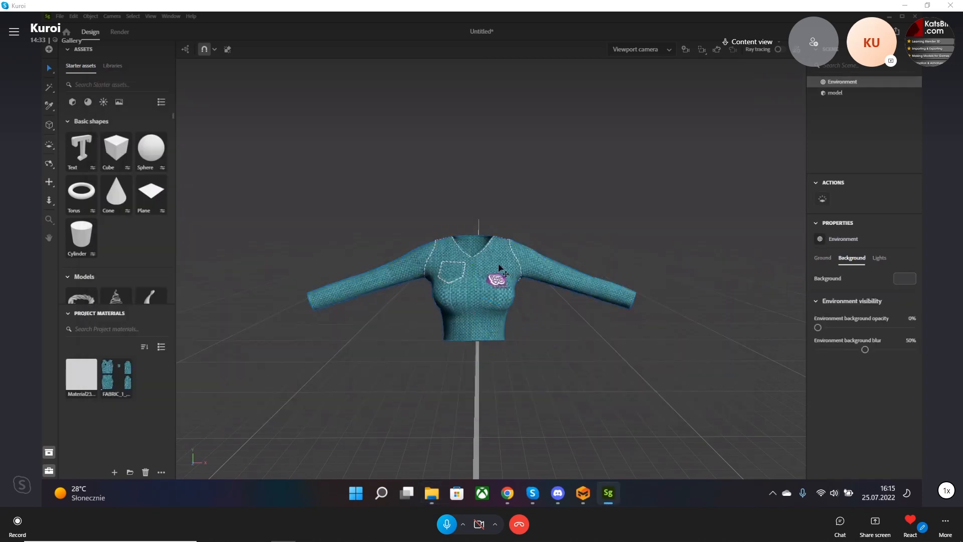
scroll(485, 265, "down", 5)
scroll(483, 265, "up", 8)
right_click_drag(432, 296, 570, 329)
scroll(476, 261, "down", 5)
scroll(476, 261, "up", 10)
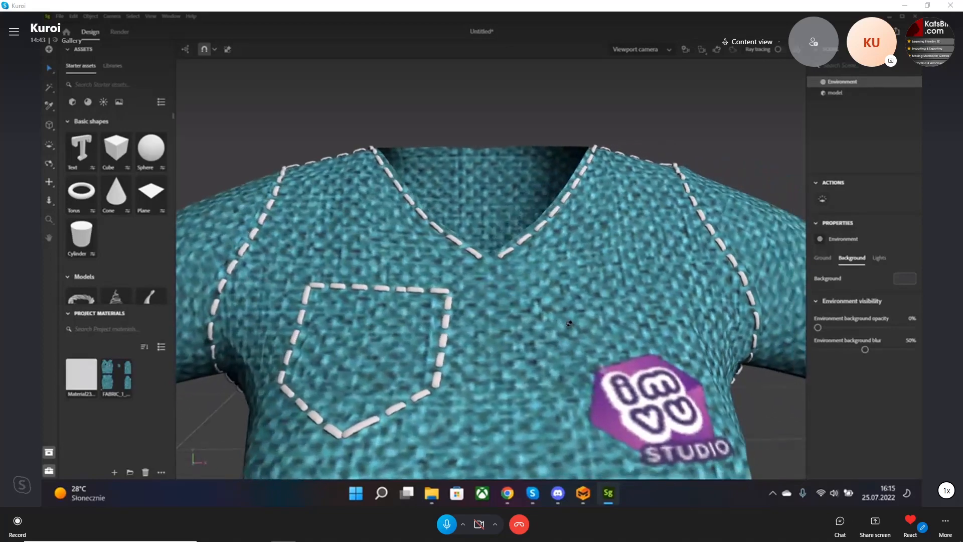
scroll(511, 327, "up", 4)
scroll(511, 328, "down", 8)
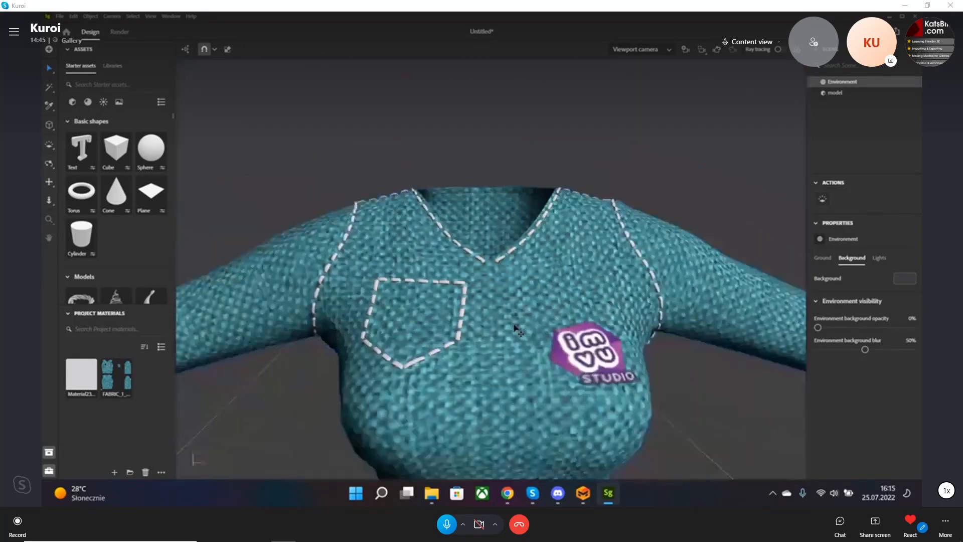
middle_click_drag(517, 328, 470, 316)
right_click_drag(470, 316, 470, 304)
scroll(460, 285, "down", 5)
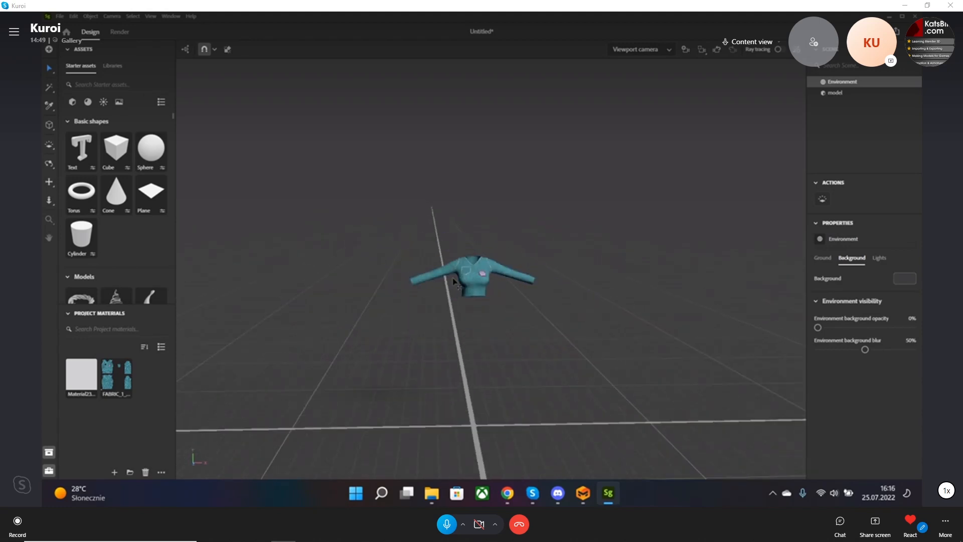
scroll(462, 274, "up", 6)
scroll(462, 275, "up", 5)
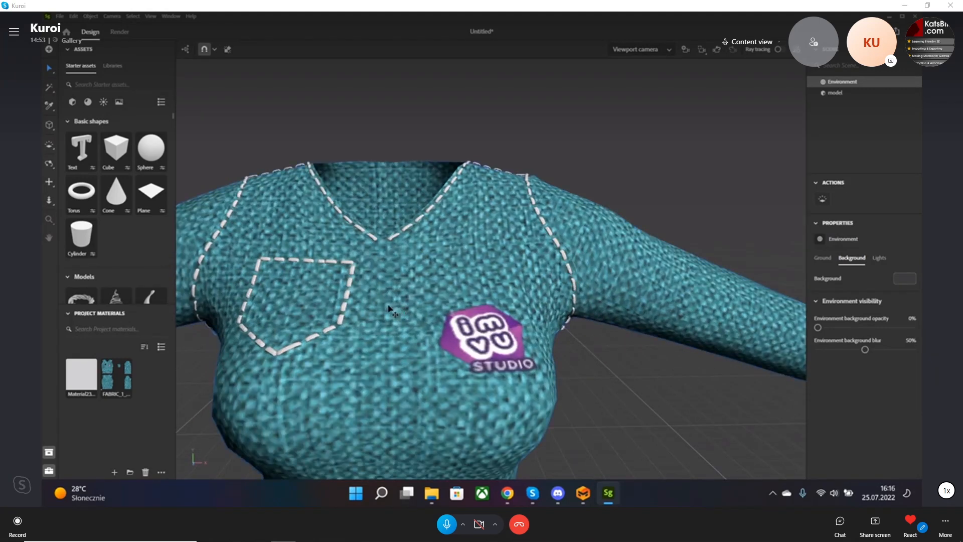
scroll(471, 283, "up", 3)
middle_click_drag(471, 283, 424, 296)
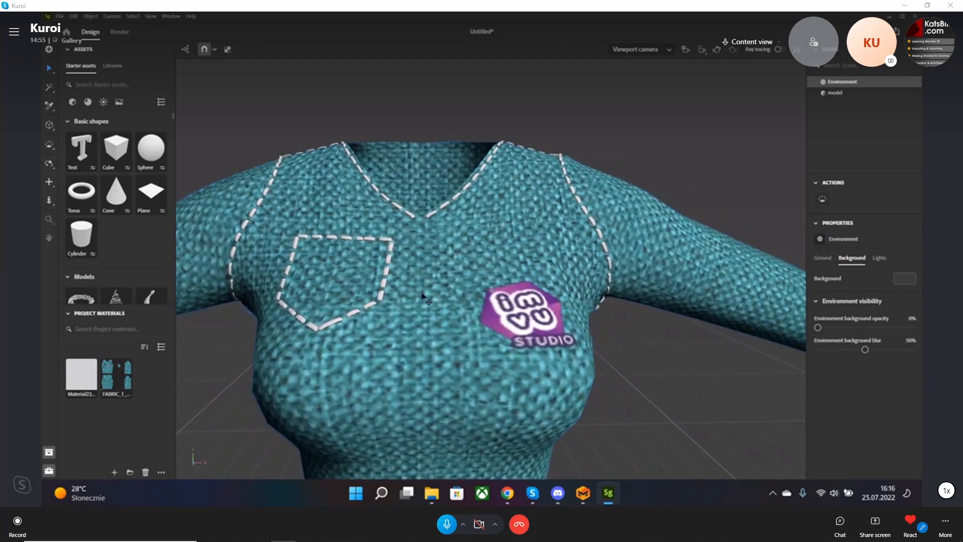
scroll(424, 296, "up", 5)
scroll(424, 296, "down", 3)
scroll(425, 297, "down", 5)
scroll(401, 242, "up", 4)
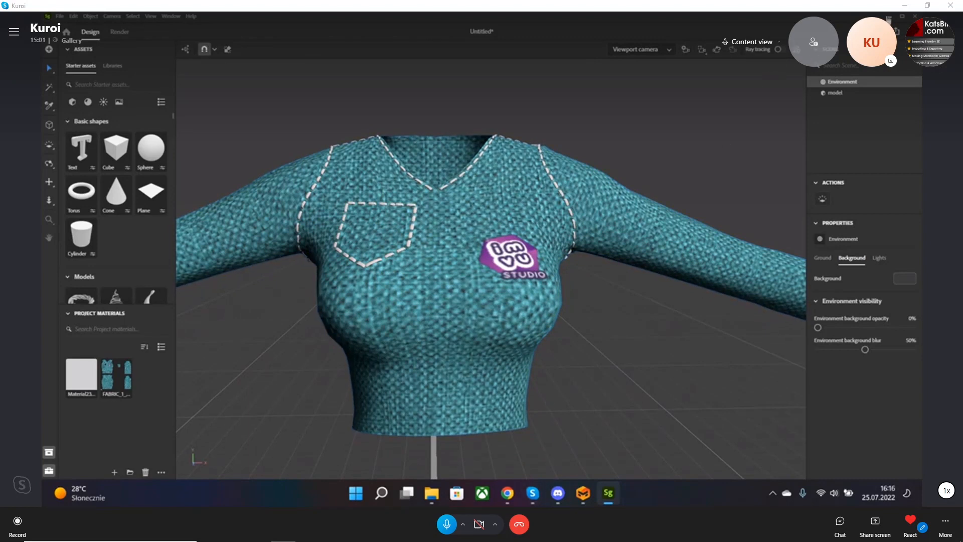
Close the Stager document without saving and set the Default Topstitch's type to Texture in Marvelous Designer.
left_click(913, 16)
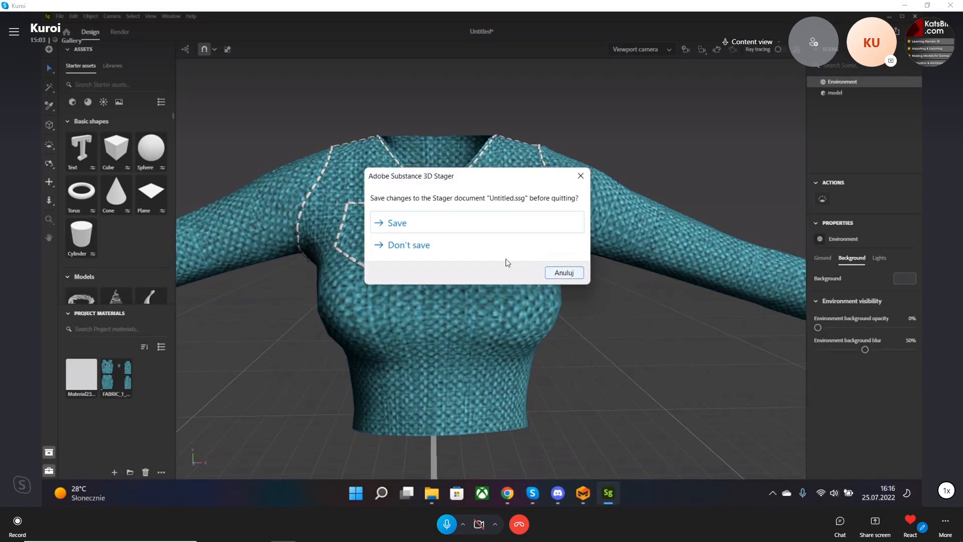
left_click(433, 248)
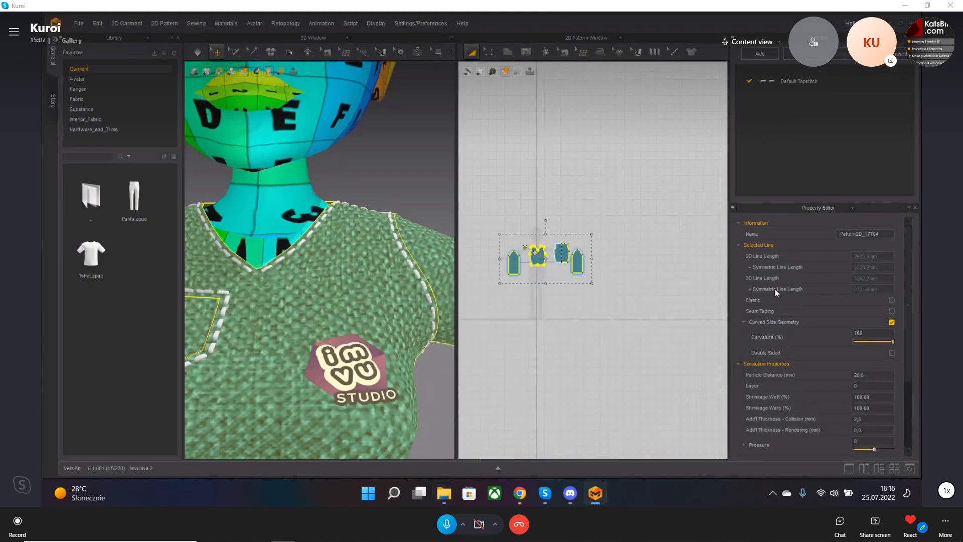
left_click(812, 82)
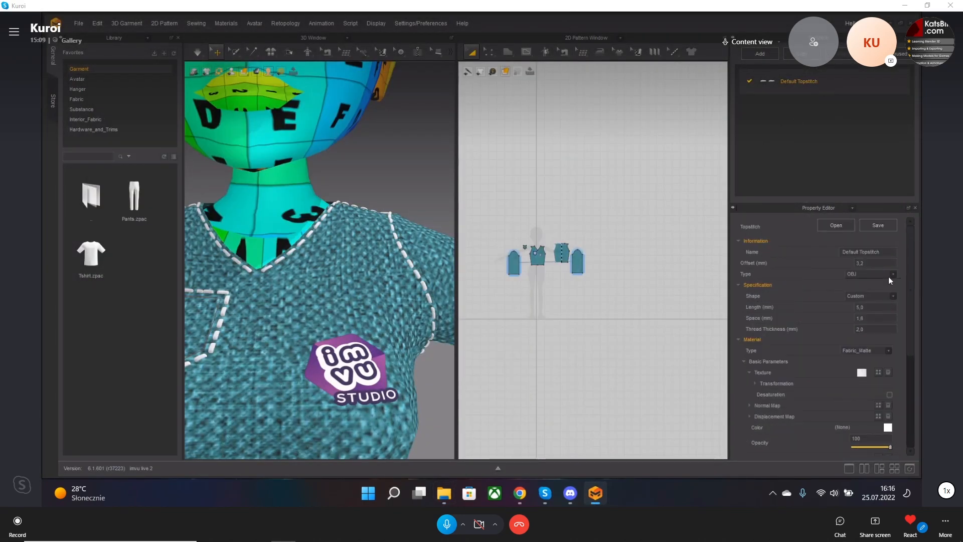
left_click(889, 275)
left_click(855, 288)
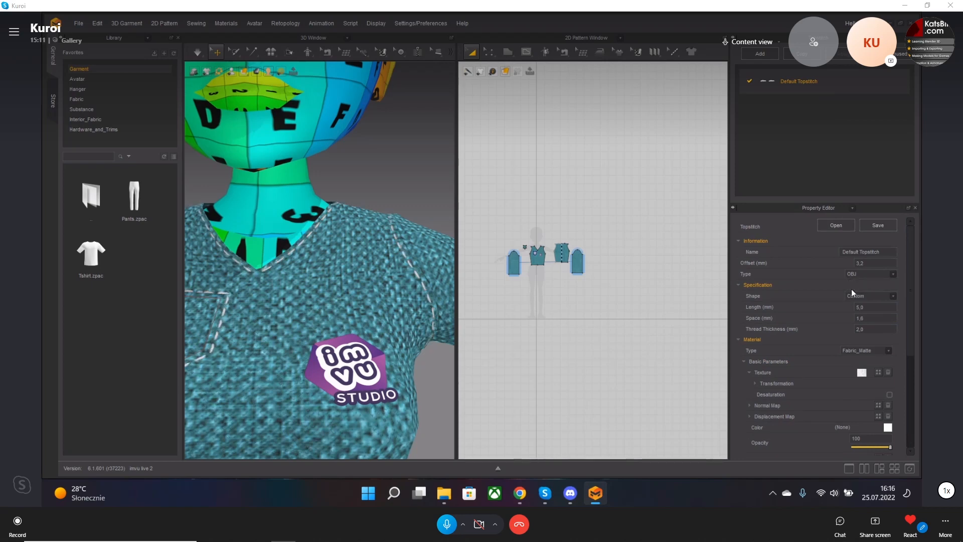
Open the ts4_normal_1001 map from the IMVU tutorial 3 folder and examine the stitch detail around the neckline, armholes and pocket.
left_click(524, 496)
left_click(520, 493)
left_click(444, 494)
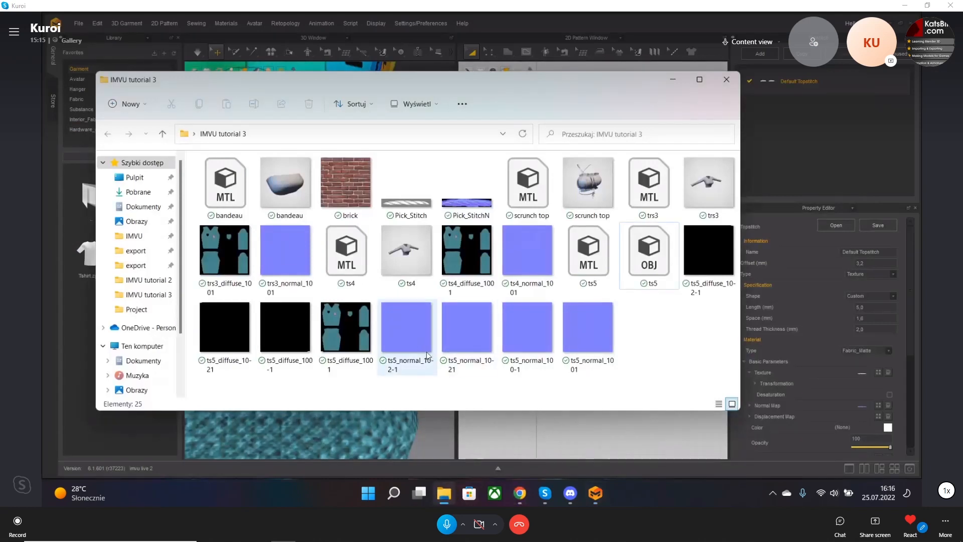
double_click(536, 252)
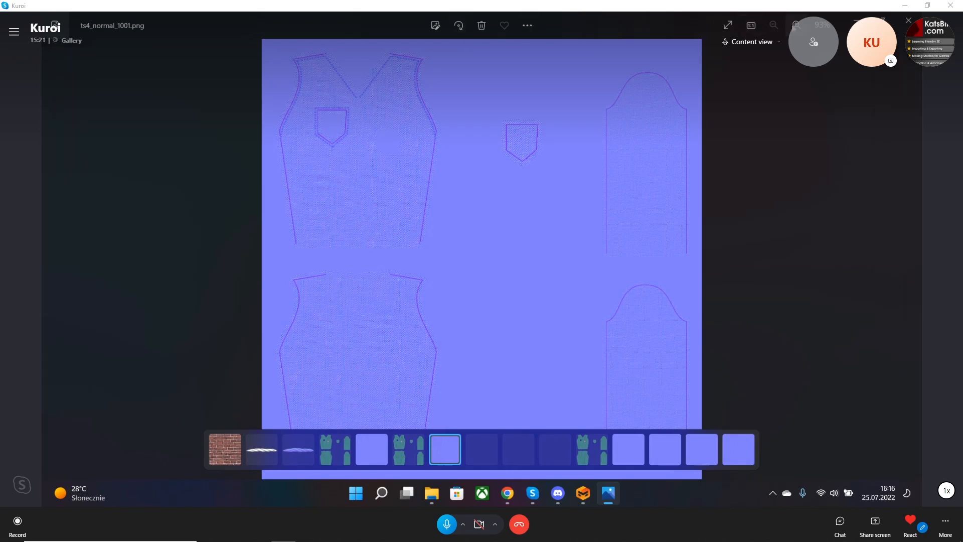
left_click(796, 25)
left_click_drag(452, 70, 417, 172)
left_click(798, 26)
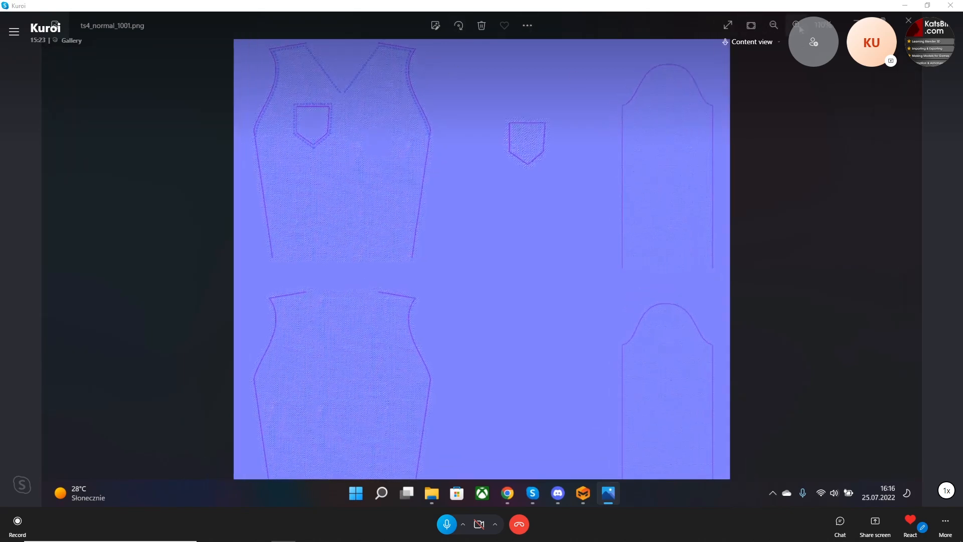
left_click_drag(487, 123, 582, 400)
left_click_drag(462, 148, 485, 213)
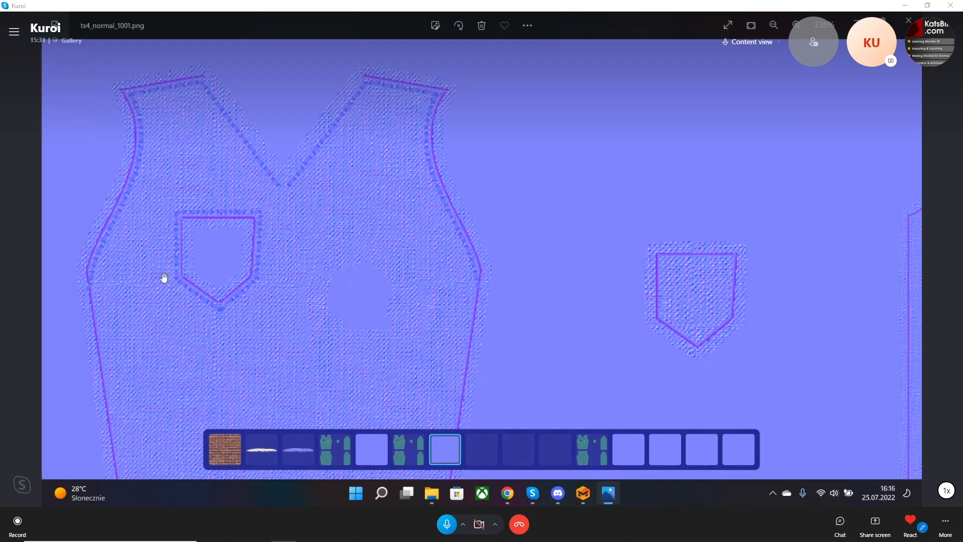
Close the ts4 normal map and delete all ts5 diffuse and normal maps from the IMVU tutorial 3 folder.
left_click_drag(344, 277, 591, 274)
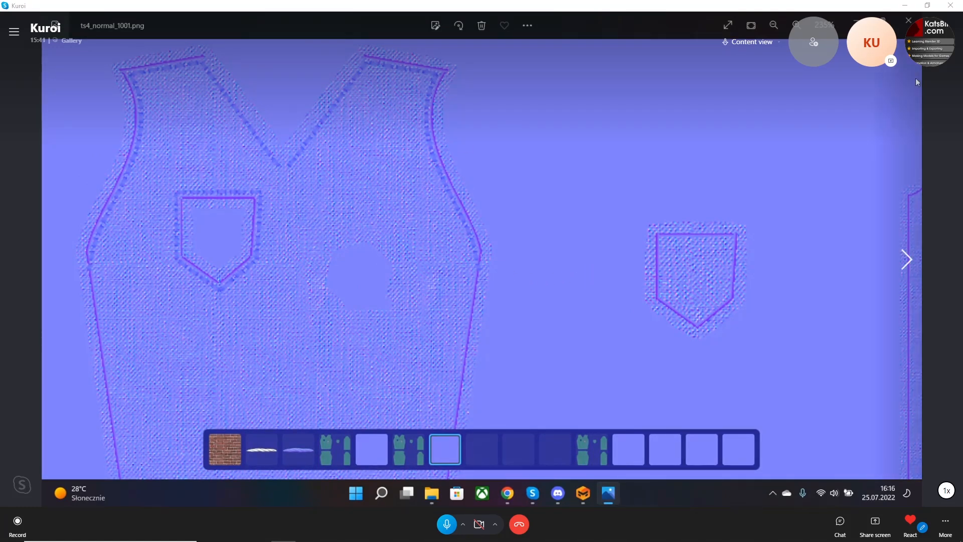
left_click(908, 21)
left_click(669, 333)
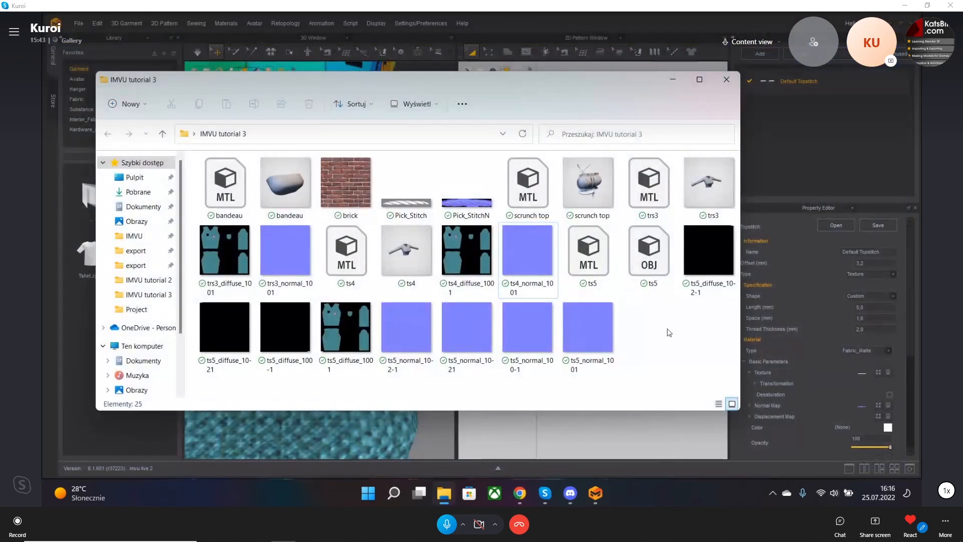
left_click_drag(675, 371, 209, 325)
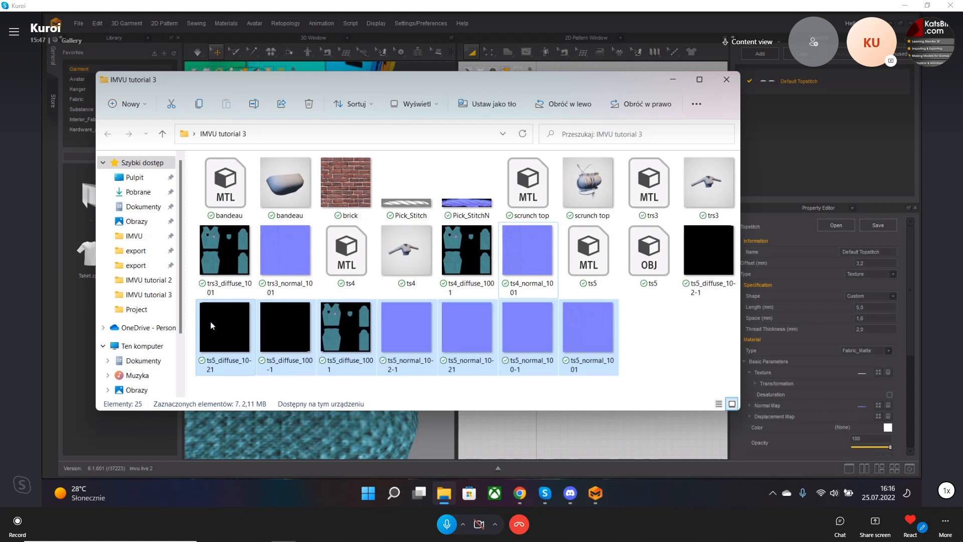
key("Delete")
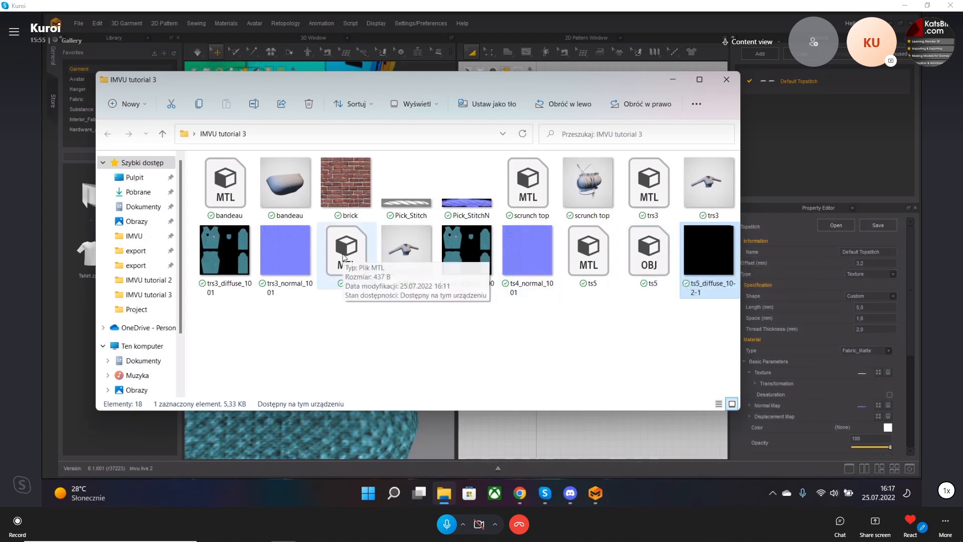
left_click(690, 306)
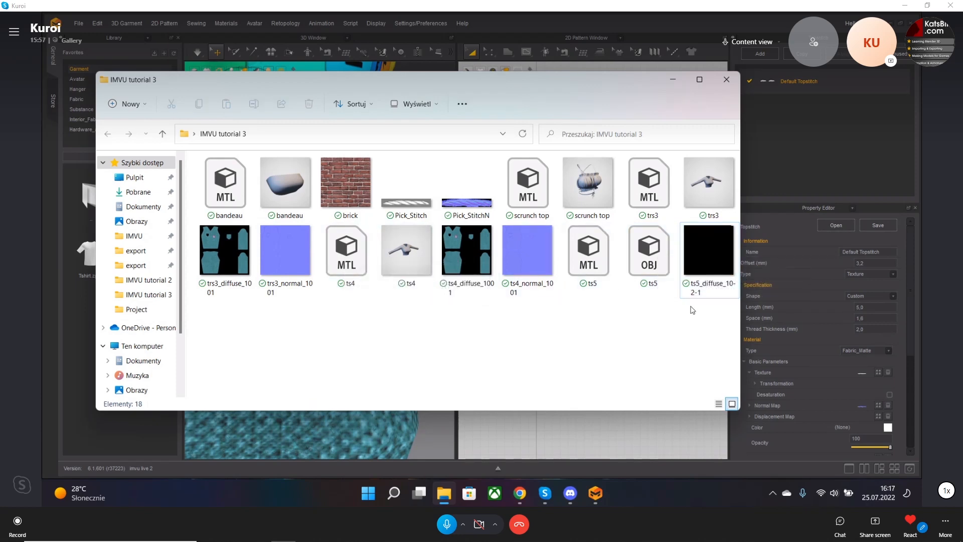
left_click(714, 264)
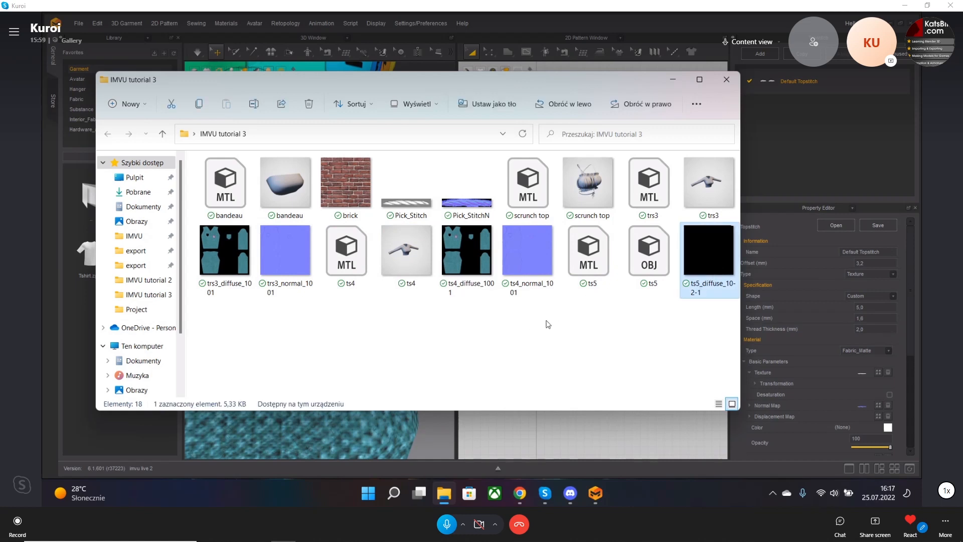
key("Delete")
Delete the ts5 MTL and OBJ files, along with the ts4_normal_1001 and ts4_diffuse_1001 maps.
left_click_drag(570, 324, 666, 284)
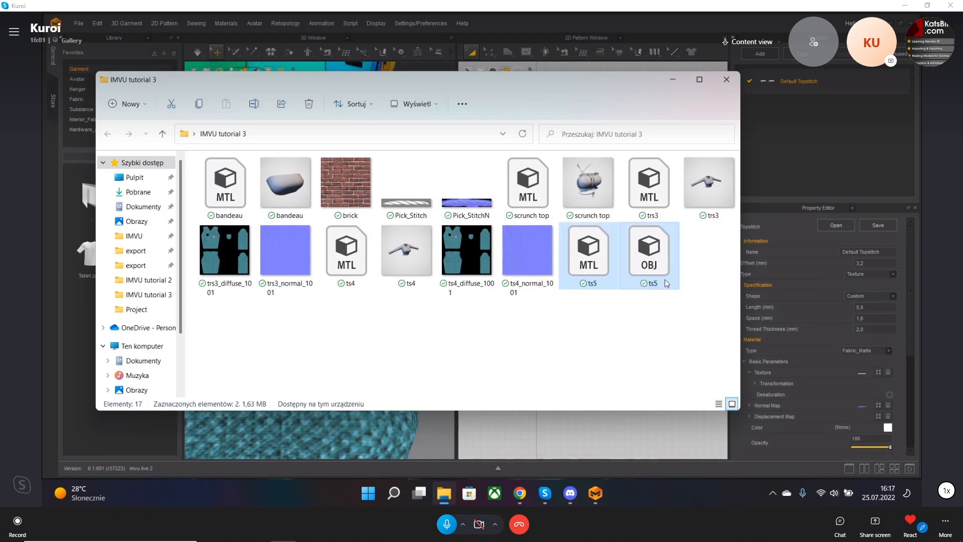
key("Delete")
left_click(506, 246)
key("Delete")
left_click(456, 269)
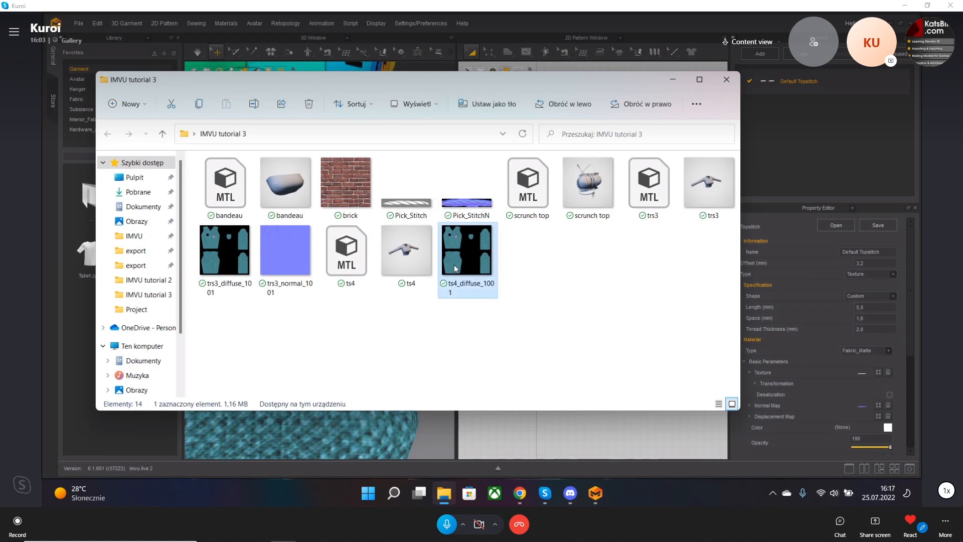
key("Delete")
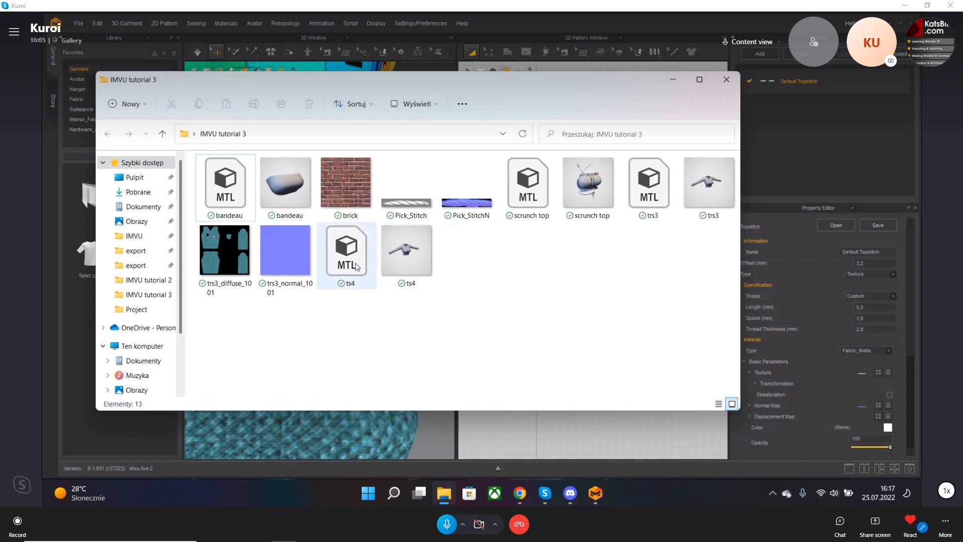
View the trs3_normal_1001 map briefly and close it again.
left_click(269, 264)
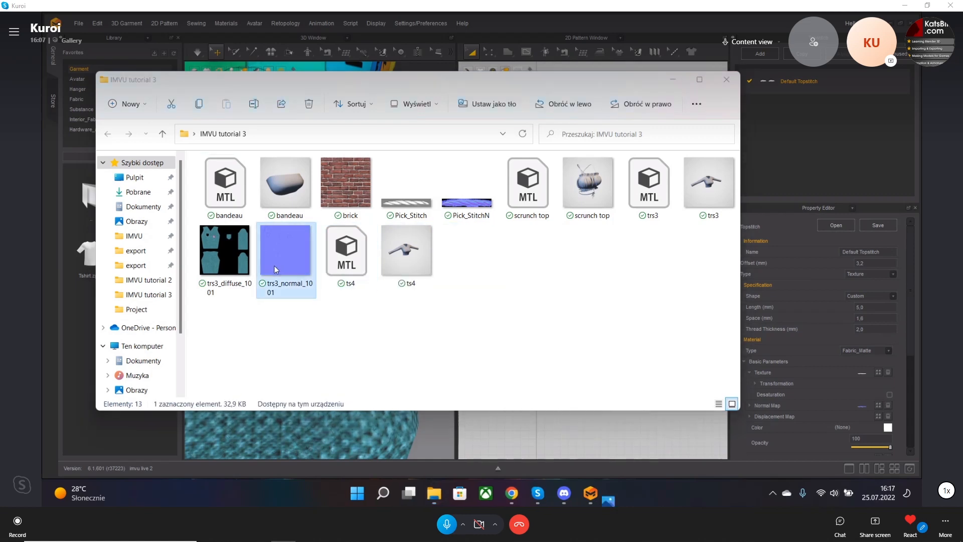
double_click(274, 265)
key("Escape")
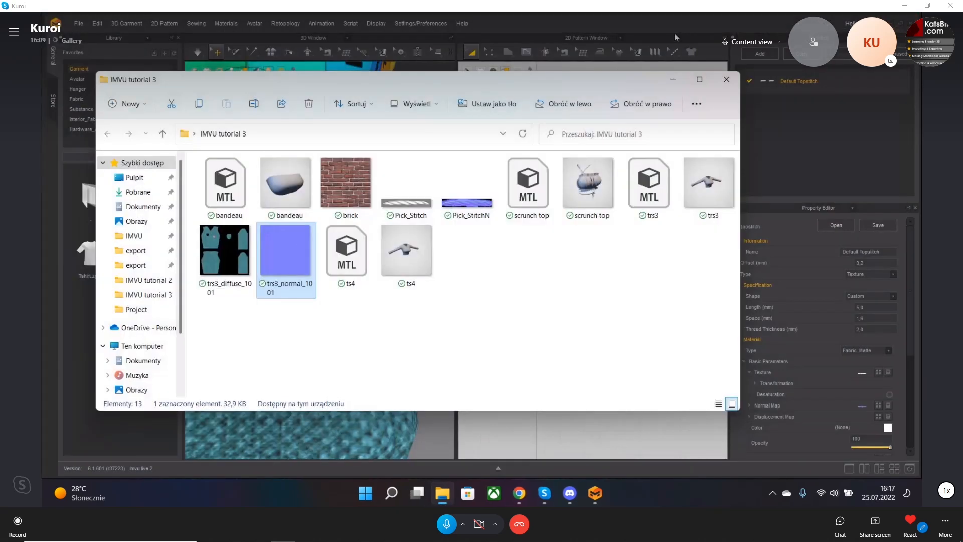
Switch to Marvelous Designer and examine the textured neckline and pocket stitches on the top, close up and from a distance.
left_click(668, 32)
middle_click_drag(351, 244, 367, 236)
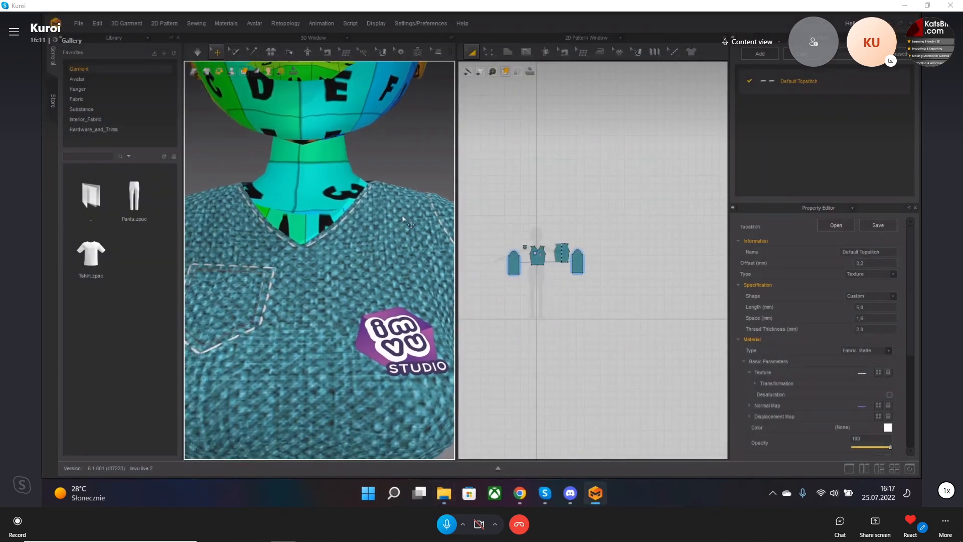
scroll(346, 243, "up", 10)
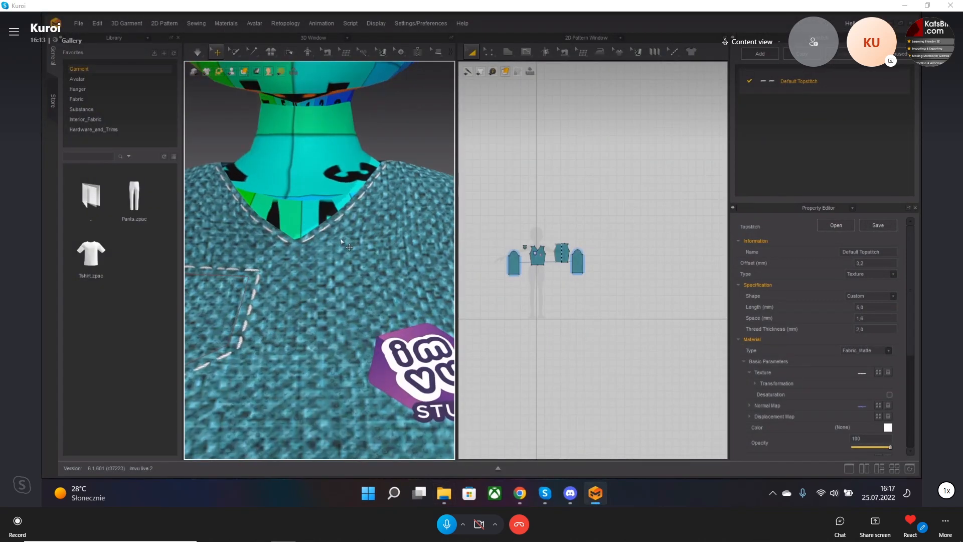
scroll(325, 263, "down", 10)
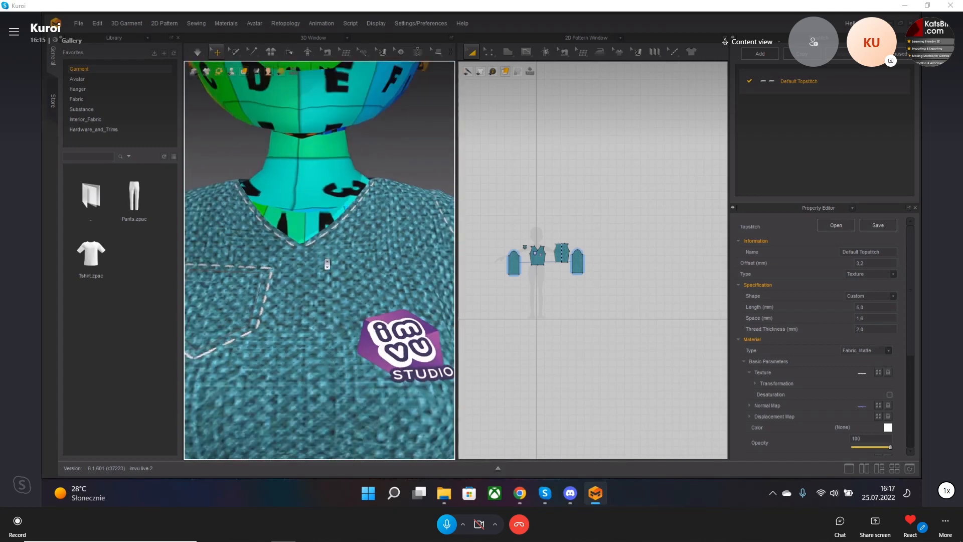
scroll(330, 259, "up", 2)
right_click_drag(329, 260, 800, 260)
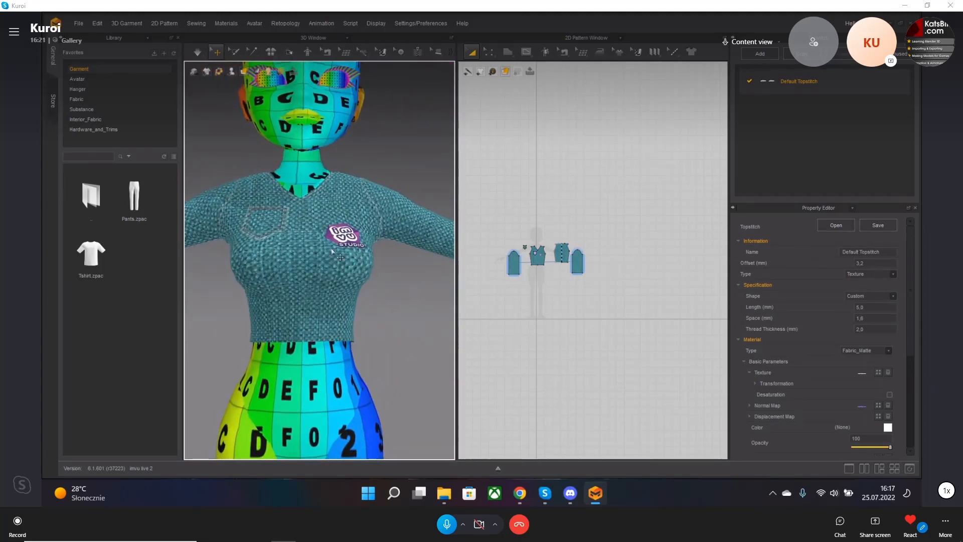
middle_click_drag(332, 250, 353, 265)
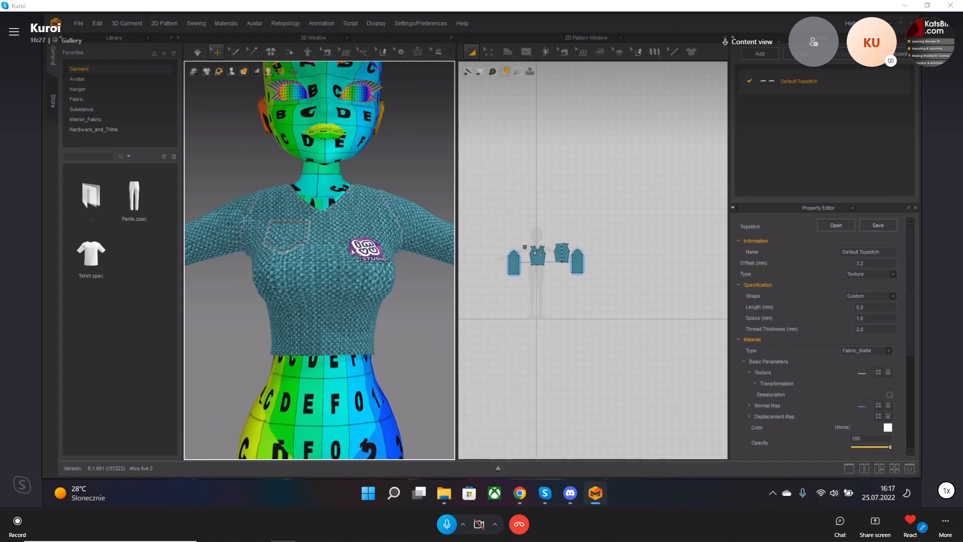
scroll(340, 254, "up", 6)
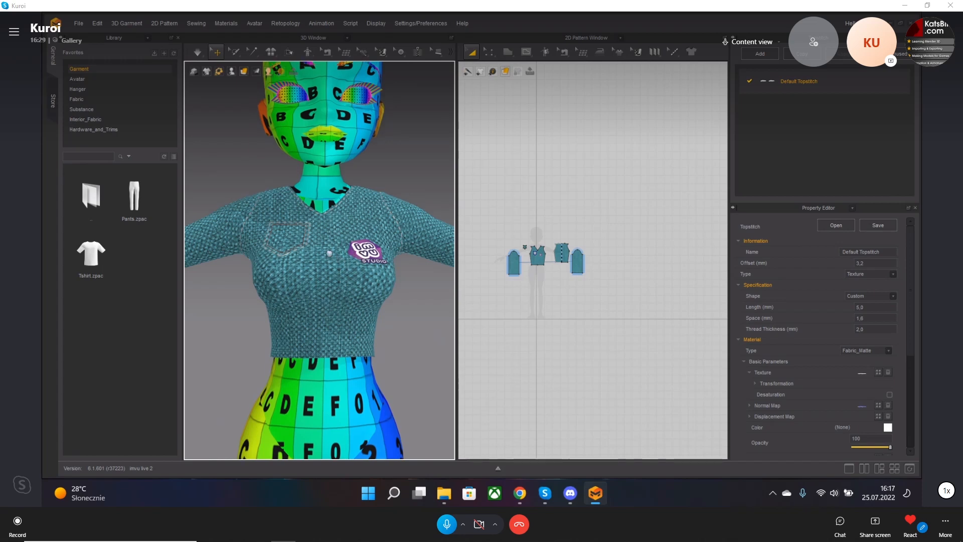
Inspect the textured stitches along the top's shoulder seam and around the pocket from several angles and distances.
middle_click_drag(254, 264, 282, 224)
scroll(300, 225, "down", 3)
middle_click_drag(385, 235, 316, 239)
scroll(315, 218, "down", 2)
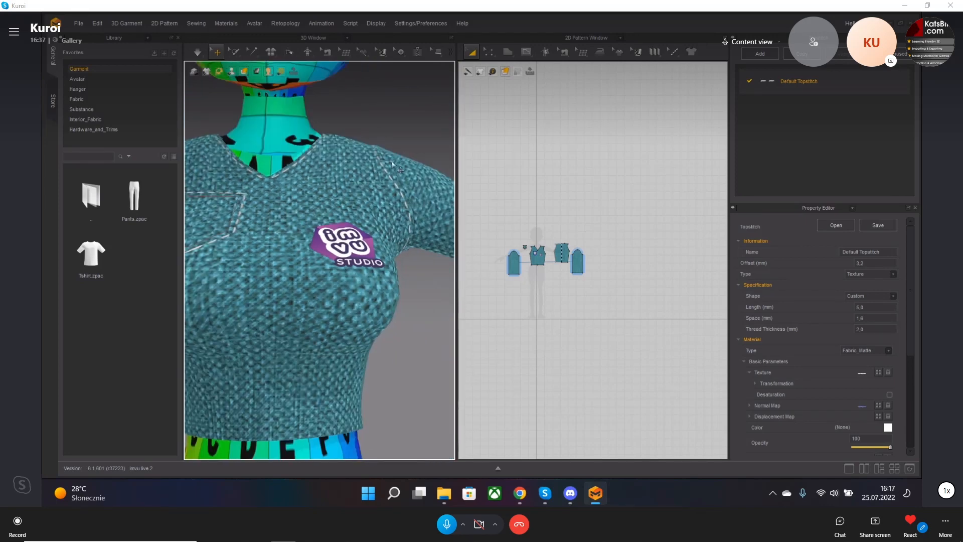
mouse_move(396, 273)
right_mouse_down()
mouse_move(386, 257)
mouse_move(168, 251)
mouse_move(383, 260)
right_mouse_up()
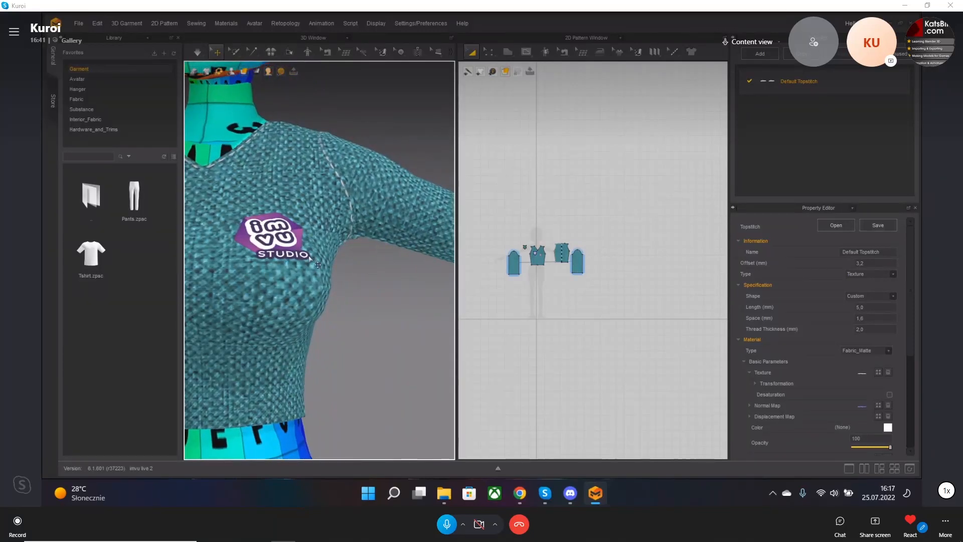
middle_click_drag(310, 257, 390, 259)
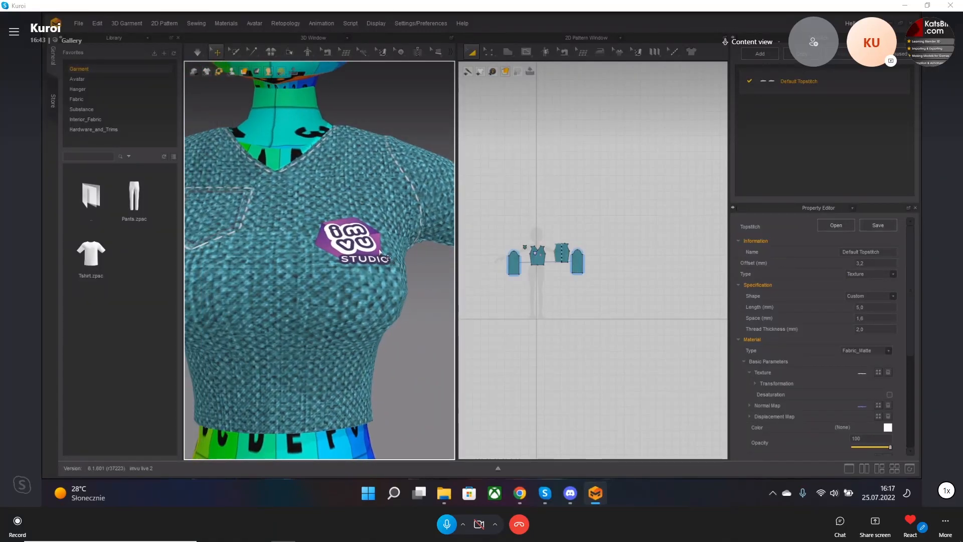
middle_click_drag(296, 246, 344, 257)
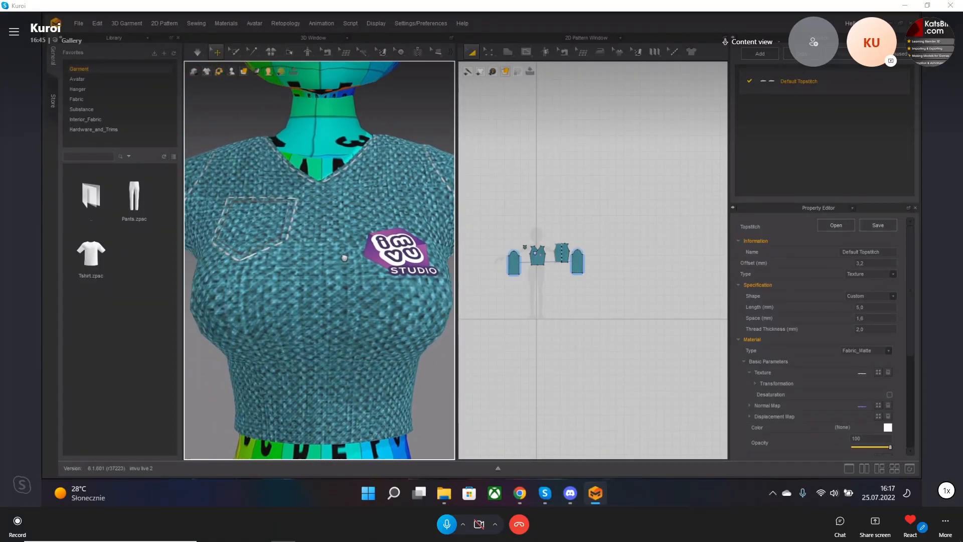
scroll(344, 257, "down", 3)
scroll(346, 254, "up", 6)
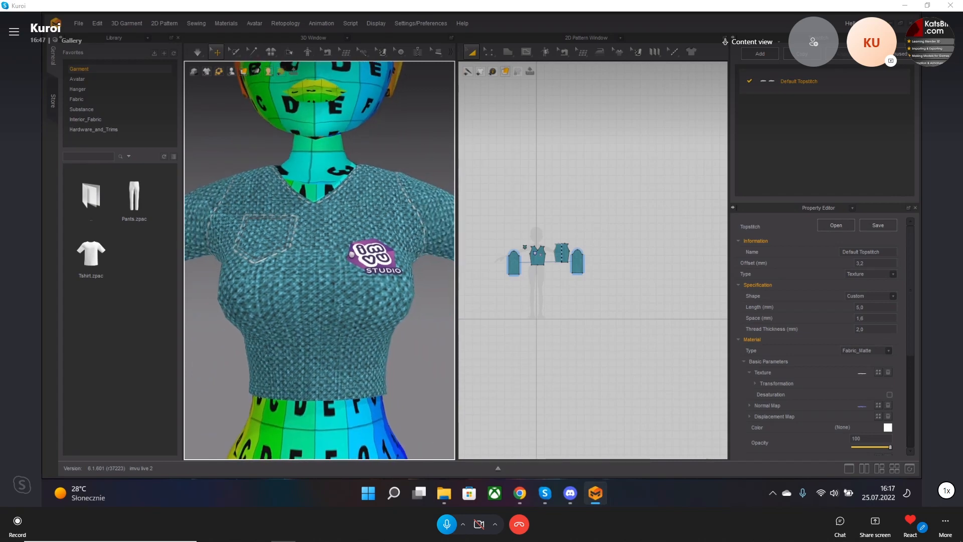
scroll(335, 246, "down", 5)
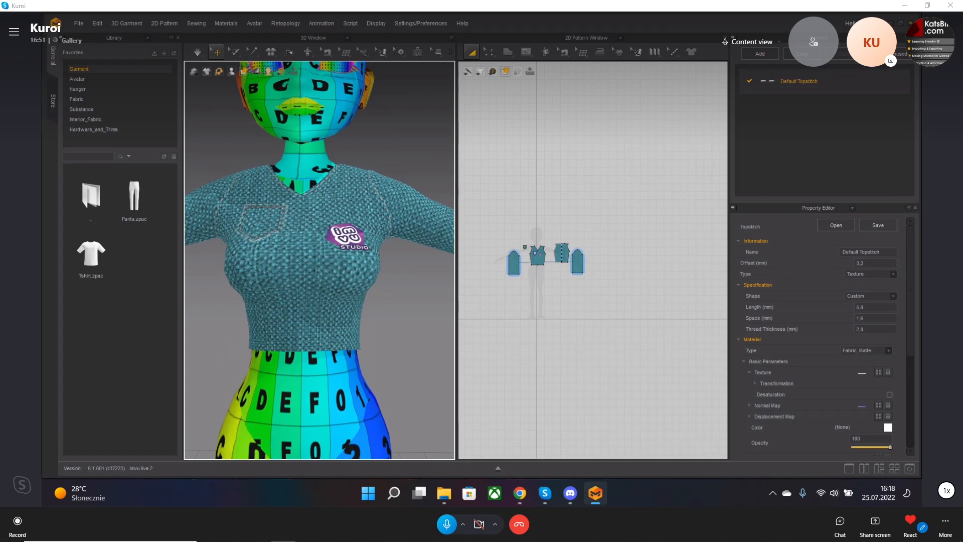
Close Marvelous Designer without saving the project and minimize the IMVU tutorial 3 folder window.
left_click(910, 23)
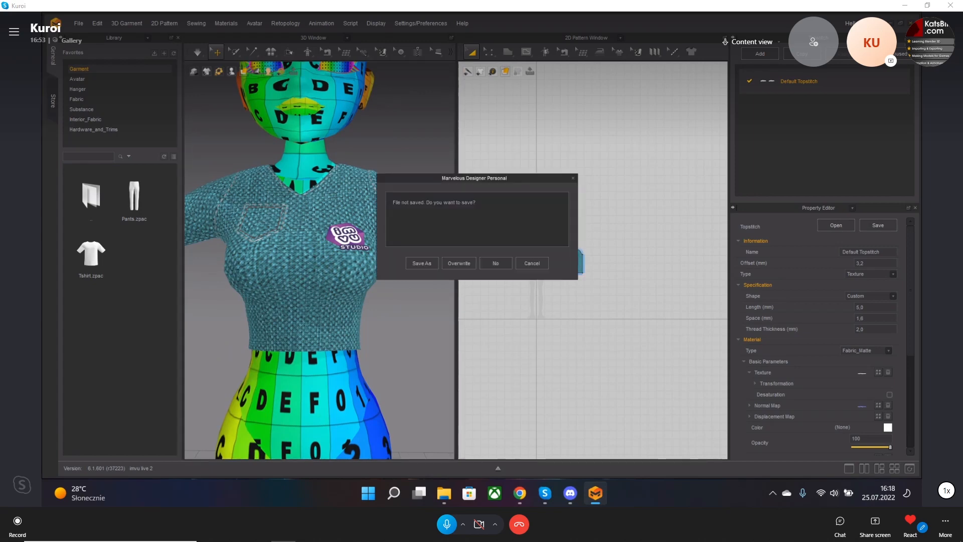
left_click(503, 264)
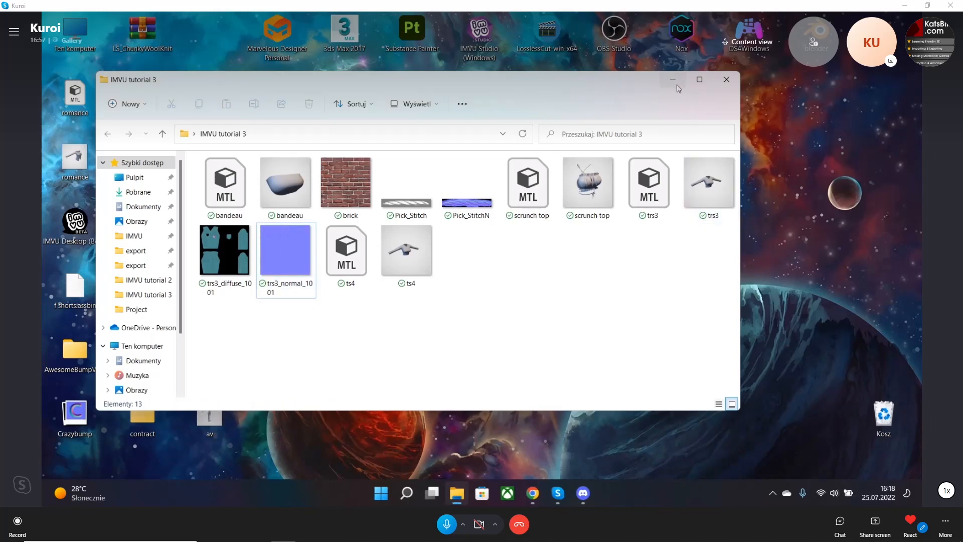
left_click(674, 83)
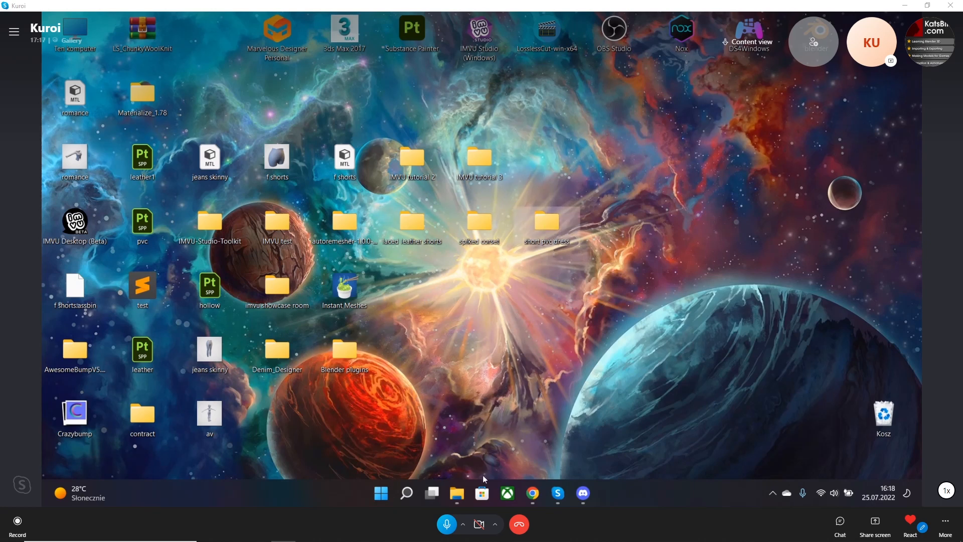
Review the trs3_diffuse_1001 texture from the IMVU tutorial 3 folder, then return to the desktop.
left_click(454, 495)
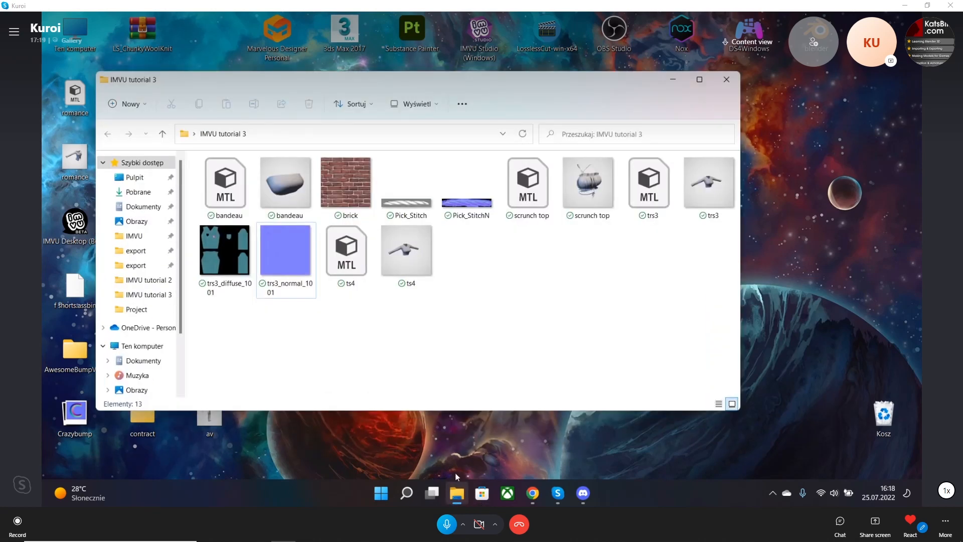
double_click(224, 250)
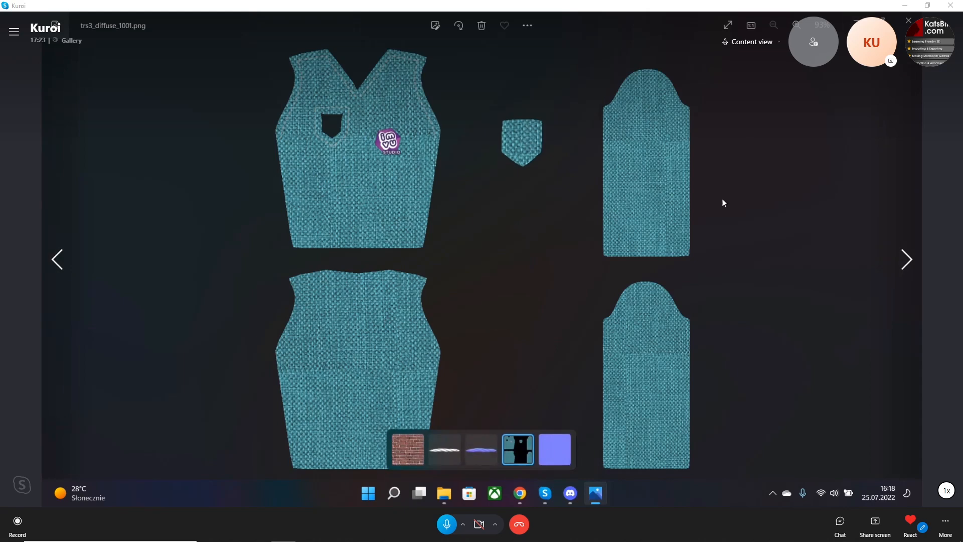
left_click(908, 20)
double_click(224, 249)
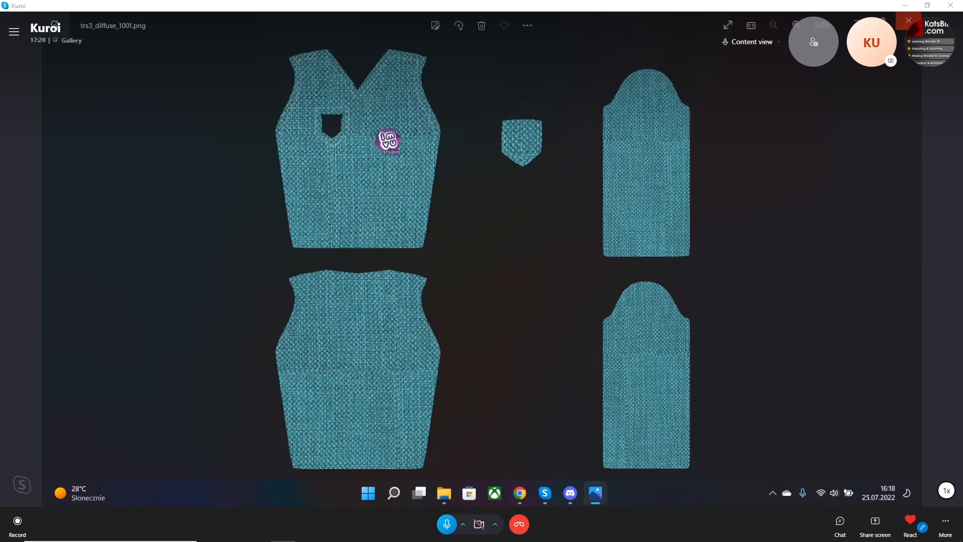
left_click(908, 20)
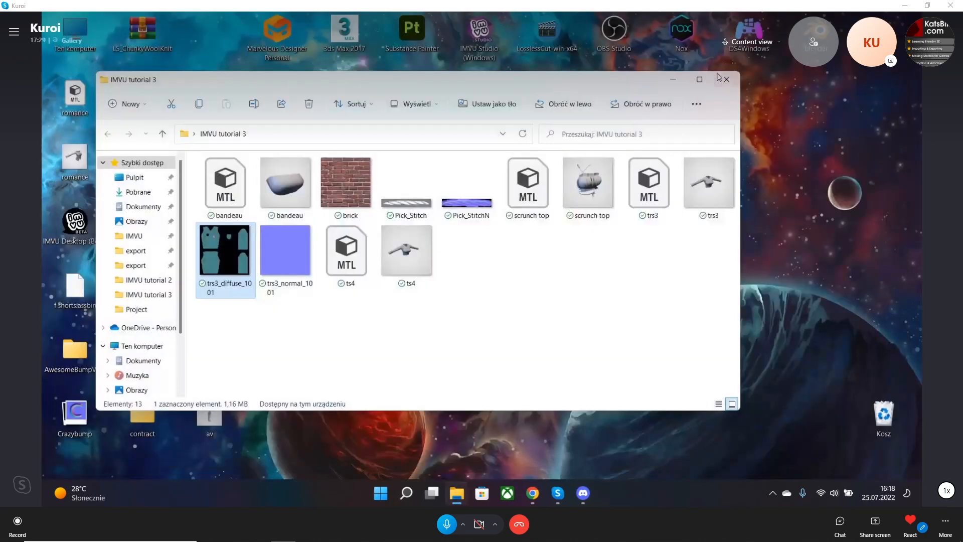
left_click(681, 82)
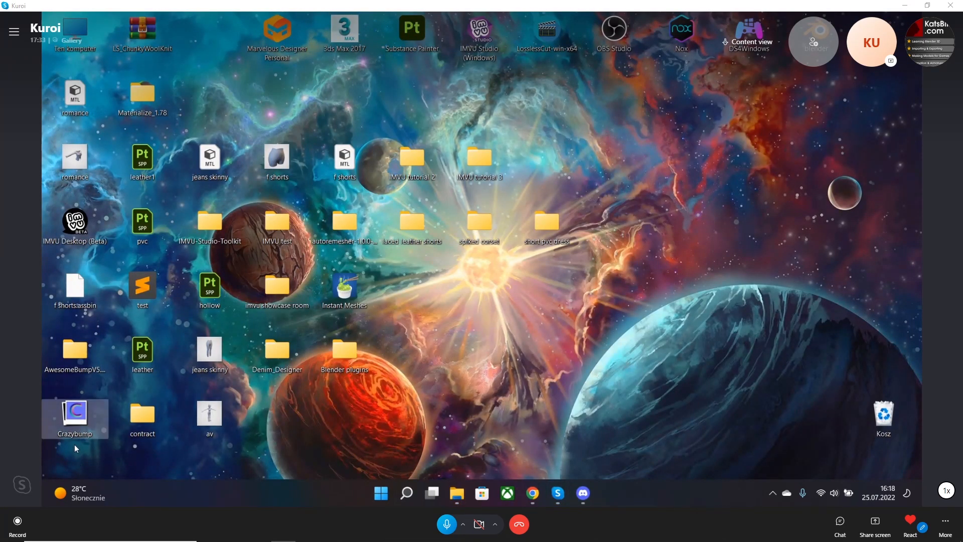
Launch CrazyBump and start opening a photograph from file.
double_click(76, 416)
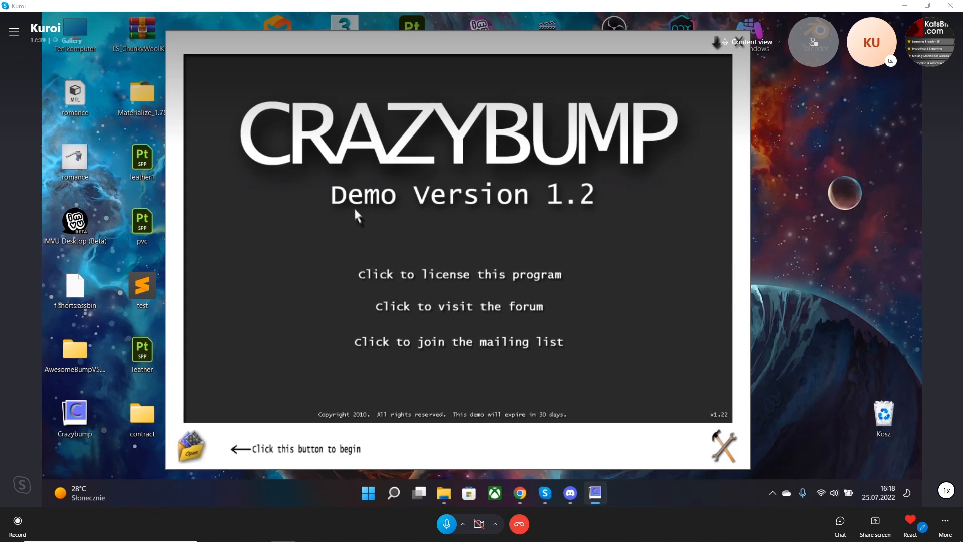
left_click(199, 445)
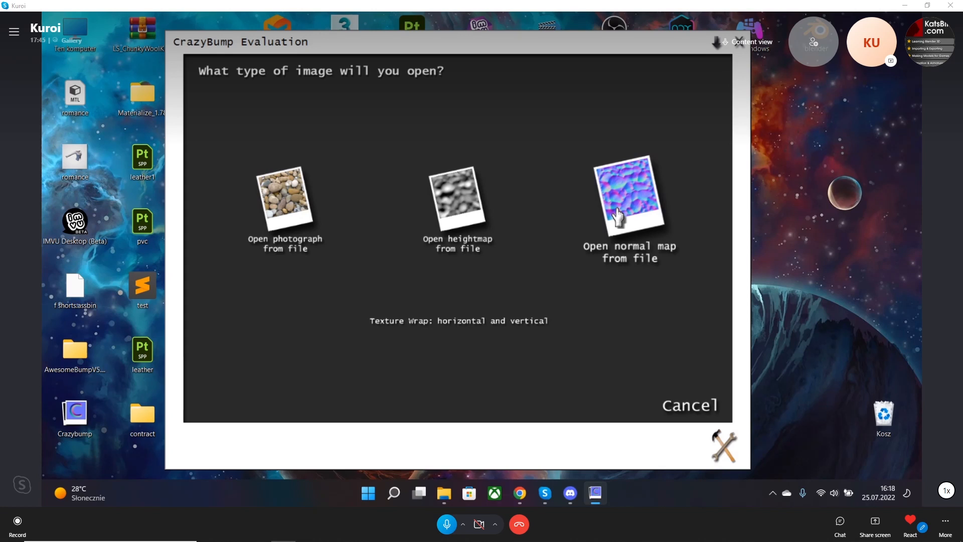
left_click(332, 207)
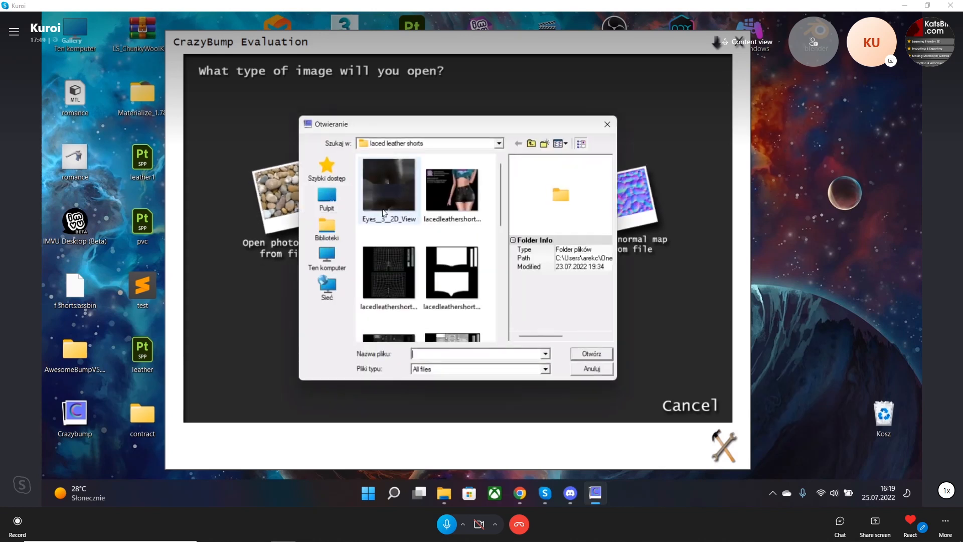
Load trs3_diffuse_1001 from the desktop's IMVU tutorial 3 folder and choose the shape version with dark lower hem edges.
left_click(340, 195)
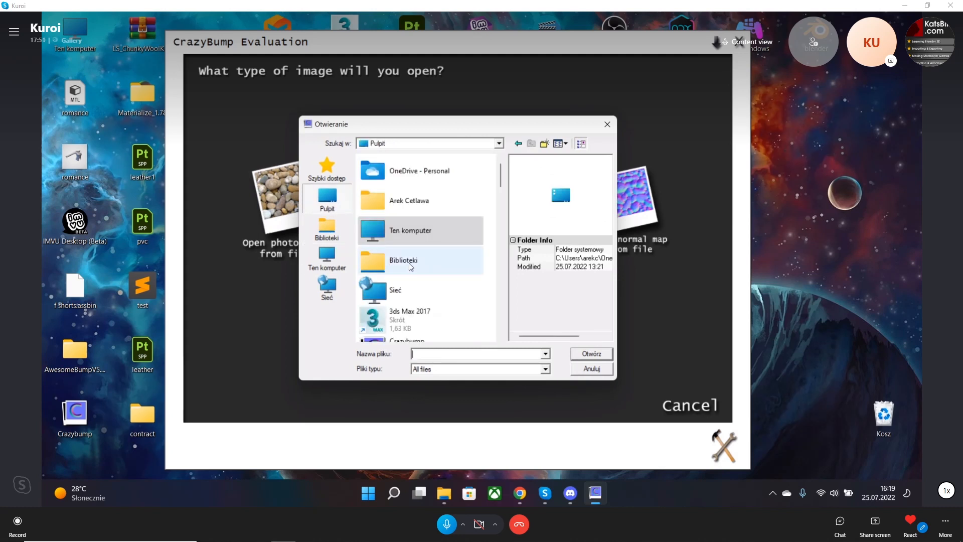
scroll(415, 275, "down", 1)
scroll(415, 275, "down", 3)
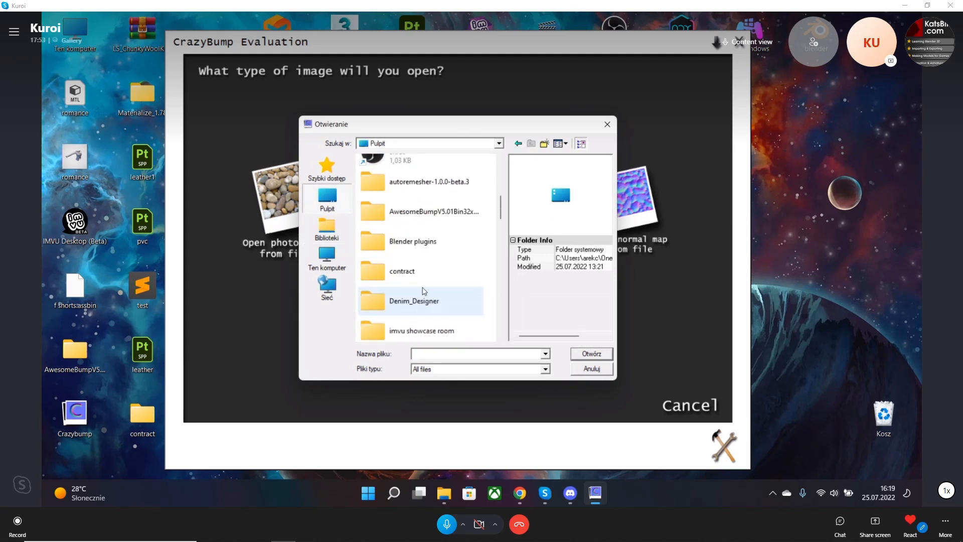
double_click(420, 336)
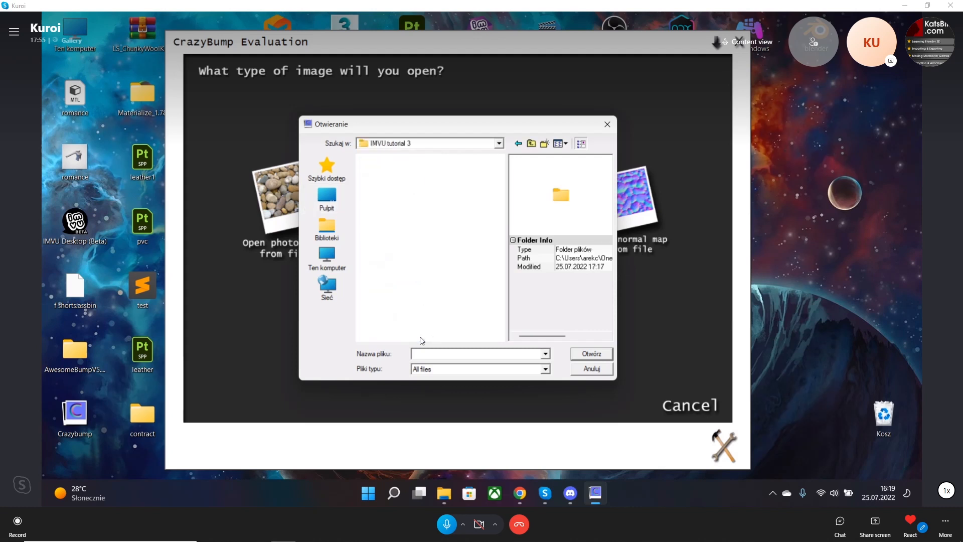
double_click(441, 279)
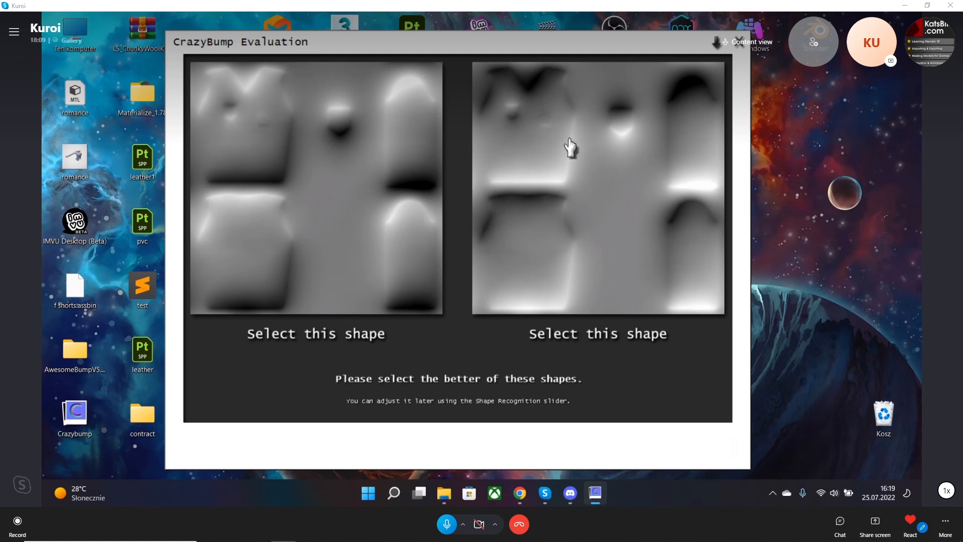
left_click(342, 178)
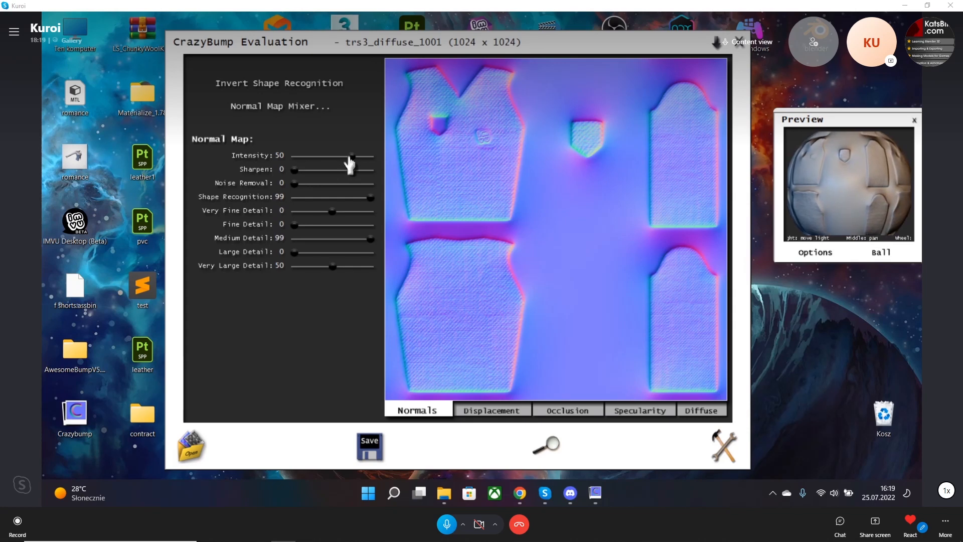
Set the normal map's Intensity to 66, Sharpen 42, Noise Removal 1, Medium Detail 61, Large Detail 16 and Very Large Detail 63.
mouse_move(351, 157)
left_mouse_down()
mouse_move(317, 157)
mouse_move(357, 156)
left_mouse_up()
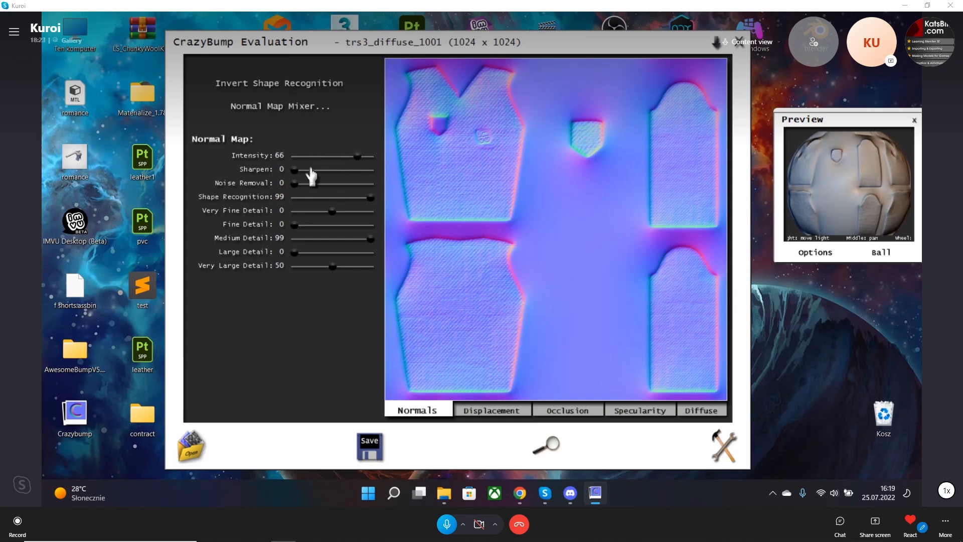
left_click_drag(295, 169, 314, 187)
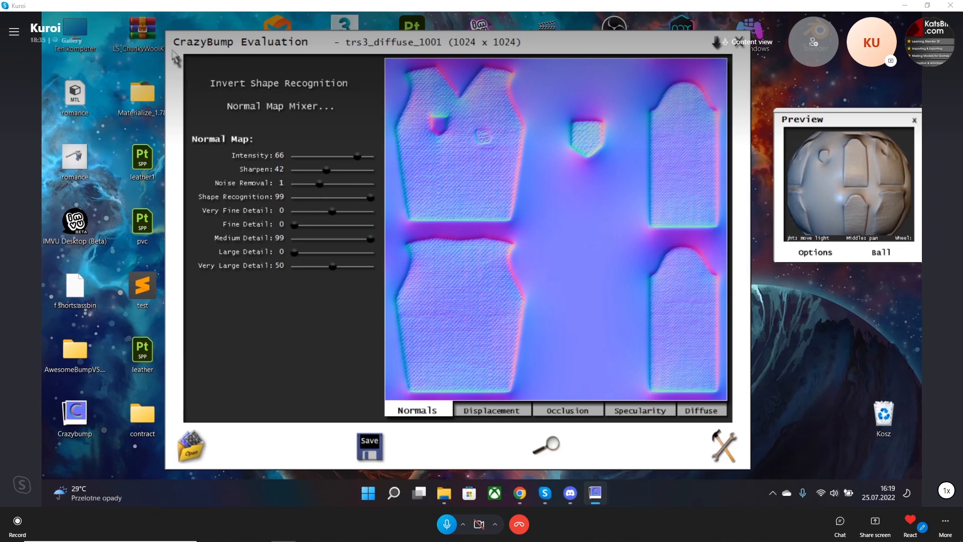
left_click_drag(333, 268, 343, 271)
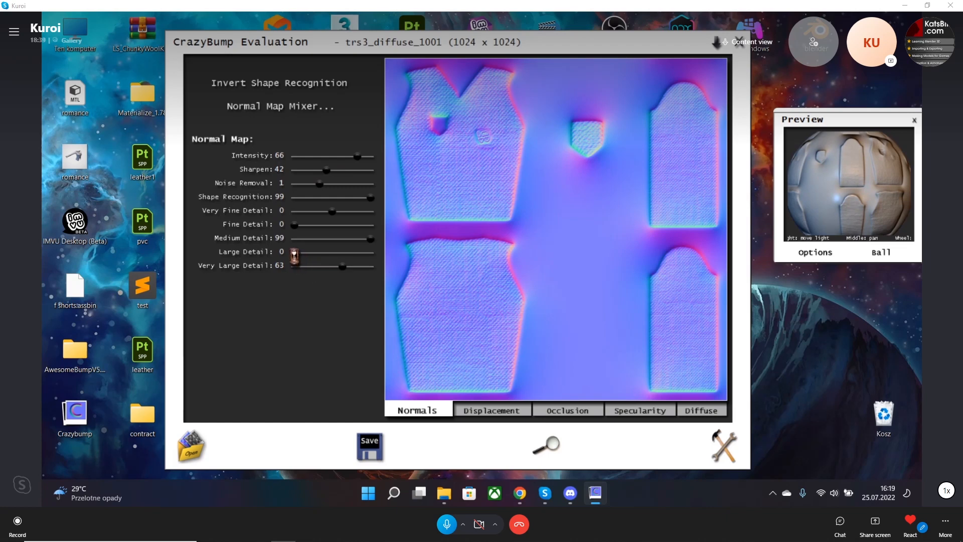
left_click_drag(290, 250, 311, 258)
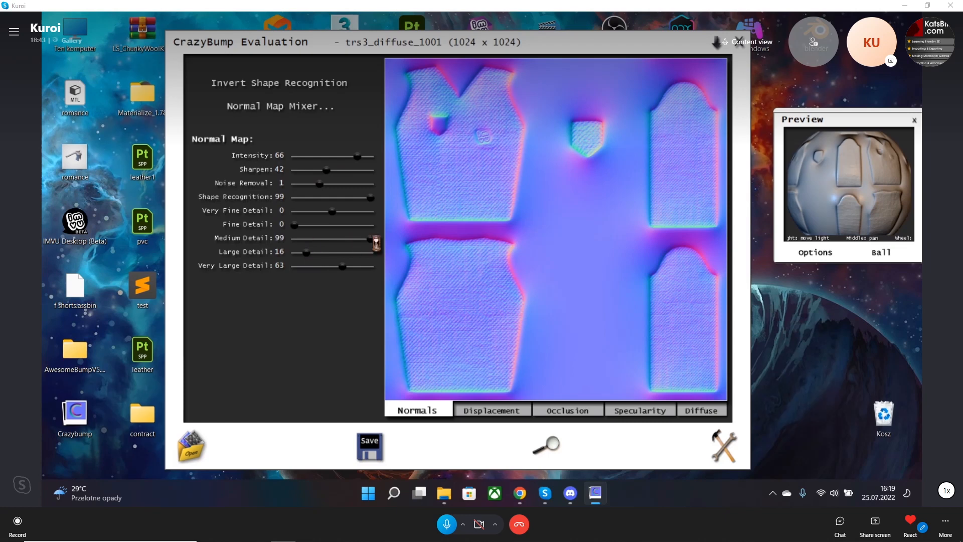
left_click_drag(370, 238, 341, 239)
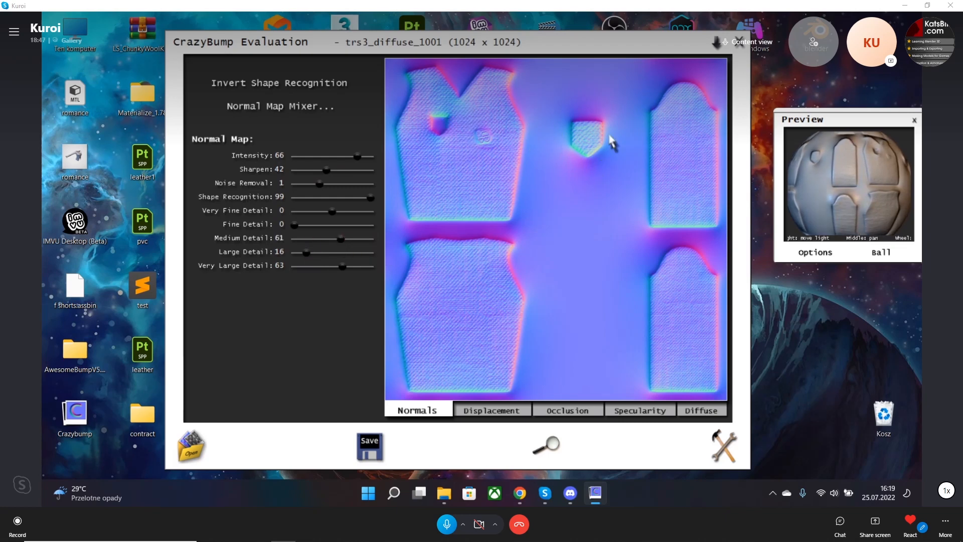
Save the normal map as a PNG named ds in the IMVU tutorial 3 folder, and close CrazyBump.
left_click(373, 450)
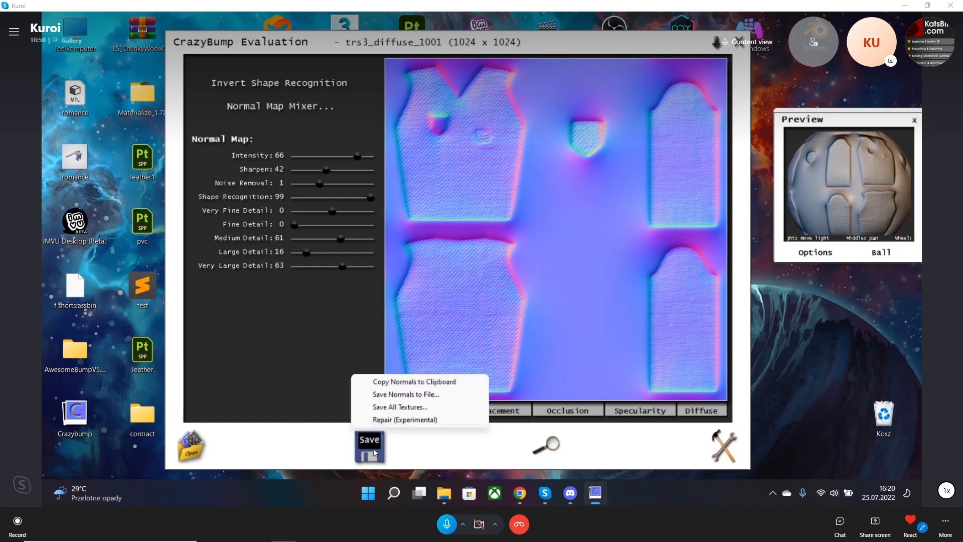
left_click(414, 395)
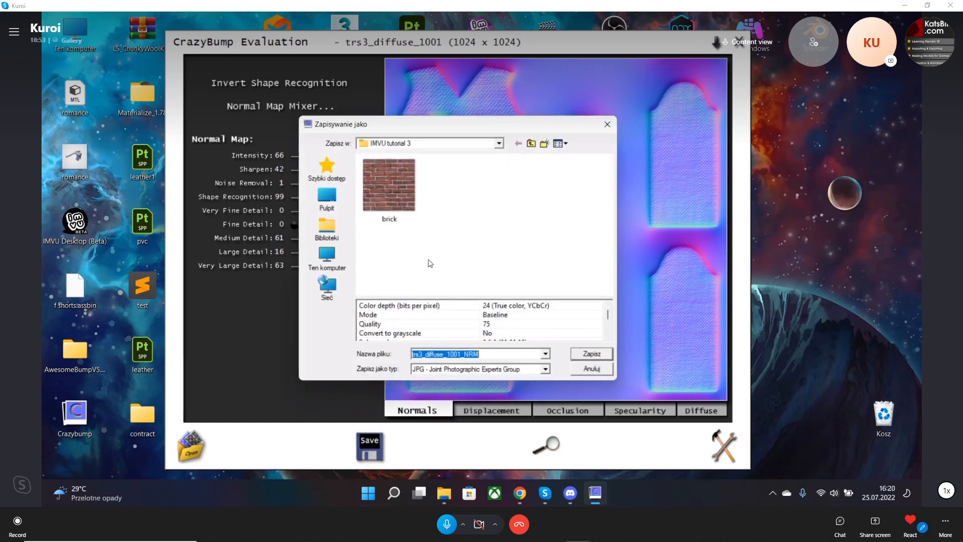
type("ds")
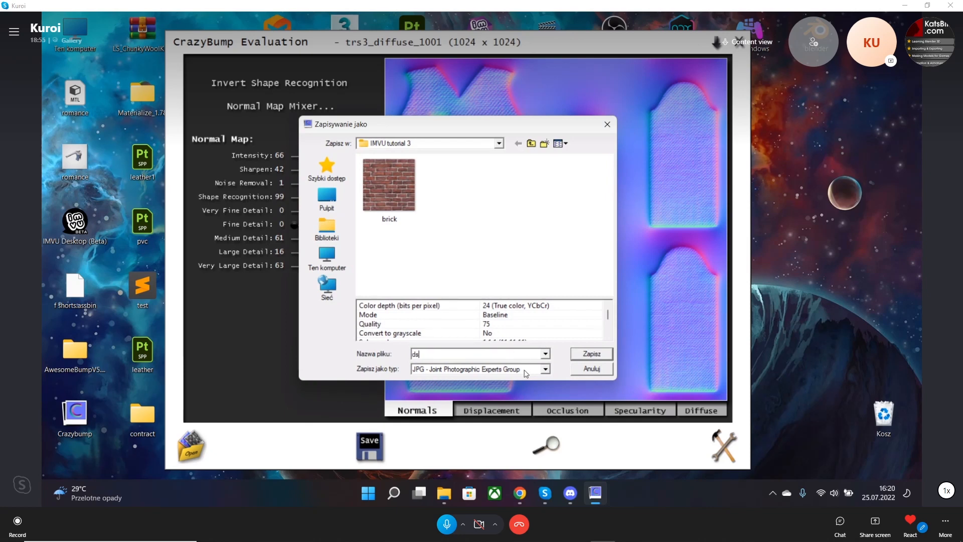
left_click(546, 370)
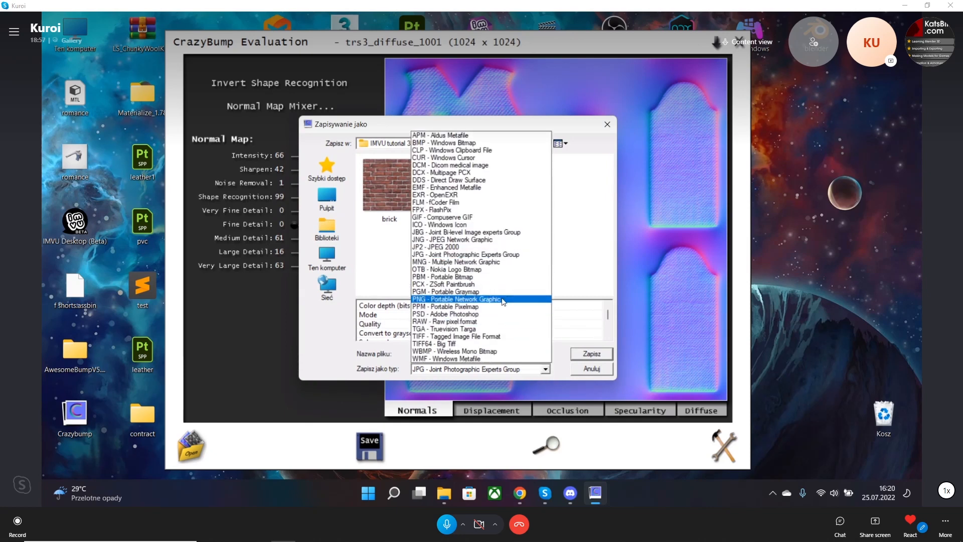
left_click(463, 299)
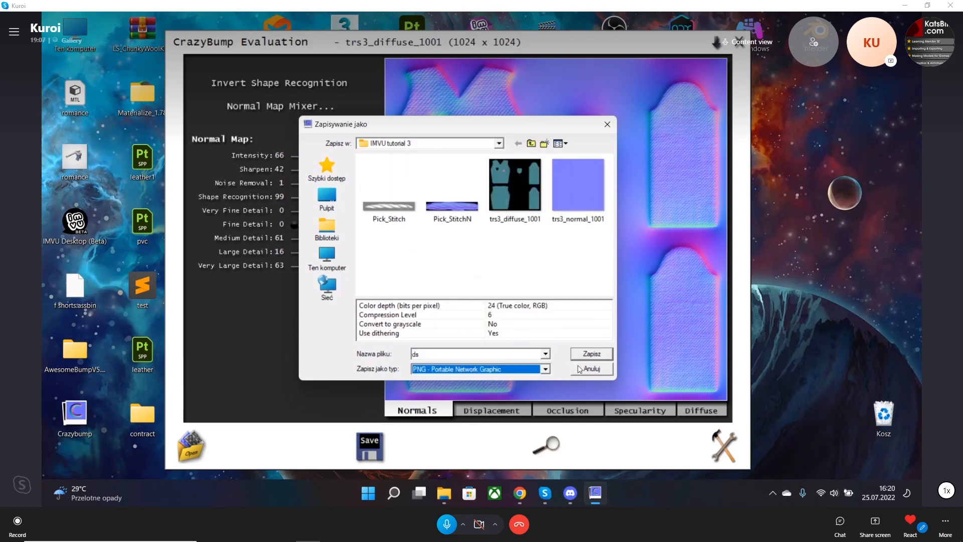
left_click(592, 354)
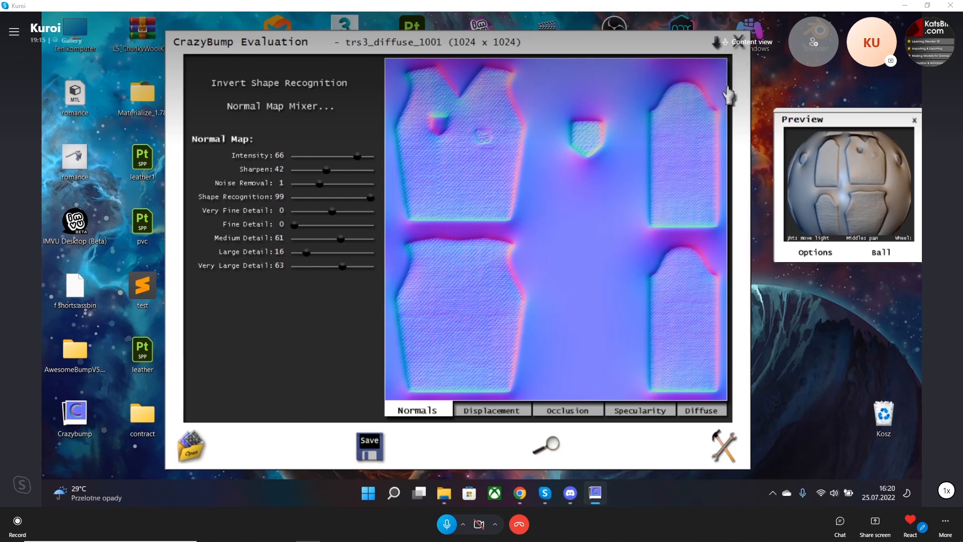
left_click(739, 41)
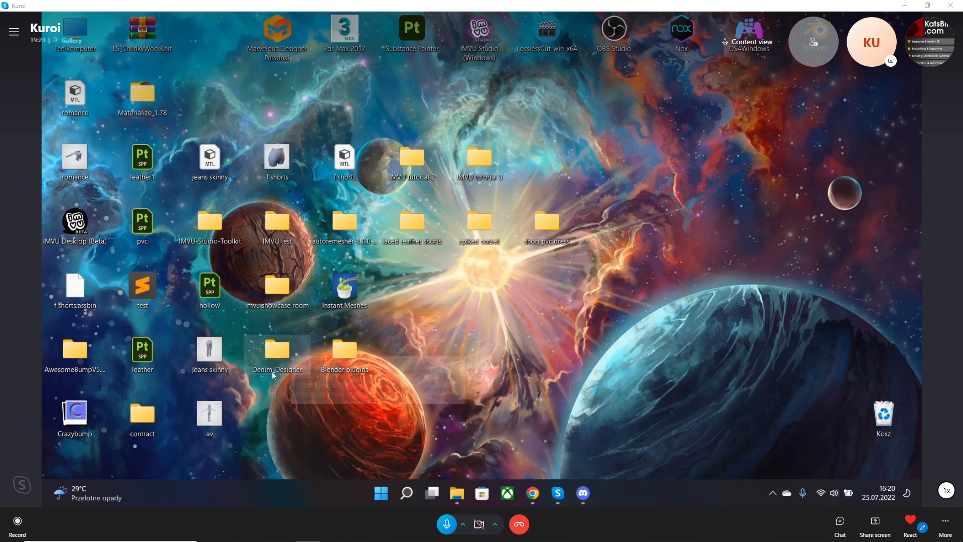
Open ds from the IMVU tutorial 3 folder, compare it side by side with trs3_normal_1001, and close the image viewer.
left_click(467, 502)
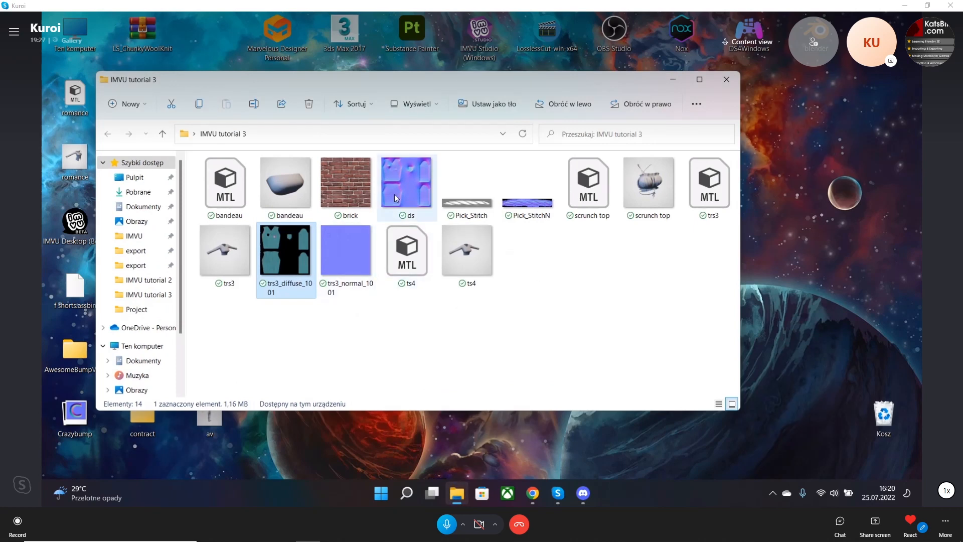
double_click(395, 197)
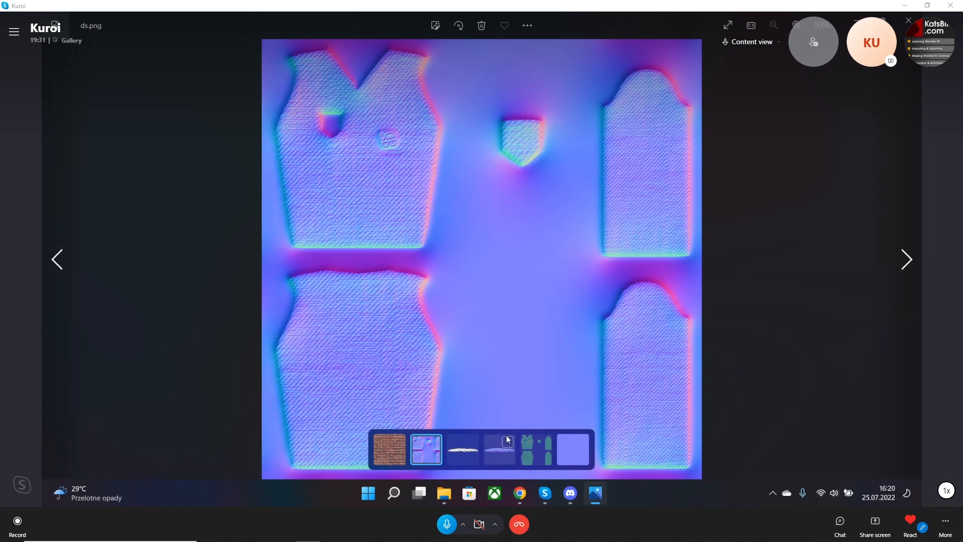
left_click(581, 443)
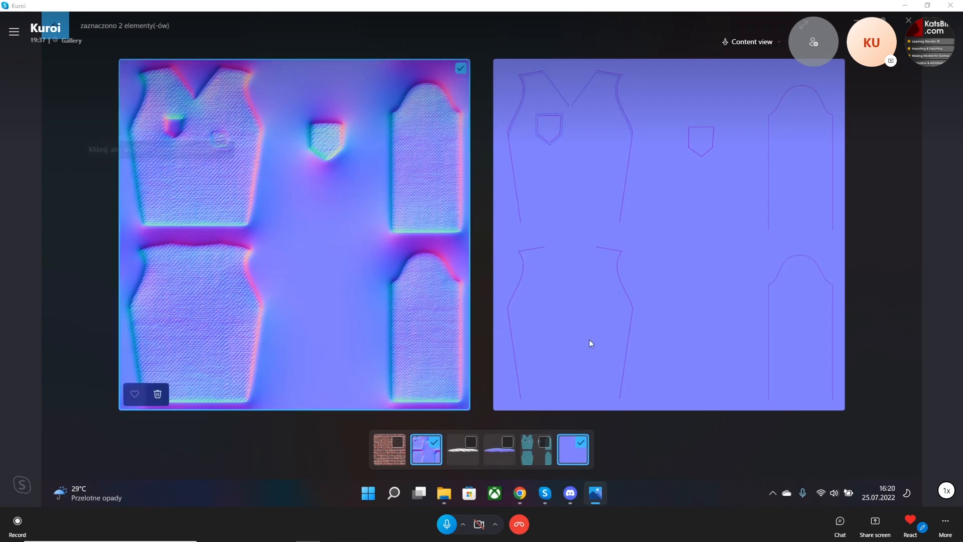
left_click(856, 20)
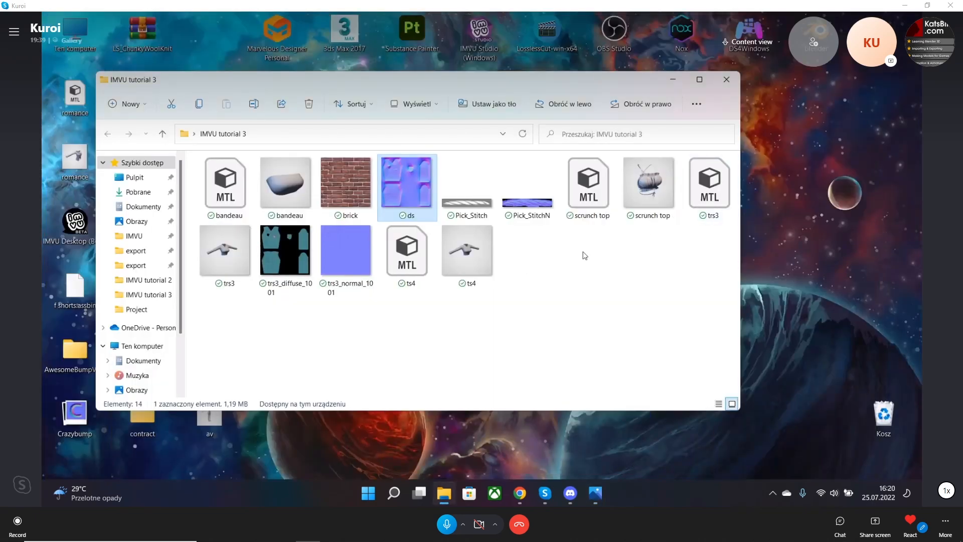
left_click(596, 492)
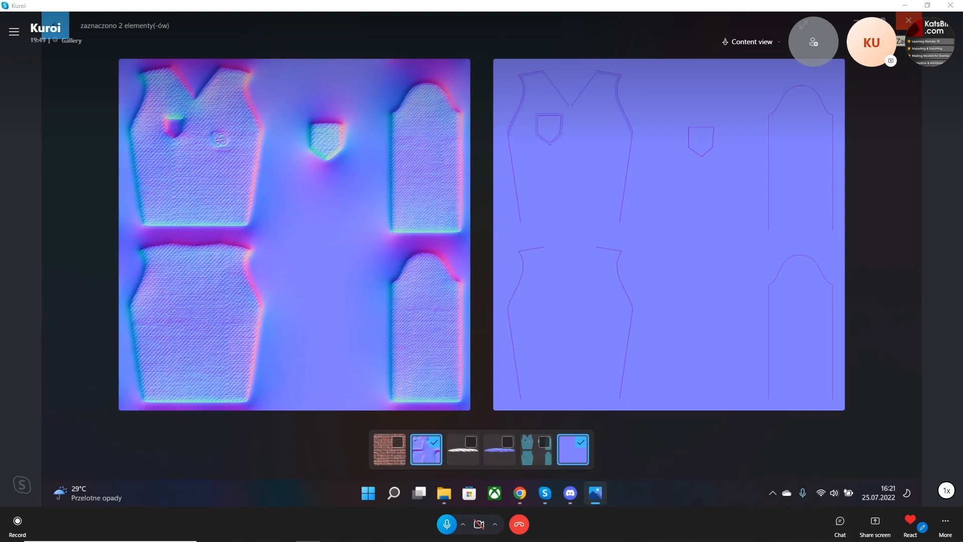
left_click(908, 20)
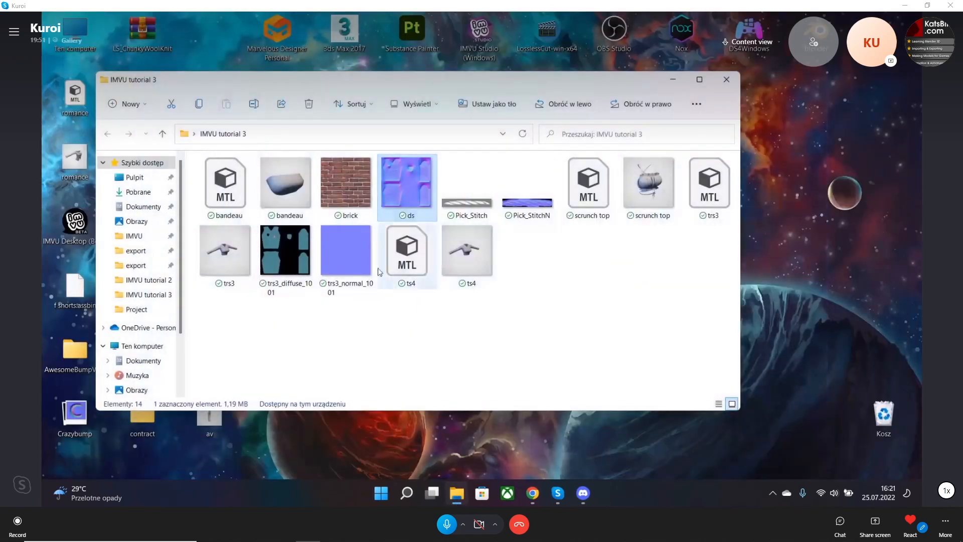
Launch AwesomeBump from the AwesomeBumpV5.01Bin32x64Win7 folder on the desktop.
left_click_drag(385, 81, 439, 71)
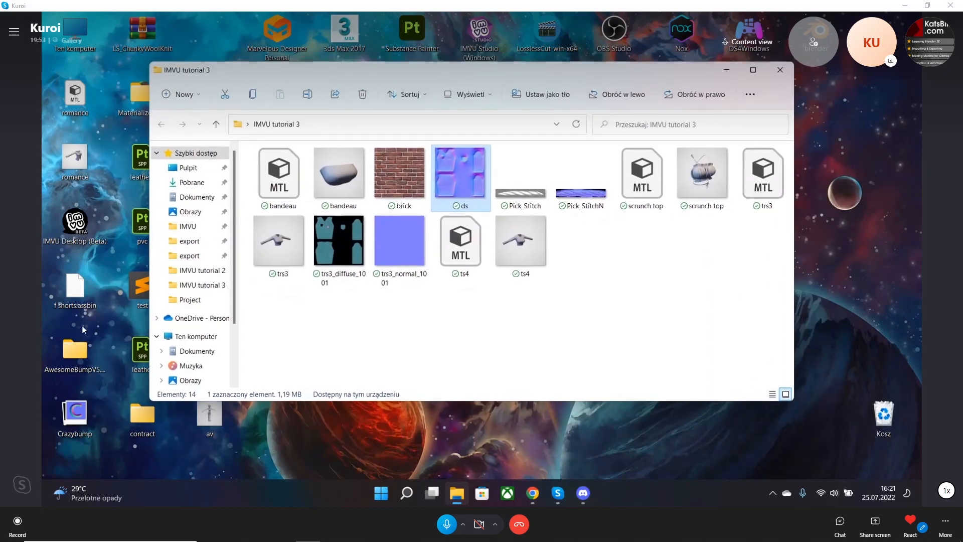
double_click(71, 351)
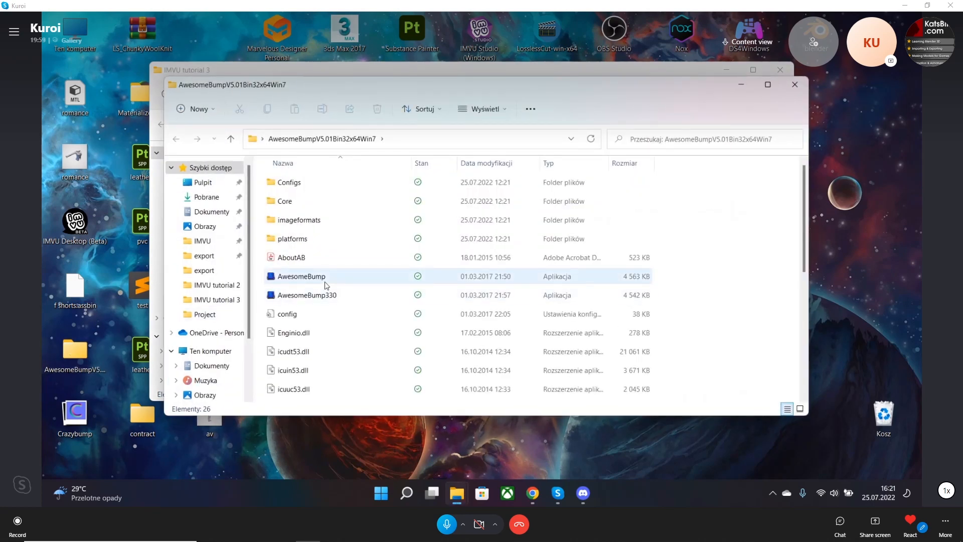
double_click(327, 285)
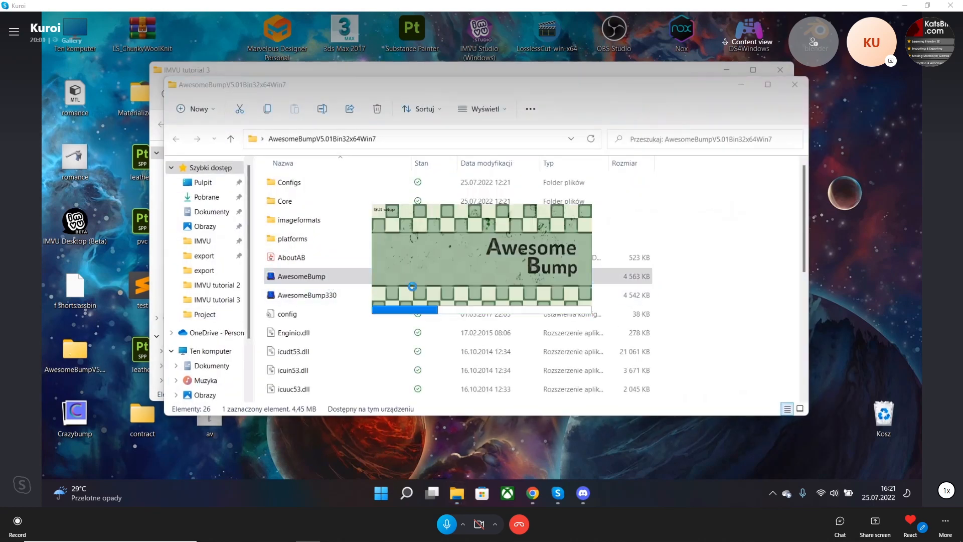
left_click(754, 72)
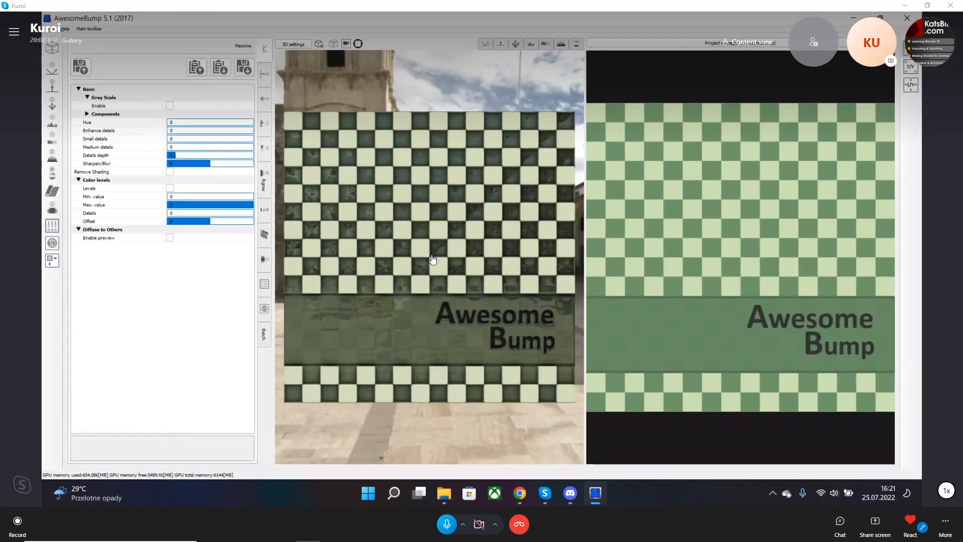
Load the brick image from the IMVU tutorial 3 folder as the diffuse texture and show the normal texture settings.
left_click(53, 87)
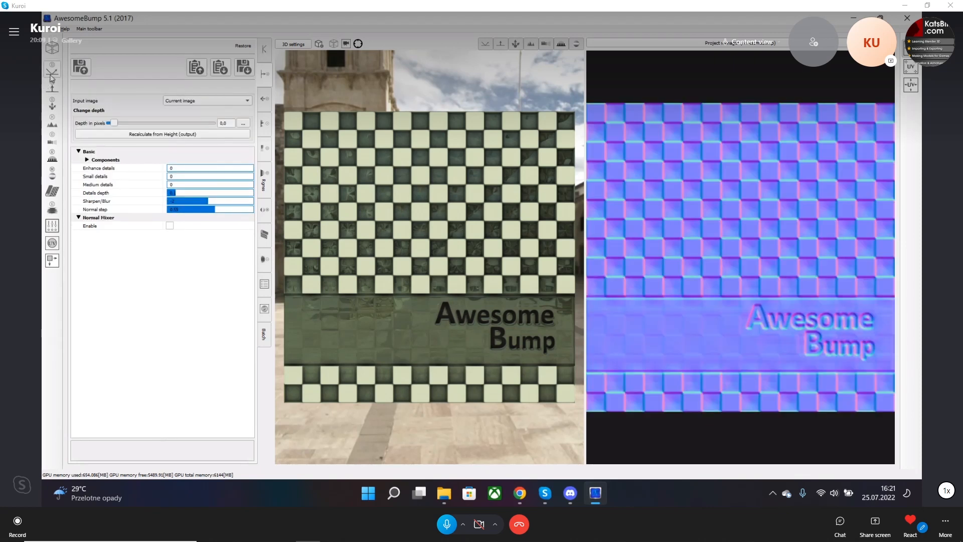
left_click(52, 77)
left_click(81, 67)
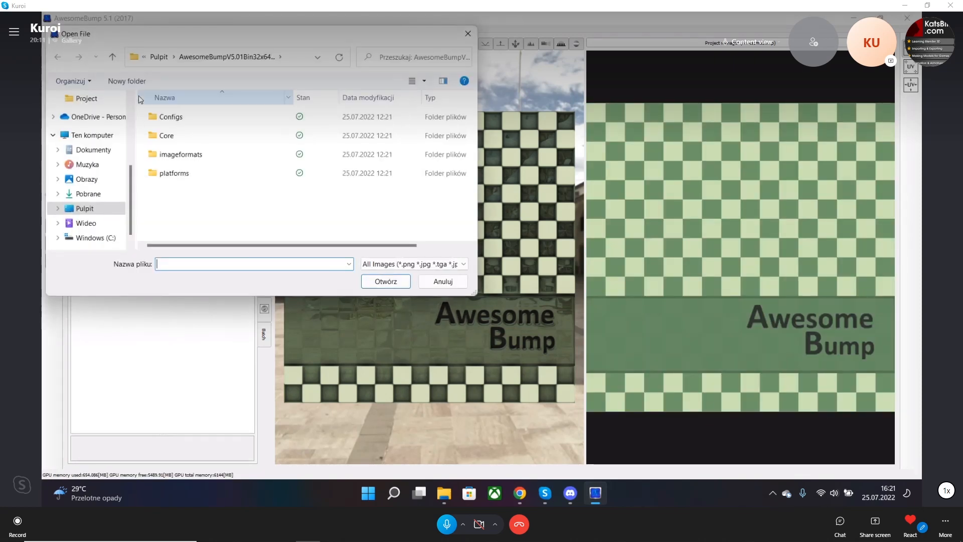
scroll(98, 155, "up", 3)
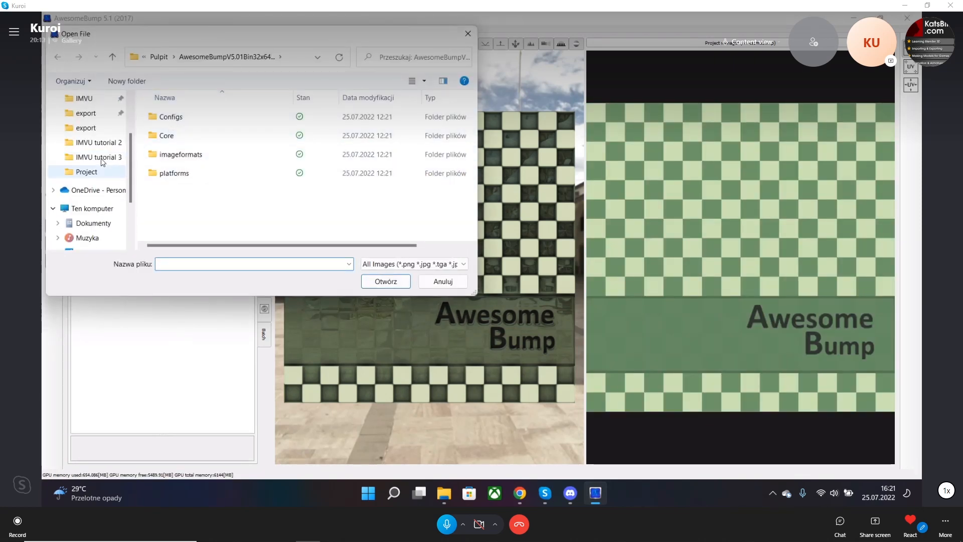
left_click(99, 156)
double_click(176, 128)
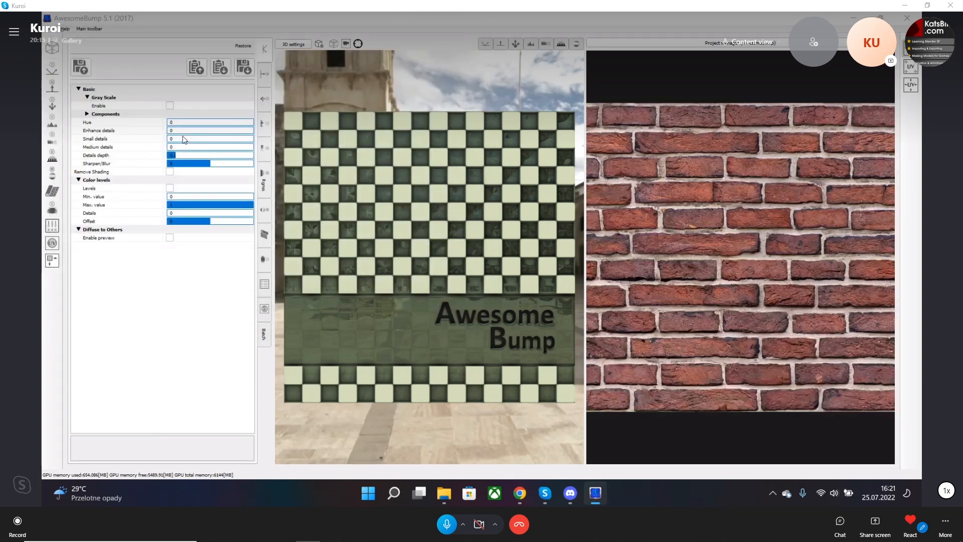
left_click(56, 91)
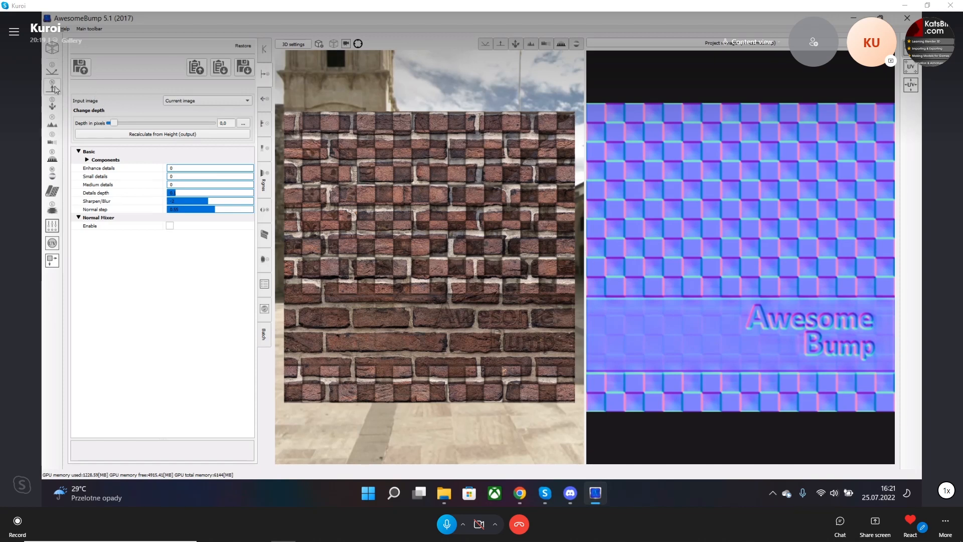
Limit the 3D preview to diffuse and normal mapping, and generate all textures from the brick image with the Diffuse to Others conversion.
left_click(52, 72)
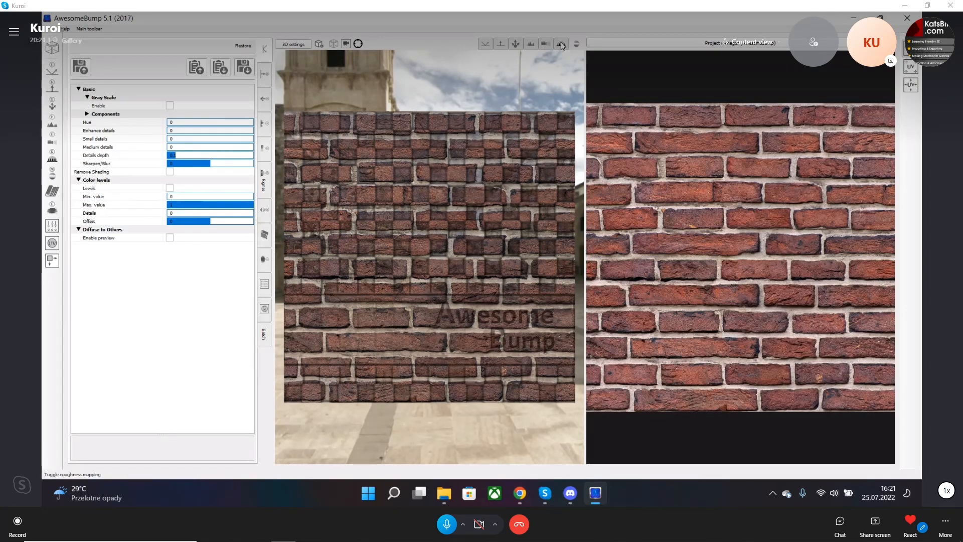
left_click(561, 43)
left_click(545, 44)
left_click(530, 44)
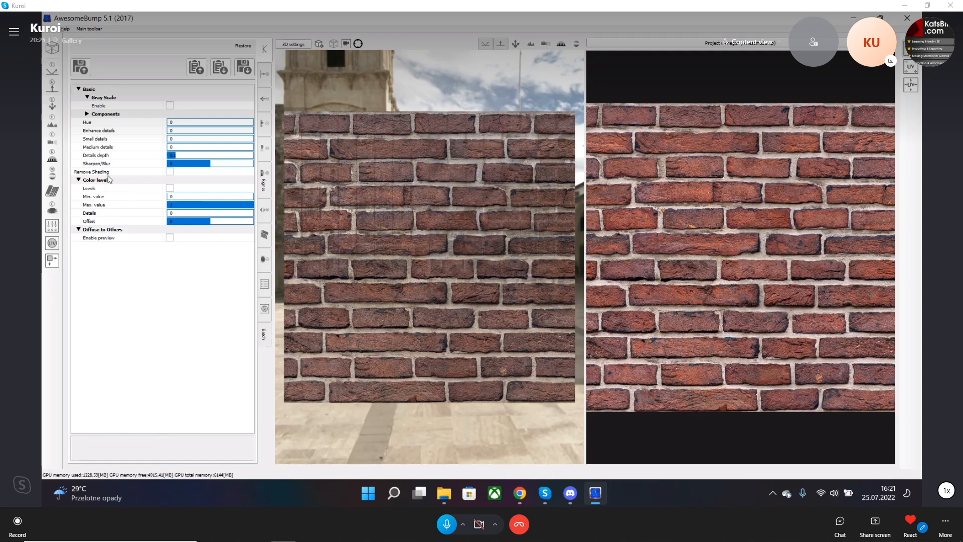
left_click(170, 238)
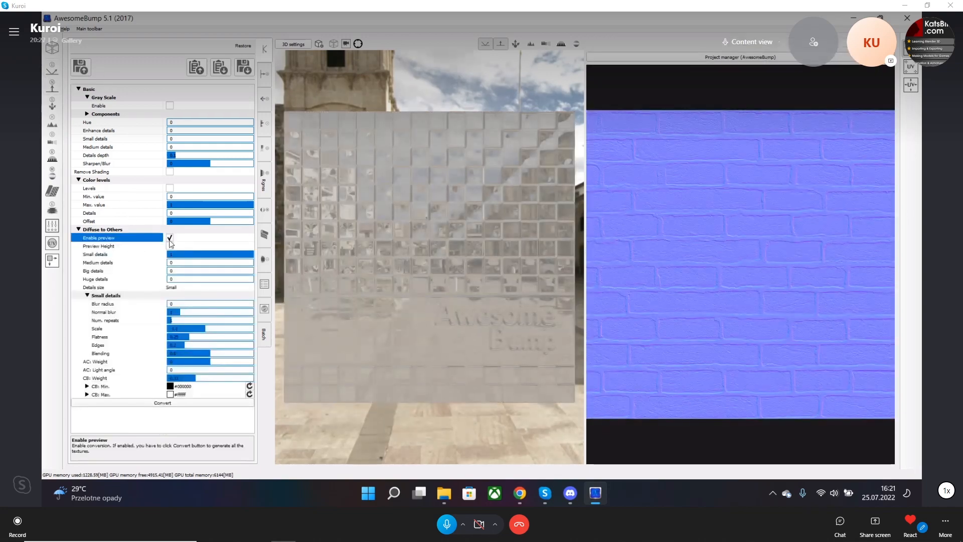
left_click(171, 405)
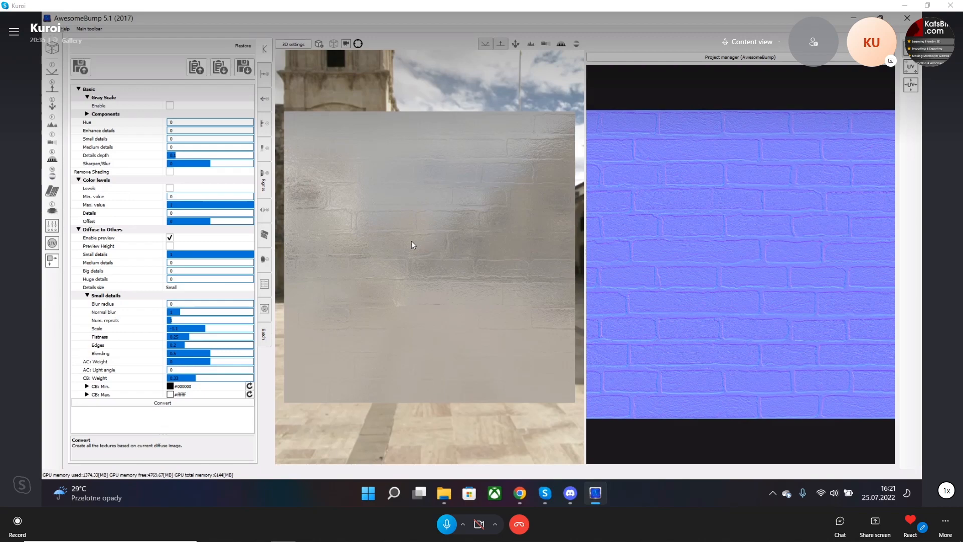
Examine the converted brick material on the 3D cube from several angles and distances, alongside its generated normal map.
left_click_drag(411, 244, 369, 318)
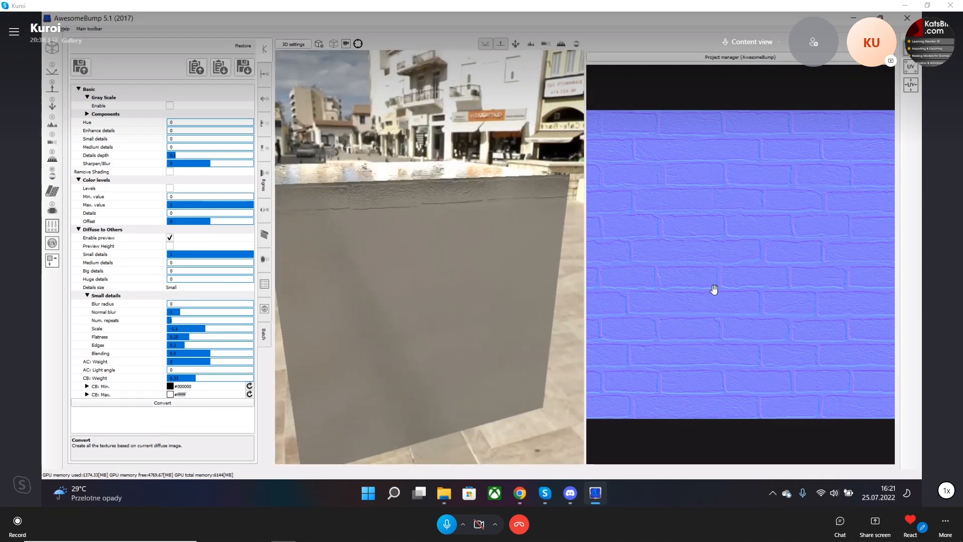
left_click_drag(737, 237, 872, 303)
left_click_drag(658, 163, 686, 201)
left_click_drag(551, 241, 580, 222)
left_click_drag(448, 221, 469, 338)
left_click_drag(421, 242, 431, 268)
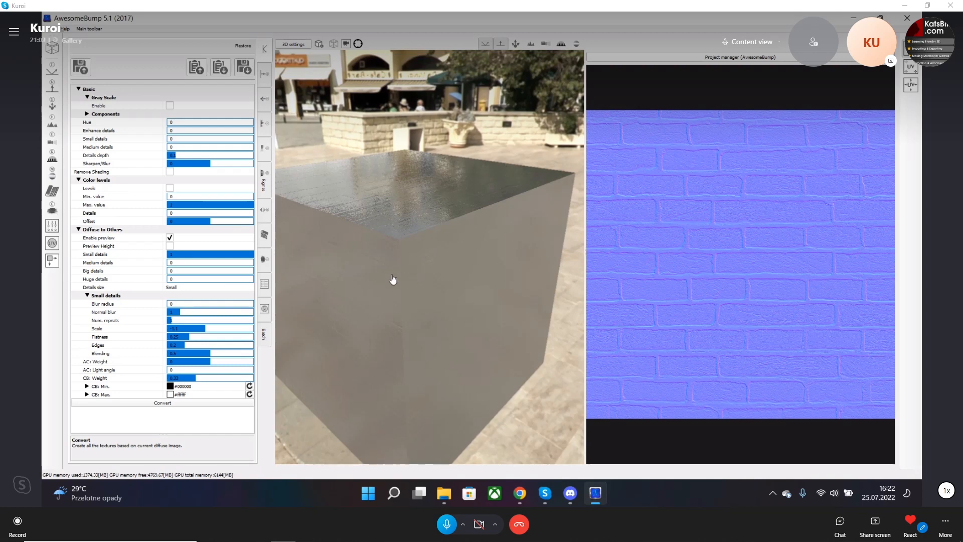
scroll(393, 279, "down", 5)
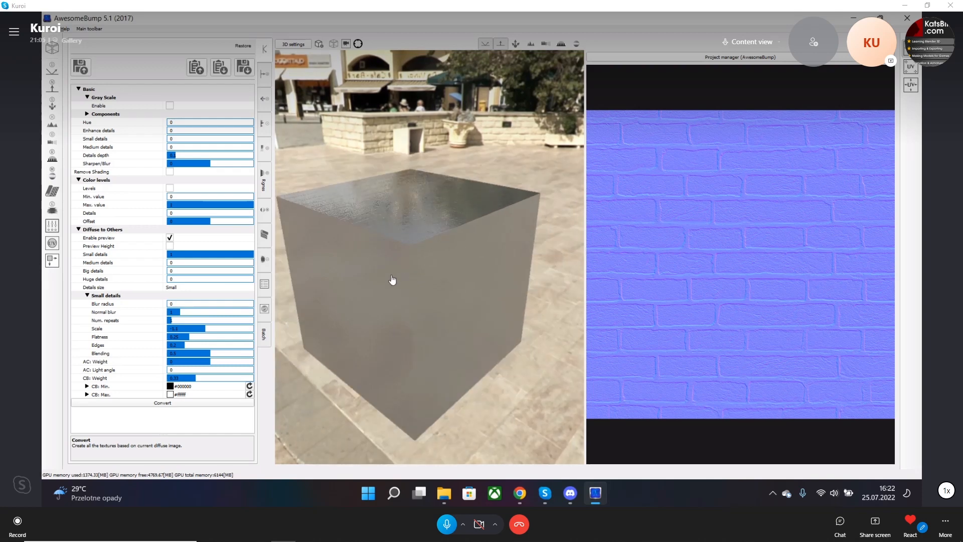
scroll(393, 280, "up", 10)
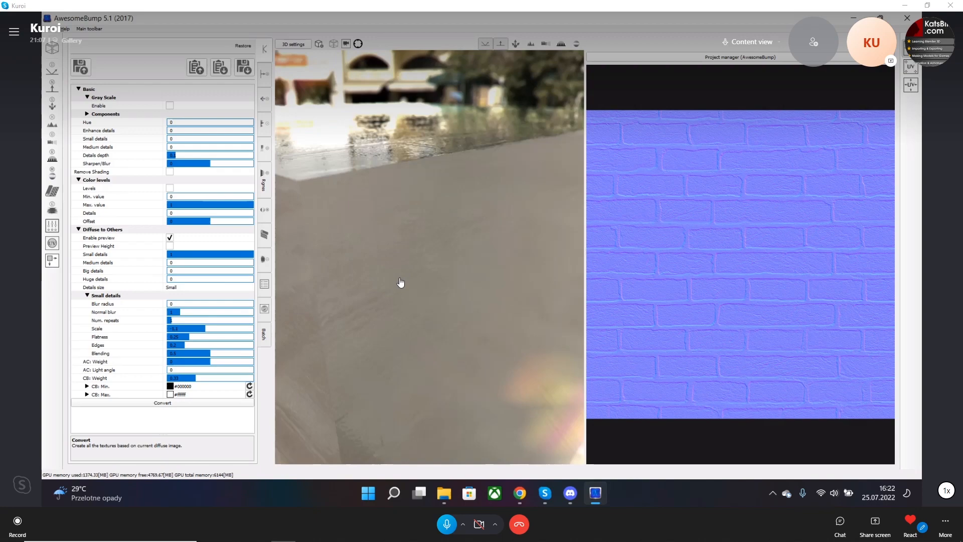
scroll(401, 282, "down", 5)
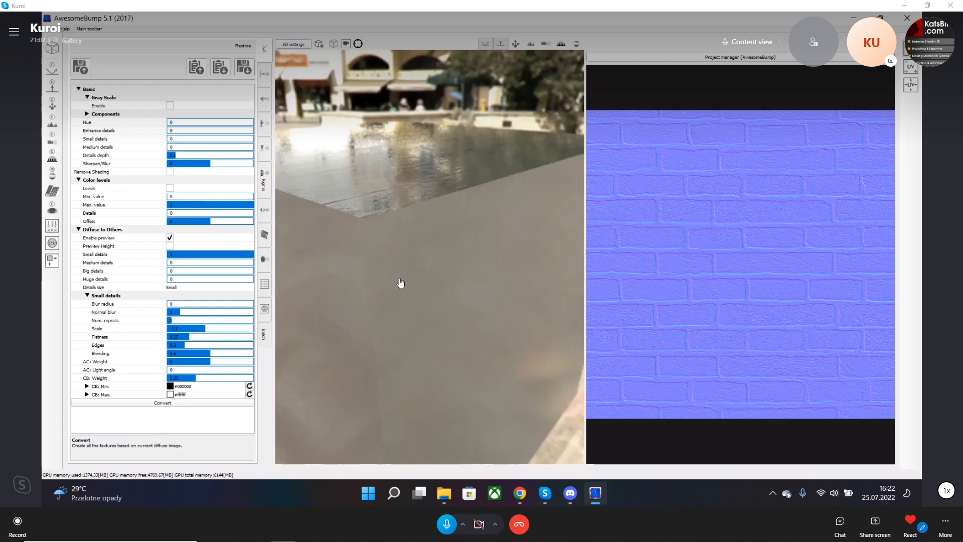
left_click_drag(400, 281, 553, 267)
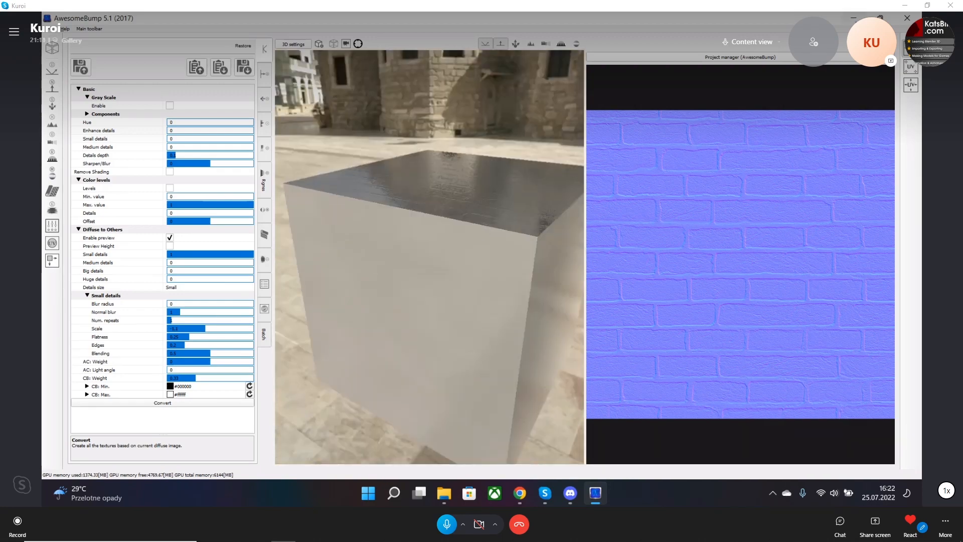
Close AwesomeBump and its program folder, and minimize the IMVU tutorial 3 folder window.
left_click(906, 19)
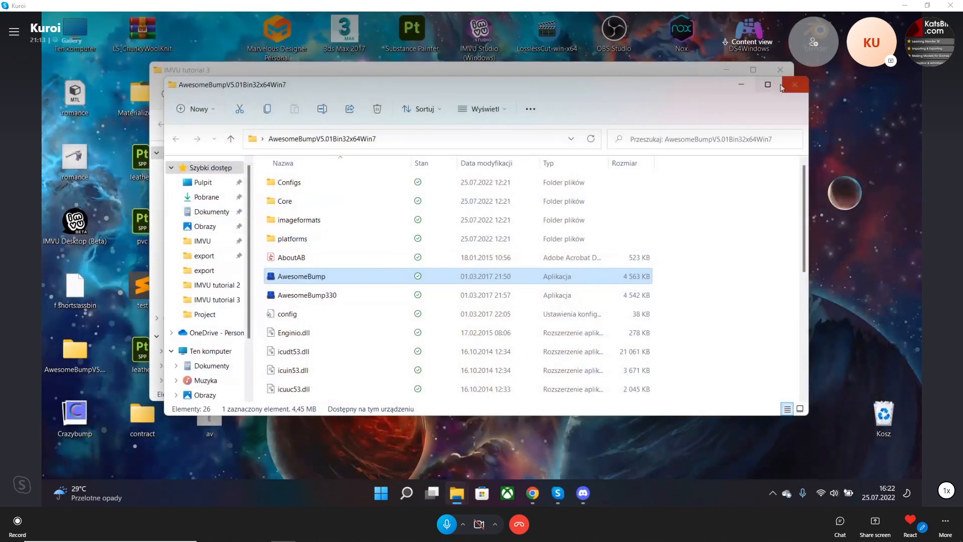
left_click_drag(685, 85, 620, 85)
left_click(718, 85)
left_click_drag(678, 74, 620, 89)
left_click(605, 267)
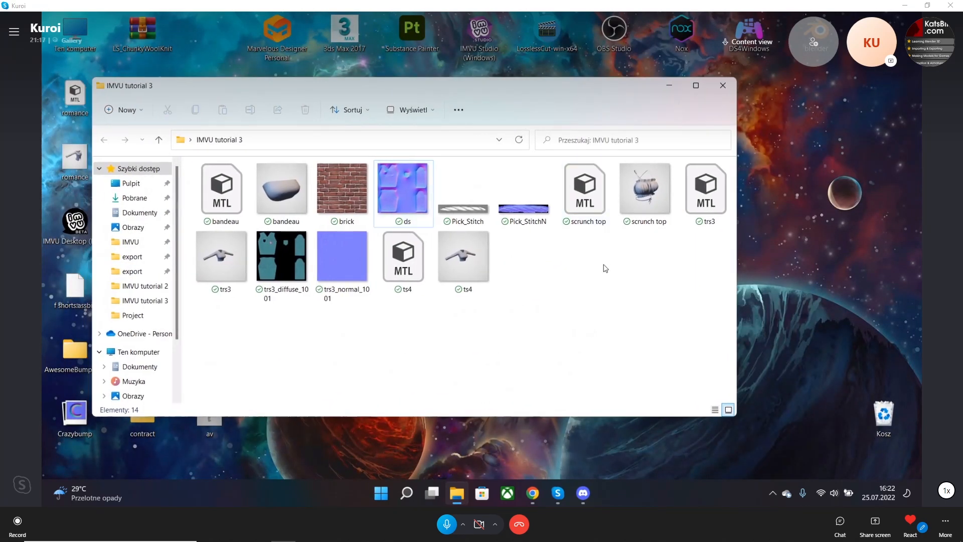
left_click(669, 86)
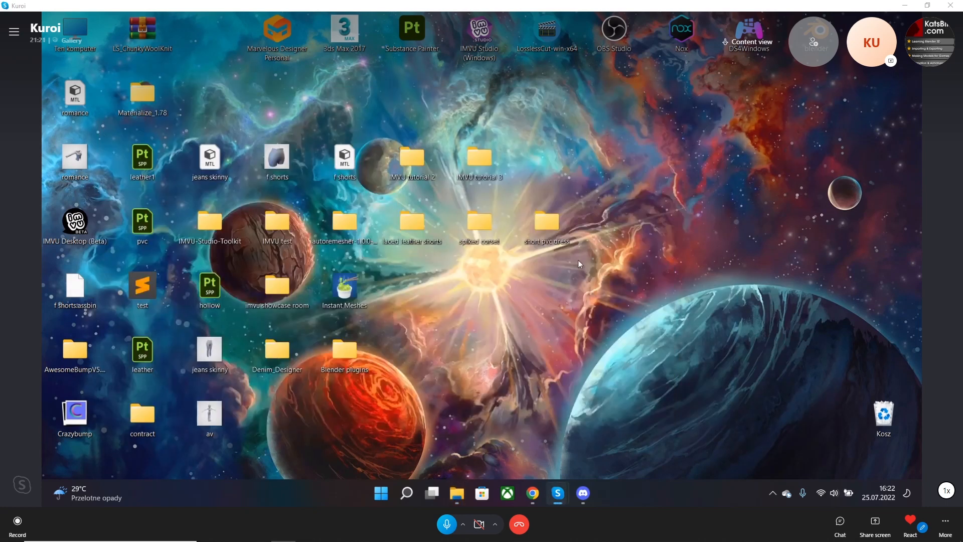
left_click(538, 304)
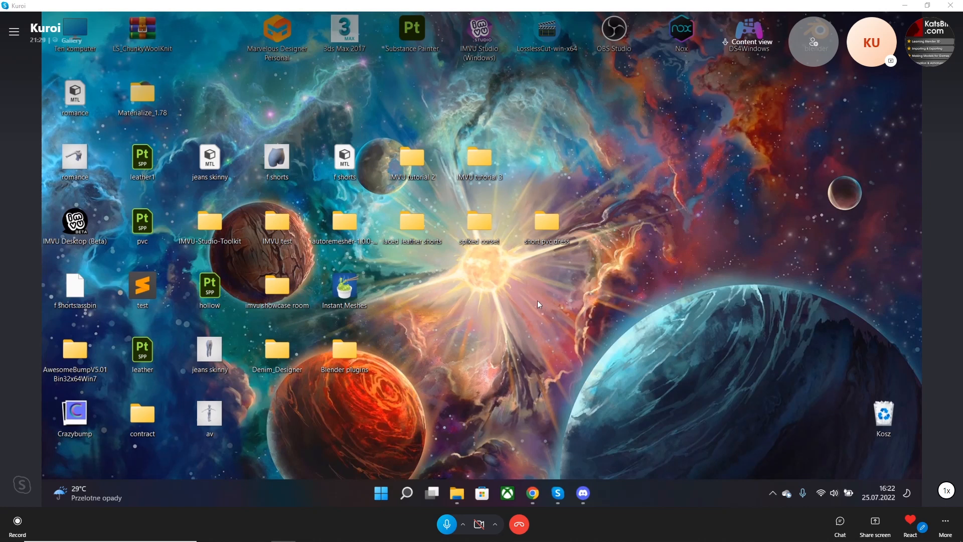
Launch Materialize from the Materialize_1.78 folder on the desktop.
mouse_move(150, 100)
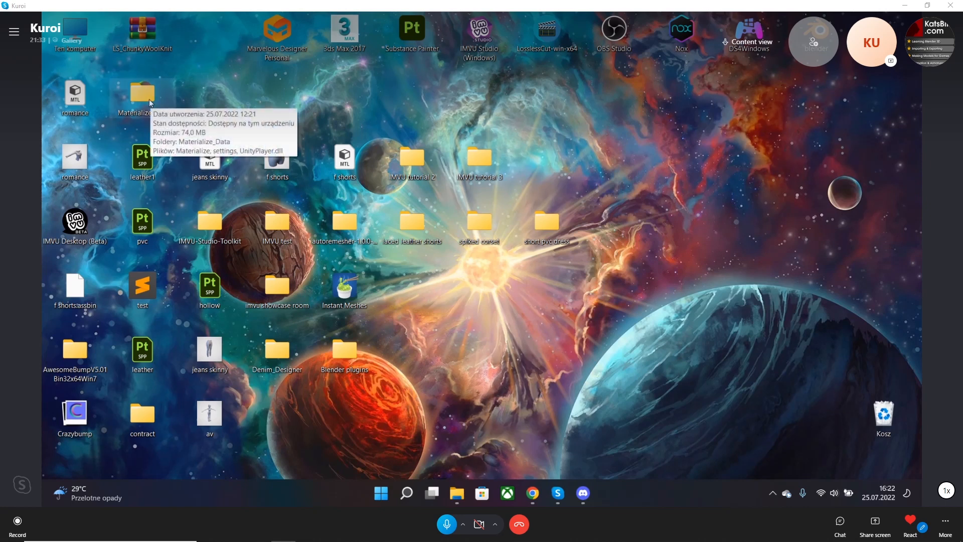
double_click(149, 98)
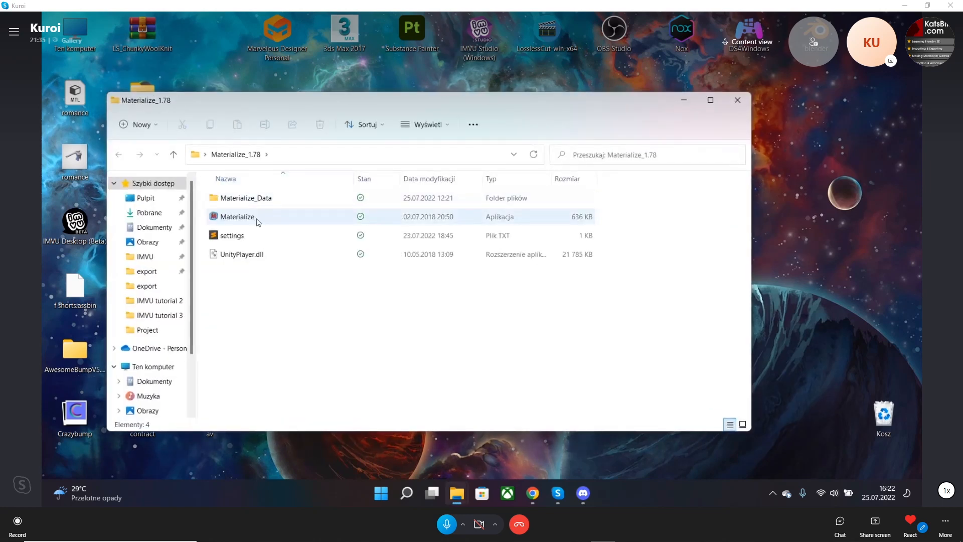
double_click(257, 218)
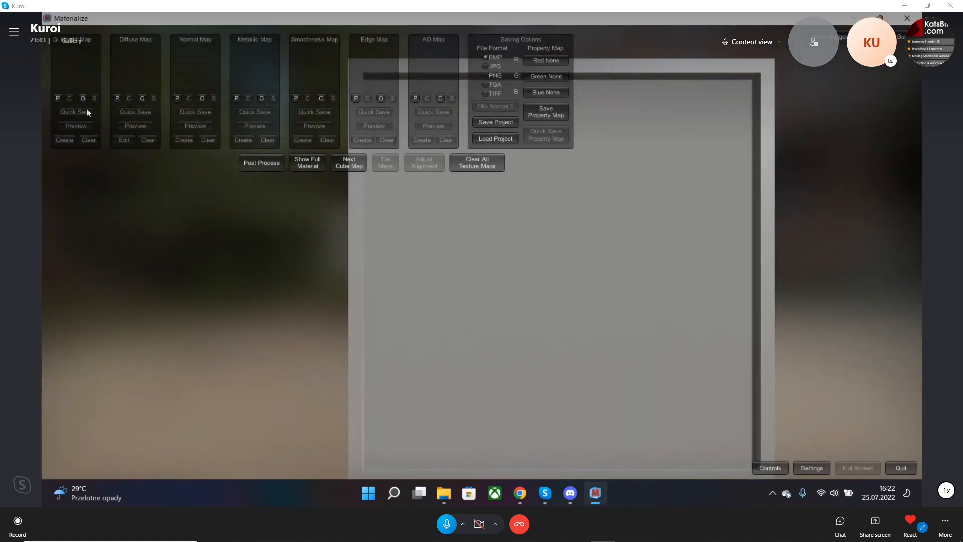
Load brick.jpg from the IMVU tutorial 3 folder on the desktop as the diffuse map.
left_click(117, 98)
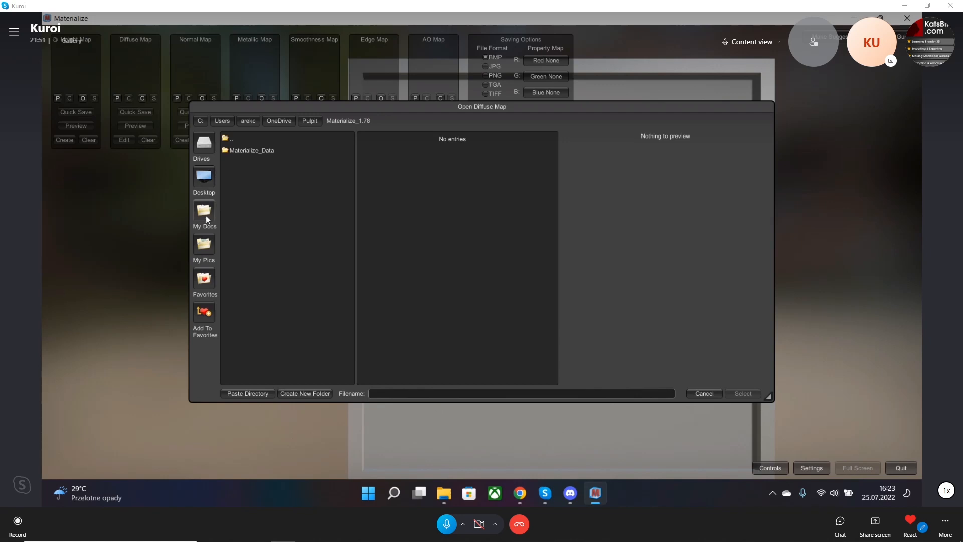
left_click(206, 216)
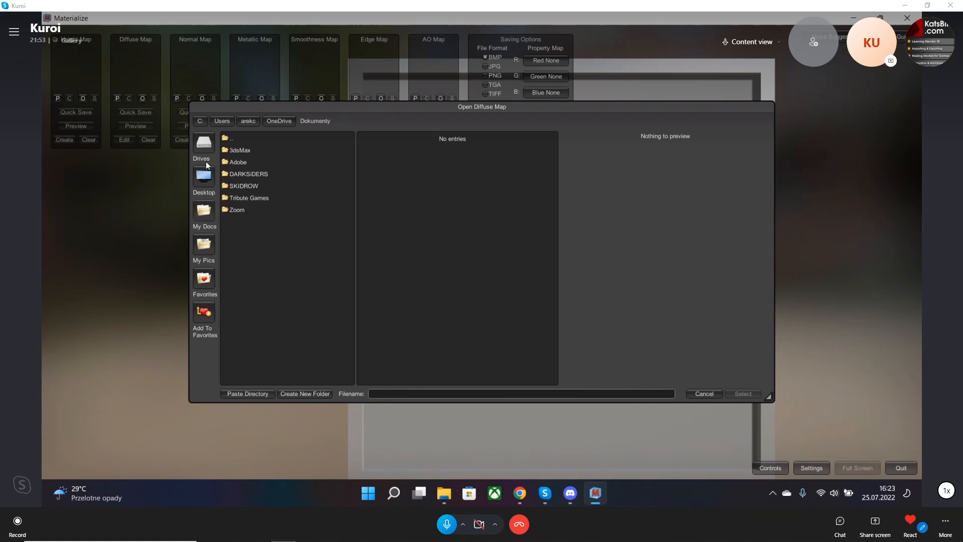
left_click(203, 177)
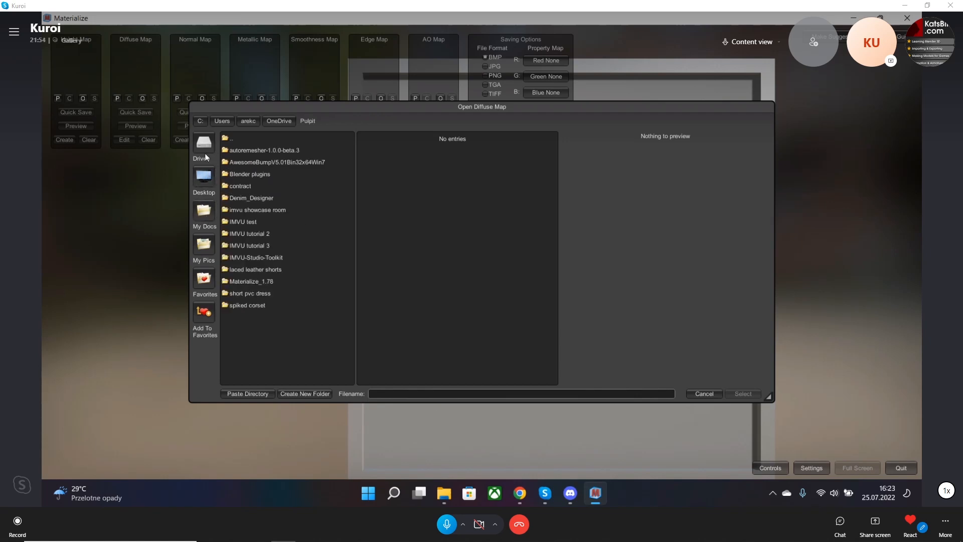
left_click(270, 247)
left_click(393, 149)
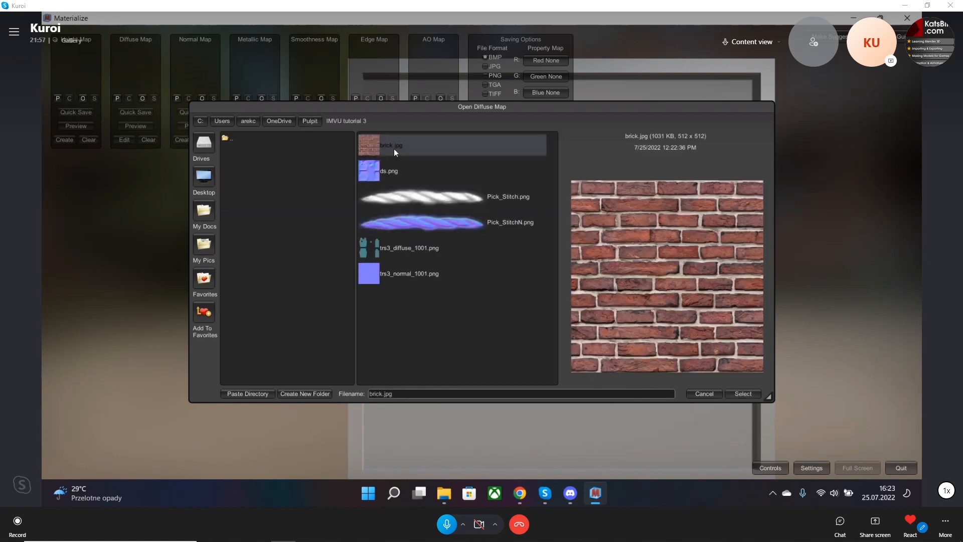
double_click(437, 150)
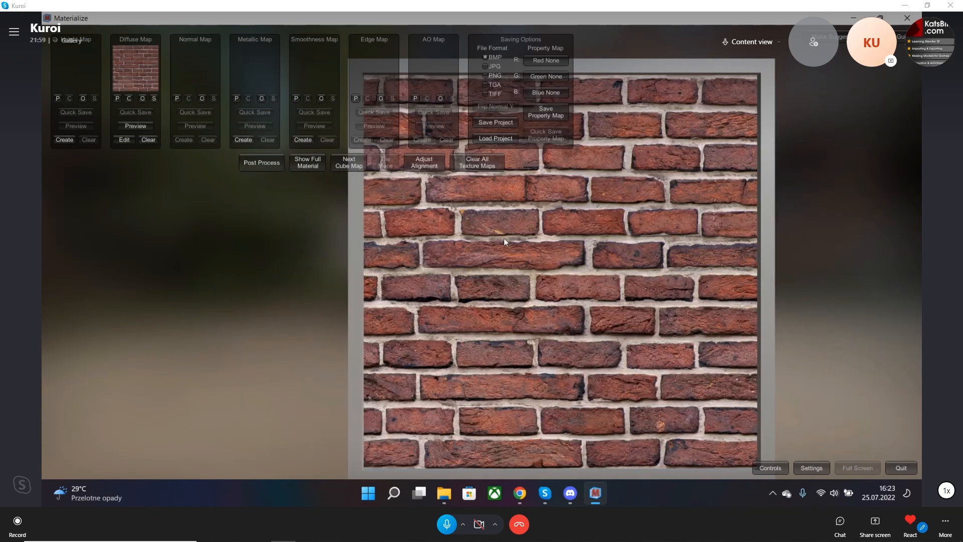
Create a height map from the original diffuse, reveal it across the whole preview, and set it as the height map.
left_click_drag(503, 238, 616, 295)
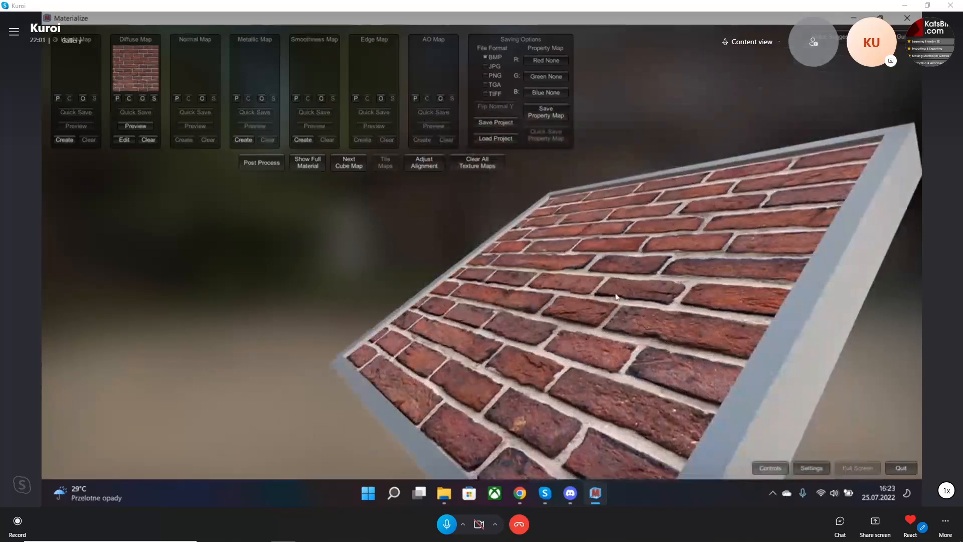
left_click(64, 140)
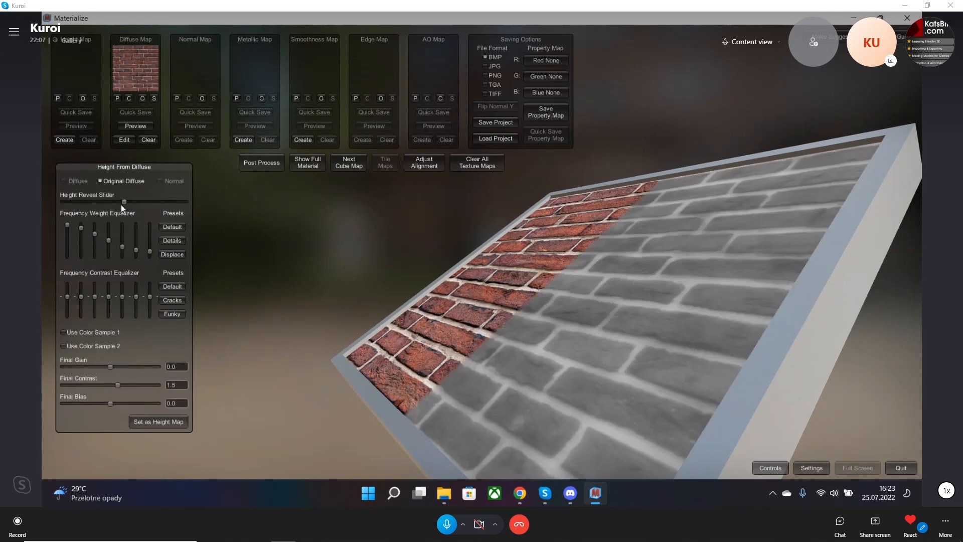
left_click_drag(121, 205, 67, 211)
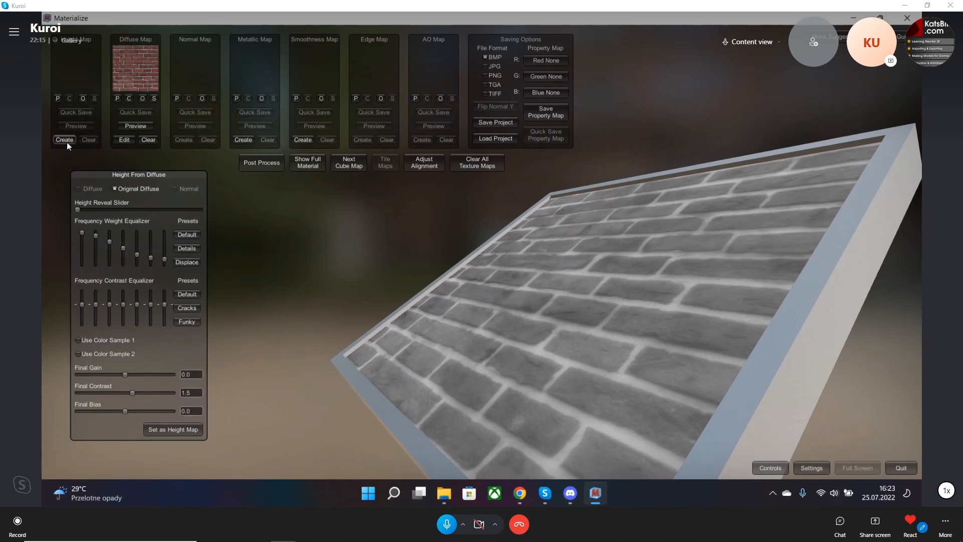
left_click(185, 429)
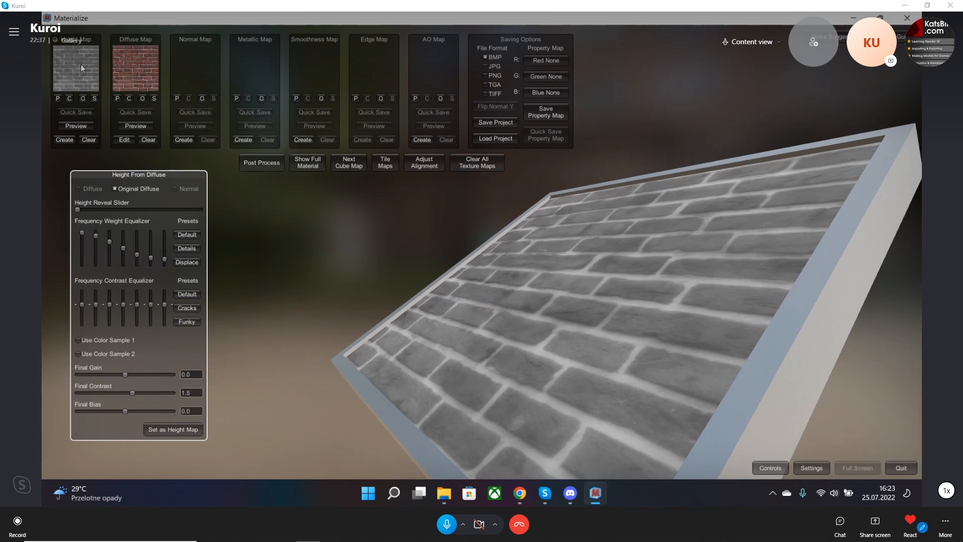
left_click(85, 47)
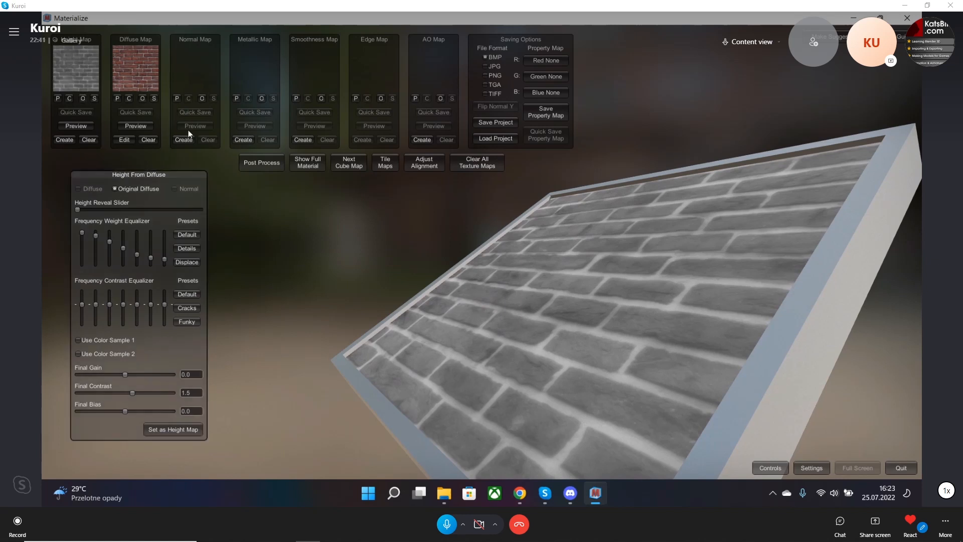
Apply the Details frequency weight preset, lower the sixth frequency contrast band to its minimum, and set the result as the height map.
right_click_drag(471, 301, 435, 323)
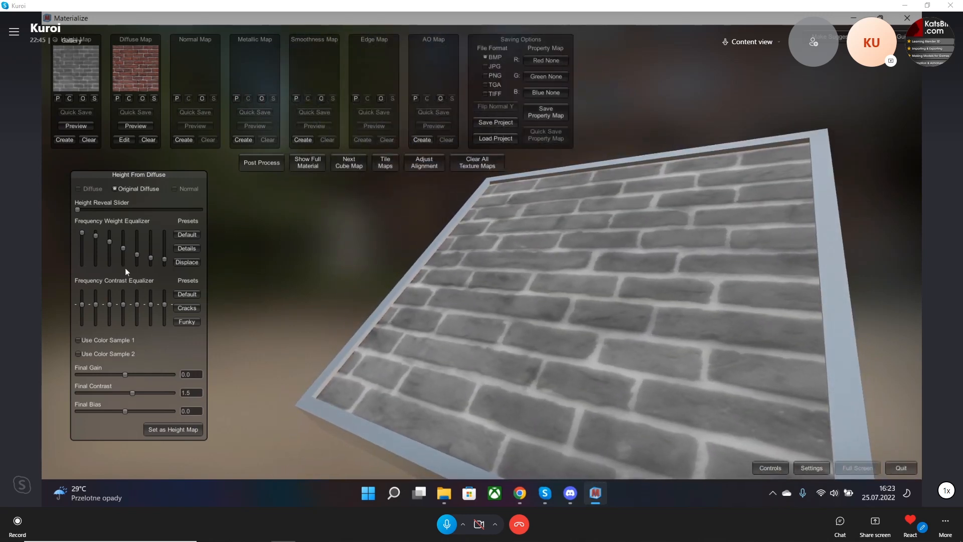
left_click_drag(108, 177, 96, 173)
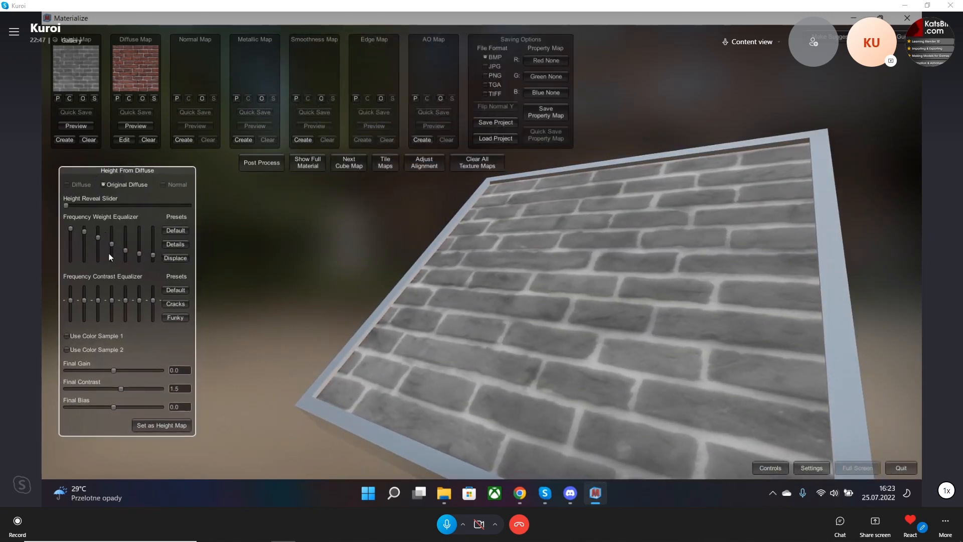
left_click(171, 244)
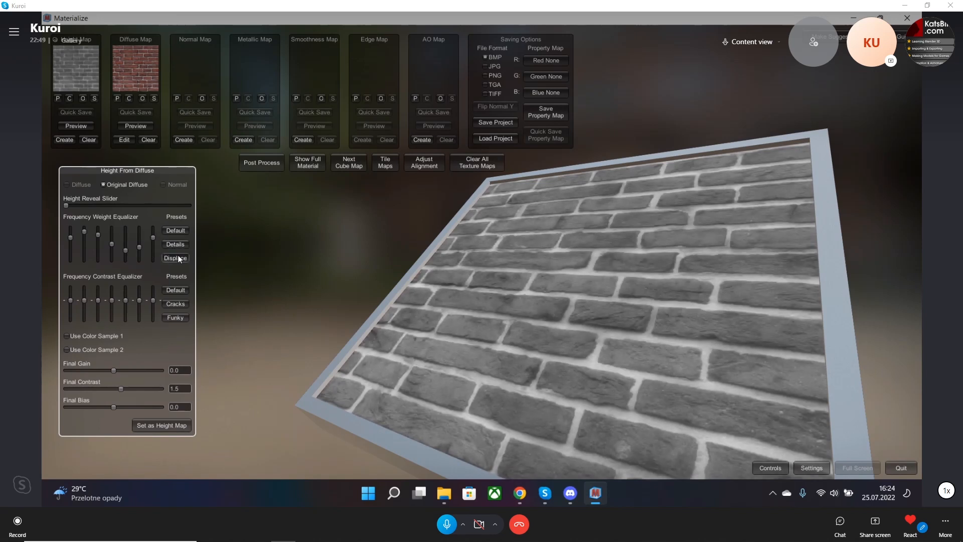
left_click(179, 256)
left_click(179, 246)
left_click_drag(142, 301, 139, 318)
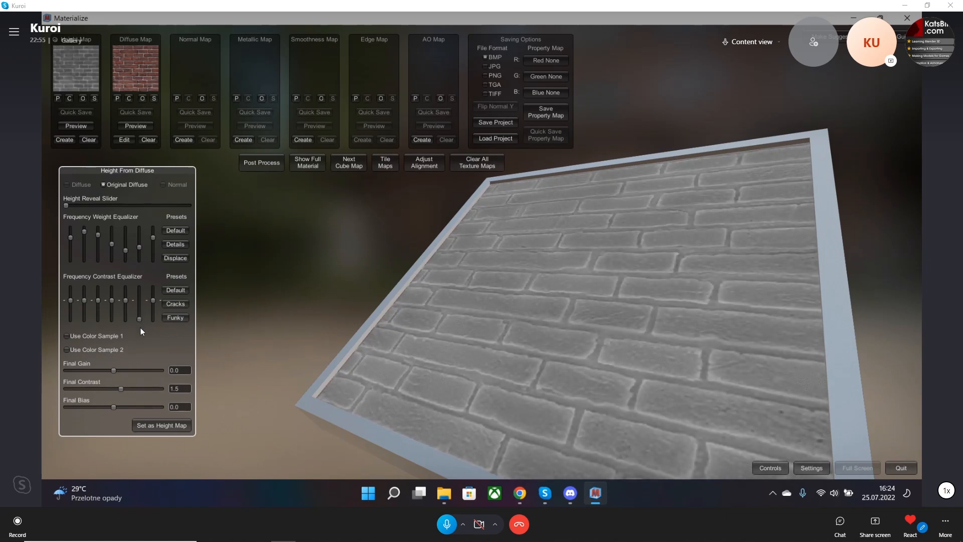
left_click(65, 140)
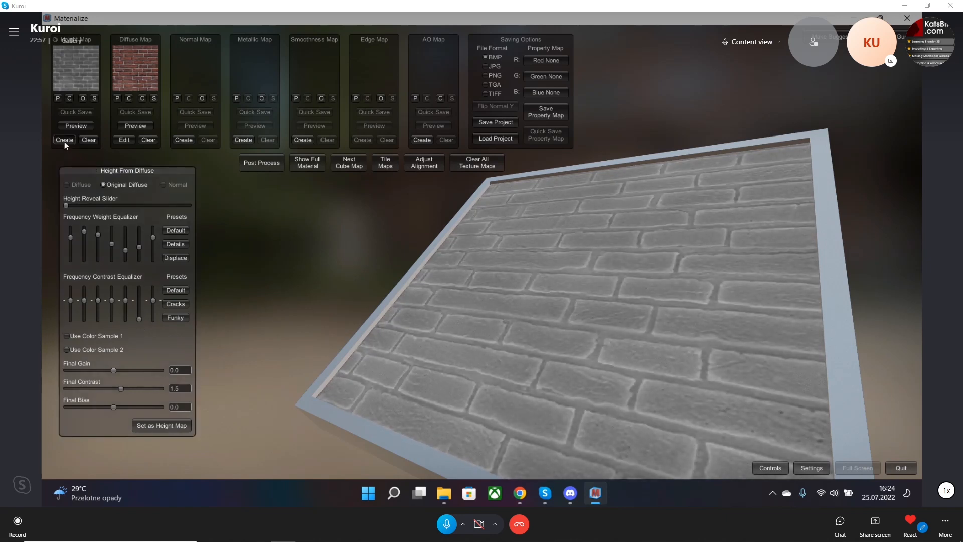
left_click(167, 428)
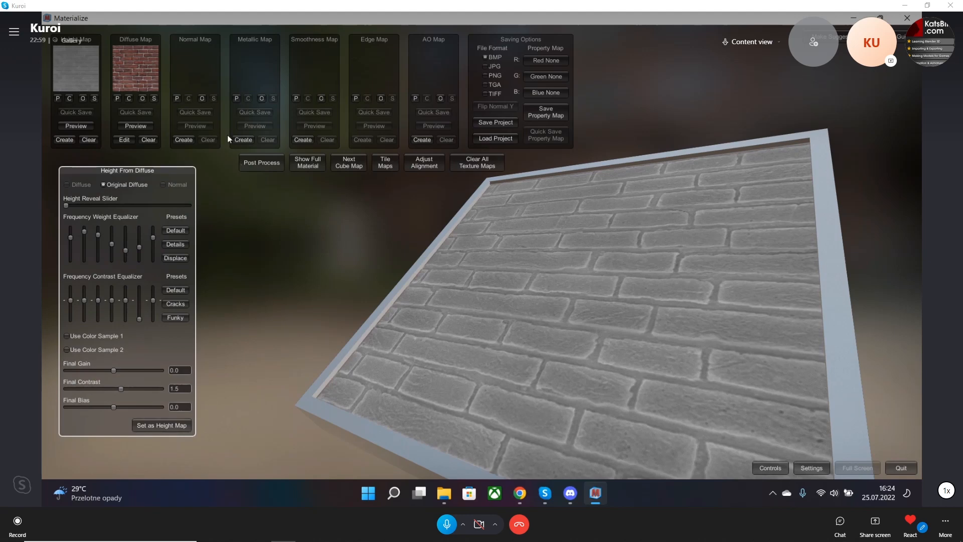
Create a normal map preview from the brick height map and inspect its surface detail up close.
left_click(182, 139)
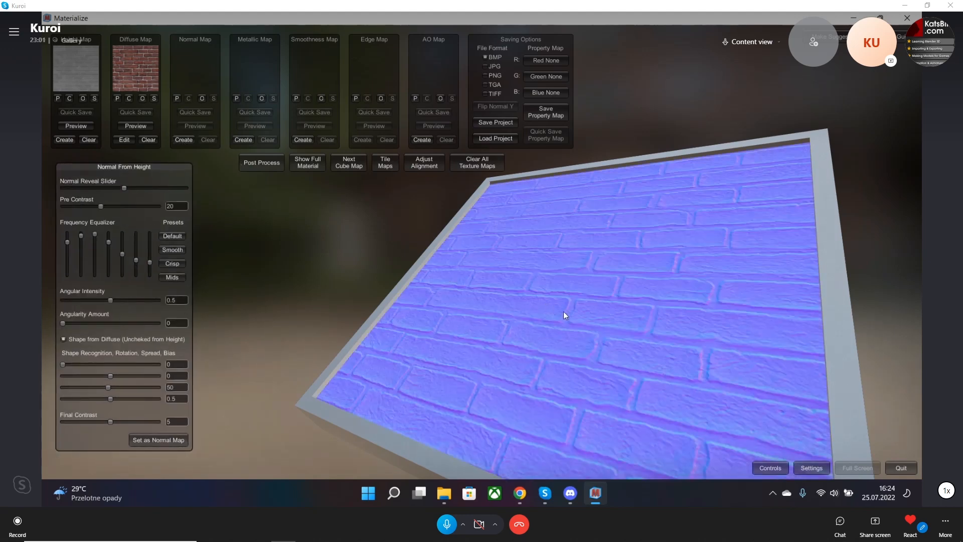
left_click_drag(565, 315, 511, 361)
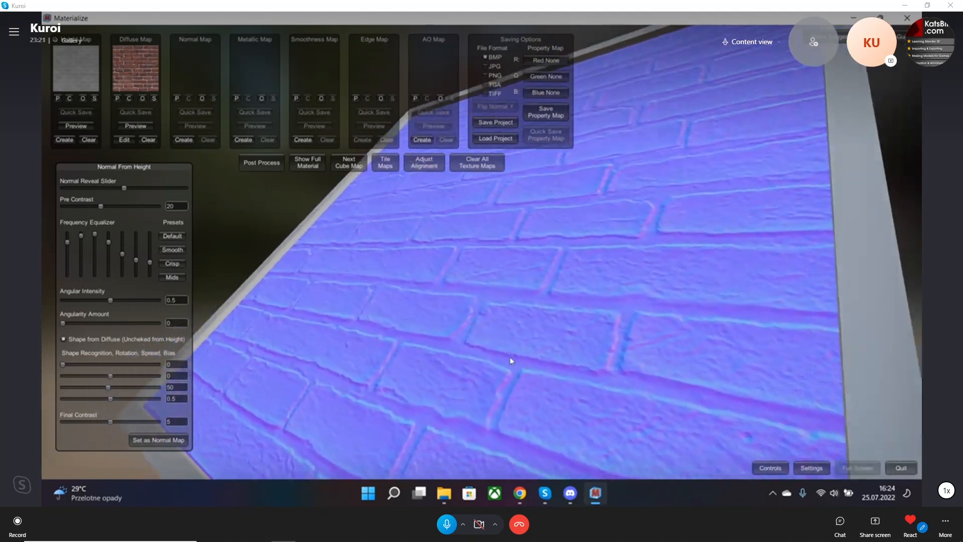
Show the full brick material on the plane and examine its relief from several angles.
left_click(308, 166)
left_click_drag(535, 299, 409, 226)
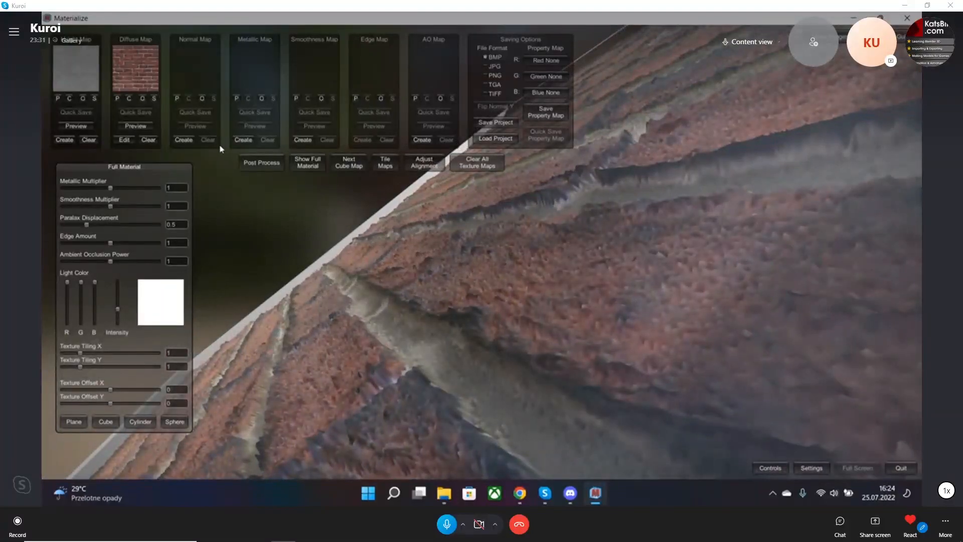
left_click_drag(484, 286, 401, 311)
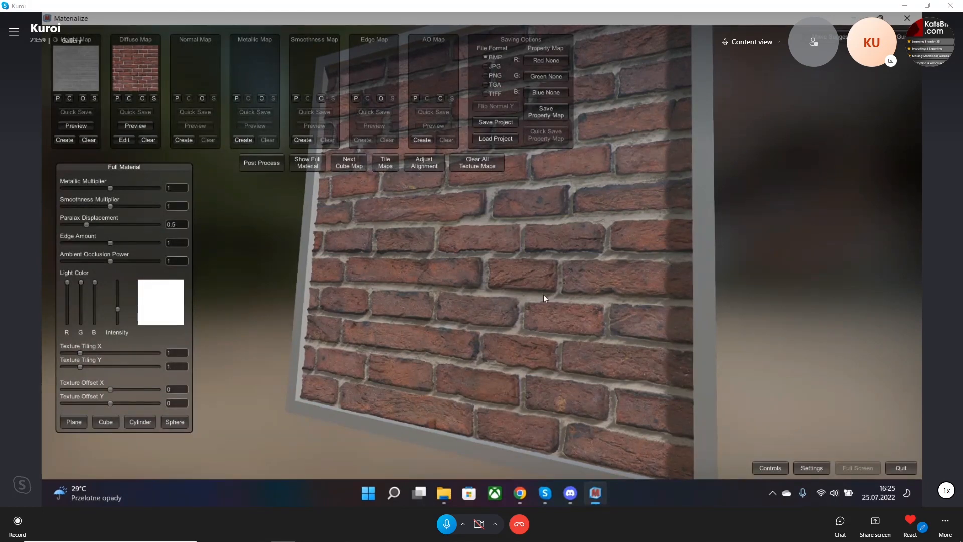
left_click_drag(543, 295, 582, 284)
right_click_drag(592, 289, 511, 286)
scroll(507, 294, "up", 5)
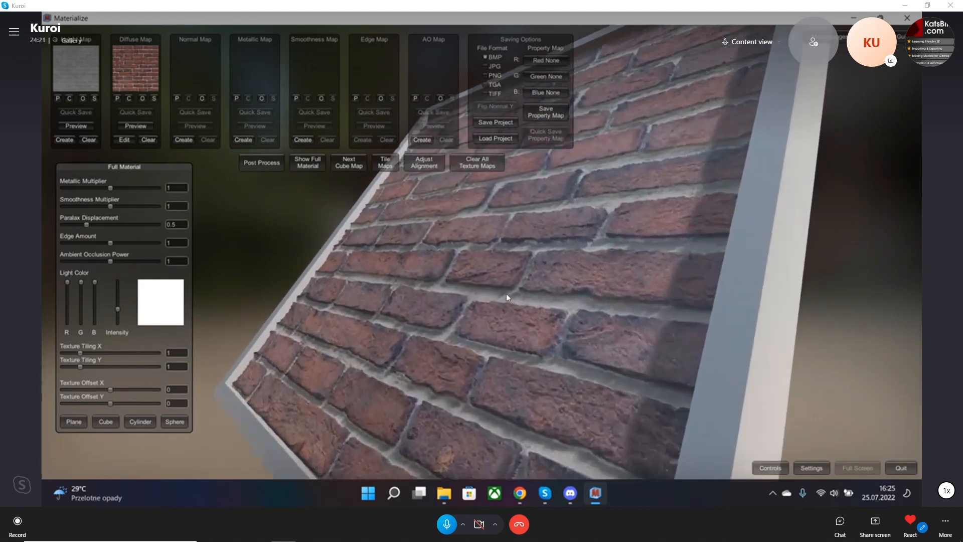
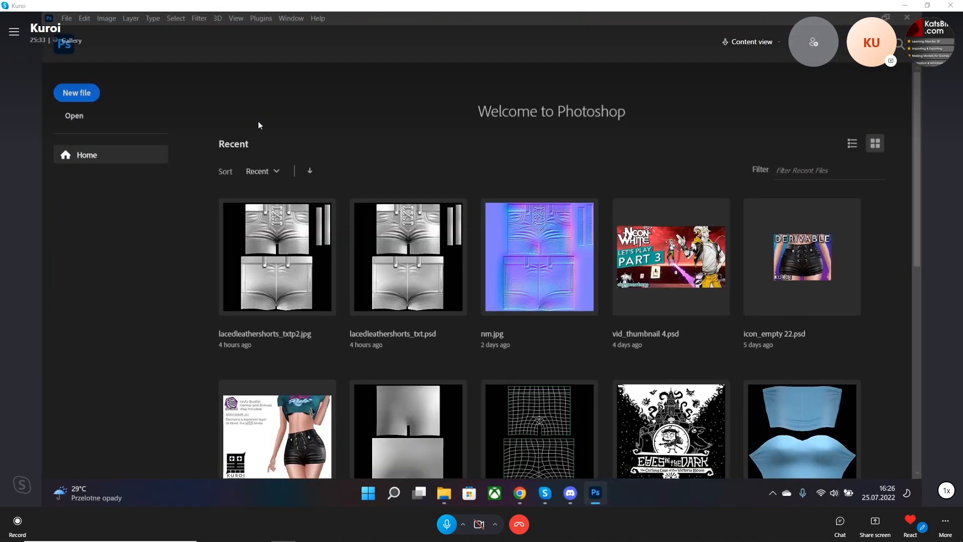
Open lacedleathershorts_txtp2.jpg from the recent files in Photoshop and collapse the floating 3D panel.
left_click(270, 245)
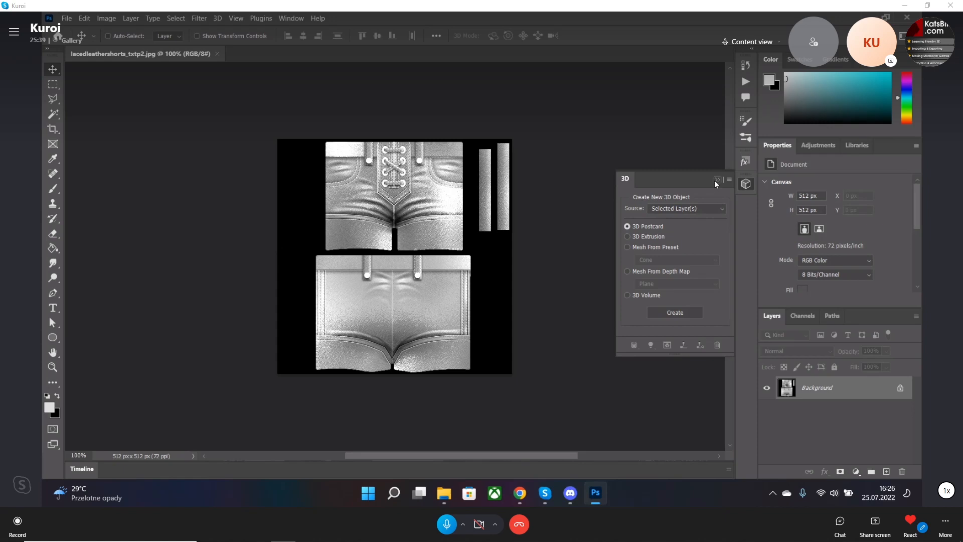
left_click(717, 179)
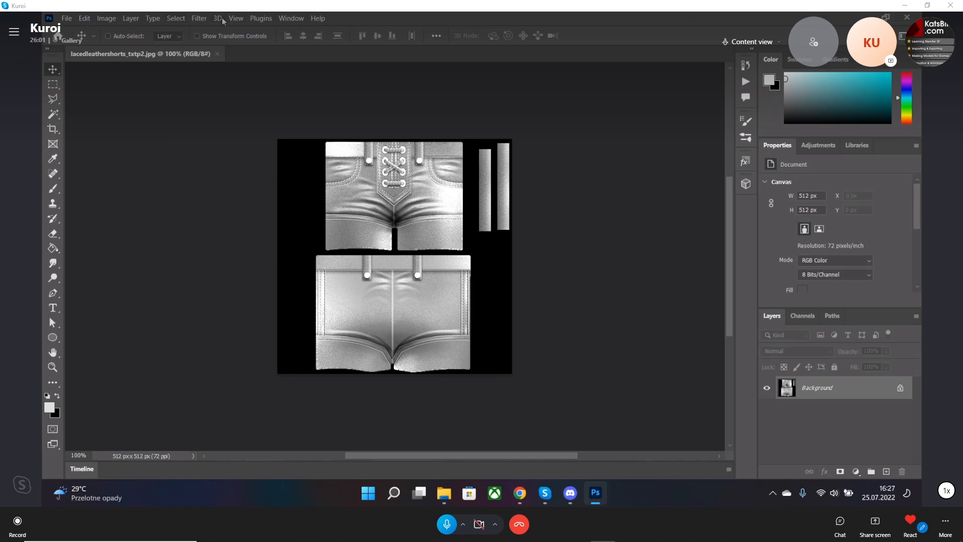
Start the Generate Normal Map filter on the shorts texture and examine the relief all around the preview sphere.
left_click(199, 18)
mouse_move(257, 143)
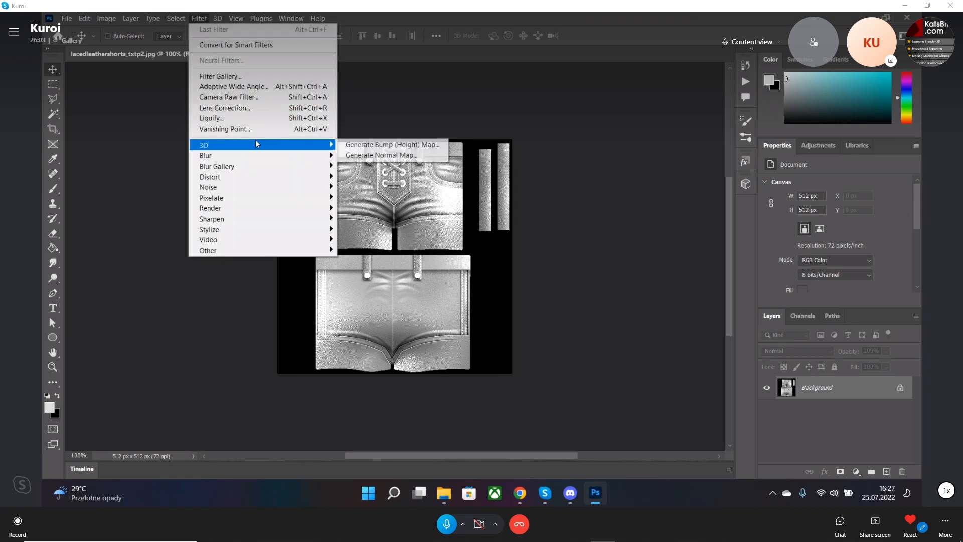
left_click(395, 156)
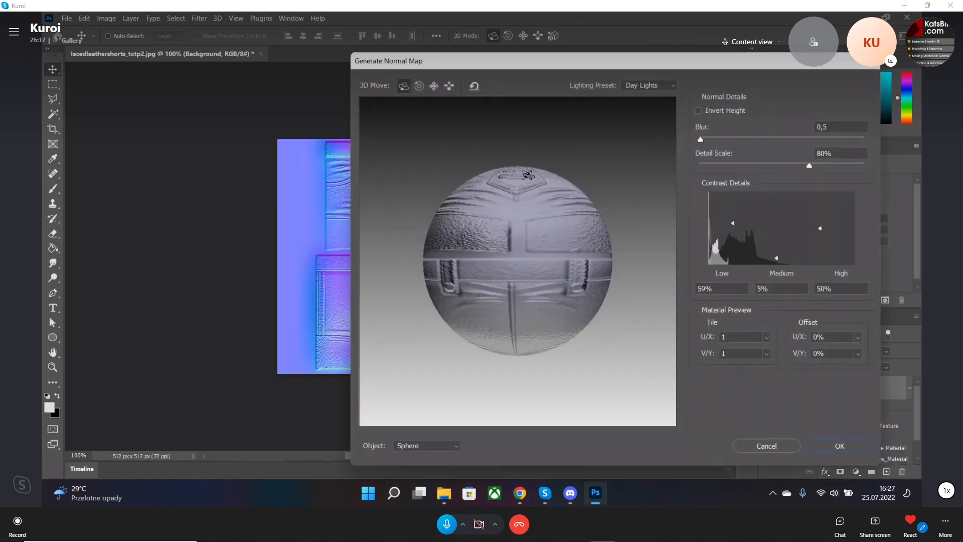
left_click_drag(548, 269, 524, 255)
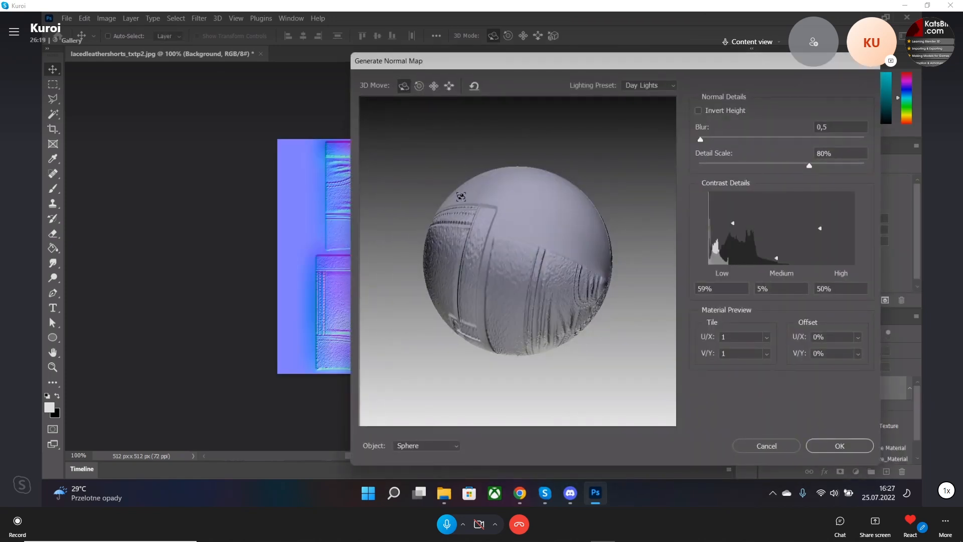
left_click_drag(461, 196, 590, 257)
left_click_drag(526, 235, 501, 265)
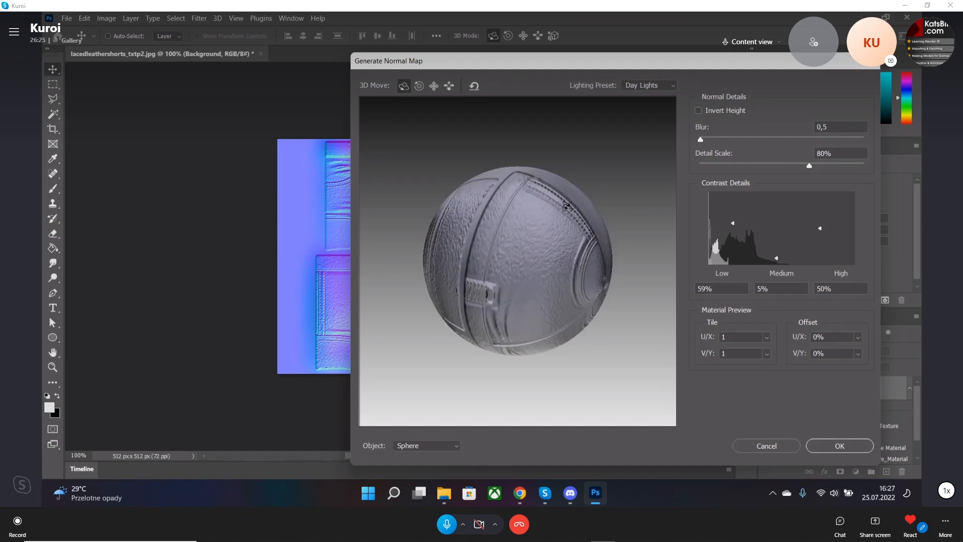
left_click_drag(566, 206, 517, 196)
left_click_drag(543, 274, 486, 257)
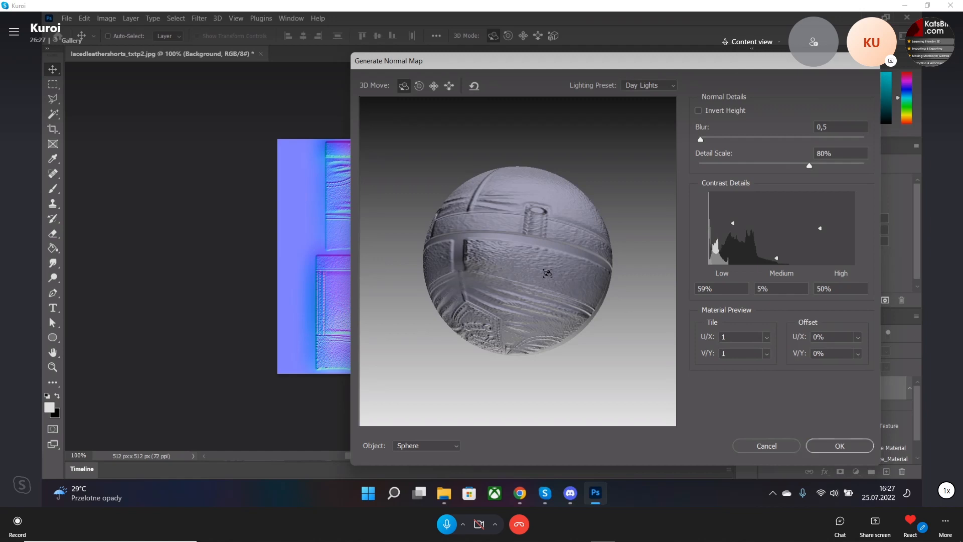
left_click_drag(547, 273, 541, 253)
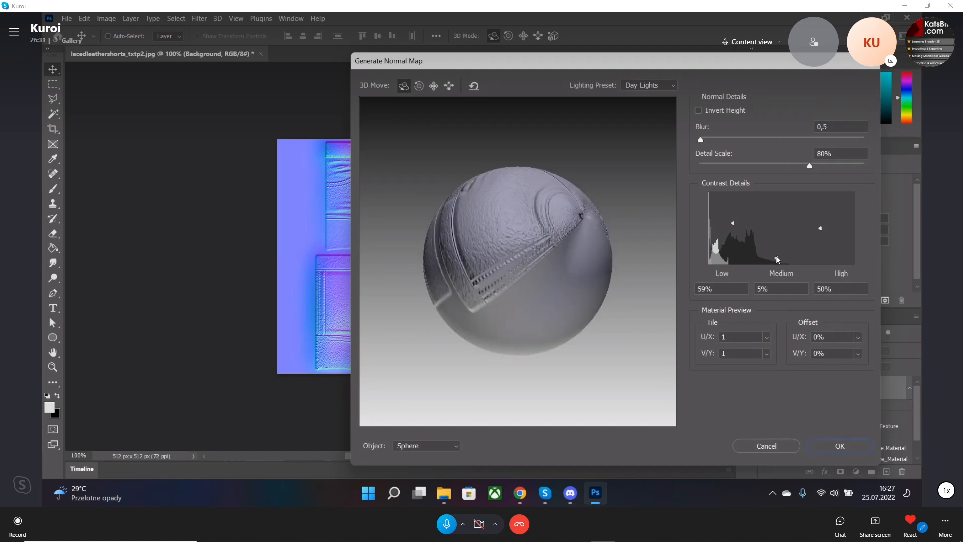
Set the medium contrast detail to 47%, test Invert Height on and off, and apply the normal map to the shorts texture.
left_click_drag(777, 260, 775, 230)
left_click_drag(575, 66, 444, 86)
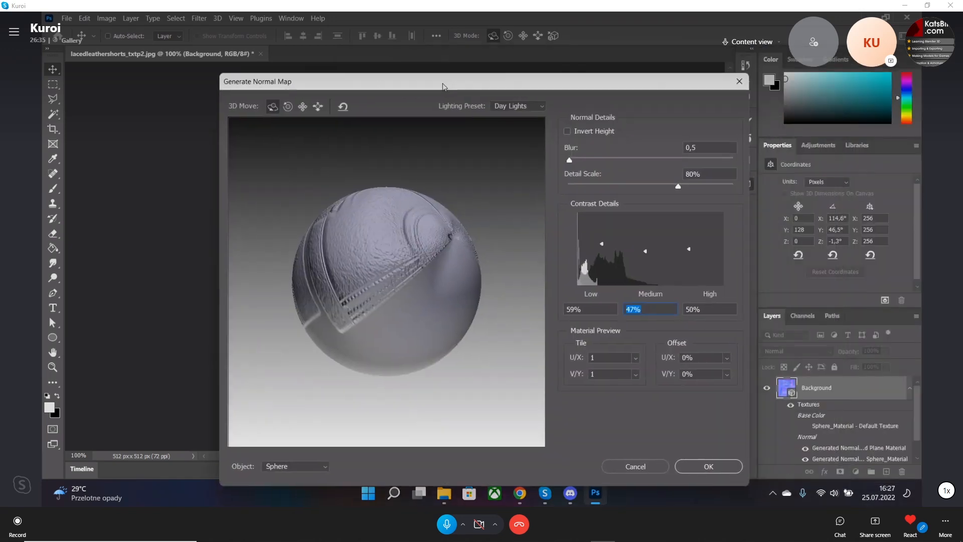
left_click(584, 132)
left_click(585, 132)
left_click_drag(564, 83, 694, 40)
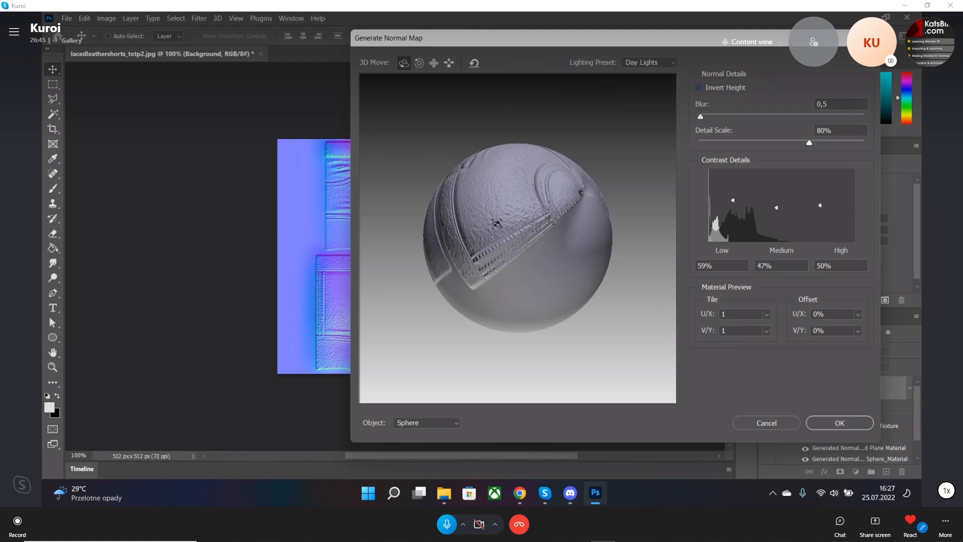
left_click_drag(577, 230, 483, 173)
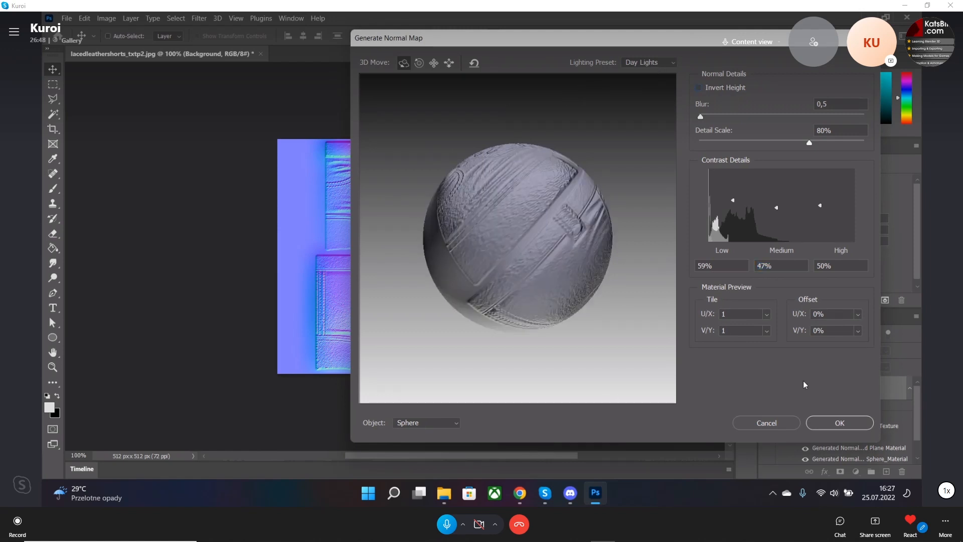
left_click(840, 423)
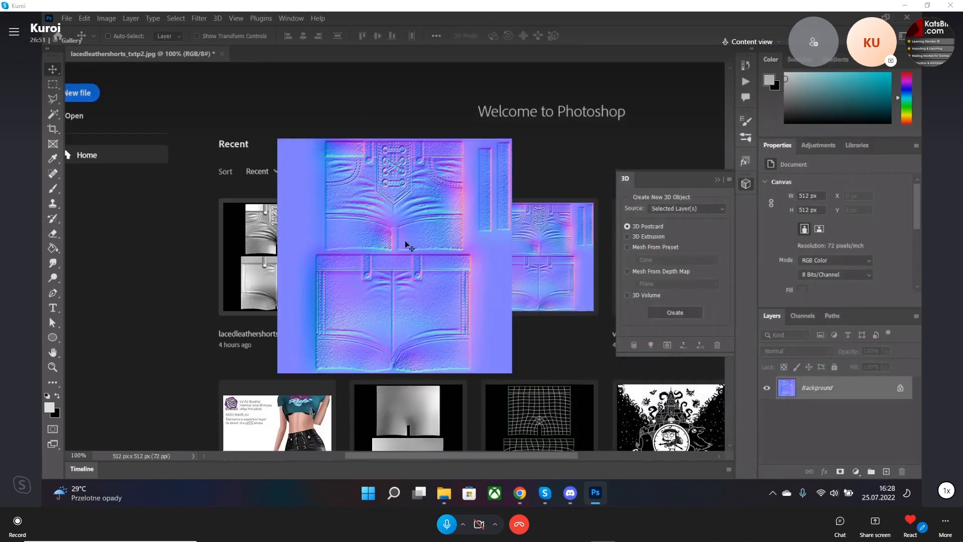
Save the normal map as nm in PNG format in the IMVU tutorial 3 folder, with the large file size option.
scroll(414, 236, "down", 5)
scroll(527, 264, "down", 2)
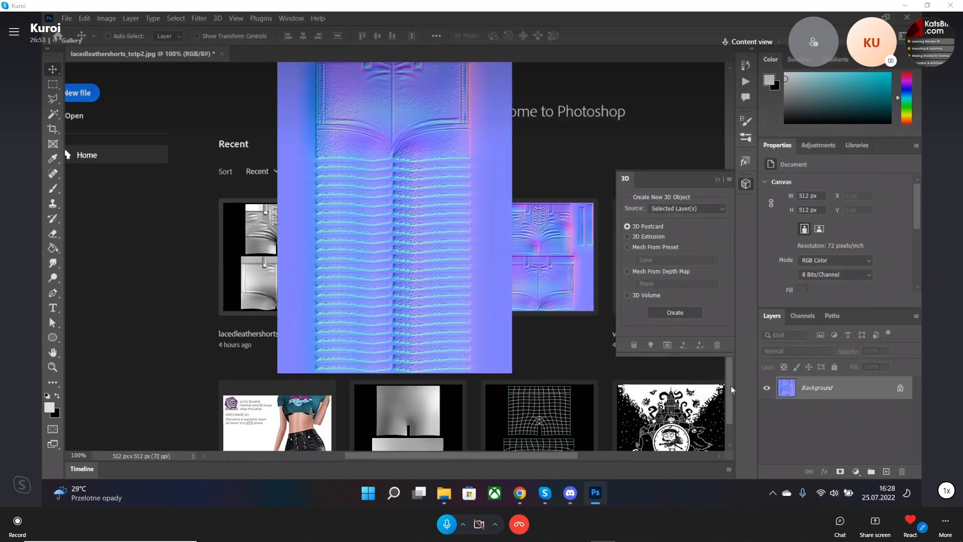
left_click_drag(730, 386, 716, 291)
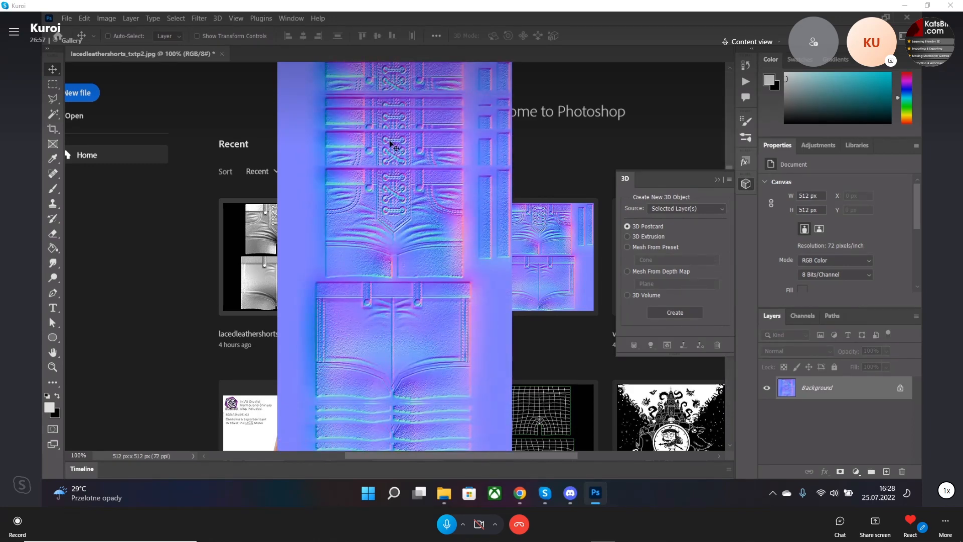
left_click(66, 18)
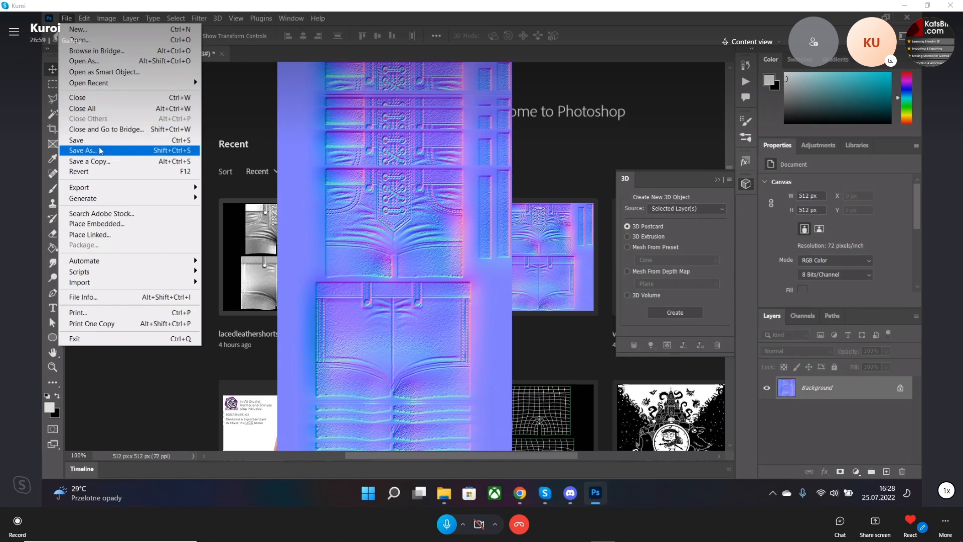
left_click(83, 150)
type("nm")
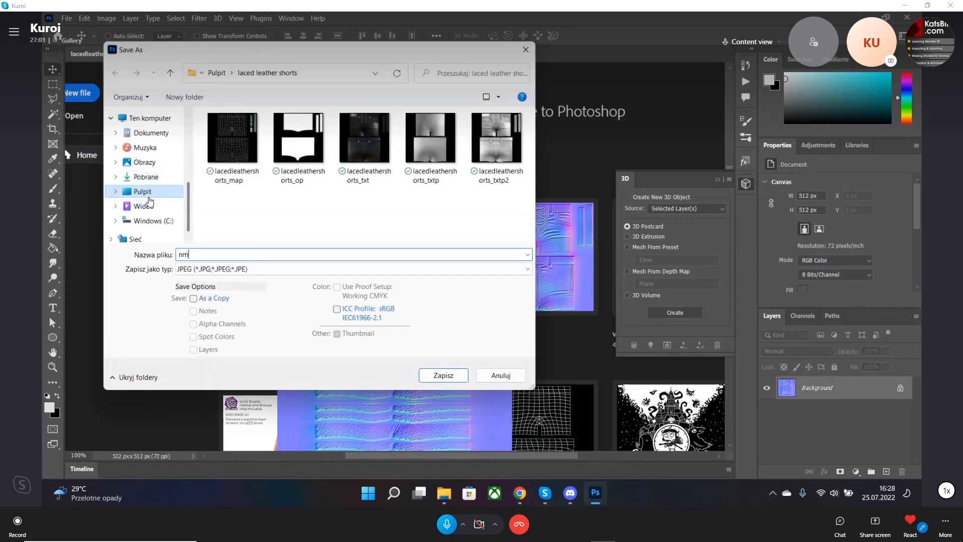
scroll(153, 168, "up", 2)
scroll(153, 167, "up", 1)
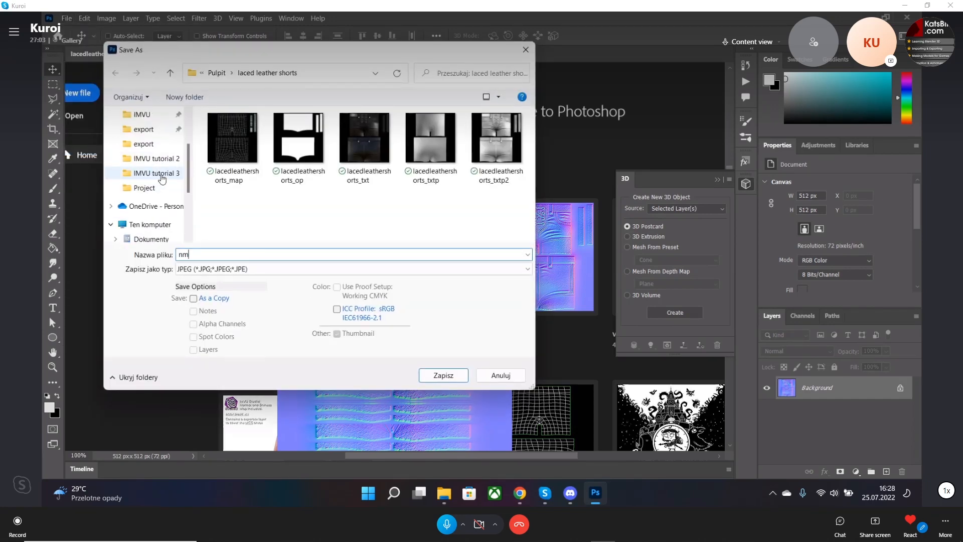
left_click(153, 172)
left_click(328, 269)
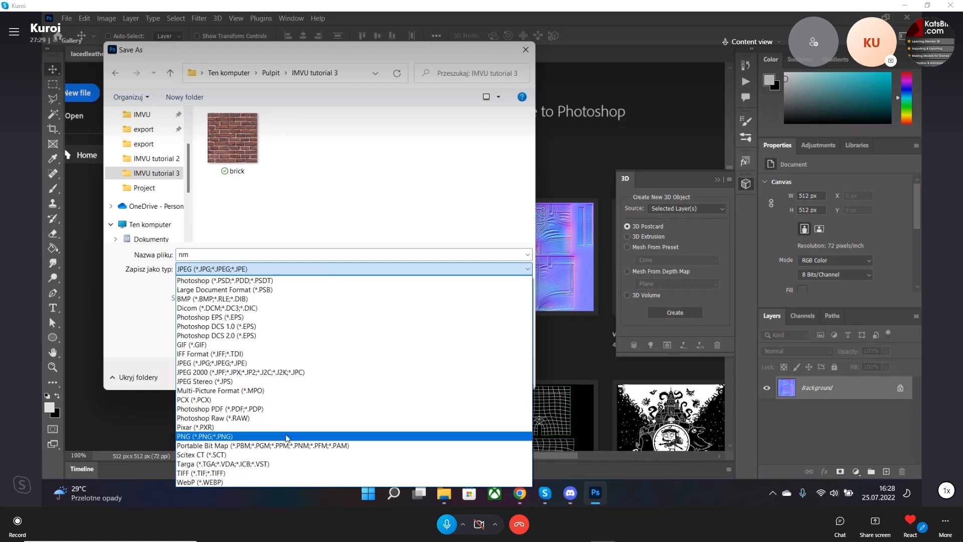
left_click(287, 436)
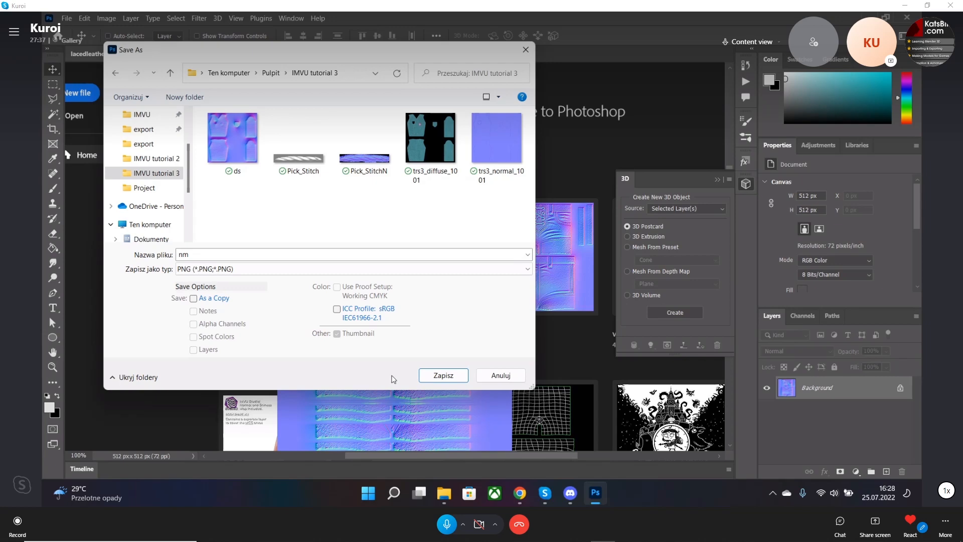
left_click(434, 376)
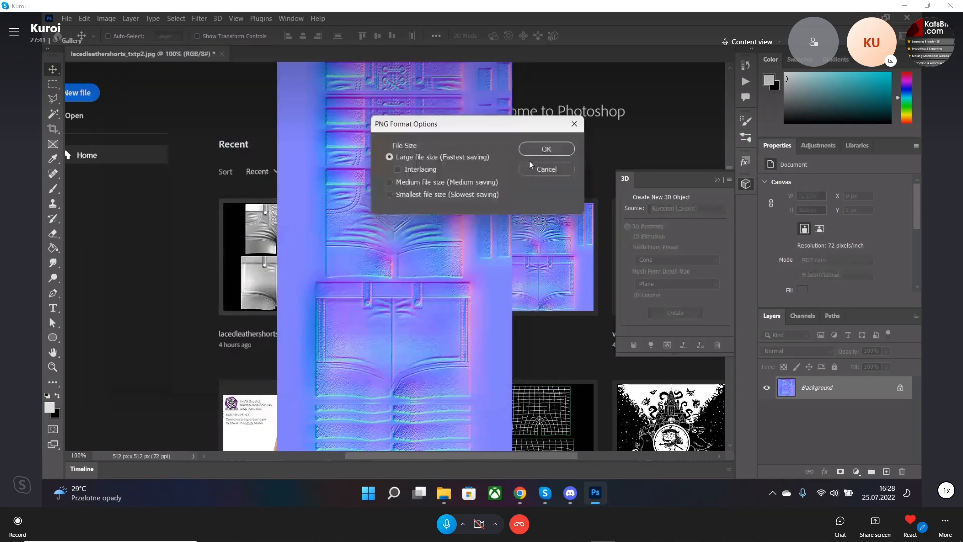
left_click(541, 156)
View nm.png from the IMVU tutorial 3 folder in the image viewer, then close it.
left_click(444, 492)
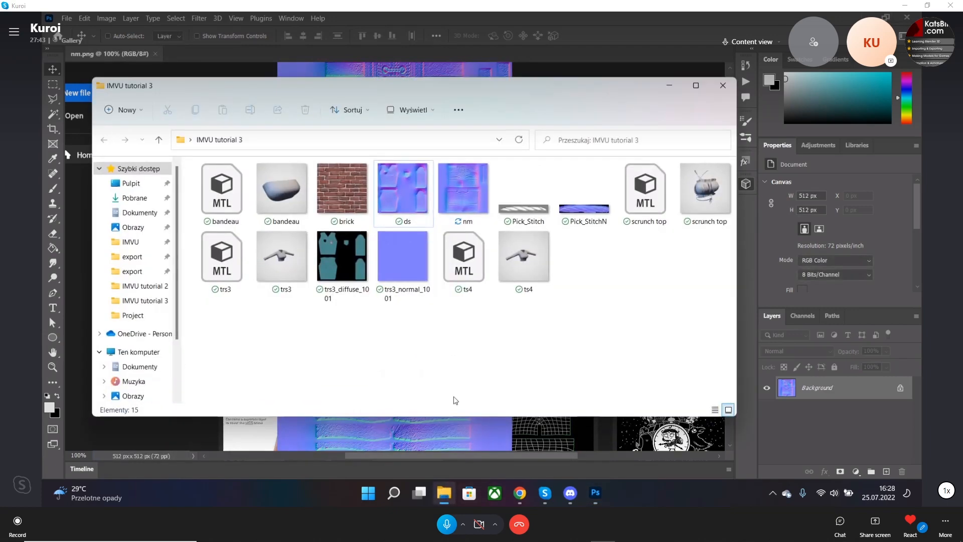
double_click(463, 189)
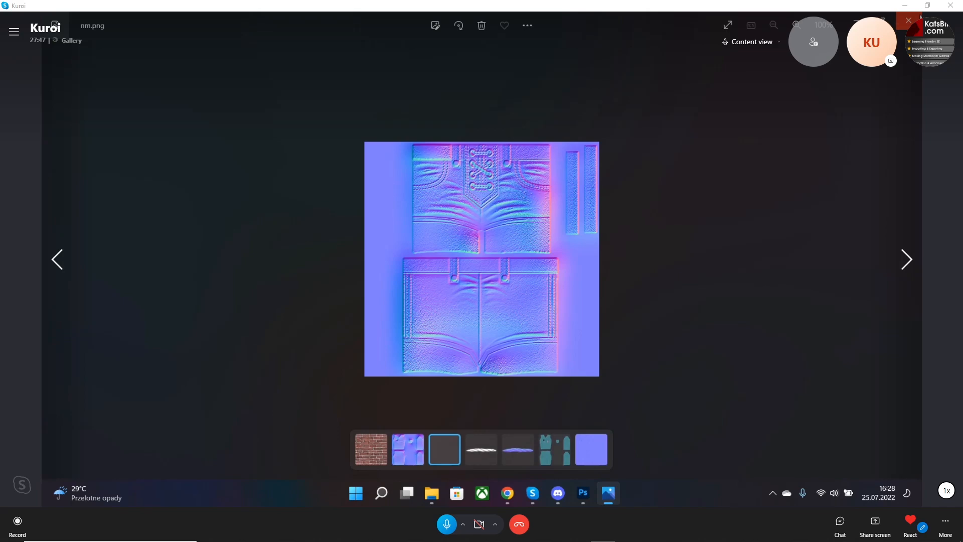
left_click(908, 20)
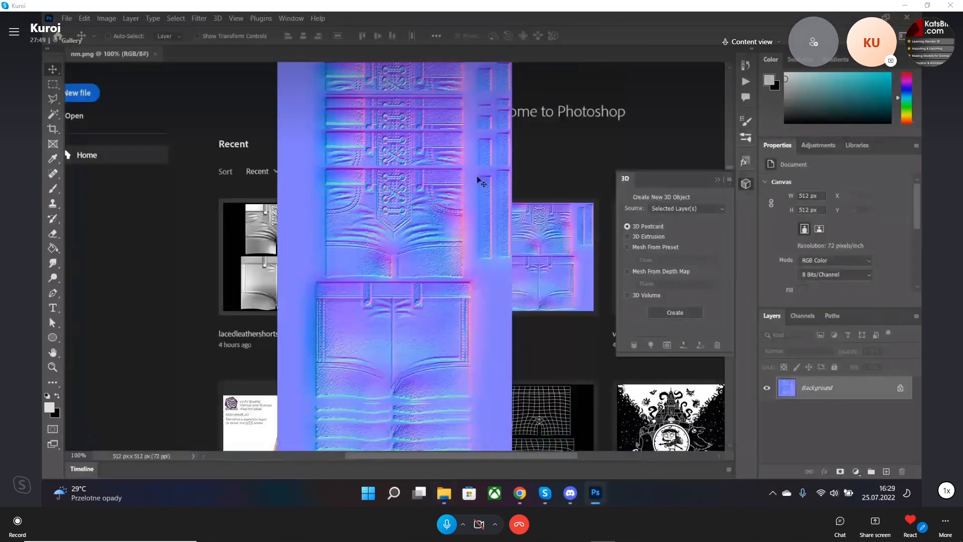
Examine how the canvas redraws the nm.png normal map while moving up and down the image.
scroll(474, 183, "down", 2)
scroll(441, 239, "up", 3)
scroll(424, 261, "down", 4)
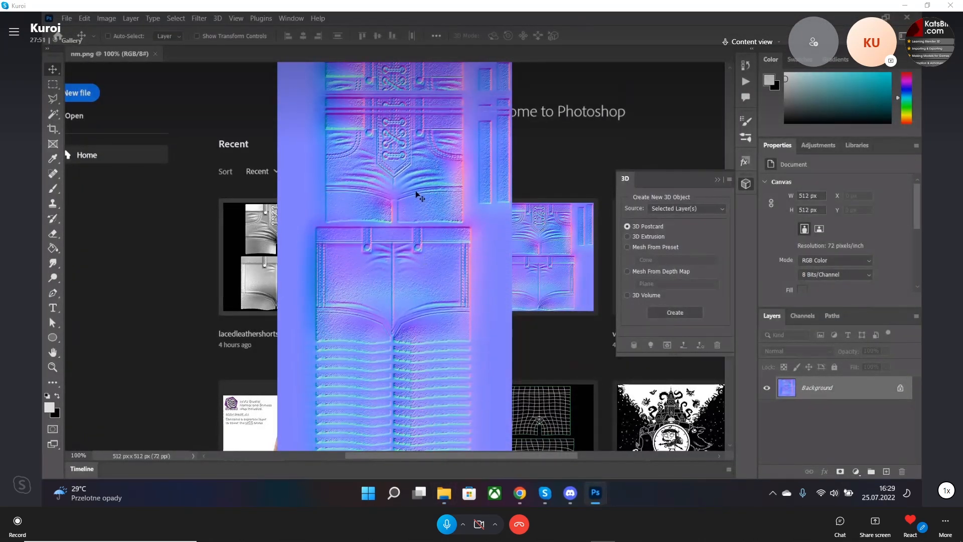
scroll(416, 195, "down", 3)
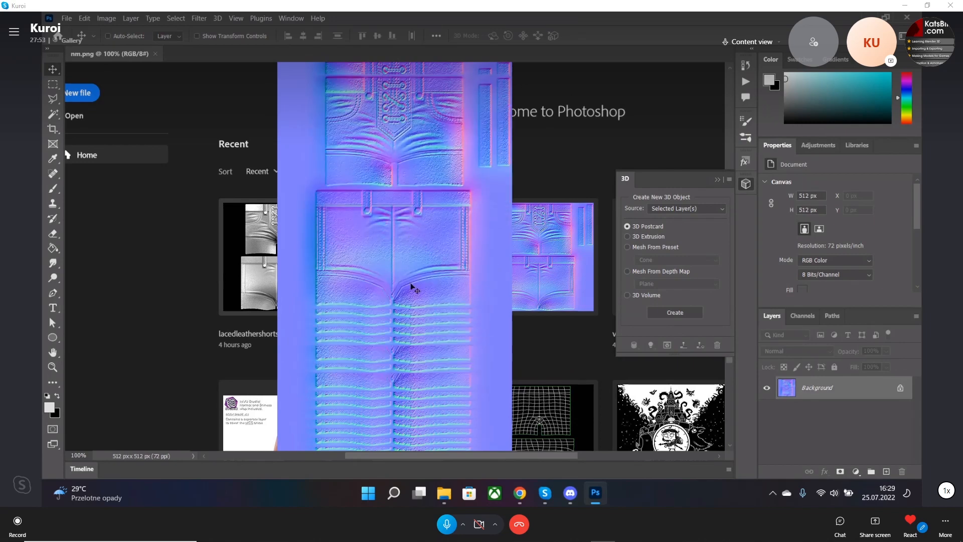
scroll(412, 286, "down", 4)
scroll(416, 260, "up", 6)
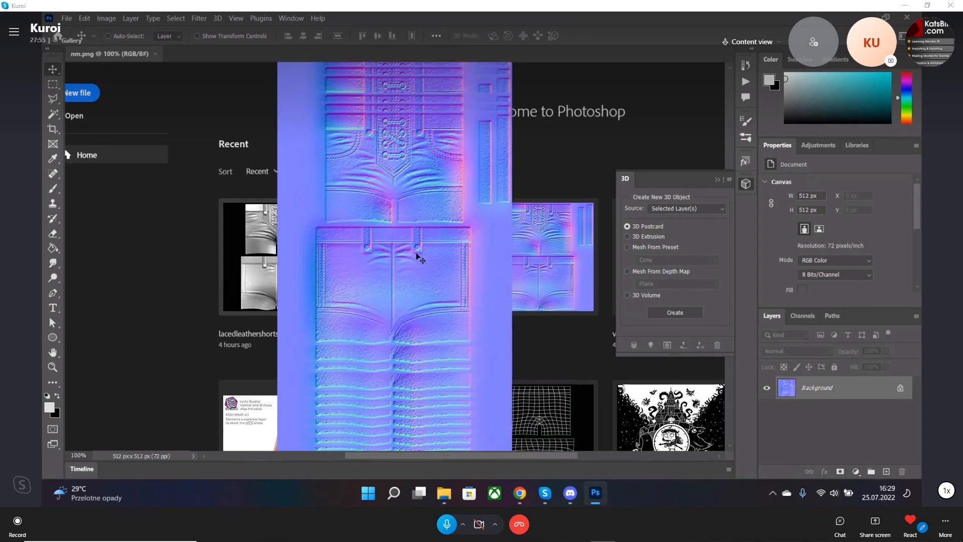
scroll(417, 257, "up", 3)
Enable Deactivate Native Canvas in the Technology Previews preferences and apply the change.
left_click(72, 20)
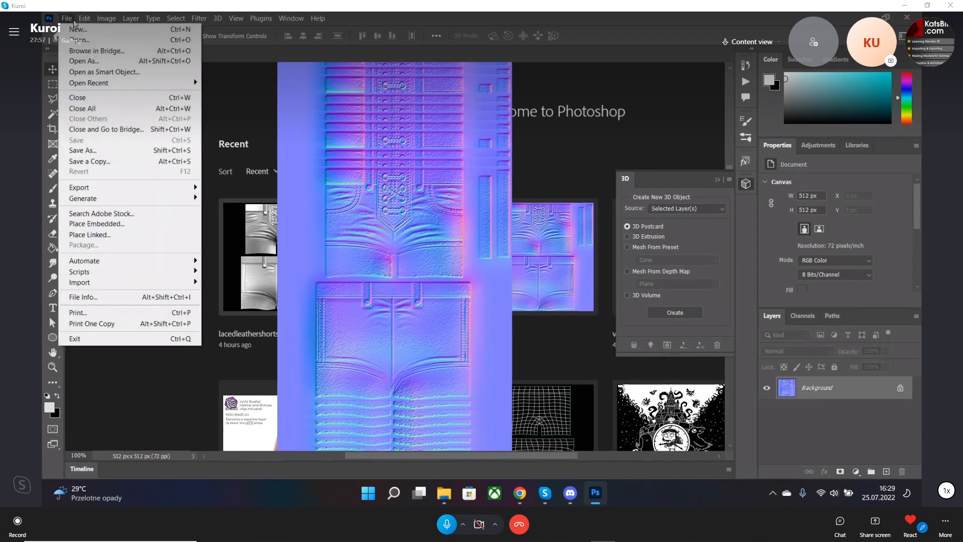
mouse_move(84, 18)
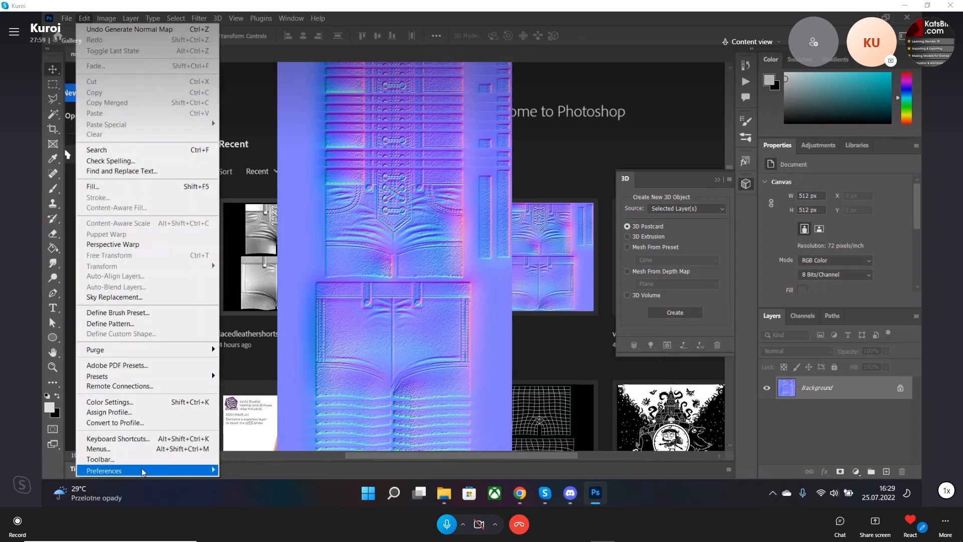
mouse_move(145, 471)
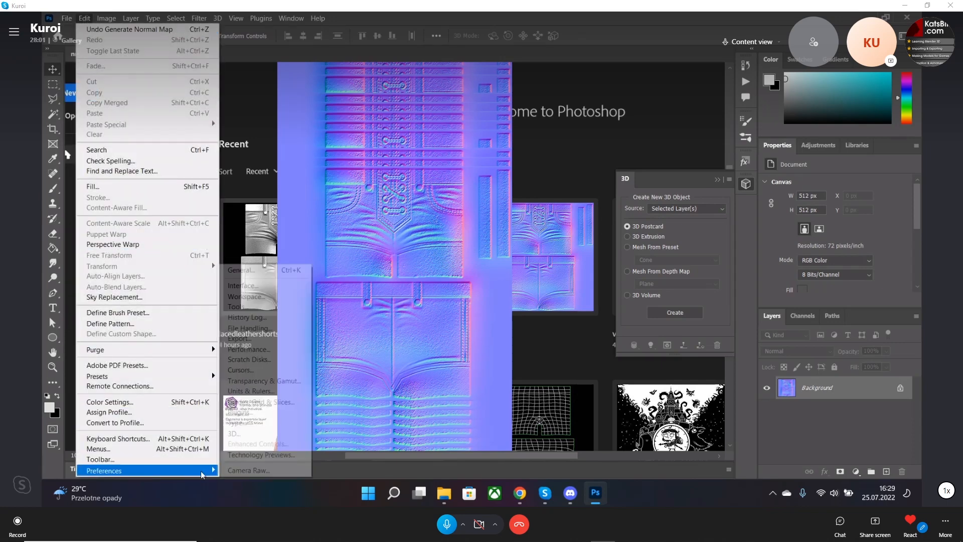
left_click(261, 454)
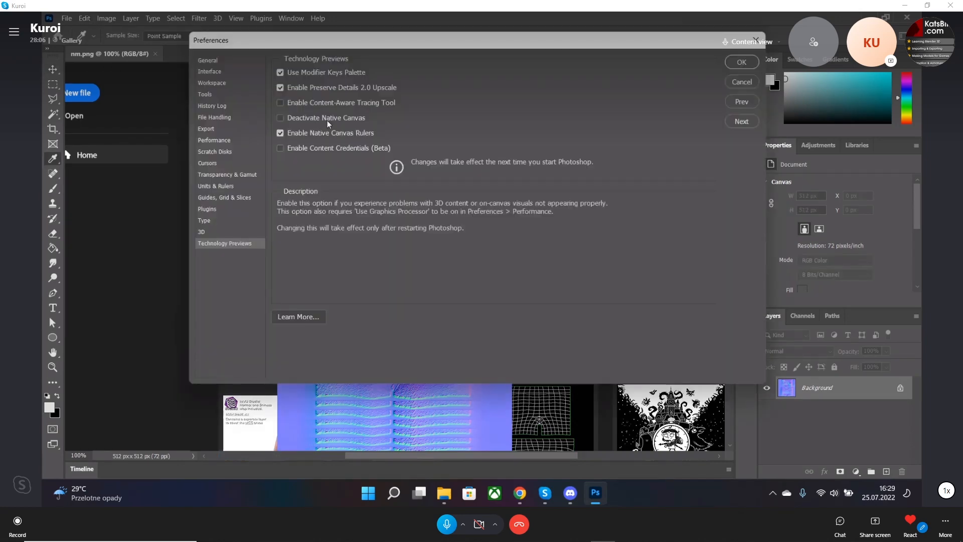
left_click(331, 121)
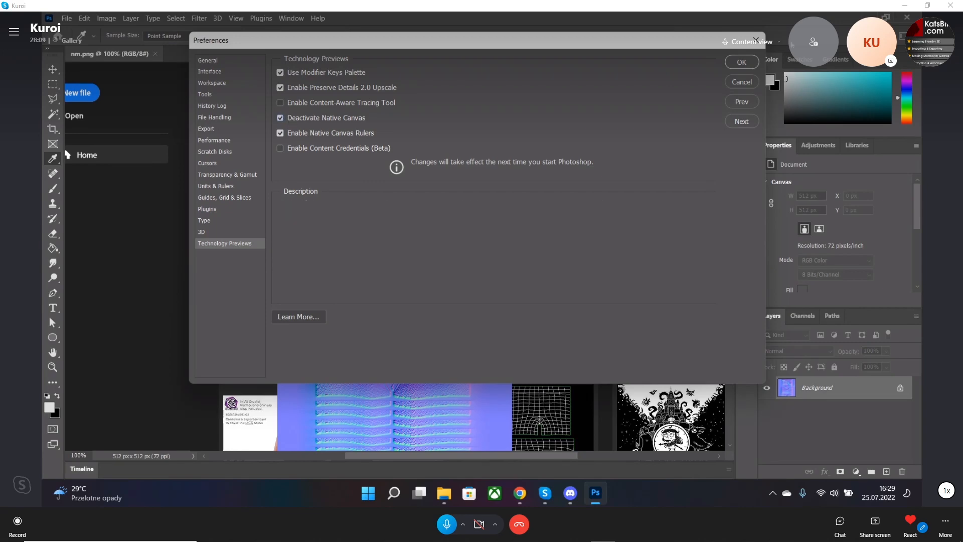
left_click(741, 63)
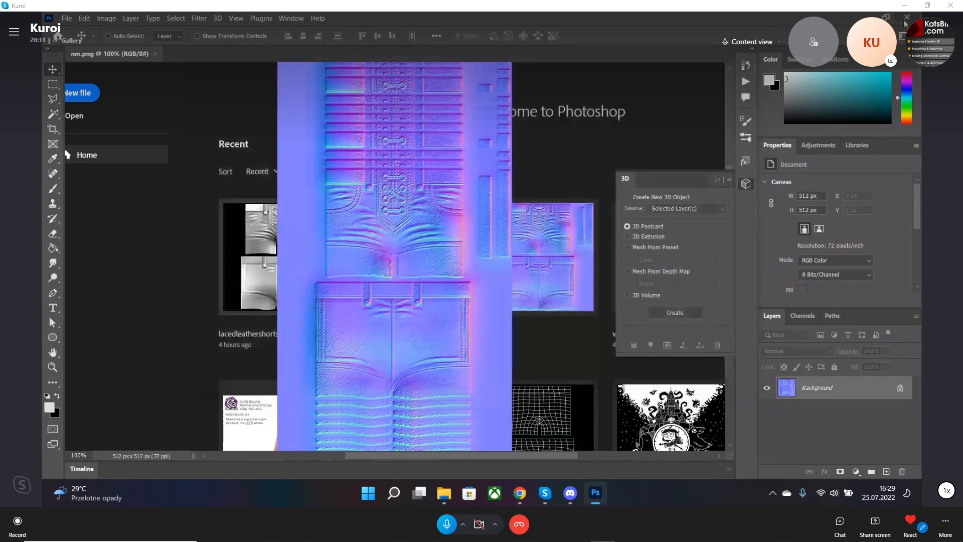
Restart Photoshop and open the recent file lacedleathershorts_txtp2.jpg.
left_click(905, 19)
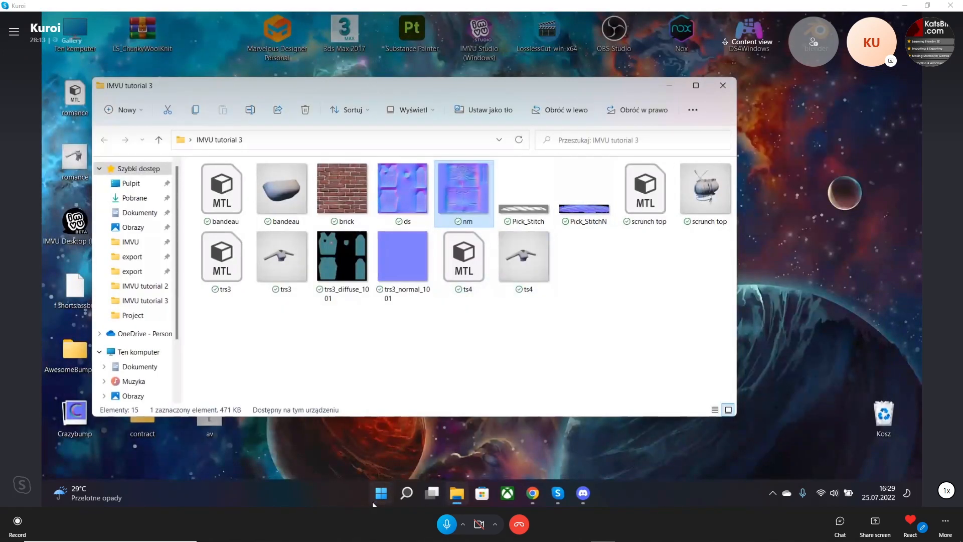
left_click(375, 498)
key("Escape")
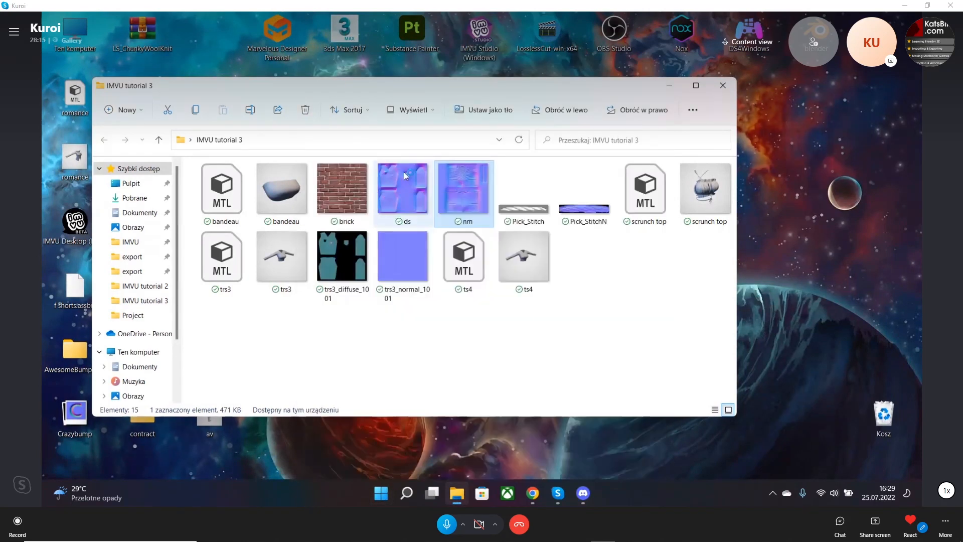
double_click(405, 175)
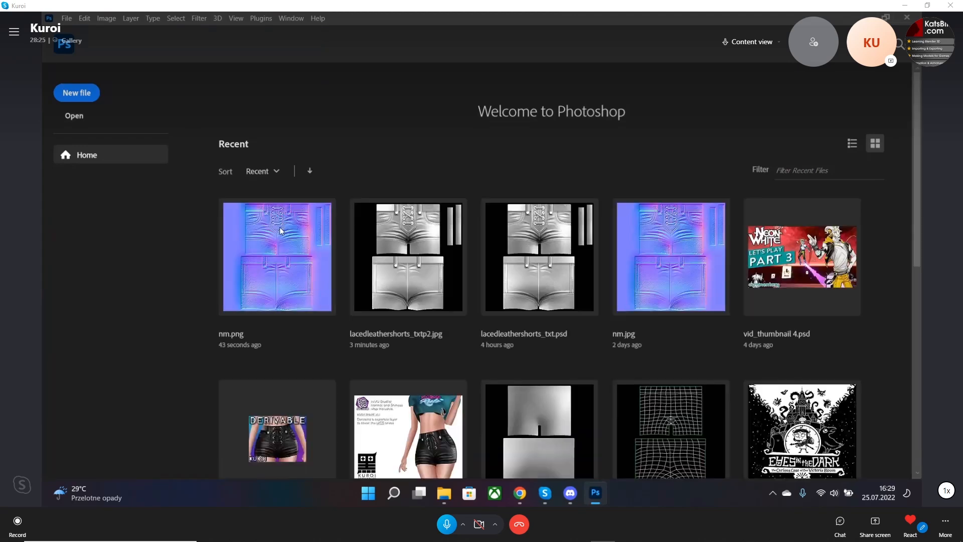
left_click(431, 244)
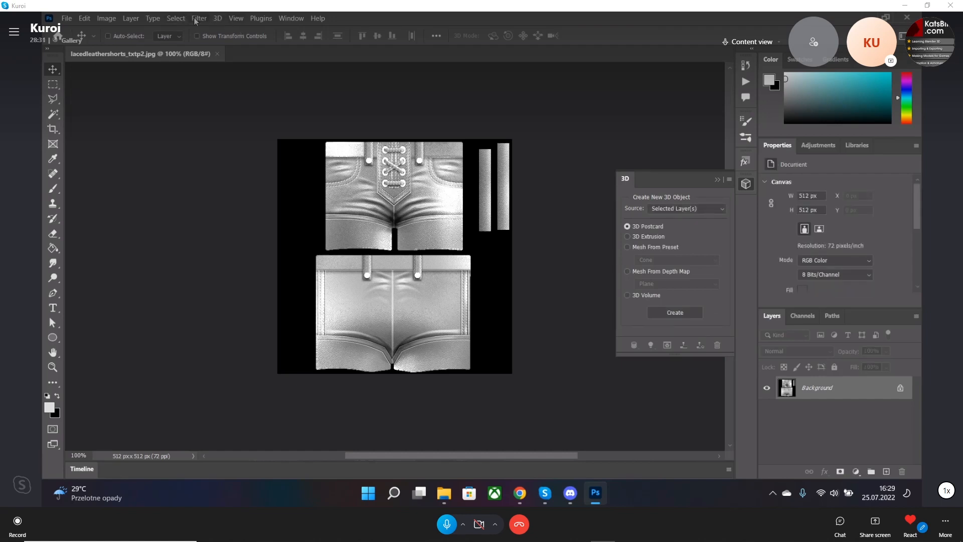
Apply the Generate Normal Map filter to the shorts texture with its preset settings.
left_click(198, 19)
mouse_move(257, 145)
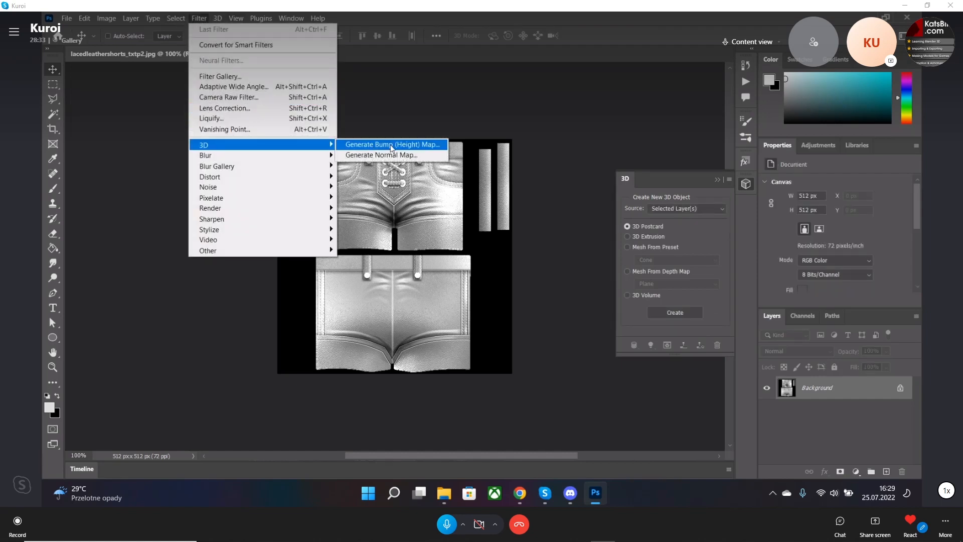
left_click(381, 155)
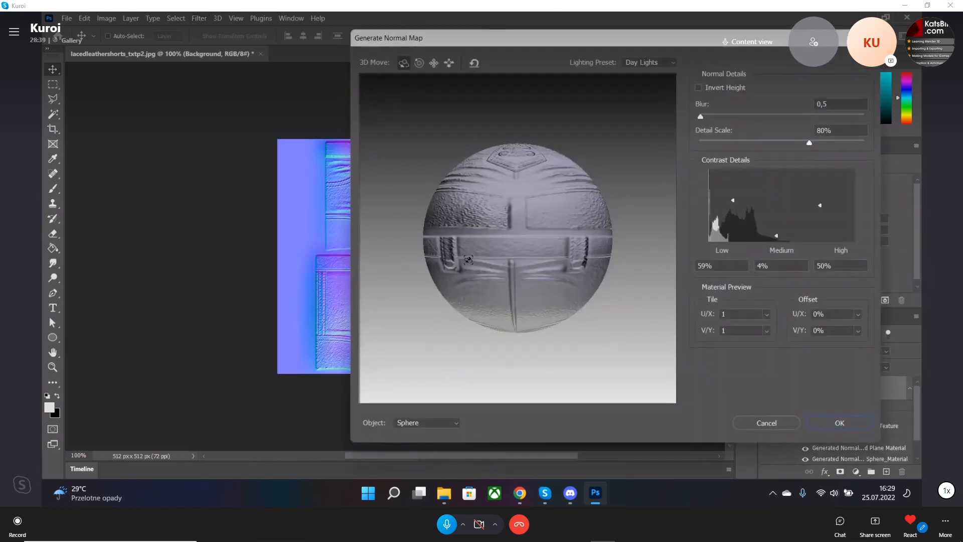
left_click_drag(763, 43, 576, 63)
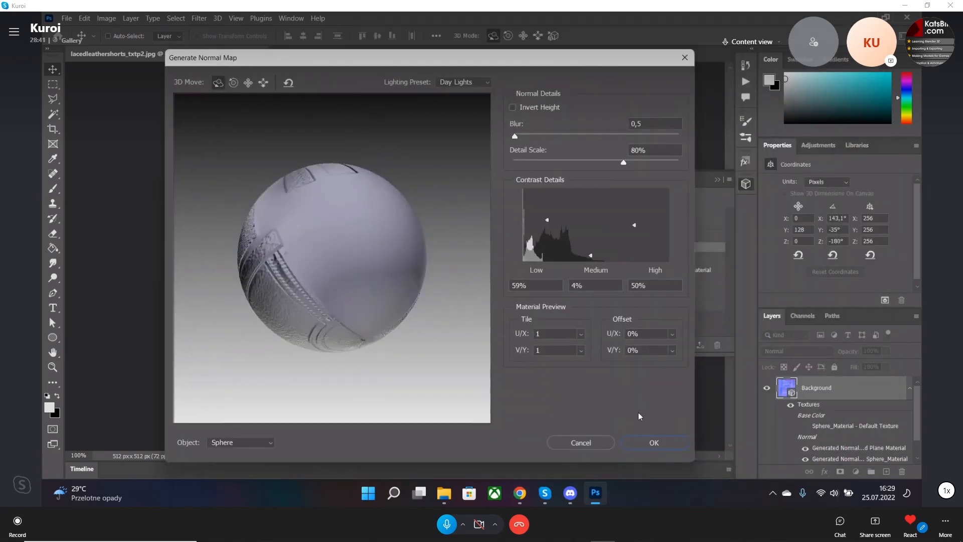
left_click(653, 443)
Collapse the floating 3D panel and examine how the generated normal map redraws while moving around the canvas.
scroll(458, 237, "down", 3)
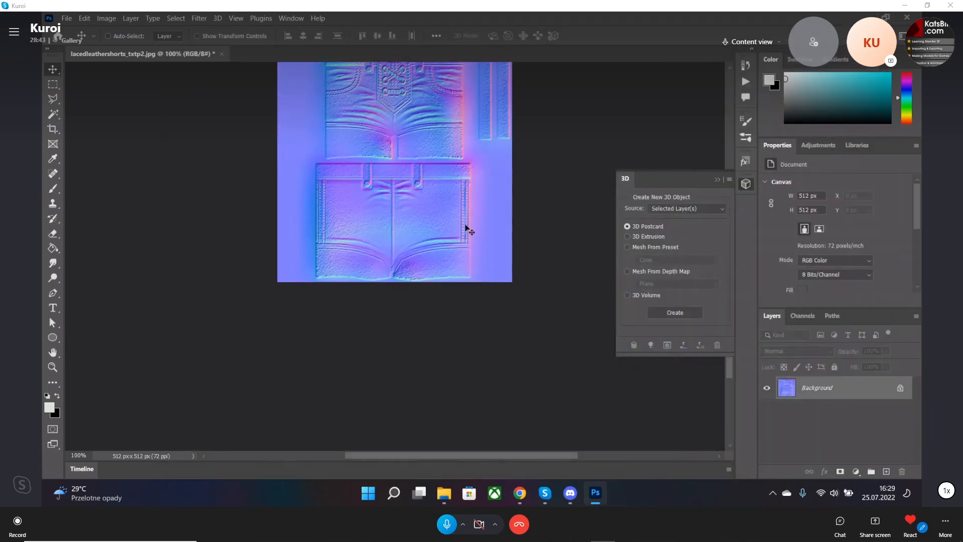
scroll(476, 226, "up", 4)
scroll(486, 229, "down", 3)
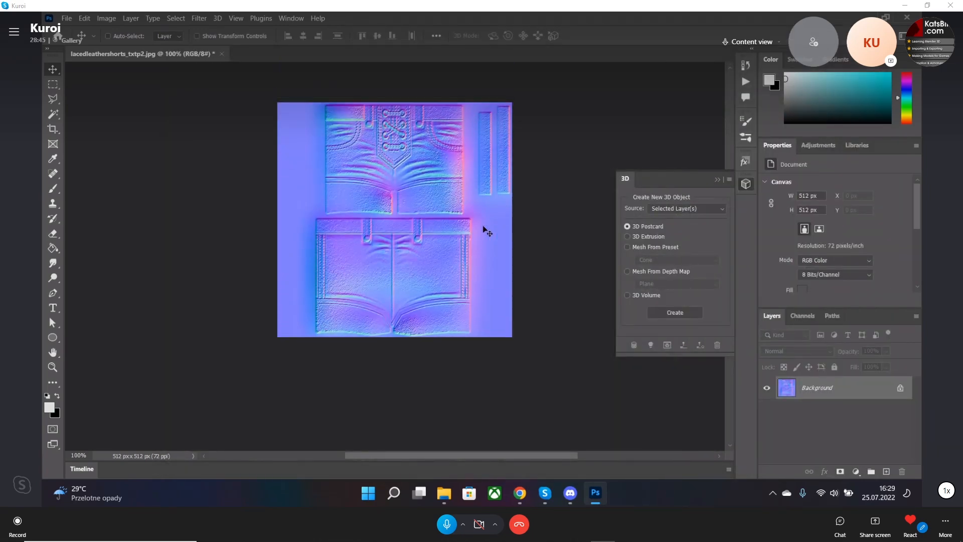
scroll(485, 230, "up", 3)
left_click(717, 179)
scroll(720, 252, "down", 4)
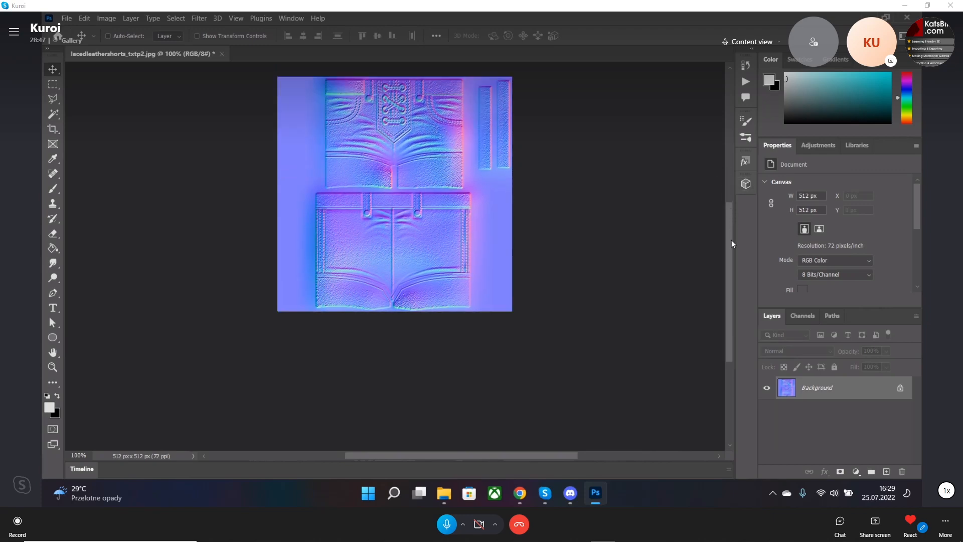
scroll(717, 220, "up", 2)
scroll(715, 251, "down", 2)
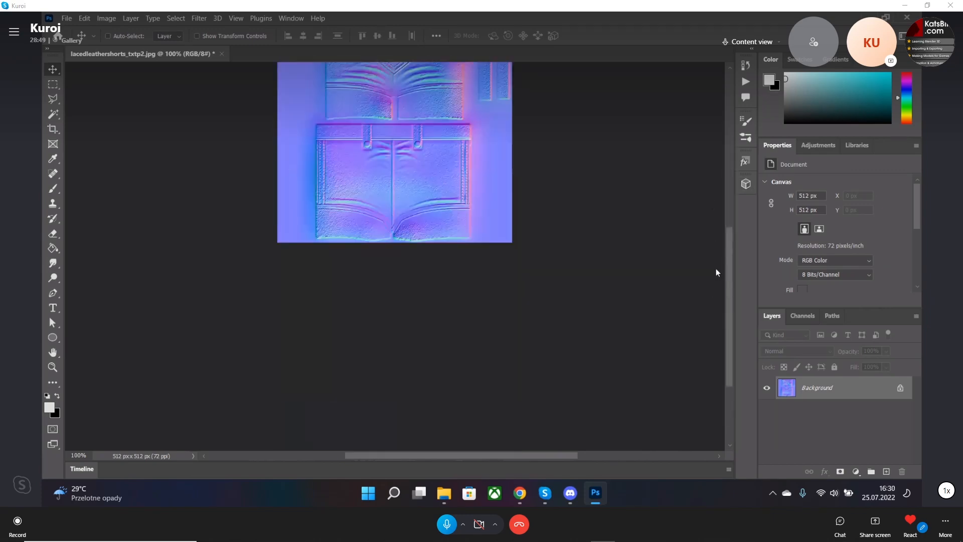
scroll(715, 251, "up", 6)
scroll(718, 180, "down", 4)
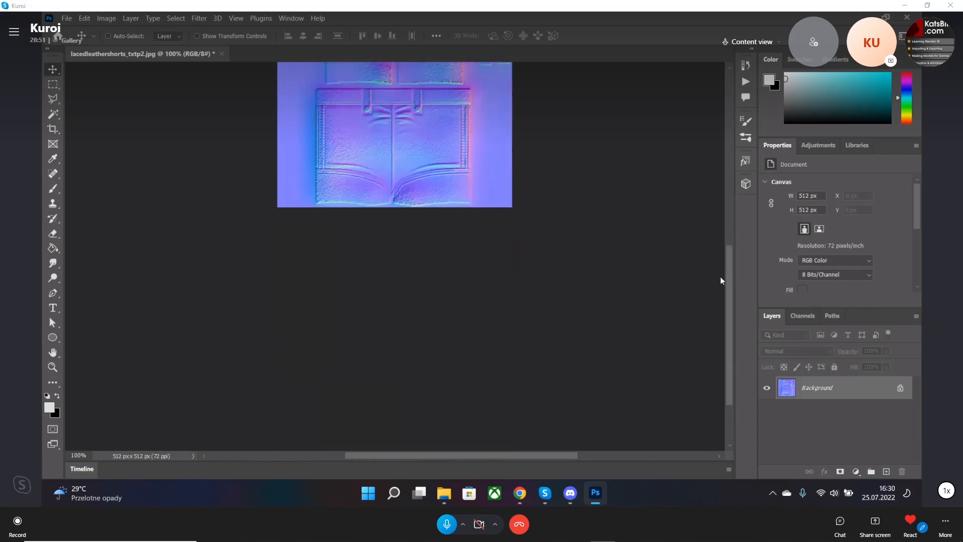
scroll(720, 241, "up", 3)
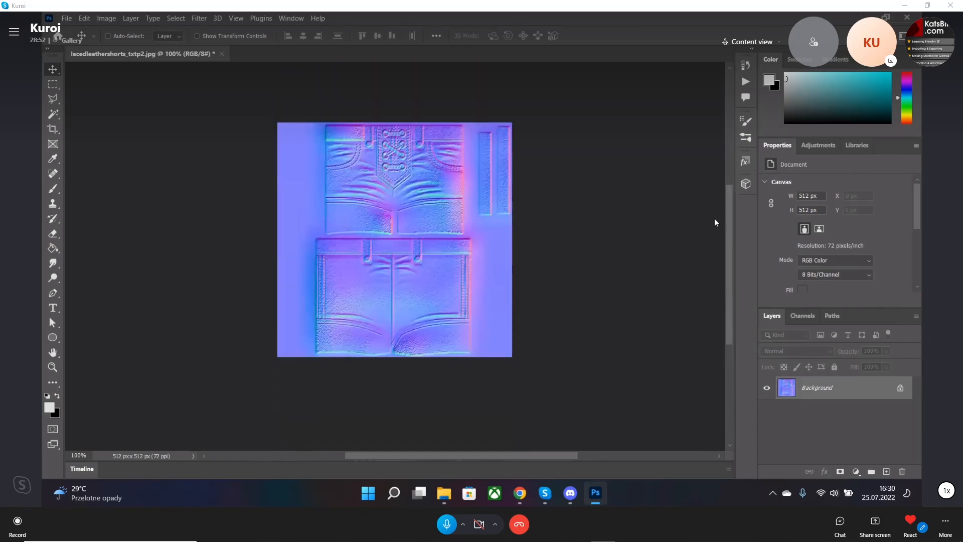
Review the Deactivate Native Canvas option in the Technology Previews preferences and leave without changing anything.
left_click(83, 20)
mouse_move(121, 476)
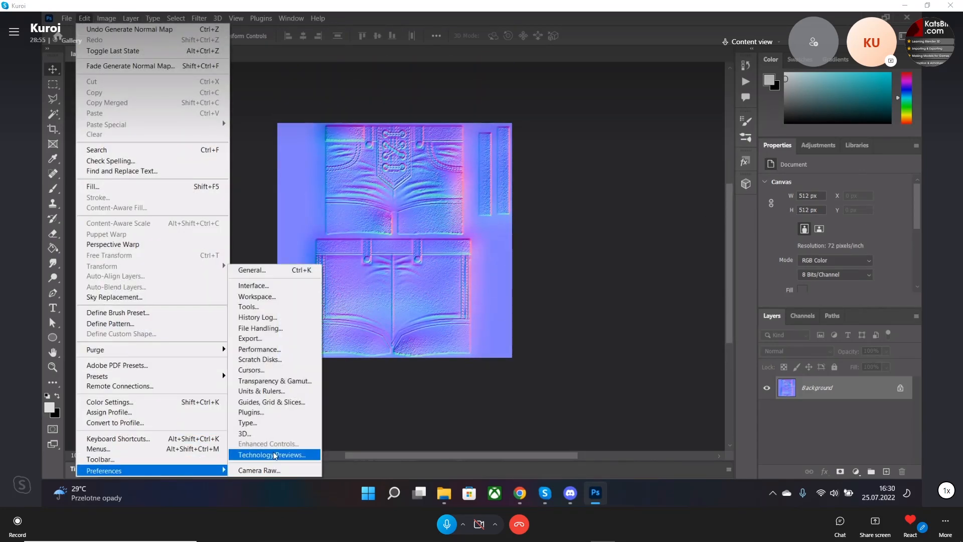
left_click(276, 455)
mouse_move(292, 121)
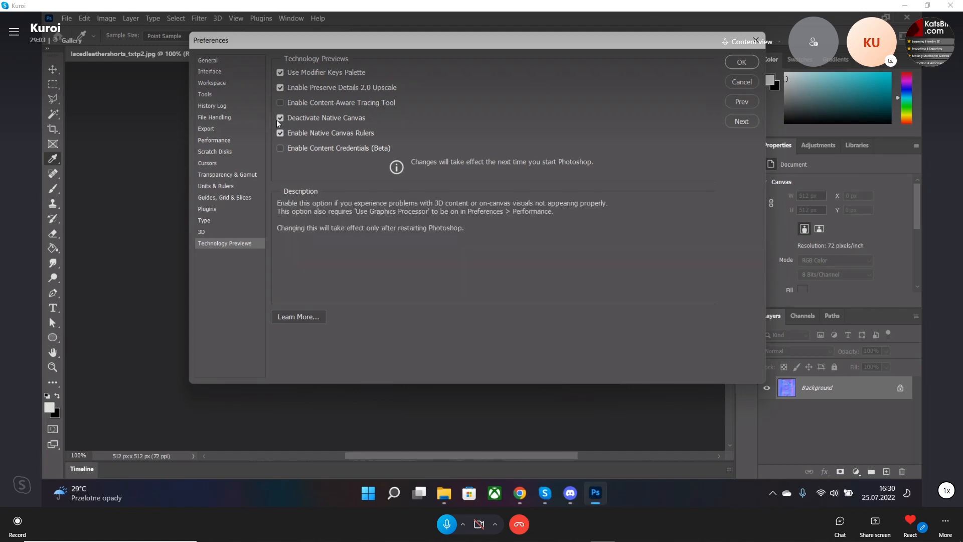
left_click(750, 79)
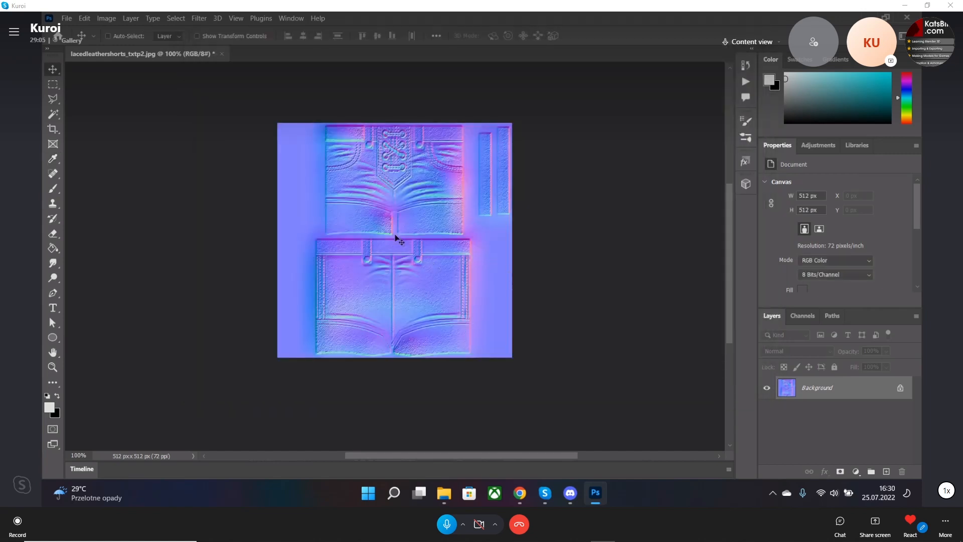
Close lacedleathershorts_txtp2.jpg without saving, quit Photoshop and close the IMVU tutorial 3 folder window.
scroll(720, 243, "down", 3)
scroll(714, 204, "up", 6)
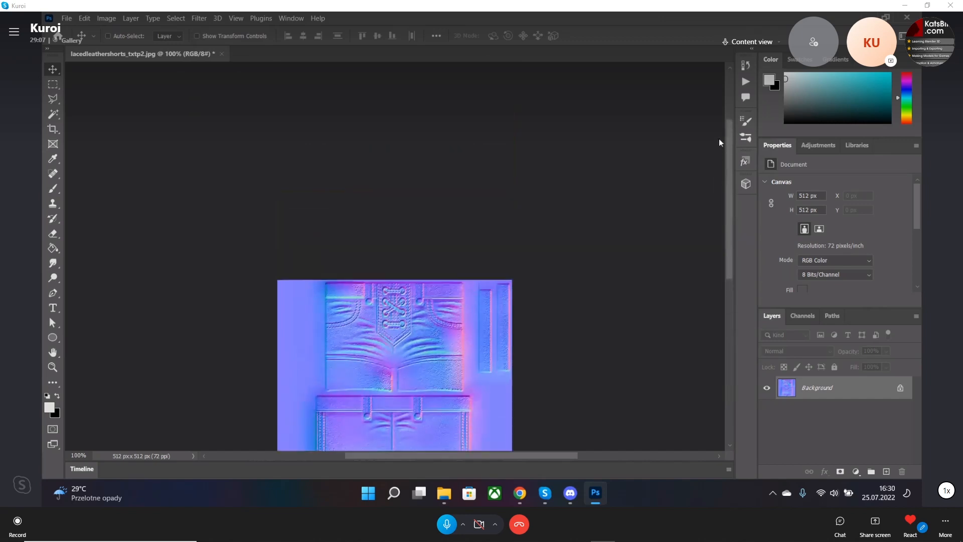
scroll(715, 209, "down", 3)
scroll(715, 210, "up", 1)
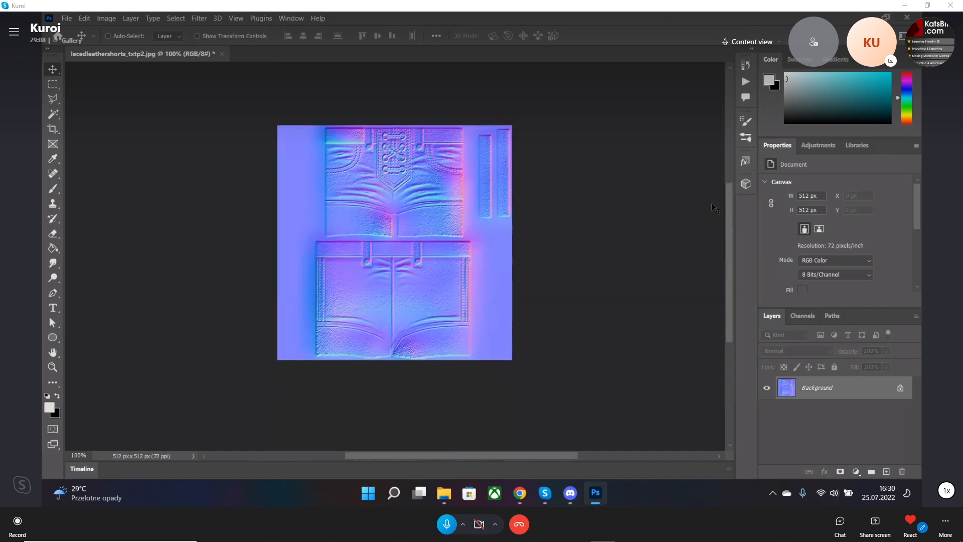
left_click(222, 53)
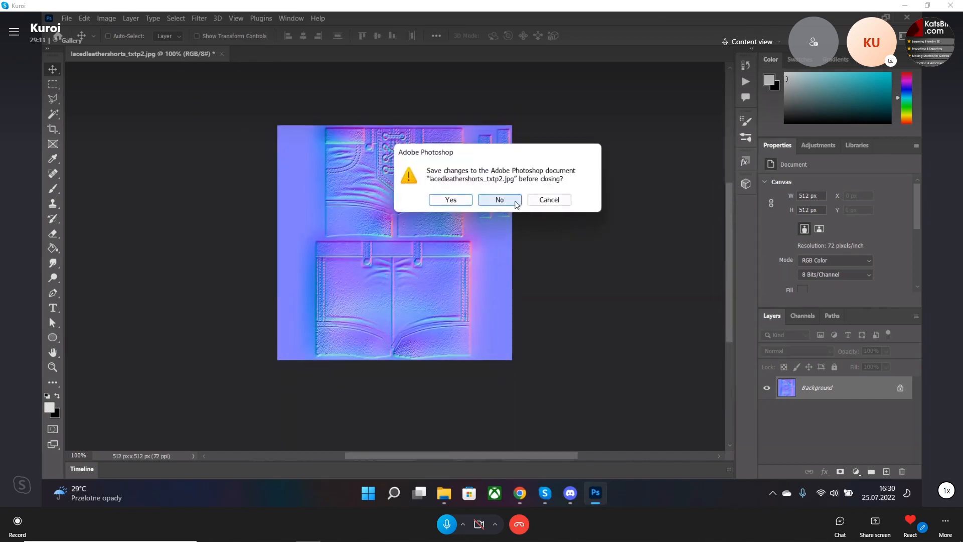
left_click(514, 201)
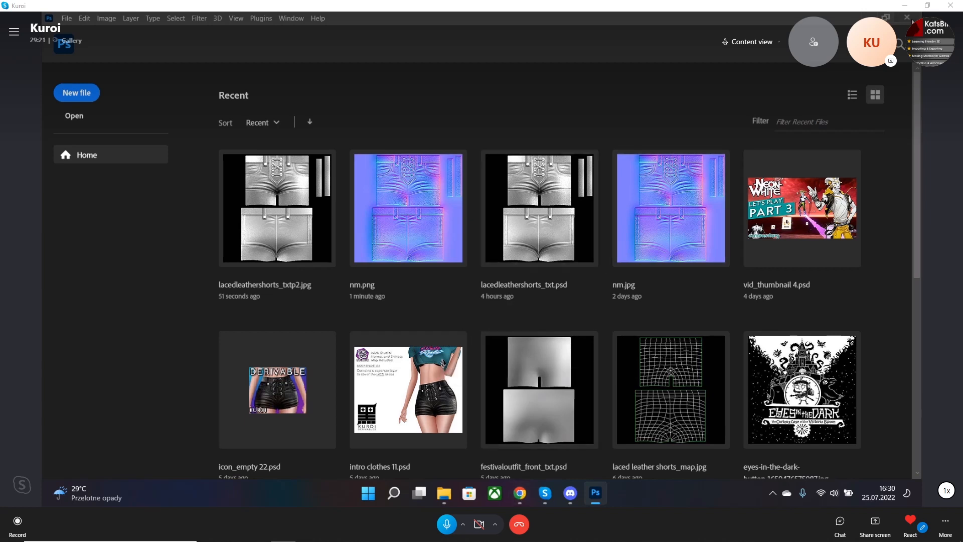
left_click(907, 18)
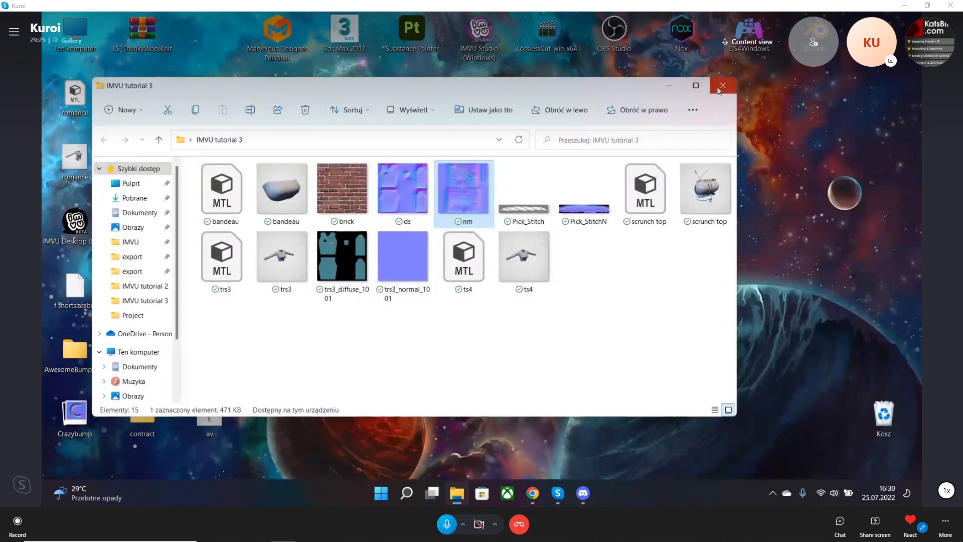
left_click(722, 86)
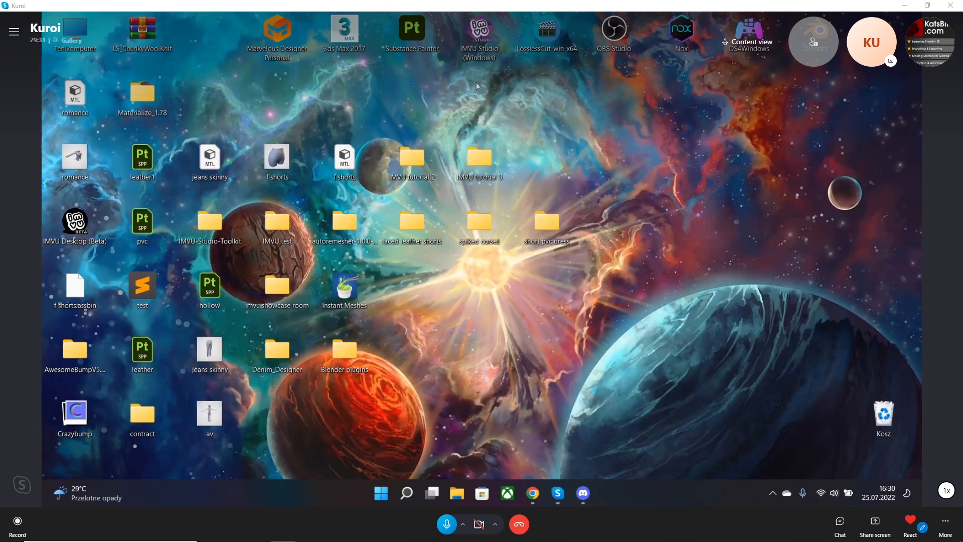
Launch Substance 3D Painter and create a new project from the bandeau mesh in the IMVU tutorial 3 folder, keeping the default settings.
double_click(412, 35)
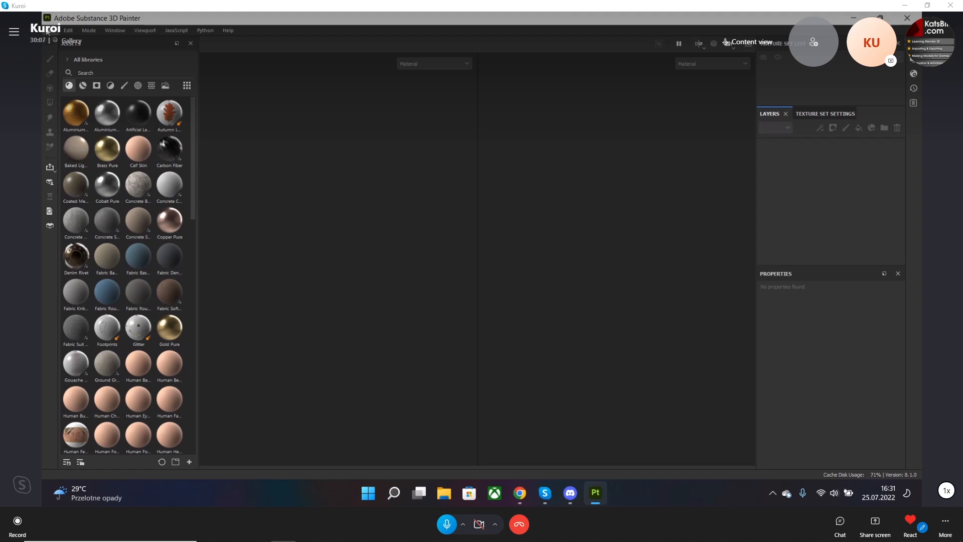
left_click(47, 31)
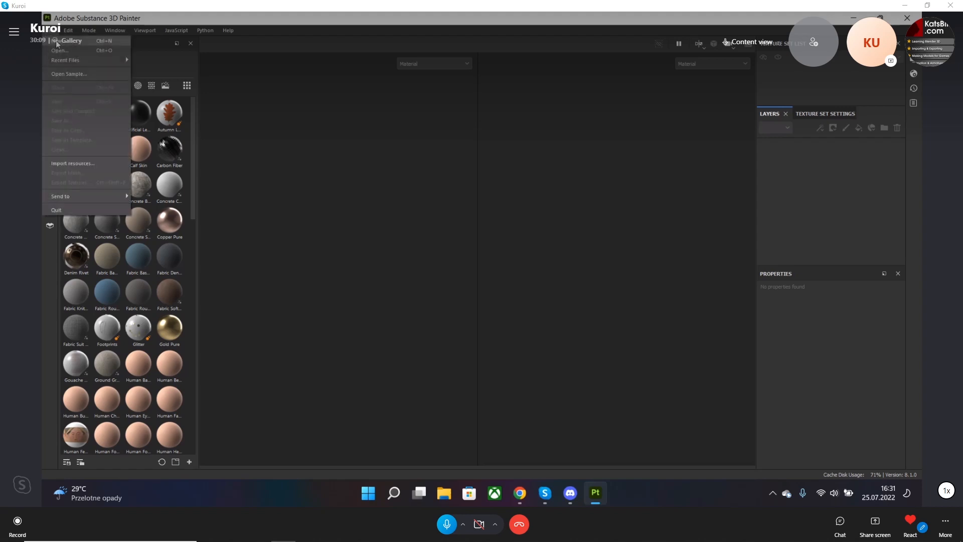
left_click(57, 42)
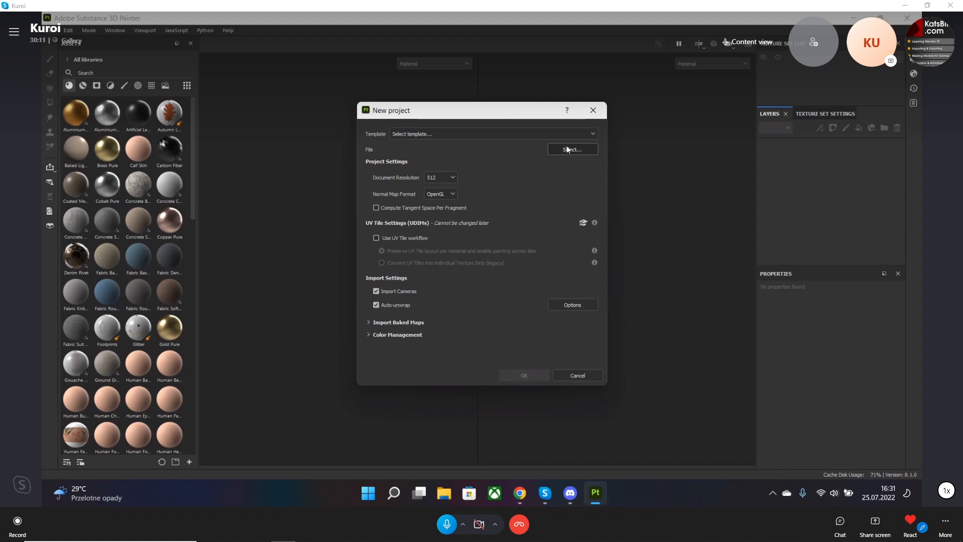
left_click(567, 149)
left_click_drag(560, 135, 461, 159)
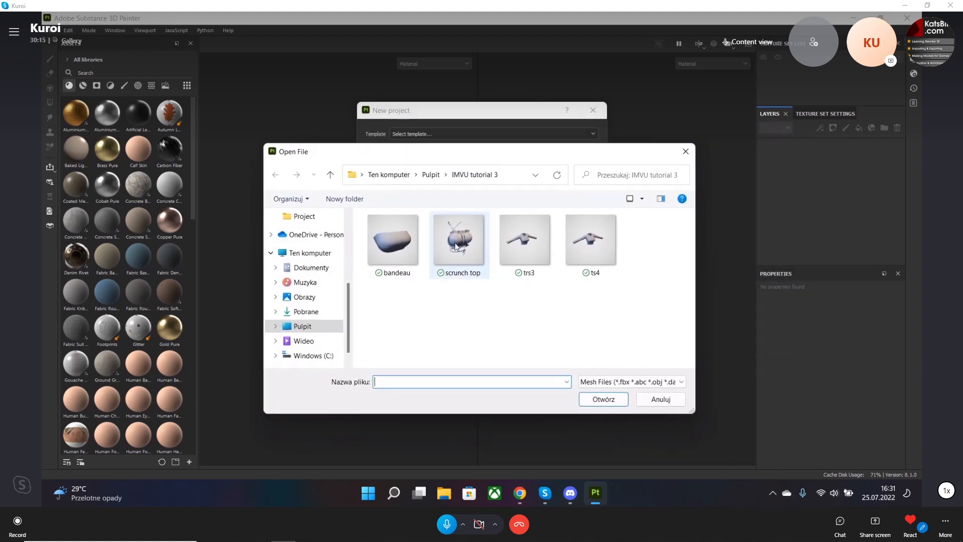
left_click(413, 246)
double_click(412, 246)
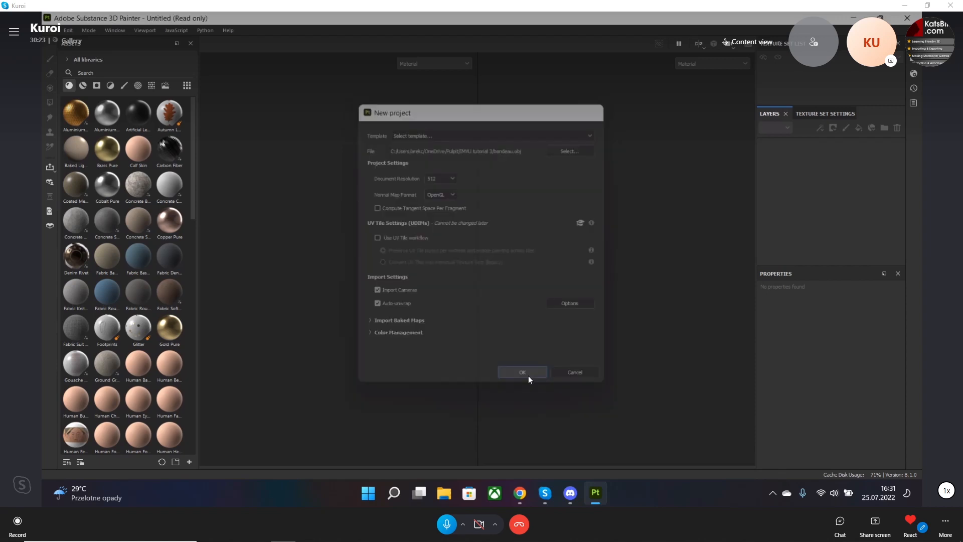
left_click(527, 375)
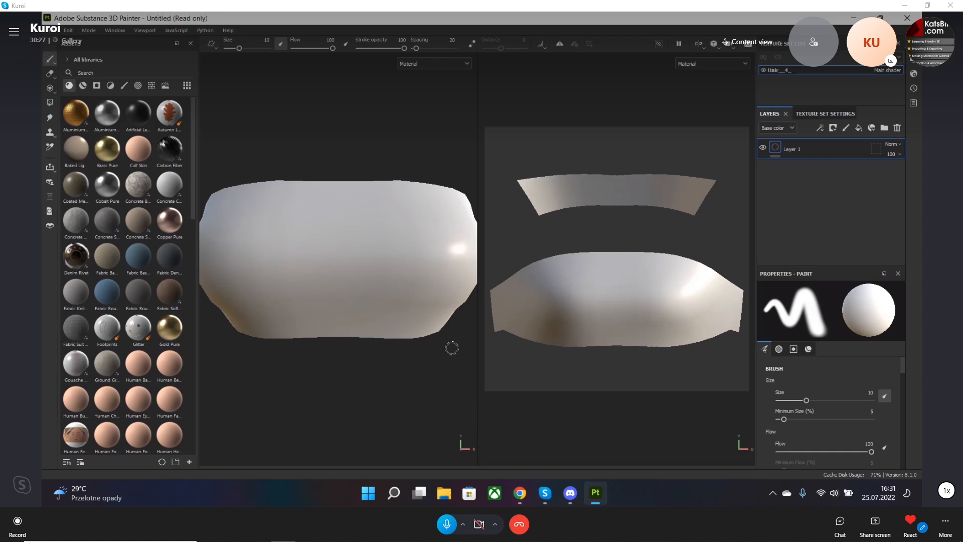
Examine the imported bandeau mesh from several angles and distances in the 3D viewport.
scroll(450, 344, "down", 2)
left_click_drag(444, 329, 345, 323, "alt")
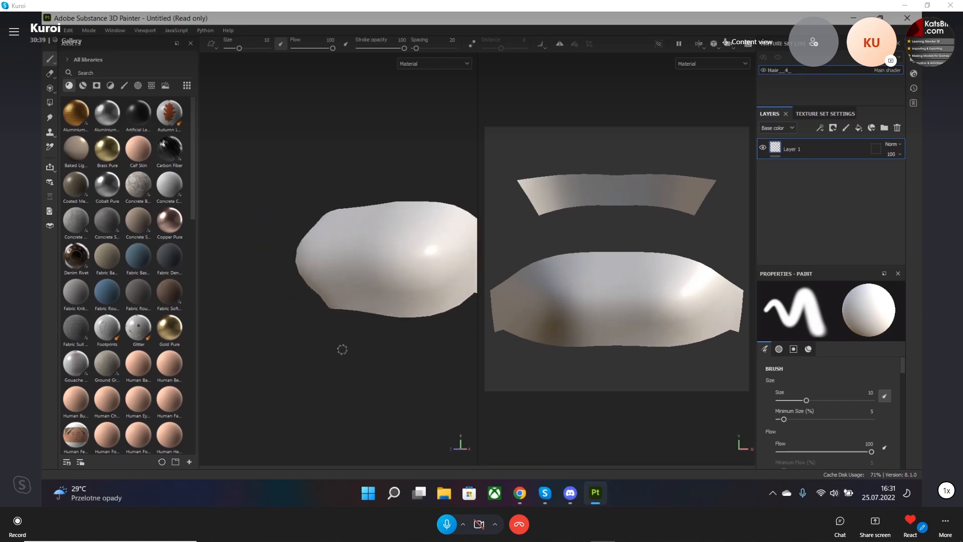
middle_click_drag(395, 344, 312, 360, "alt")
left_click_drag(312, 360, 275, 340, "alt")
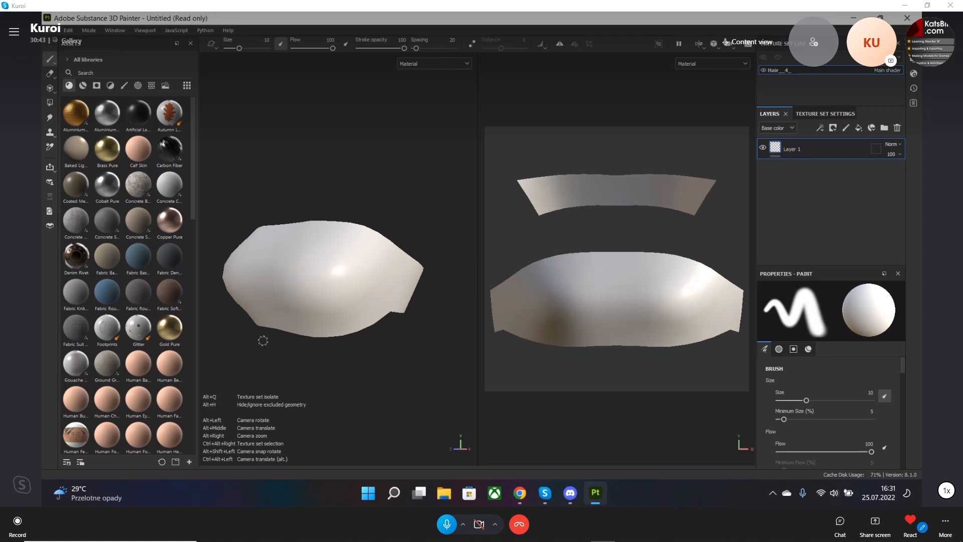
mouse_move(263, 341)
left_mouse_down("alt")
mouse_move(412, 342)
mouse_move(259, 341)
left_mouse_up("alt")
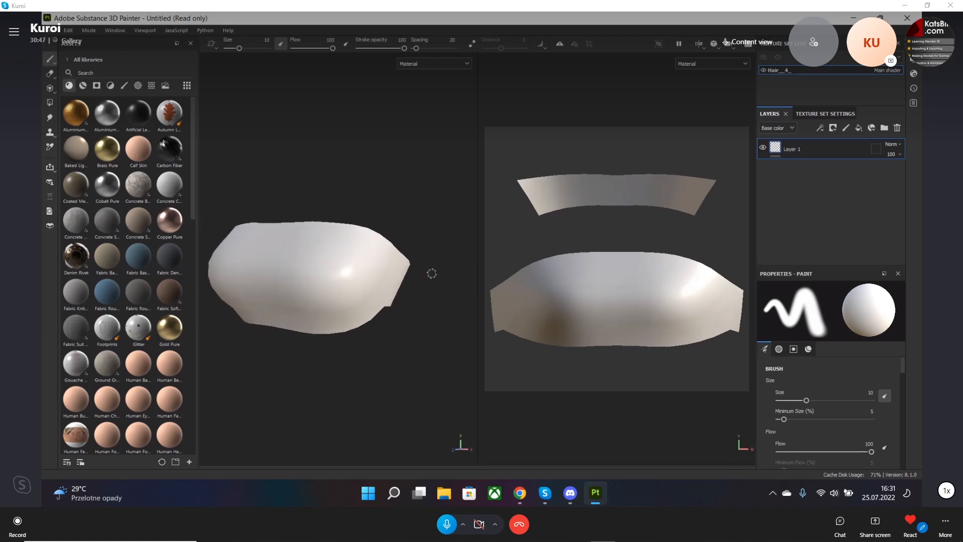
mouse_move(432, 273)
left_mouse_down("alt")
mouse_move(429, 264)
mouse_move(446, 264)
mouse_move(436, 266)
left_mouse_up("alt")
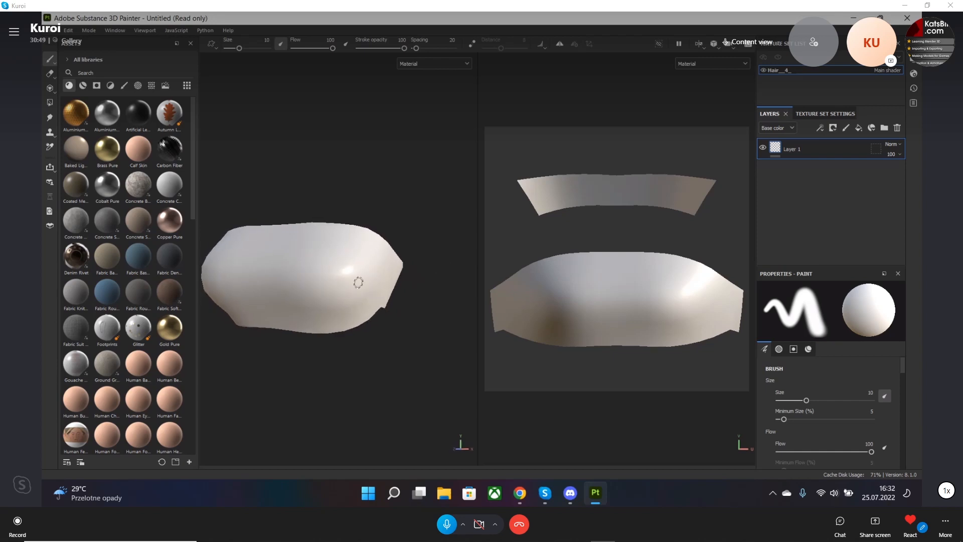
scroll(267, 258, "down", 1)
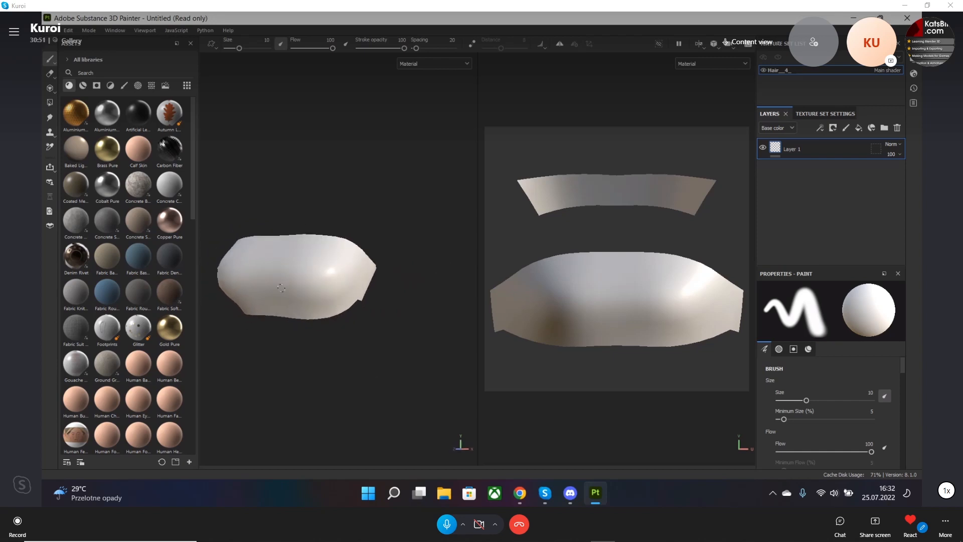
scroll(279, 284, "up", 2)
mouse_move(270, 361)
left_mouse_down("alt")
mouse_move(302, 360)
mouse_move(262, 366)
left_mouse_up("alt")
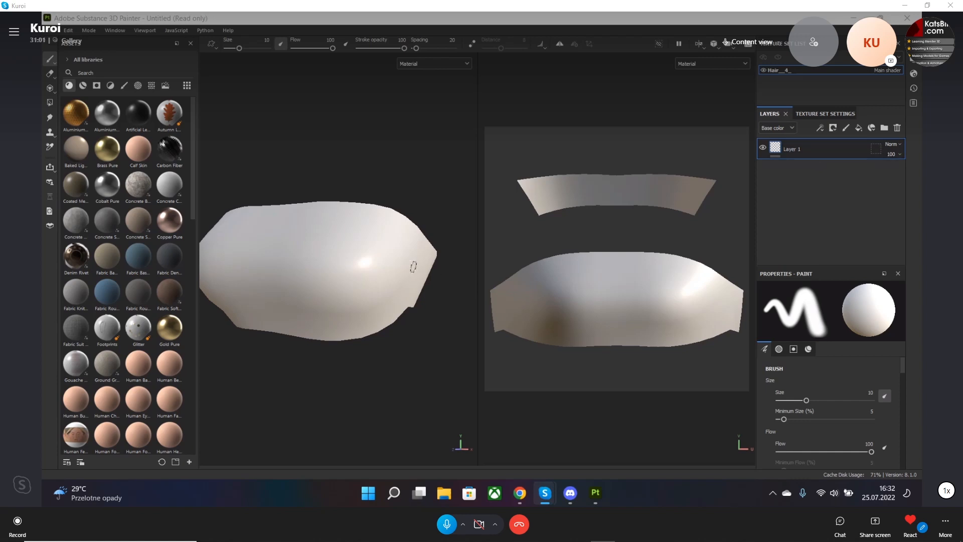
Look over the material library, the bandeau mesh, the texture set settings and the layer stack.
mouse_move(191, 182)
left_mouse_down()
mouse_move(199, 294)
mouse_move(194, 154)
left_mouse_up()
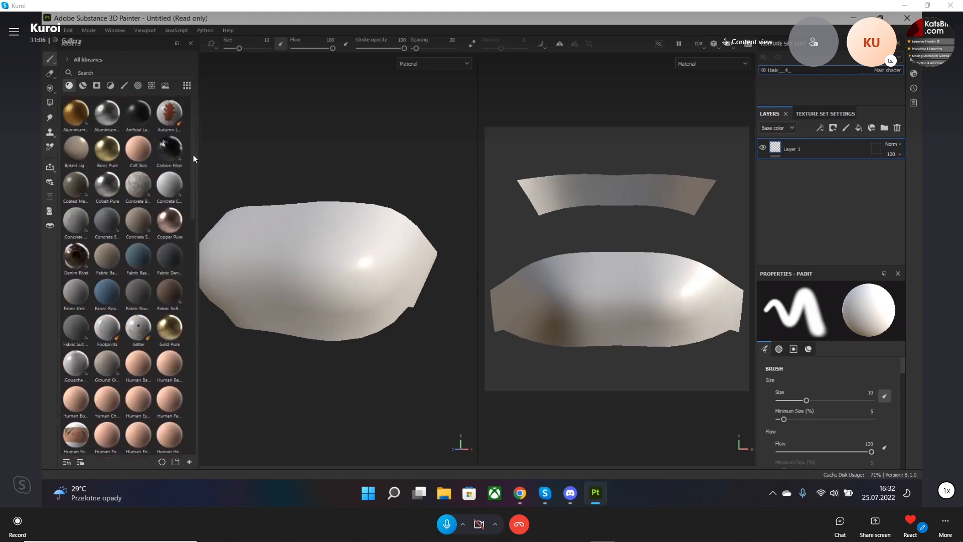
left_click(117, 70)
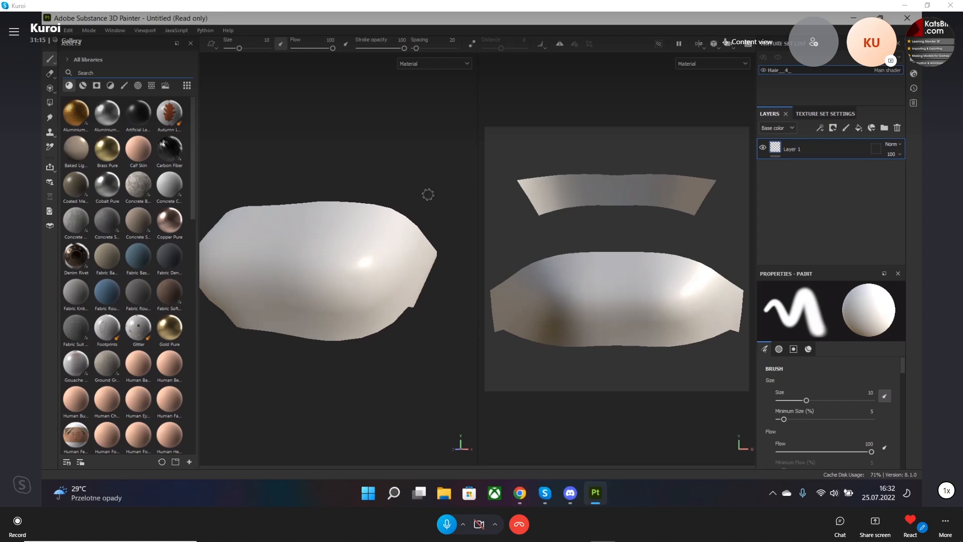
mouse_move(333, 290)
middle_mouse_down()
mouse_move(304, 287)
mouse_move(338, 292)
middle_mouse_up()
mouse_move(320, 282)
left_mouse_down("alt")
mouse_move(354, 288)
mouse_move(318, 283)
left_mouse_up("alt")
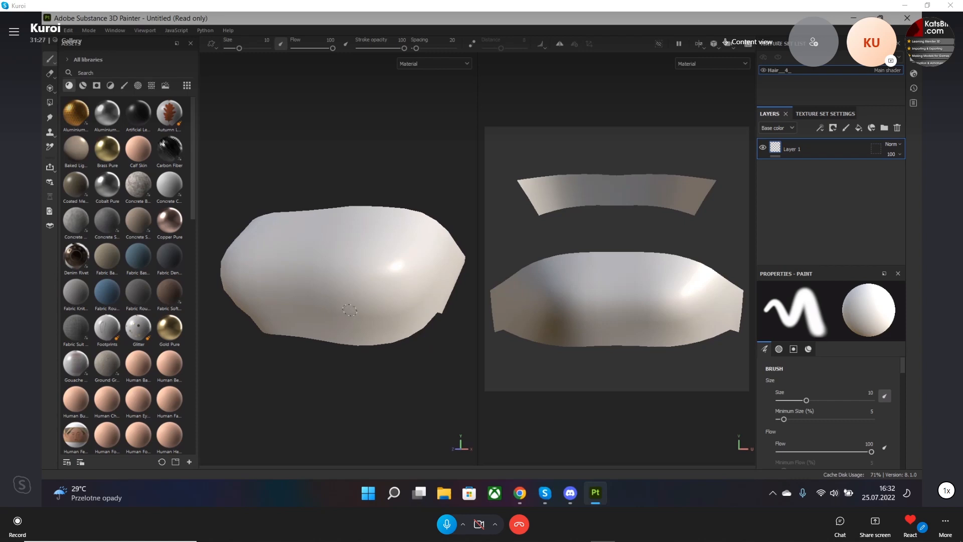
left_click_drag(439, 296, 296, 258, "alt")
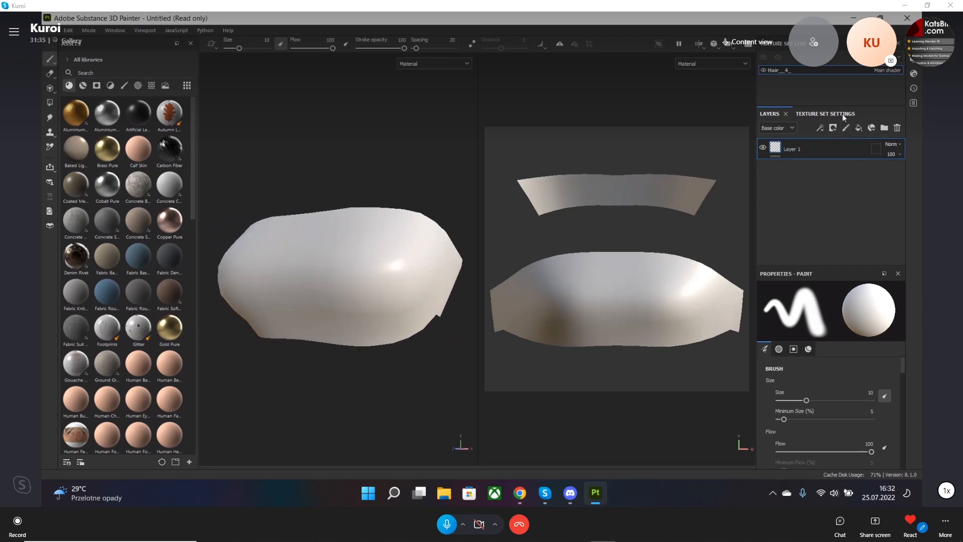
left_click(808, 114)
left_click(773, 113)
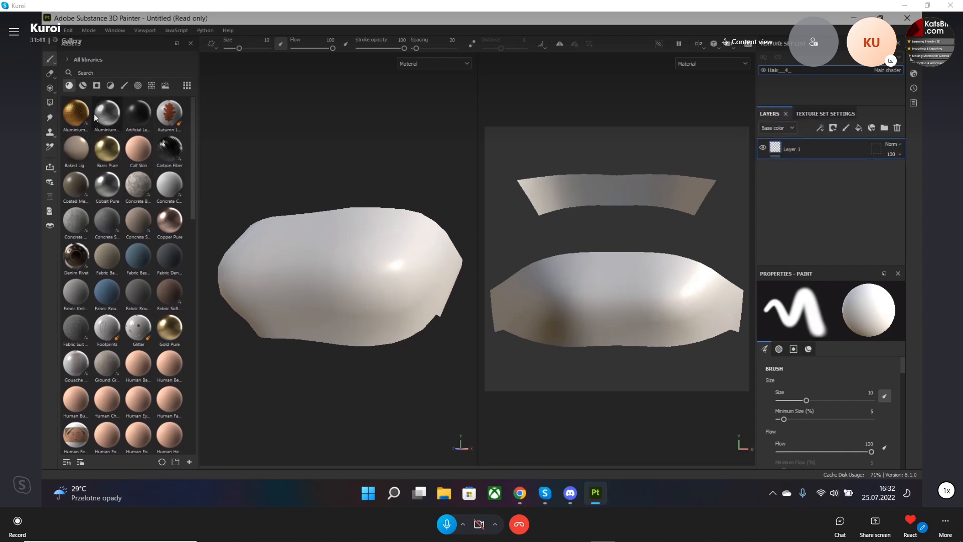
Apply the Aluminium Insulator material to the bandeau mesh and inspect it from several angles.
mouse_move(76, 113)
left_mouse_down()
mouse_move(317, 303)
mouse_move(398, 298)
mouse_move(206, 308)
mouse_move(305, 299)
left_mouse_up()
left_click_drag(333, 332, 281, 296, "alt")
scroll(388, 306, "down", 4)
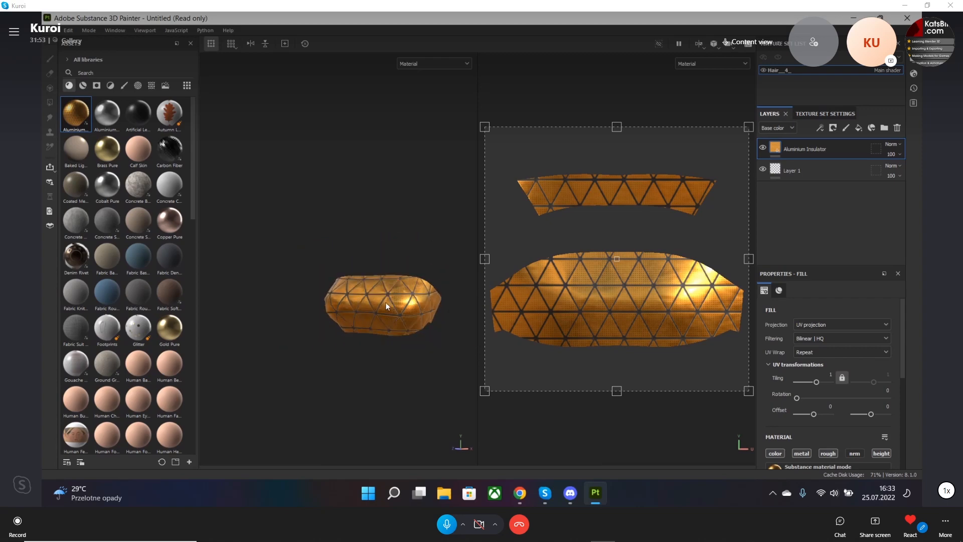
scroll(381, 300, "up", 7)
mouse_move(382, 308)
left_mouse_down("alt")
mouse_move(307, 312)
mouse_move(394, 312)
left_mouse_up("alt")
scroll(392, 317, "down", 3)
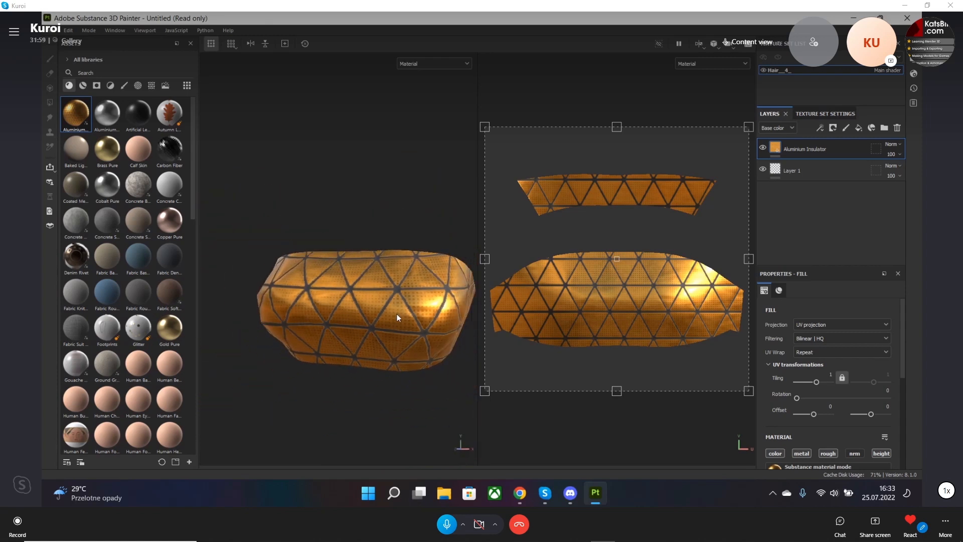
middle_click_drag(396, 312, 371, 314)
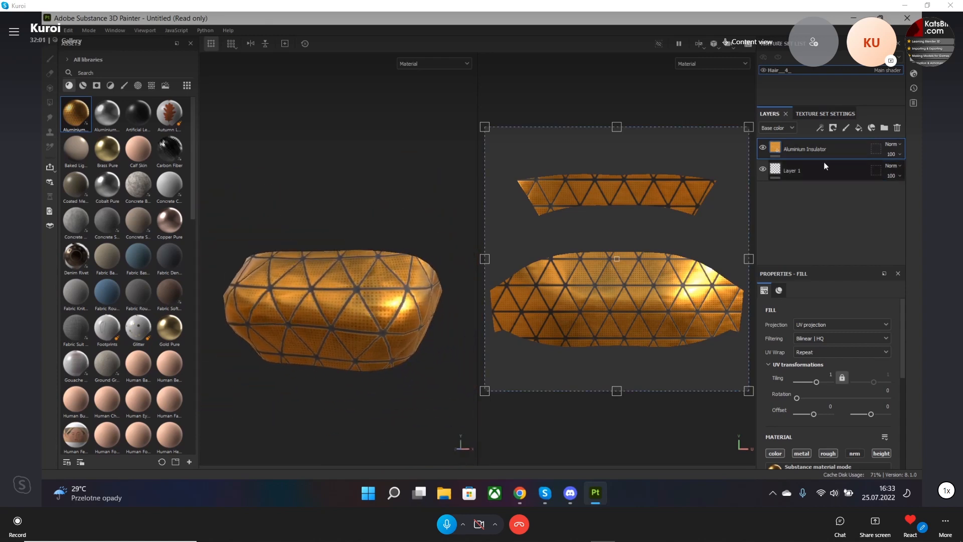
Add a fill layer above the Aluminium Insulator layer and bring up its mask and effect options.
left_click(859, 127)
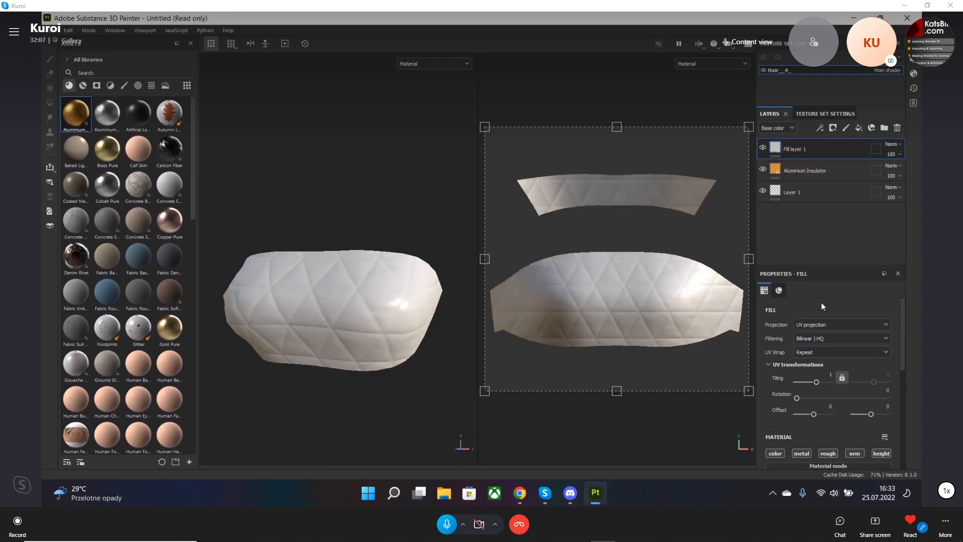
right_click(840, 153)
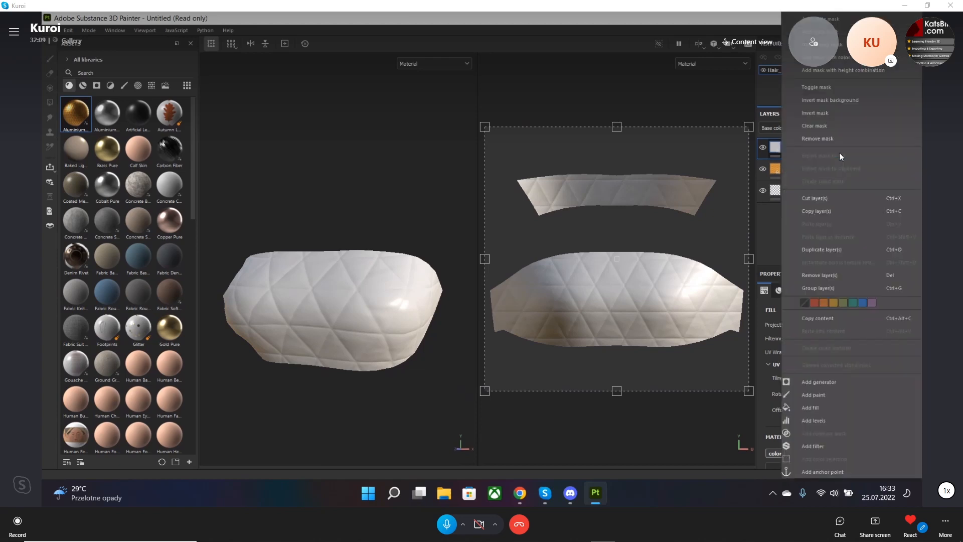
left_click(723, 24)
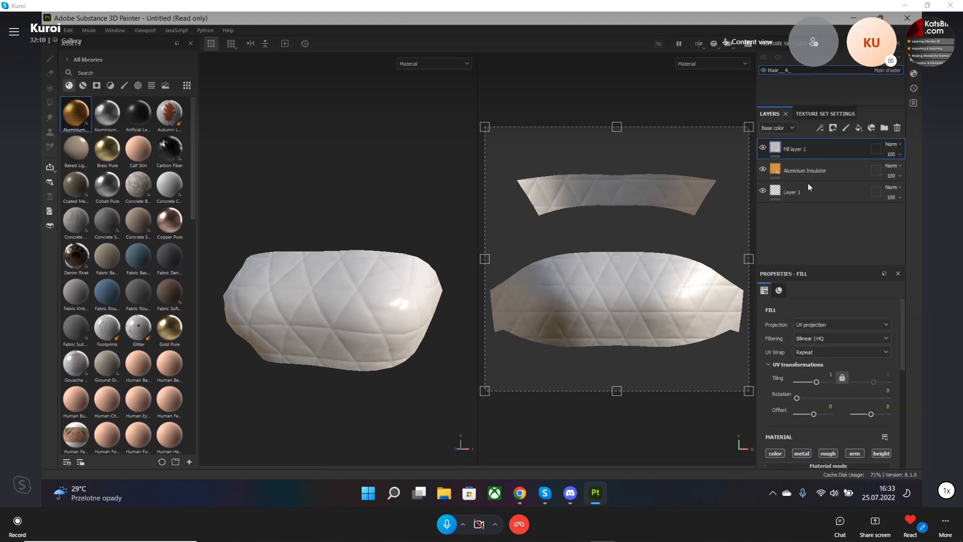
right_click(815, 152)
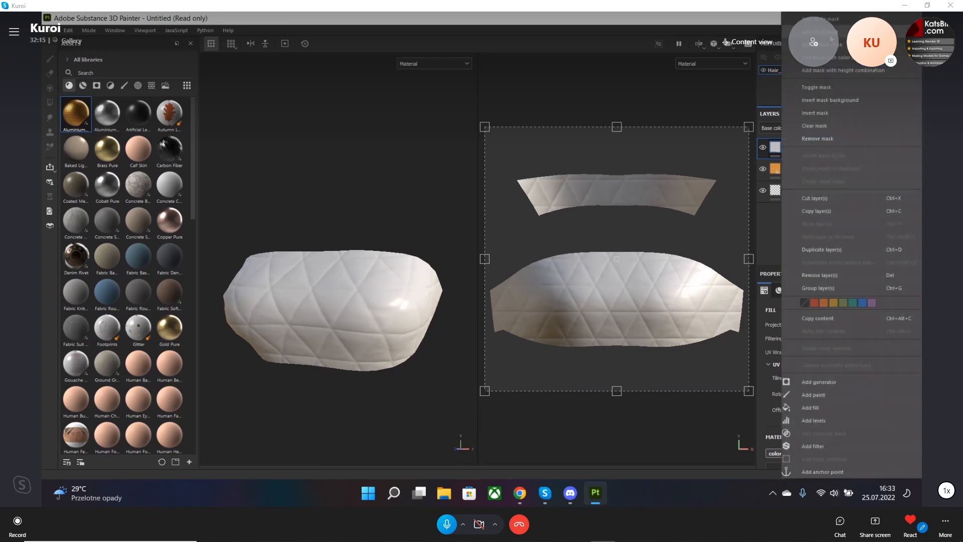
Add a black mask to Fill layer 1.
left_click(830, 34)
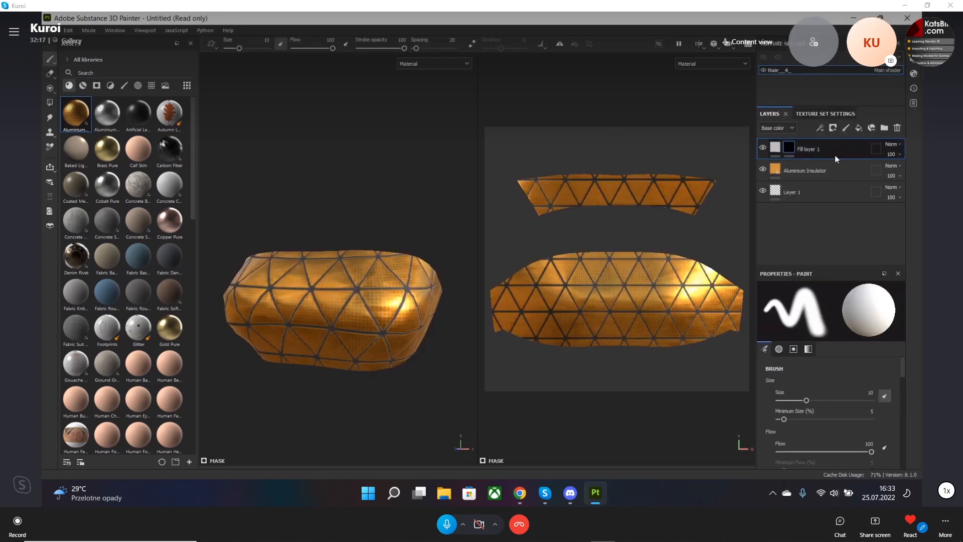
right_click(793, 145)
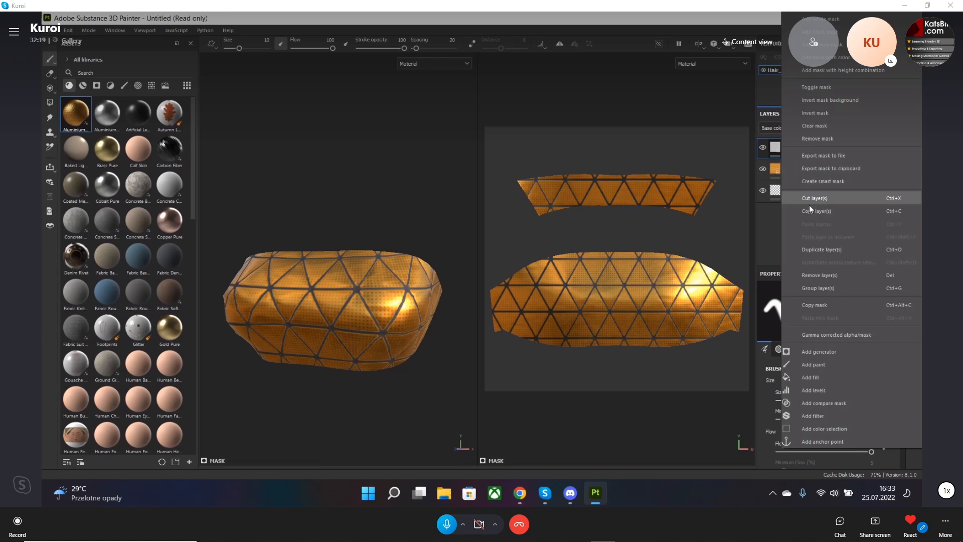
left_click(814, 379)
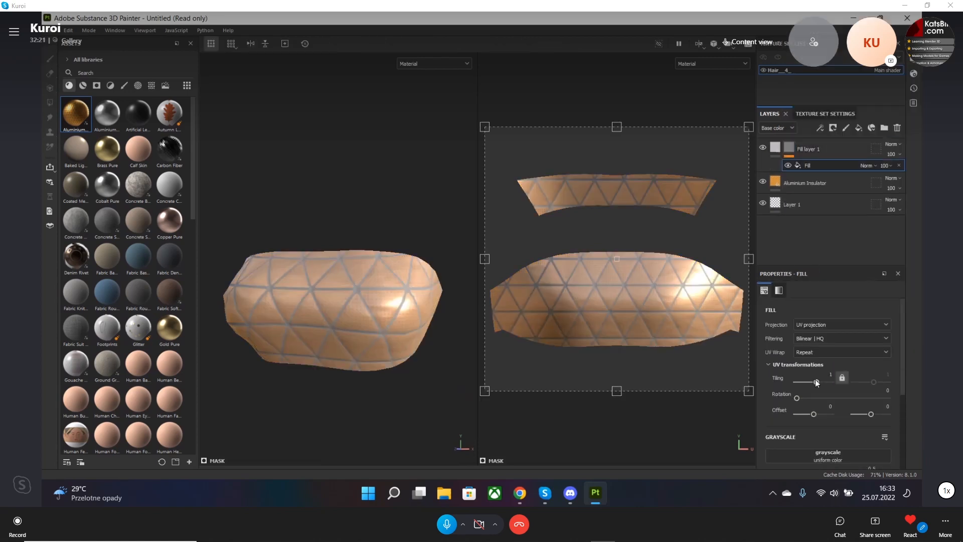
left_click(344, 303)
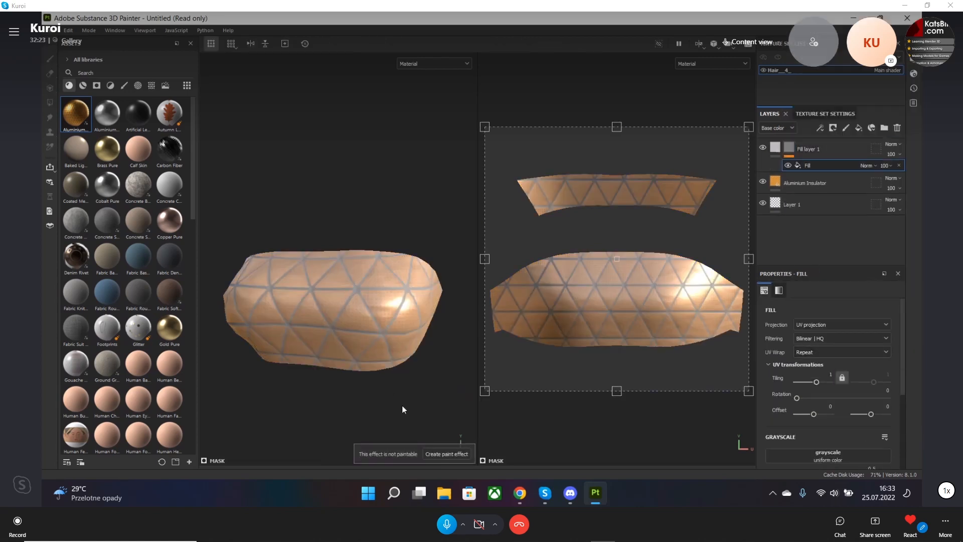
key("ctrl+z")
right_click(789, 149)
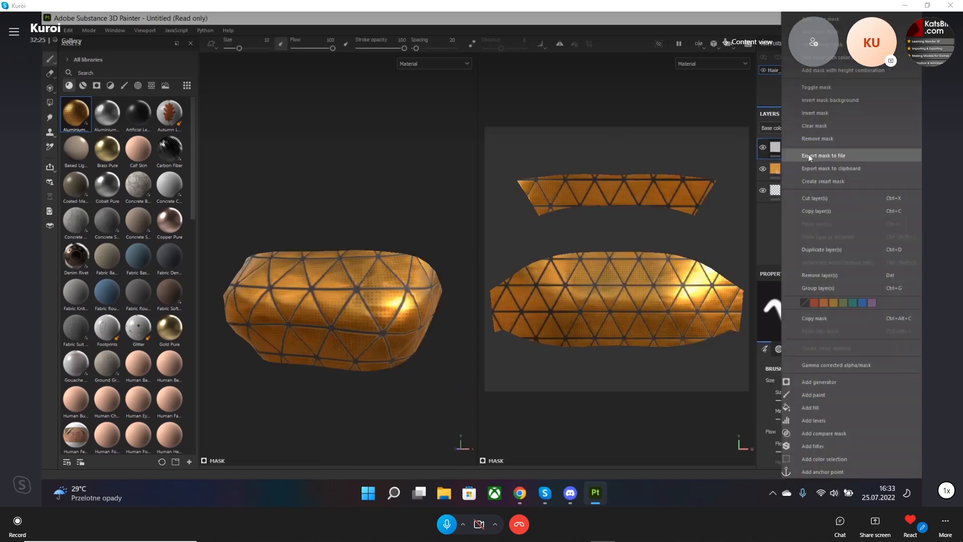
key("Escape")
Add a paint effect to the black mask of Fill layer 1.
right_click(786, 147)
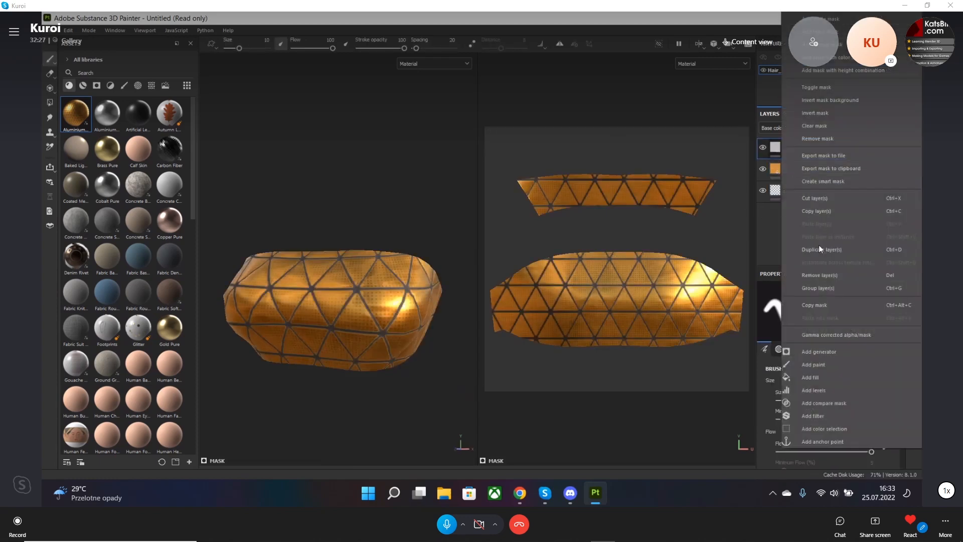
left_click(828, 365)
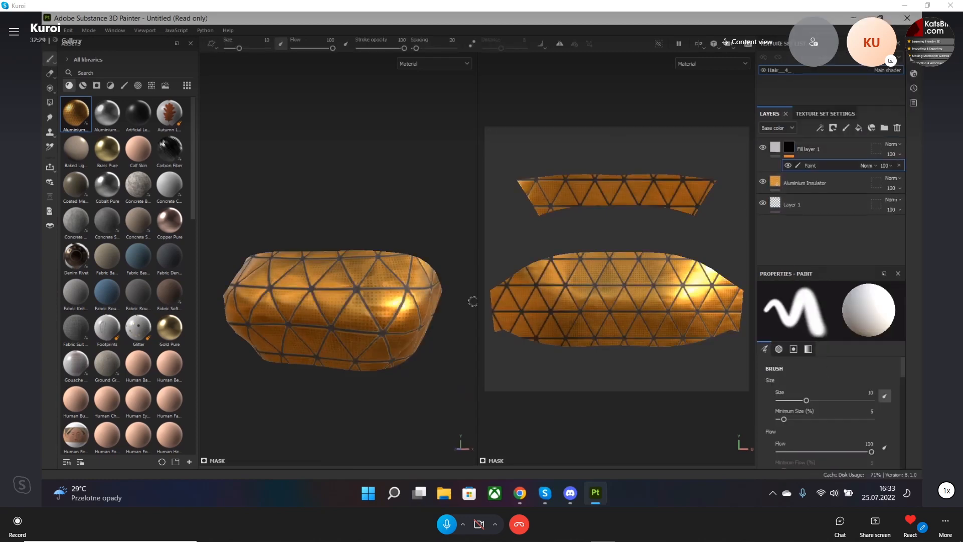
mouse_move(360, 297)
left_mouse_down()
mouse_move(332, 313)
mouse_move(301, 293)
mouse_move(386, 301)
mouse_move(271, 286)
mouse_move(398, 331)
left_mouse_up()
key("ctrl+z")
key("ctrl+z")
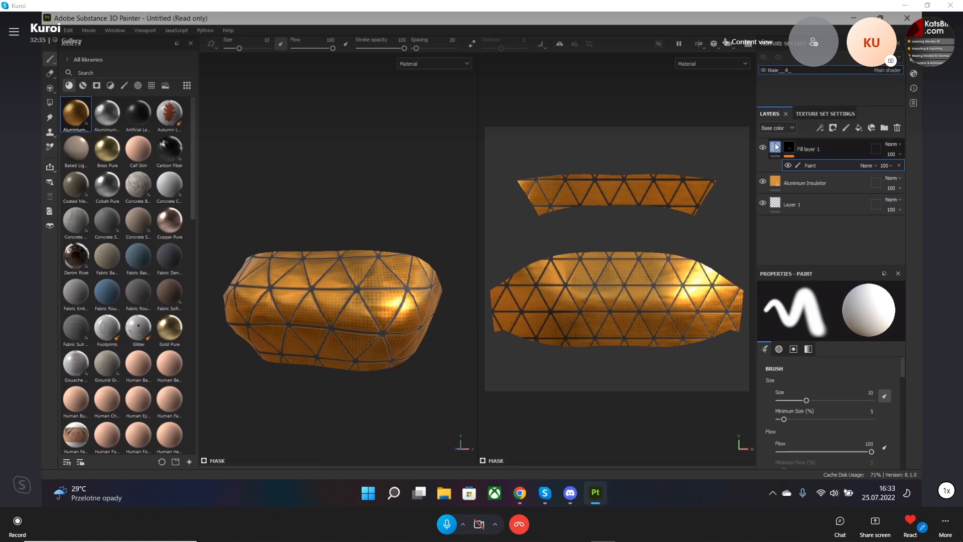
Turn off the color, metal, rough and nrm channels of Fill layer 1 and lower its height below 0.
left_click(775, 148)
scroll(793, 357, "down", 4)
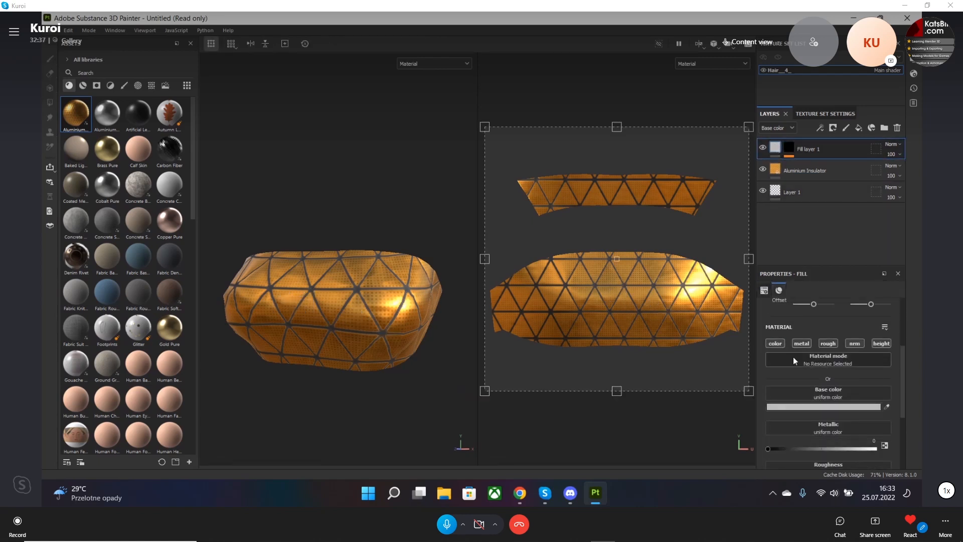
left_click(775, 343)
left_click(801, 344)
left_click(828, 343)
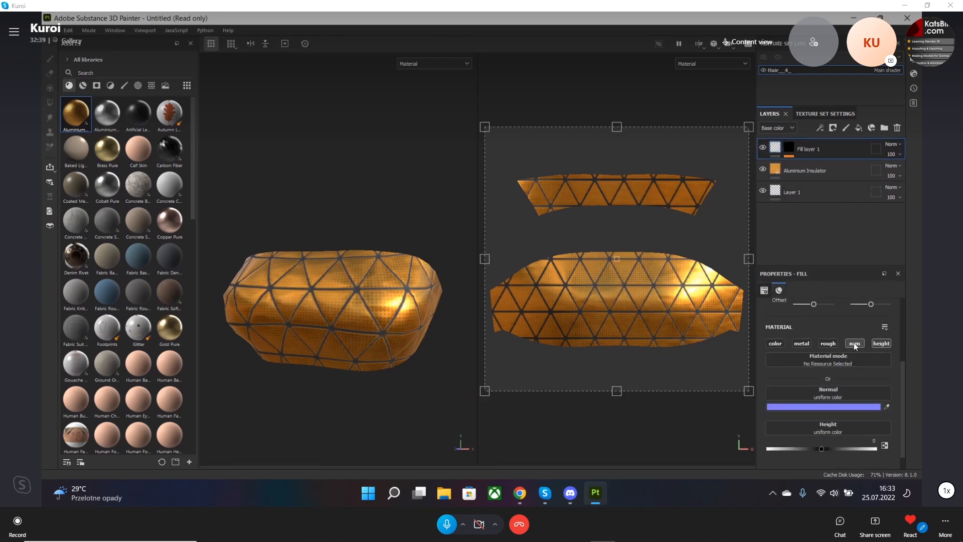
left_click(854, 344)
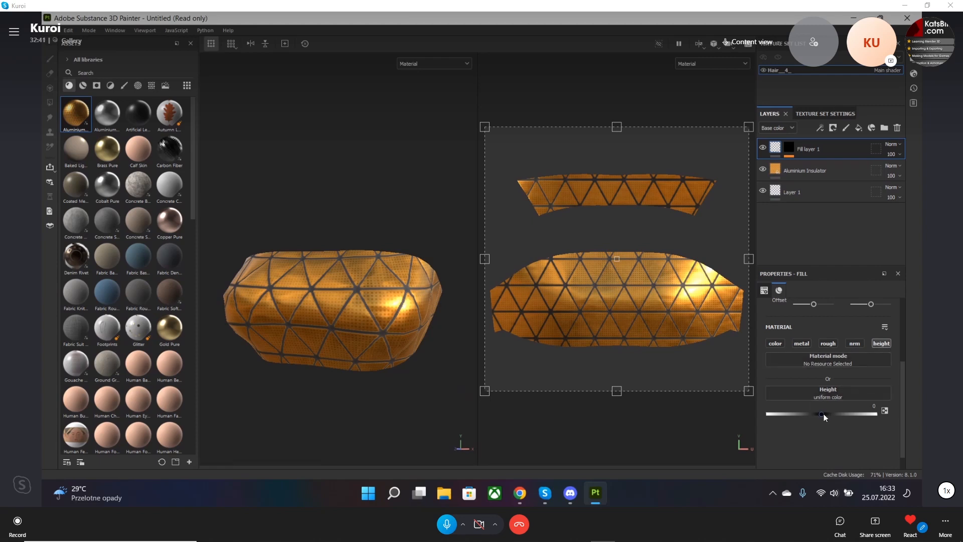
left_click_drag(822, 414, 795, 415)
Paint freehand trial strokes across the front of the model in the mask's paint effect with a size 10 brush.
left_click(793, 151)
left_click(814, 165)
mouse_move(299, 297)
left_mouse_down()
mouse_move(352, 315)
mouse_move(357, 273)
mouse_move(385, 310)
left_mouse_up()
key("ctrl+z")
scroll(362, 311, "down", 1)
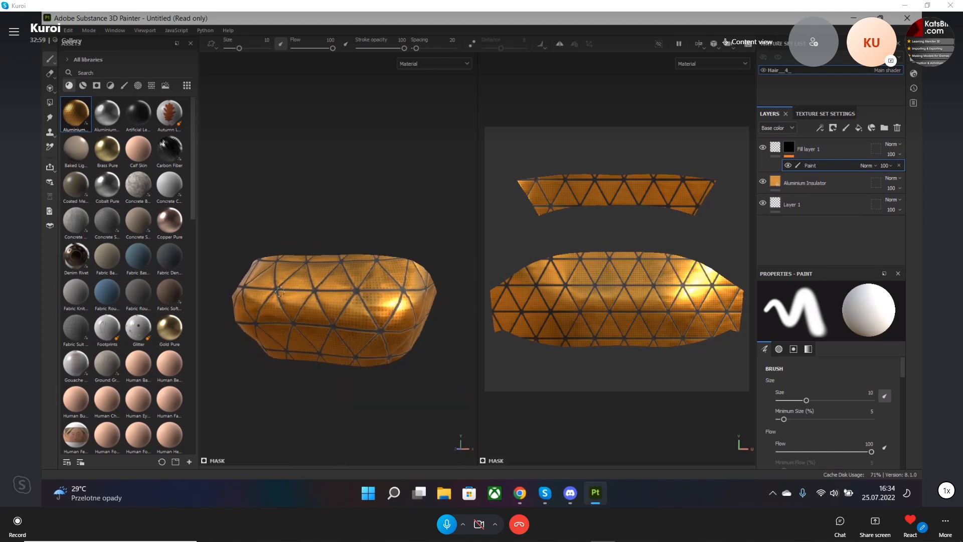
scroll(310, 303, "up", 8)
left_click_drag(319, 307, 308, 267, "alt")
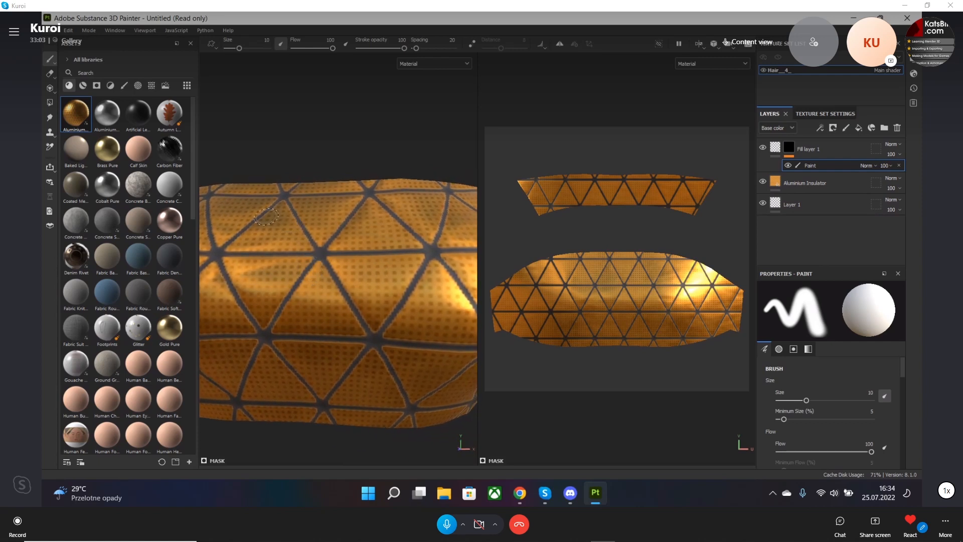
mouse_move(258, 210)
left_mouse_down()
mouse_move(260, 268)
mouse_move(333, 263)
mouse_move(358, 231)
mouse_move(390, 250)
mouse_move(396, 338)
mouse_move(255, 331)
mouse_move(258, 377)
mouse_move(351, 393)
left_mouse_up()
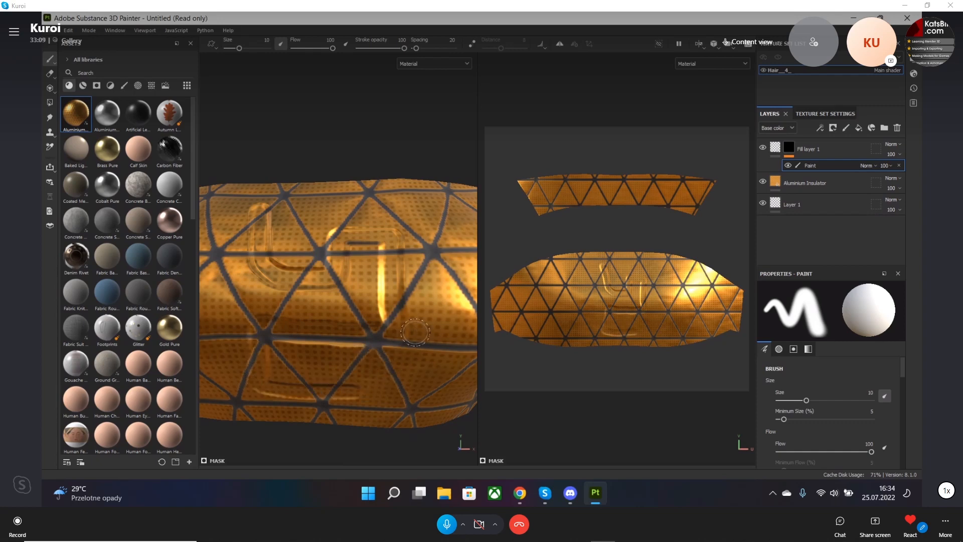
Reduce the brush size to 1.86 and paint a row of short stitch-like dashes down the model's side edge.
mouse_move(415, 331)
left_mouse_down("alt")
mouse_move(306, 323)
mouse_move(321, 363)
mouse_move(418, 395)
mouse_move(546, 361)
mouse_move(359, 336)
mouse_move(362, 326)
left_mouse_up("alt")
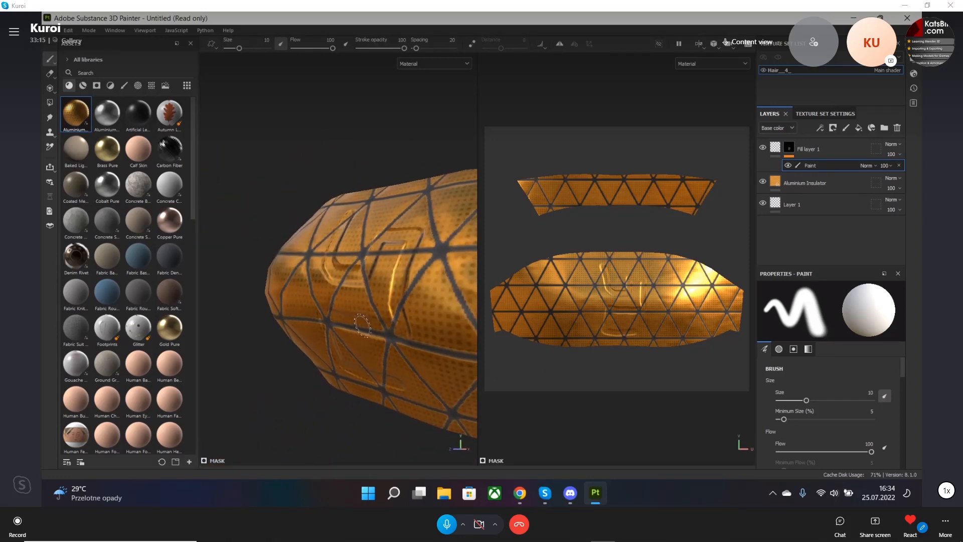
scroll(390, 280, "up", 2)
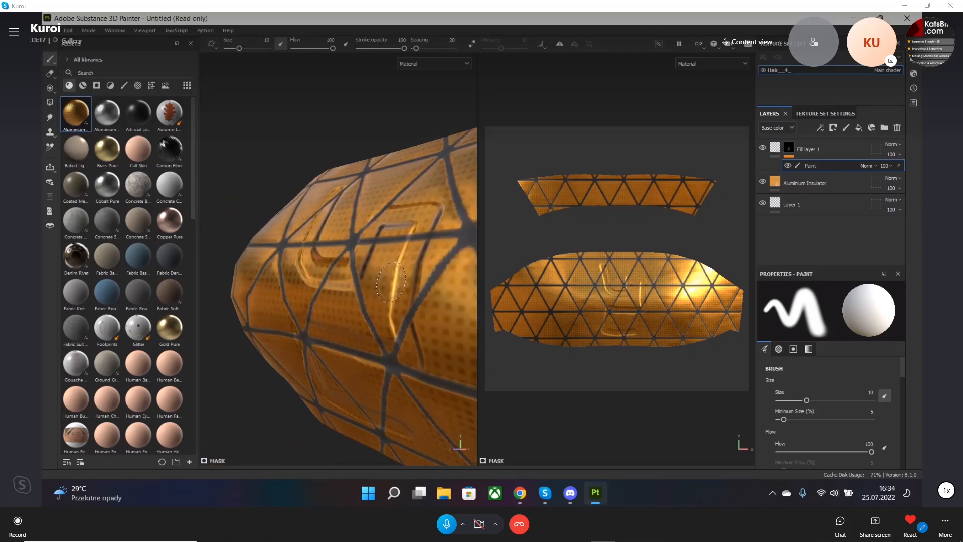
scroll(391, 282, "down", 2)
mouse_move(420, 290)
left_mouse_down("alt")
mouse_move(379, 249)
mouse_move(383, 305)
mouse_move(422, 307)
mouse_move(436, 276)
mouse_move(426, 226)
mouse_move(398, 280)
mouse_move(421, 311)
mouse_move(394, 321)
mouse_move(415, 326)
mouse_move(396, 301)
mouse_move(419, 282)
left_mouse_up("alt")
scroll(419, 283, "down", 3)
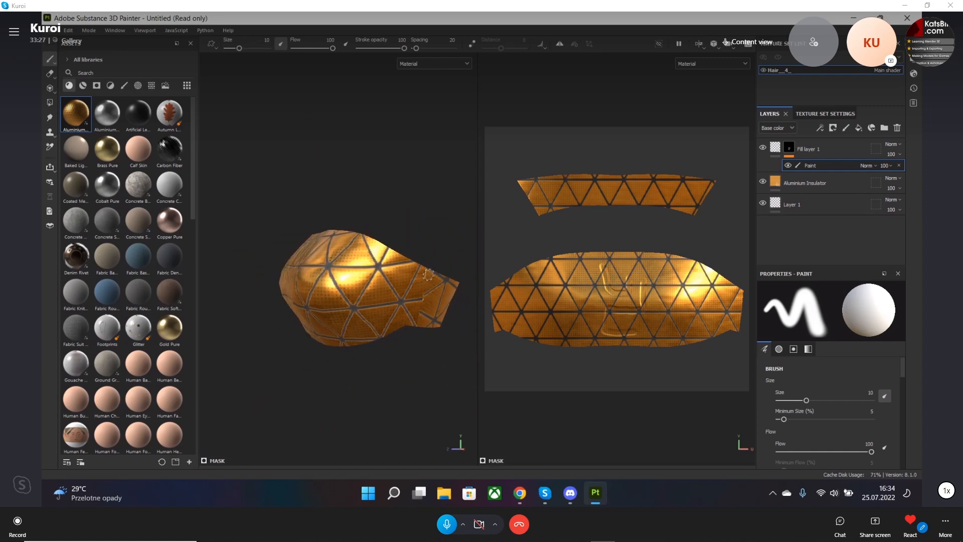
scroll(419, 281, "up", 9)
mouse_move(413, 266)
right_mouse_down("ctrl")
mouse_move(405, 264)
mouse_move(420, 257)
right_mouse_up("ctrl")
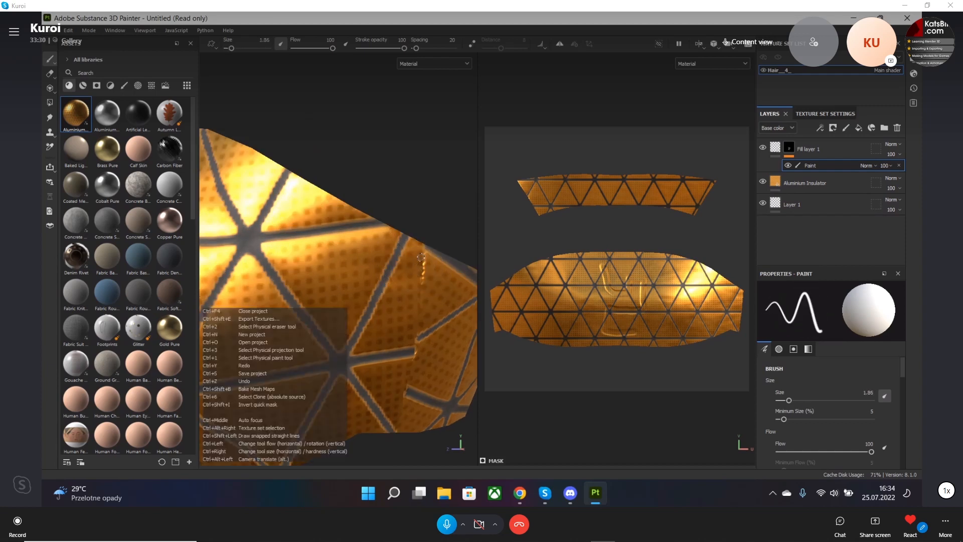
left_click(420, 282)
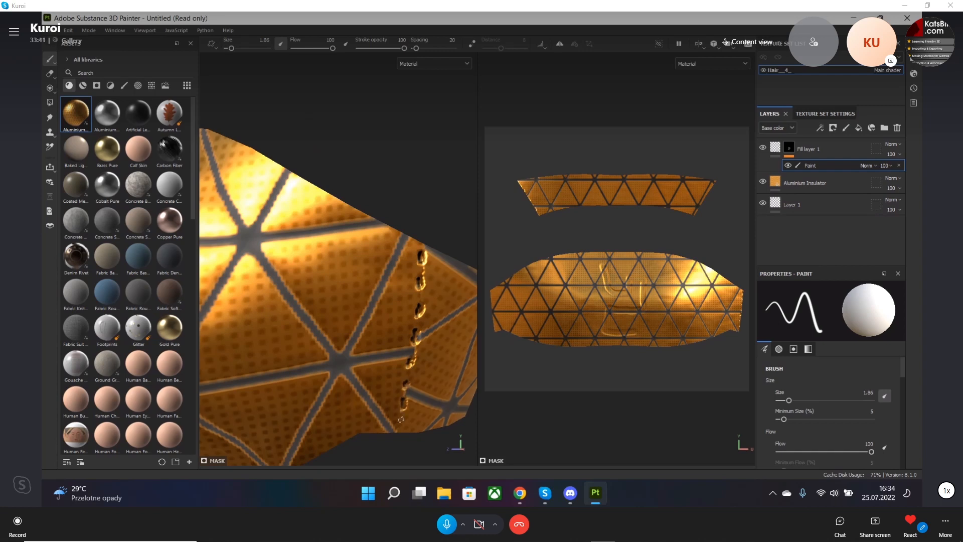
left_click_drag(411, 240, 360, 459)
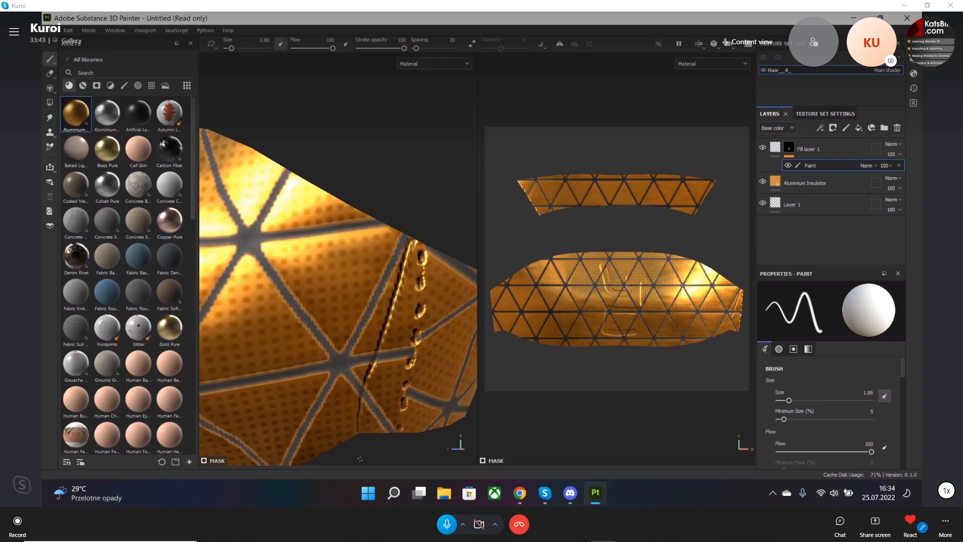
left_click_drag(400, 207, 343, 440)
key("ctrl+z")
key("ctrl+z")
left_click_drag(375, 213, 383, 407)
key("ctrl+z")
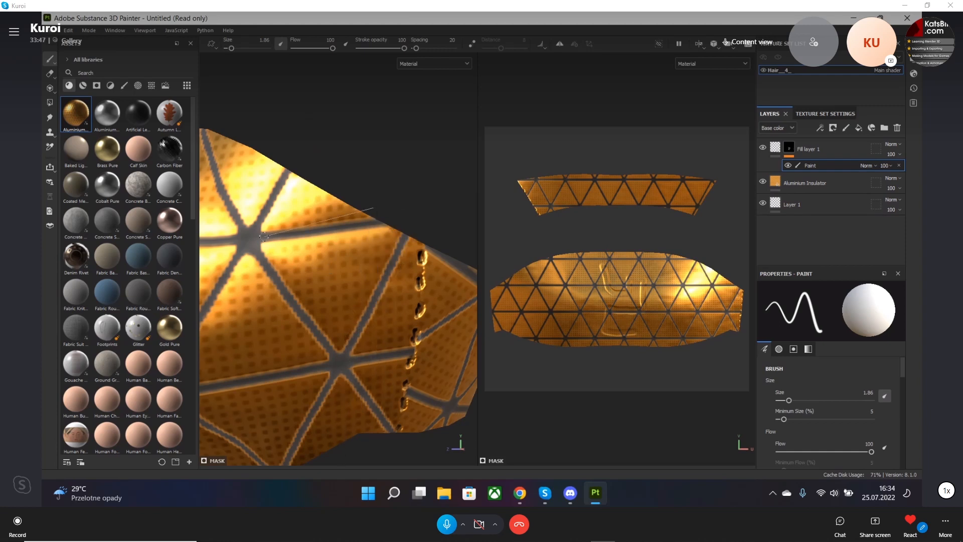
Paint connected straight lines along the edges of the triangular panel beside the row of dashes.
left_click(265, 237, "shift")
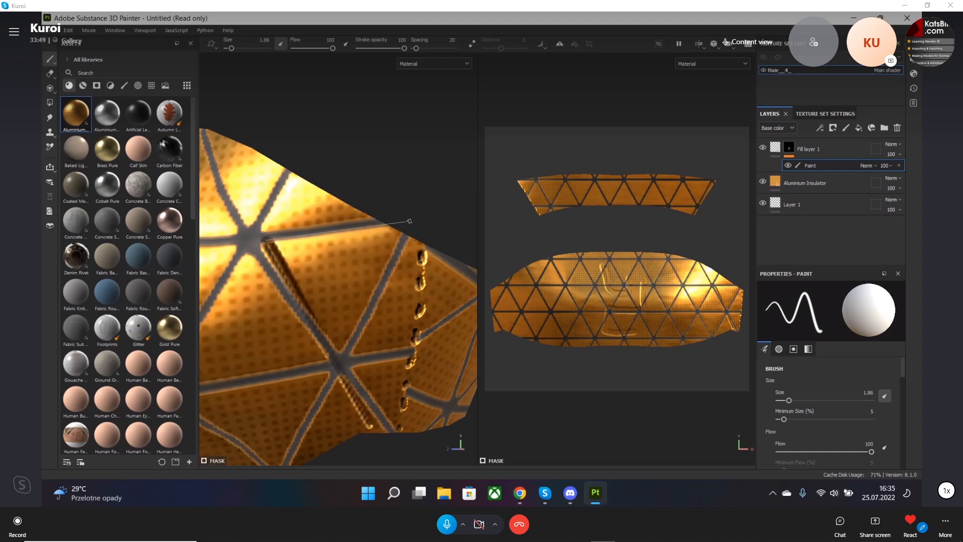
left_click(406, 217, "shift")
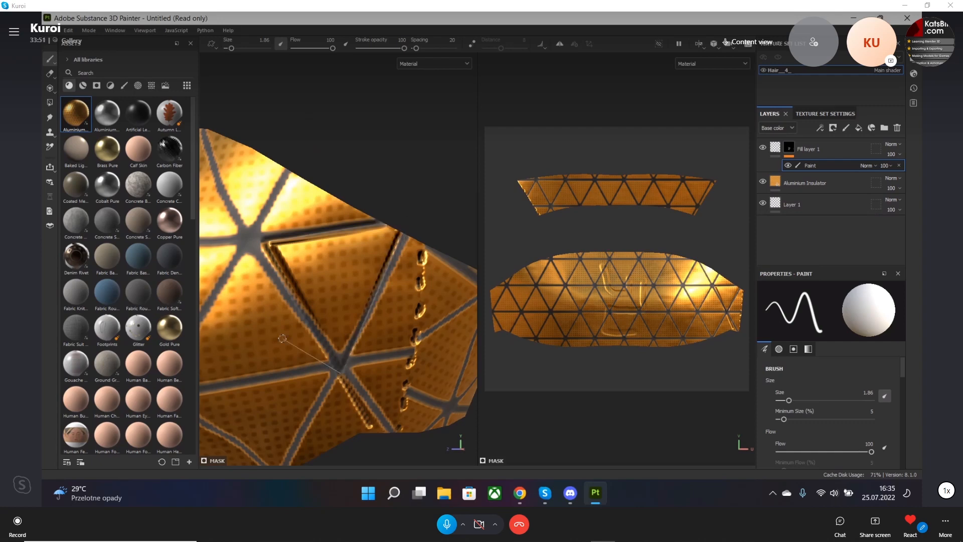
right_click(291, 327)
left_click(353, 174)
Examine the painted height grooves from the front and side of the model, up close and at a distance.
scroll(354, 175, "down", 5)
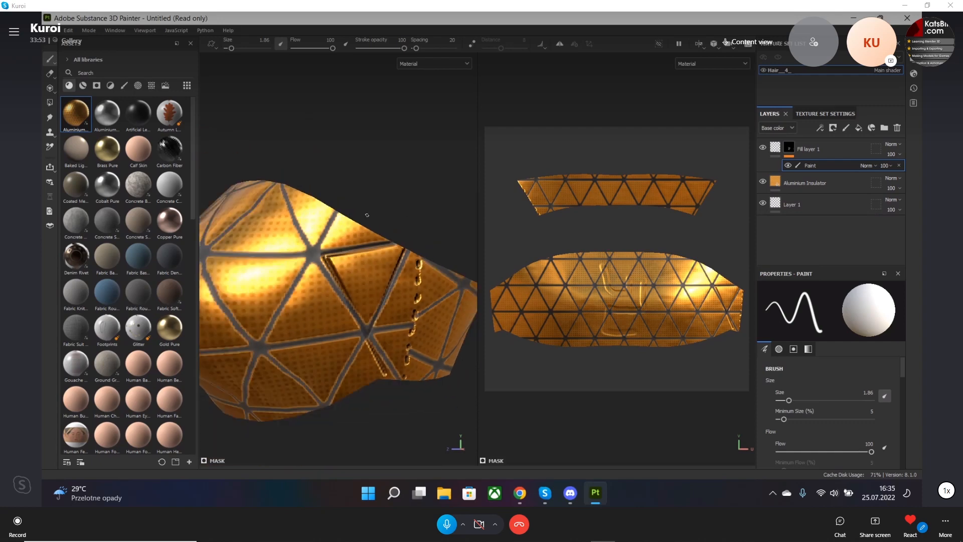
mouse_move(323, 249)
left_mouse_down("alt")
mouse_move(351, 256)
mouse_move(327, 263)
mouse_move(381, 262)
left_mouse_up("alt")
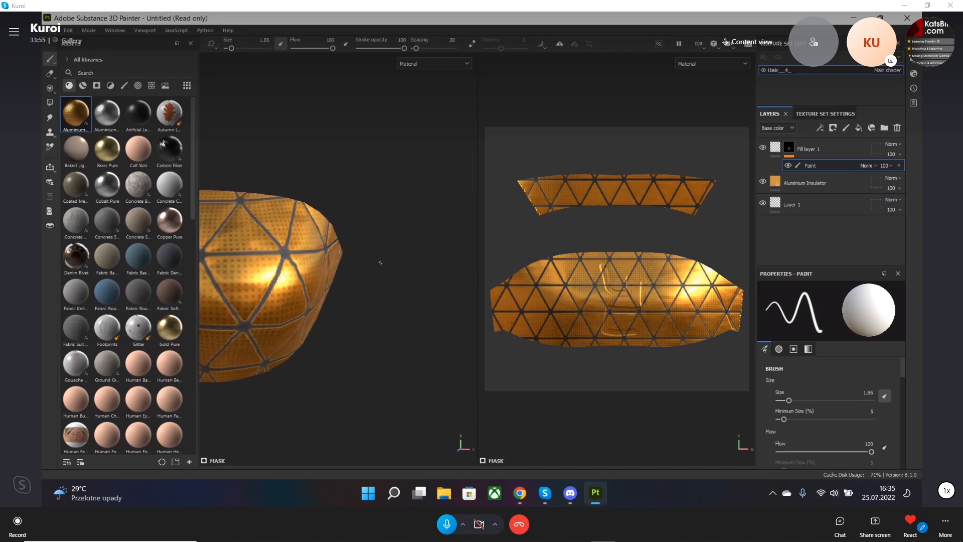
middle_click_drag(321, 306, 451, 328, "alt")
left_click_drag(376, 311, 393, 313, "alt")
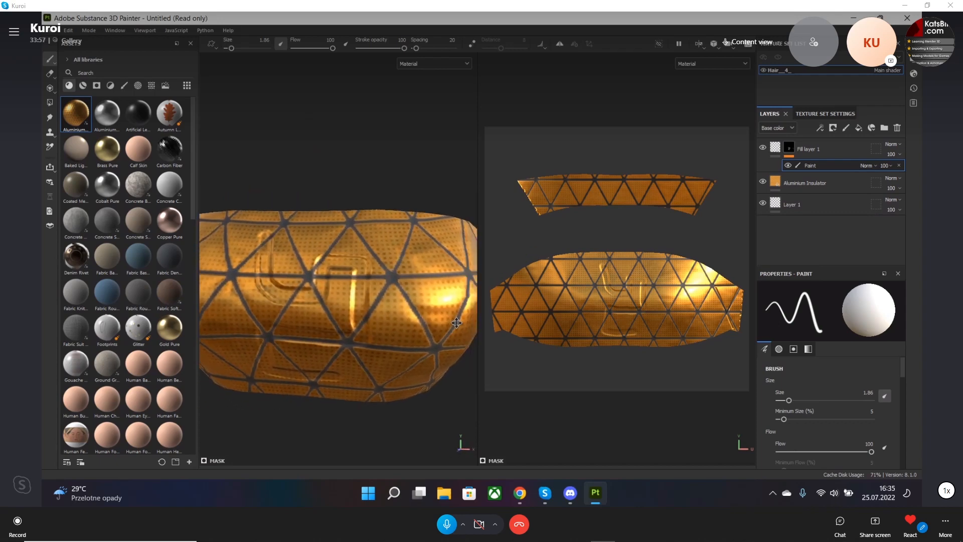
scroll(393, 313, "up", 2)
scroll(393, 313, "down", 2)
scroll(393, 313, "down", 3)
middle_click_drag(393, 313, 324, 306, "alt")
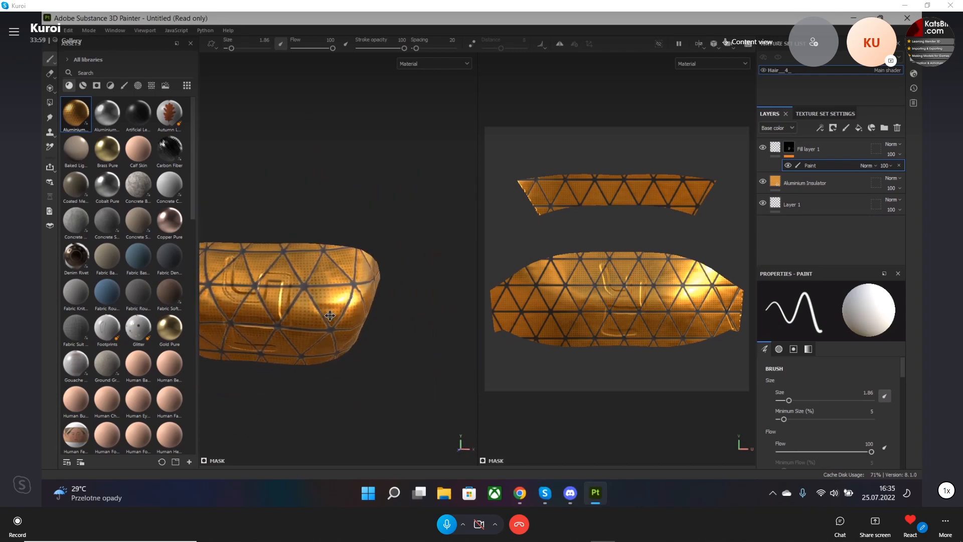
left_click_drag(412, 311, 275, 293, "alt")
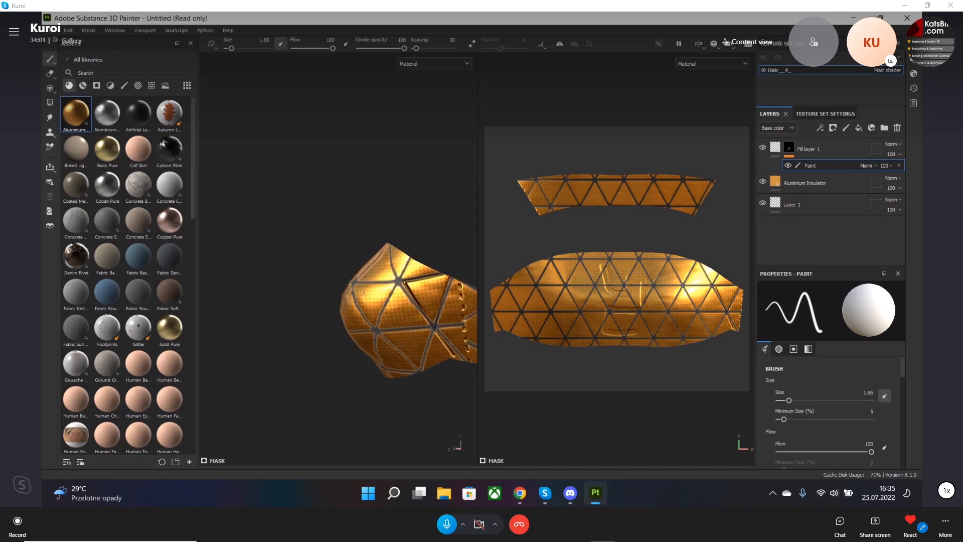
scroll(418, 300, "down", 3)
scroll(412, 293, "up", 5)
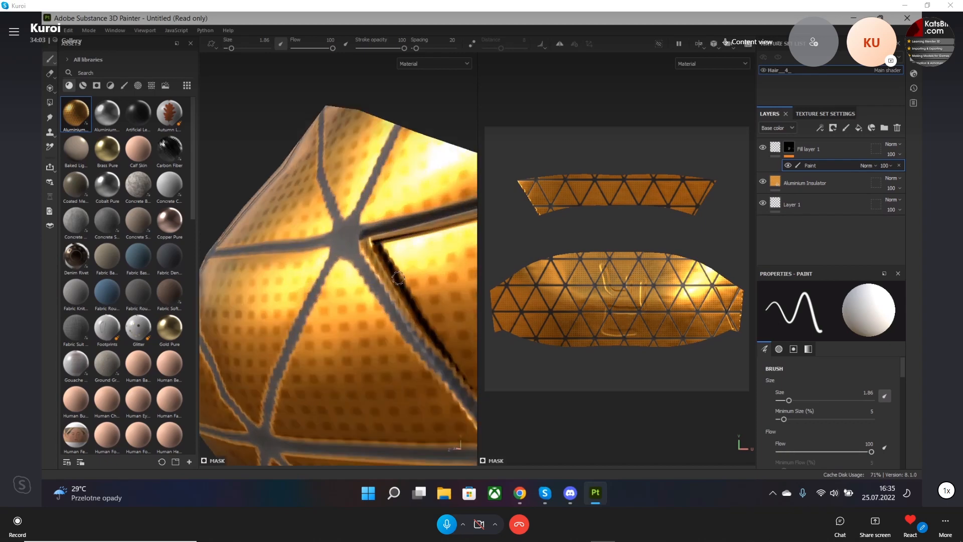
scroll(401, 294, "down", 6)
mouse_move(388, 292)
left_mouse_down("alt")
mouse_move(447, 308)
mouse_move(426, 315)
mouse_move(393, 307)
left_mouse_up("alt")
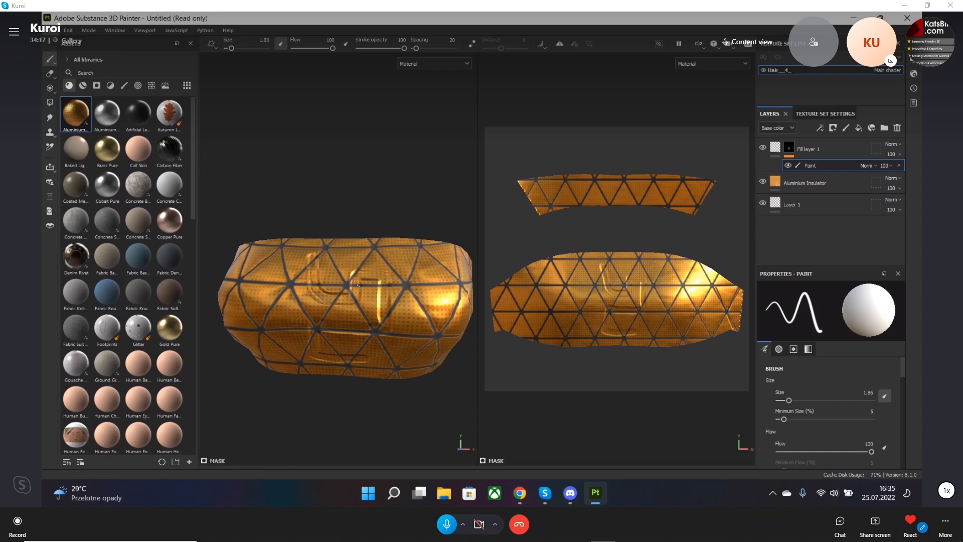
Try broad strokes on the model's front at brush size 19, and undo all the painted strokes.
right_click_drag(359, 285, 444, 292, "ctrl")
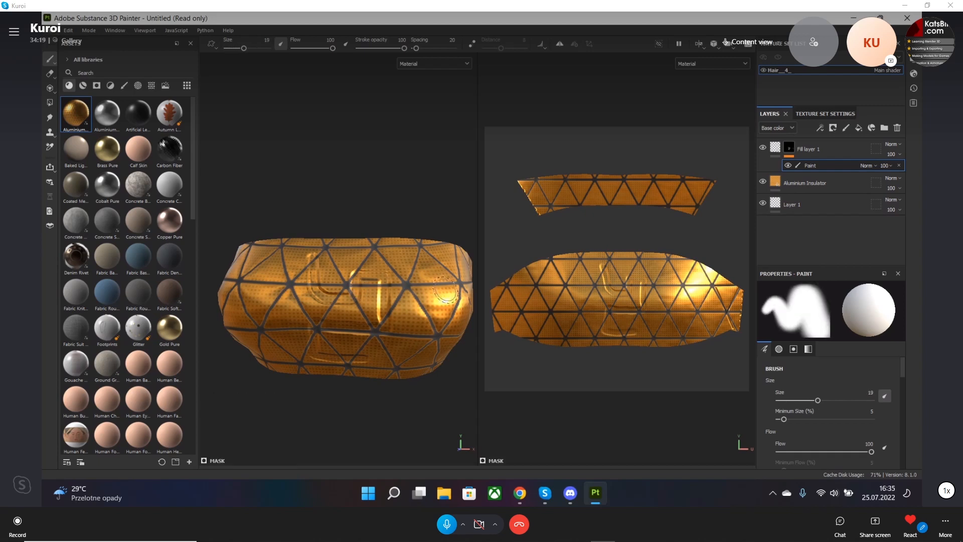
mouse_move(434, 275)
left_mouse_down()
mouse_move(450, 297)
mouse_move(439, 319)
mouse_move(426, 273)
left_mouse_up()
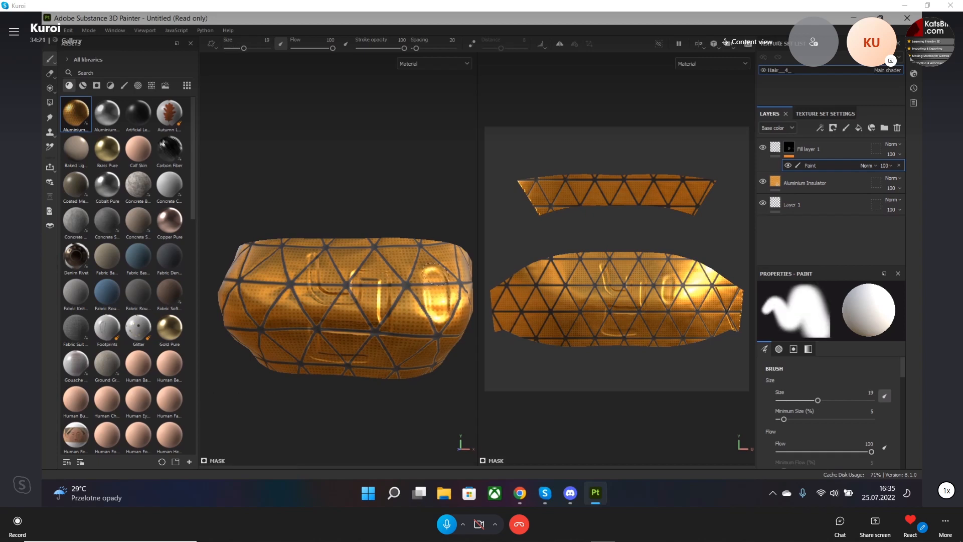
left_click_drag(253, 273, 251, 302)
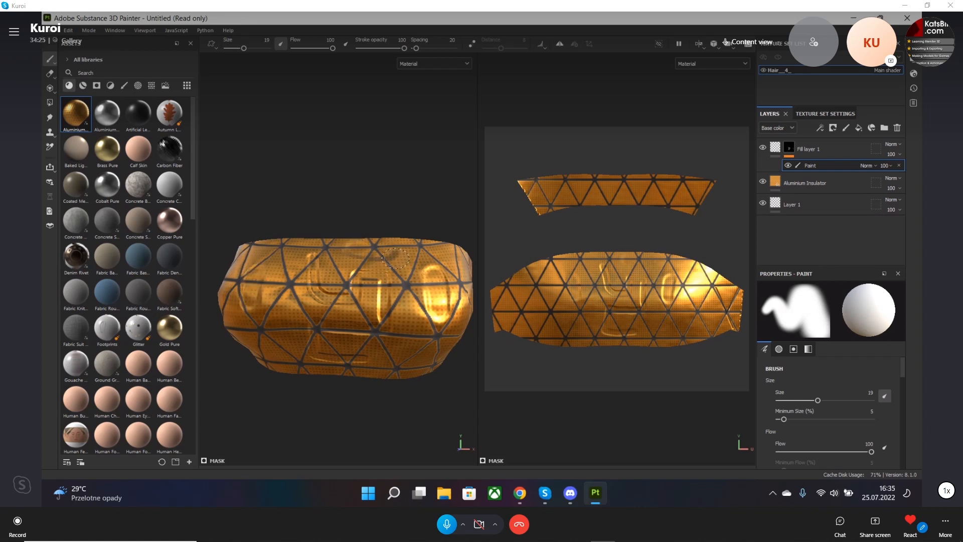
key("ctrl+z")
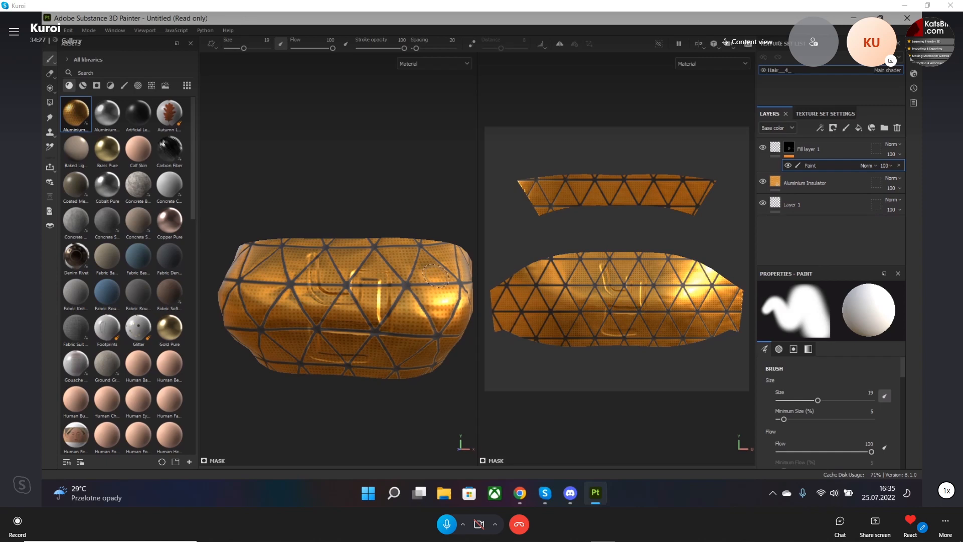
key("ctrl+z")
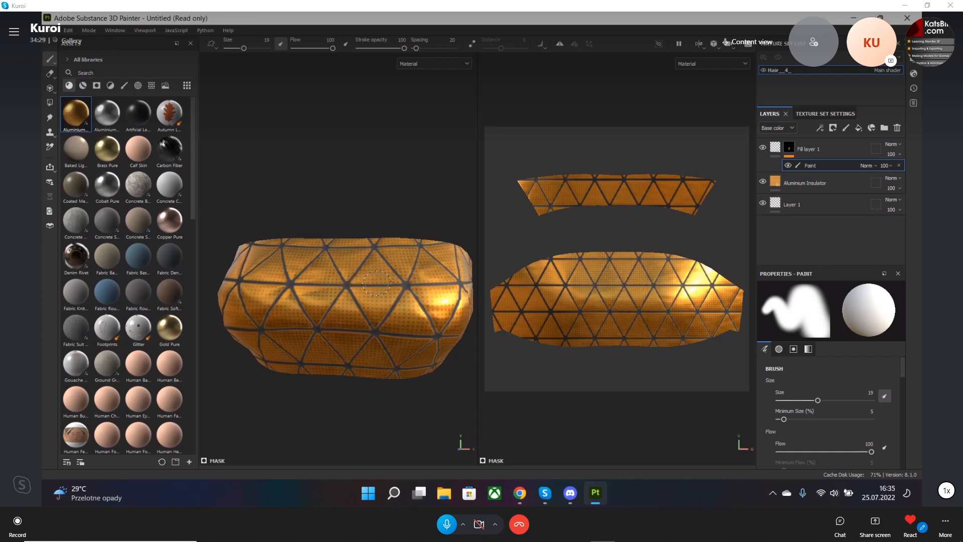
Reduce the brush size to 9.98 and hand-paint the letters IMVU and an arrow across the model's front.
mouse_move(302, 274)
right_mouse_down("ctrl")
mouse_move(312, 273)
mouse_move(281, 273)
right_mouse_up("ctrl")
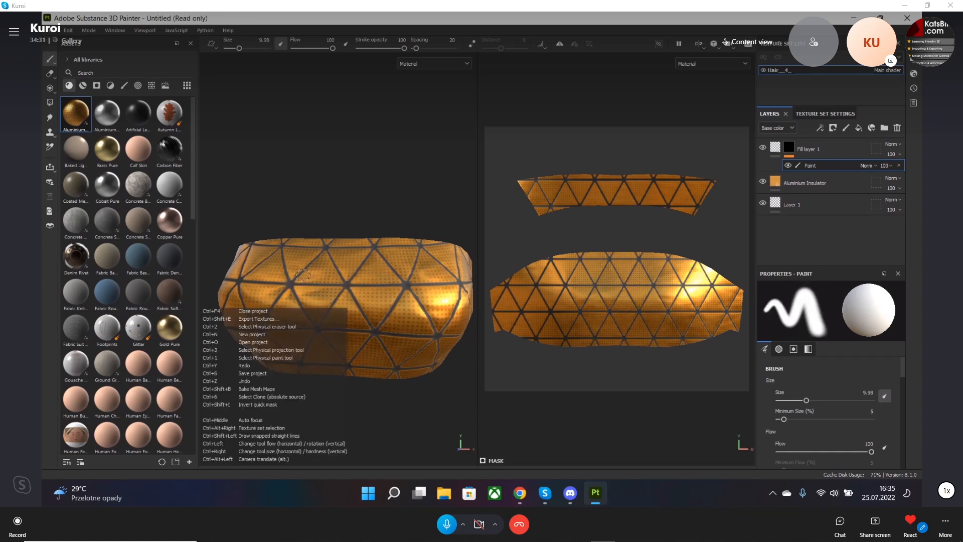
mouse_move(274, 262)
left_mouse_down()
mouse_move(268, 290)
mouse_move(268, 266)
left_mouse_up()
key("ctrl+z")
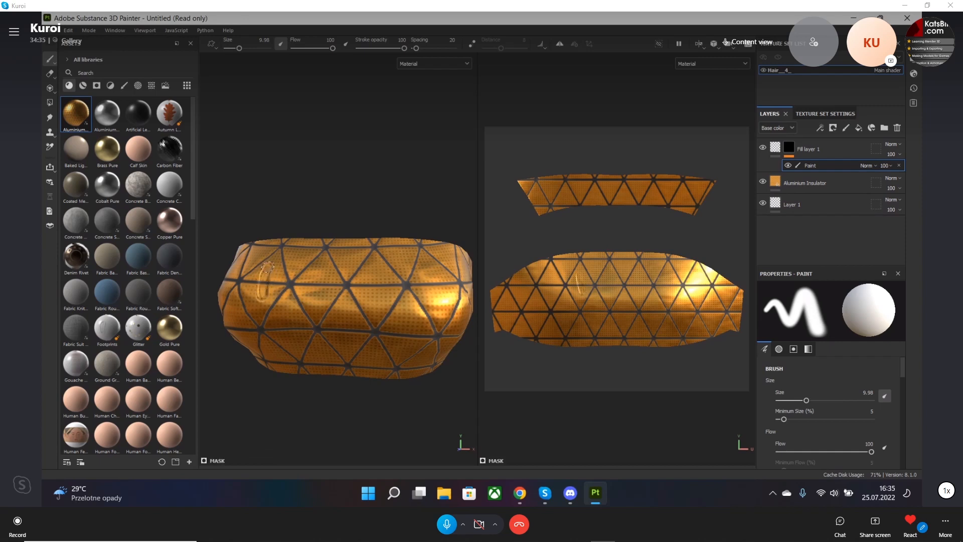
key("ctrl+z")
mouse_move(304, 300)
left_mouse_down()
mouse_move(306, 263)
mouse_move(307, 294)
mouse_move(324, 259)
mouse_move(335, 274)
mouse_move(351, 263)
mouse_move(353, 293)
mouse_move(377, 263)
mouse_move(375, 295)
mouse_move(389, 293)
mouse_move(397, 268)
mouse_move(415, 298)
mouse_move(434, 293)
mouse_move(436, 268)
left_mouse_up()
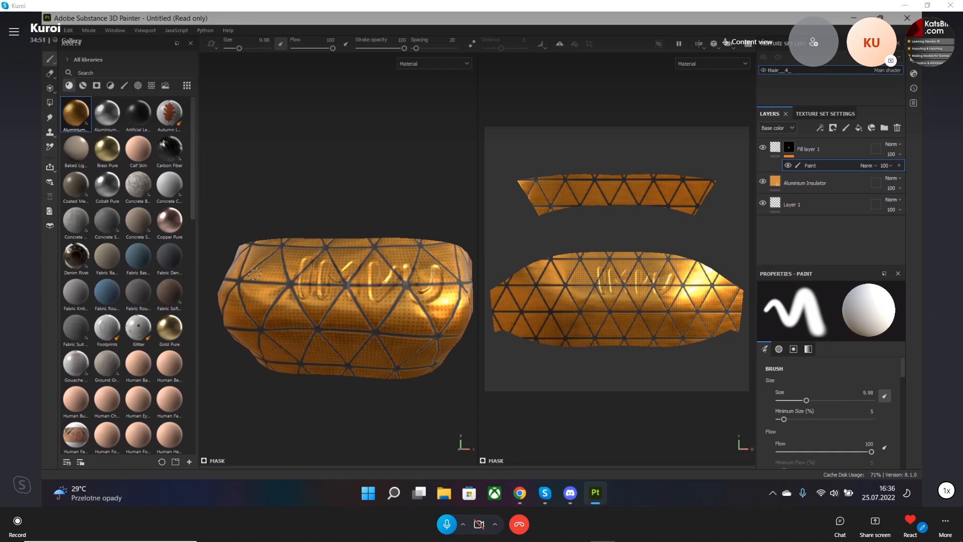
mouse_move(255, 273)
left_mouse_down()
mouse_move(275, 266)
mouse_move(279, 276)
mouse_move(268, 281)
left_mouse_up()
Set the fill layer's height to 0.8257 and inspect the painted lettering from several angles.
left_click(775, 150)
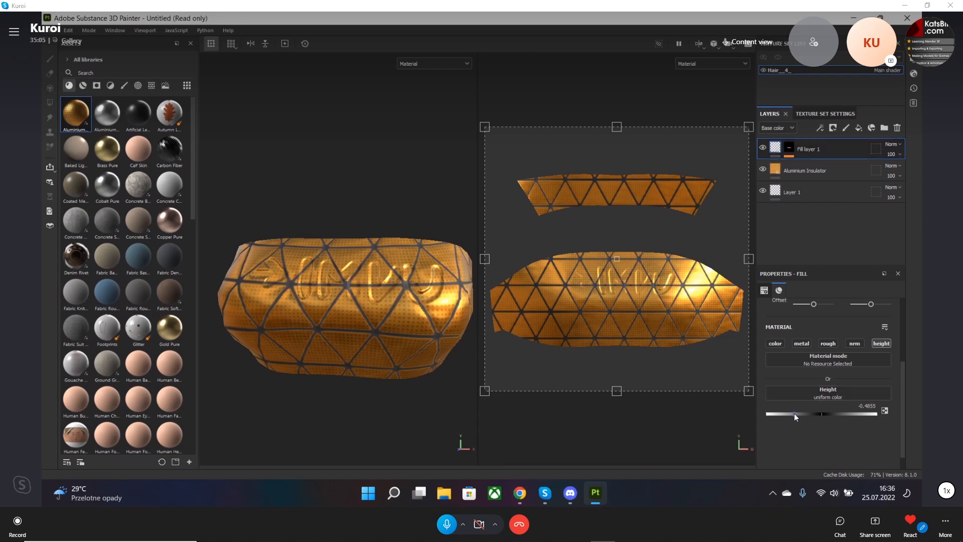
left_click_drag(794, 413, 874, 410)
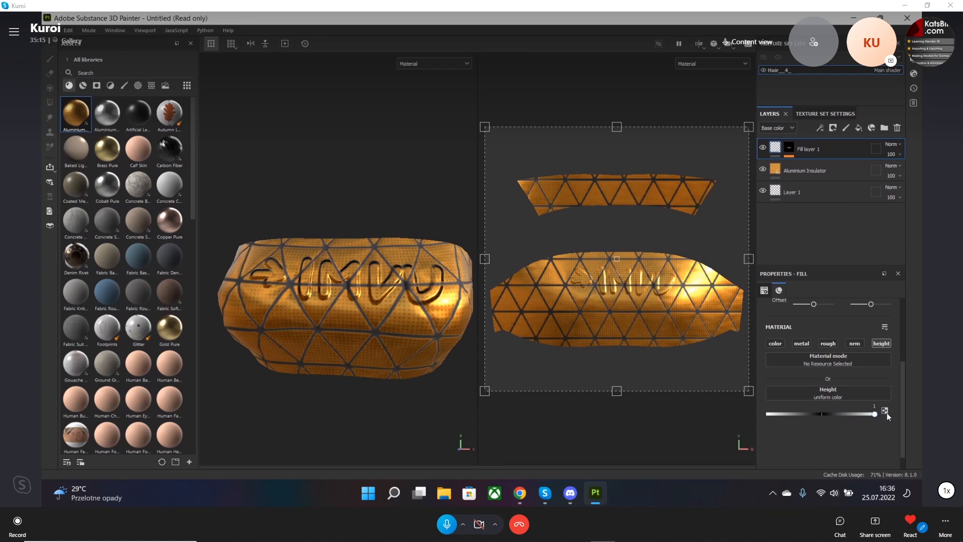
left_click_drag(874, 414, 854, 420)
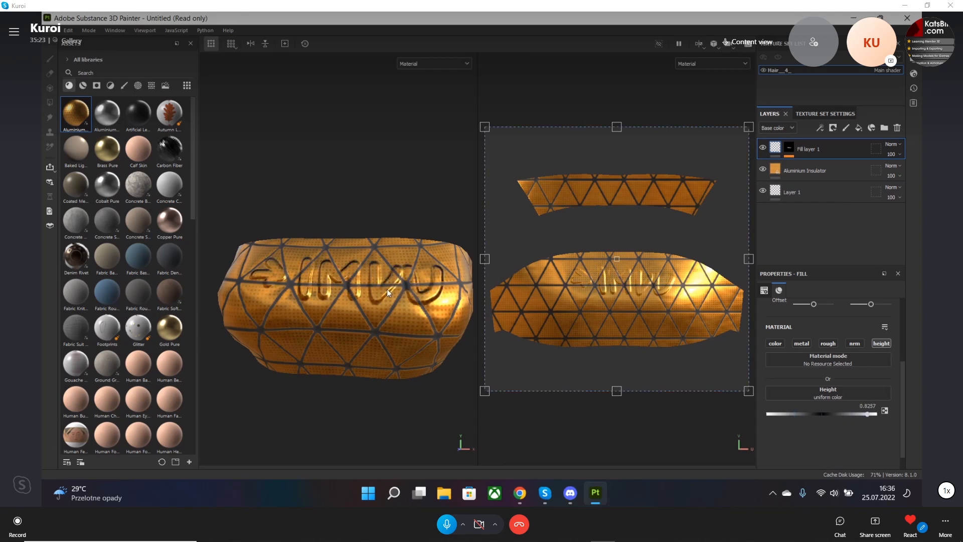
left_click_drag(416, 306, 458, 304, "alt")
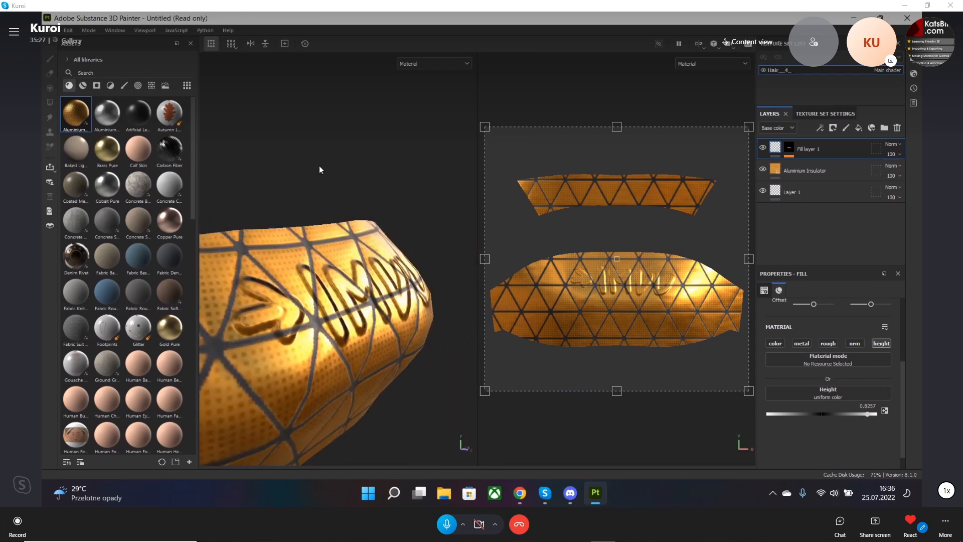
left_click_drag(324, 218, 319, 290, "alt")
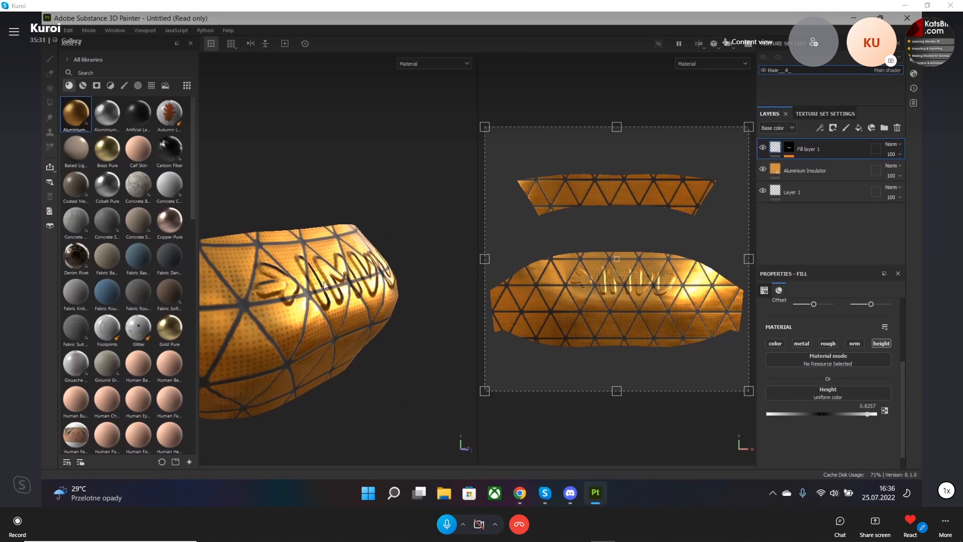
left_click_drag(312, 288, 245, 286, "alt")
scroll(322, 290, "down", 3)
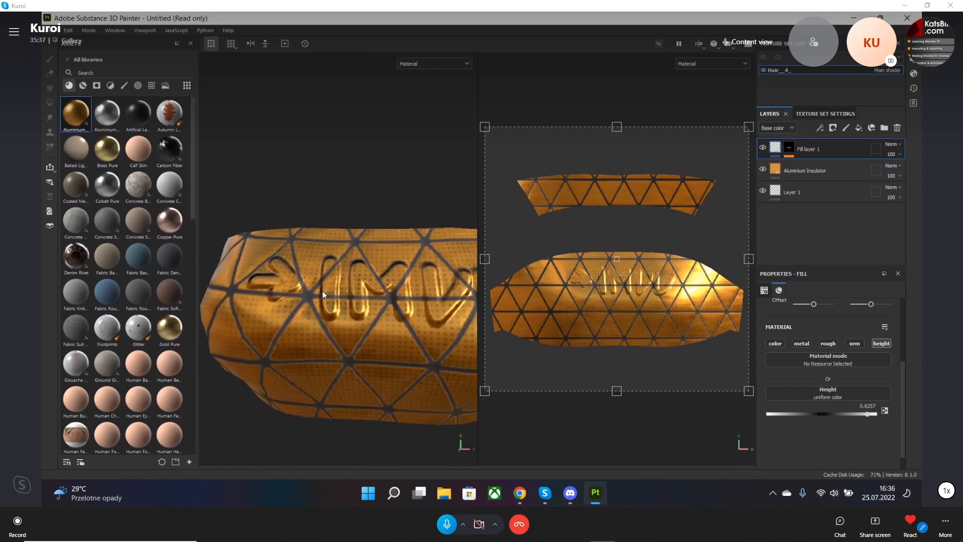
middle_click_drag(364, 304, 331, 307, "alt")
left_click_drag(425, 348, 430, 336, "alt")
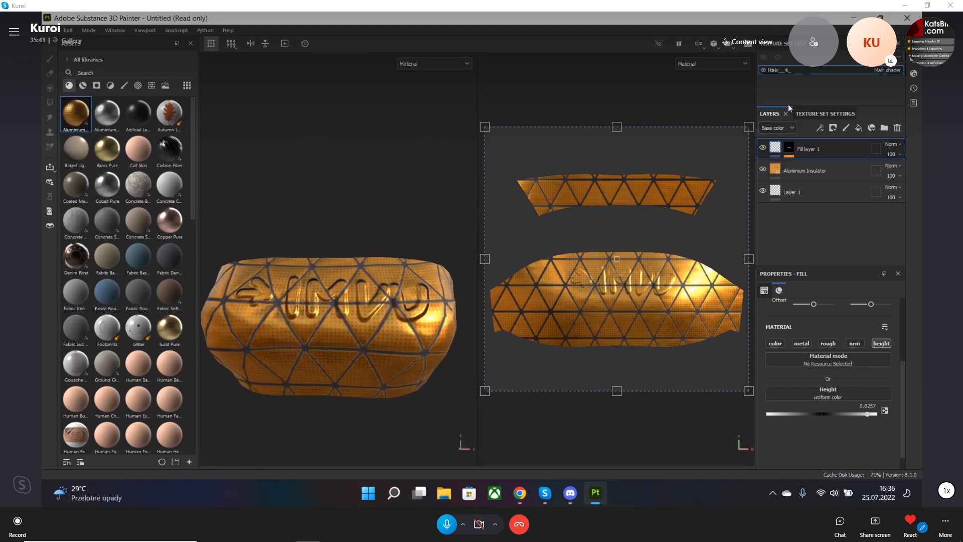
Open the mesh map baking settings for the texture set and load the bandeau file as the high definition mesh.
left_click(814, 114)
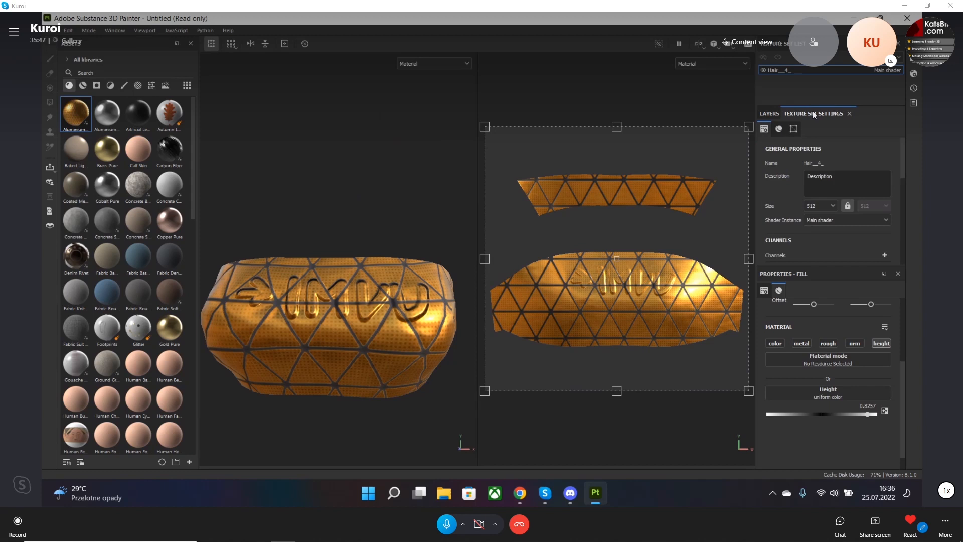
scroll(790, 183, "down", 1)
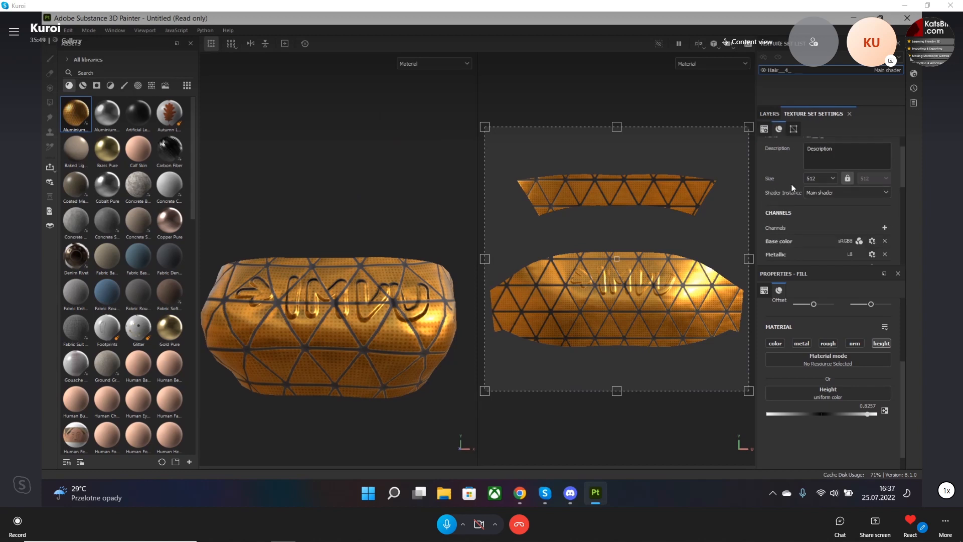
scroll(790, 183, "up", 1)
left_click(774, 114)
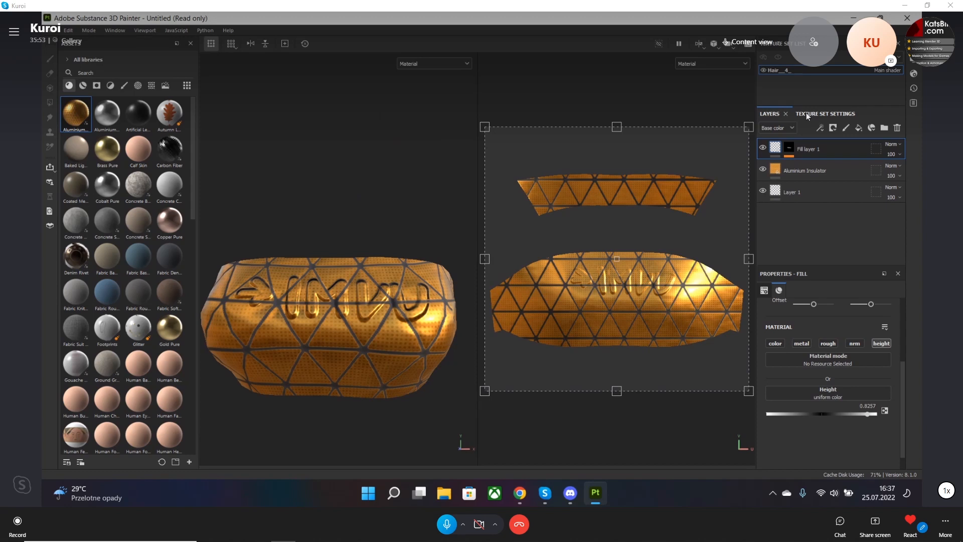
left_click(805, 112)
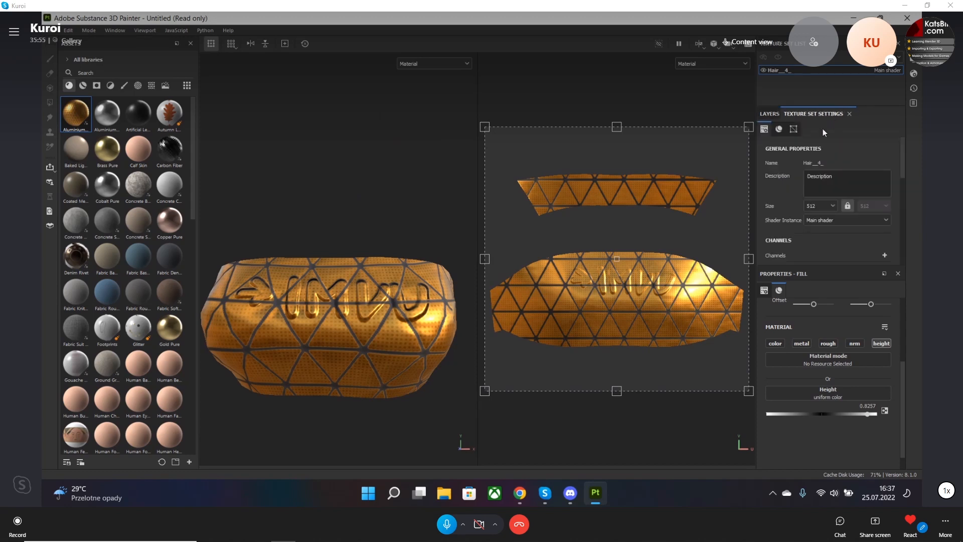
scroll(798, 170, "down", 6)
scroll(797, 182, "down", 2)
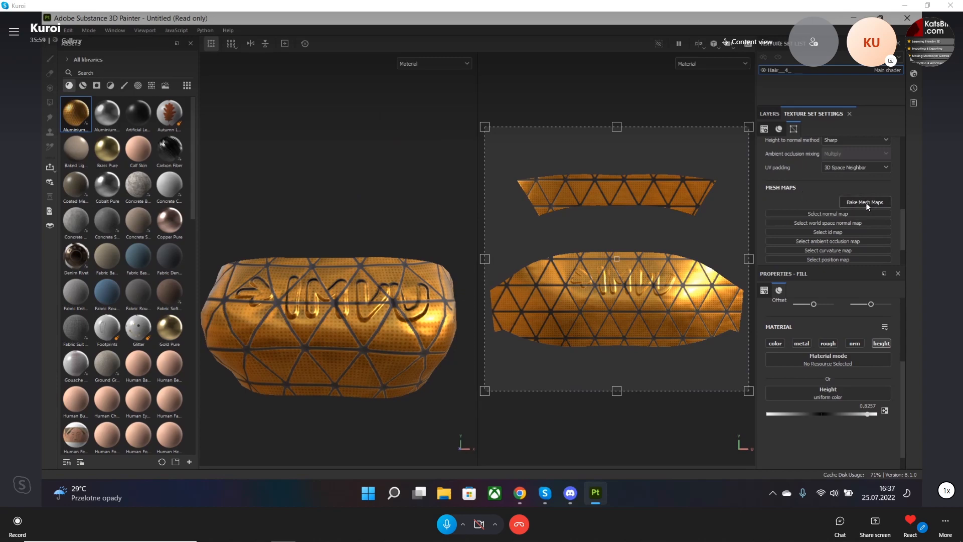
left_click(866, 203)
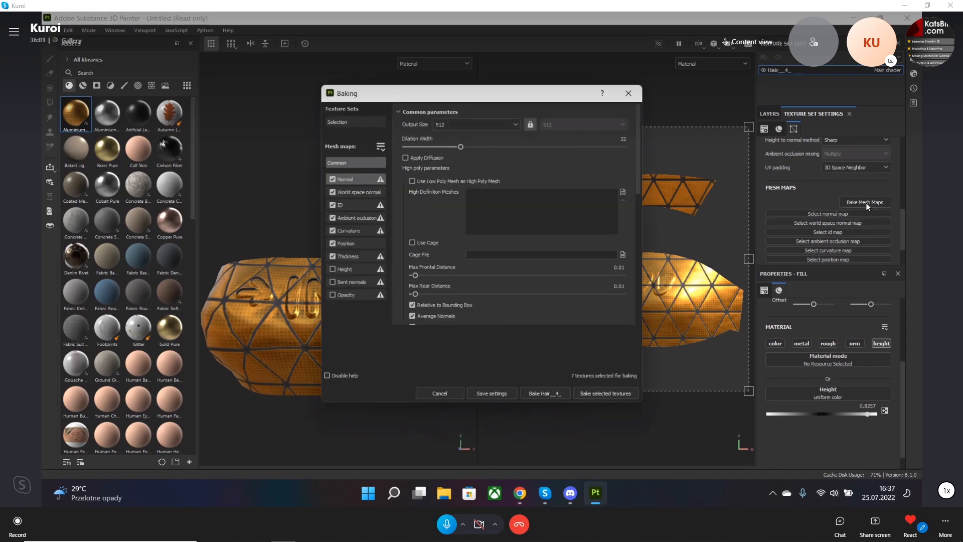
left_click_drag(471, 99, 452, 84)
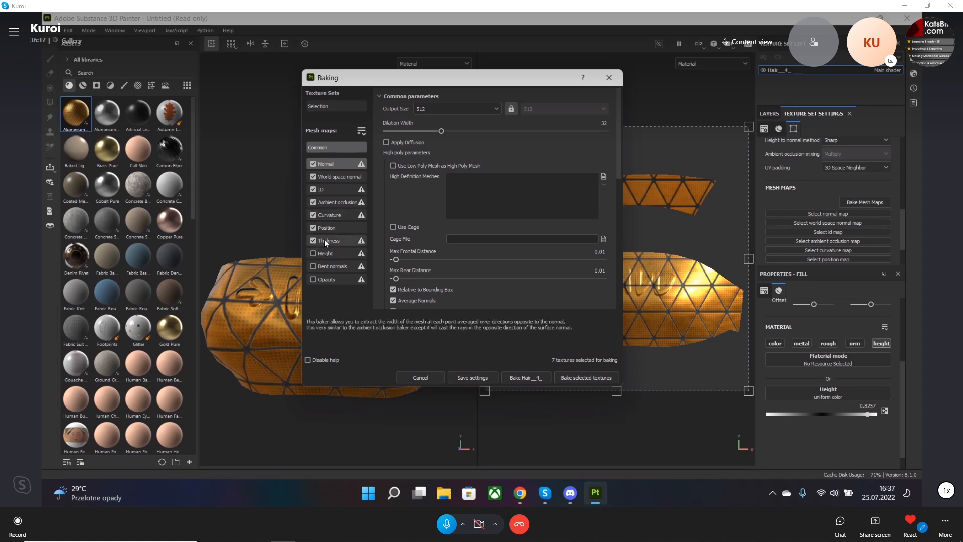
left_click(604, 176)
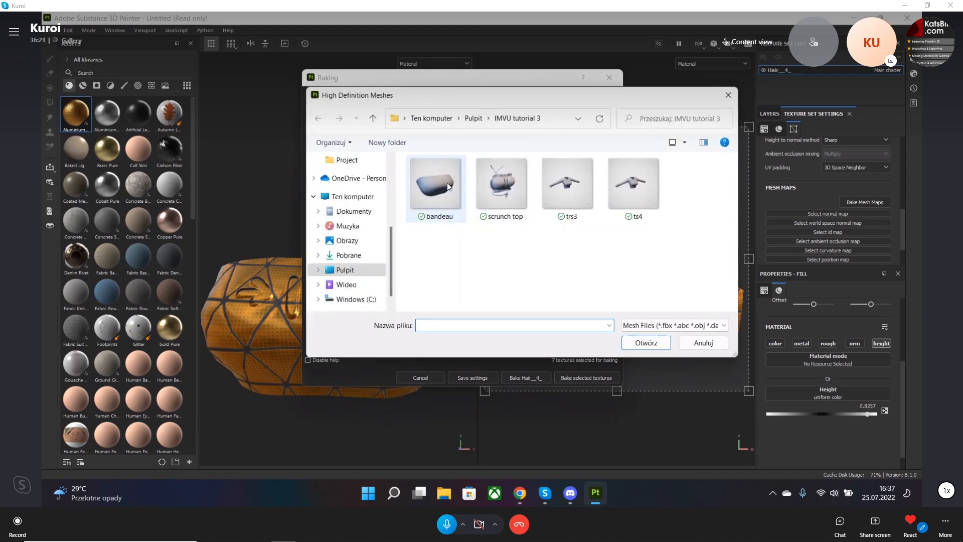
double_click(447, 182)
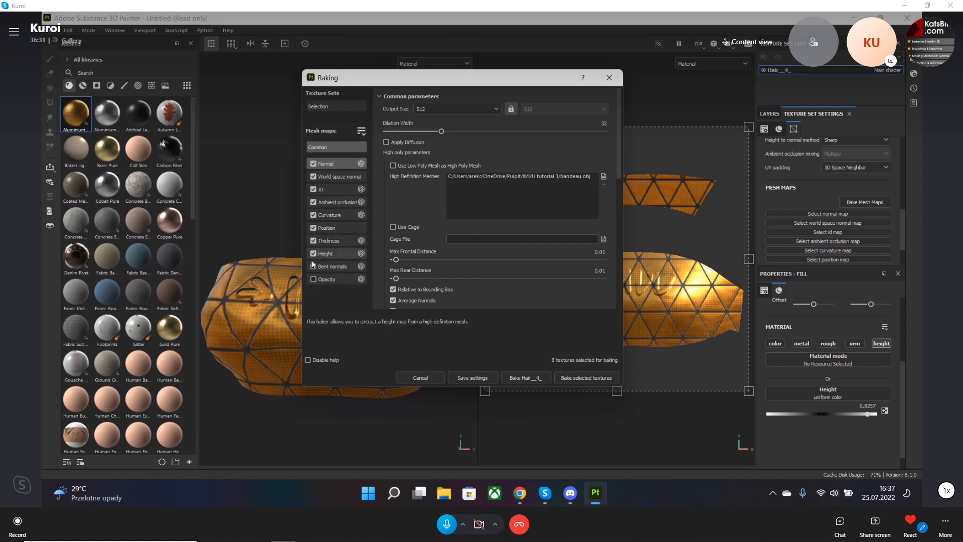
left_click(313, 279)
left_click(313, 254)
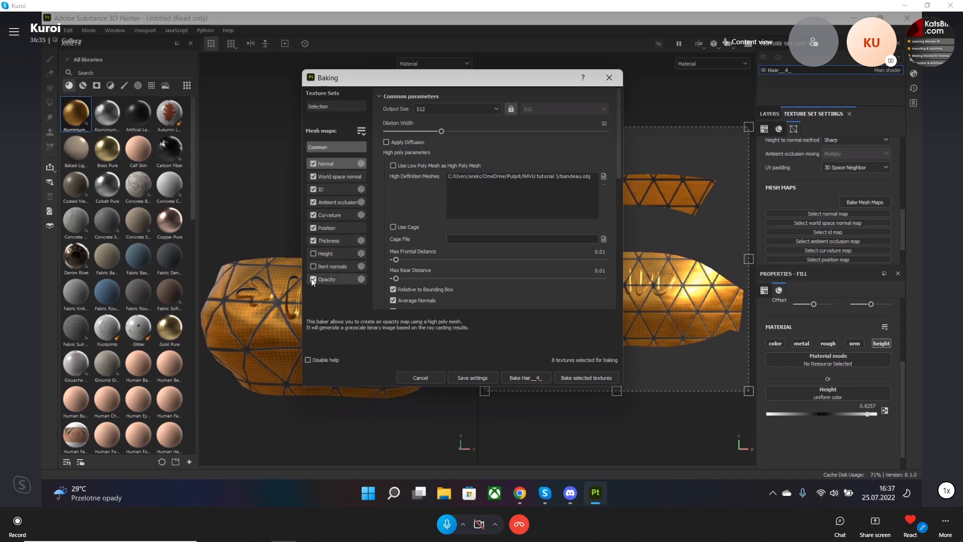
left_click(313, 279)
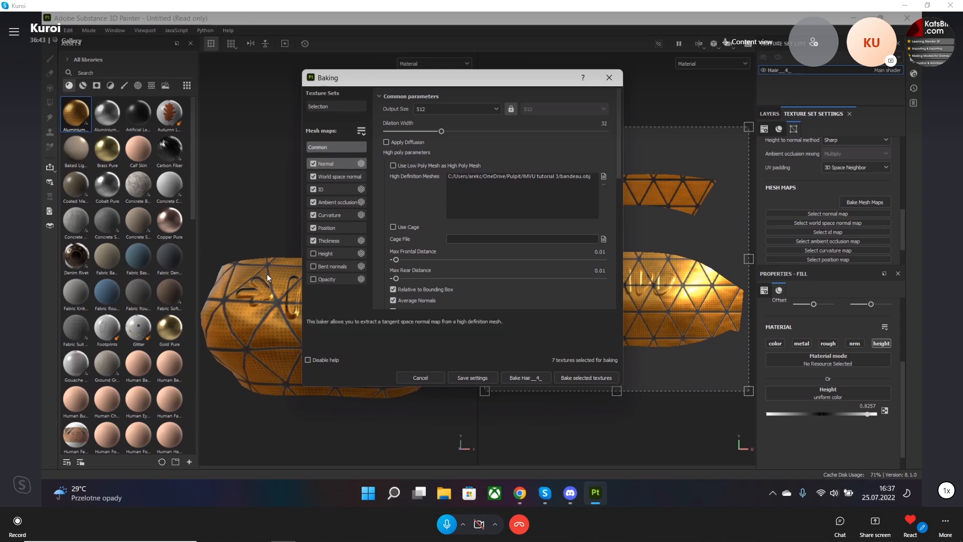
Review the common baking parameters and exclude the thickness, position, curvature and ID maps from the bake.
left_click_drag(432, 83, 557, 92)
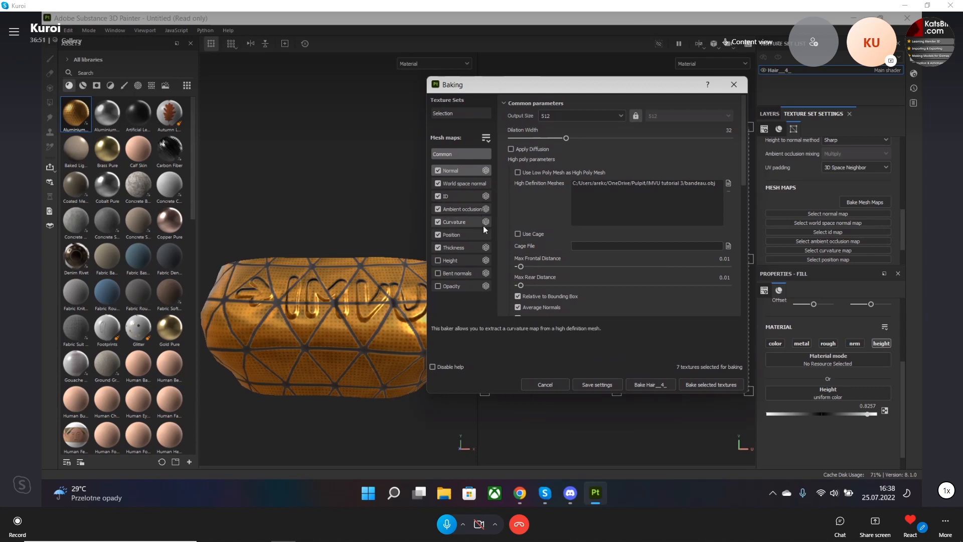
scroll(527, 233, "down", 3)
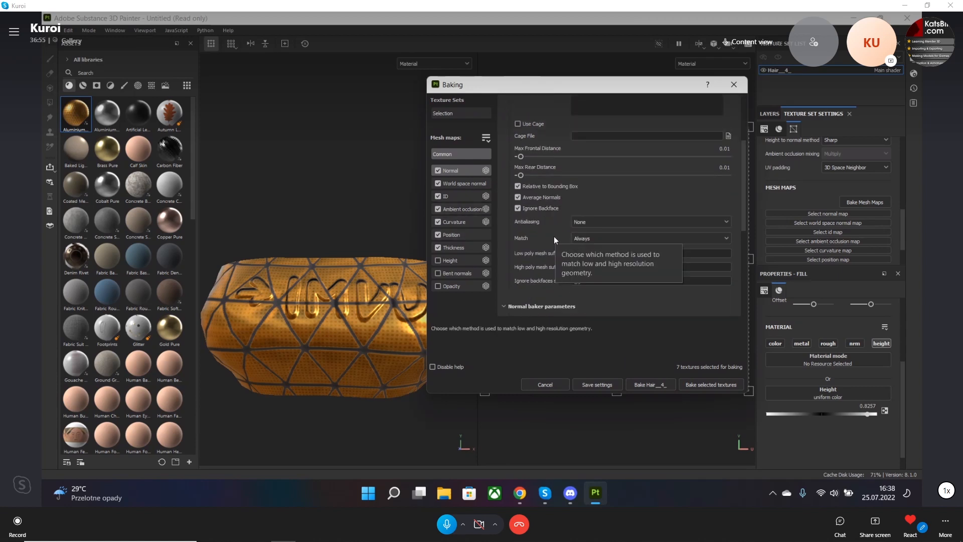
scroll(546, 236, "down", 2)
scroll(547, 236, "up", 2)
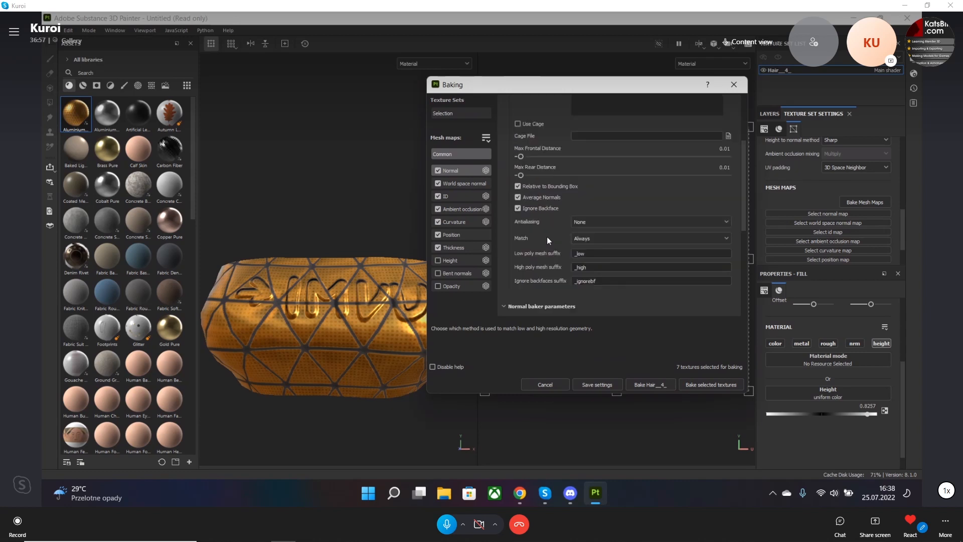
scroll(547, 236, "up", 3)
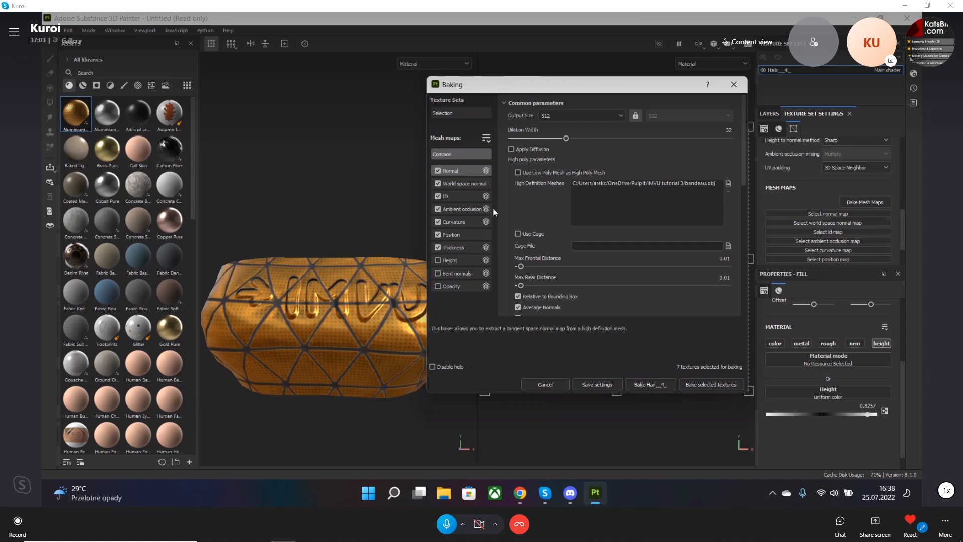
left_click(438, 248)
left_click(437, 234)
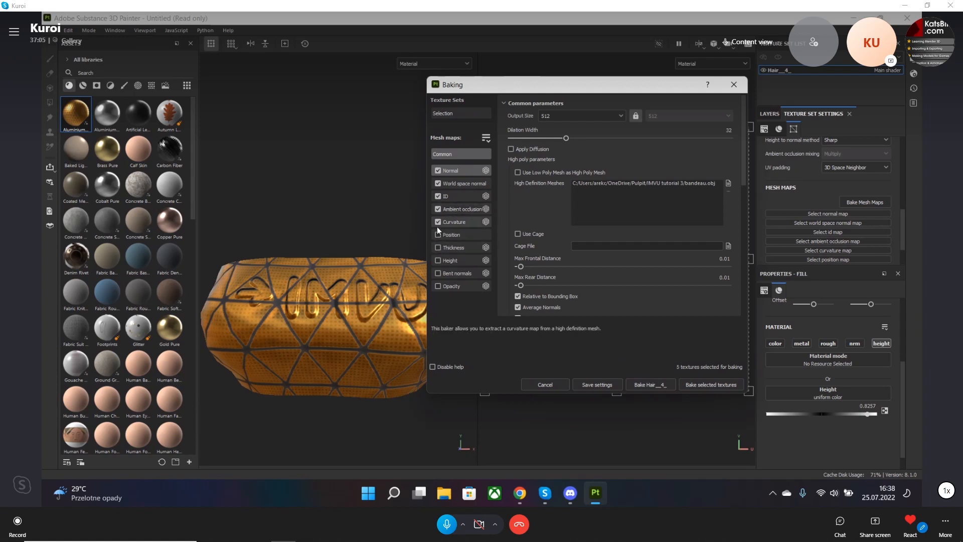
left_click(437, 222)
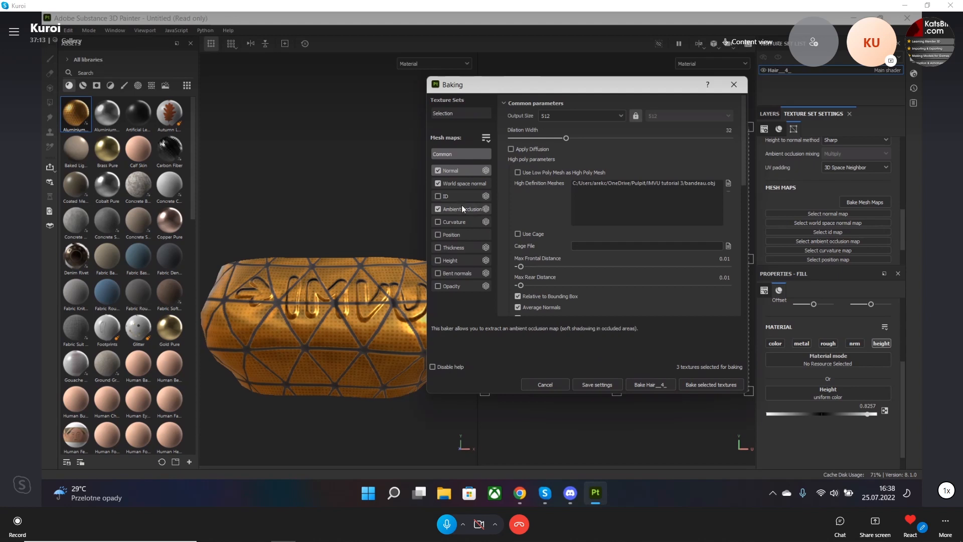
left_click(453, 195)
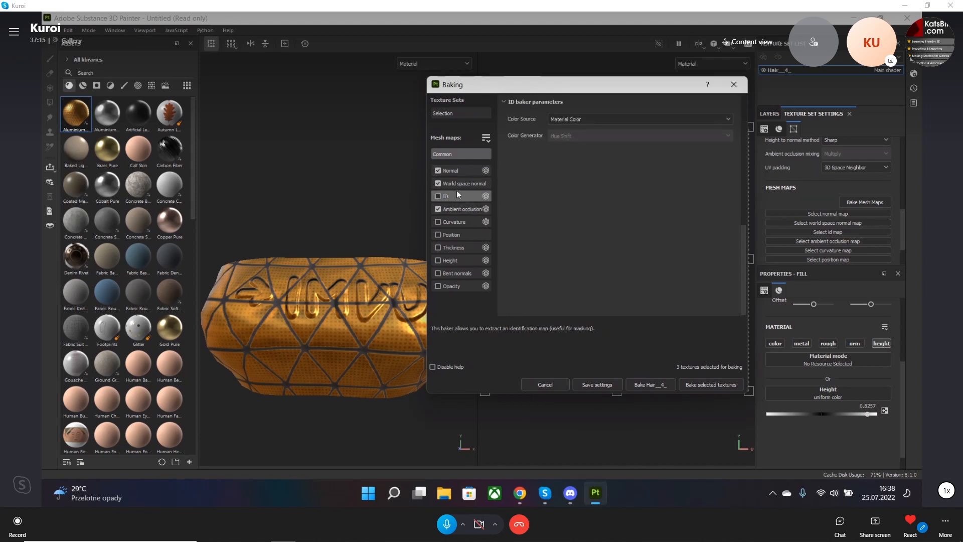
Check the world space normal baking parameters and bake the selected normal, world space normal and ambient occlusion maps.
left_click(460, 185)
scroll(524, 220, "up", 10)
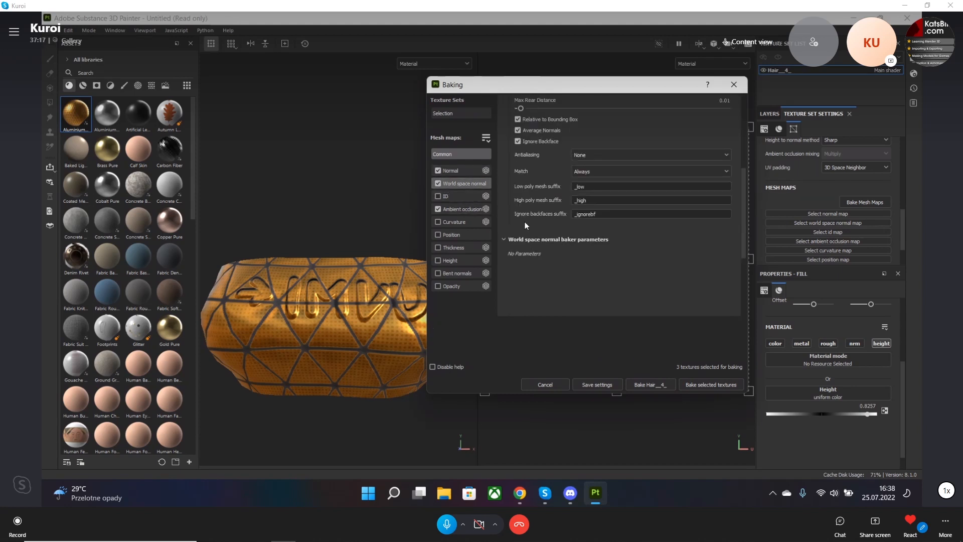
scroll(532, 227, "up", 1)
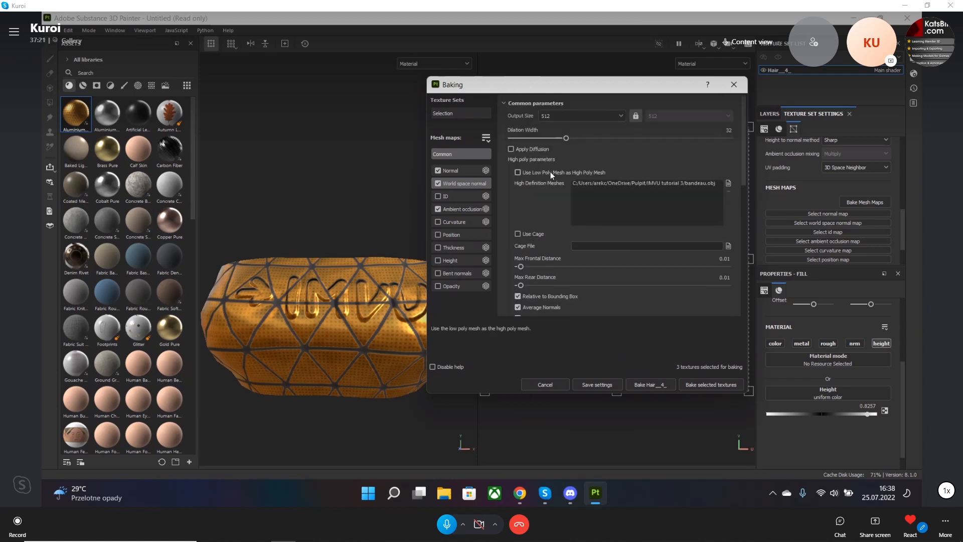
scroll(528, 204, "down", 1)
scroll(538, 227, "down", 1)
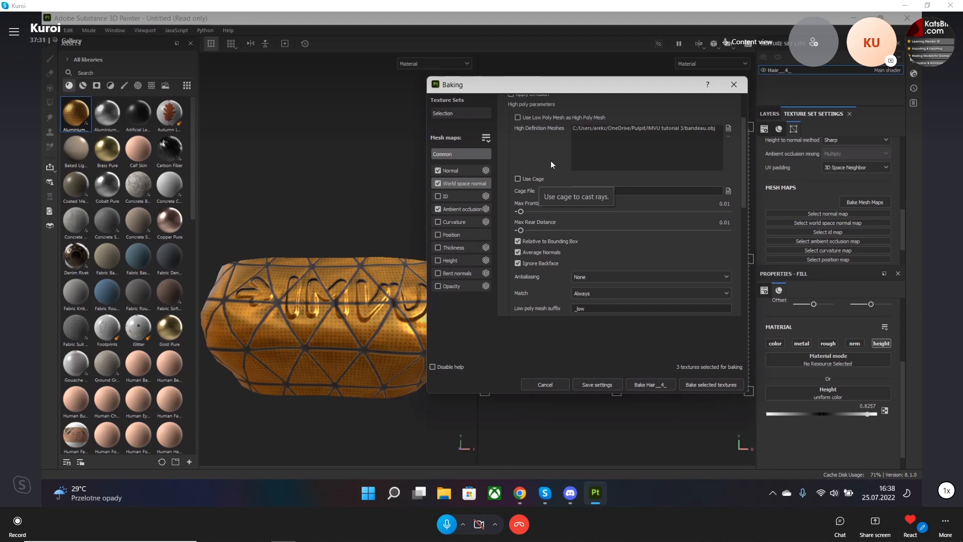
left_click(717, 384)
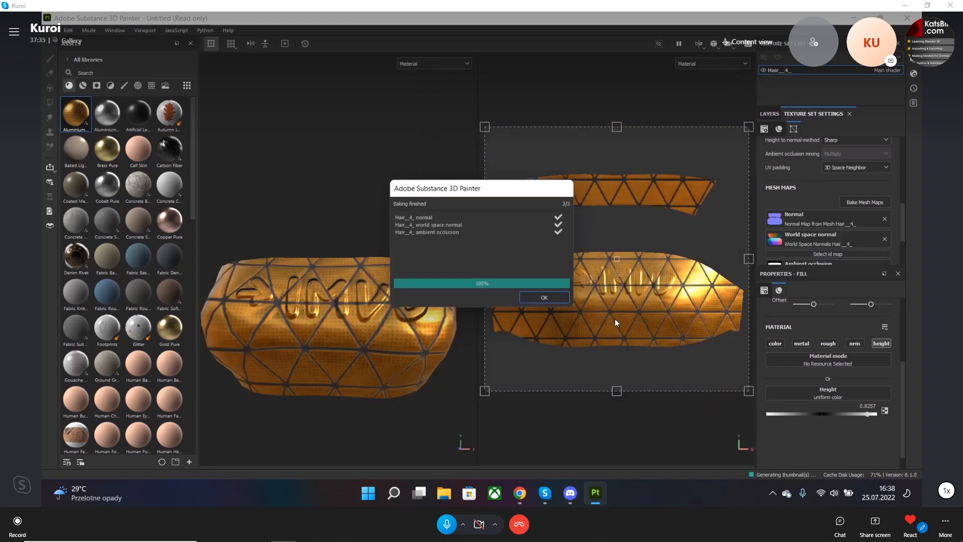
left_click(556, 297)
Look through the baked mesh maps and the project maps offered for the normal map slot.
scroll(789, 227, "down", 2)
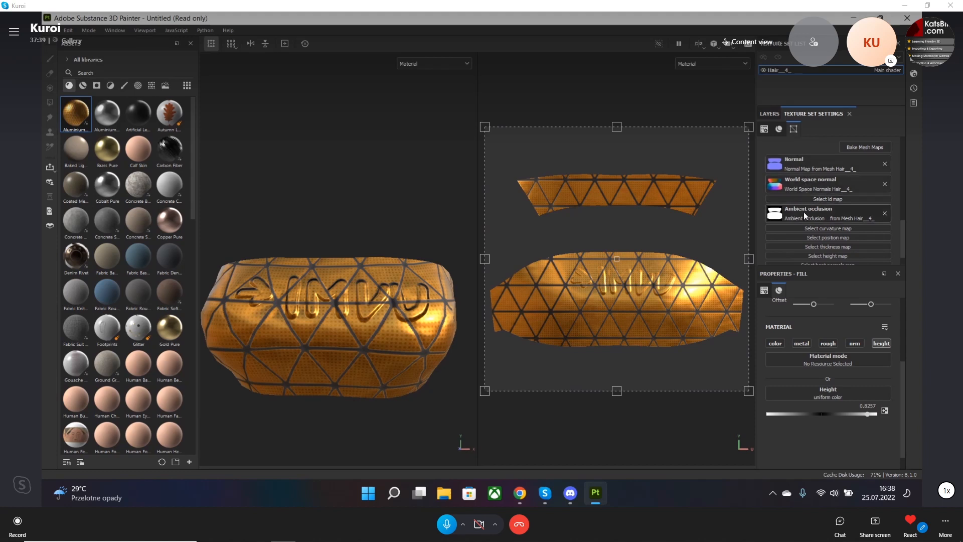
left_click(780, 167)
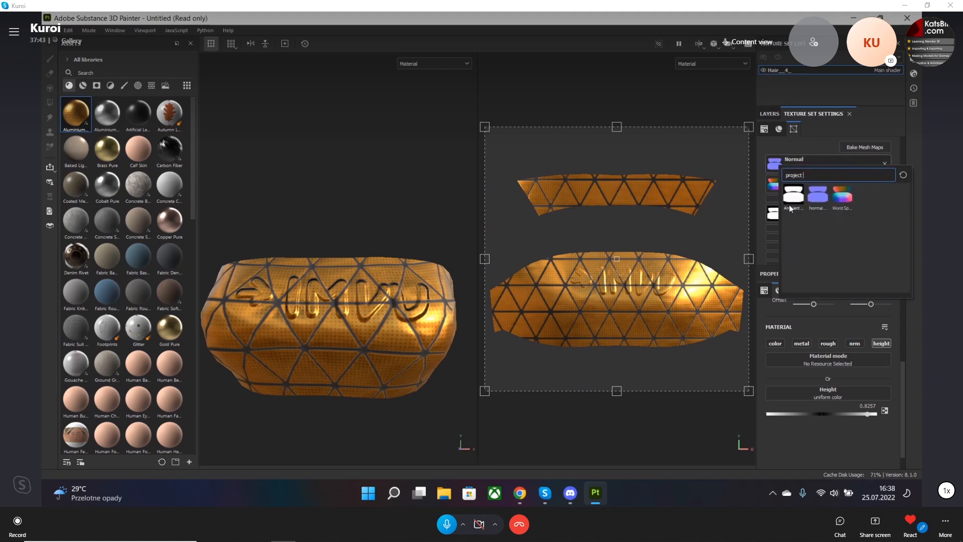
left_click(790, 145)
scroll(792, 195, "up", 6)
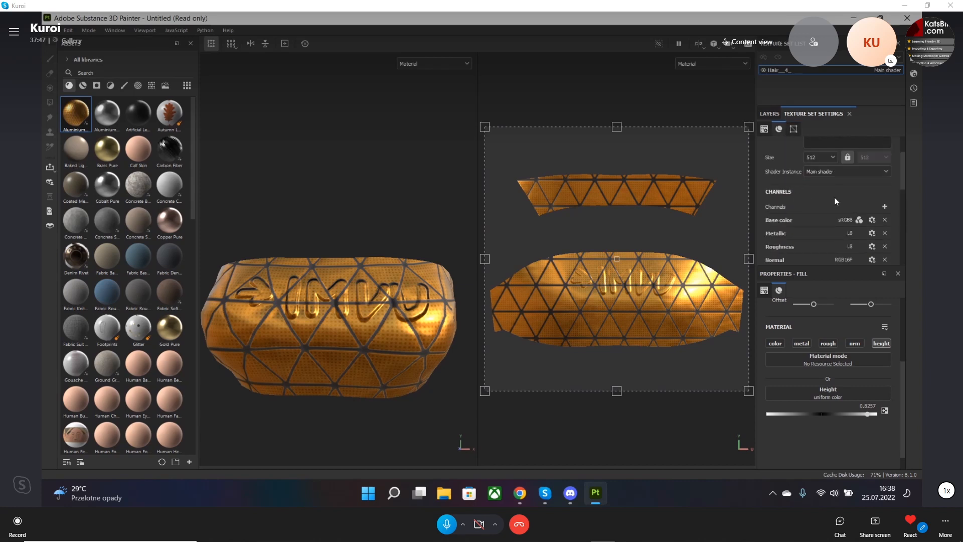
Review the texture set's general properties, channels and mesh maps, and return to the layer stack.
scroll(823, 206, "up", 2)
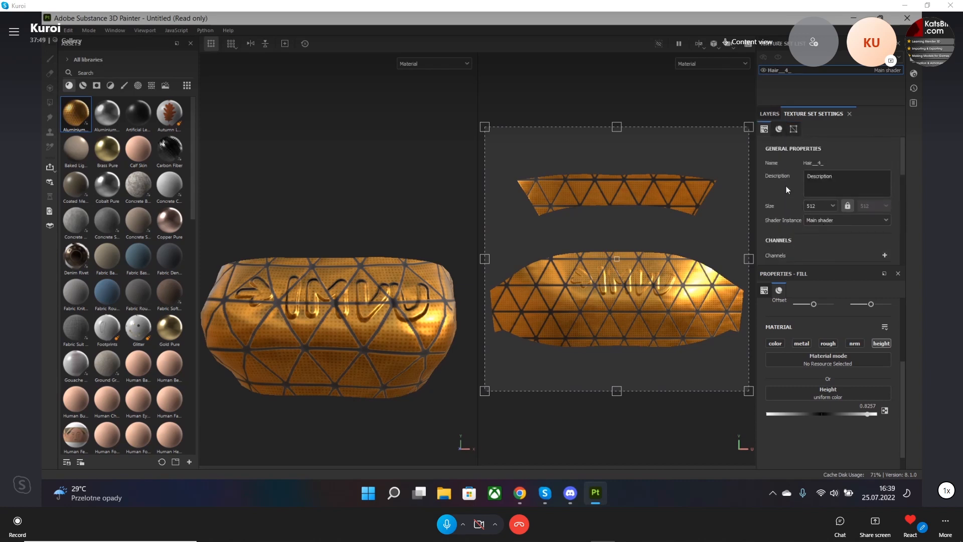
scroll(785, 190, "down", 8)
scroll(783, 206, "up", 8)
left_click(769, 114)
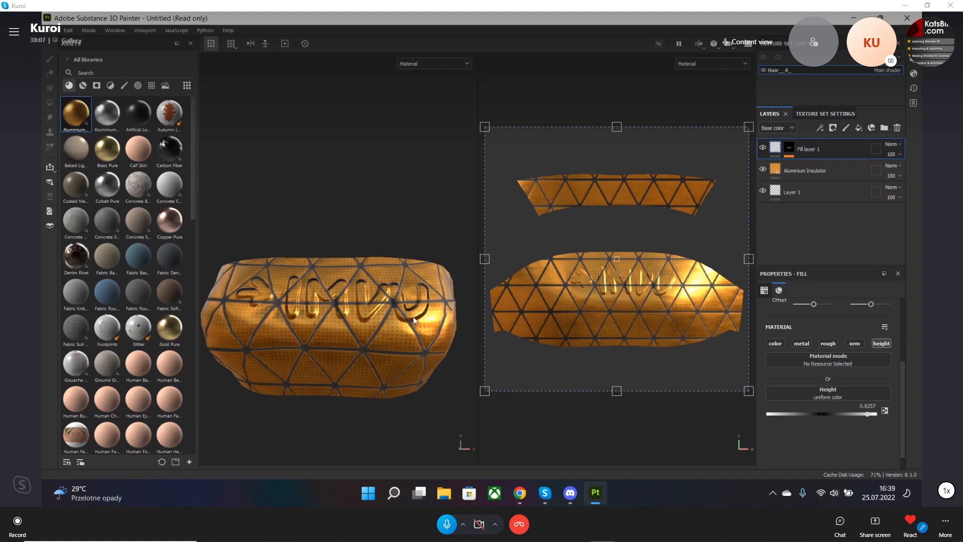
left_click_drag(421, 332, 400, 323, "alt")
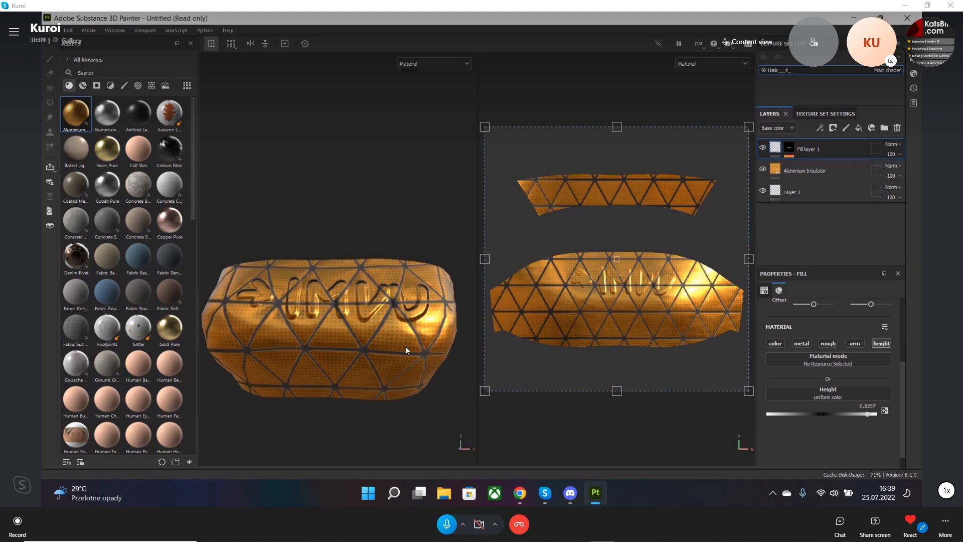
left_click_drag(300, 339, 298, 336, "alt")
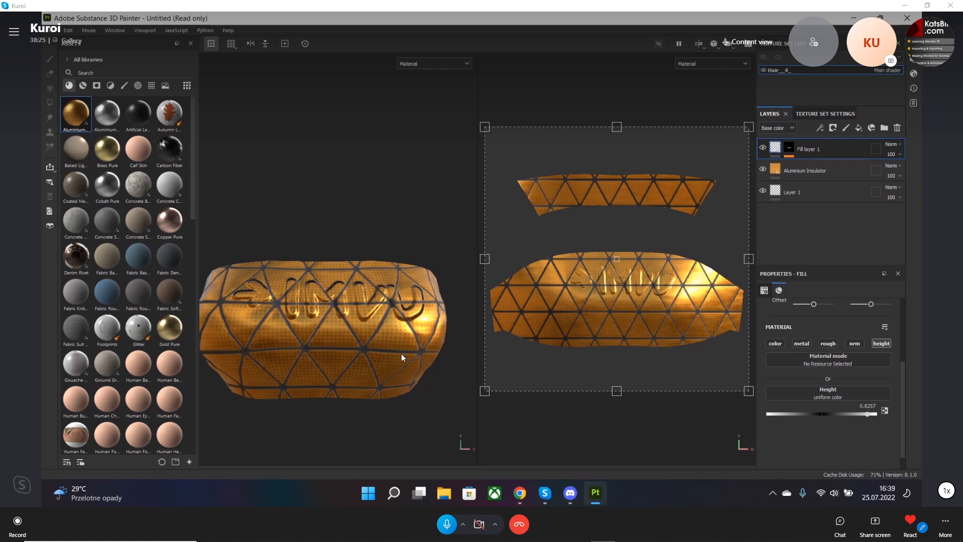
left_click(321, 371)
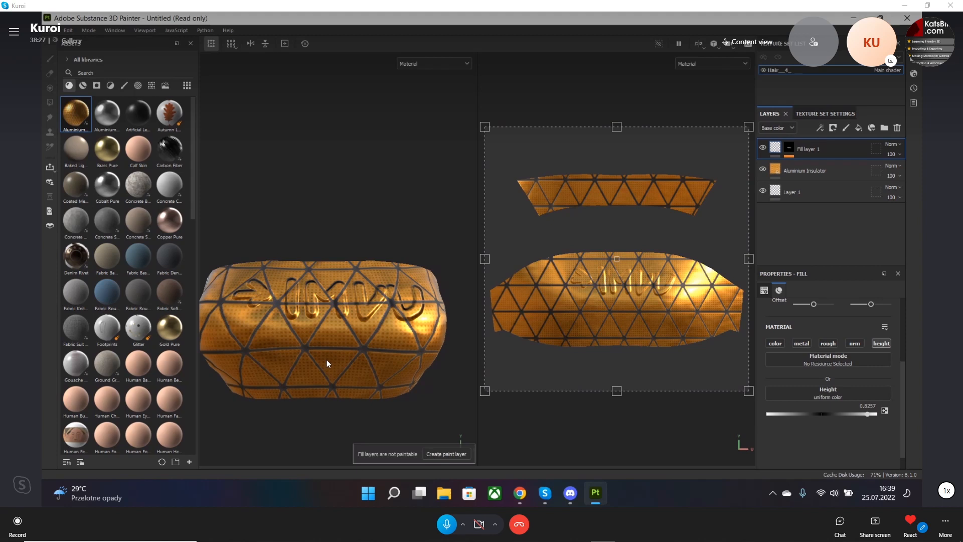
left_click_drag(317, 364, 311, 352, "alt")
left_click(117, 356)
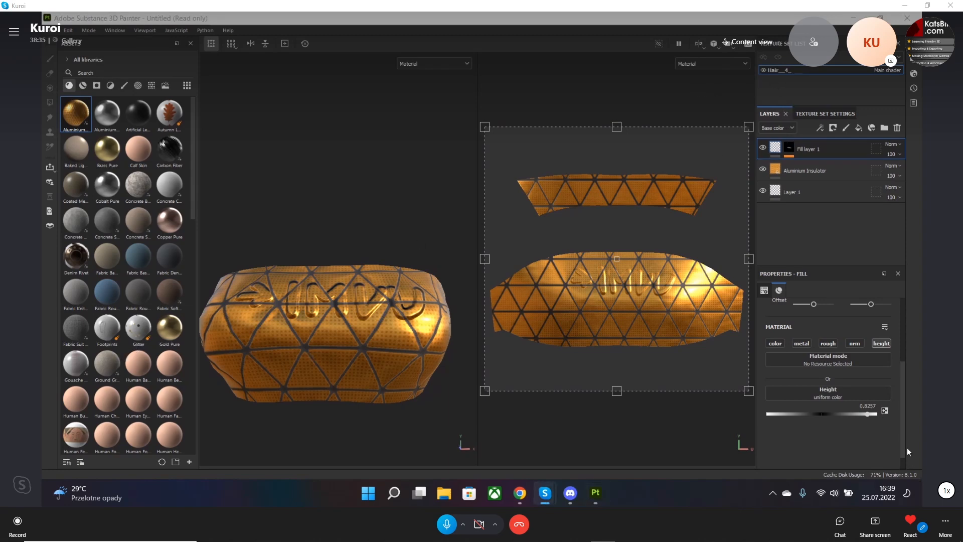
left_click(920, 497)
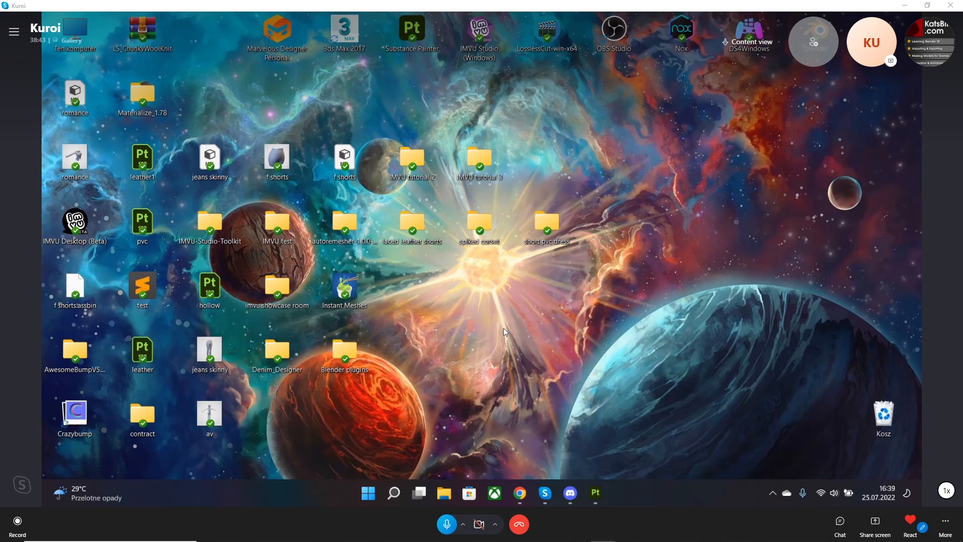
left_click(595, 493)
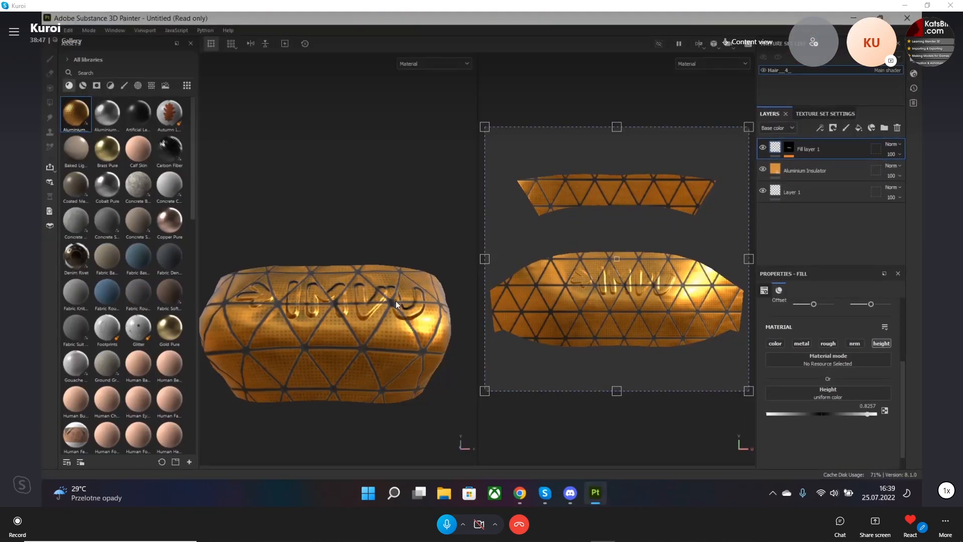
Launch IMVU Studio, find the published holo outfit among the products, and open a draft copy for editing.
left_click(668, 90)
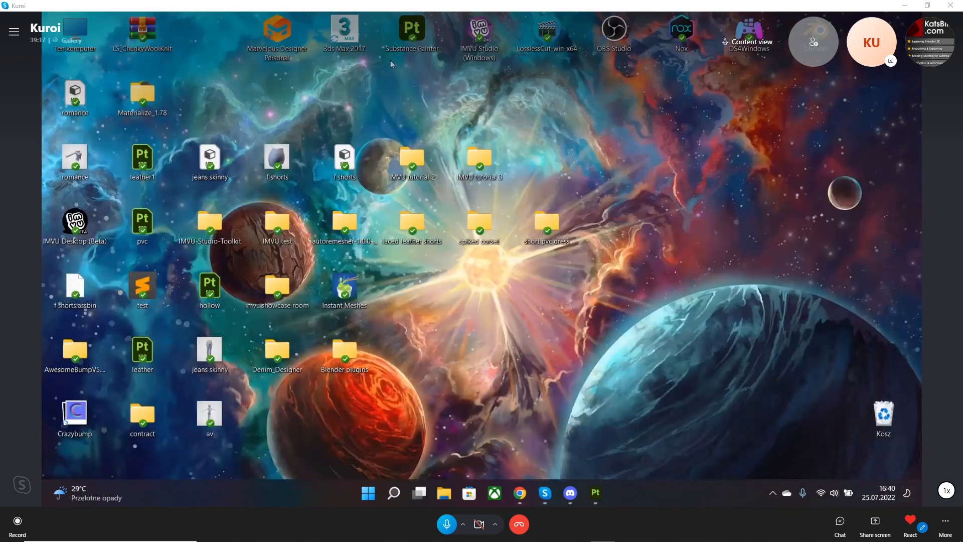
double_click(489, 43)
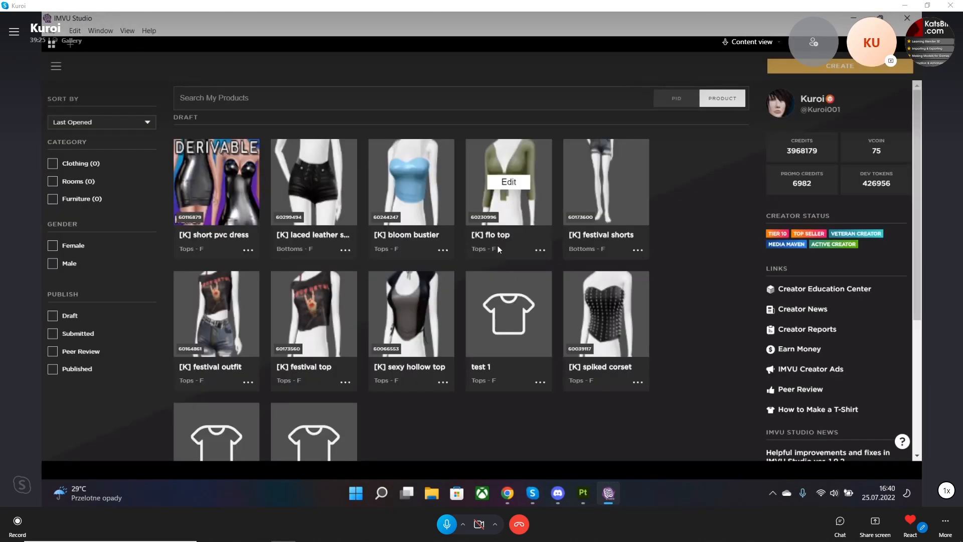
scroll(576, 320, "down", 3)
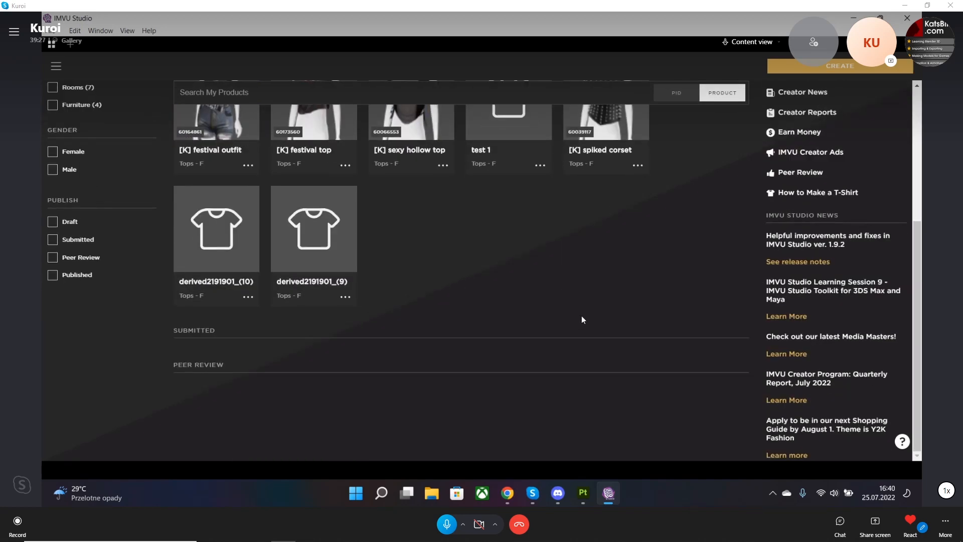
scroll(652, 271, "down", 10)
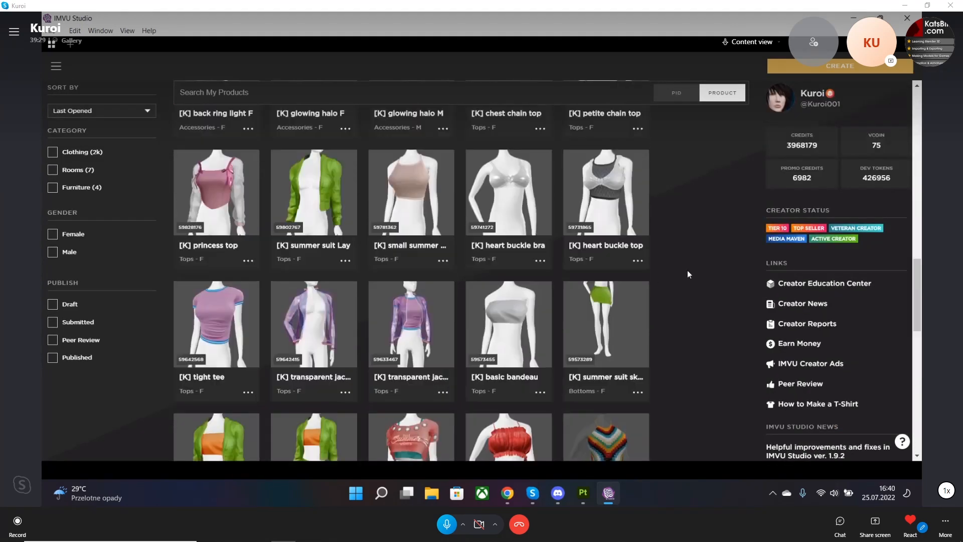
left_click(508, 395)
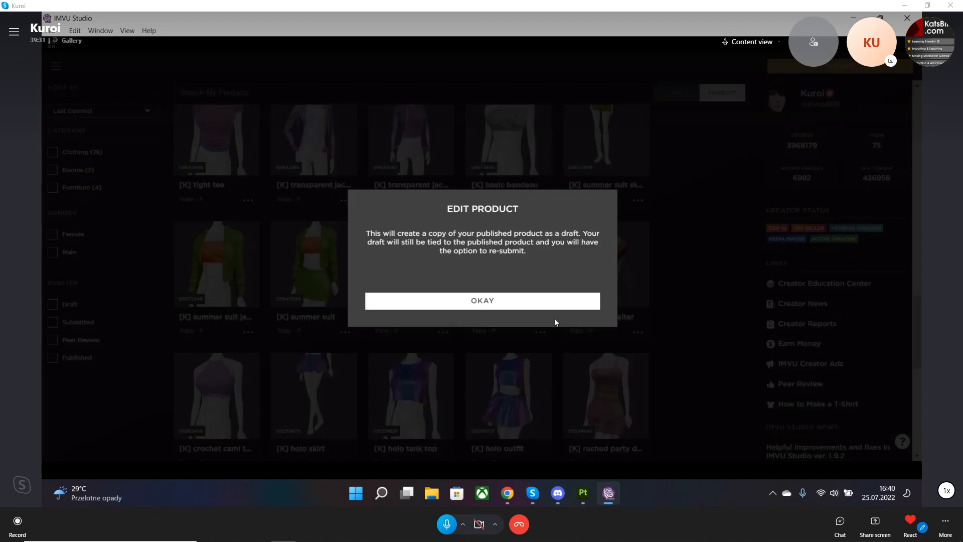
left_click(527, 302)
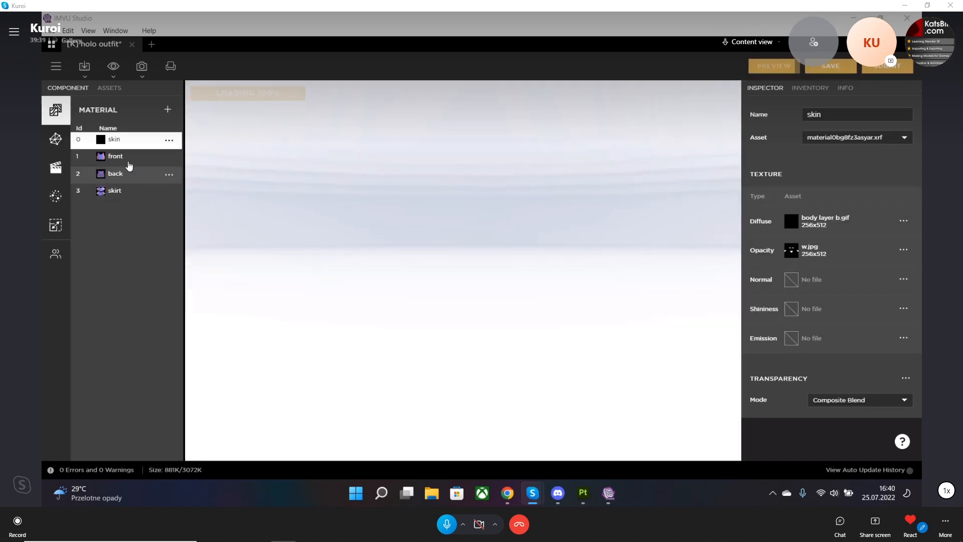
Select the outfit's front material and examine its diffuse and shininess textures, its iridescence setting and its look on the avatar.
left_click(126, 157)
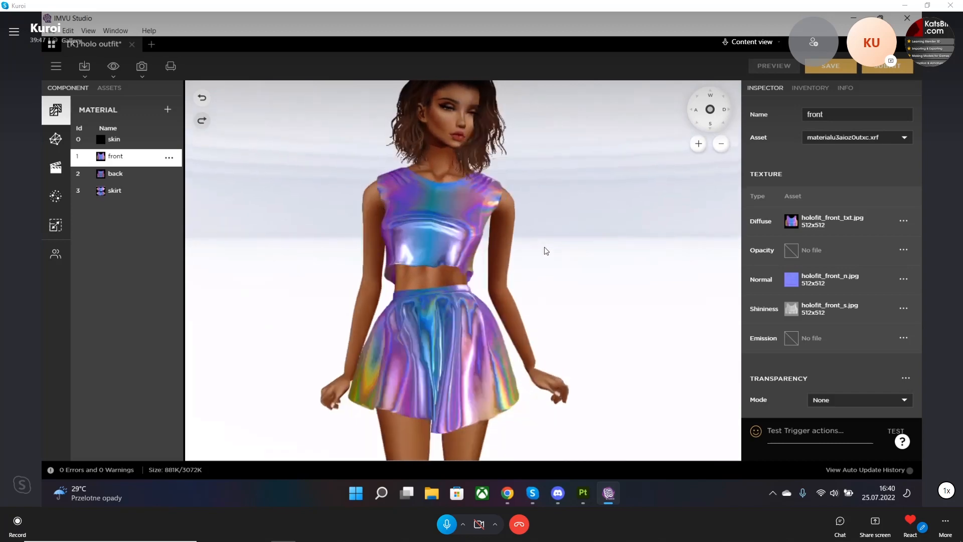
mouse_move(613, 322)
left_mouse_down()
mouse_move(539, 306)
mouse_move(383, 303)
mouse_move(612, 303)
left_mouse_up()
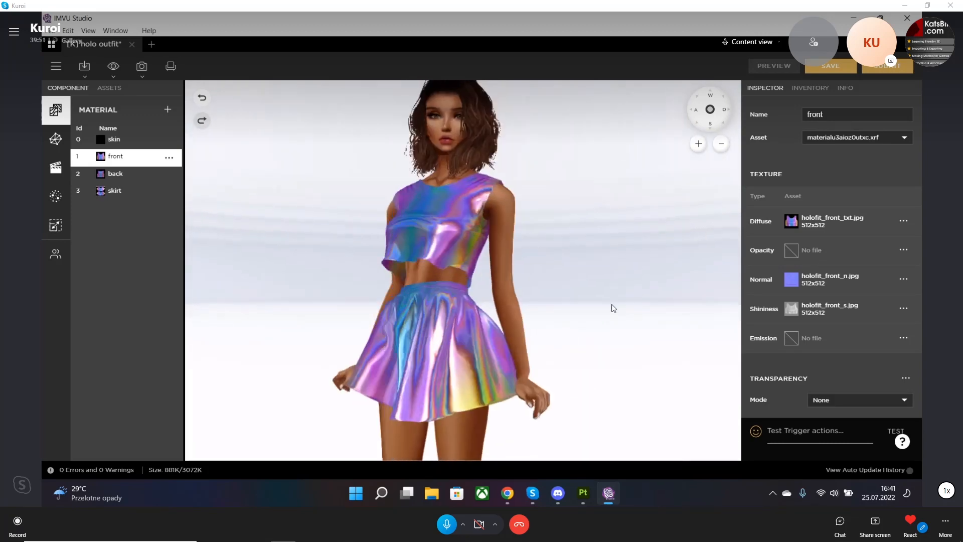
scroll(507, 281, "down", 3)
scroll(826, 333, "down", 3)
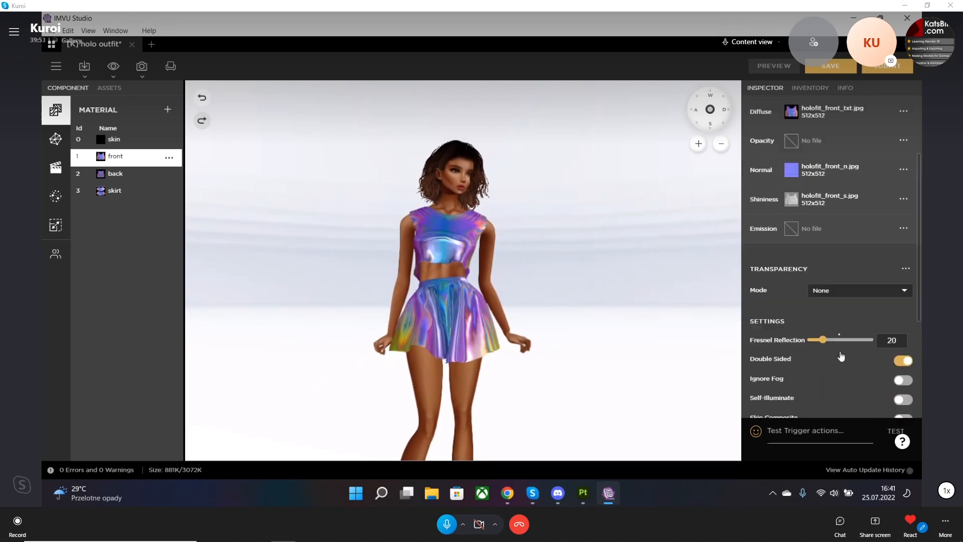
scroll(827, 333, "up", 3)
mouse_move(791, 222)
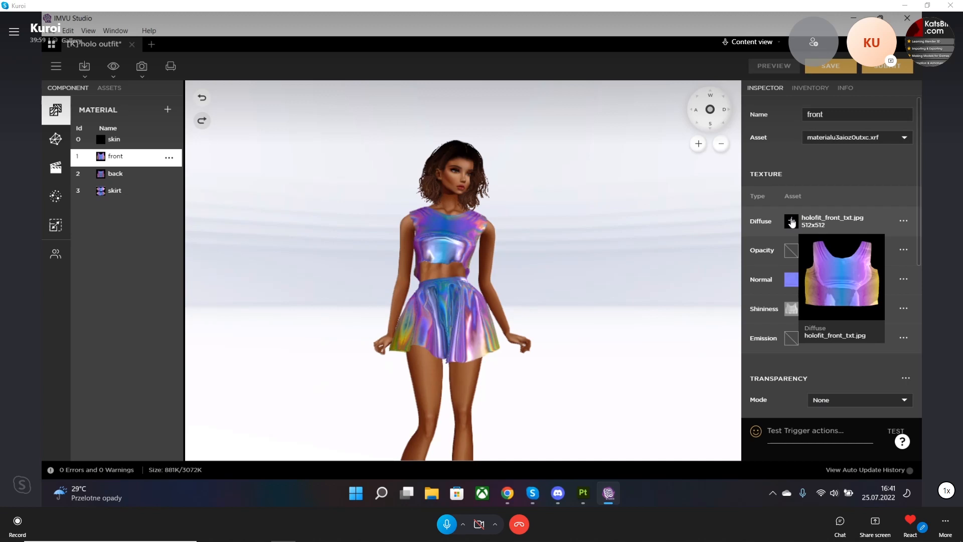
scroll(772, 351, "down", 5)
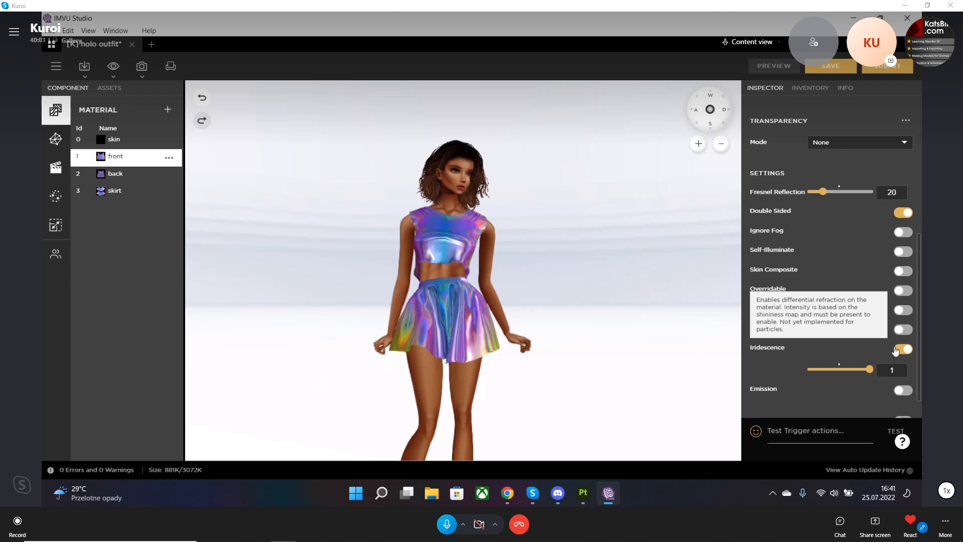
scroll(877, 332, "up", 2)
scroll(878, 333, "up", 2)
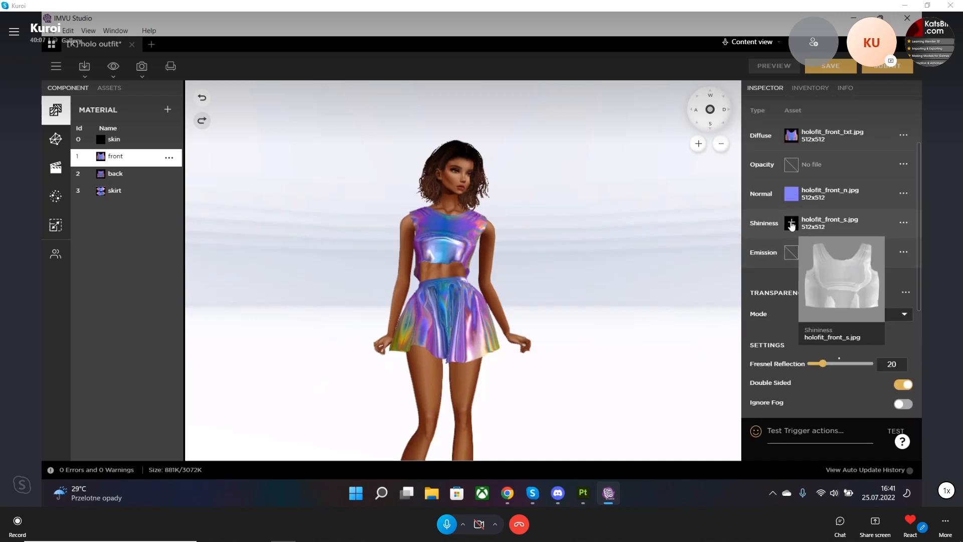
scroll(856, 343, "down", 4)
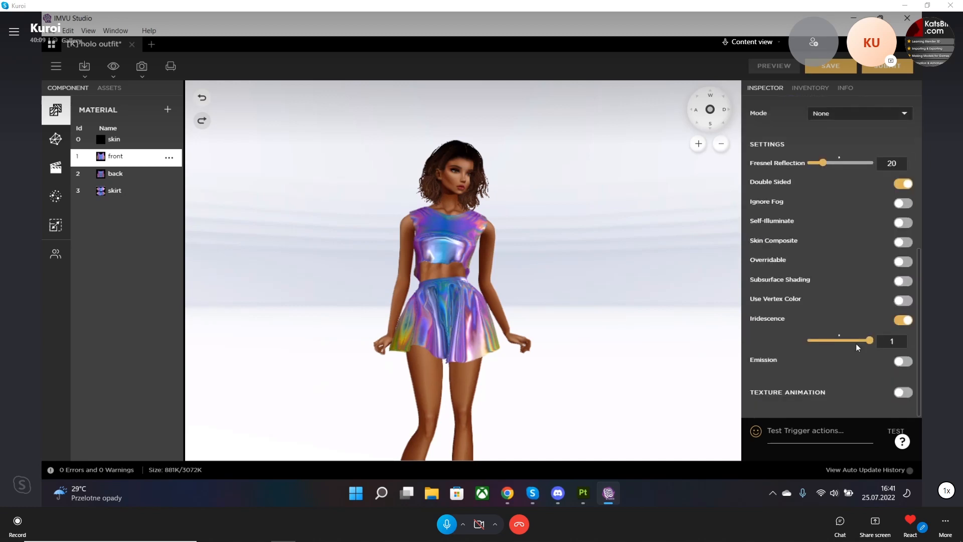
Disable iridescence on the front material, preview the change, and inspect the top up close on the avatar.
left_click(901, 321)
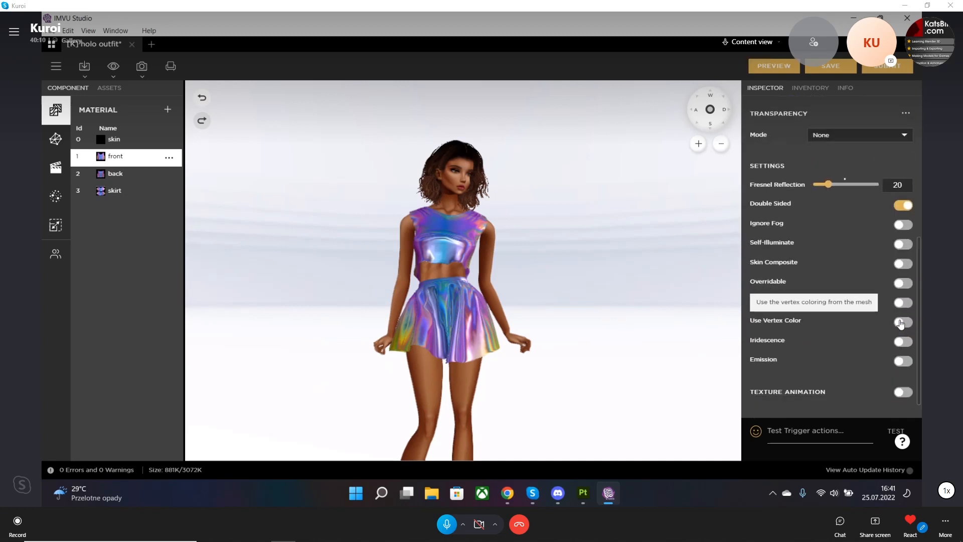
left_click(773, 66)
scroll(477, 226, "up", 3)
scroll(794, 234, "up", 4)
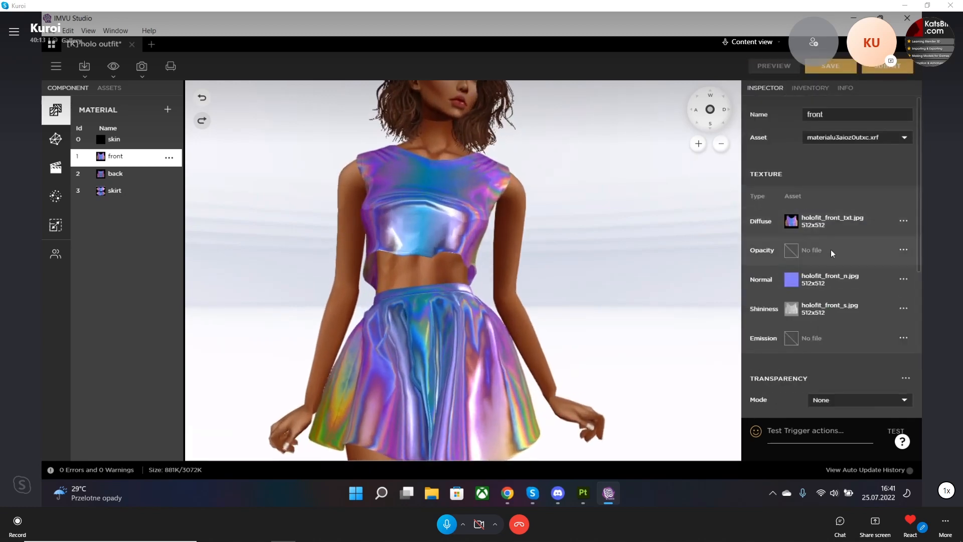
scroll(417, 239, "down", 6)
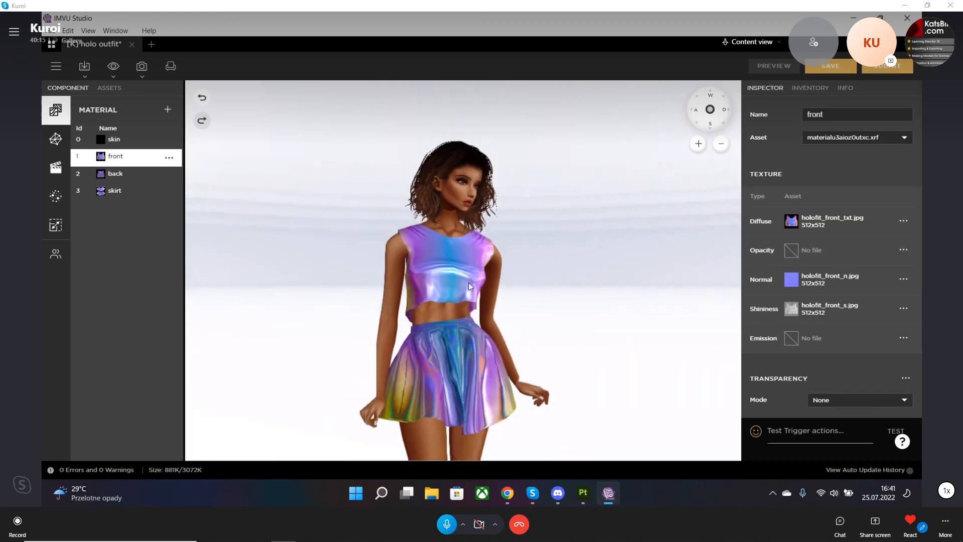
scroll(467, 285, "up", 5)
left_click_drag(473, 291, 506, 263)
scroll(491, 293, "down", 2)
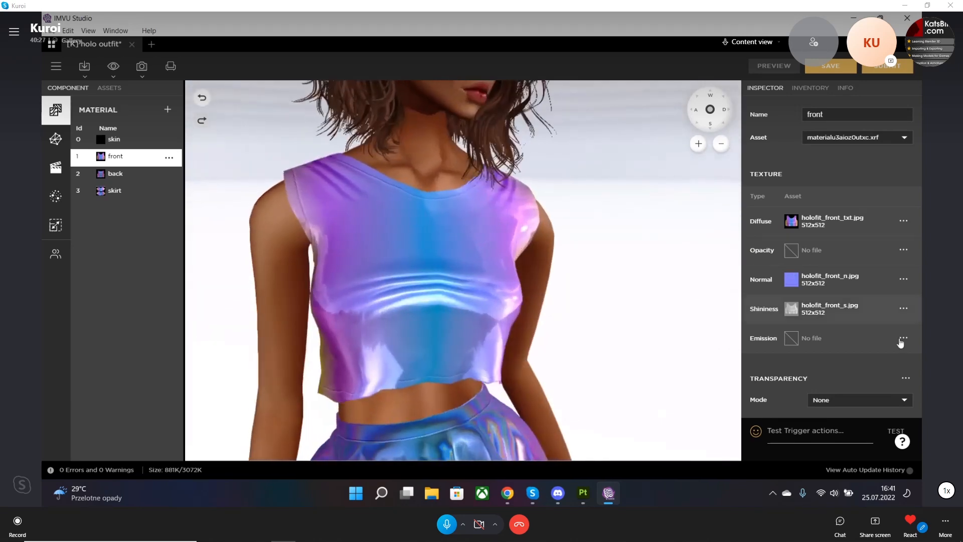
Re-enable iridescence at intensity 1 on the front material and preview the top.
scroll(888, 359, "down", 5)
scroll(888, 359, "down", 2)
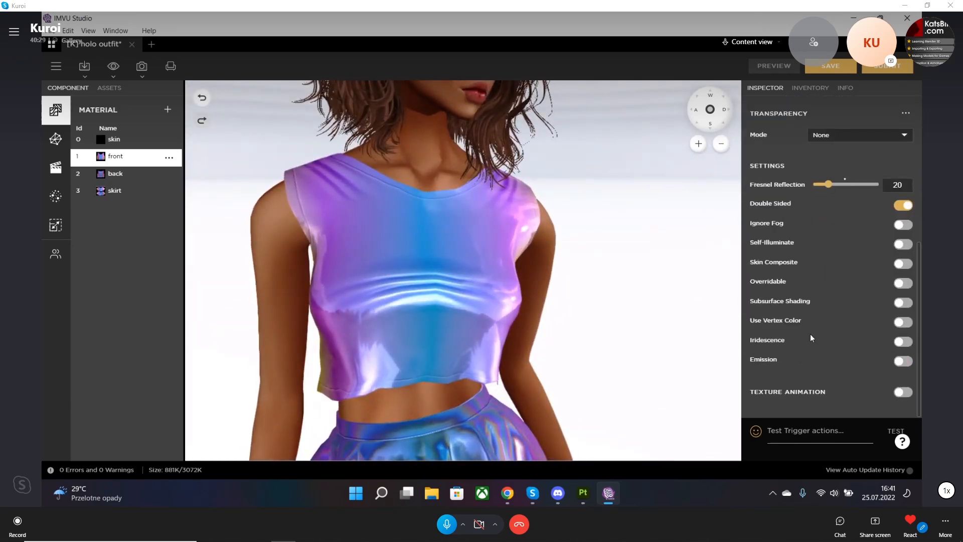
left_click(903, 341)
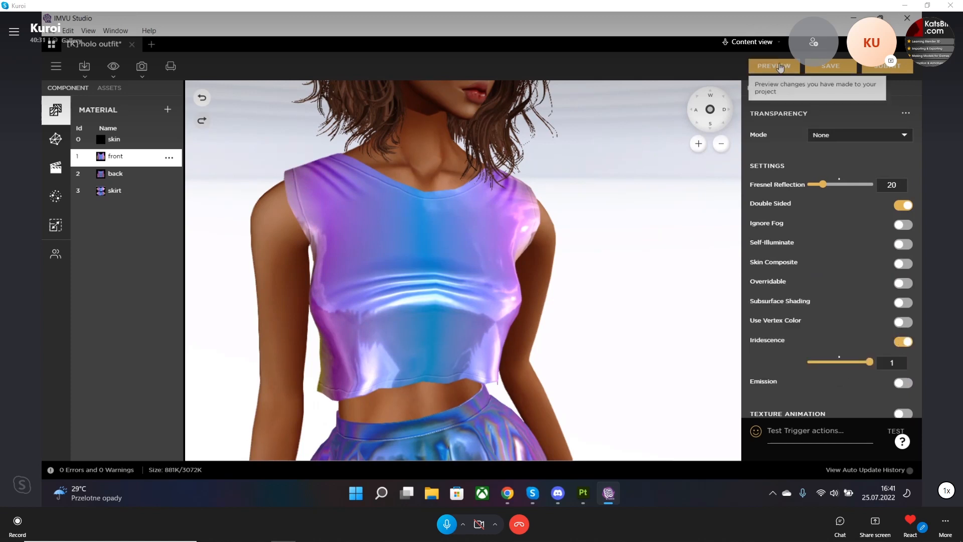
scroll(803, 182, "up", 7)
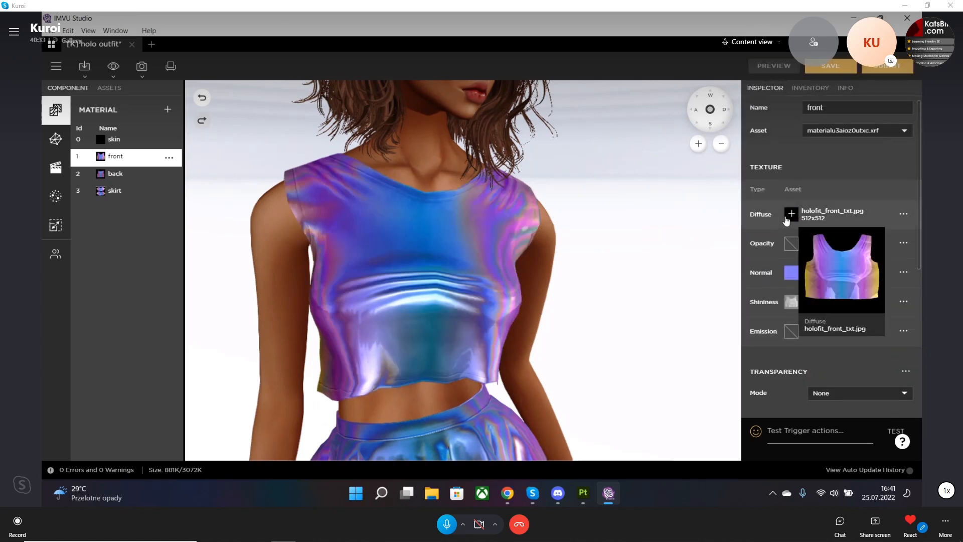
Start importing a new diffuse image for the front material and browse to the holo outfit folder inside the IMVU folder.
left_click(790, 216)
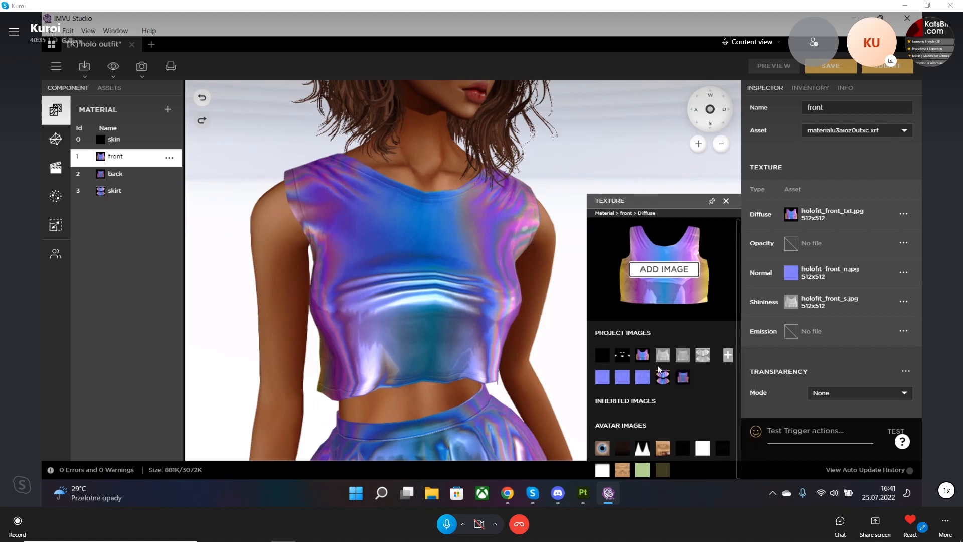
left_click(657, 270)
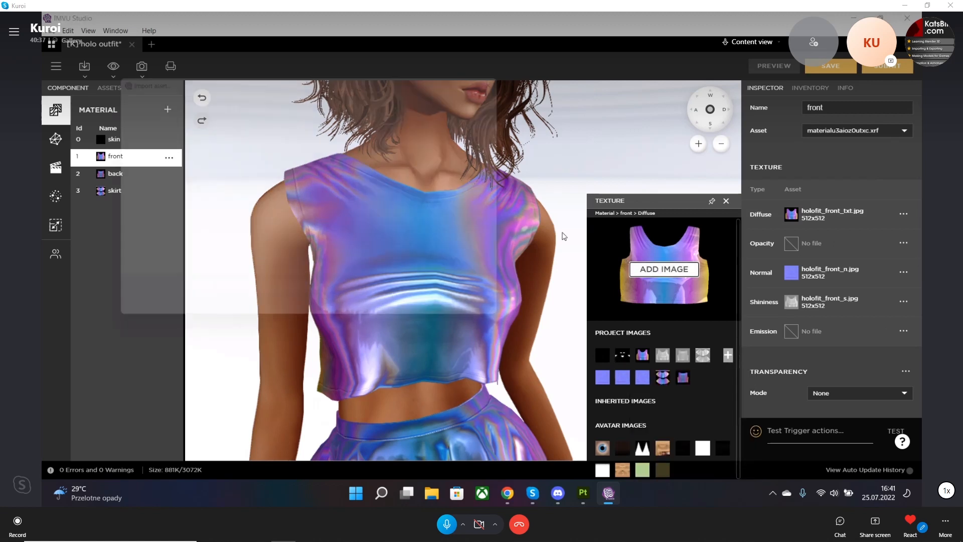
scroll(130, 168, "up", 3)
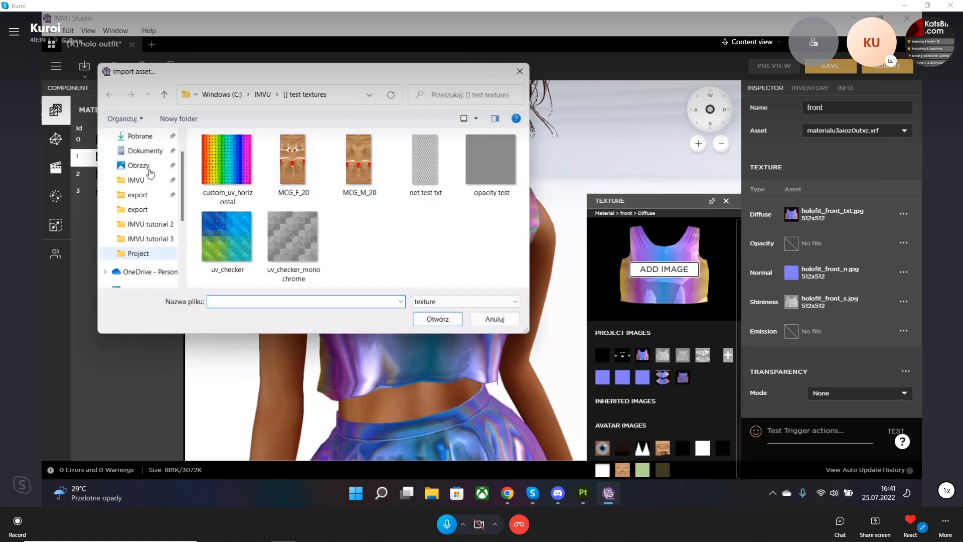
scroll(148, 170, "up", 2)
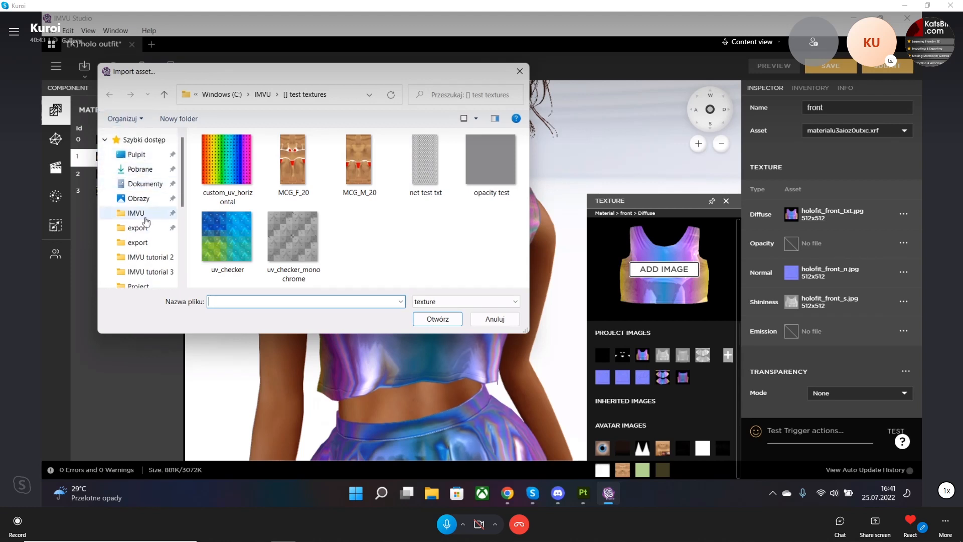
left_click(138, 214)
scroll(251, 243, "down", 1)
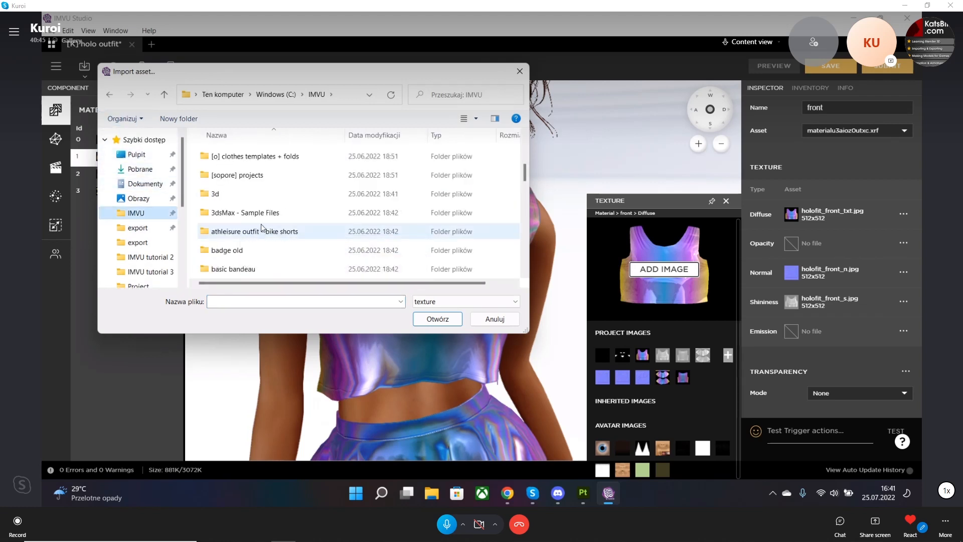
scroll(252, 238, "down", 1)
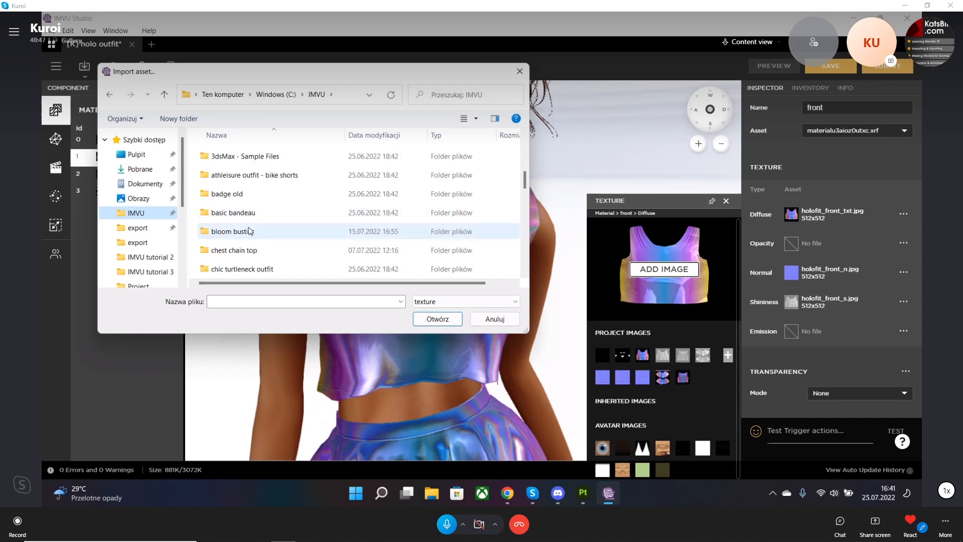
scroll(253, 211, "up", 2)
scroll(260, 227, "down", 3)
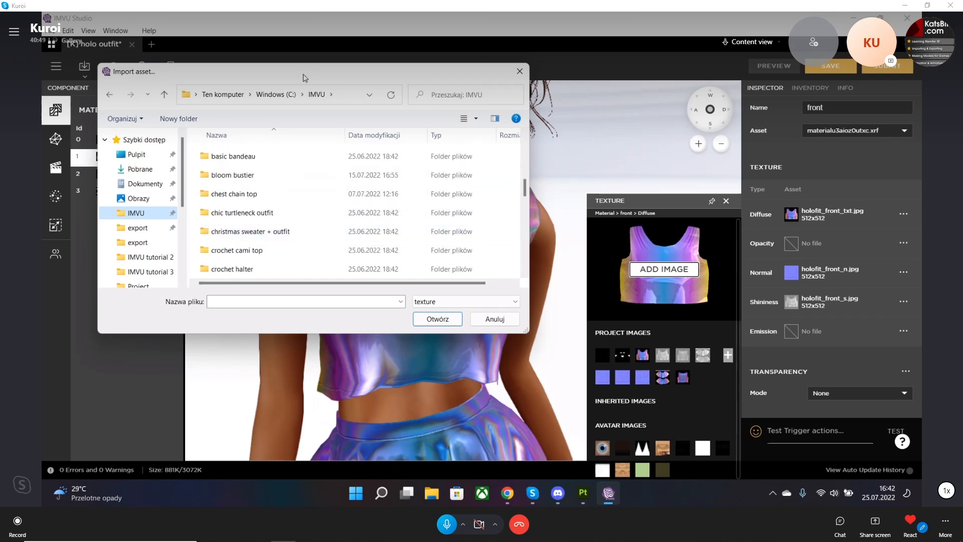
left_click_drag(303, 76, 323, 118)
left_click(268, 257)
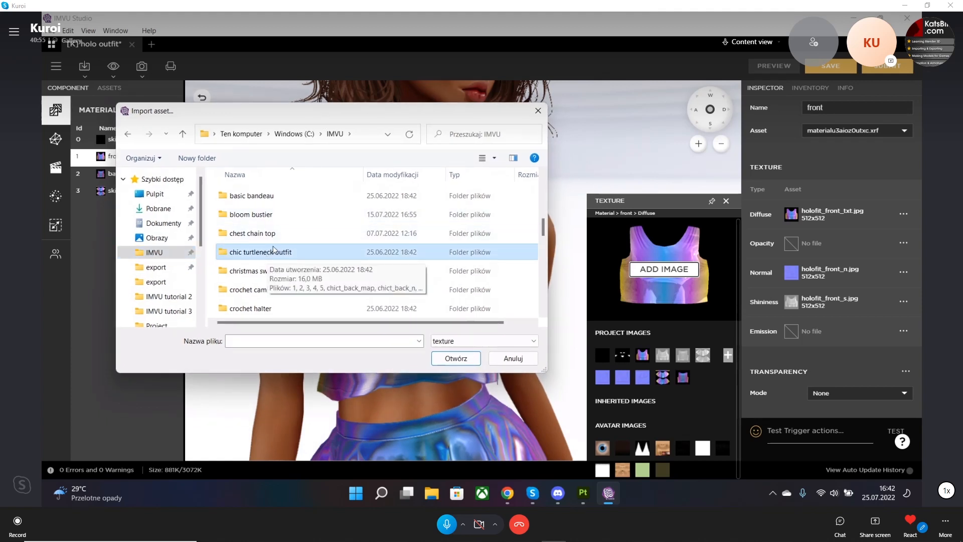
left_click(264, 277)
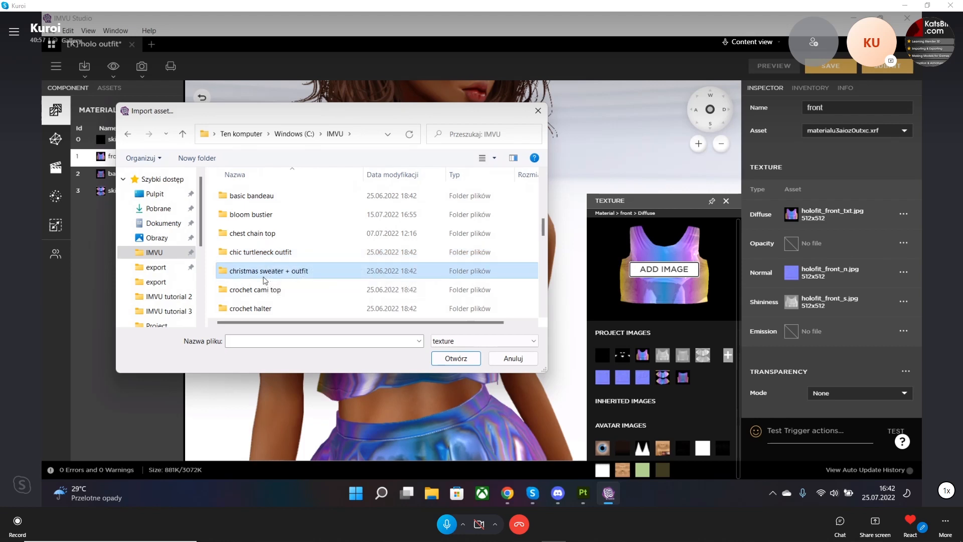
type("ho")
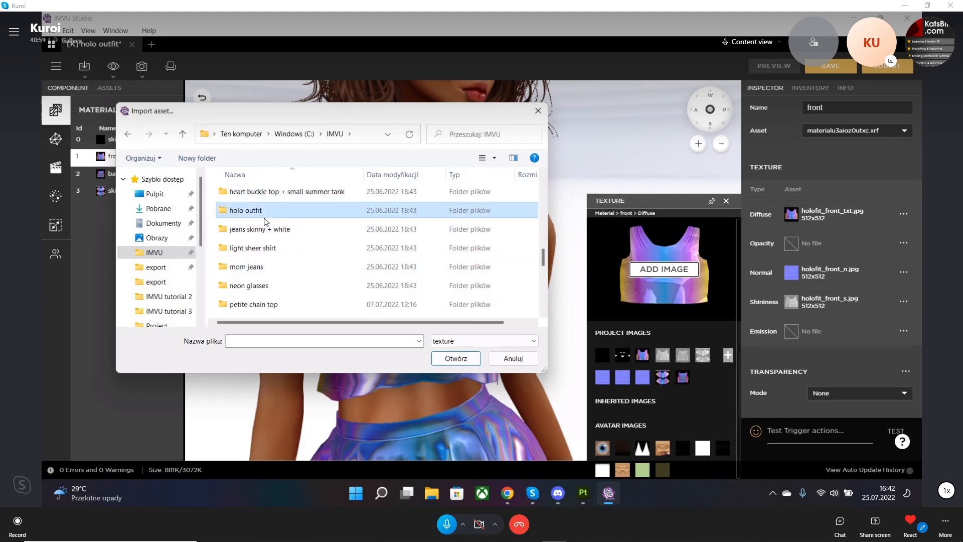
double_click(260, 212)
Replace the front material's diffuse texture with holofit_front_txtp, preview the change, and view the top from another angle.
scroll(521, 271, "down", 3)
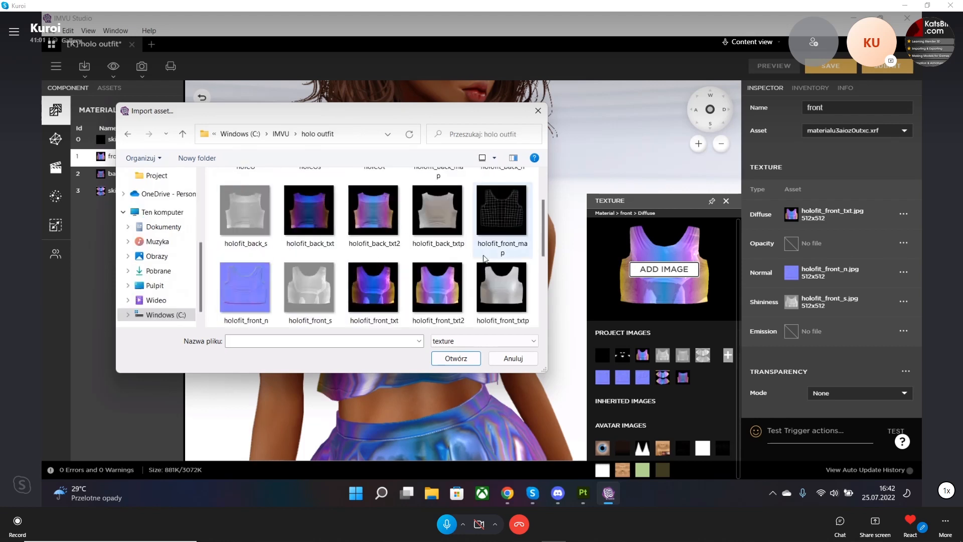
double_click(502, 221)
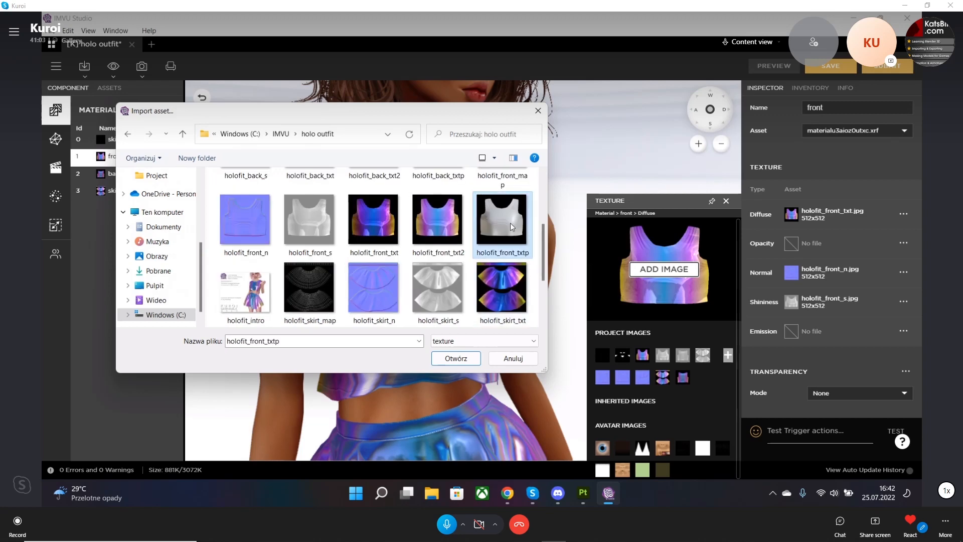
mouse_move(790, 220)
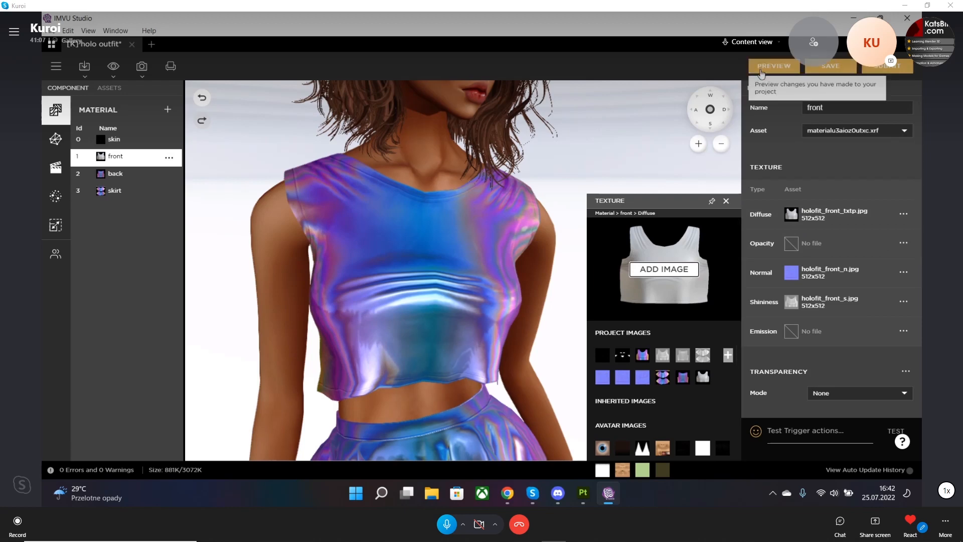
left_click(726, 200)
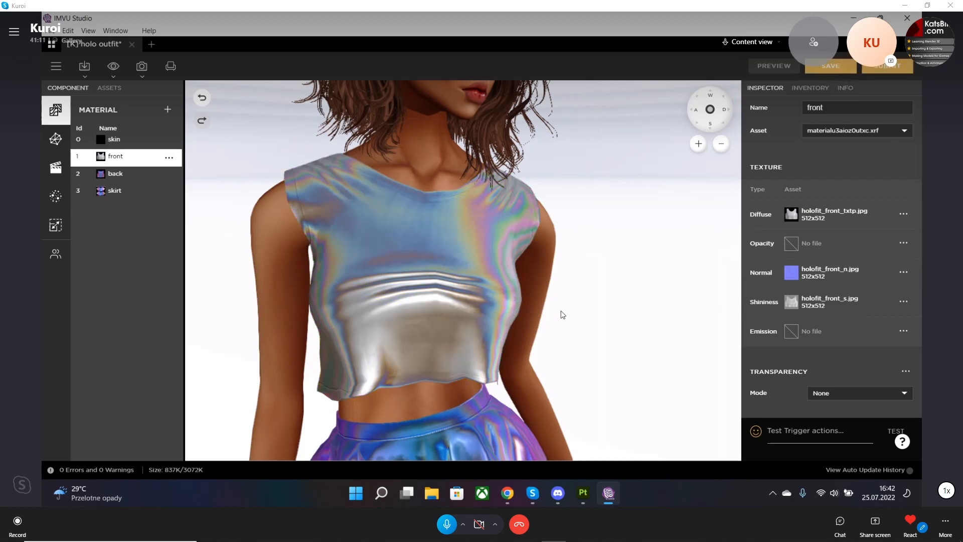
mouse_move(586, 311)
left_mouse_down()
mouse_move(489, 302)
mouse_move(632, 311)
mouse_move(535, 309)
mouse_move(632, 313)
mouse_move(572, 317)
mouse_move(601, 321)
left_mouse_up()
Replace the front material's diffuse texture with body layer w from the [] bikini coverings folder and preview the top on the avatar.
mouse_move(794, 220)
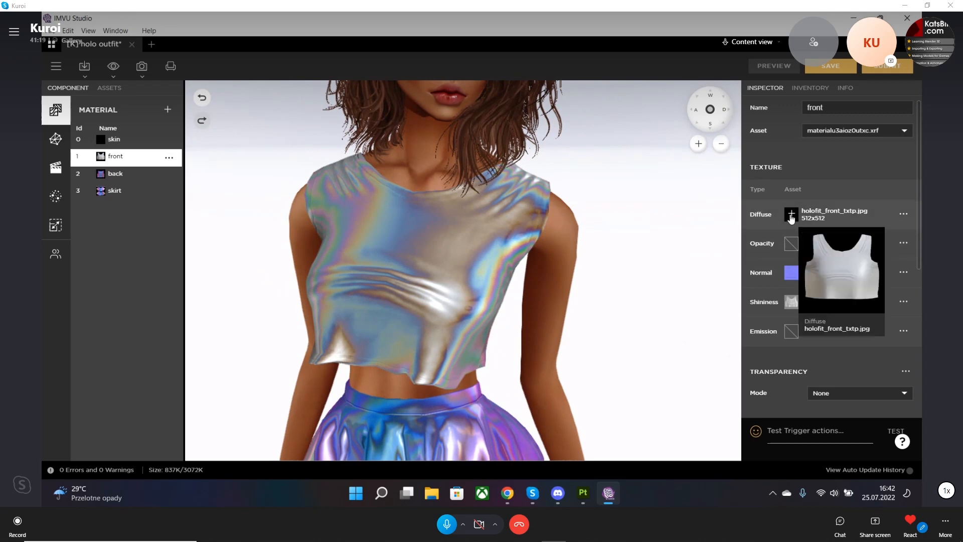
left_click(791, 216)
left_click(664, 269)
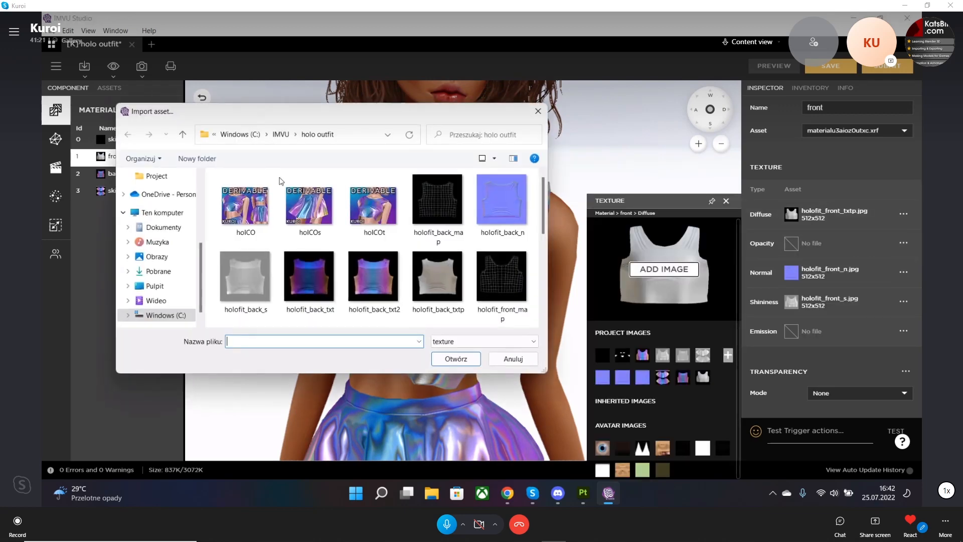
left_click(311, 220)
key("BackSpace")
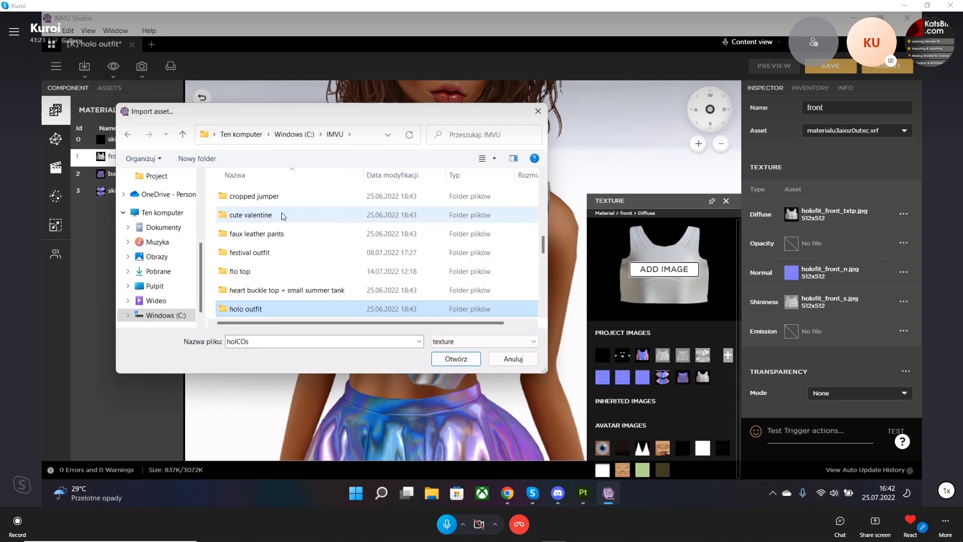
scroll(282, 216, "up", 5)
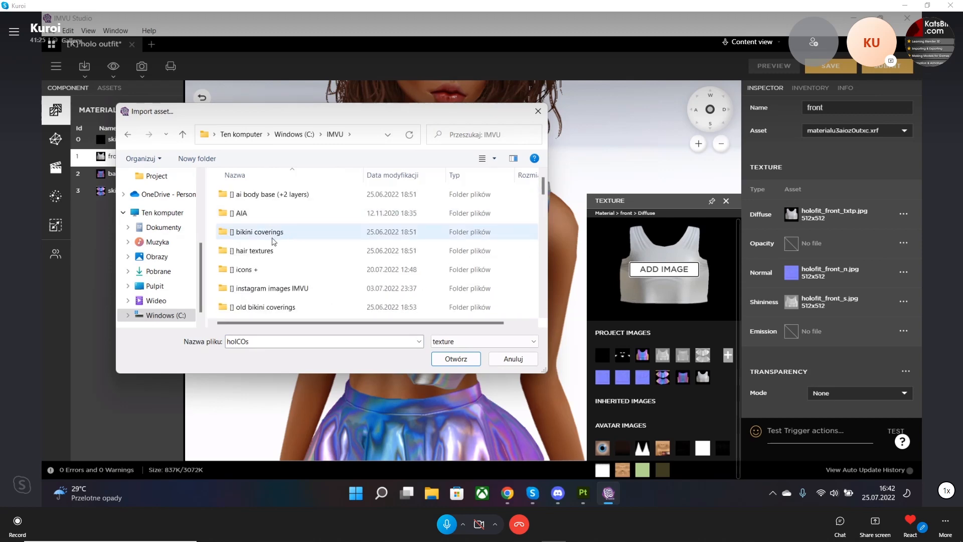
double_click(273, 236)
double_click(445, 219)
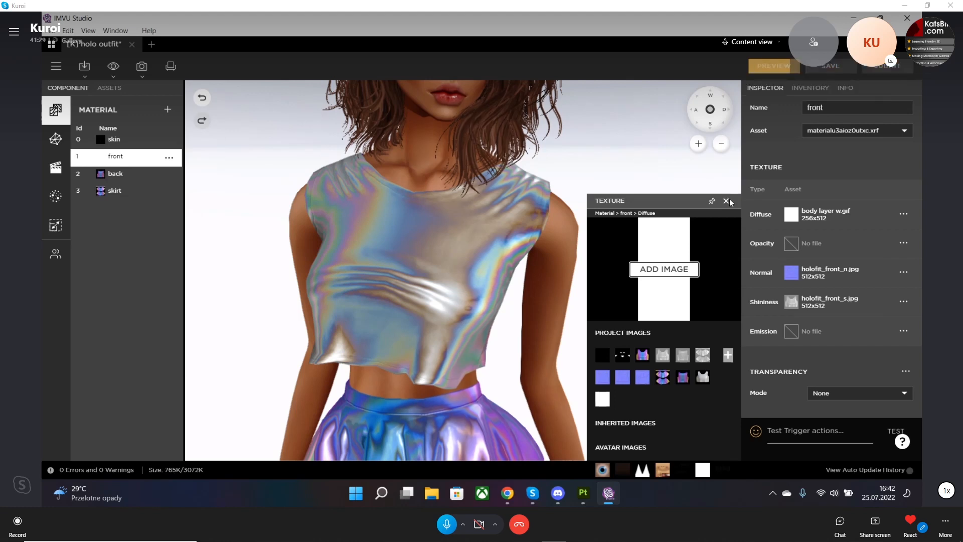
left_click(726, 201)
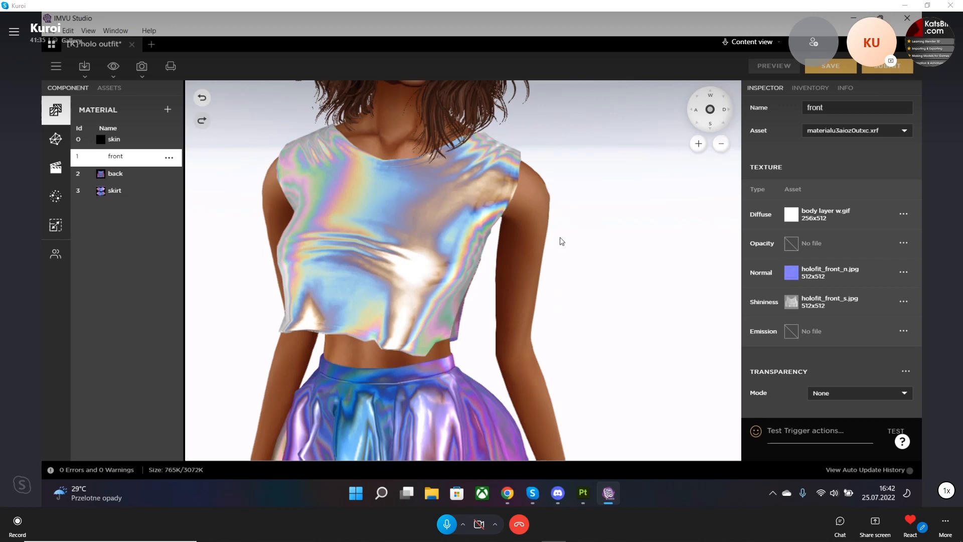
left_click_drag(506, 279, 487, 272)
Replace the front material's shininess texture with body layer w, overwriting the existing project file, and preview the outfit.
left_click(792, 302)
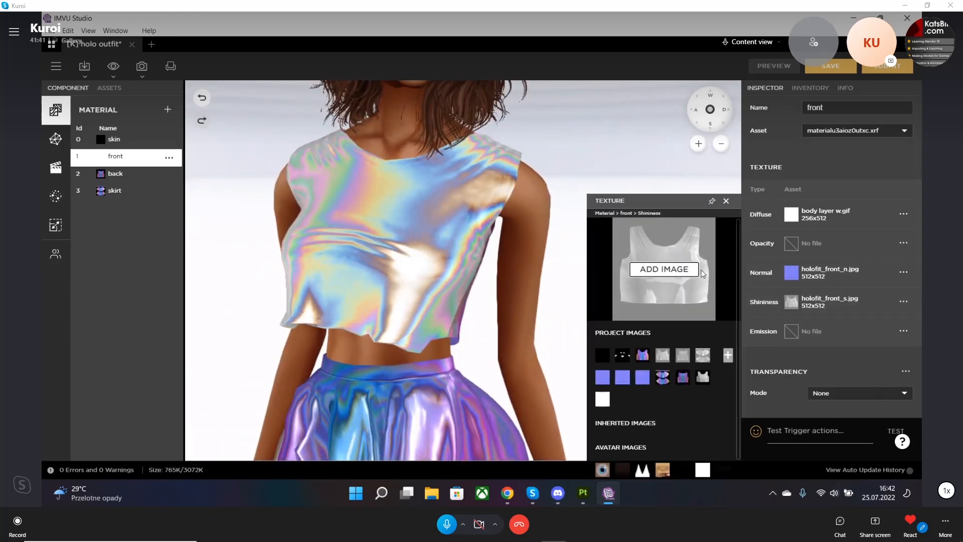
left_click(664, 269)
double_click(425, 200)
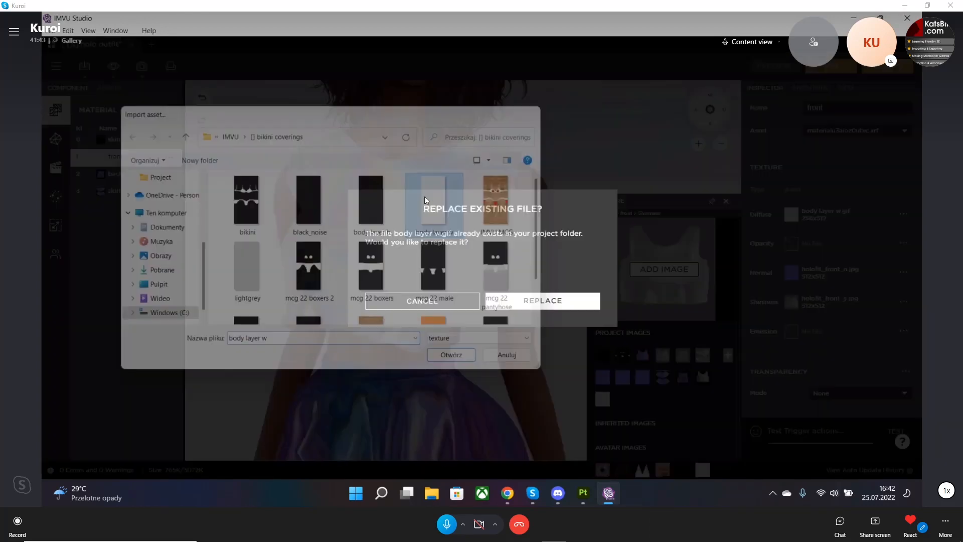
left_click(547, 305)
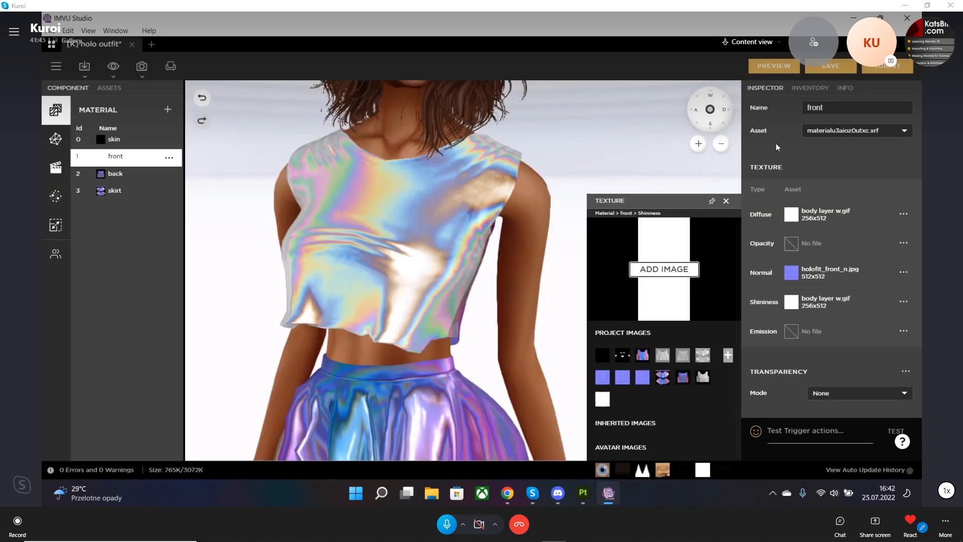
left_click(725, 201)
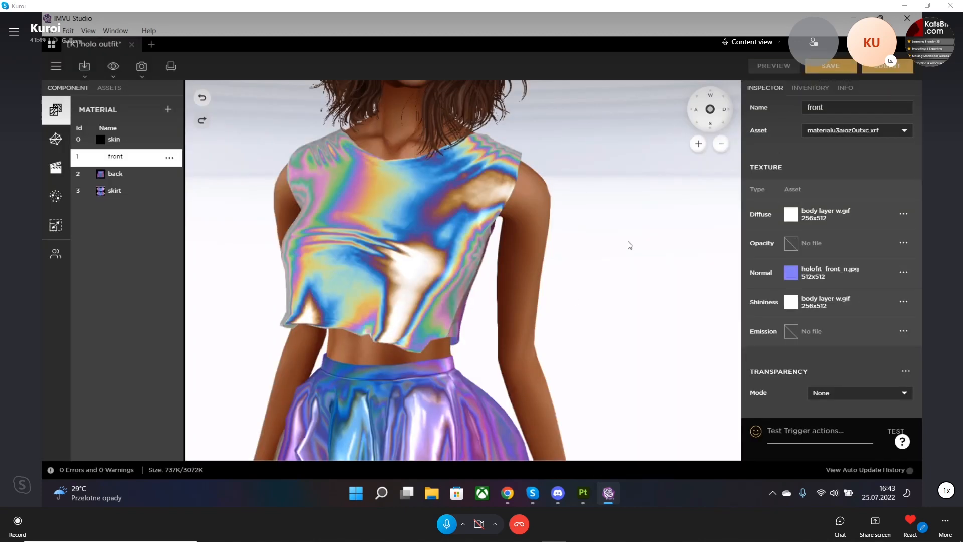
left_click_drag(594, 255, 510, 284)
scroll(510, 284, "down", 5)
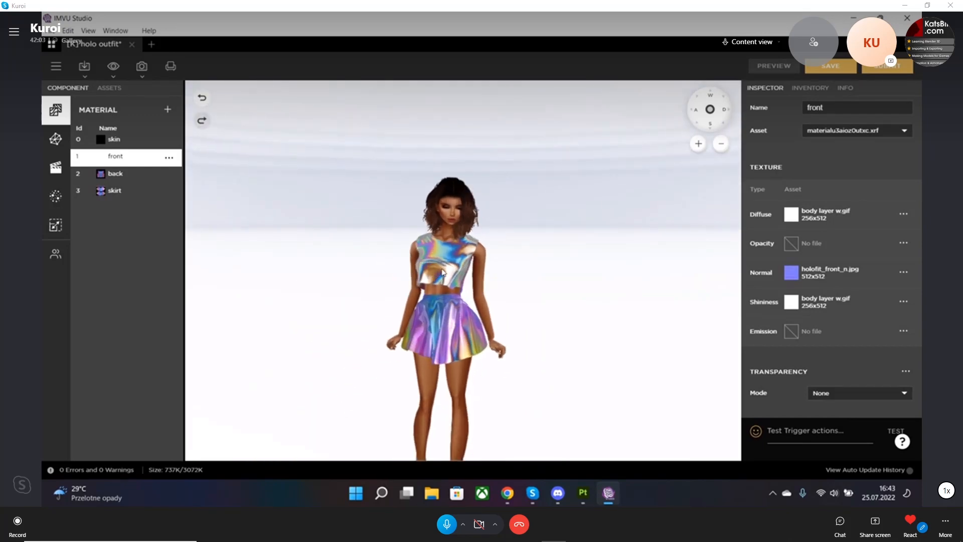
scroll(454, 269, "up", 5)
Lower the front material's iridescence intensity to 0.494 and preview the change.
scroll(844, 373, "down", 5)
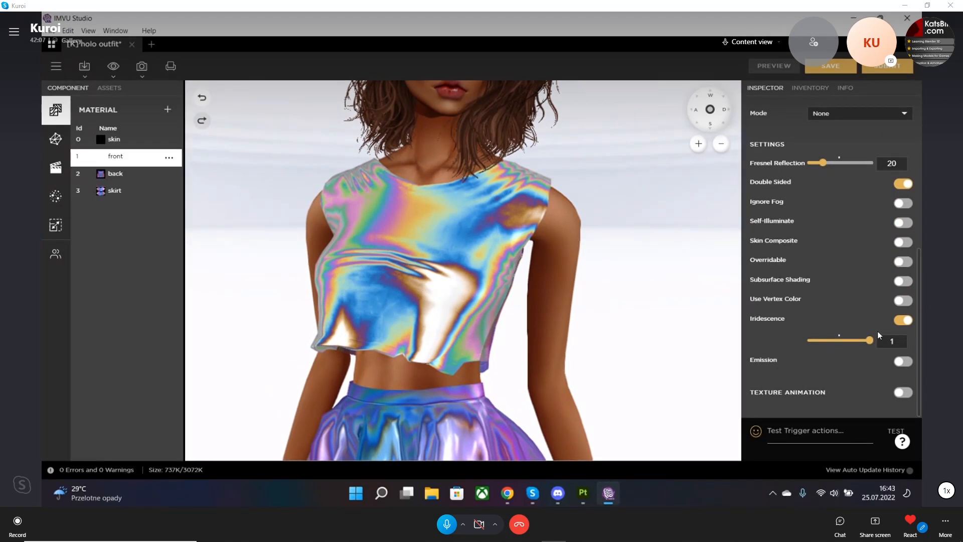
left_click_drag(871, 342, 839, 341)
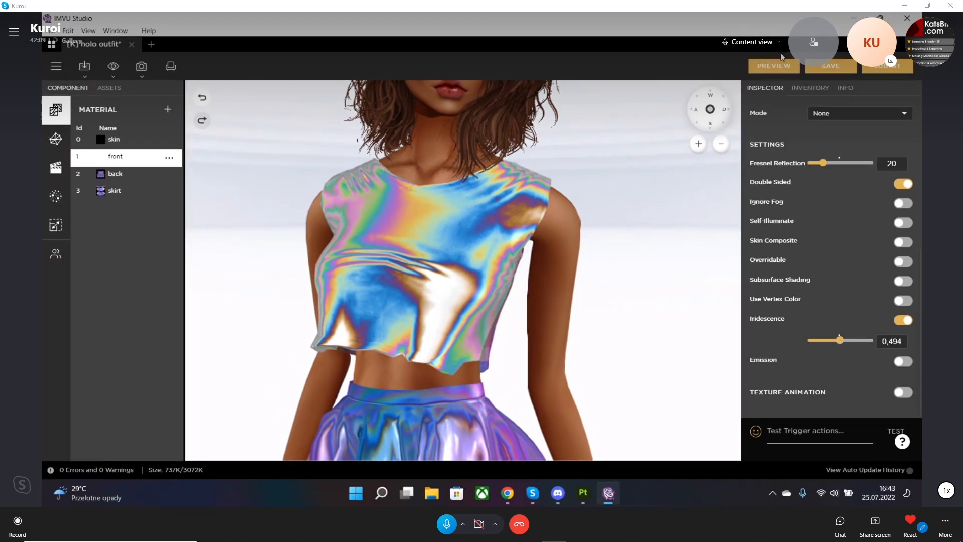
left_click(773, 67)
Inspect the top's iridescent reflections from several angles and distances, and review the front material's texture assignments.
left_click_drag(564, 297, 478, 294)
scroll(561, 310, "down", 5)
scroll(477, 294, "up", 5)
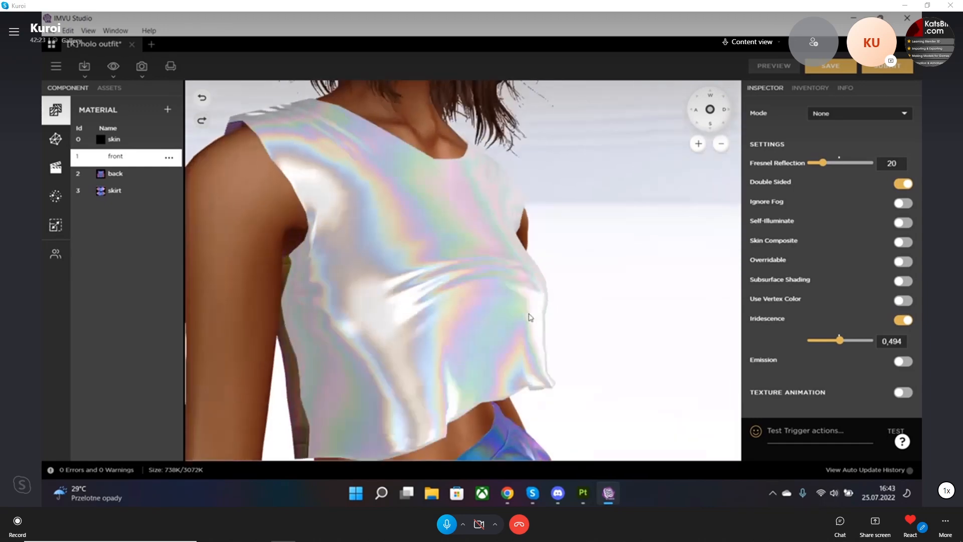
scroll(519, 311, "down", 5)
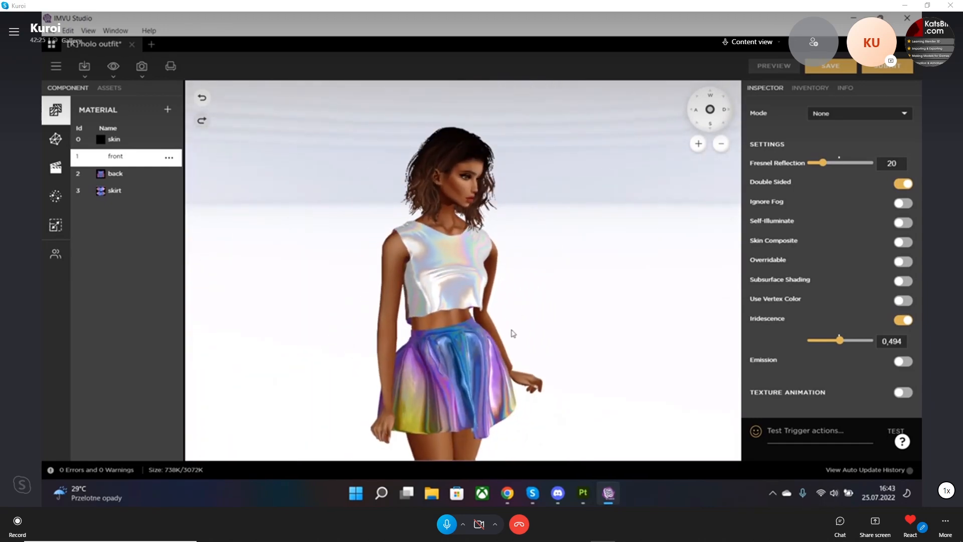
scroll(509, 328, "up", 5)
left_click_drag(507, 327, 521, 384)
scroll(560, 394, "down", 3)
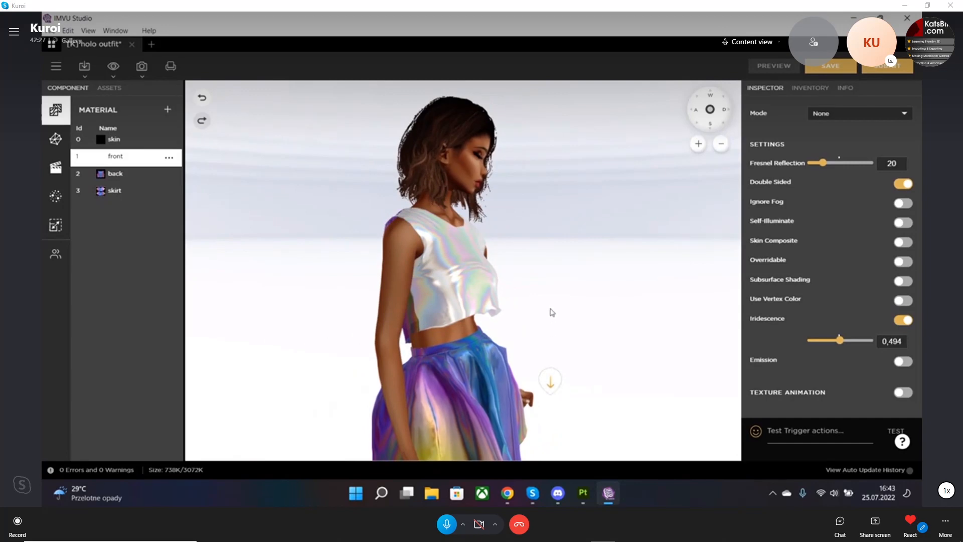
left_click_drag(554, 314, 583, 261)
scroll(502, 306, "up", 5)
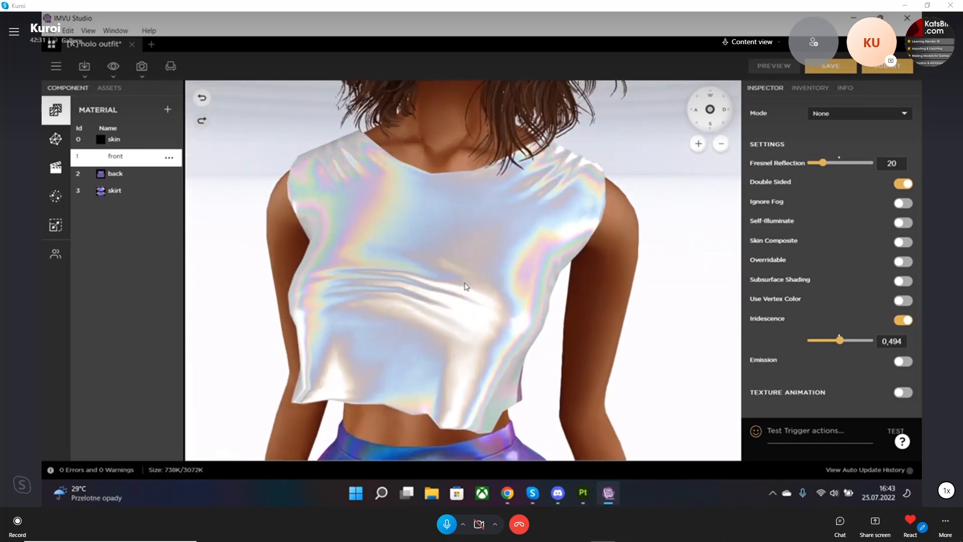
left_click_drag(430, 268, 585, 157)
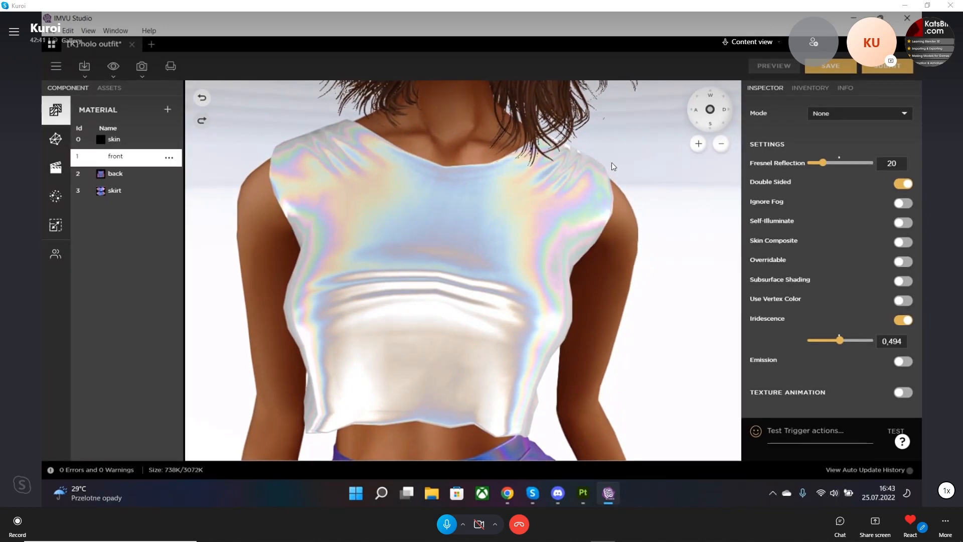
scroll(843, 210, "up", 3)
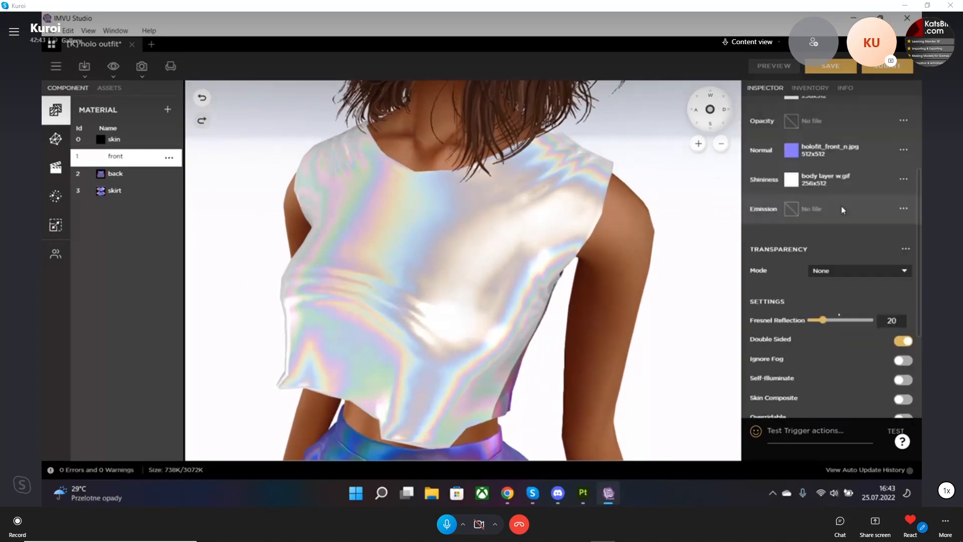
scroll(843, 209, "up", 3)
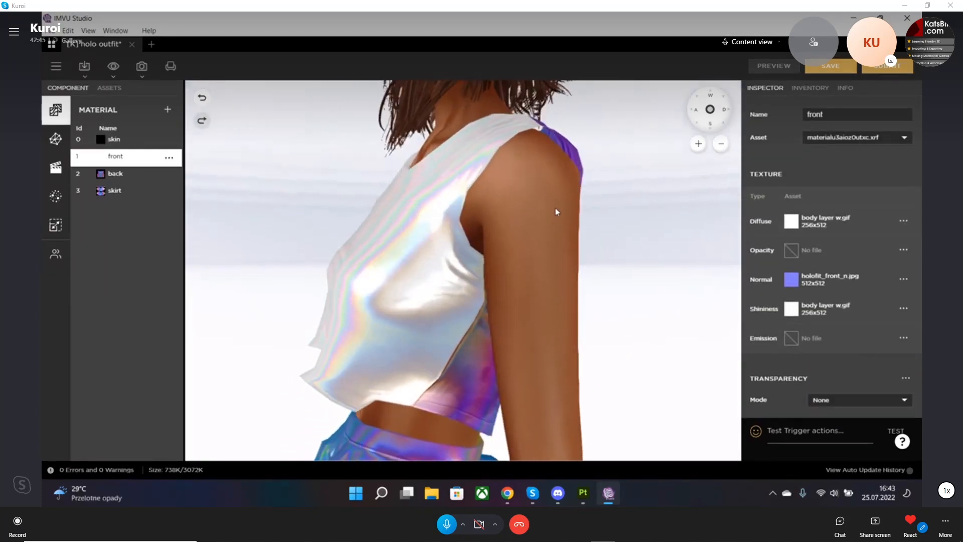
left_click_drag(555, 208, 441, 214)
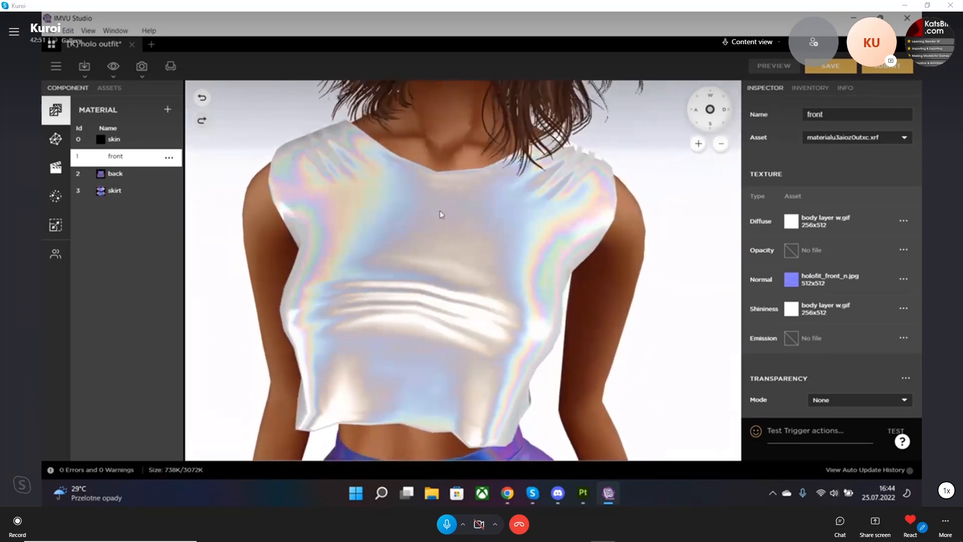
Close the [K] holo outfit product without saving its changes and switch to Substance 3D Painter.
scroll(441, 214, "down", 5)
scroll(441, 214, "up", 3)
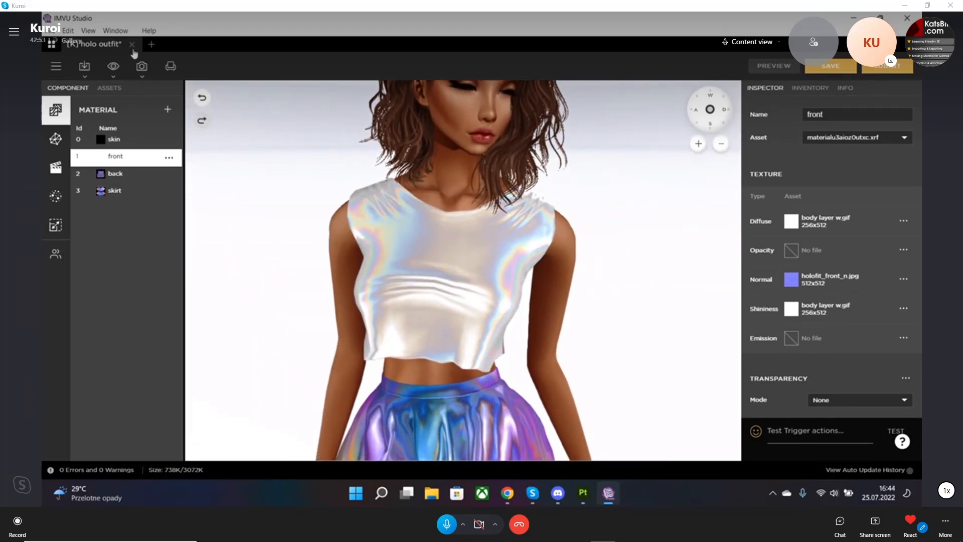
left_click(132, 46)
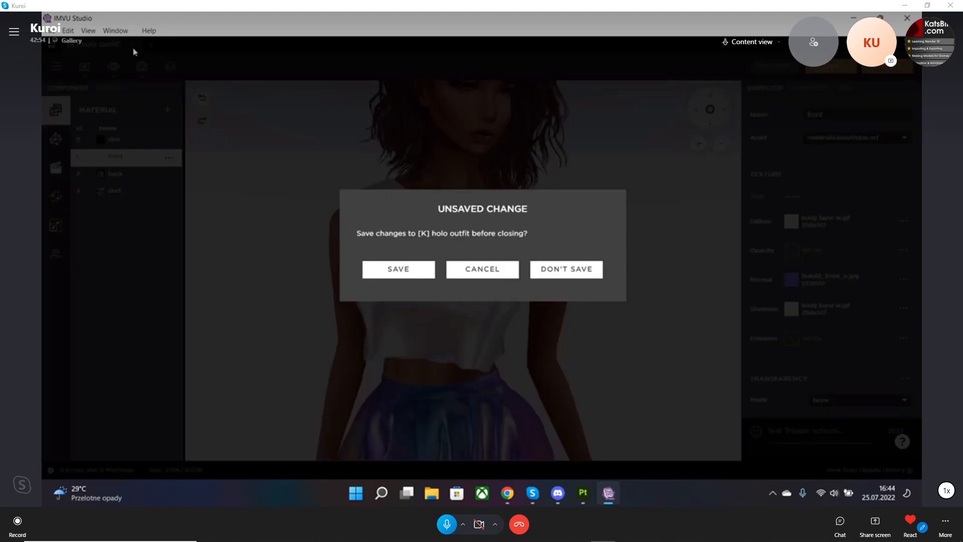
left_click(567, 274)
left_click(852, 19)
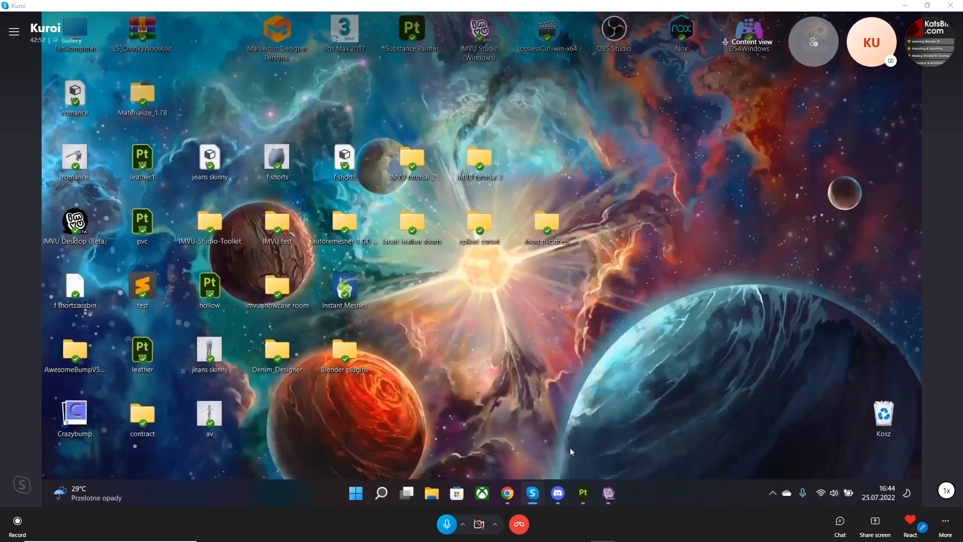
left_click(582, 493)
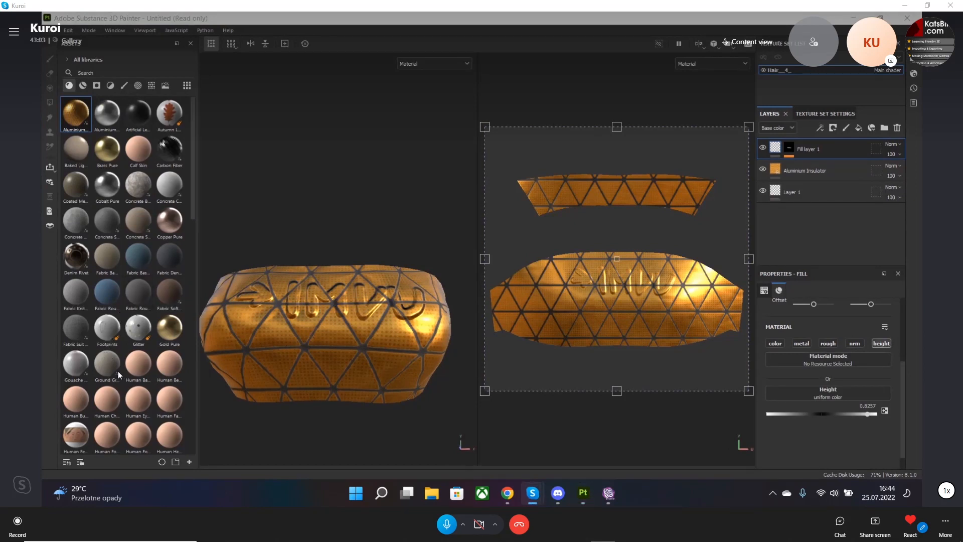
left_click(151, 86)
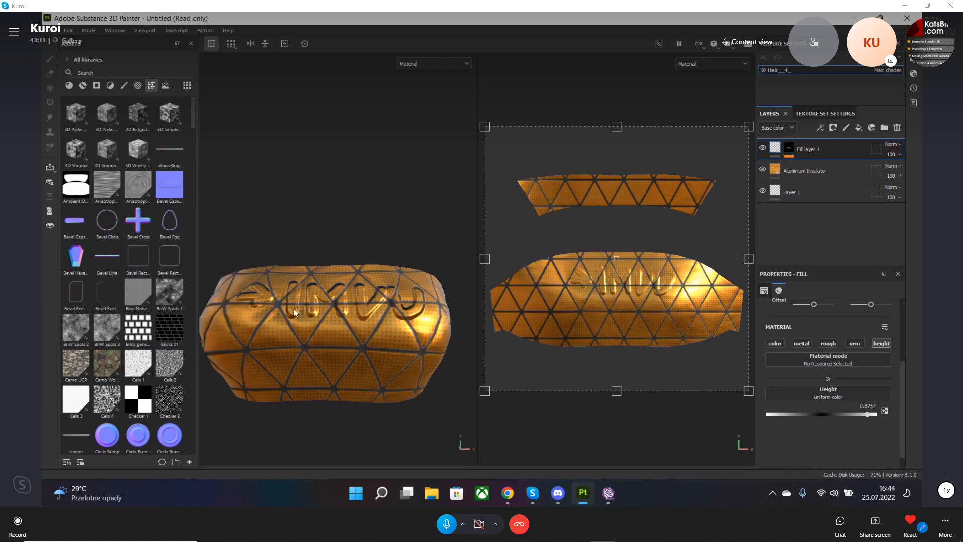
left_click(320, 145)
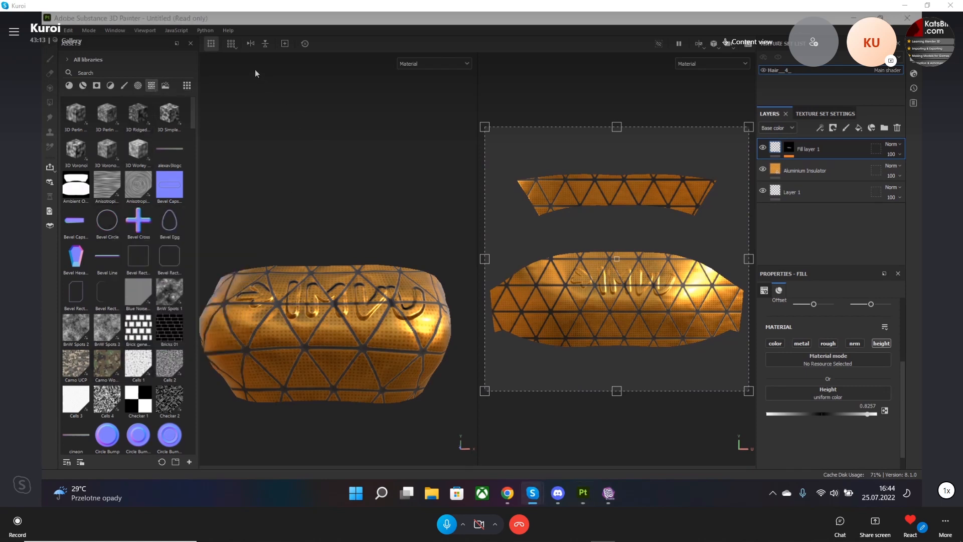
left_click(347, 323)
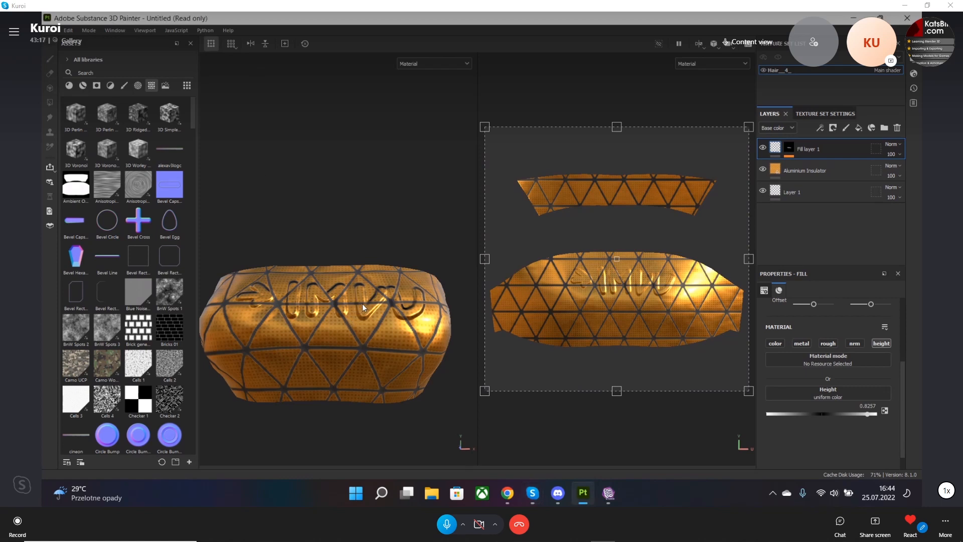
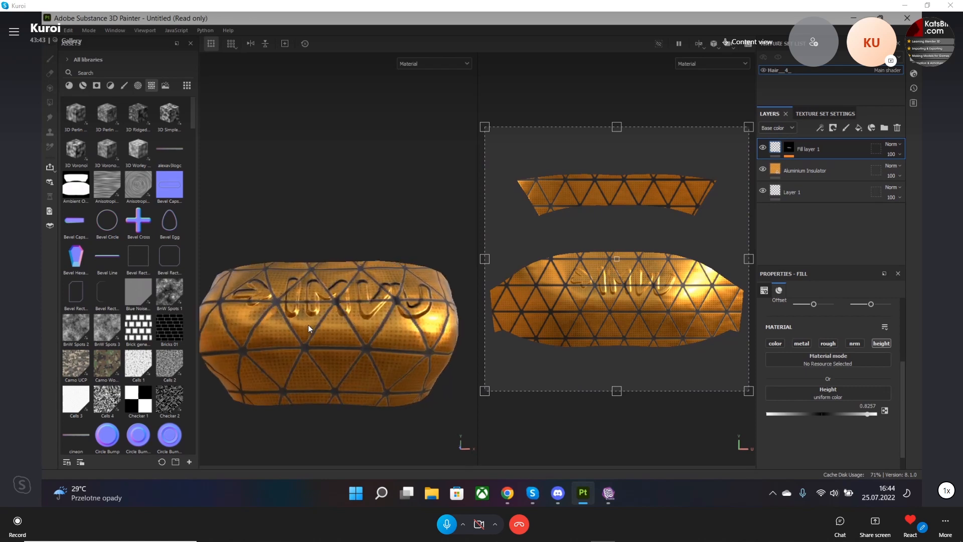
left_click(69, 86)
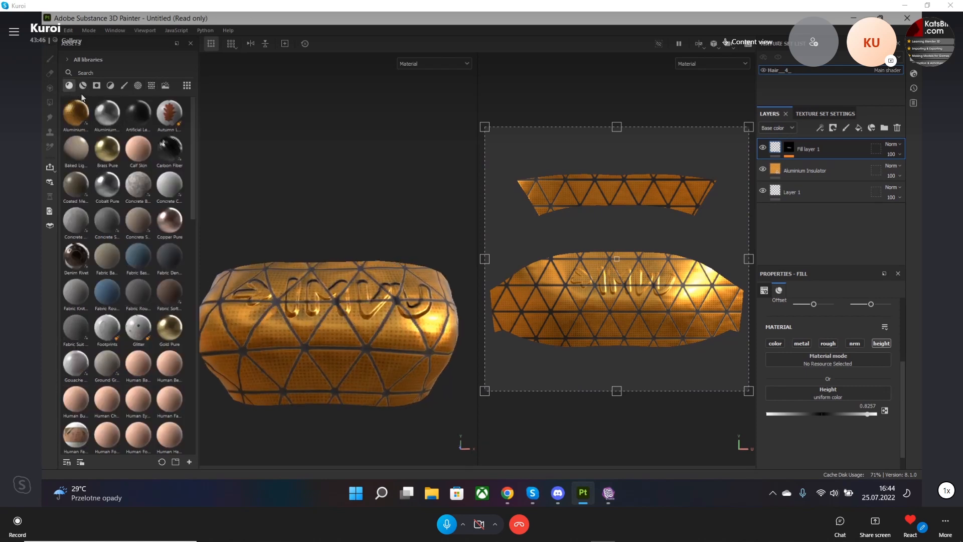
Hide Fill layer 1 and the Aluminium Insulator layer, and add a new fill layer above them.
left_click(763, 148)
left_click(763, 169)
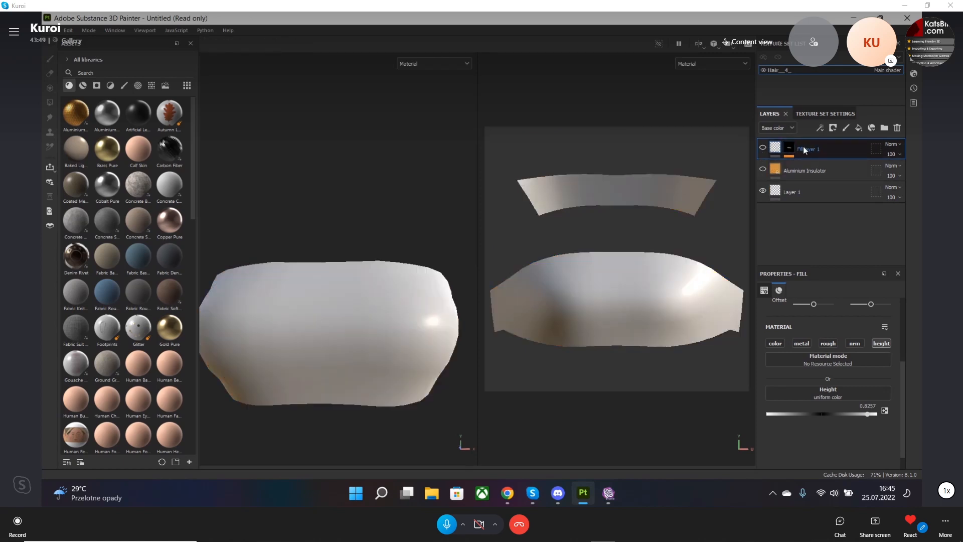
left_click(859, 128)
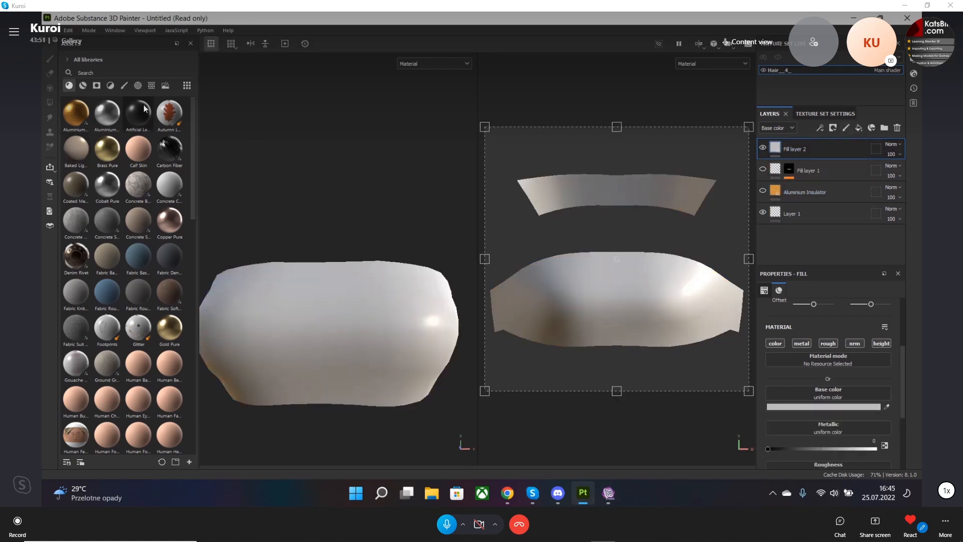
Search the material library for pvc and apply the Plastic PVC material to the bandeau.
left_click(126, 72)
type("pvc")
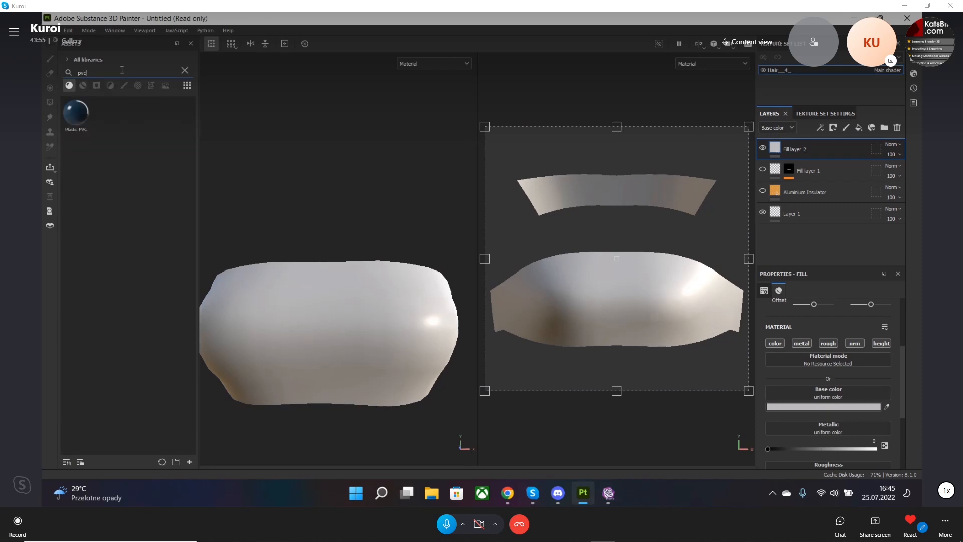
left_click(83, 85)
left_click(69, 85)
left_click_drag(83, 120, 323, 329)
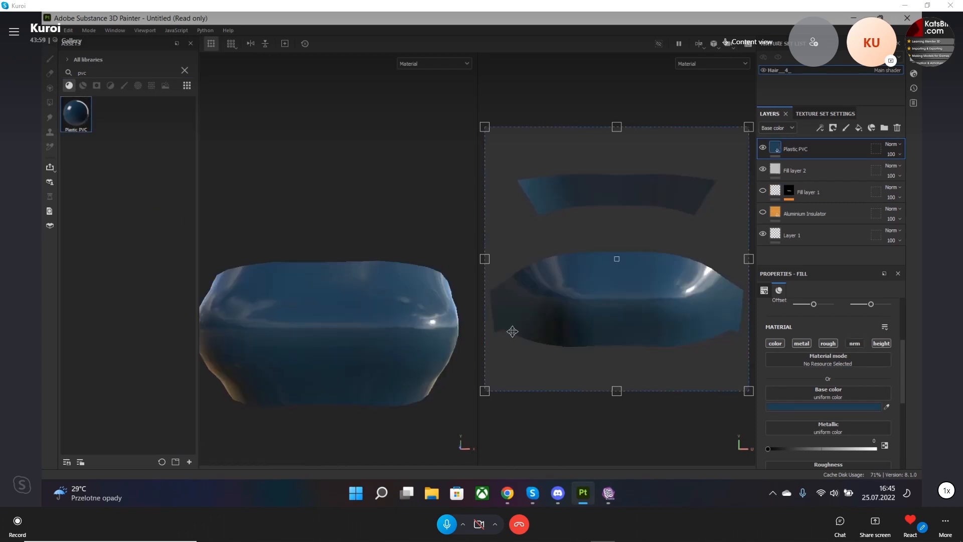
Set the Plastic PVC layer's base color to near-black 1C1C1C and view the bandeau's reflections.
scroll(354, 344, "down", 2)
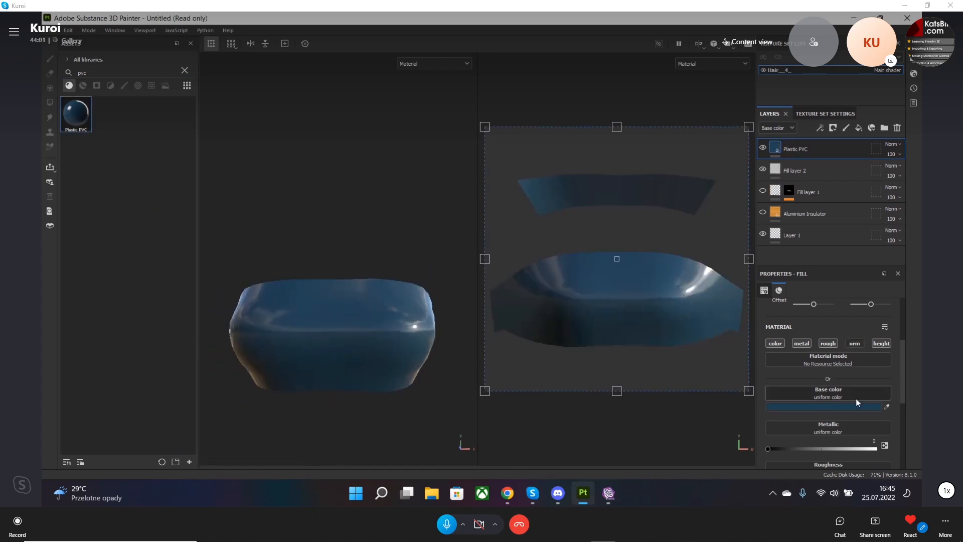
left_click(845, 406)
left_click_drag(719, 416, 715, 423)
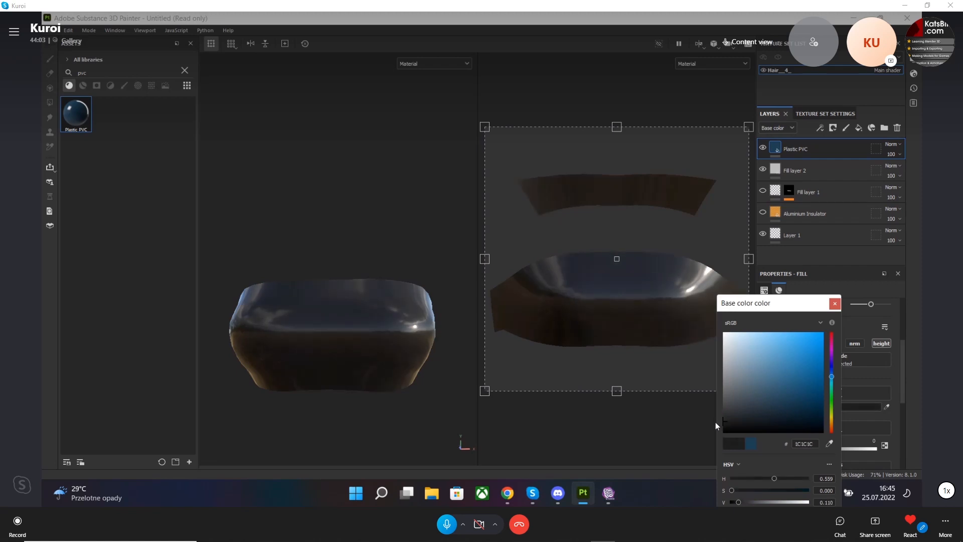
right_click(443, 388)
left_click(459, 360)
left_click(835, 303)
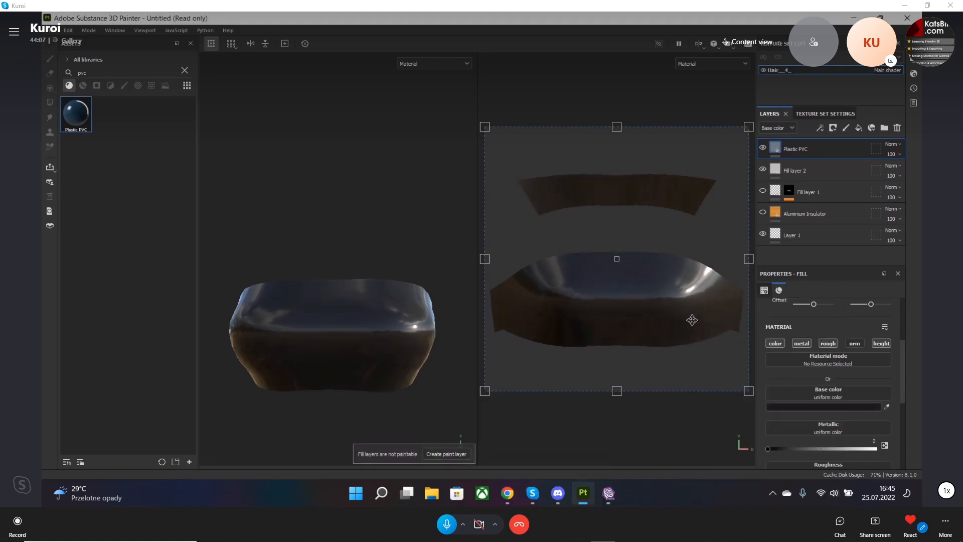
mouse_move(437, 348)
left_mouse_down("alt")
mouse_move(426, 346)
mouse_move(432, 332)
mouse_move(443, 355)
mouse_move(355, 348)
mouse_move(430, 370)
mouse_move(576, 356)
mouse_move(495, 366)
mouse_move(396, 357)
mouse_move(314, 378)
mouse_move(480, 393)
mouse_move(441, 350)
mouse_move(464, 351)
left_mouse_up("alt")
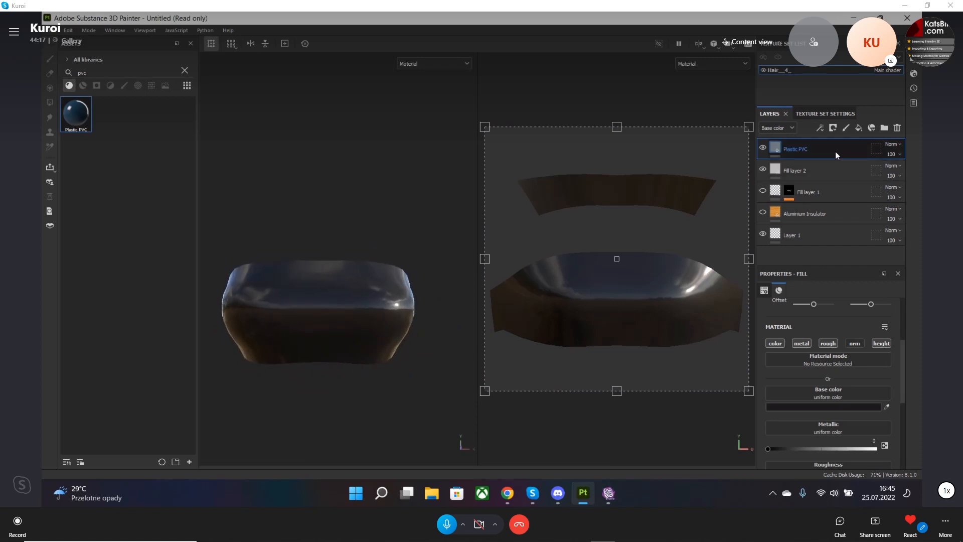
Delete the Plastic PVC layer to compare the bandeau without it, and undo the deletion.
key("Delete")
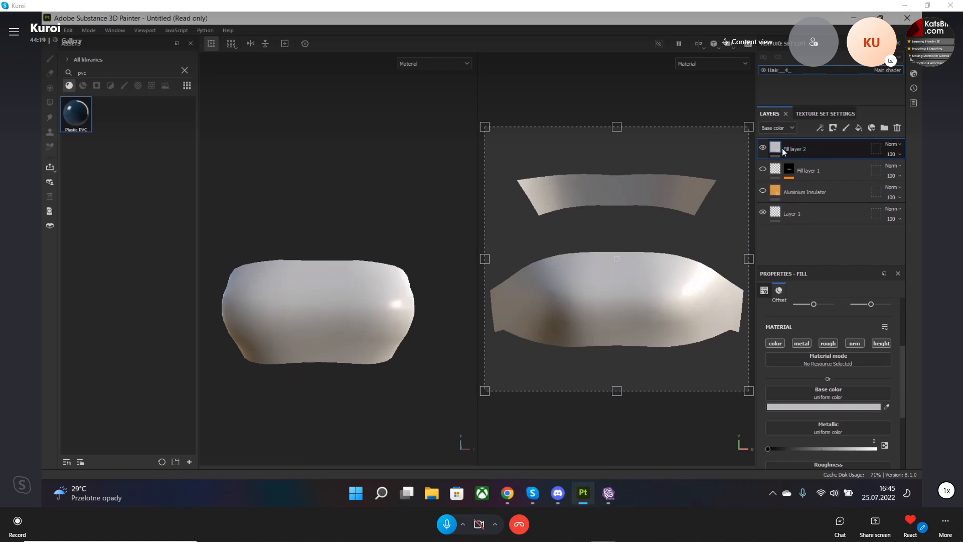
mouse_move(771, 150)
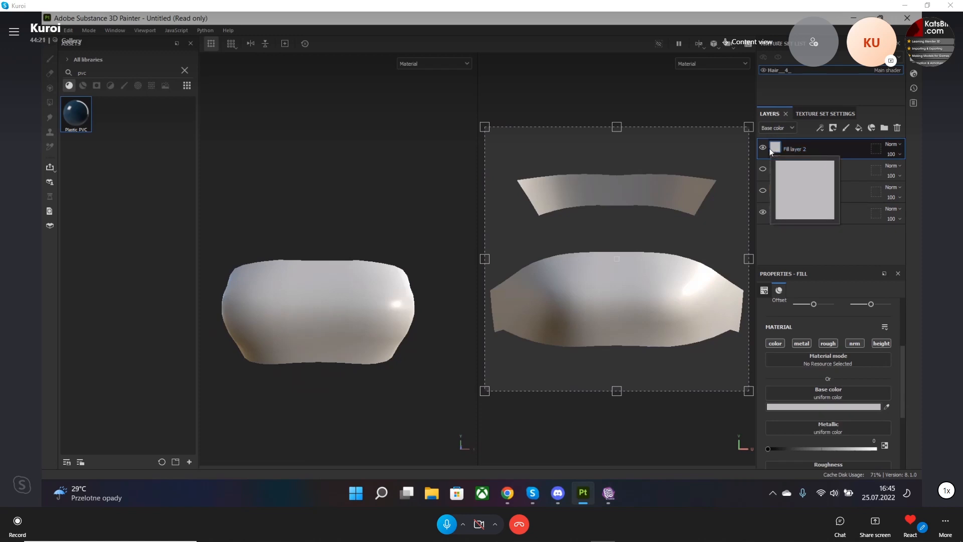
key("ctrl+z")
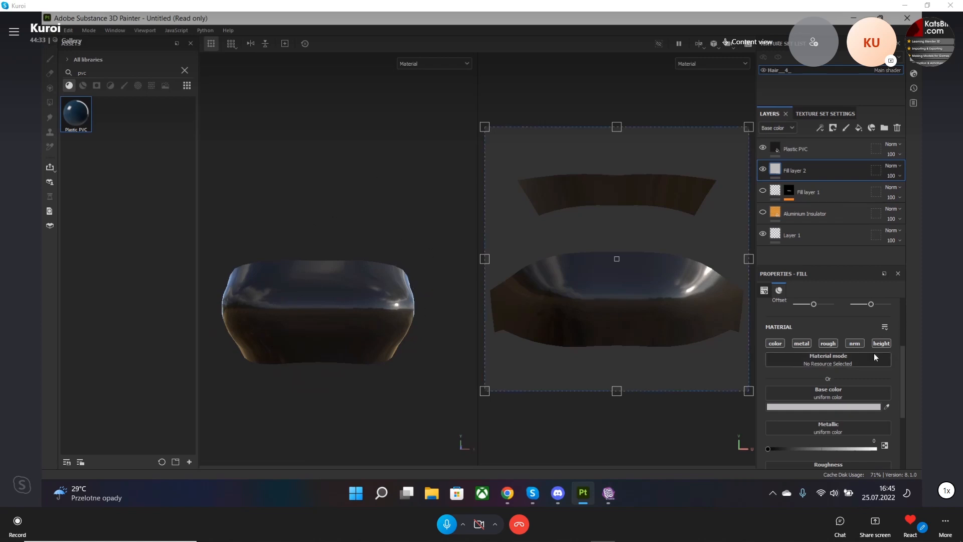
Switch to IMVU Studio and open the published [K] short pvc dress for editing as a draft copy.
left_click(609, 493)
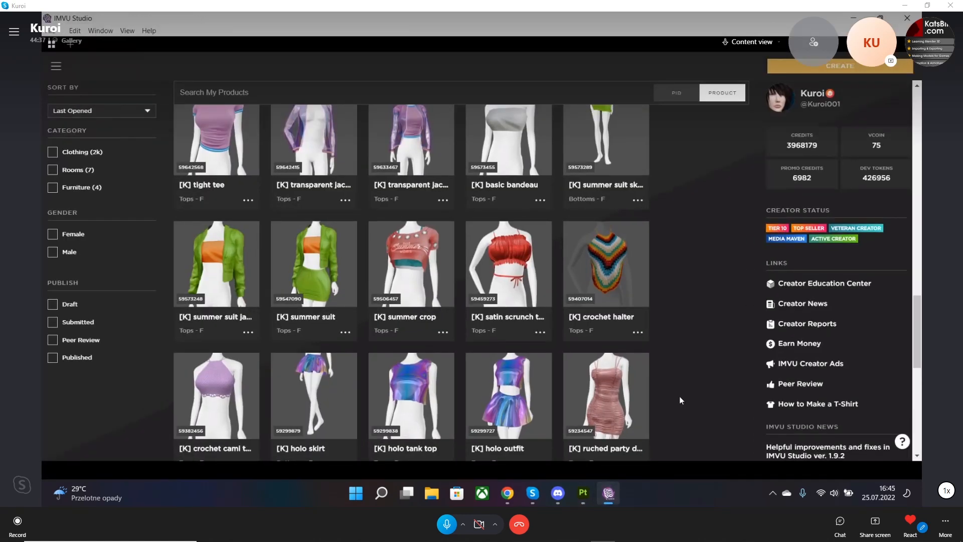
scroll(679, 395, "up", 8)
scroll(680, 397, "up", 2)
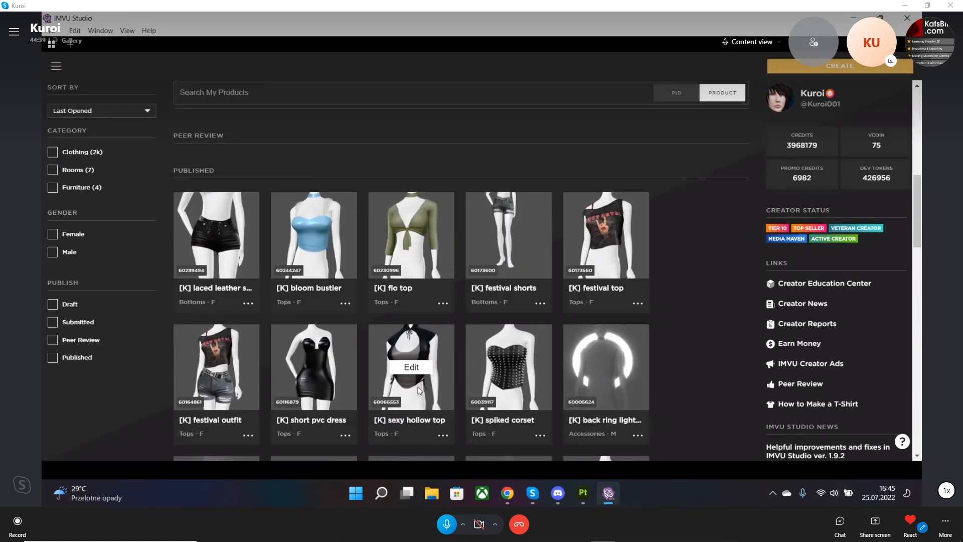
left_click(315, 320)
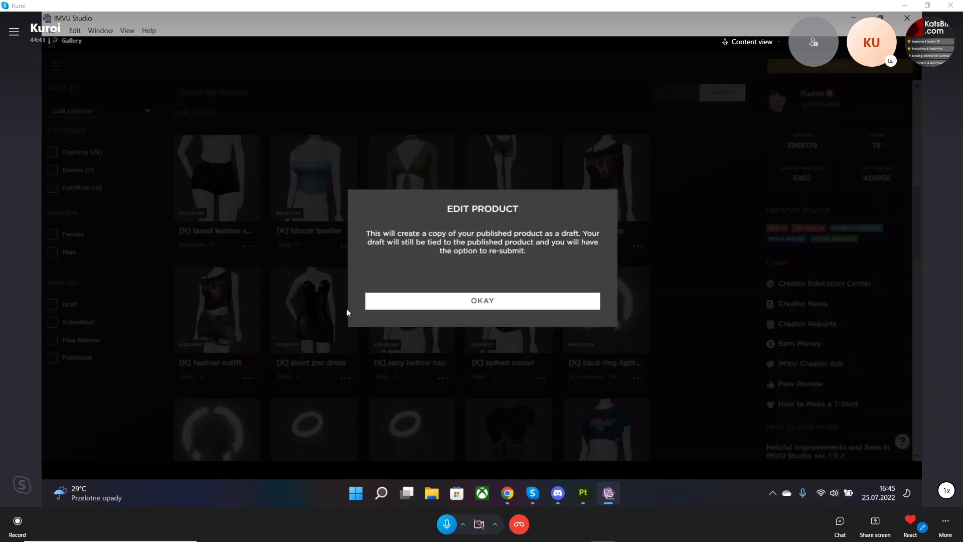
left_click(439, 299)
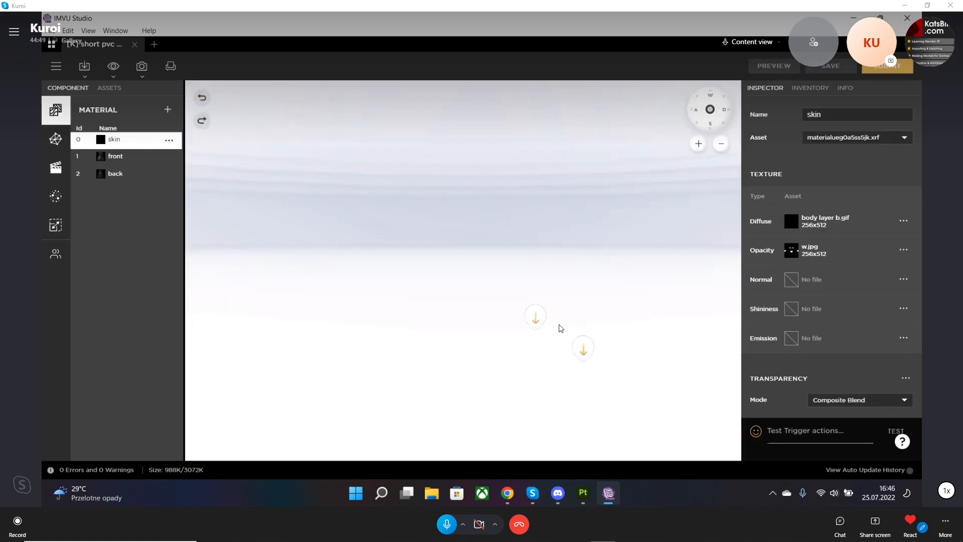
Frame the PVC dress on the avatar and review the textures and settings of the skin and front materials.
scroll(487, 348, "up", 10)
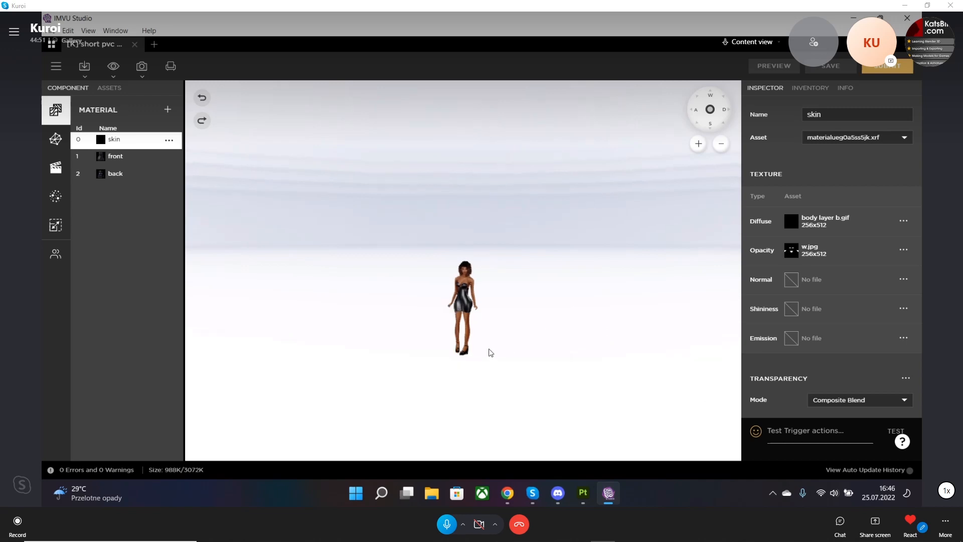
right_click_drag(552, 376, 553, 163)
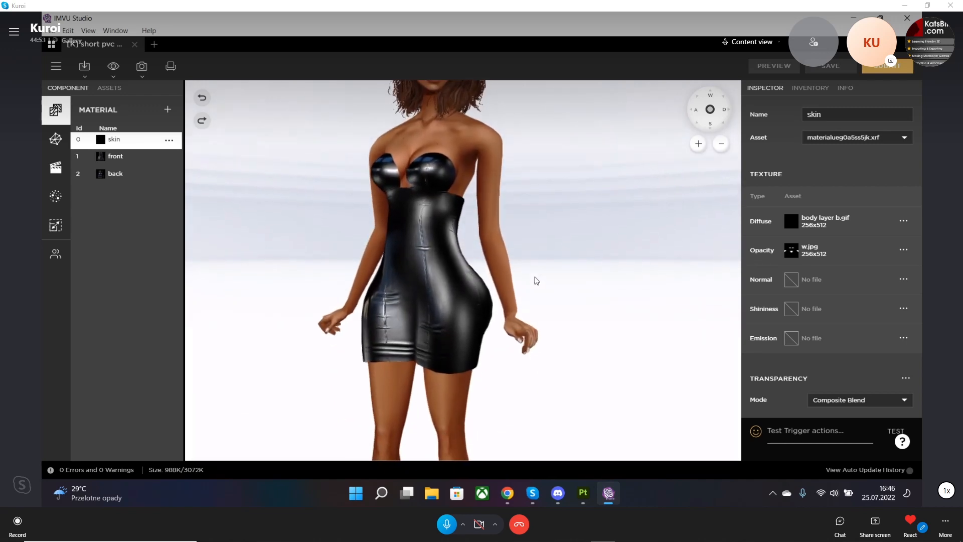
scroll(518, 281, "up", 6)
left_click_drag(535, 285, 509, 281)
scroll(863, 326, "down", 5)
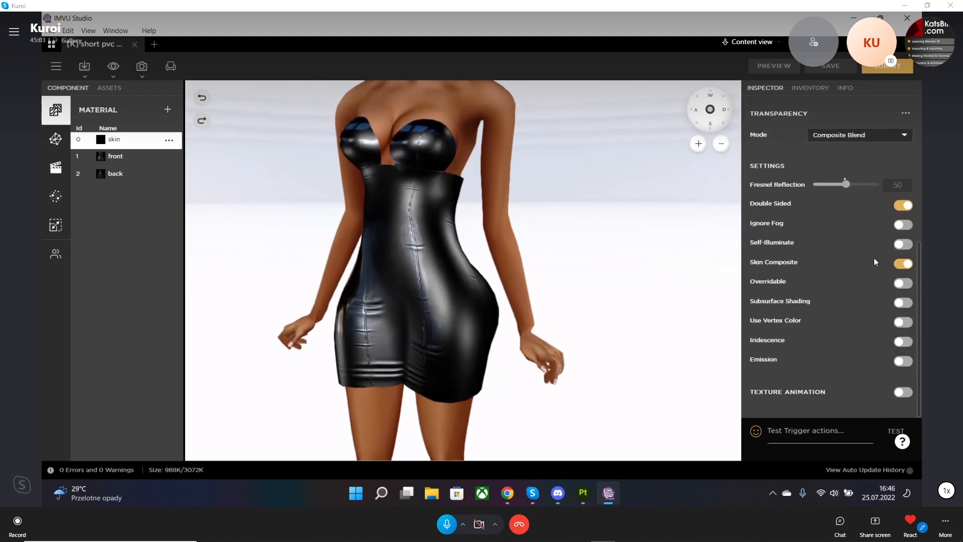
scroll(816, 245, "up", 5)
left_click(115, 156)
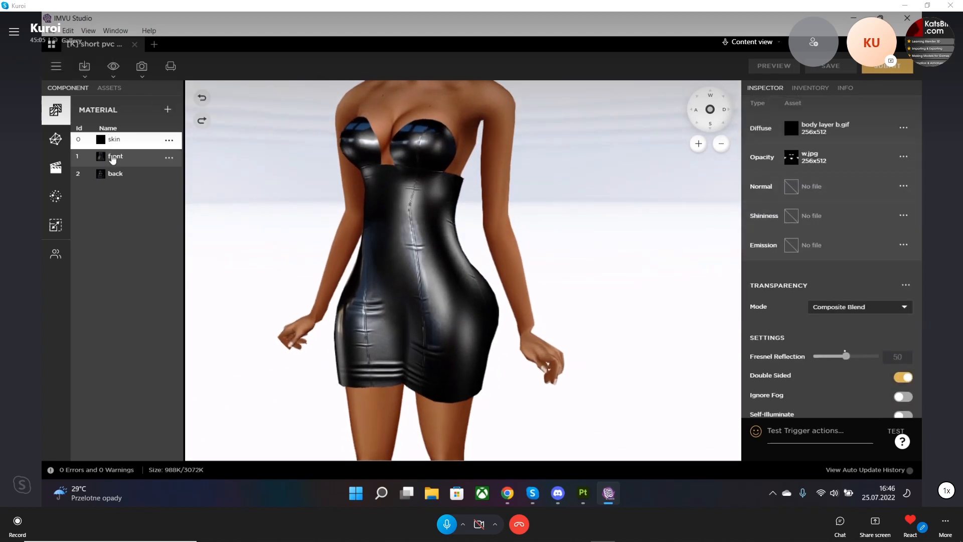
scroll(829, 258, "down", 5)
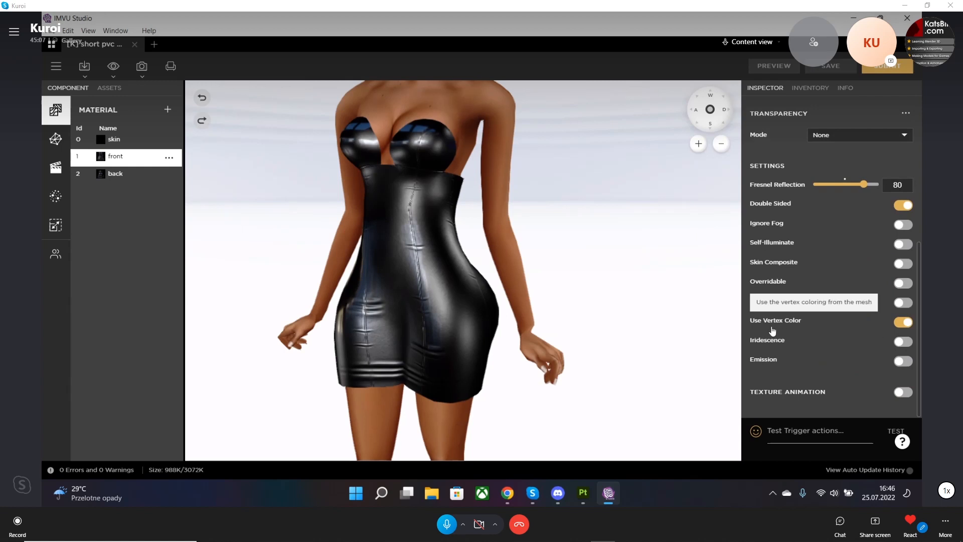
scroll(836, 291, "up", 5)
mouse_move(792, 217)
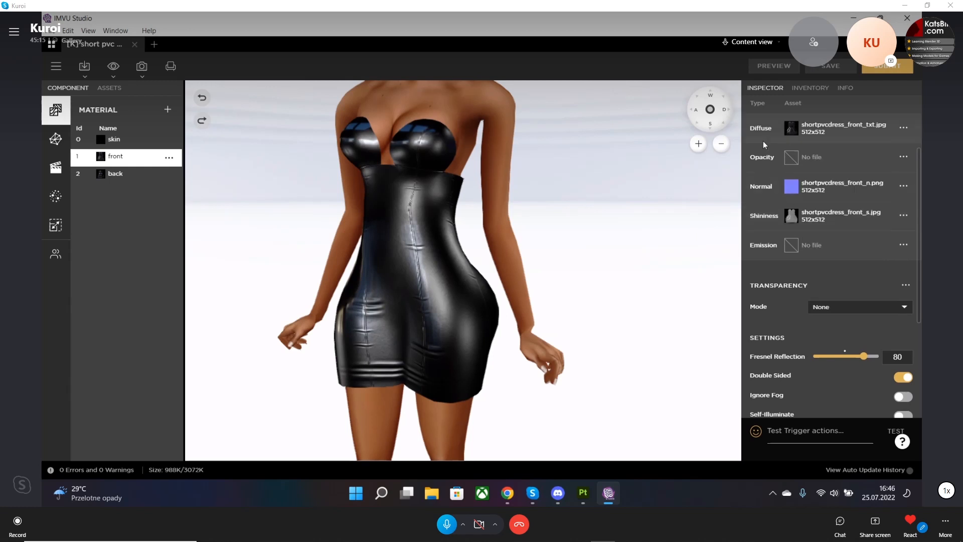
Inspect the PVC dress's glossy reflections from the back, front and sides at several distances.
left_click_drag(516, 268, 468, 278)
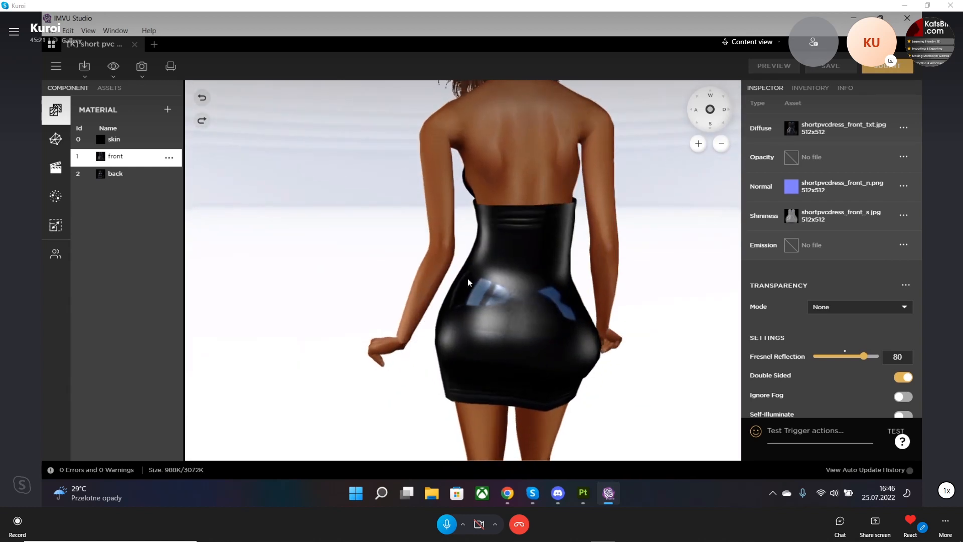
scroll(479, 287, "down", 5)
scroll(477, 290, "up", 8)
left_click_drag(569, 344, 459, 271)
left_click_drag(389, 268, 471, 326)
scroll(534, 295, "down", 5)
scroll(500, 302, "up", 4)
scroll(483, 286, "up", 2)
scroll(482, 293, "down", 4)
scroll(565, 326, "up", 2)
scroll(457, 184, "up", 3)
left_click_drag(458, 189, 559, 327)
scroll(490, 271, "down", 2)
left_click_drag(488, 269, 425, 237)
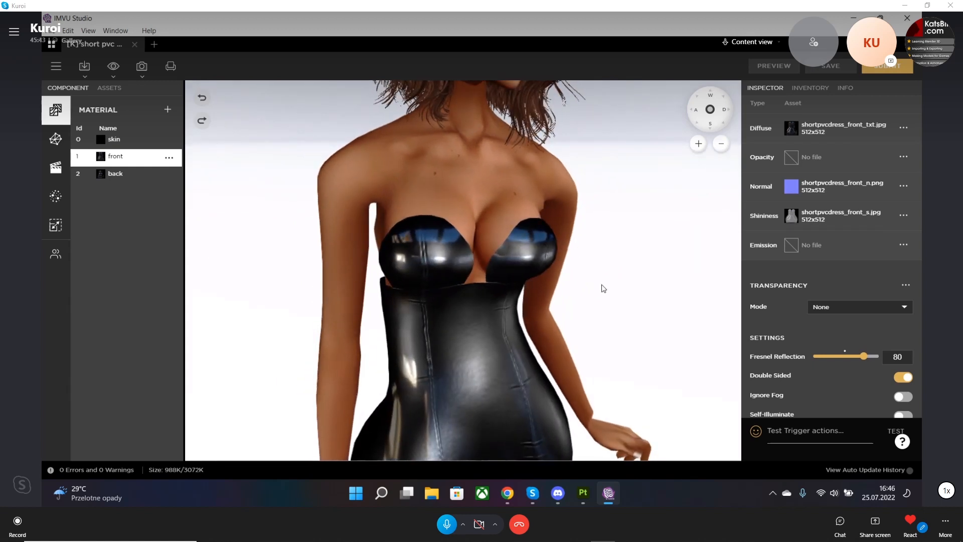
Switch to Substance 3D Painter and examine the glossy bandeau and Fill layer 2's metallic and roughness settings.
left_click(589, 500)
scroll(333, 316, "down", 2)
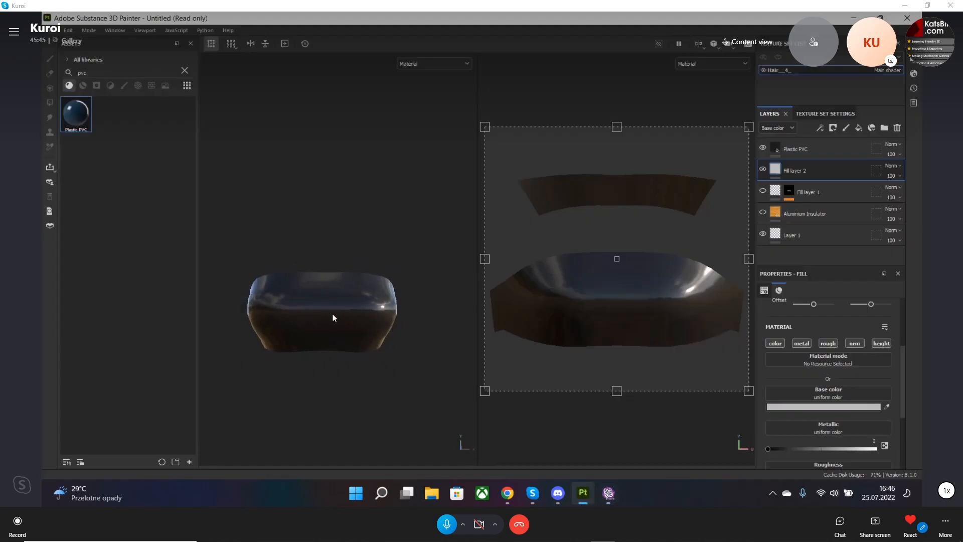
scroll(321, 326, "up", 4)
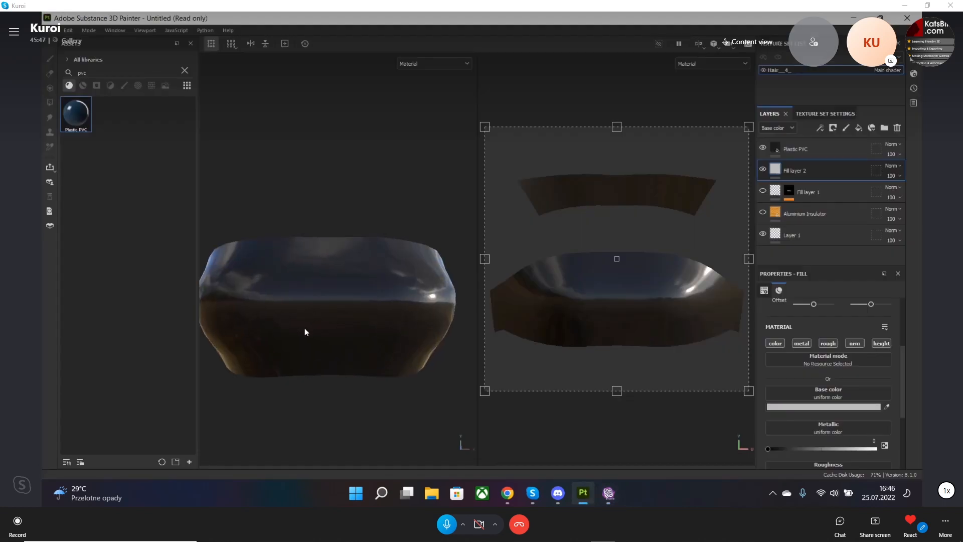
left_click(305, 331)
scroll(859, 392, "down", 3)
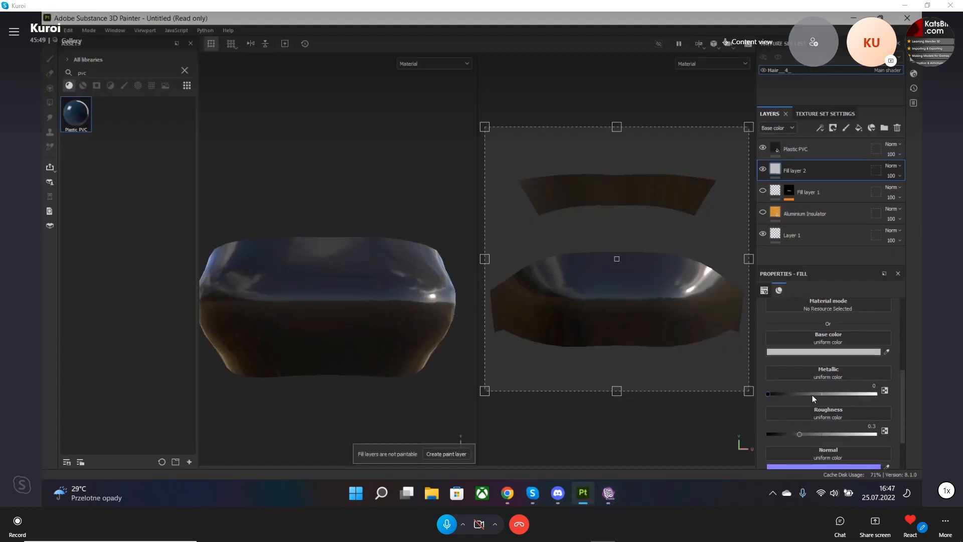
Try a roughness of about 0.05 and a metallic value of about 0.07 on Fill layer 2.
scroll(771, 396, "down", 1)
left_click(772, 405)
left_click(776, 367)
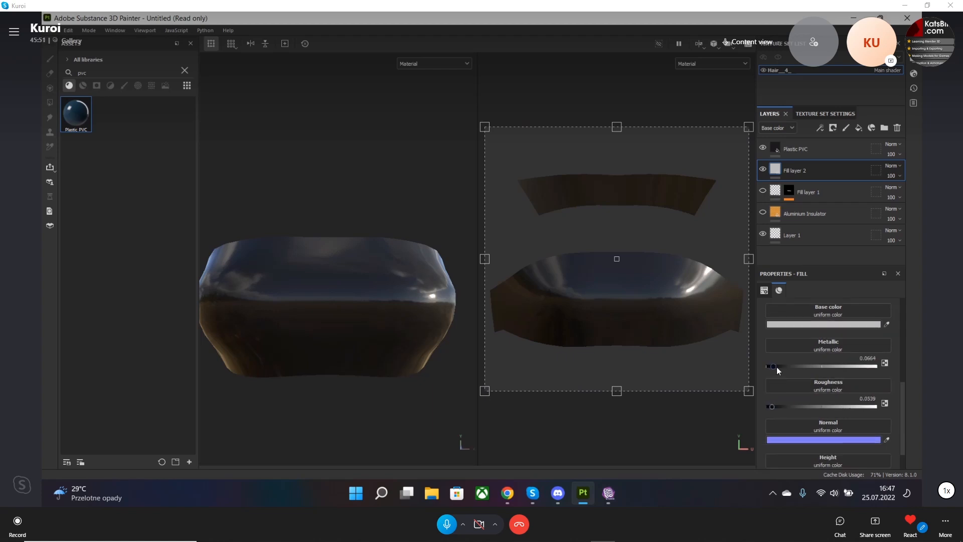
Try the Plastic PVC layer at zero metallic, with its roughness first at 0 and then at about 0.42.
left_click(817, 149)
mouse_move(768, 366)
left_mouse_down()
mouse_move(802, 366)
mouse_move(768, 366)
left_mouse_up()
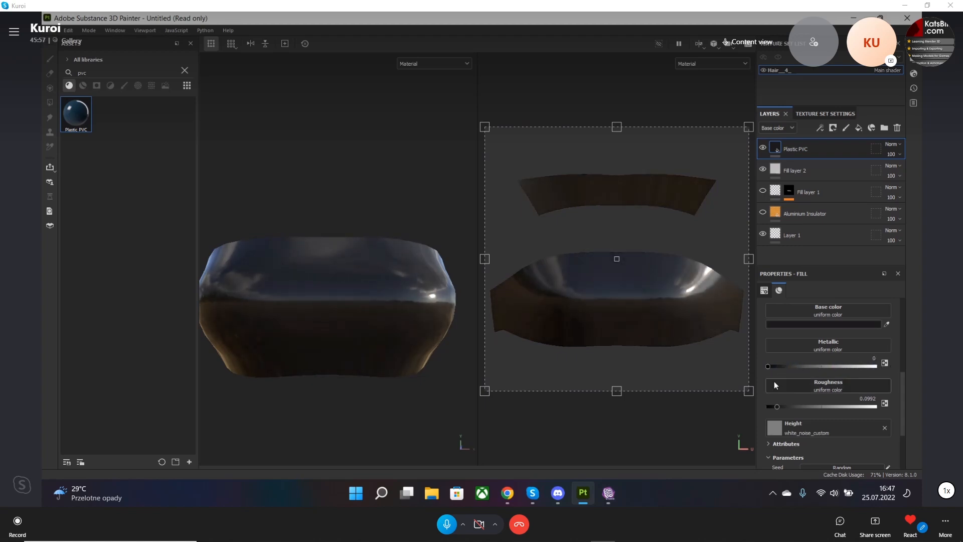
left_click_drag(777, 407, 766, 407)
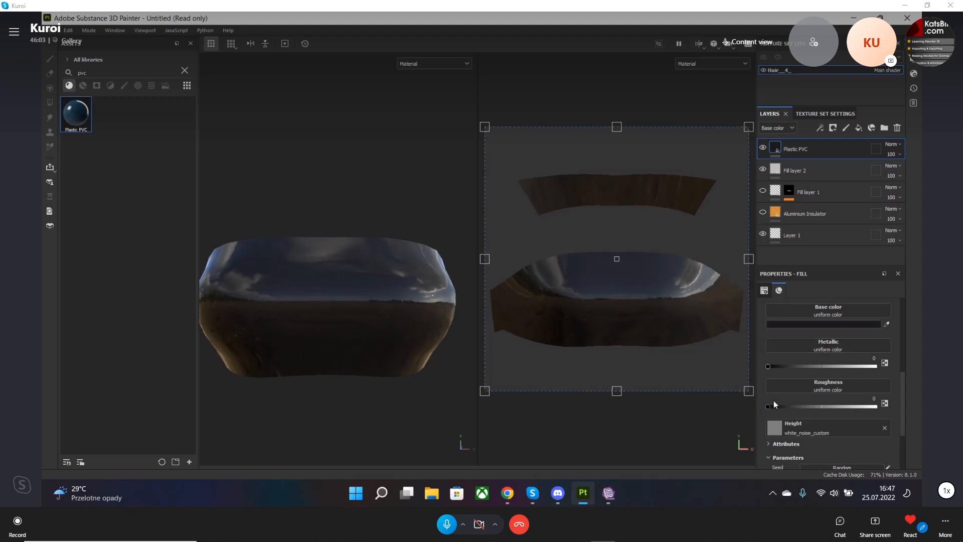
left_click_drag(770, 407, 813, 413)
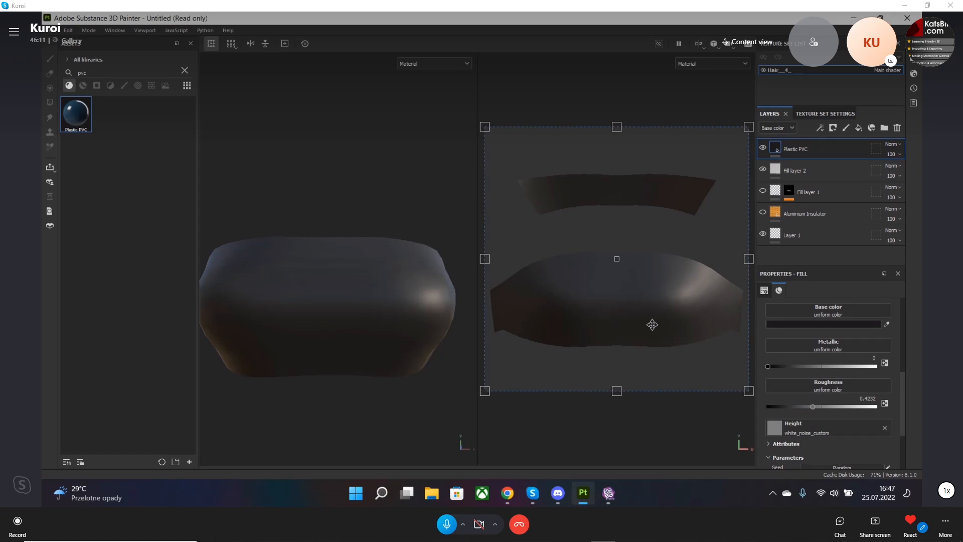
Switch to IMVU Studio and review the PVC dress front material's texture slots, especially the shininess map.
left_click(607, 492)
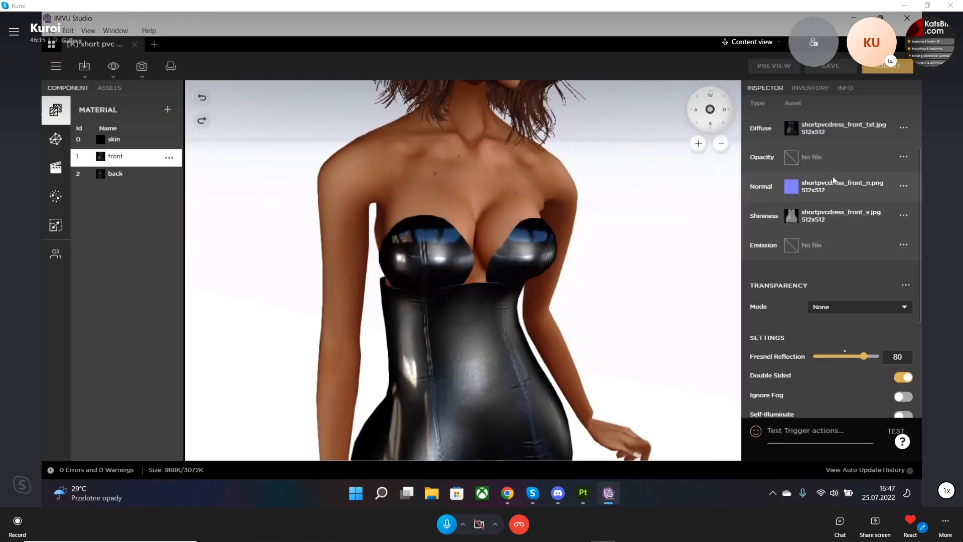
scroll(829, 195, "up", 3)
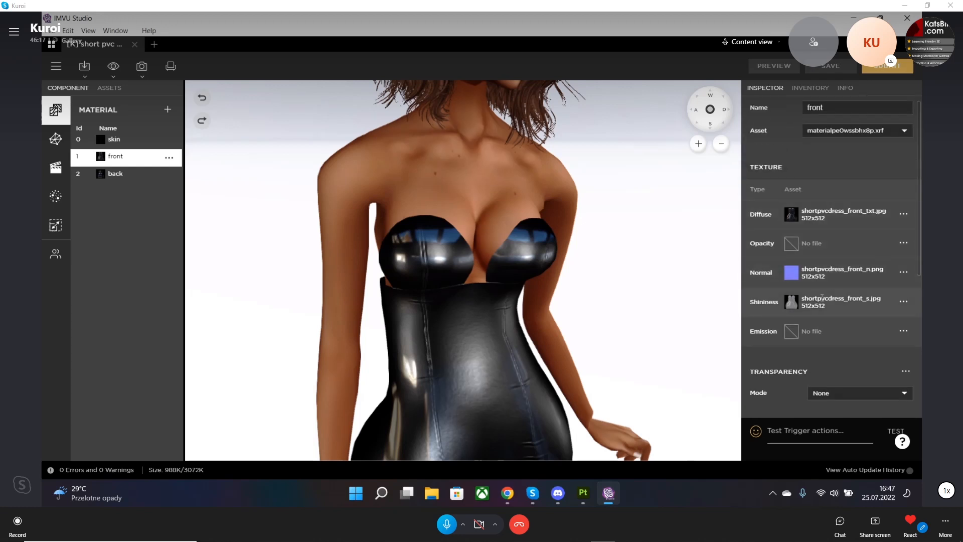
mouse_move(793, 310)
Switch to Substance 3D Painter, delete the Plastic PVC layer and Fill layer 2, and clear the asset search.
left_click(617, 494)
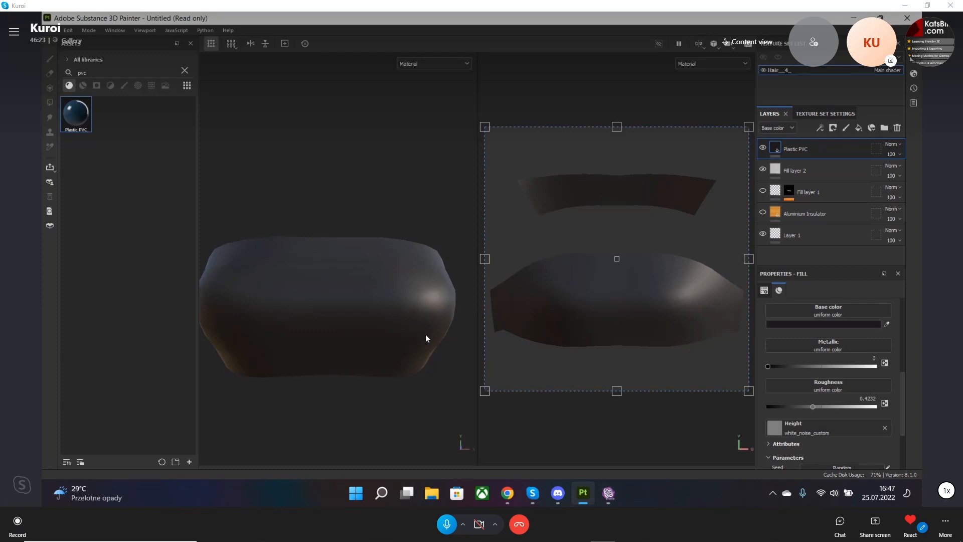
scroll(414, 336, "down", 2)
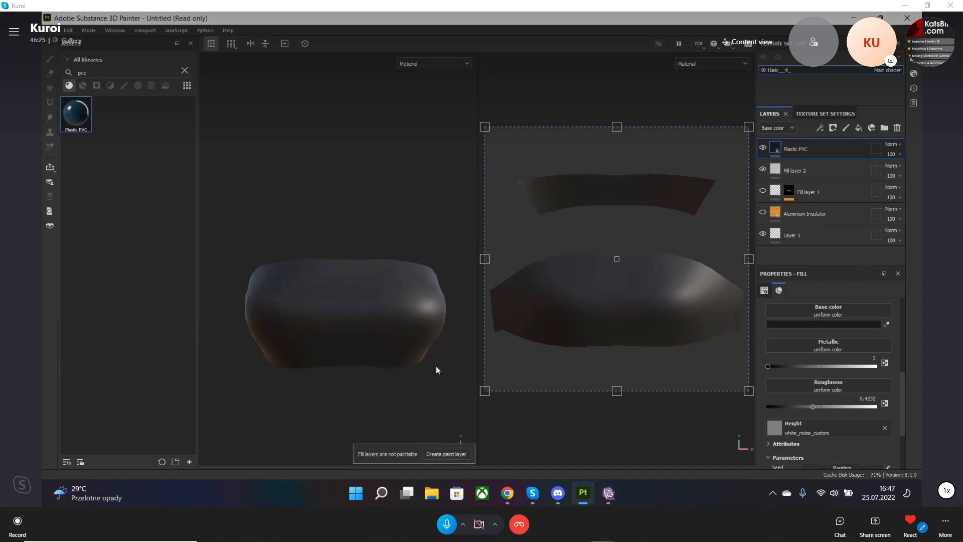
mouse_move(441, 381)
left_mouse_down("alt")
mouse_move(361, 381)
mouse_move(553, 386)
mouse_move(318, 387)
mouse_move(440, 404)
left_mouse_up("alt")
scroll(816, 404, "down", 3)
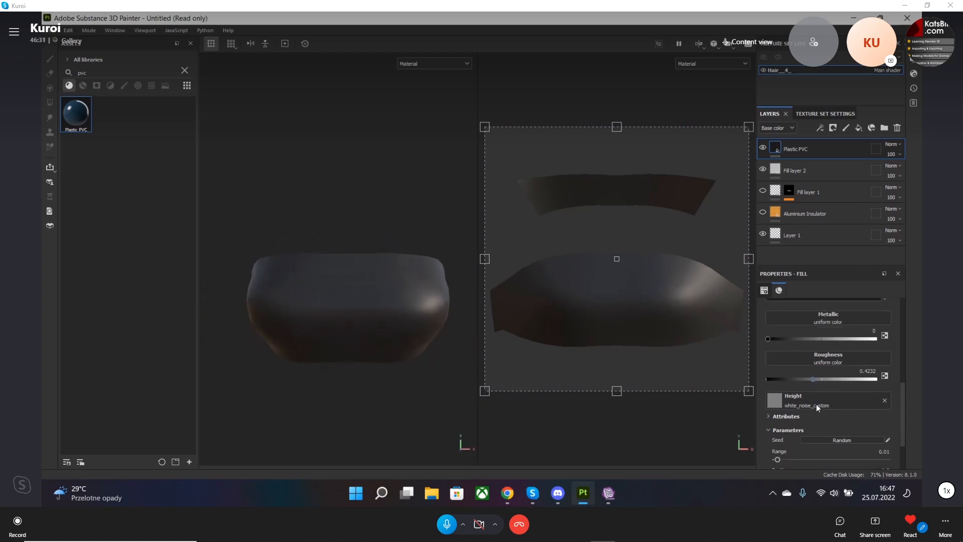
left_click(840, 144)
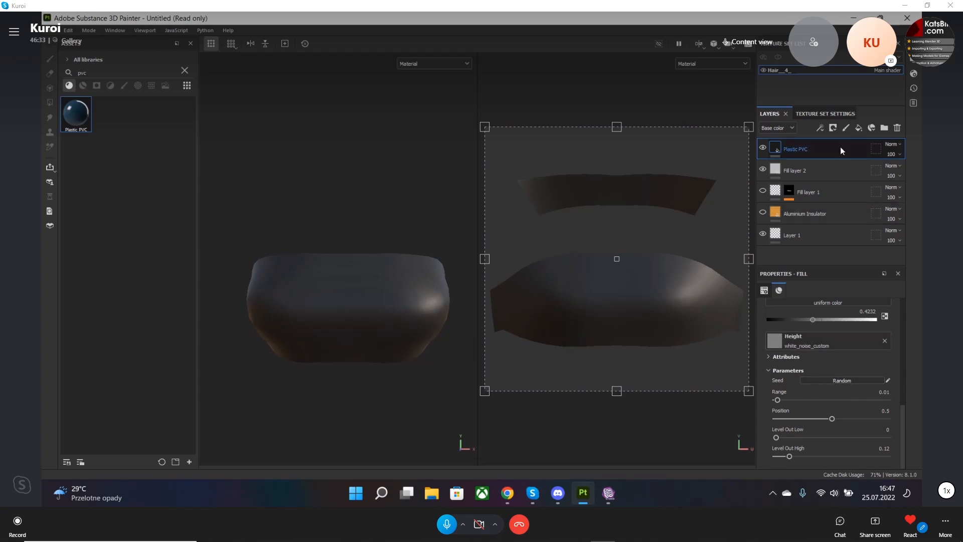
key("Delete")
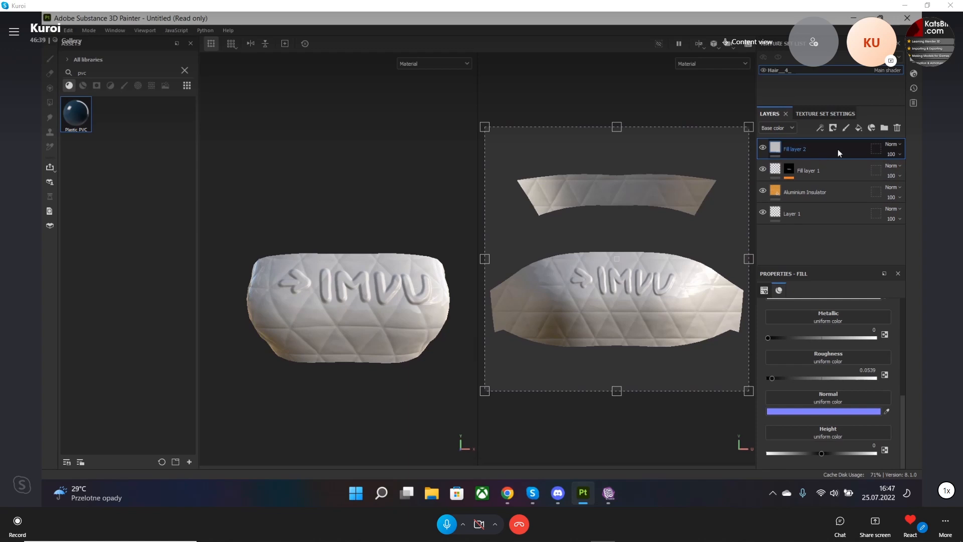
key("Delete")
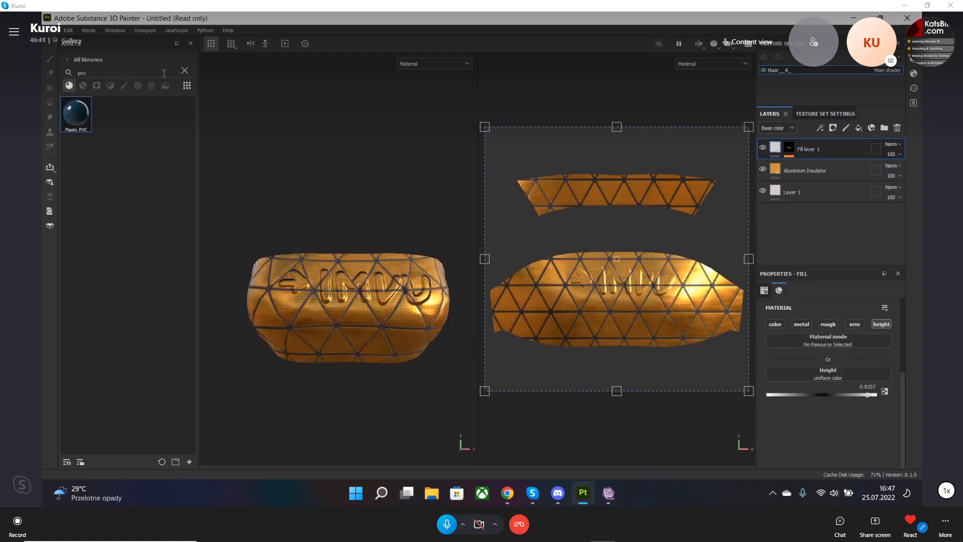
left_click(184, 70)
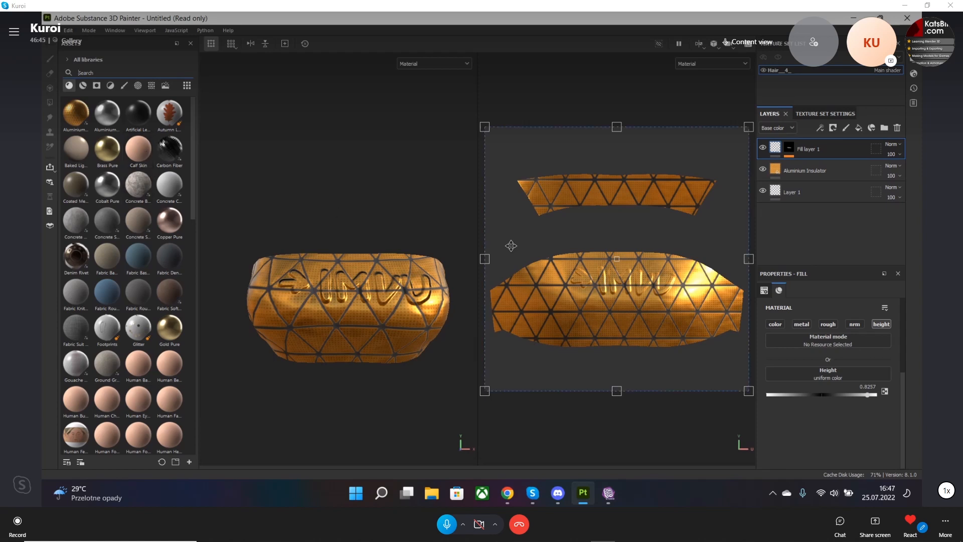
left_click(55, 33)
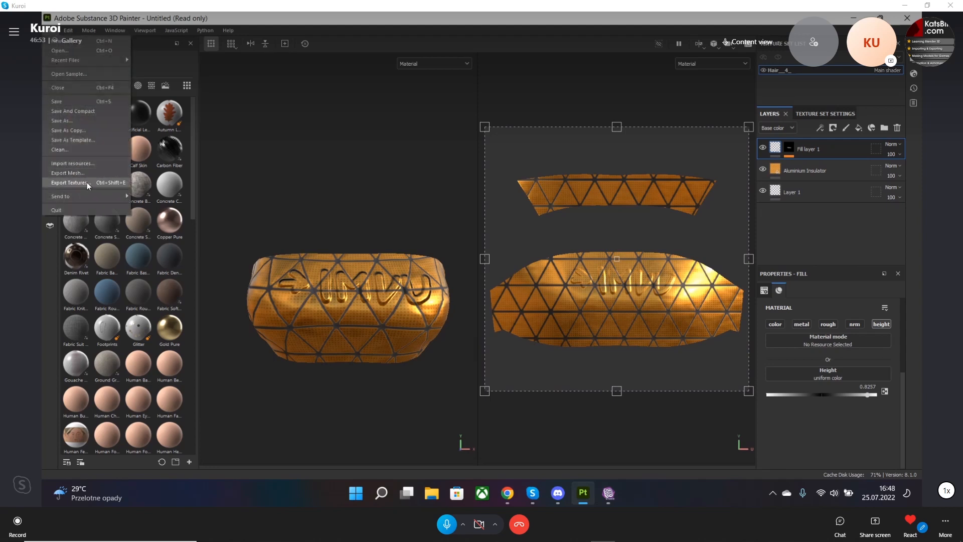
mouse_move(91, 195)
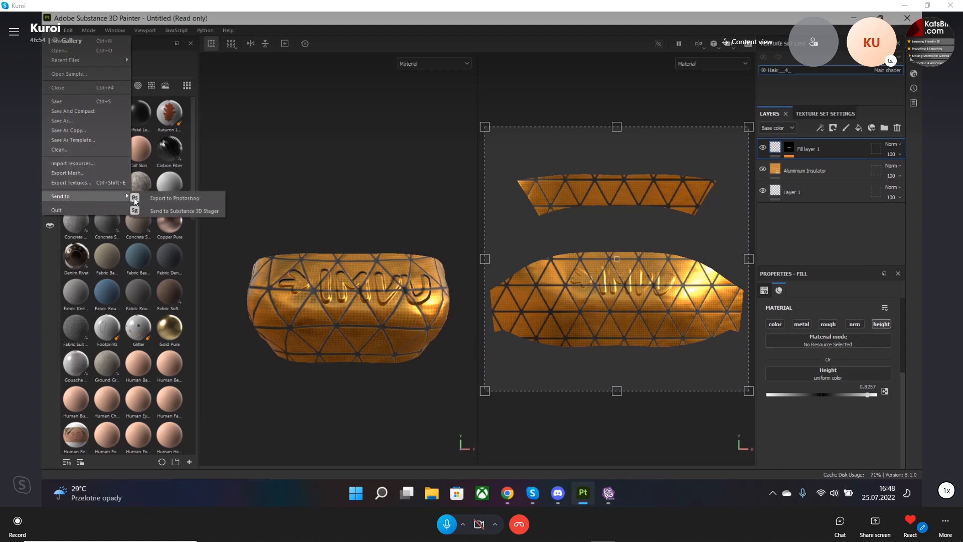
left_click(73, 183)
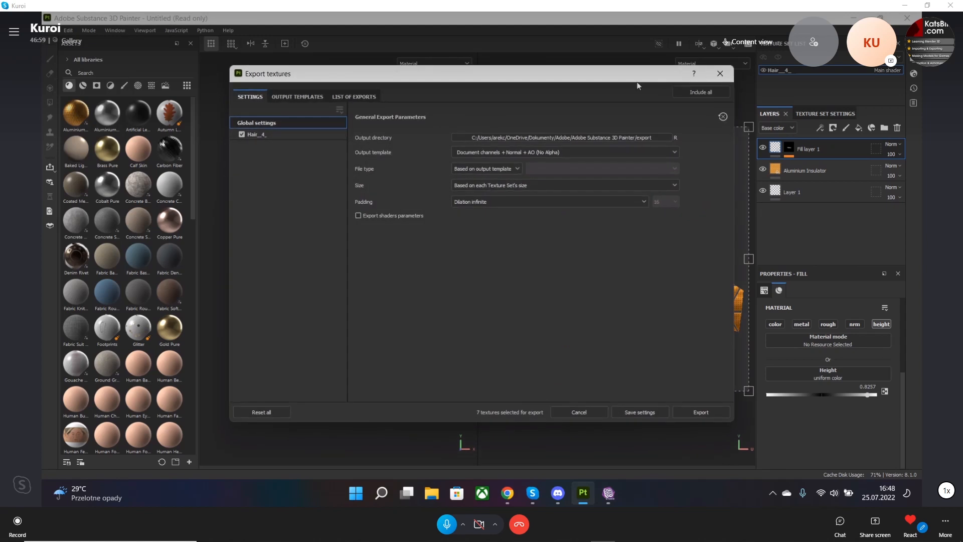
left_click(719, 75)
Open the texture export settings for the bandeau project.
left_click(55, 30)
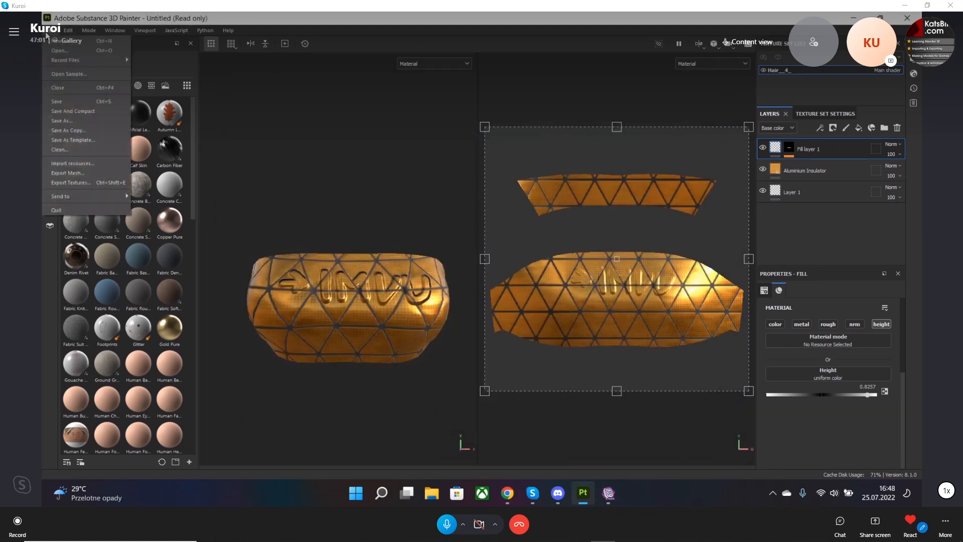
left_click(79, 182)
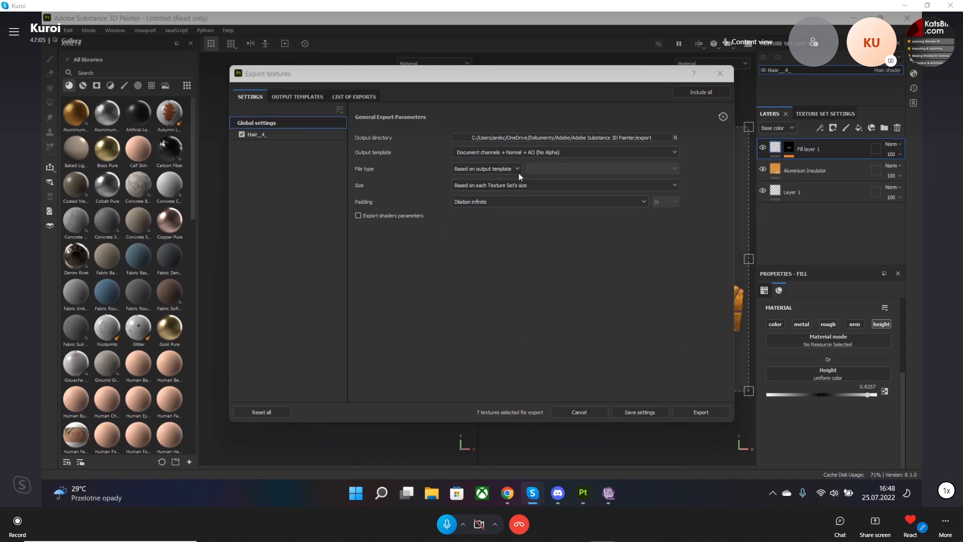
Try the 2D View output template and shift the export window aside to examine the UV layout behind it.
left_click(510, 151)
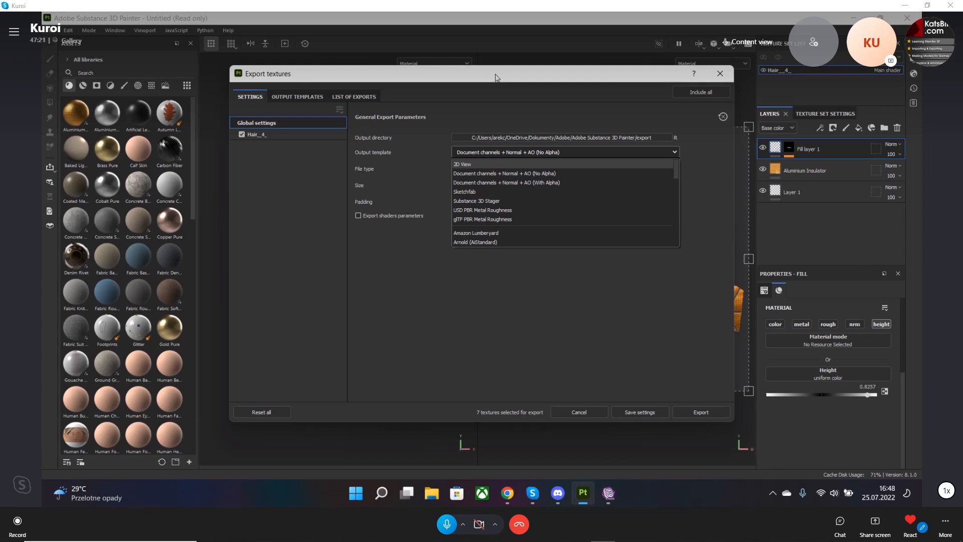
left_click(465, 163)
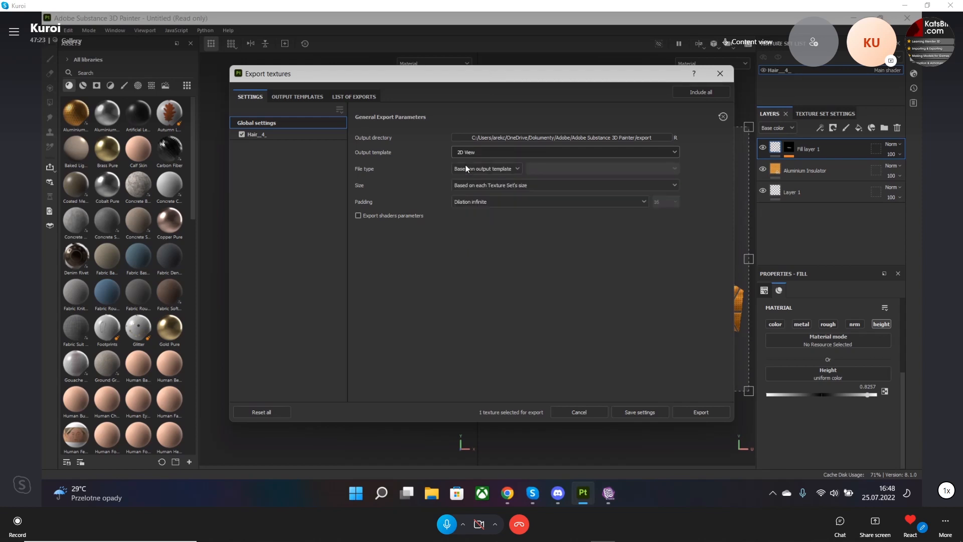
left_click_drag(486, 81, 227, 107)
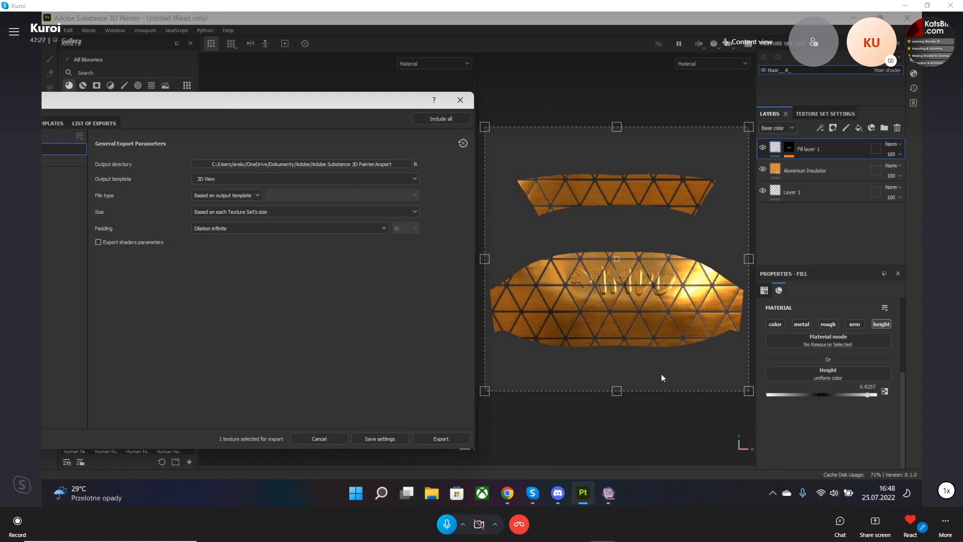
left_click_drag(333, 100, 554, 91)
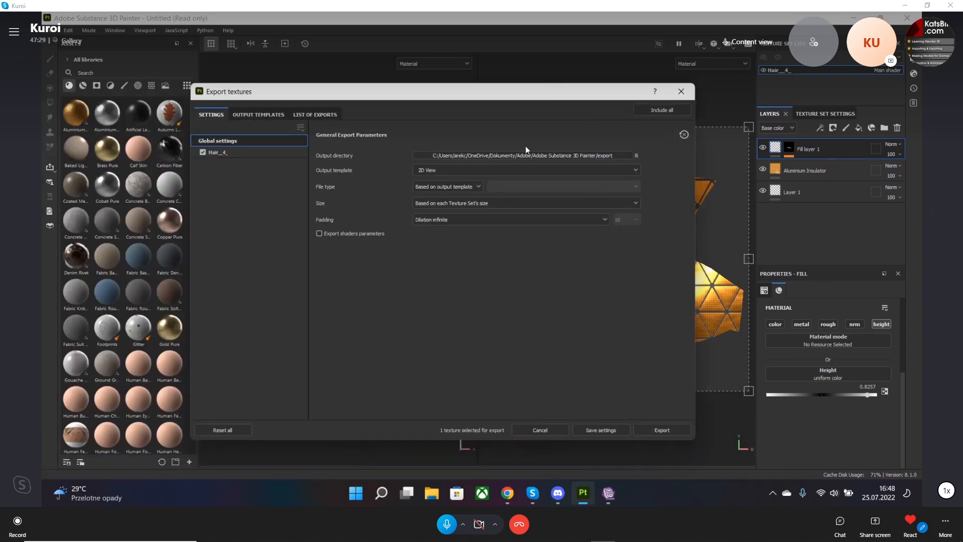
Export the textures with the Document channels + Normal + AO (No Alpha) template as 8-bit png files at size 512.
left_click(464, 170)
left_click(441, 193)
left_click_drag(449, 99, 484, 62)
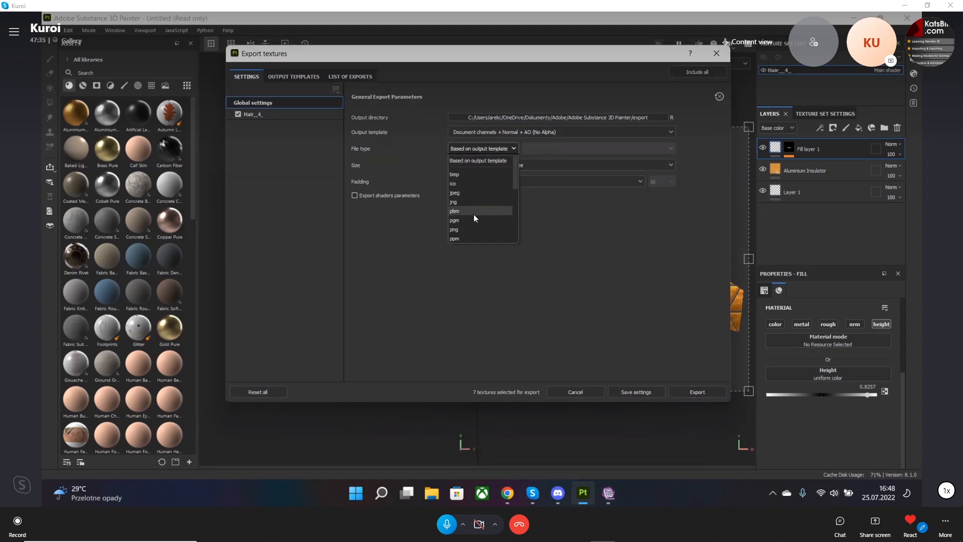
left_click(472, 229)
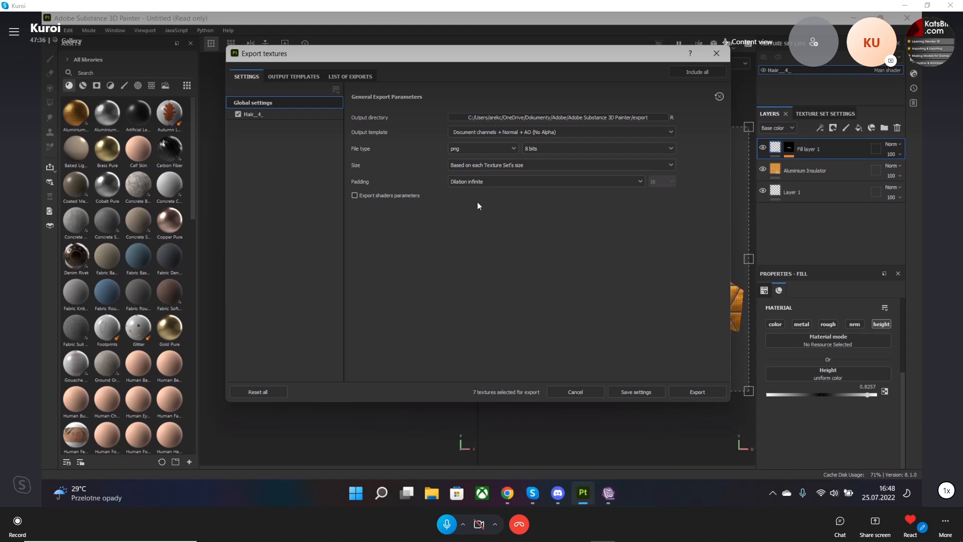
left_click(486, 167)
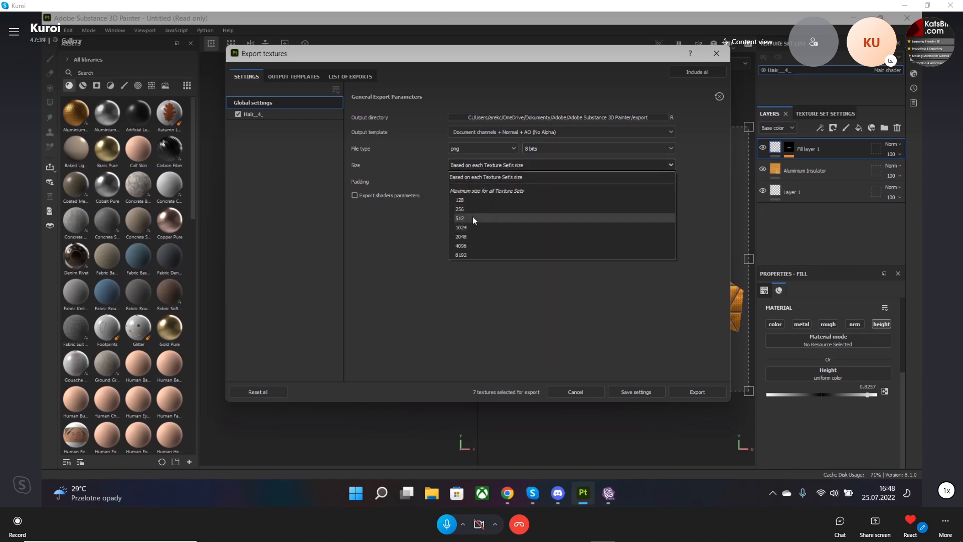
left_click(472, 216)
left_click(708, 390)
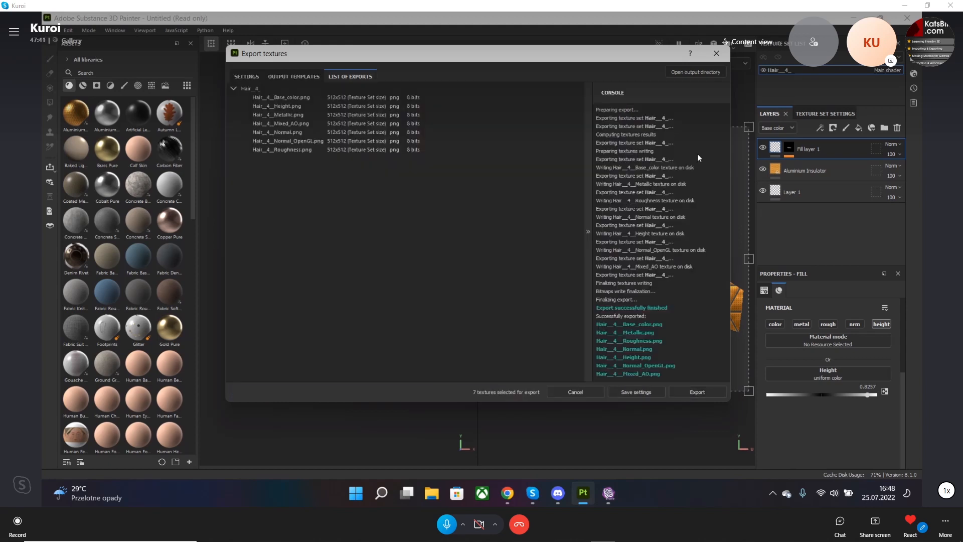
Open the export output folder and view the Hair__4__Normal_OpenGL image, then close the image viewer.
left_click(690, 73)
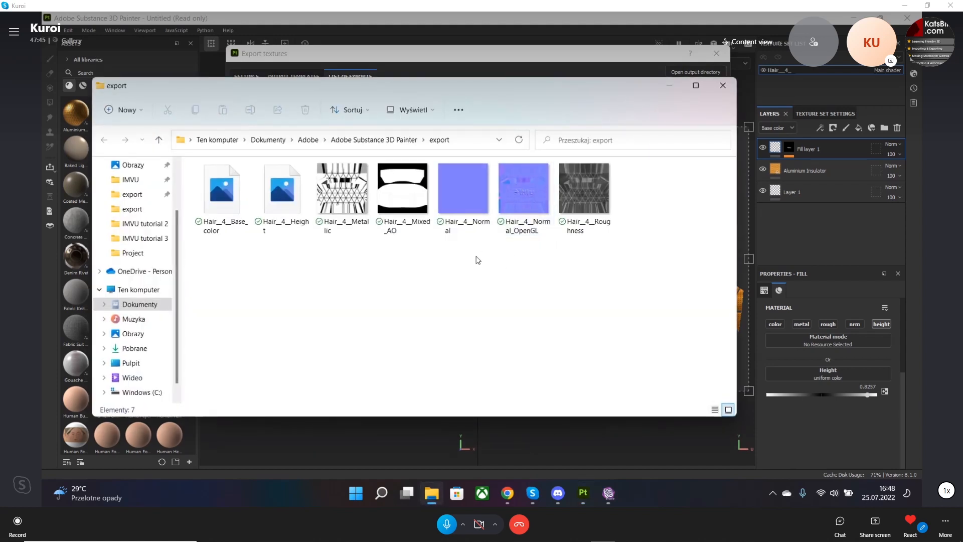
double_click(515, 212)
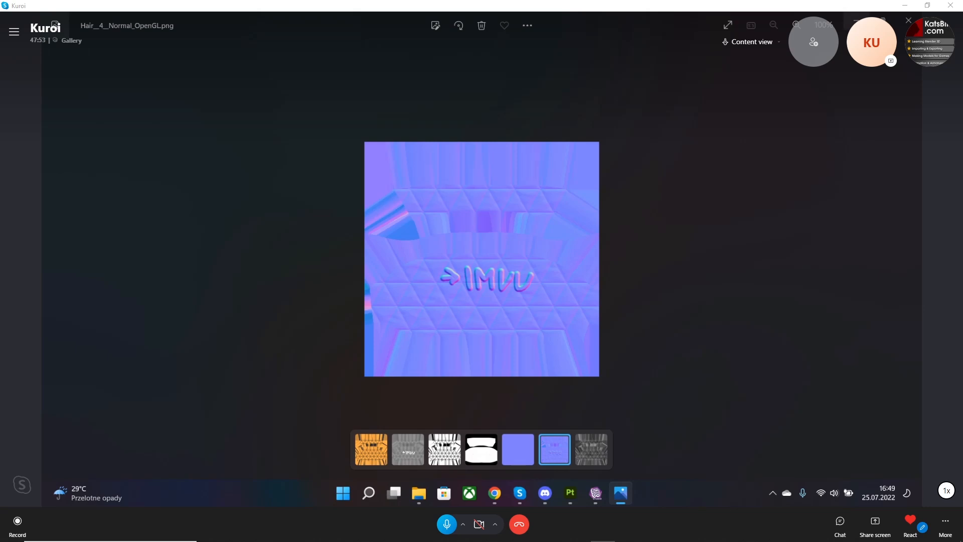
left_click(856, 21)
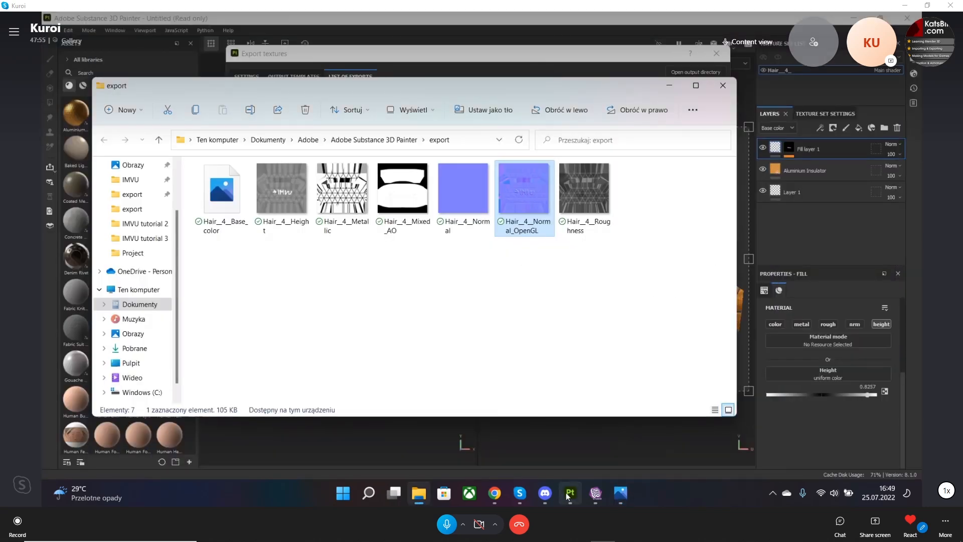
Switch to IMVU Studio, close the short pvc dress project and open the published [K] basic bandeau for editing.
left_click(595, 494)
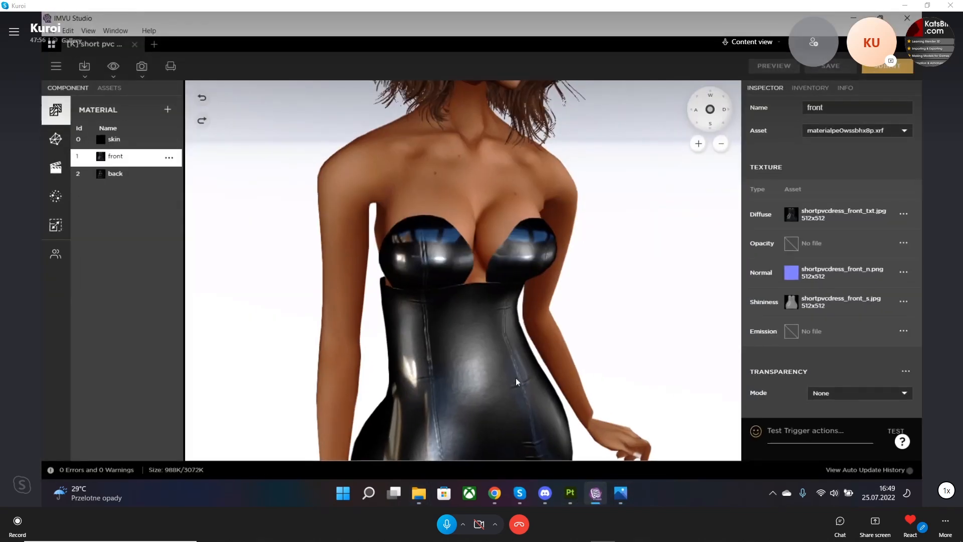
left_click(135, 45)
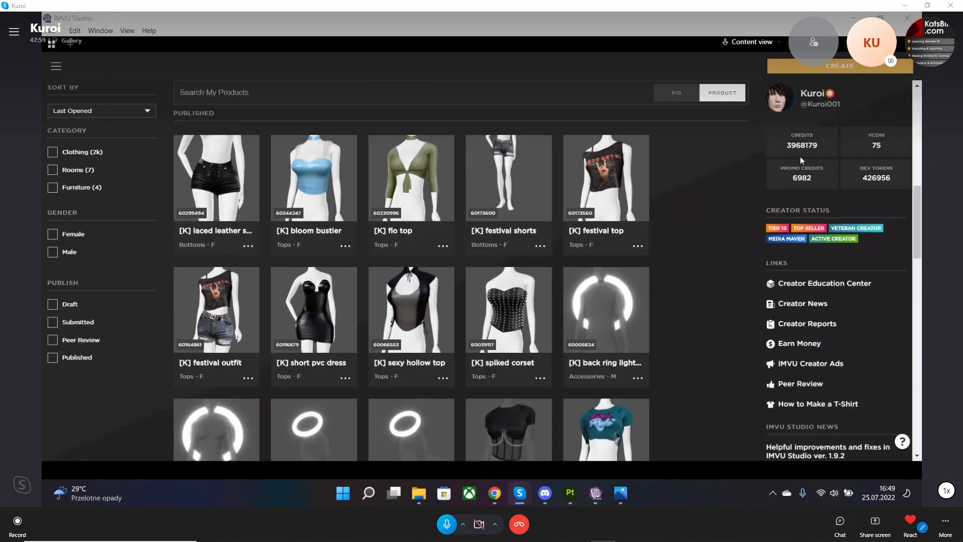
scroll(515, 276, "down", 10)
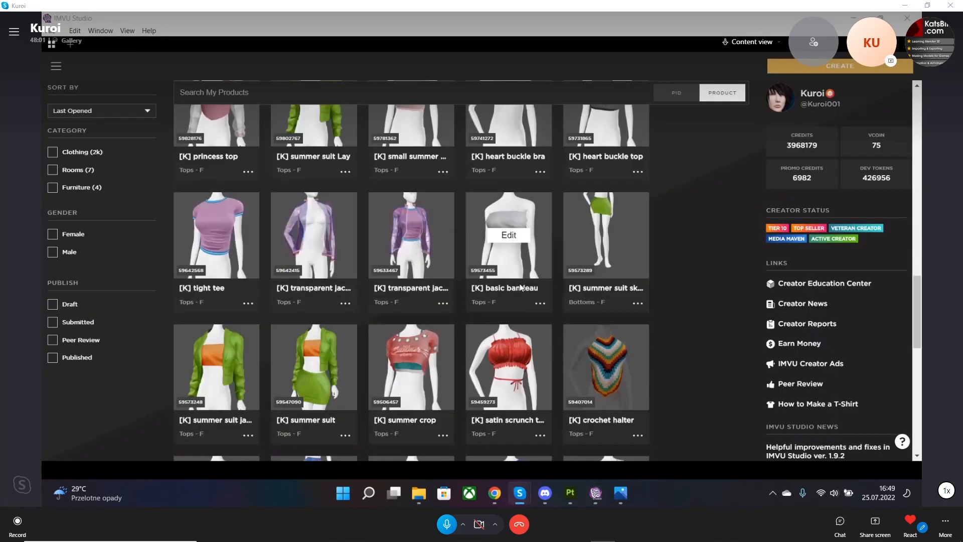
left_click(515, 196)
left_click(559, 302)
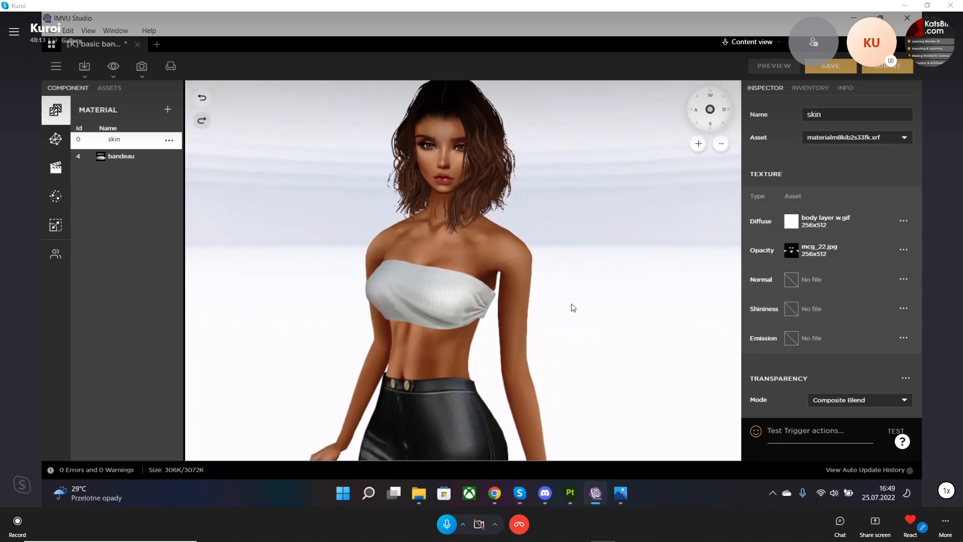
left_click(792, 279)
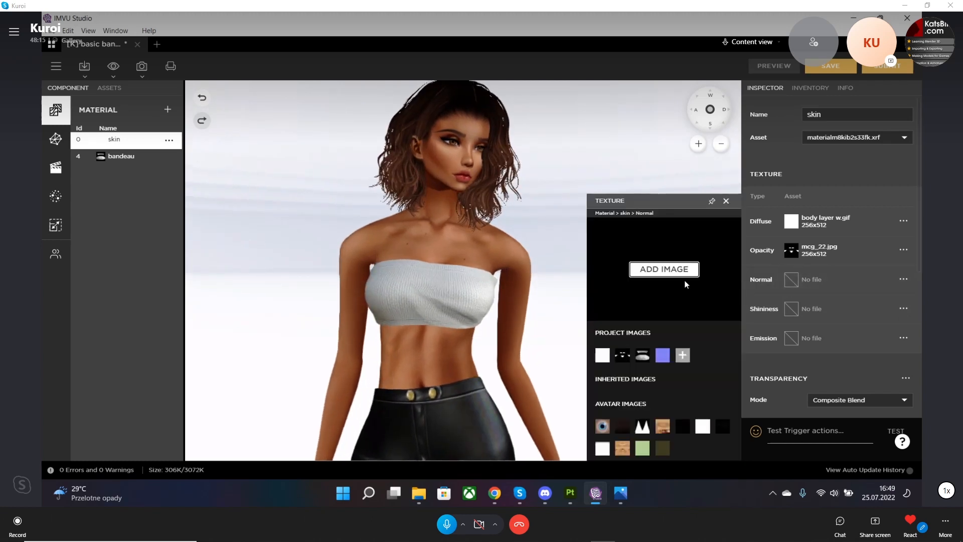
left_click(673, 273)
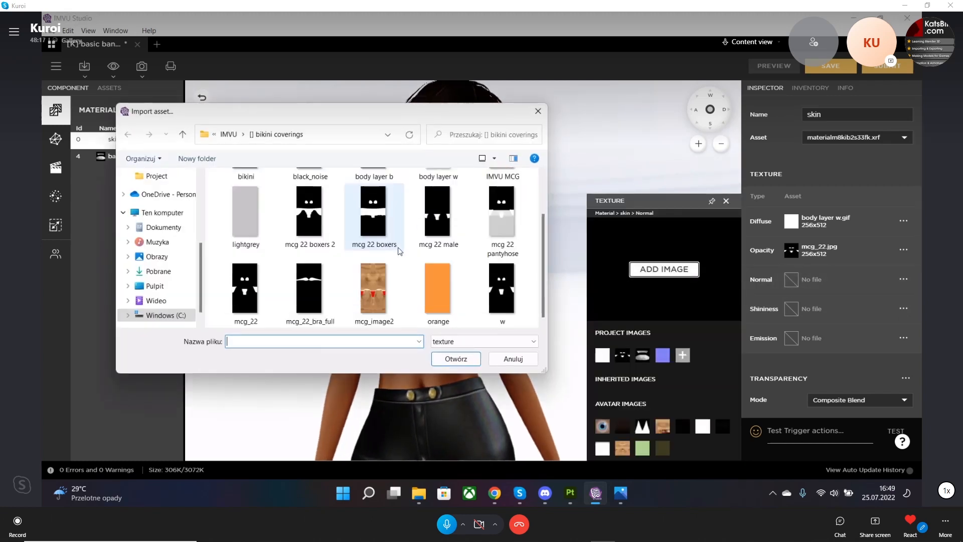
left_click_drag(271, 116, 328, 105)
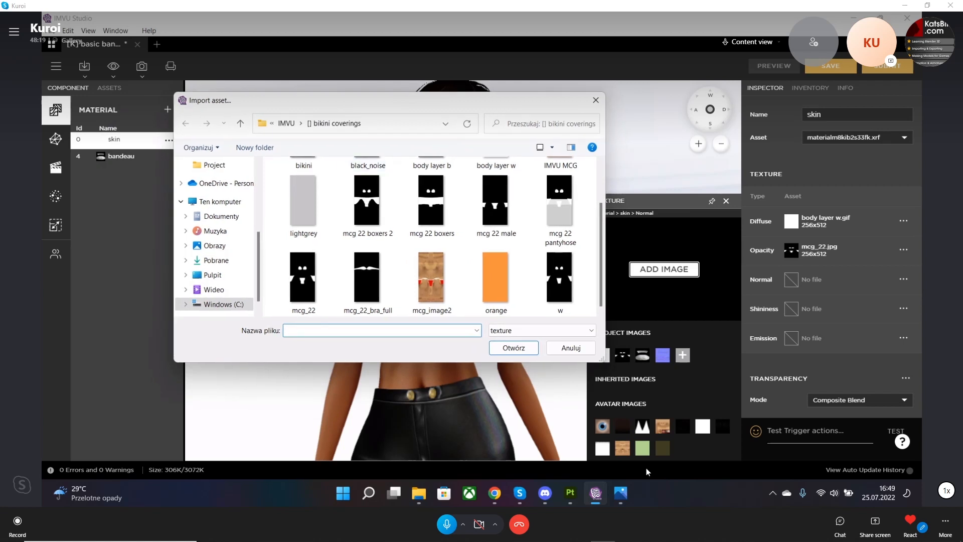
scroll(214, 183, "up", 1)
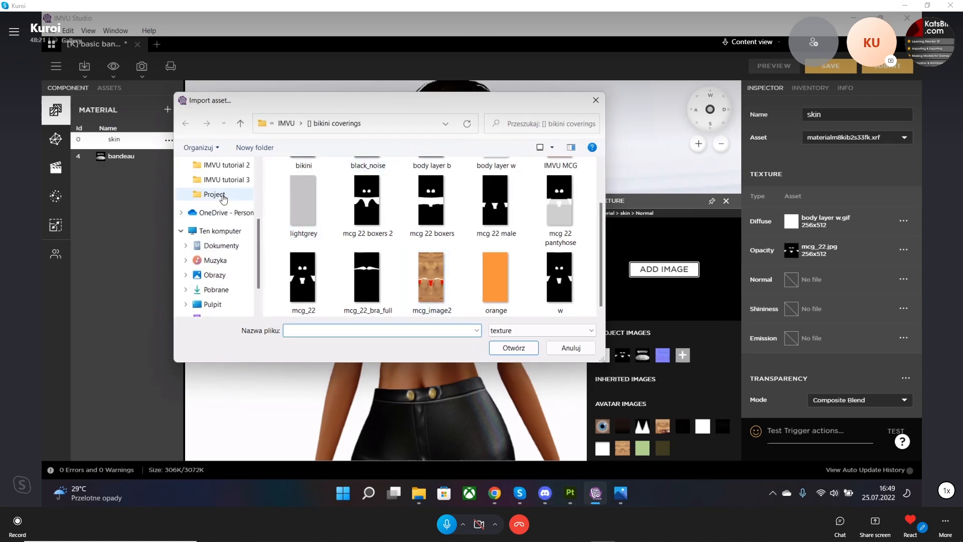
left_click(213, 194)
left_click(569, 348)
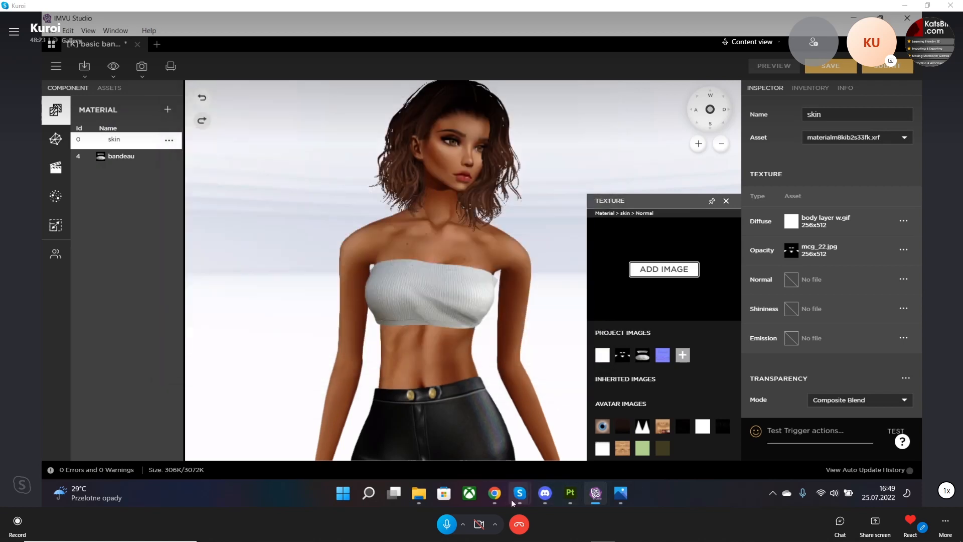
Copy Hair__4__Normal_OpenGL from the export folder to the desktop, move it into the IMVU tutorial 3 folder, and close the image viewer.
left_click(425, 500)
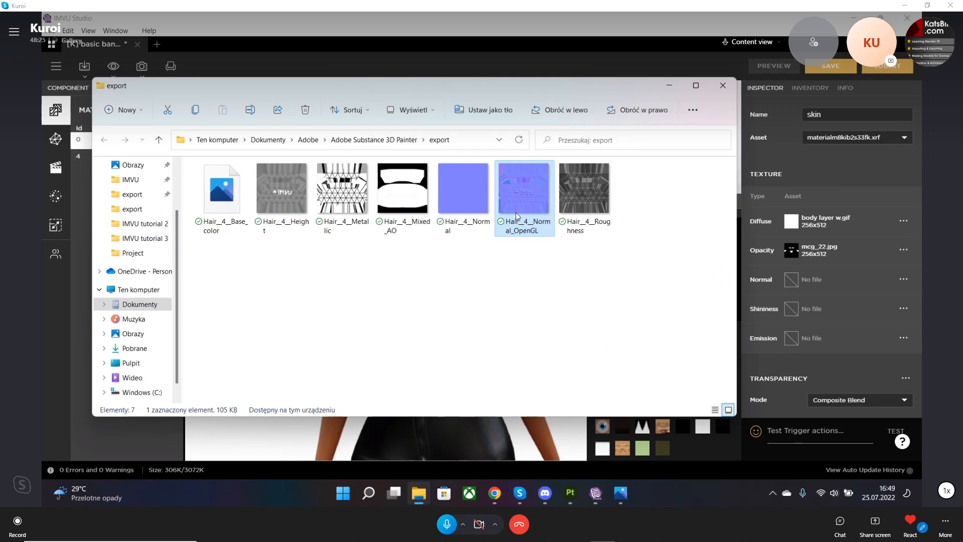
key("ctrl+c")
left_click(921, 502)
key("ctrl+v")
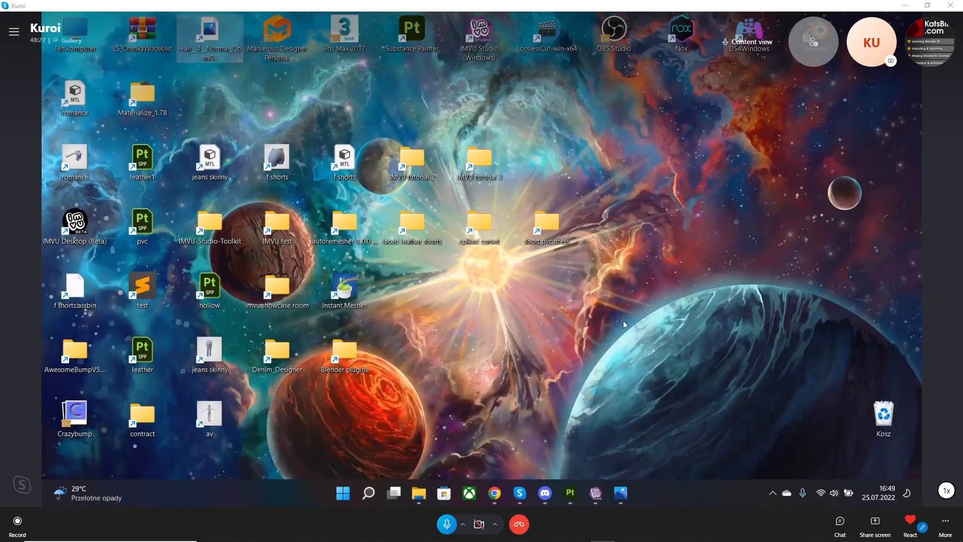
mouse_move(210, 34)
left_mouse_down()
mouse_move(345, 133)
mouse_move(489, 160)
left_mouse_up()
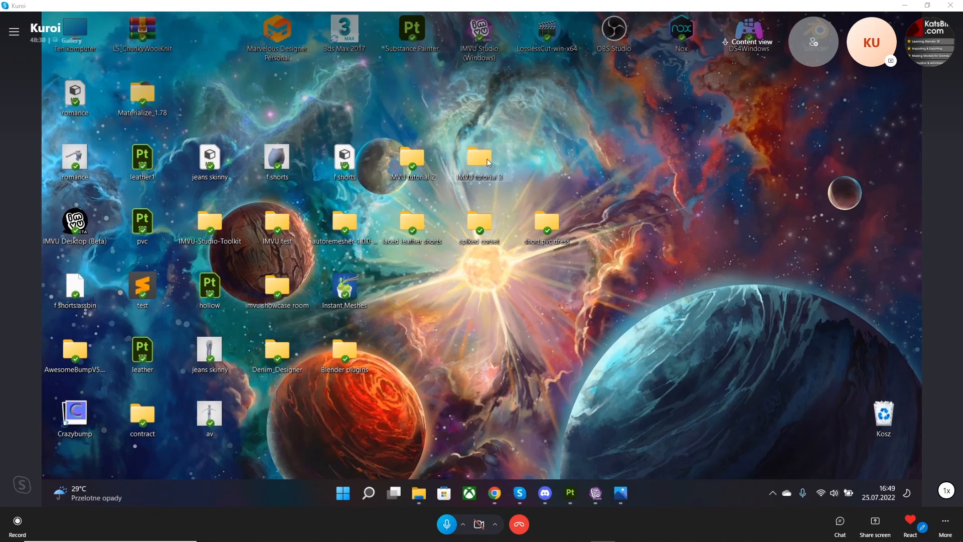
left_click(620, 493)
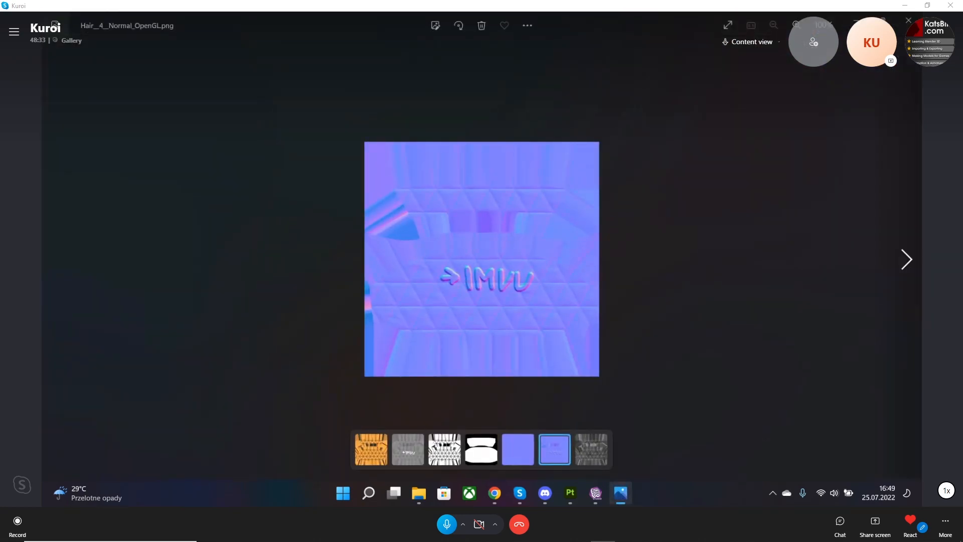
left_click(900, 23)
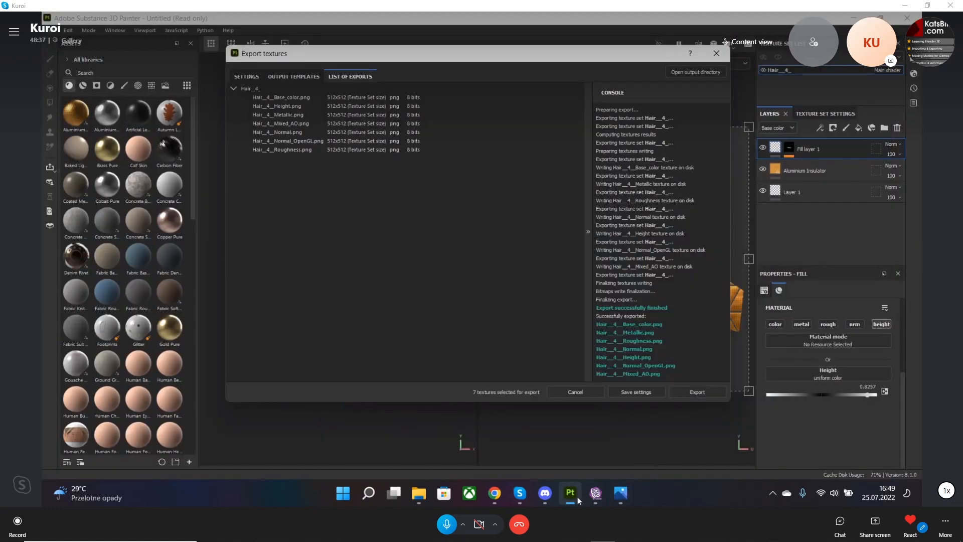
Switch to IMVU Studio and import Hair__4__Normal_OpenGL from the IMVU tutorial 3 folder as the skin material's Normal texture.
left_click(595, 492)
left_click(667, 271)
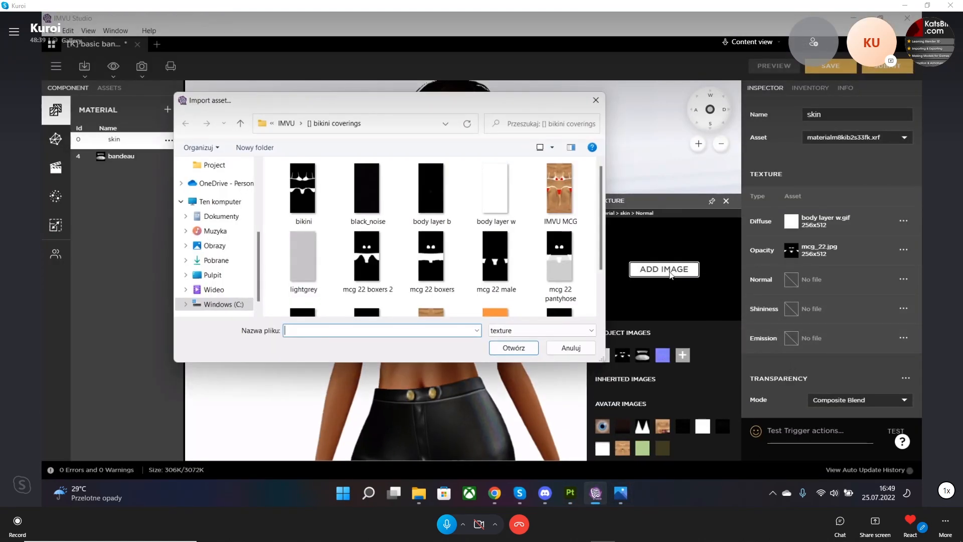
scroll(432, 256, "down", 1)
scroll(235, 239, "up", 3)
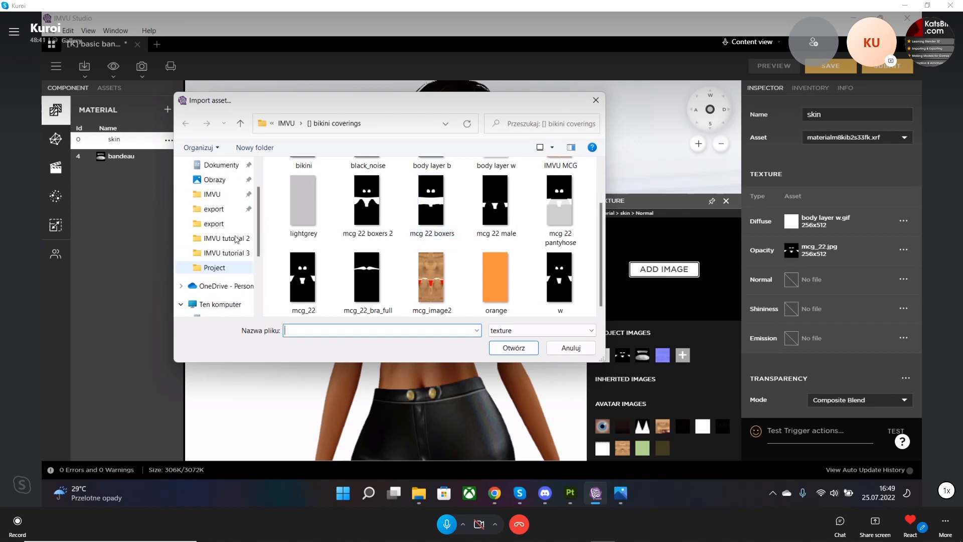
left_click(216, 253)
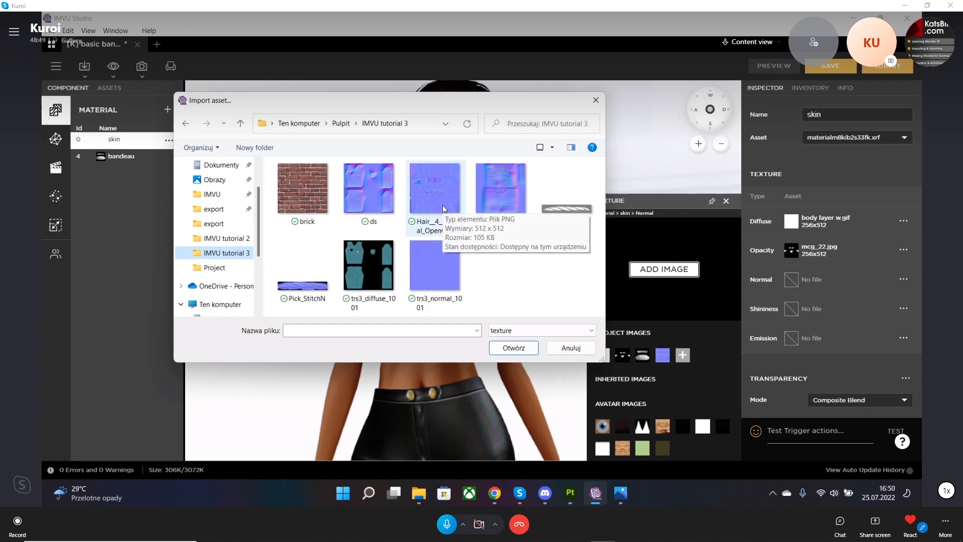
double_click(435, 190)
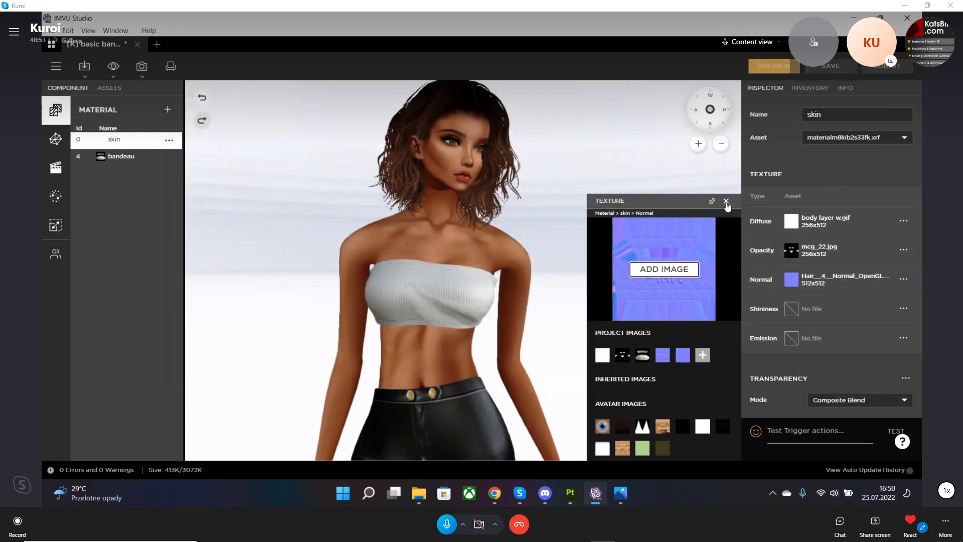
left_click(725, 201)
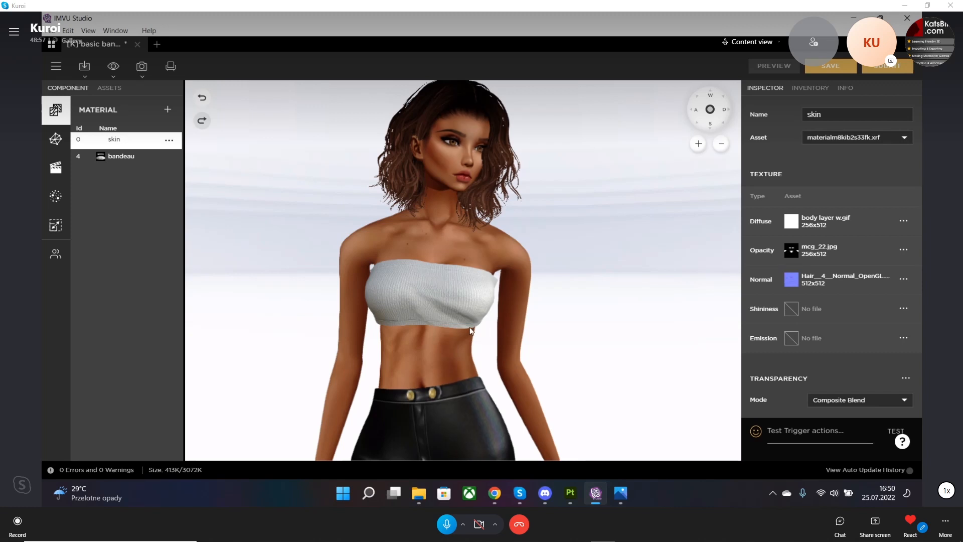
scroll(469, 327, "down", 5)
scroll(469, 327, "up", 7)
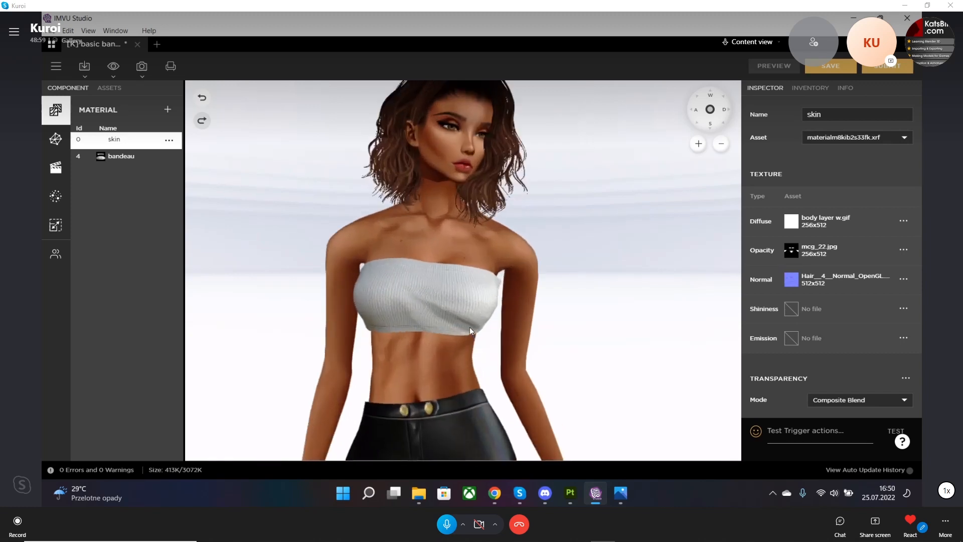
Start a Diffuse image import for the skin material and copy Hair__4__Base_color from the export folder into the IMVU tutorial 3 folder.
left_click(791, 226)
left_click(663, 268)
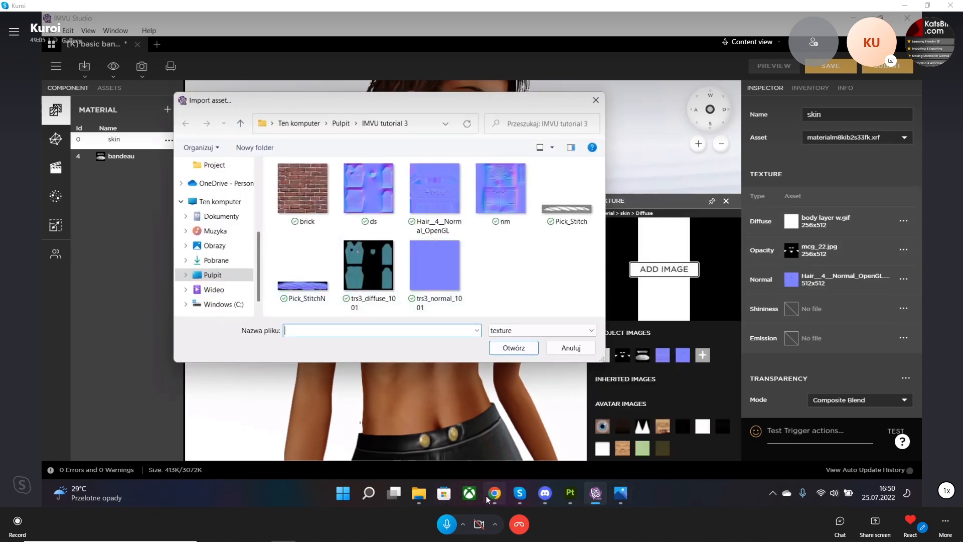
left_click(419, 492)
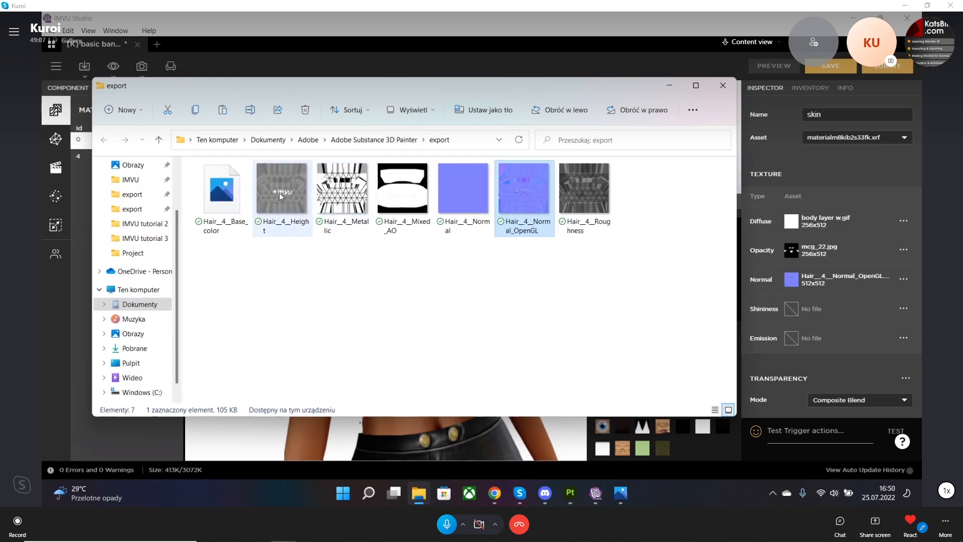
left_click(260, 197)
left_click(220, 198)
double_click(218, 202)
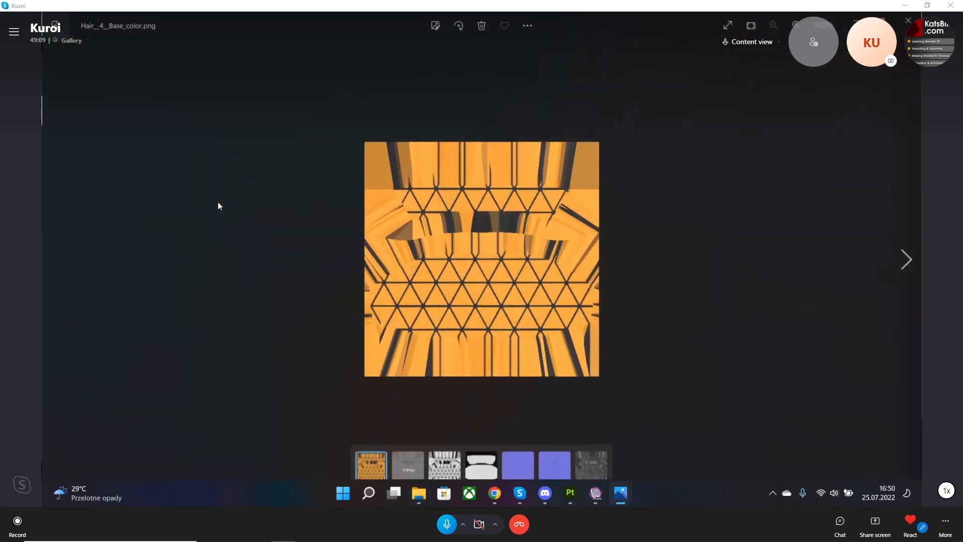
left_click(908, 20)
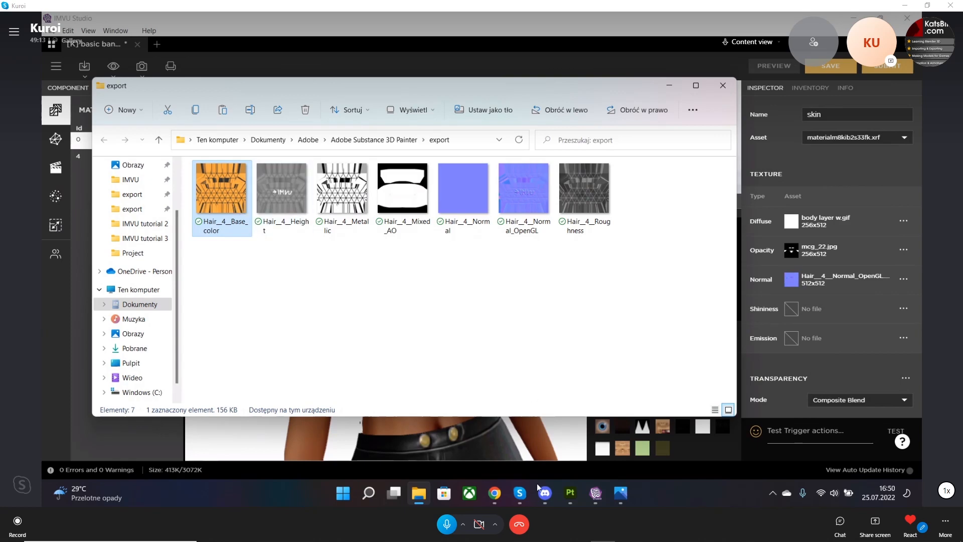
left_click(920, 493)
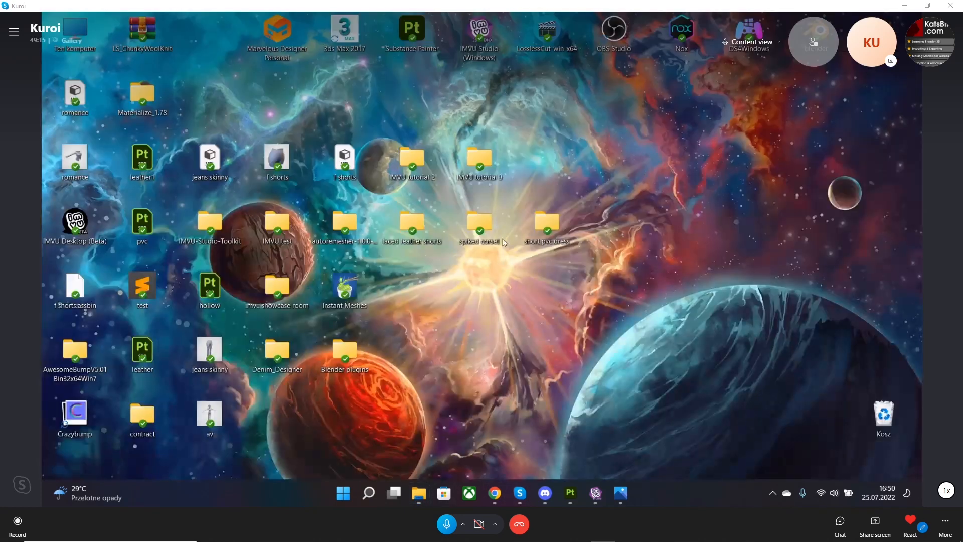
double_click(479, 150)
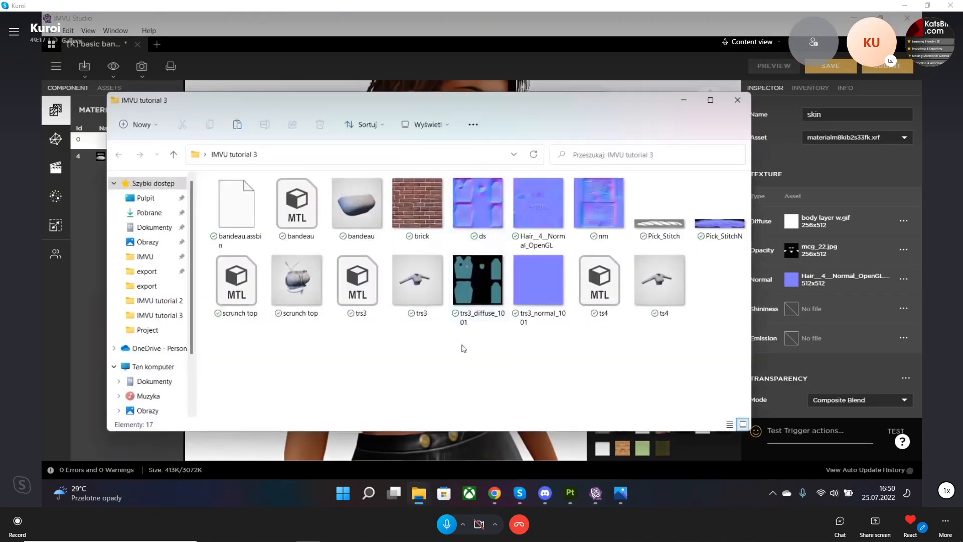
key("ctrl+v")
left_click(523, 44)
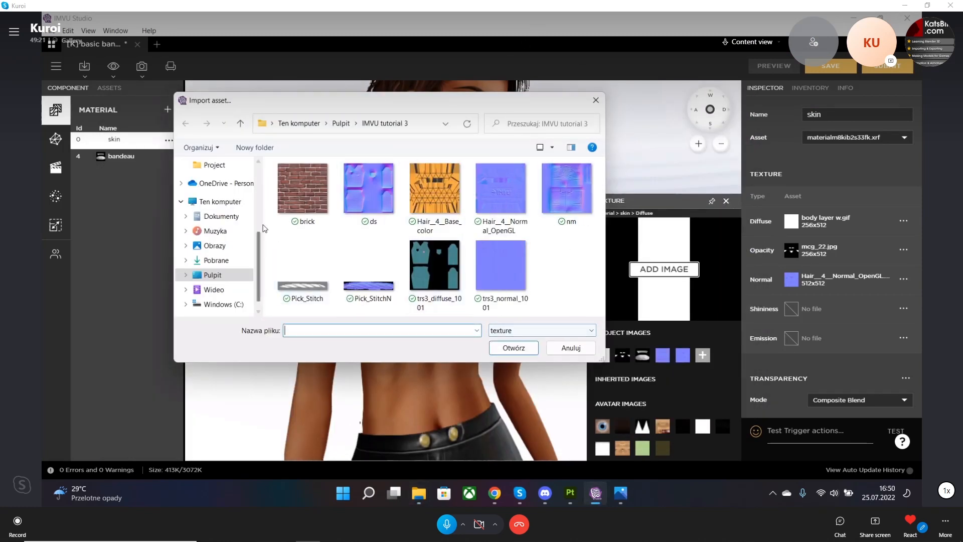
Import Hair__4__Base_color as the skin material's Diffuse texture and preview the change on the avatar.
double_click(434, 188)
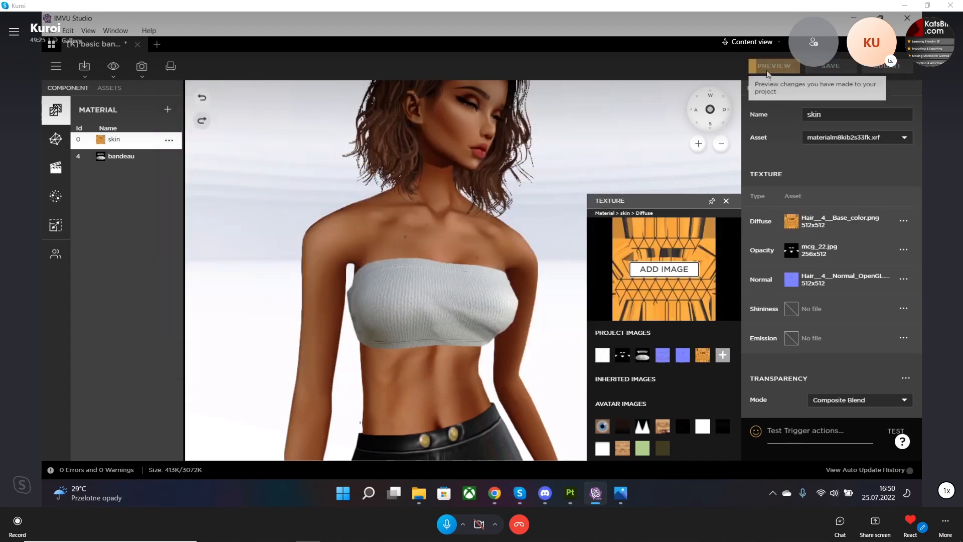
left_click(768, 73)
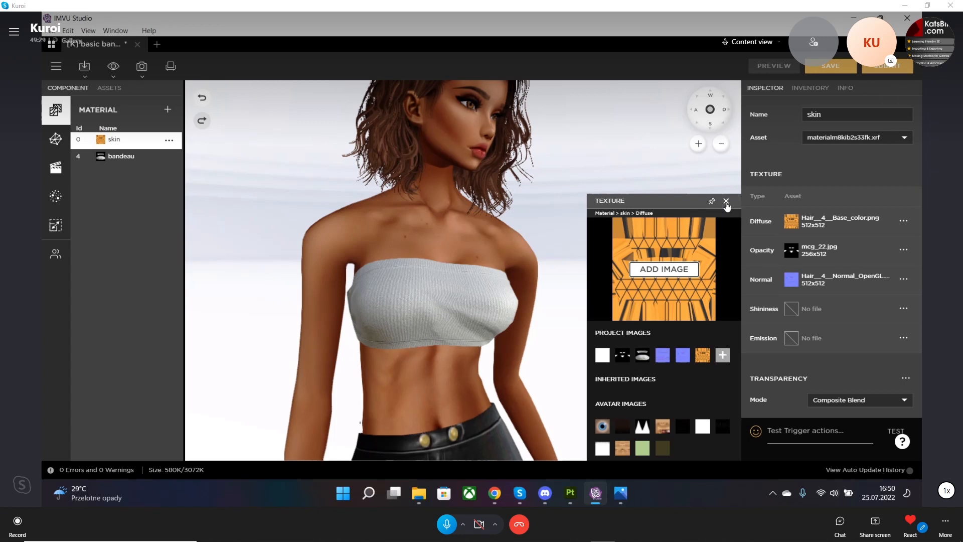
left_click(726, 201)
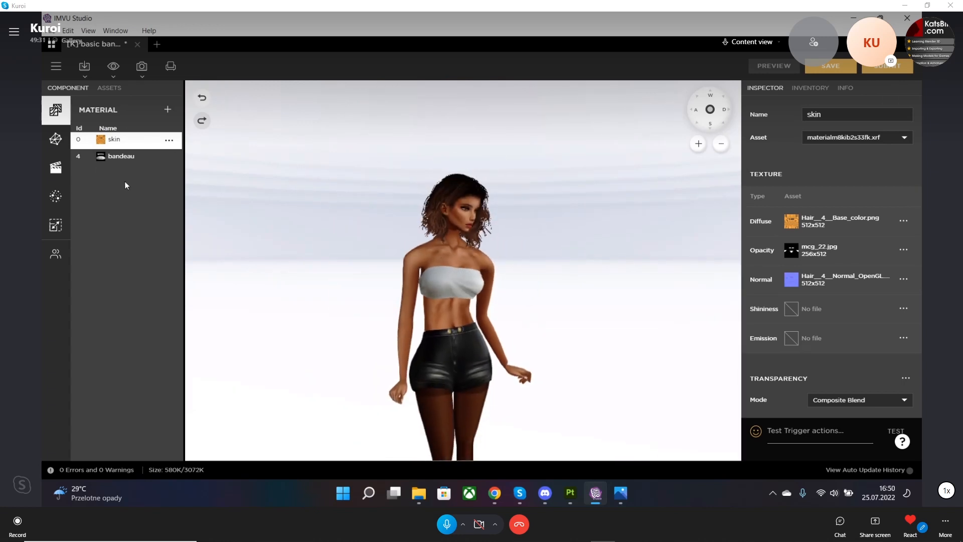
Assign Hair__4__Normal_OpenGL as the Normal texture and Hair__4__Base_color as the Diffuse texture of the bandeau material.
left_click(115, 157)
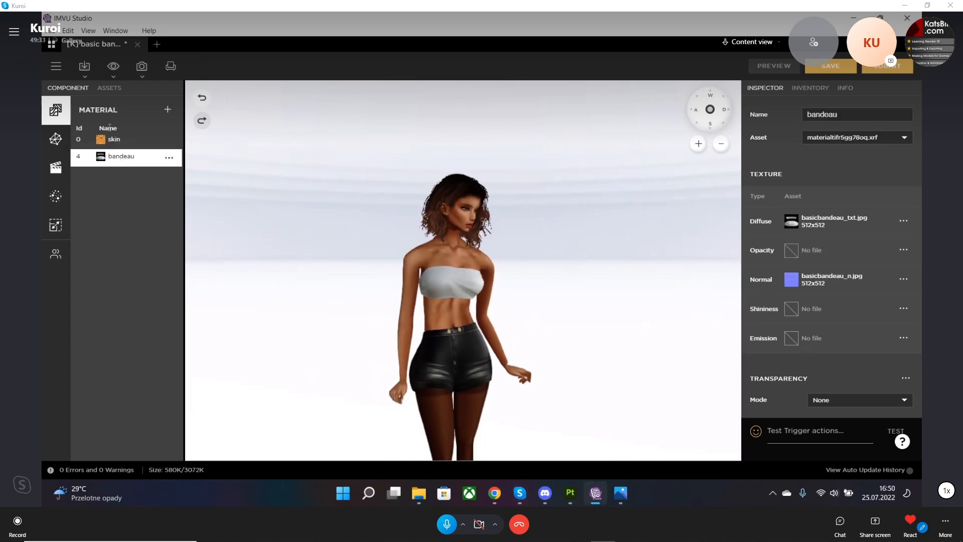
left_click(128, 140)
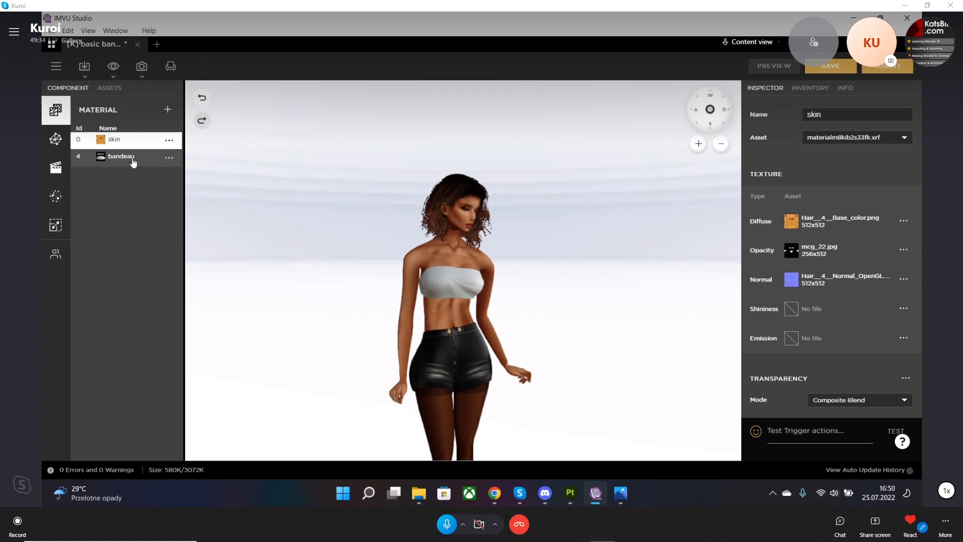
left_click(103, 157)
left_click(791, 279)
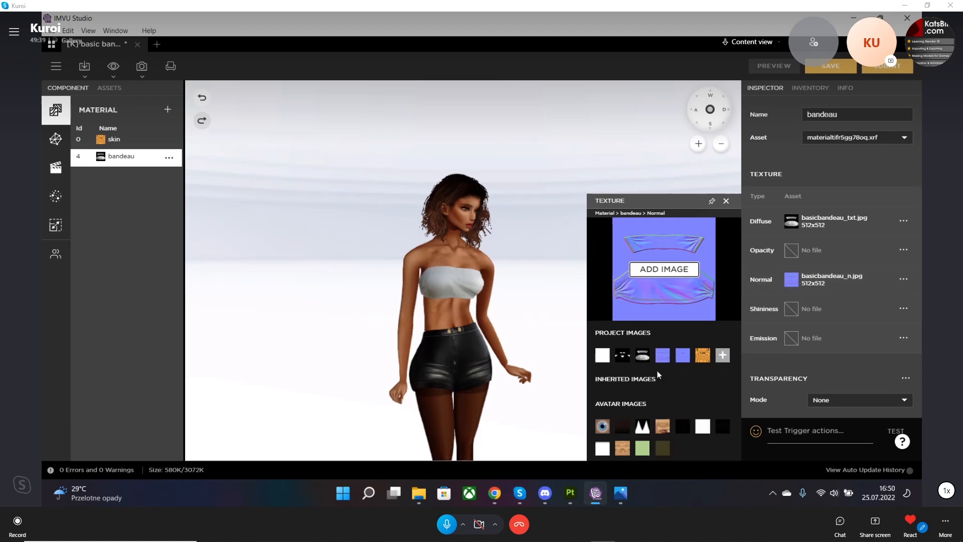
left_click(682, 355)
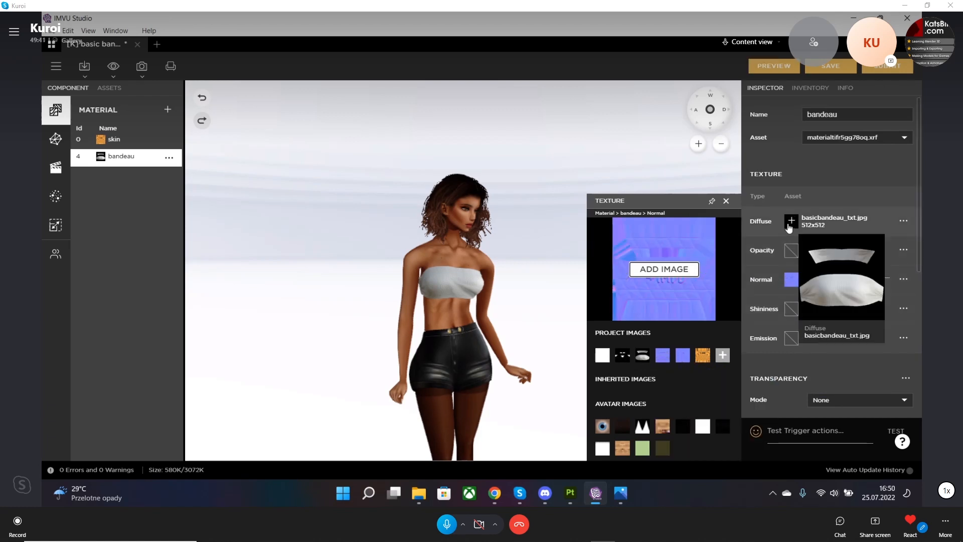
left_click(791, 220)
left_click(703, 354)
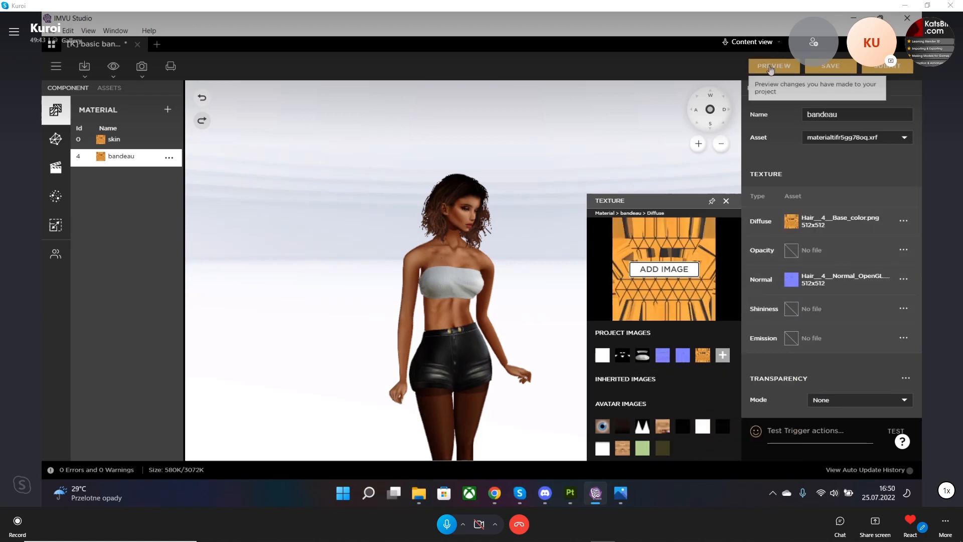
Preview the bandeau material's changes and examine the textured top up close on the avatar.
left_click(771, 67)
scroll(538, 336, "up", 3)
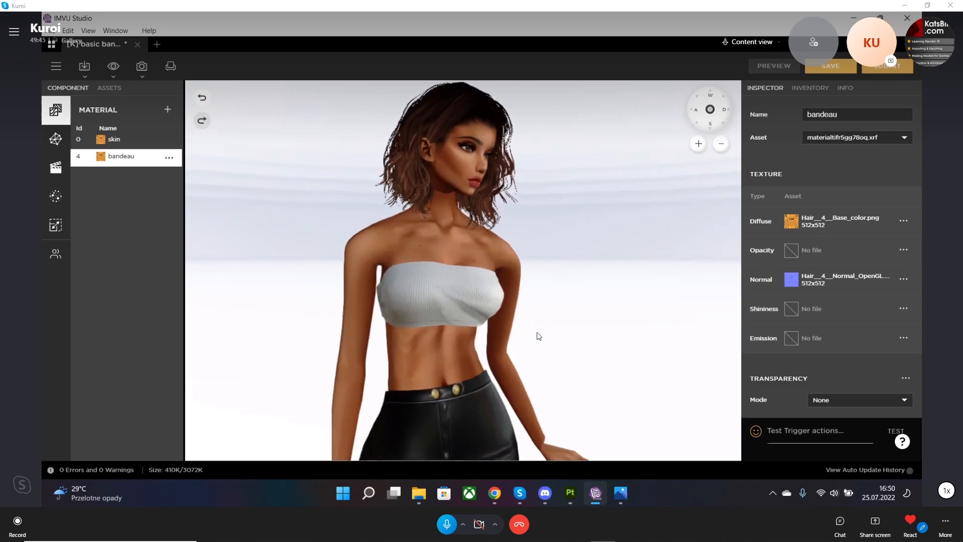
scroll(538, 336, "up", 5)
left_click_drag(591, 370, 625, 364)
scroll(625, 364, "down", 8)
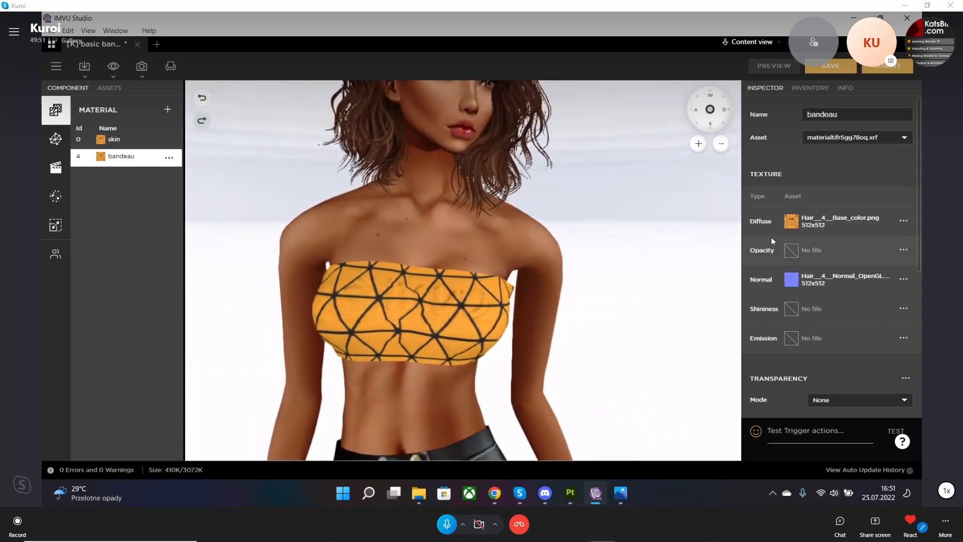
Set the bandeau material's Diffuse texture to basicbandeau_txt.jpg from the project images.
left_click(791, 221)
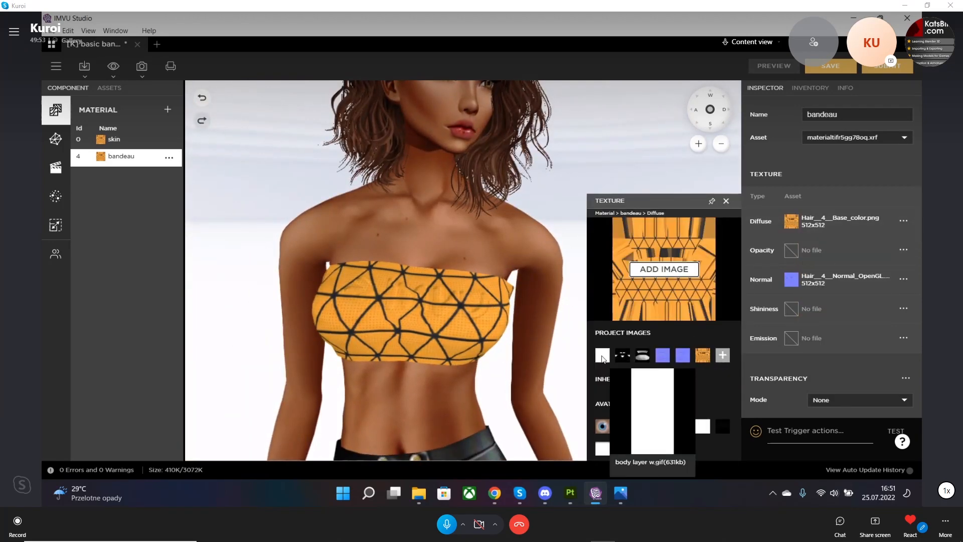
left_click(642, 355)
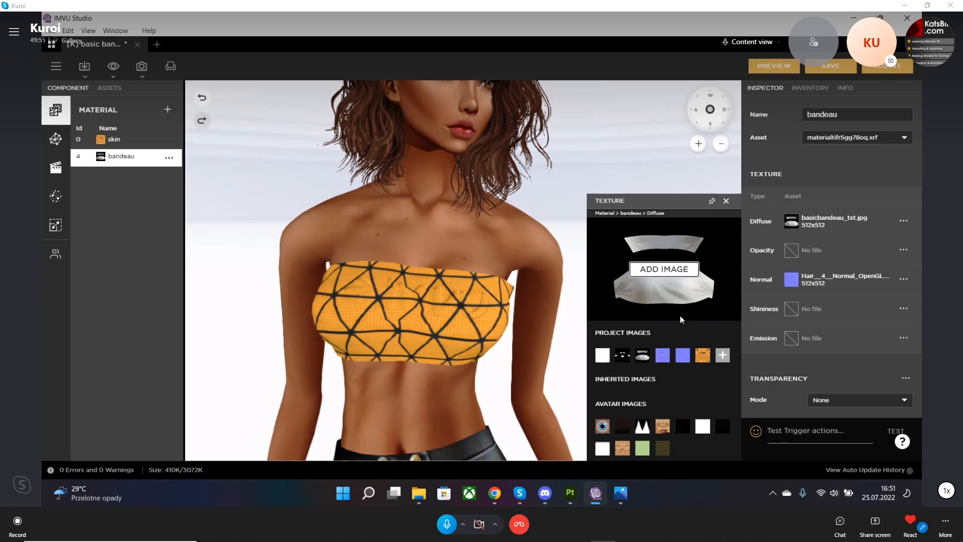
Preview the bandeau with the basicbandeau_txt.jpg Diffuse texture and inspect its fabric and relief lettering up close from several angles.
left_click(779, 69)
left_click(726, 201)
scroll(590, 314, "up", 2)
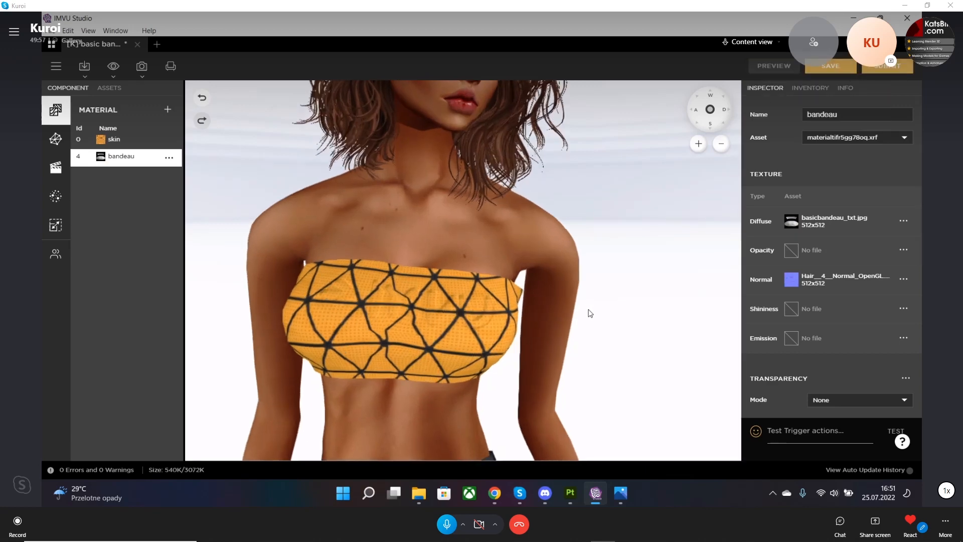
scroll(590, 313, "up", 1)
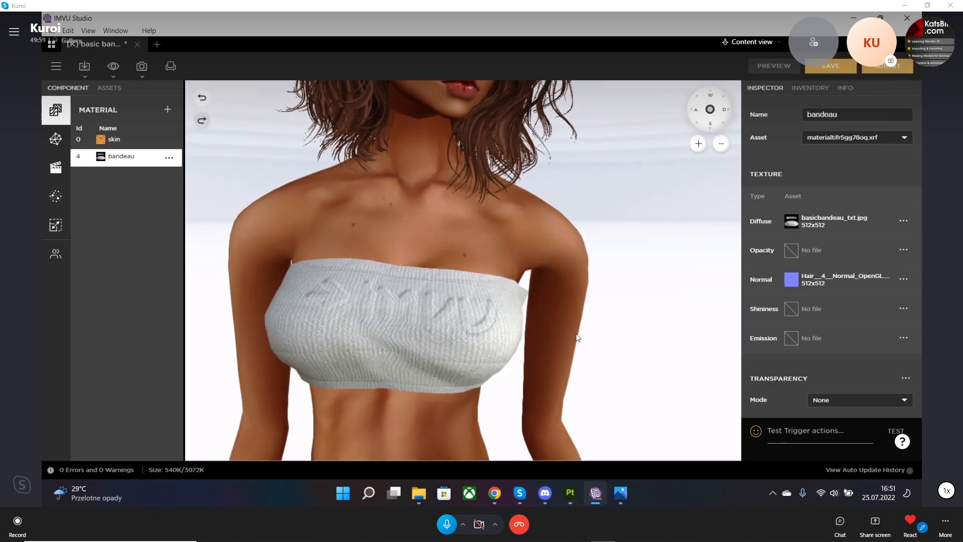
left_click_drag(577, 338, 519, 309)
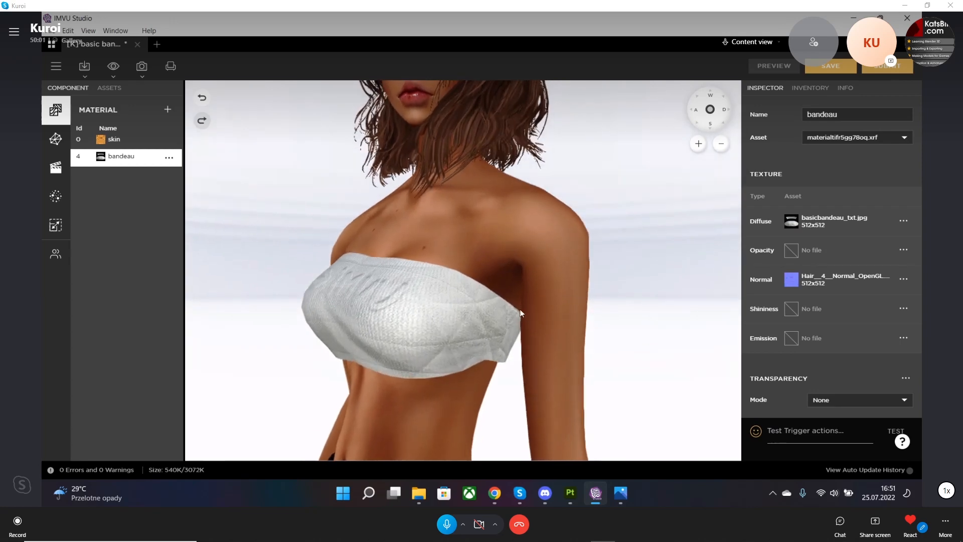
scroll(376, 307, "down", 3)
scroll(377, 305, "up", 5)
left_click_drag(384, 305, 419, 328)
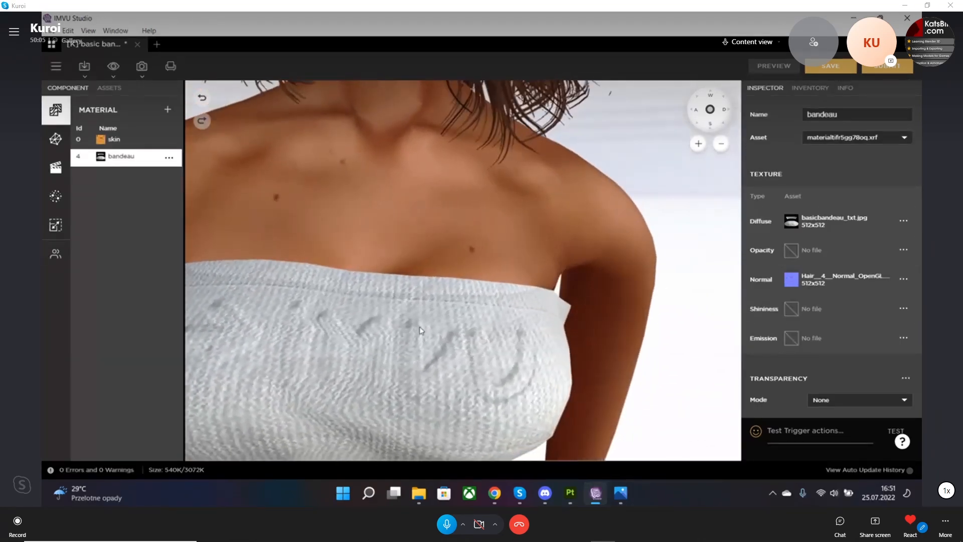
scroll(421, 329, "down", 5)
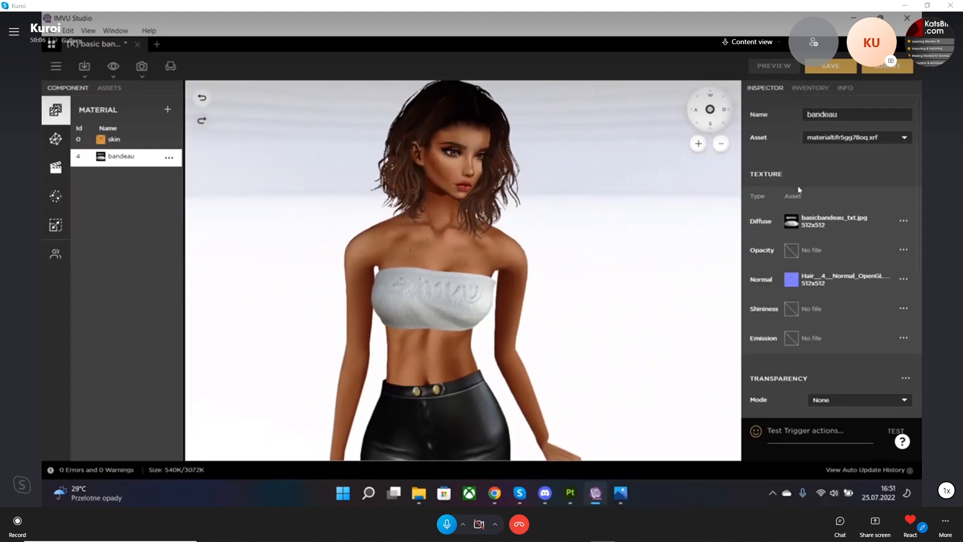
Filter the inventory to the Rooms category and load the Countdown room as the avatar's surroundings.
left_click(804, 96)
left_click(755, 134)
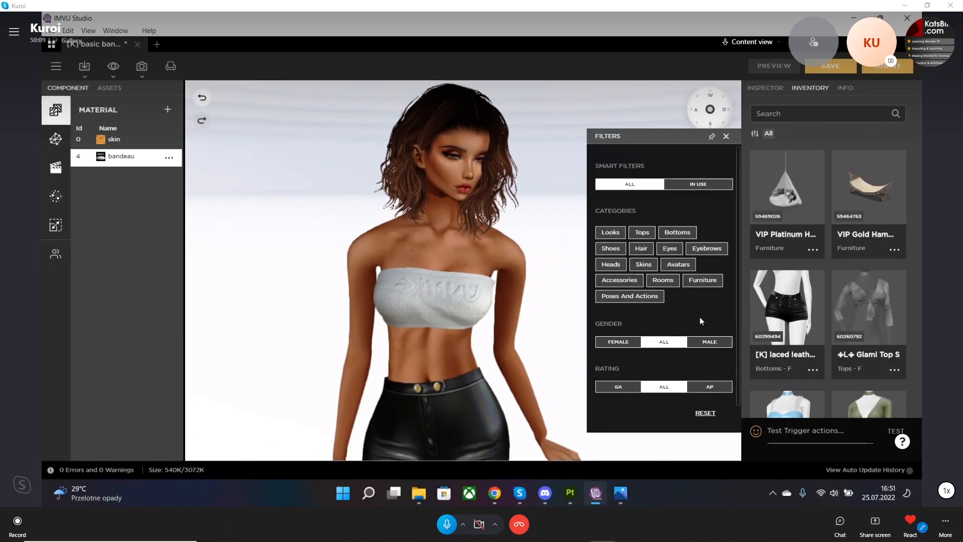
left_click(694, 281)
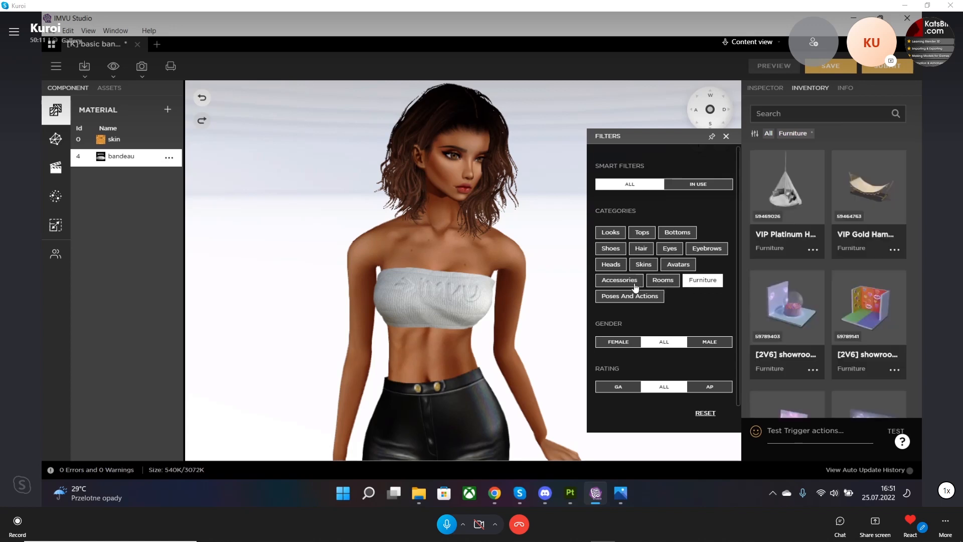
left_click(663, 282)
scroll(852, 324, "down", 5)
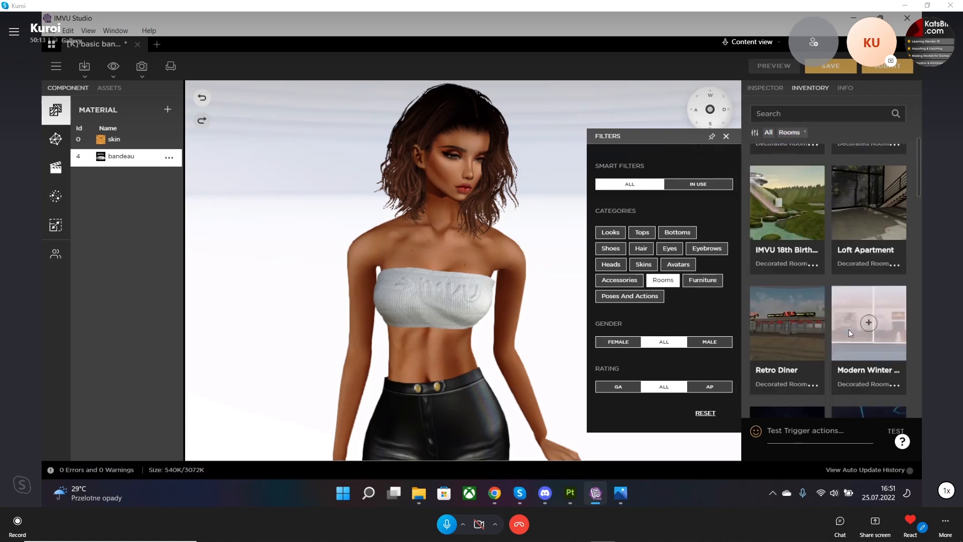
scroll(853, 321, "down", 3)
left_click(868, 325)
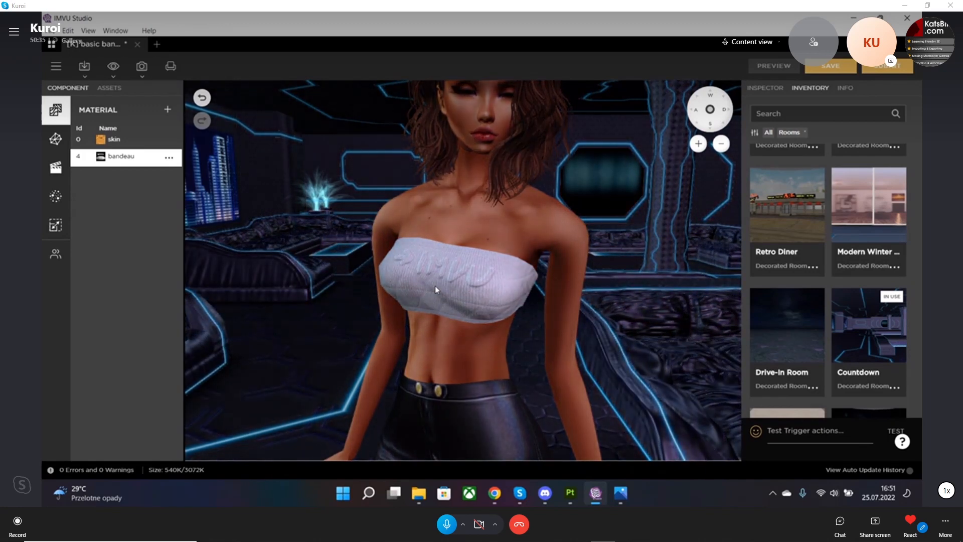
Examine the bandeau's normal map relief from different angles under the Countdown room's lighting.
left_click_drag(463, 290, 475, 293)
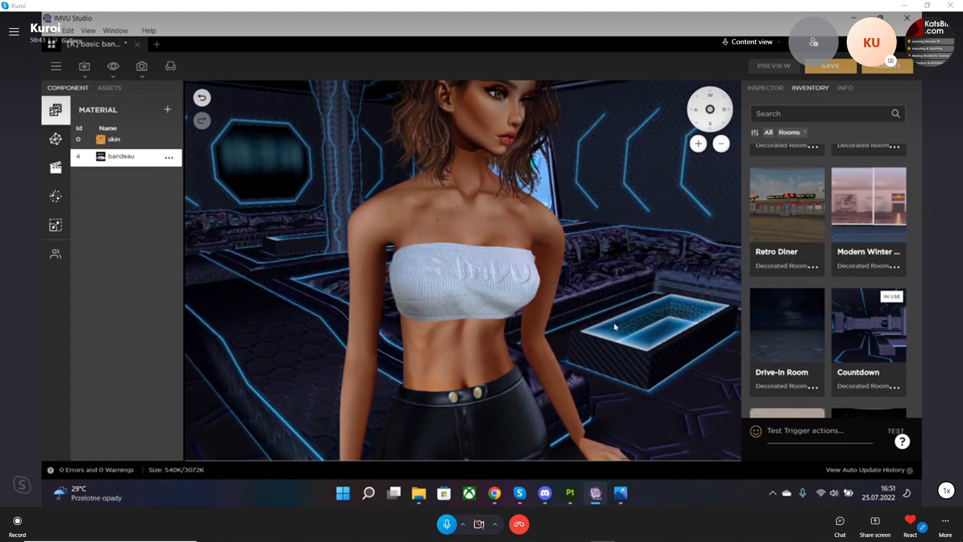
left_click_drag(603, 324, 556, 309)
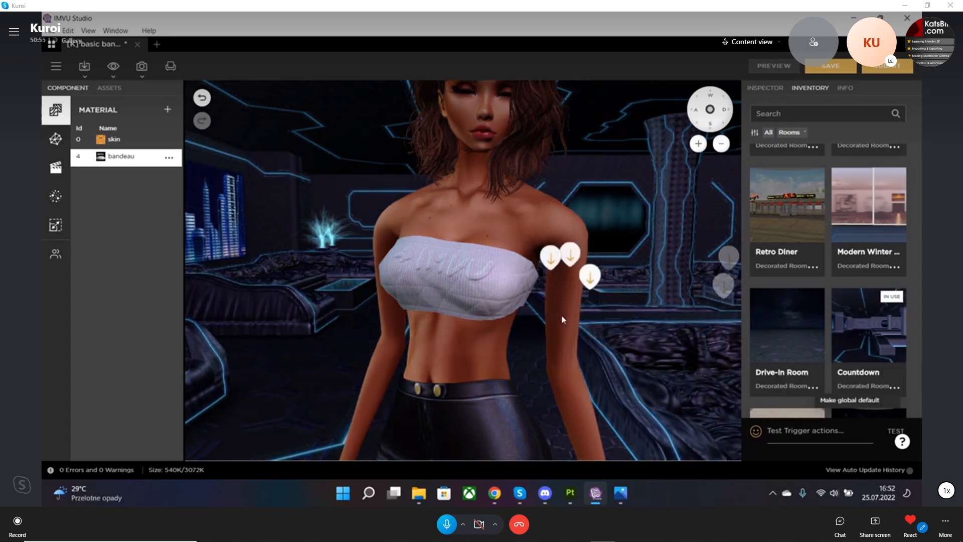
left_click_drag(838, 374, 878, 373)
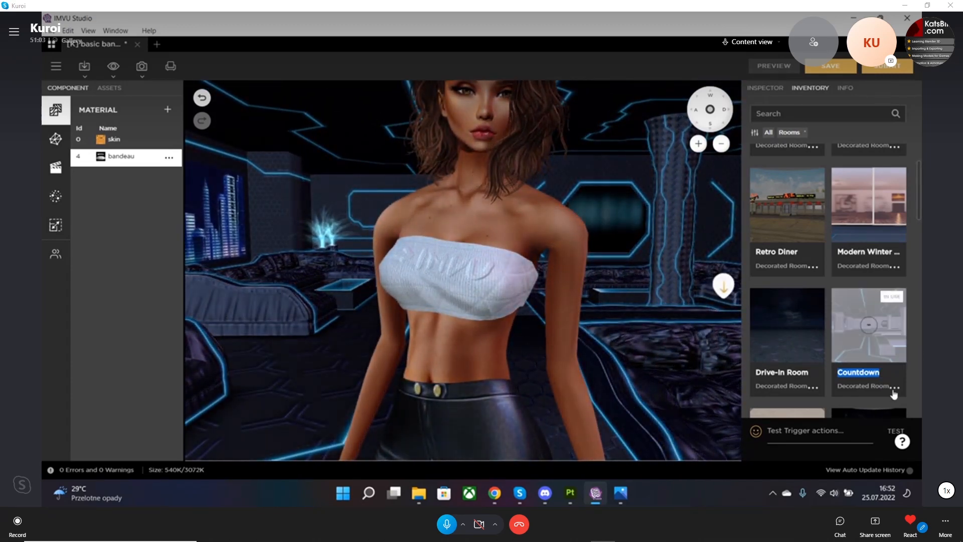
mouse_move(867, 401)
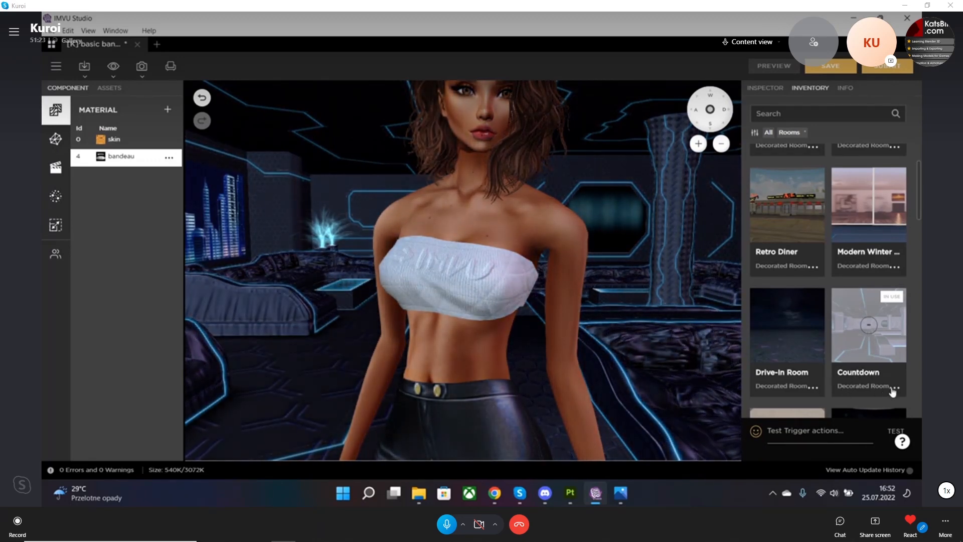
scroll(827, 355, "down", 2)
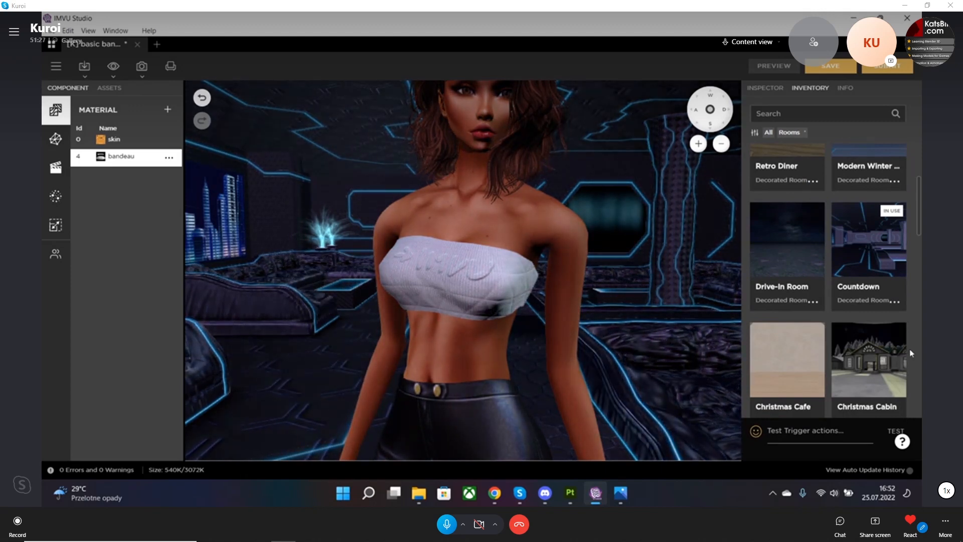
left_click_drag(452, 253, 539, 266)
Browse the inventory's room list for other rooms and view the avatar from farther away.
scroll(847, 297, "down", 10)
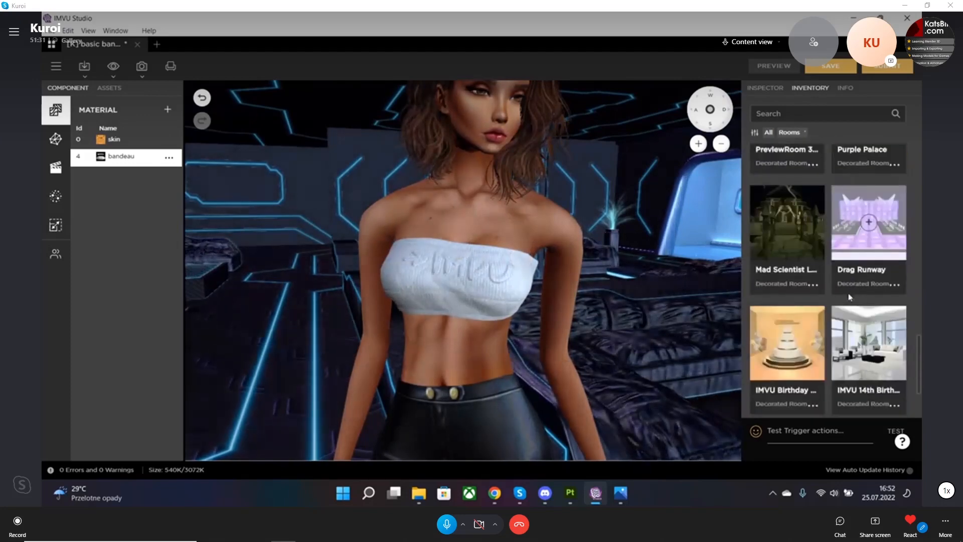
scroll(847, 298, "up", 15)
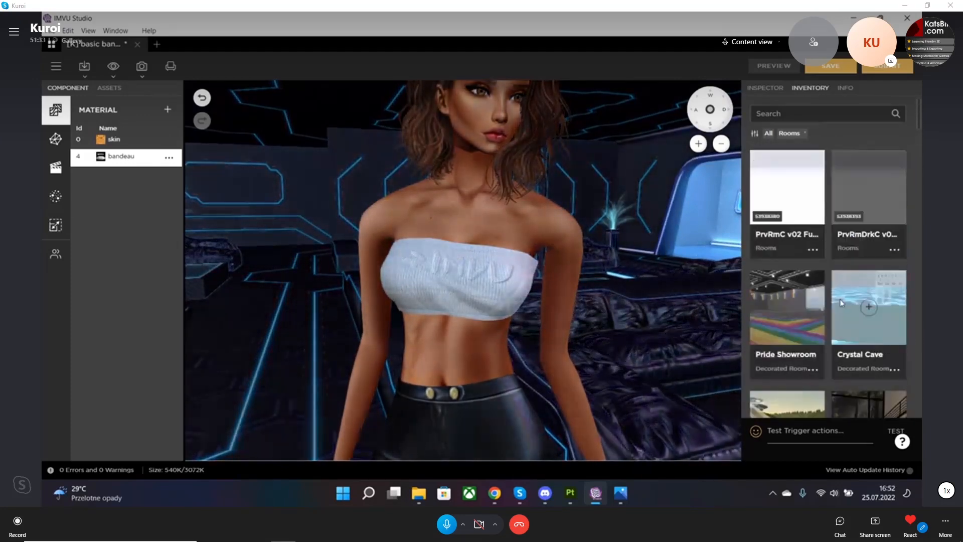
scroll(526, 319, "down", 5)
left_click_drag(563, 324, 542, 328)
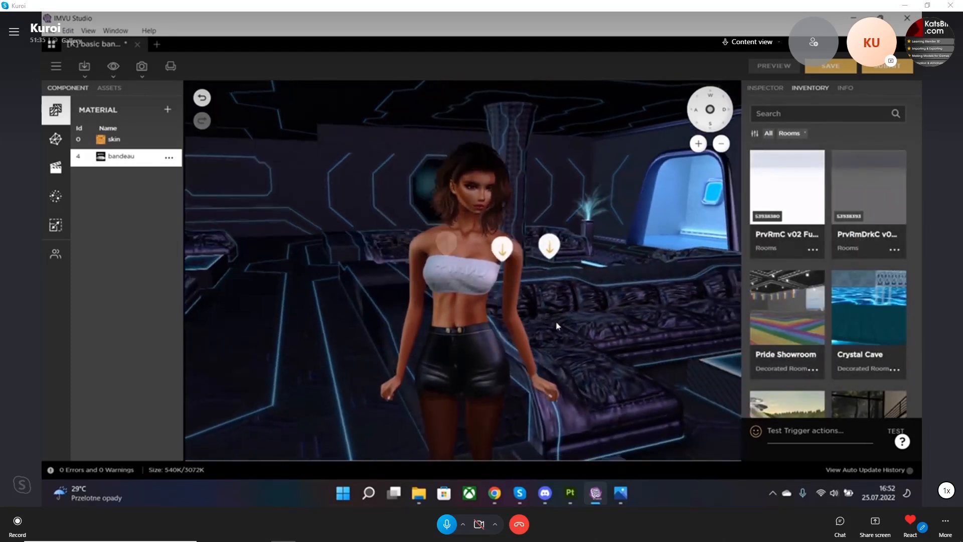
scroll(893, 270, "down", 5)
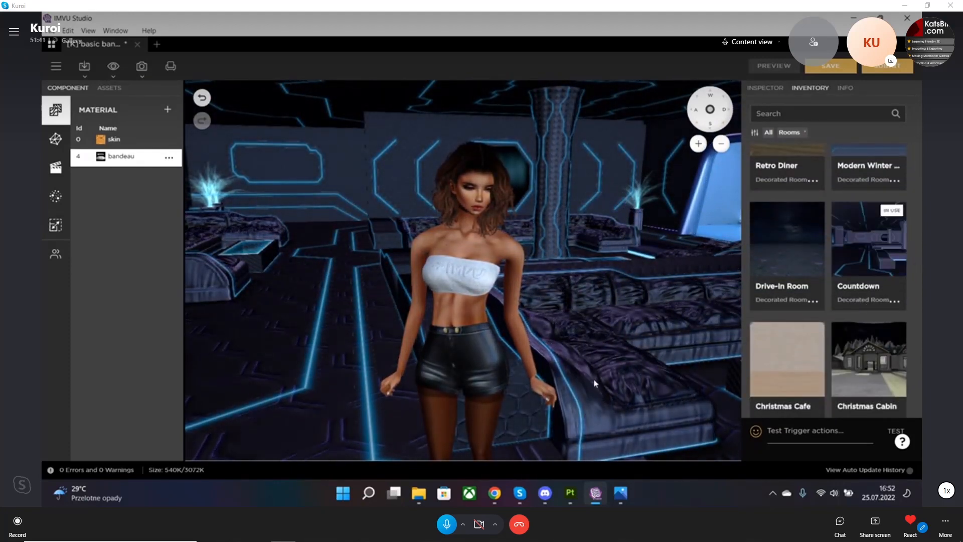
Compare the relief lettering on the bandeau up close and from across the Countdown room while orbiting the avatar.
scroll(465, 298, "up", 5)
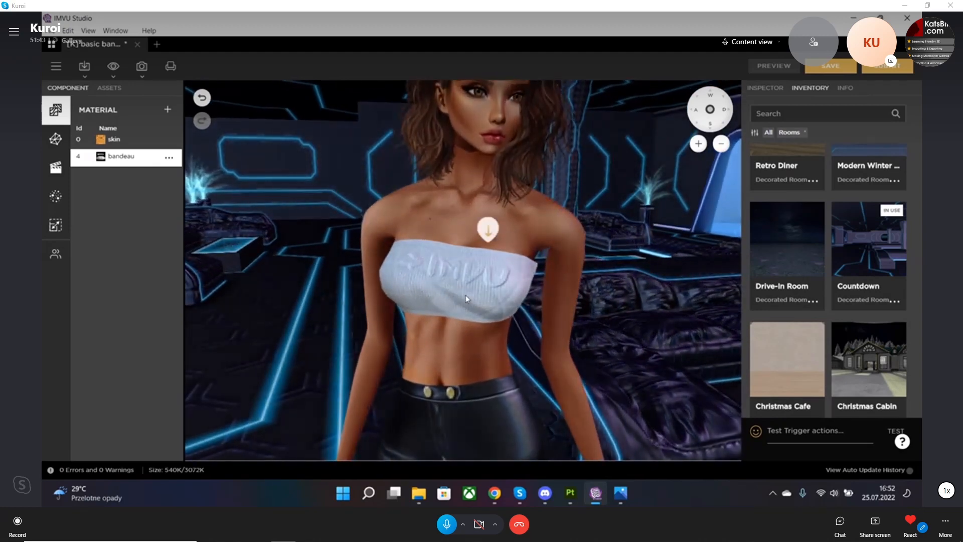
scroll(465, 295, "up", 3)
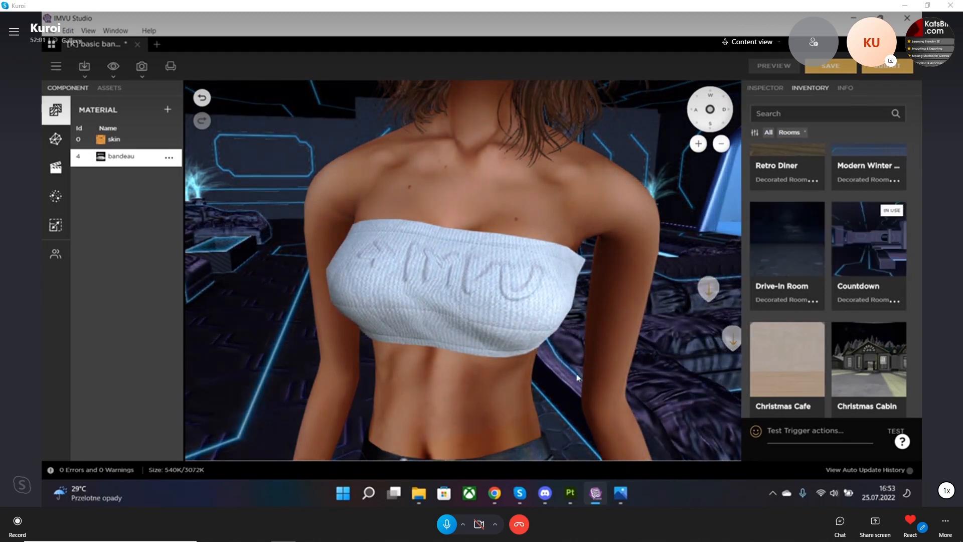
scroll(566, 364, "down", 3)
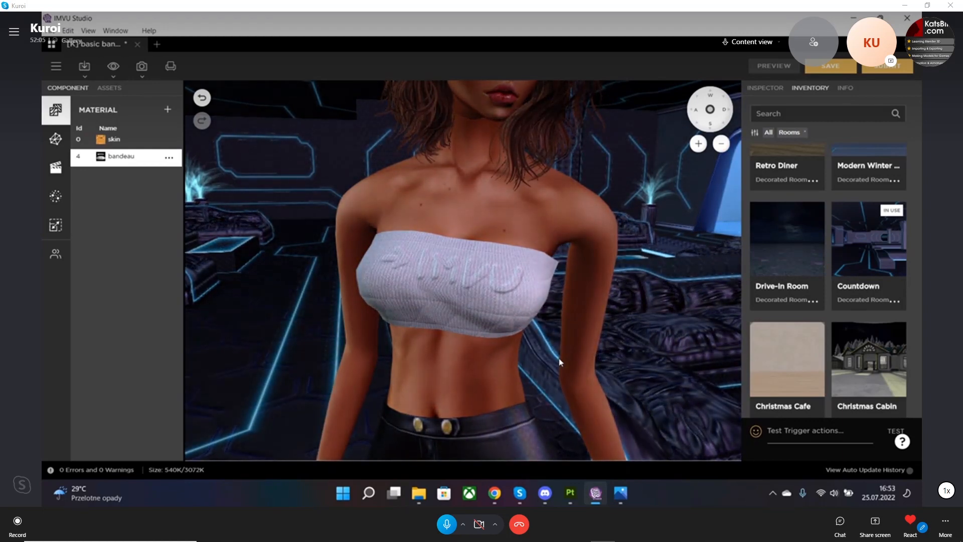
left_click_drag(534, 326, 489, 332)
scroll(489, 332, "down", 10)
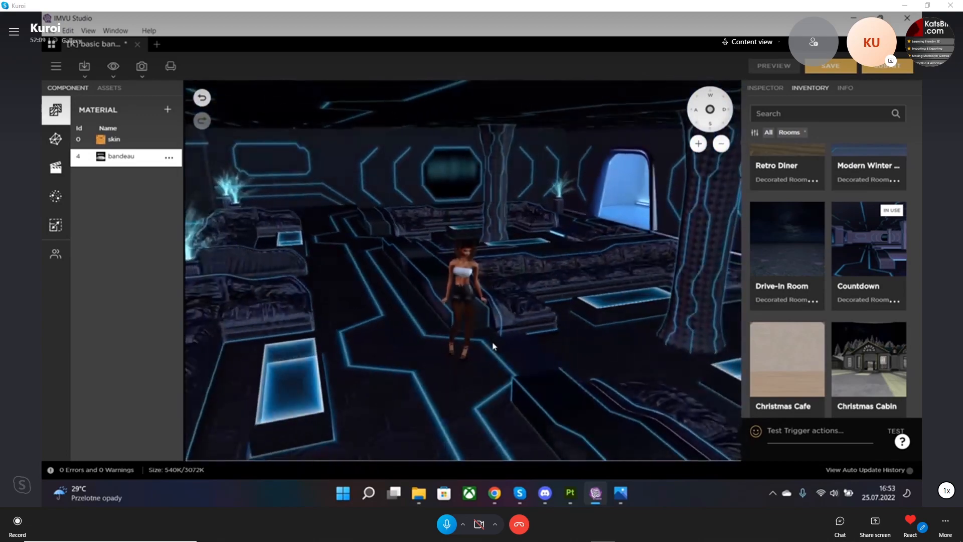
left_click_drag(545, 324, 426, 279)
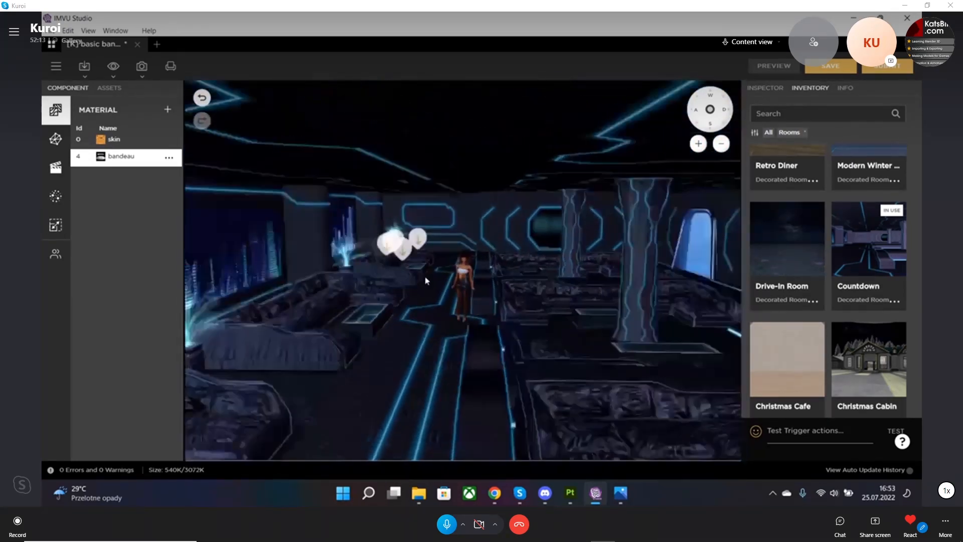
scroll(431, 288, "down", 10)
scroll(432, 287, "up", 15)
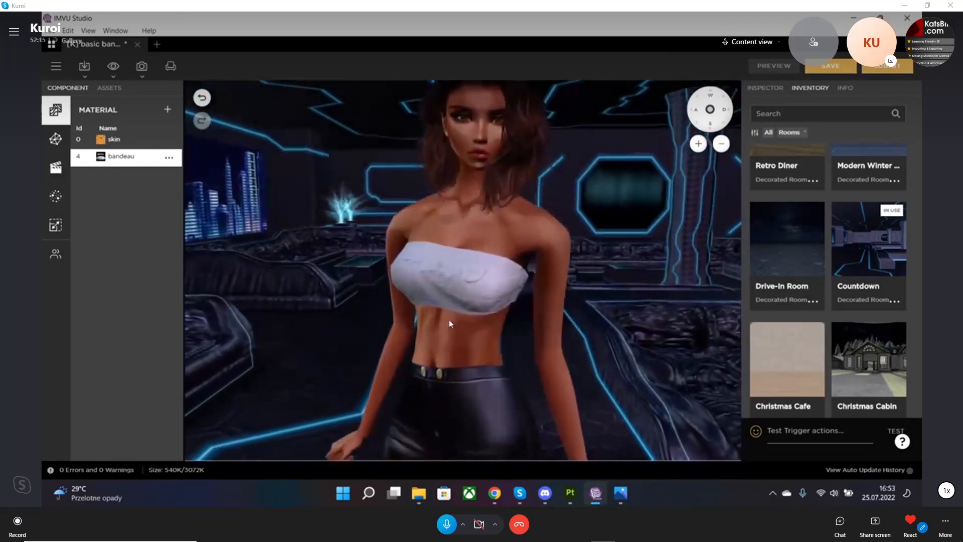
left_click_drag(452, 318, 591, 333)
scroll(589, 334, "down", 5)
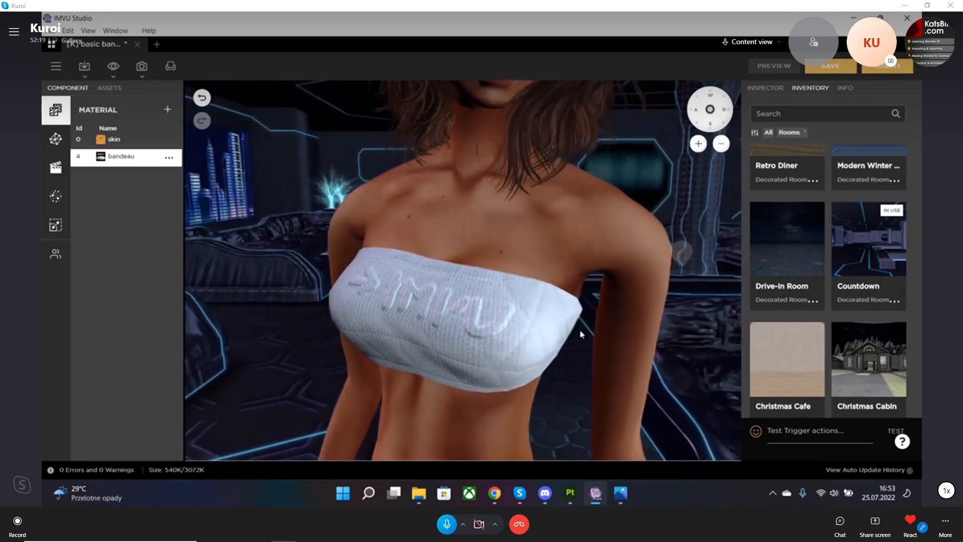
scroll(580, 335, "down", 6)
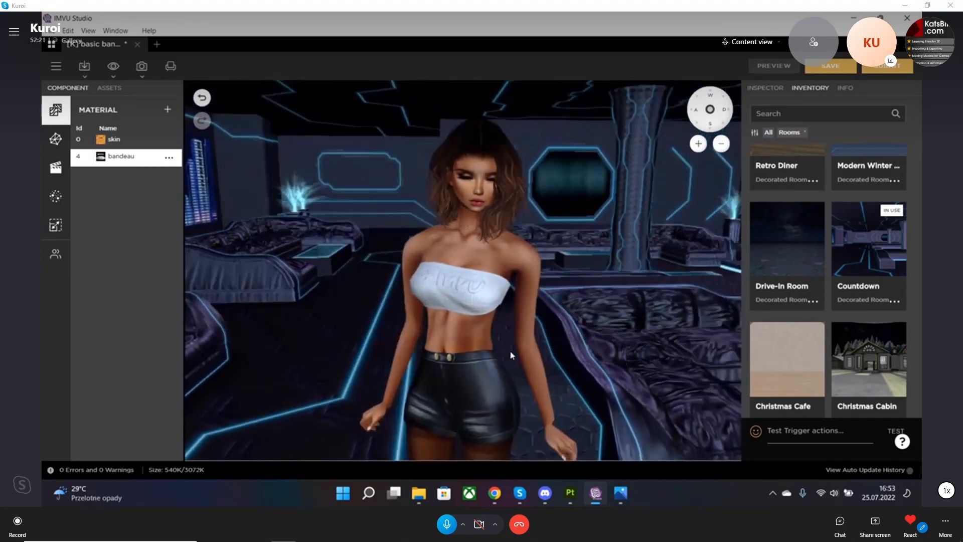
left_click_drag(554, 352, 584, 448)
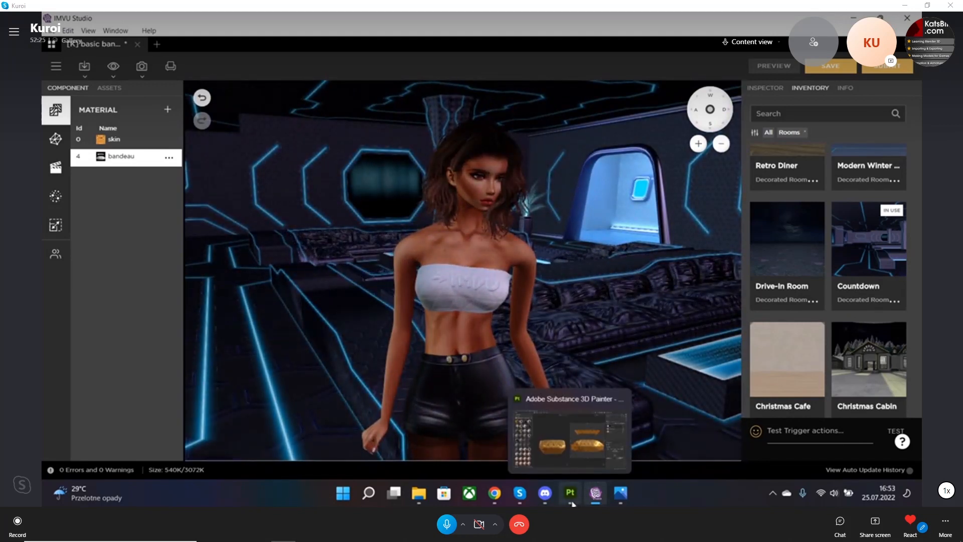
Close the normal map image viewer and, in Substance 3D Painter, the Export textures dialog.
left_click(620, 499)
left_click(905, 22)
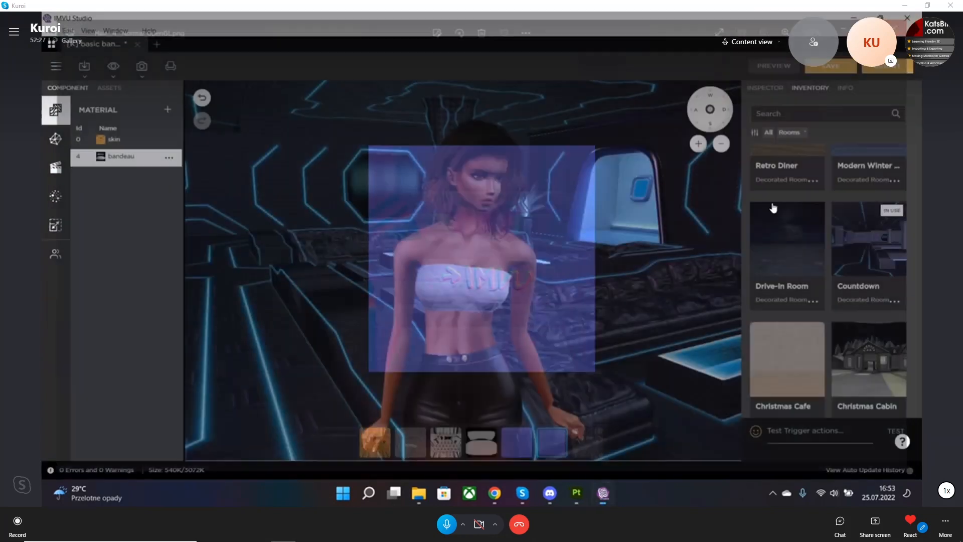
left_click(583, 494)
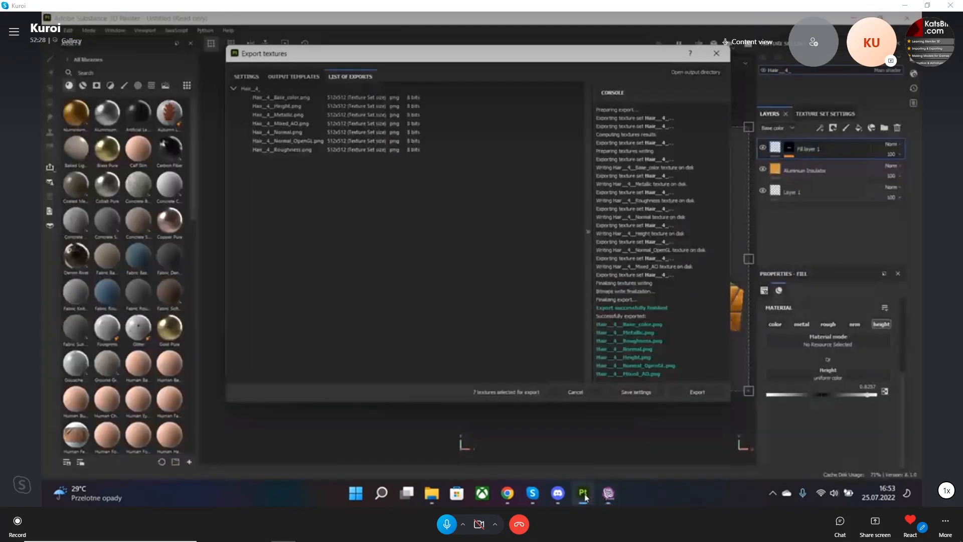
left_click(716, 54)
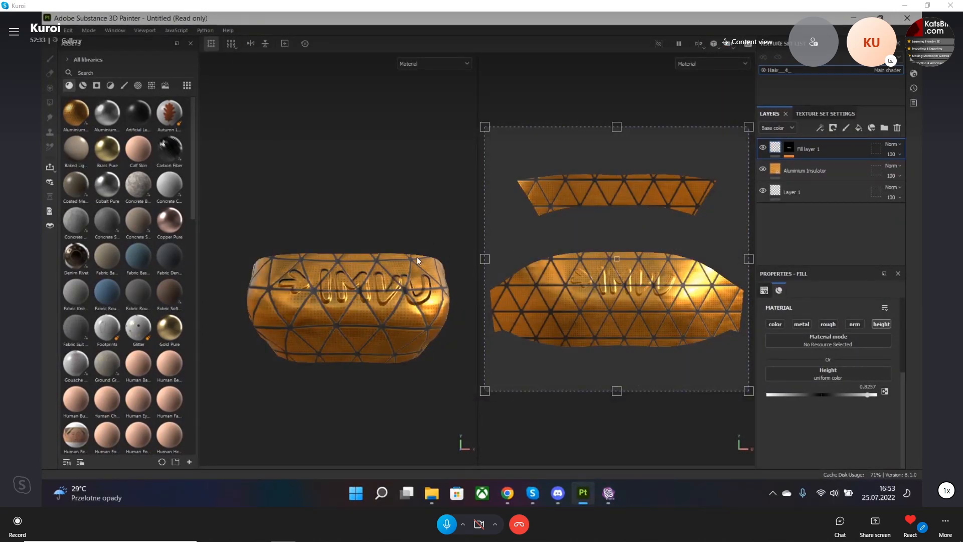
Switch back to IMVU Studio and check the bandeau on the avatar from near and far.
left_click(607, 493)
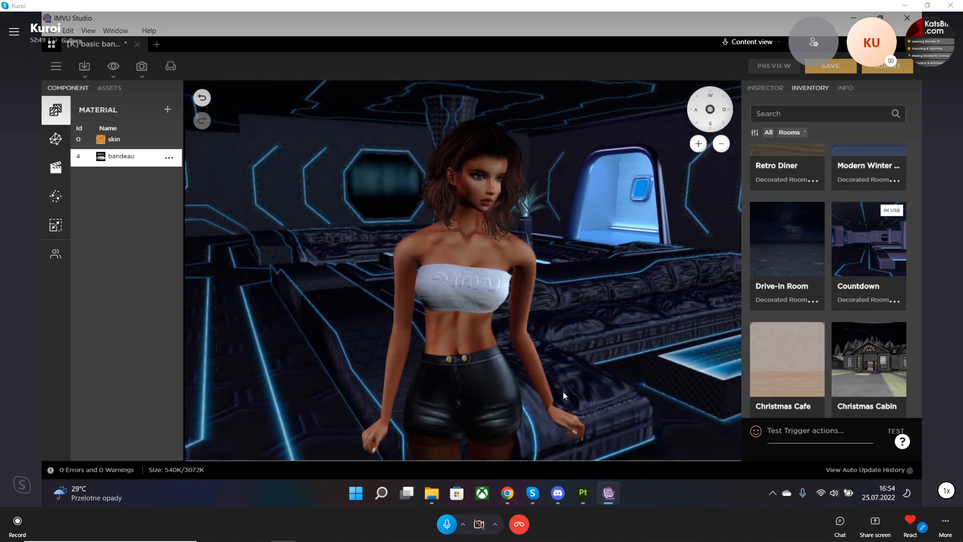
scroll(425, 287, "down", 5)
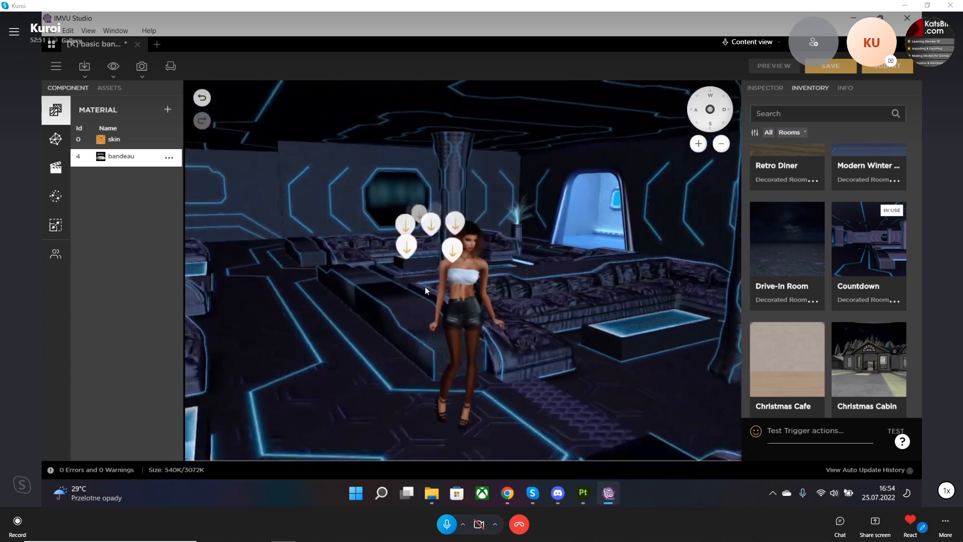
scroll(427, 289, "up", 5)
scroll(427, 290, "up", 5)
scroll(427, 290, "down", 5)
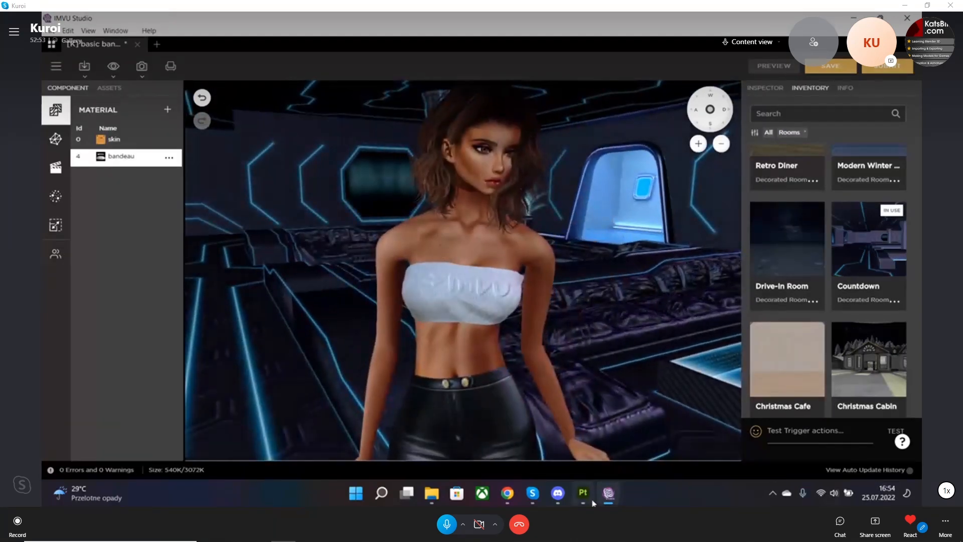
Switch to Substance 3D Painter and delete the Aluminium Insulator layer from the bandeau.
left_click(584, 493)
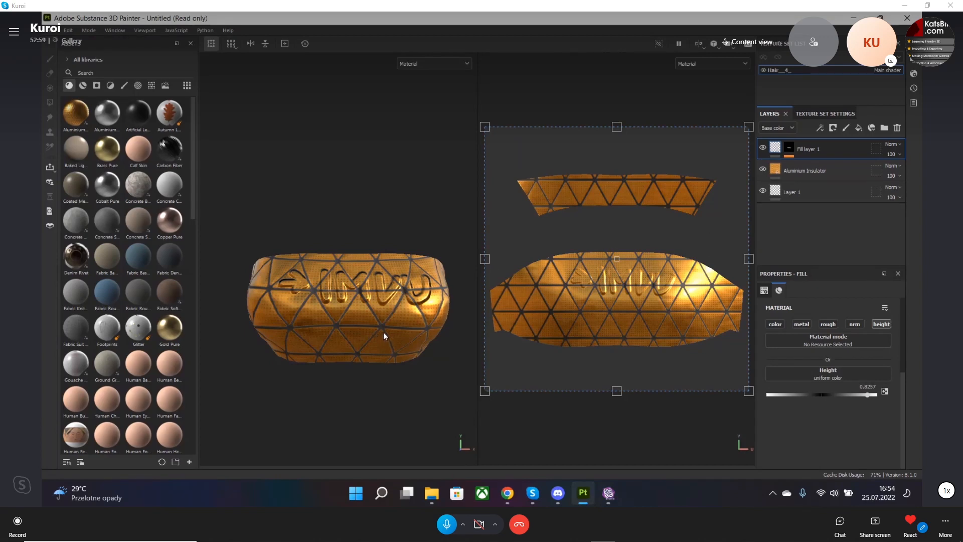
left_click_drag(390, 332, 446, 332, "alt")
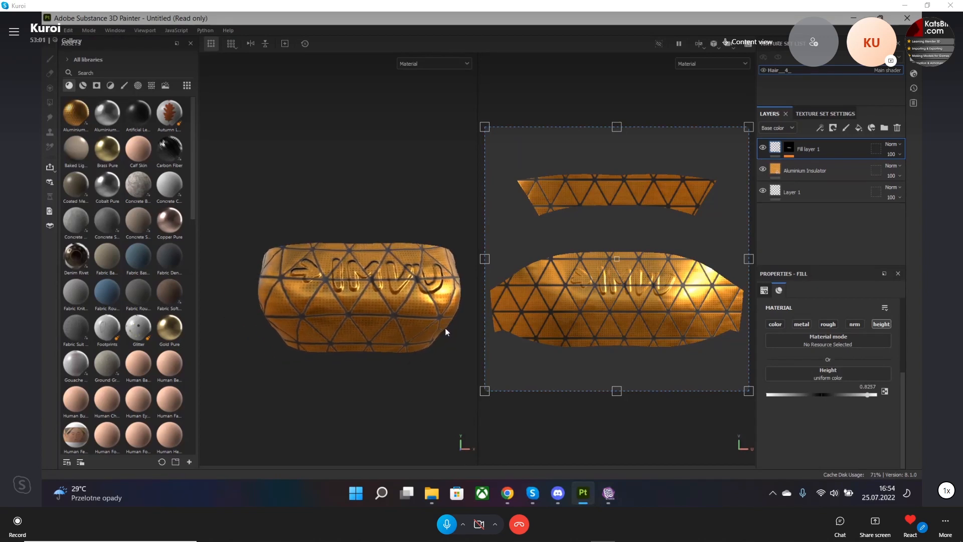
left_click(830, 172)
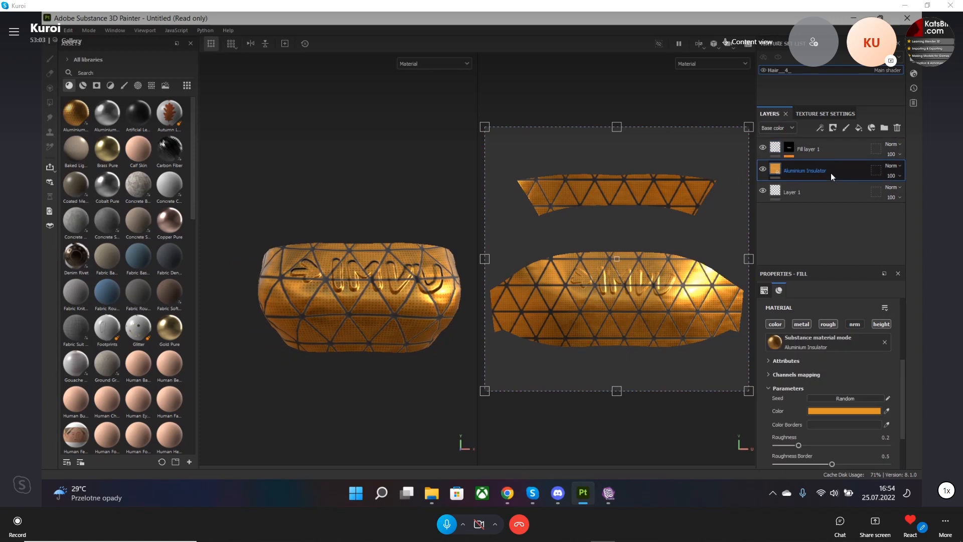
key("Delete")
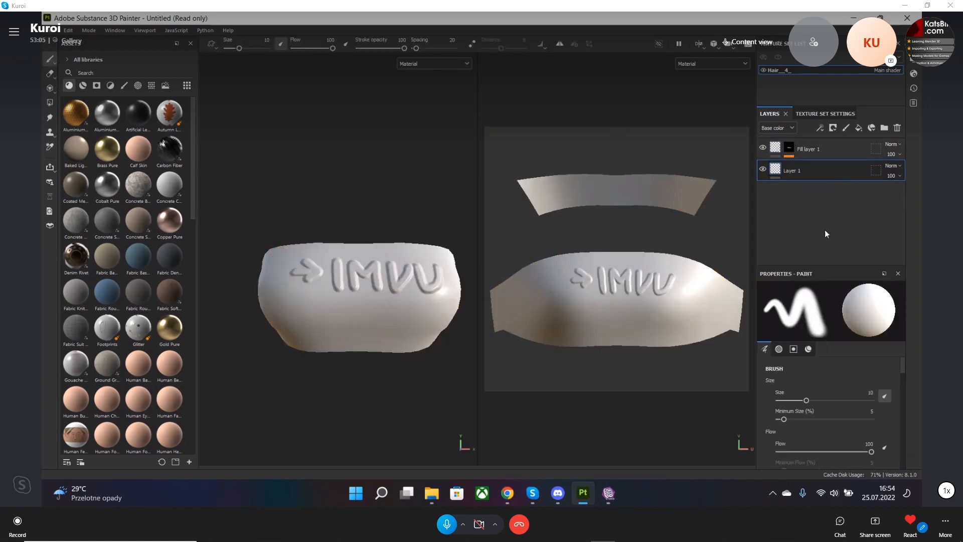
left_click(247, 156)
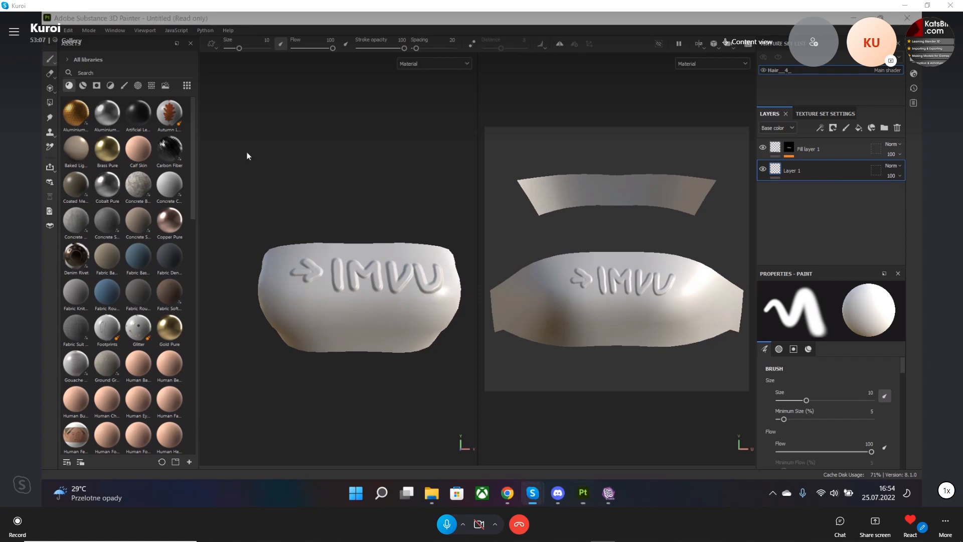
Browse the material library, switch the asset library to textures and find the black-and-white fabric patterns.
scroll(86, 234, "down", 10)
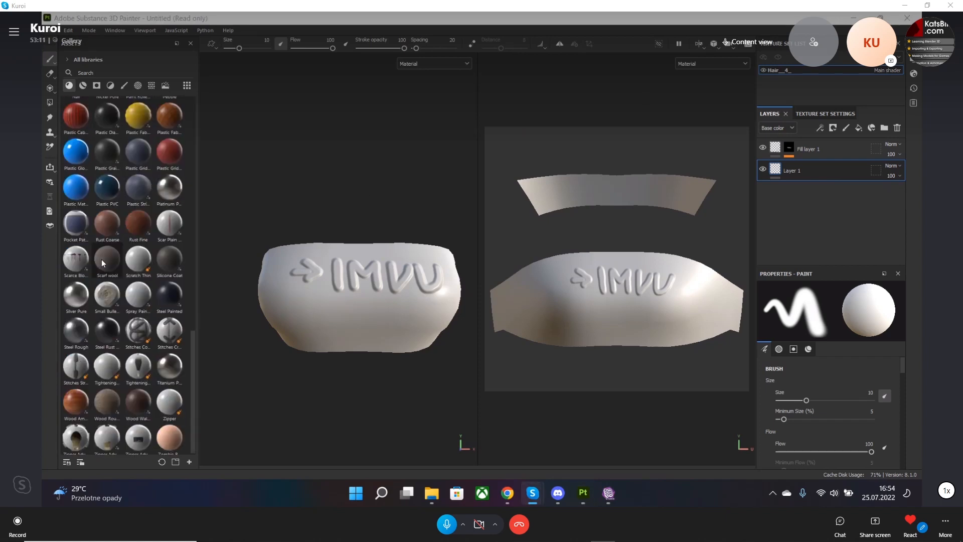
scroll(105, 260, "up", 6)
left_click(153, 86)
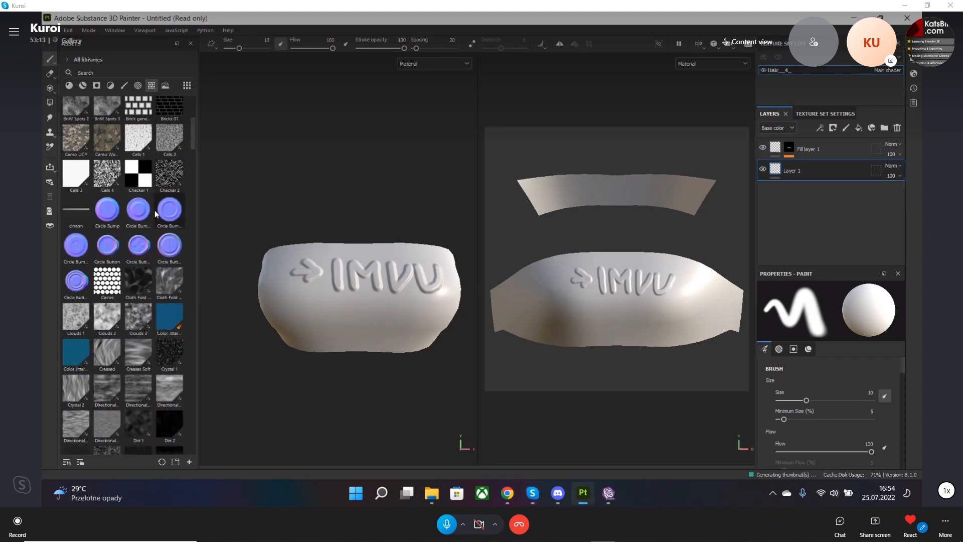
scroll(108, 254, "down", 10)
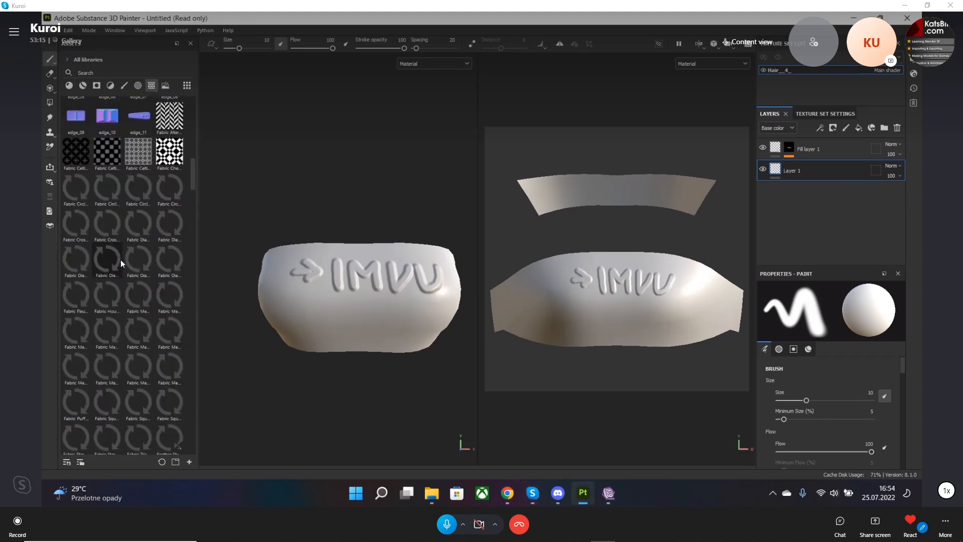
scroll(149, 235, "up", 6)
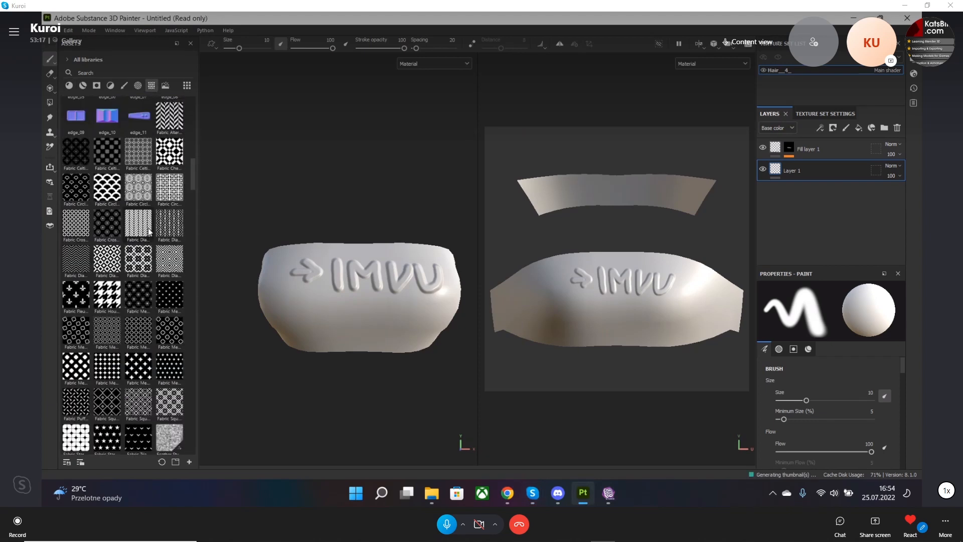
mouse_move(145, 240)
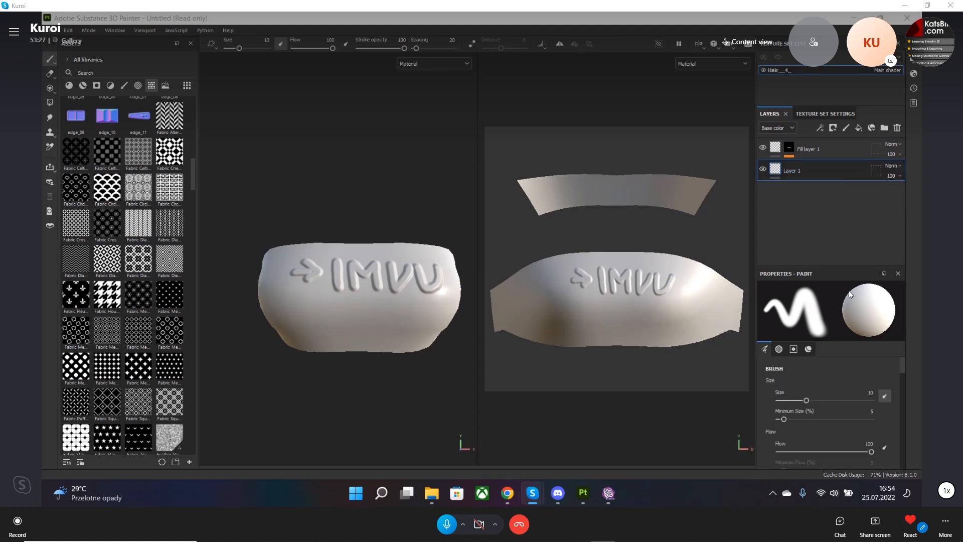
Add a fill layer directly above Layer 1 with only the height channel enabled.
left_click(859, 129)
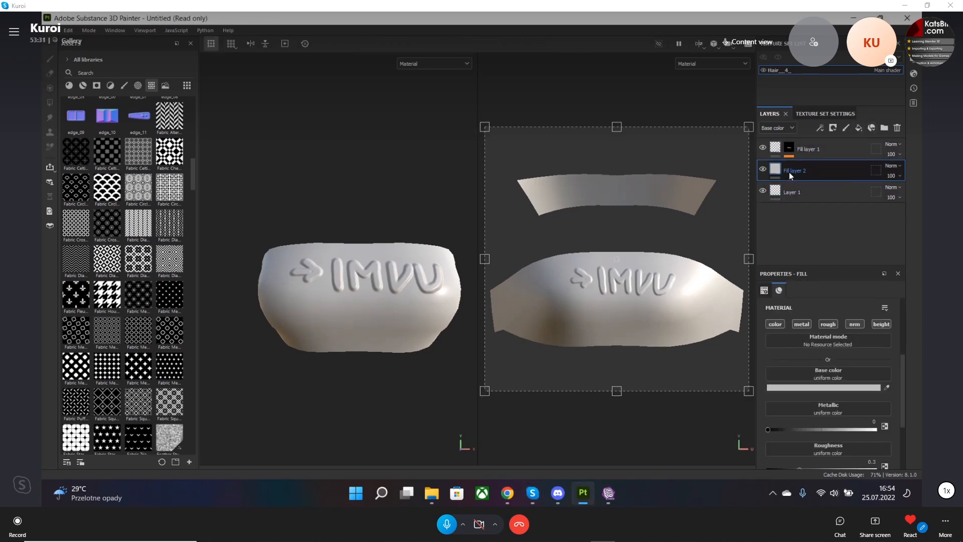
left_click(781, 324)
left_click(802, 324)
left_click(828, 324)
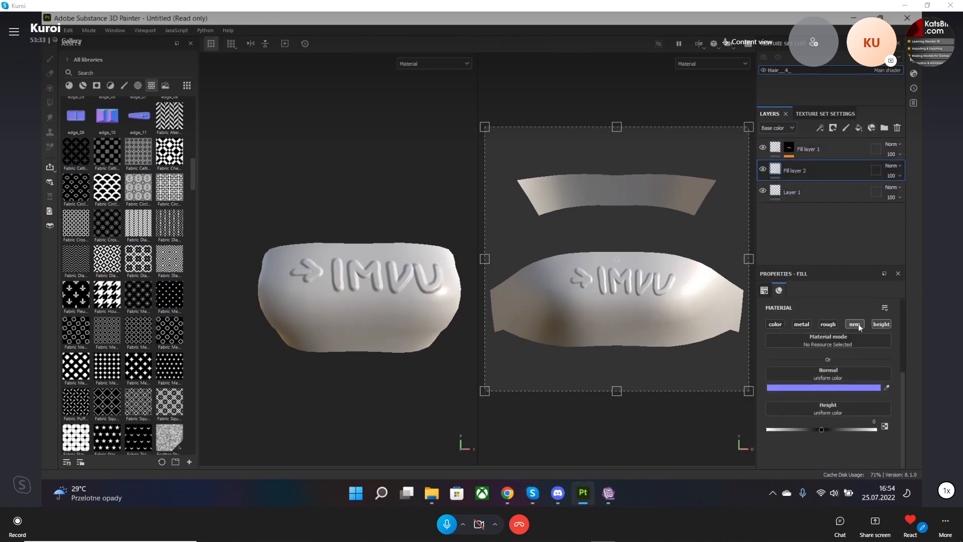
left_click(856, 324)
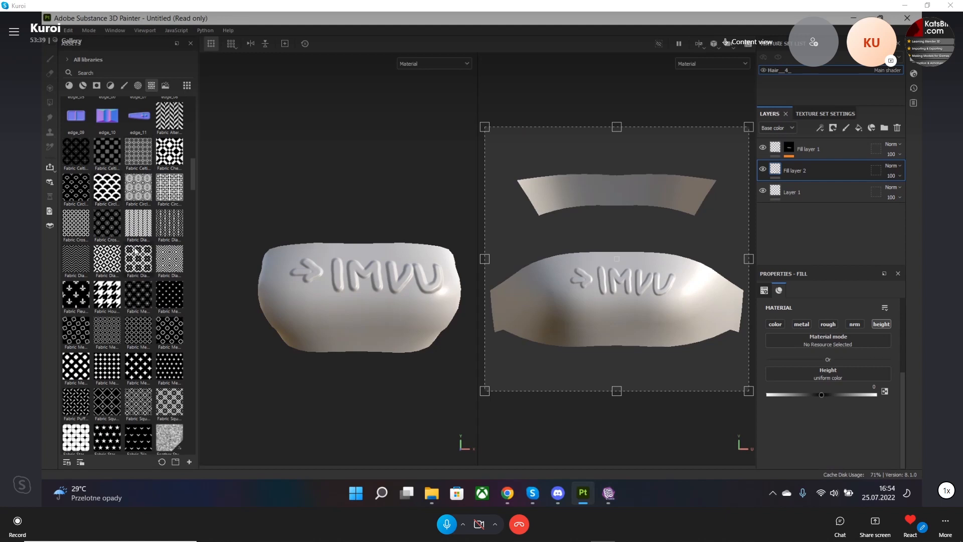
Assign the Fabric Diagonal texture to the new fill layer's height and set its UV tiling to 2.26.
left_click_drag(141, 234, 262, 233)
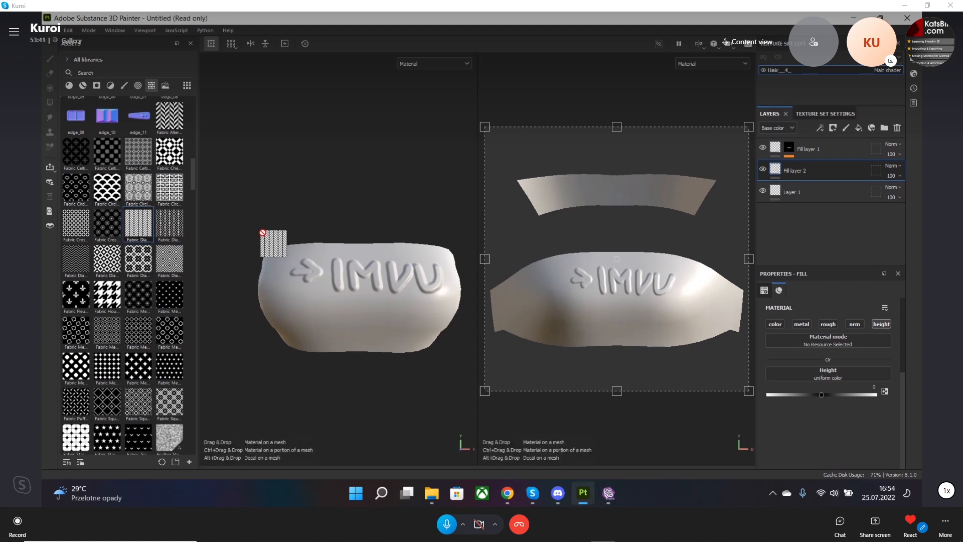
left_click_drag(765, 366, 820, 377)
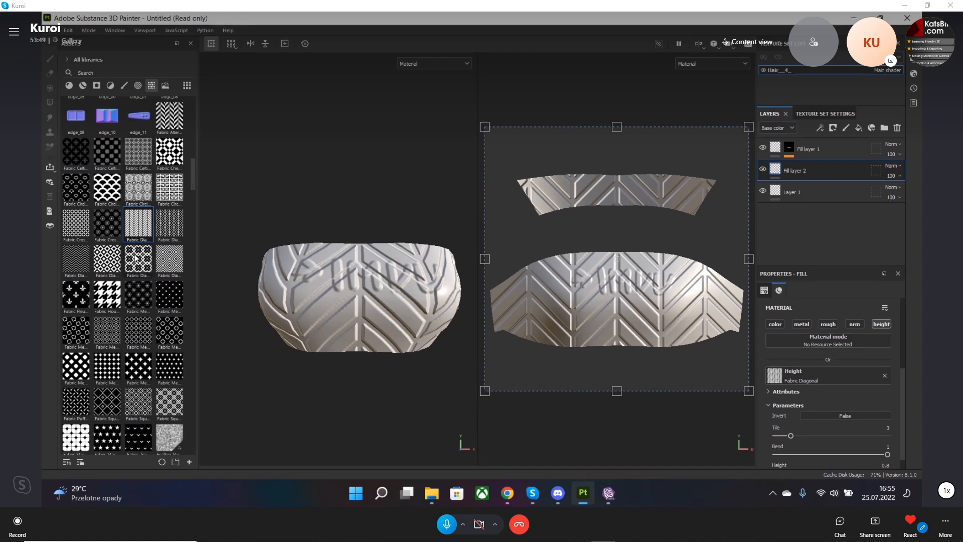
scroll(818, 351, "up", 5)
left_click(814, 362)
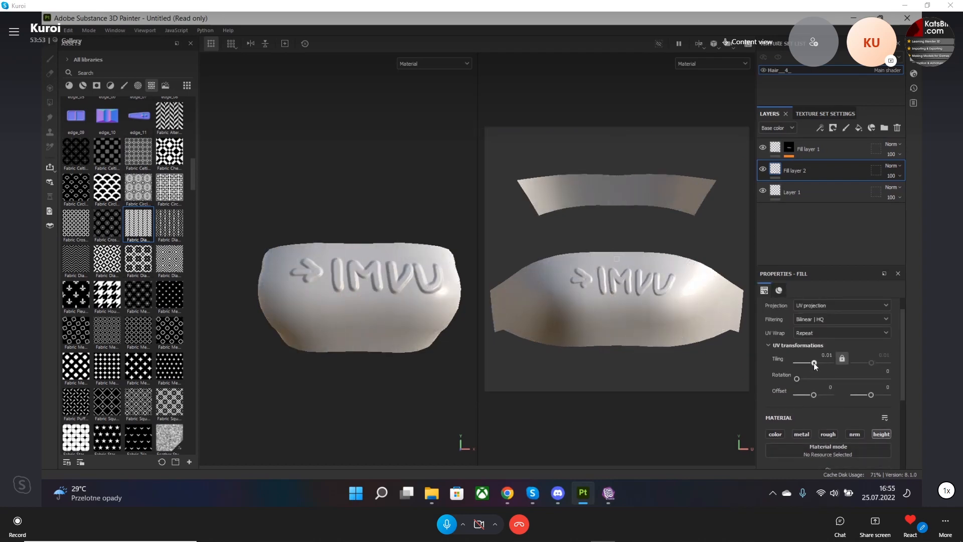
left_click_drag(814, 362, 817, 363)
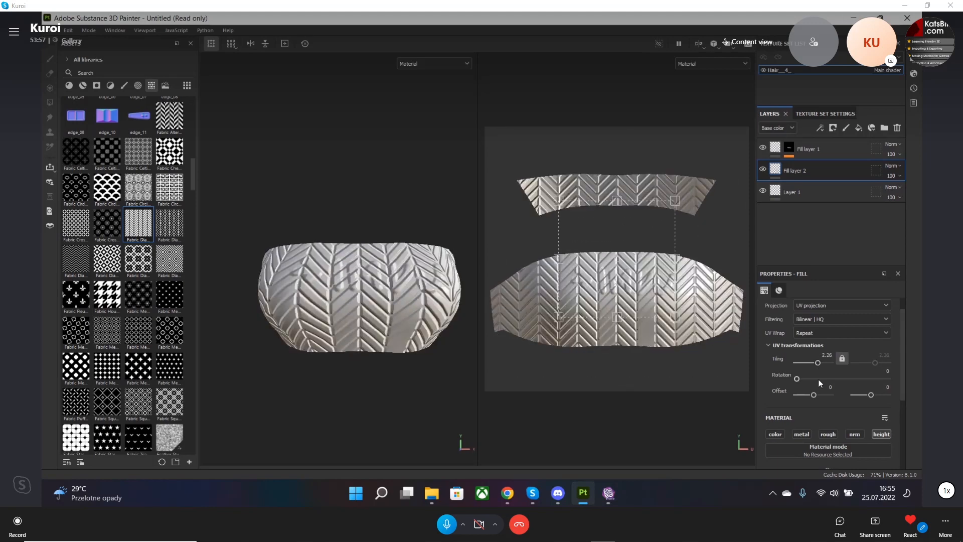
Try the Fabric Diagonal pattern with Bend 0, return Bend to 1, and set its Height parameter to 0.86.
scroll(817, 414, "down", 3)
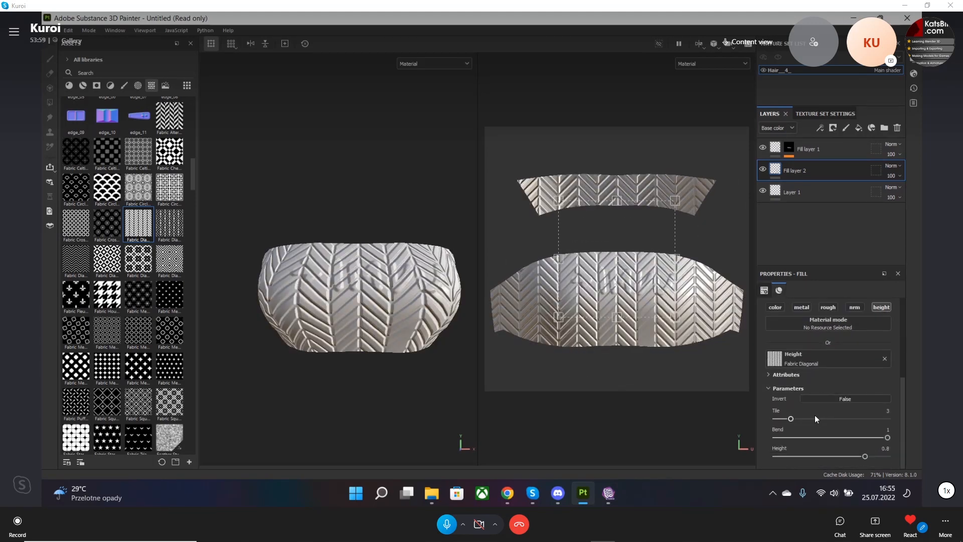
left_click_drag(887, 437, 804, 438)
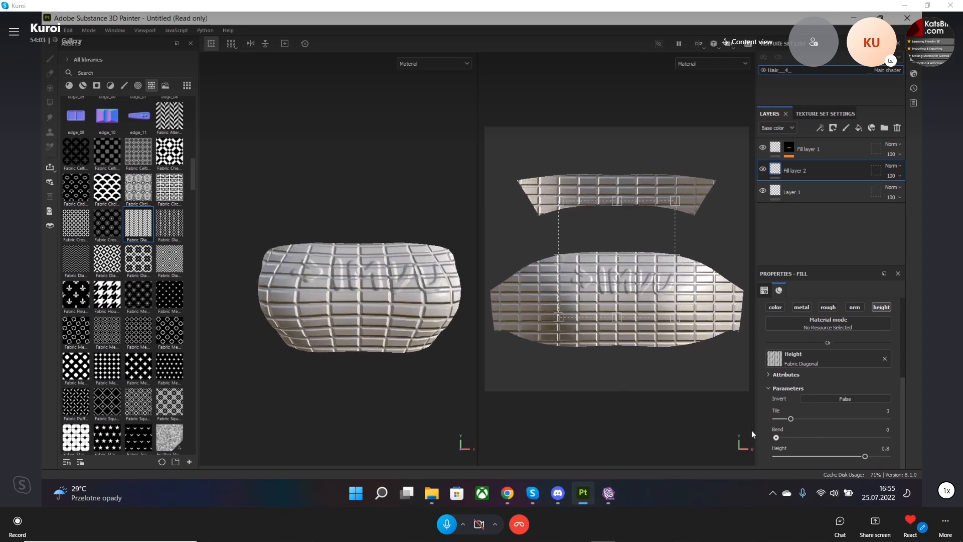
left_click_drag(776, 437, 908, 435)
mouse_move(863, 457)
left_mouse_down()
mouse_move(801, 457)
mouse_move(871, 456)
left_mouse_up()
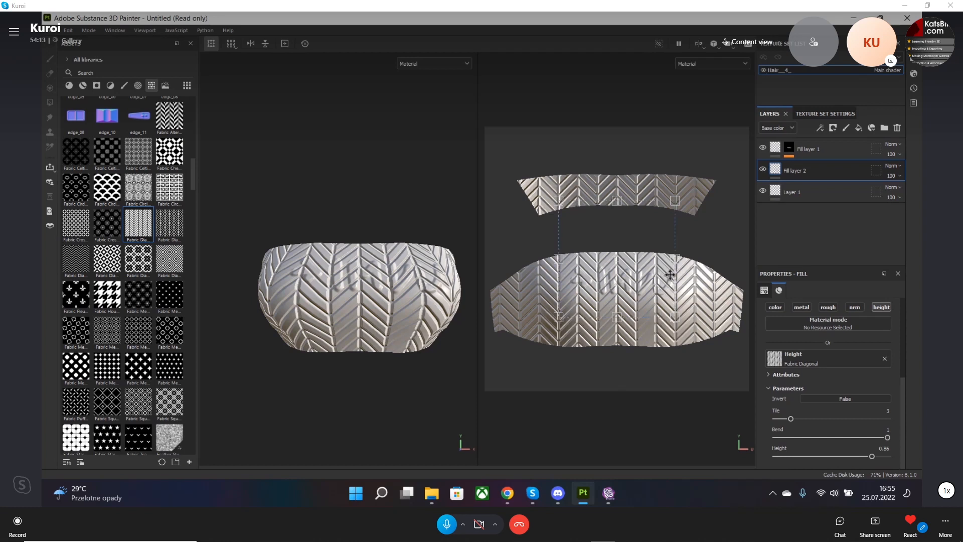
Rescale and shift the Fabric Diagonal pattern on the UV layout to a tiling of about 3.05 by 4.27 and an offset of about 0.03, -0.016.
scroll(815, 356, "up", 3)
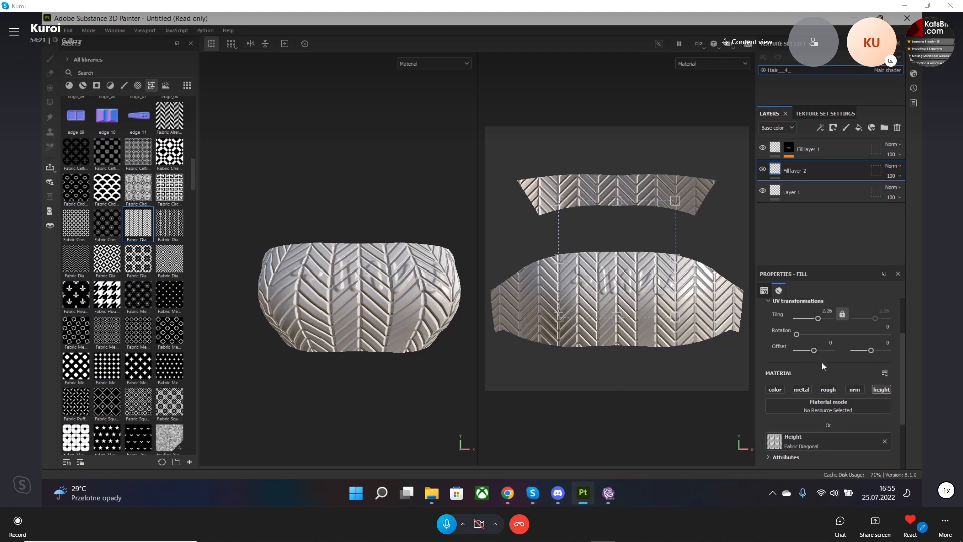
left_click_drag(814, 320, 818, 327)
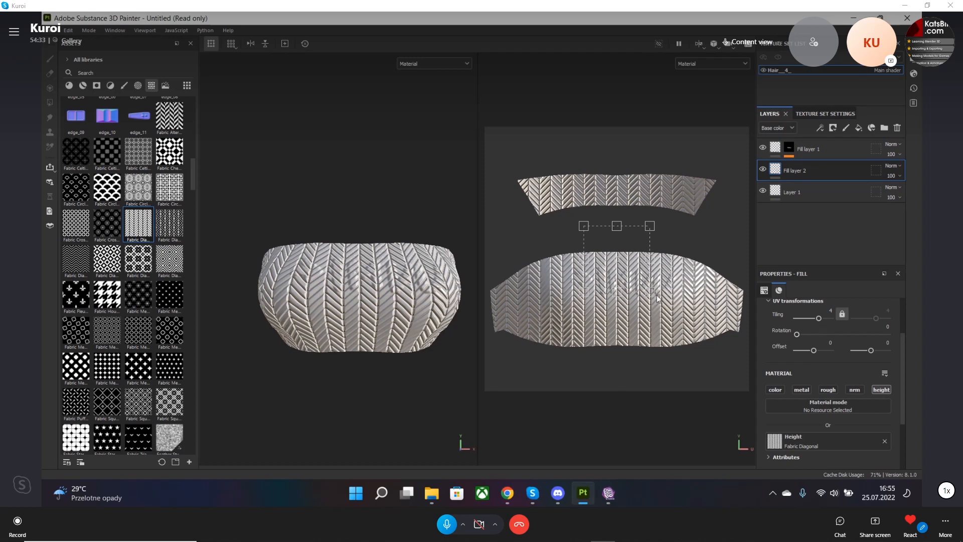
left_click_drag(657, 298, 690, 359)
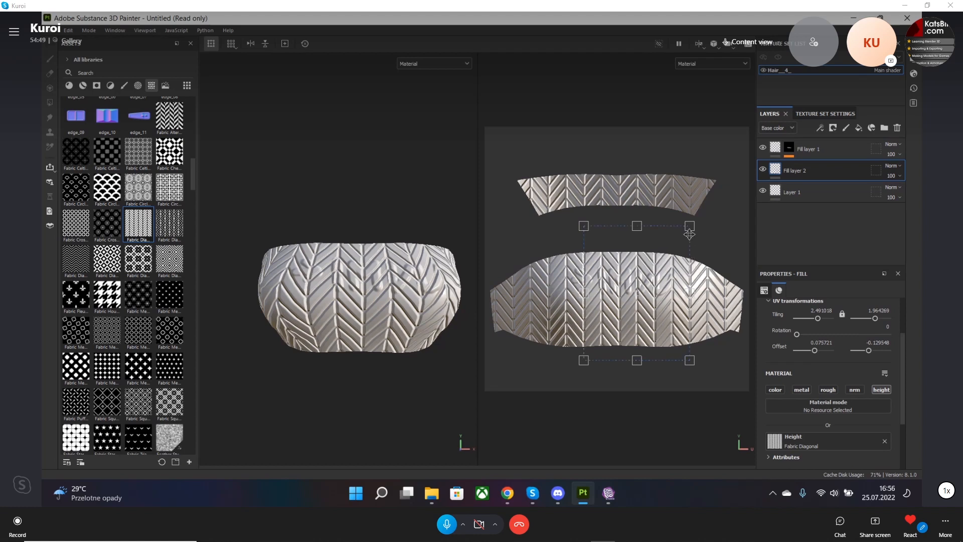
left_click_drag(690, 226, 682, 233)
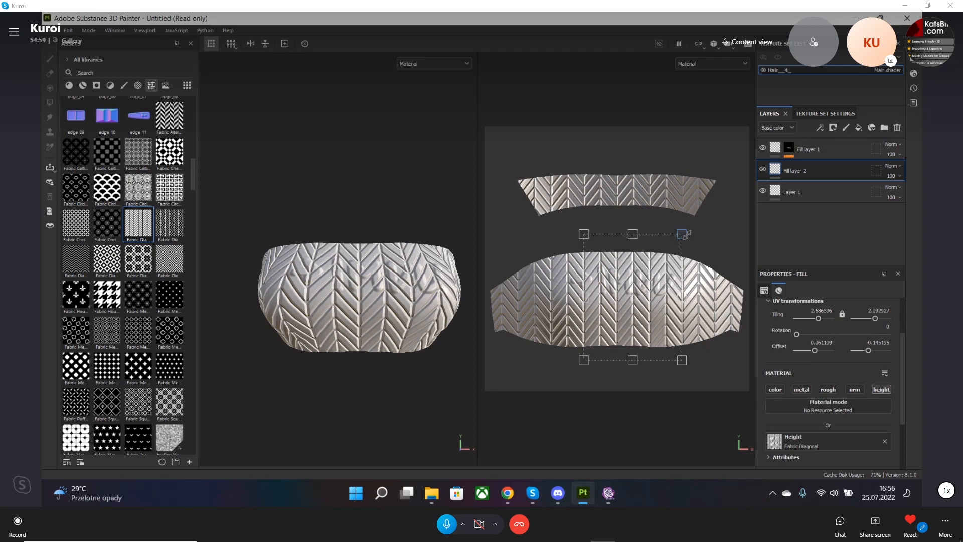
left_click_drag(685, 233, 675, 272)
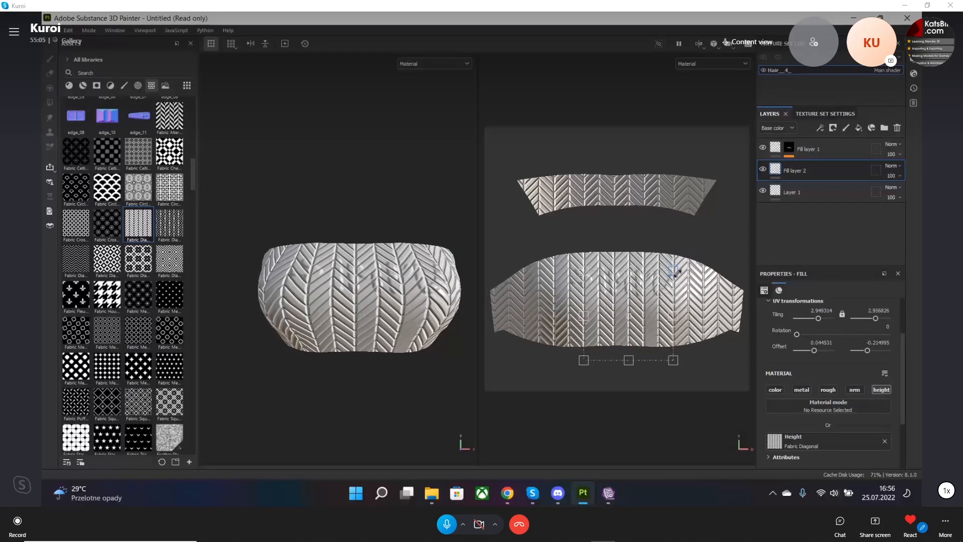
left_click_drag(641, 323, 644, 306)
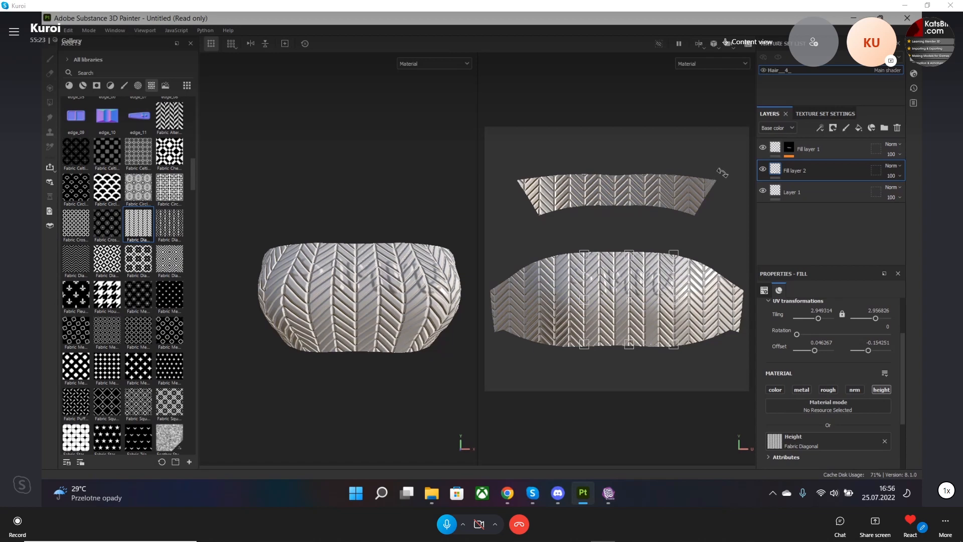
left_click_drag(674, 253, 656, 244)
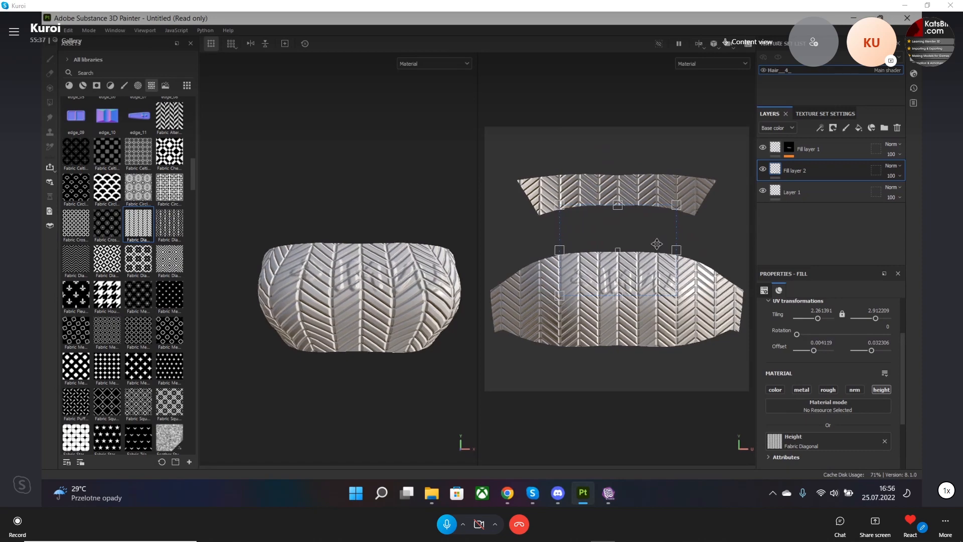
left_click_drag(676, 293, 652, 278)
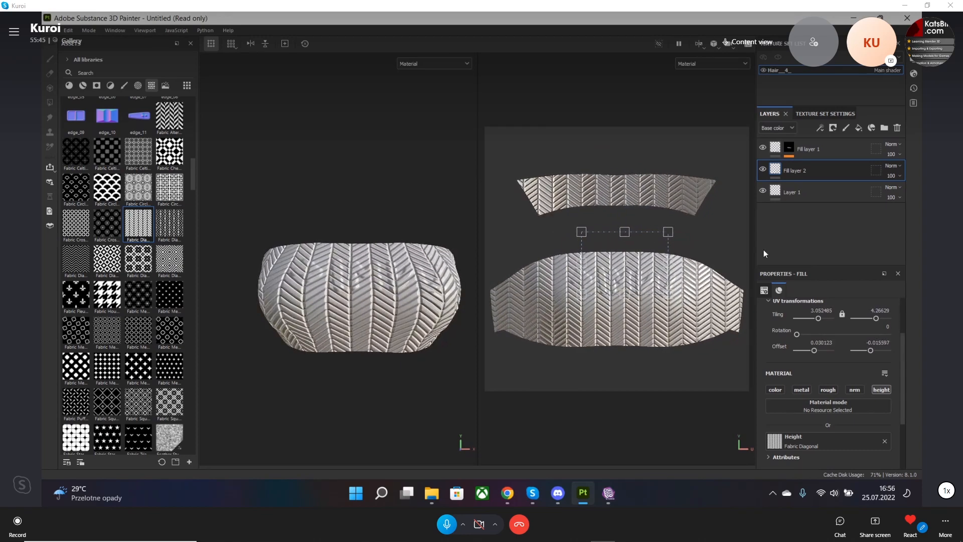
Place the Circle Button Steps texture as a normal-channel decal on the lower part of the bandeau's front UV piece.
scroll(123, 238, "up", 15)
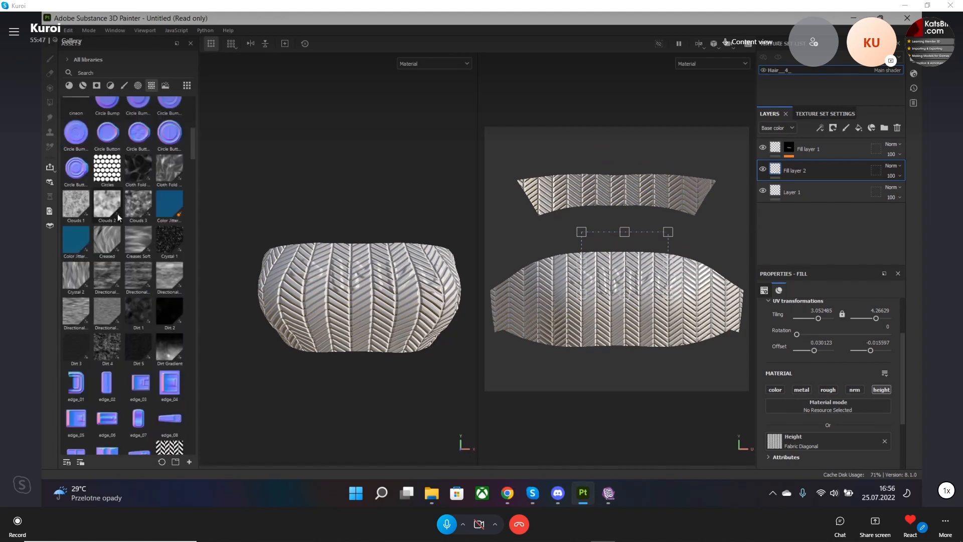
scroll(123, 238, "down", 3)
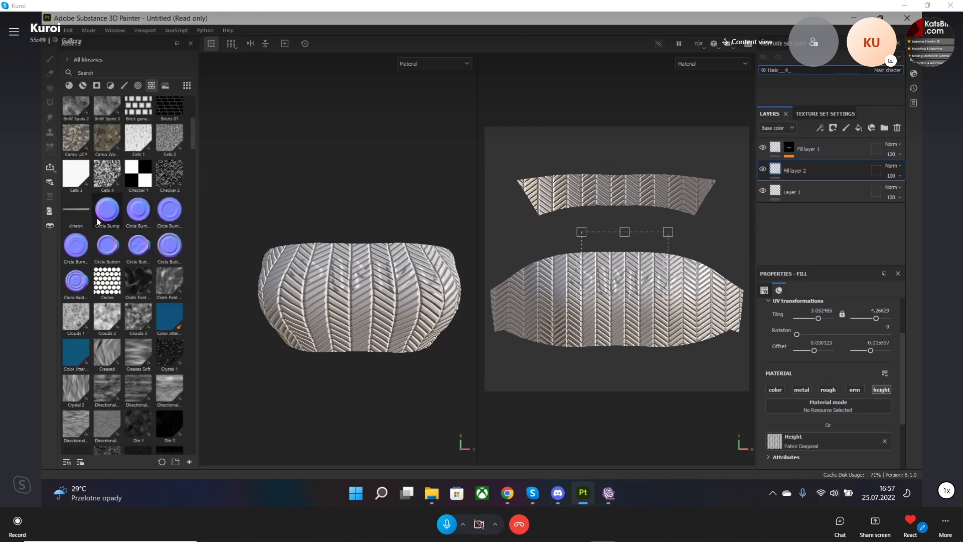
left_click_drag(77, 285, 614, 327)
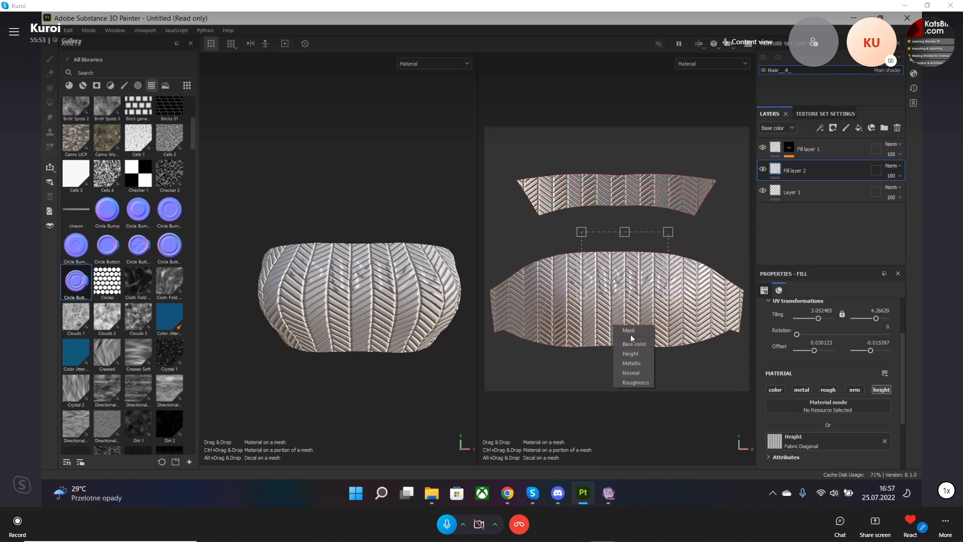
left_click(636, 373)
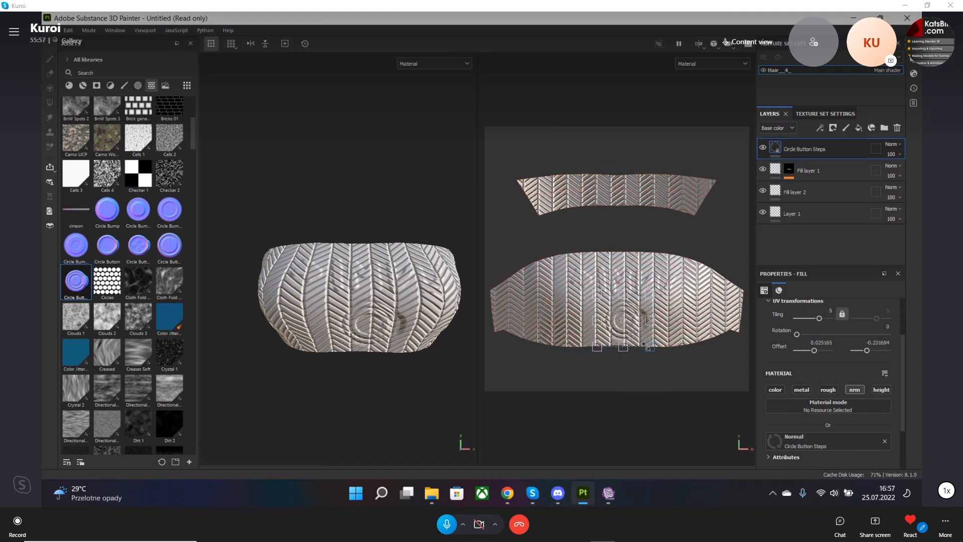
Resize the Circle Button Steps decal to a tiling of about 5.14 by 5.06 and move it to the right end of the front UV piece.
left_click_drag(650, 349, 594, 325)
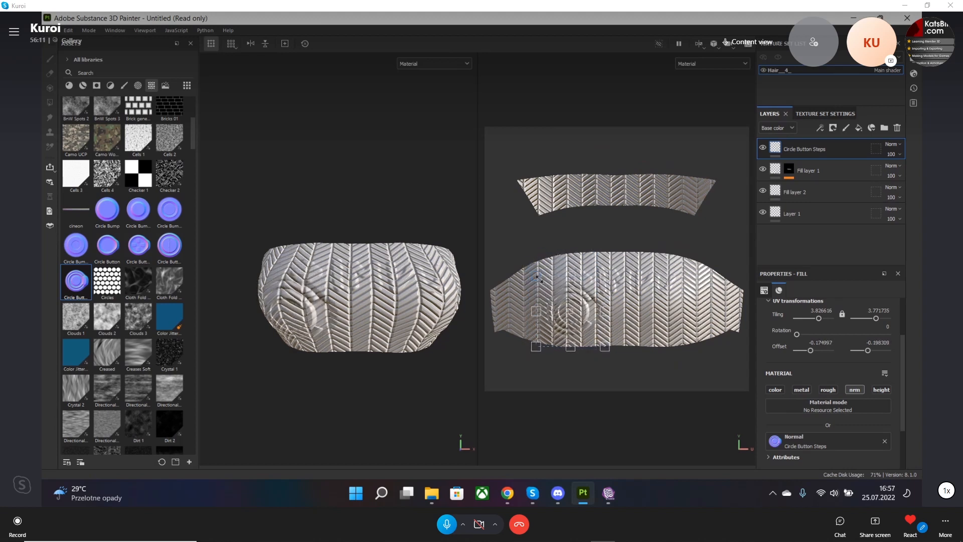
left_click_drag(536, 277, 555, 305)
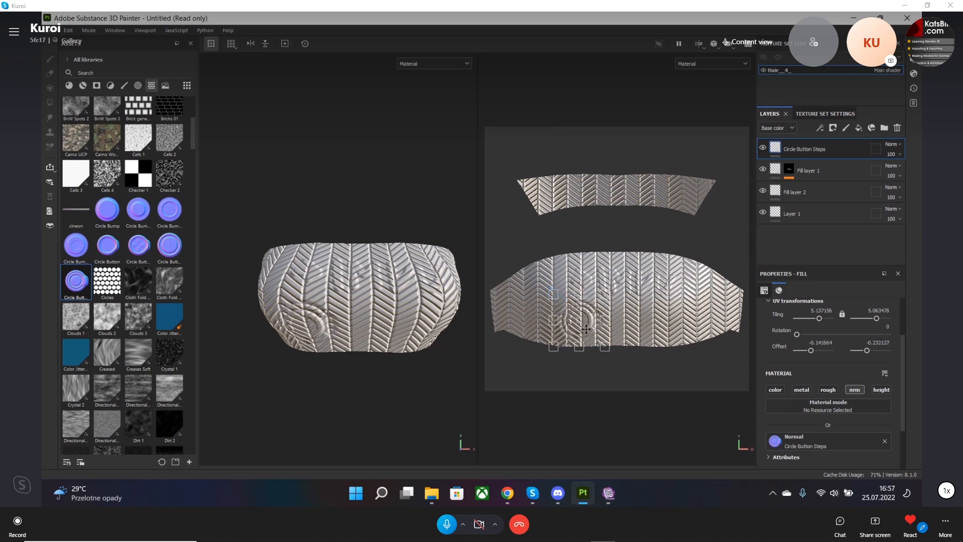
left_click_drag(588, 332, 703, 320)
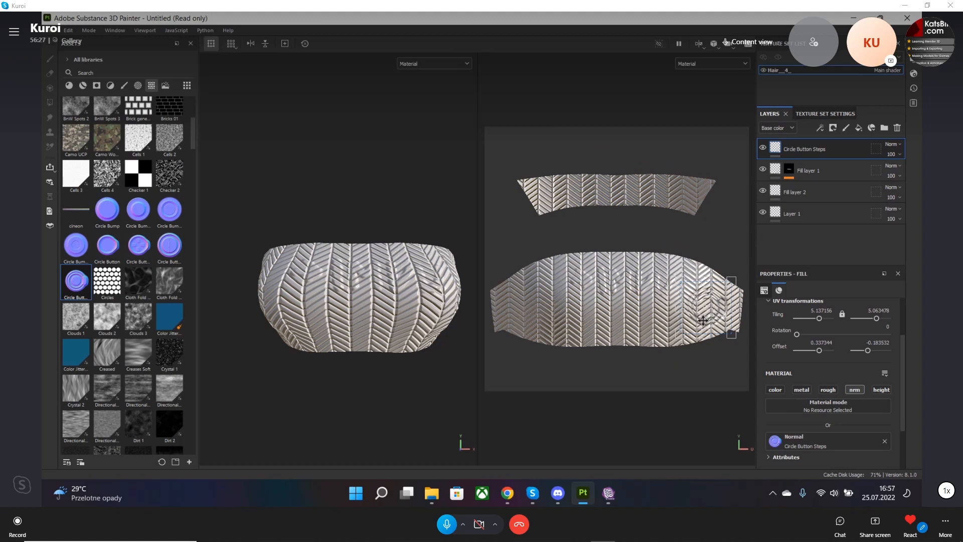
Try the Circle Button Steps decal at the middle of the front UV piece, and delete its layer.
left_click_drag(700, 312, 617, 322)
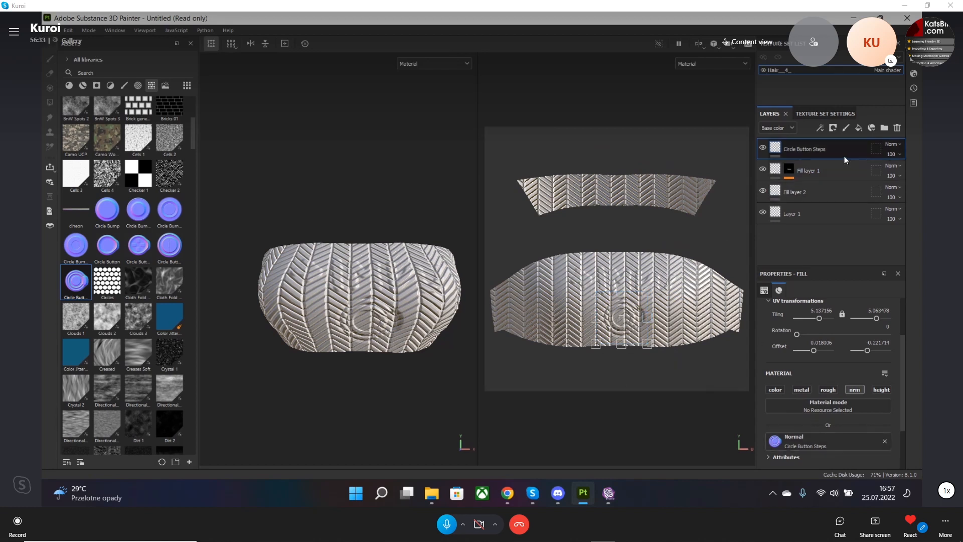
key("Delete")
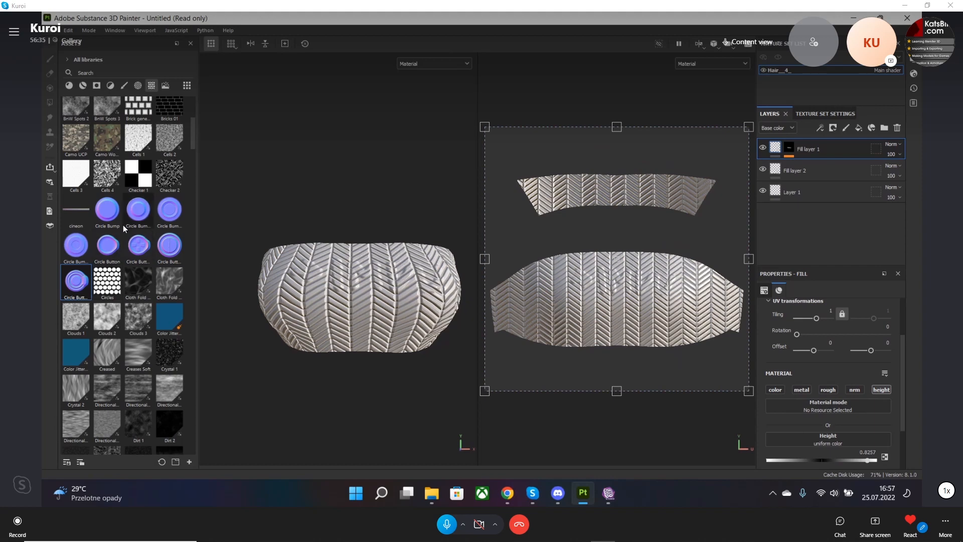
Try the Screw Torx Hexagon texture as a normal-channel decal on the lower front of the 3D bandeau.
scroll(124, 225, "up", 5)
scroll(130, 250, "down", 8)
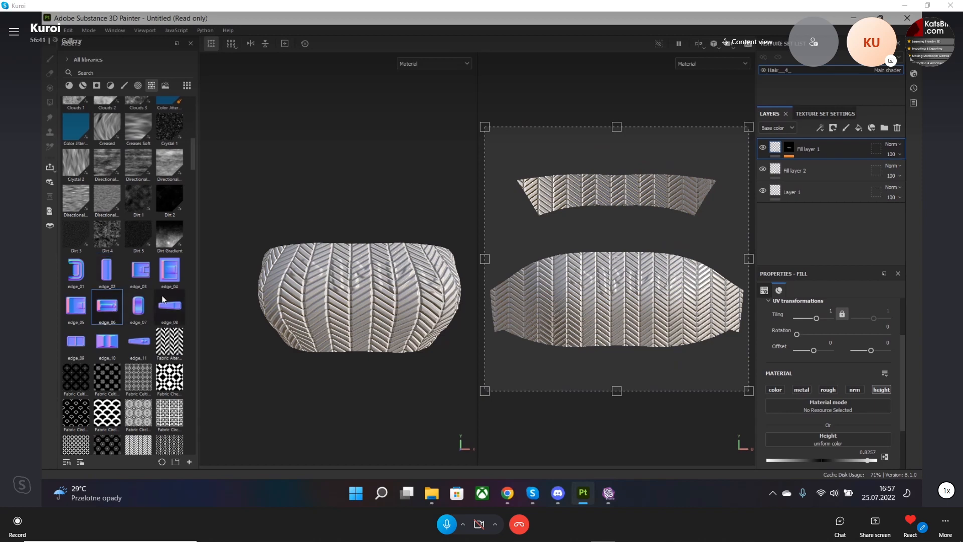
scroll(121, 311, "down", 10)
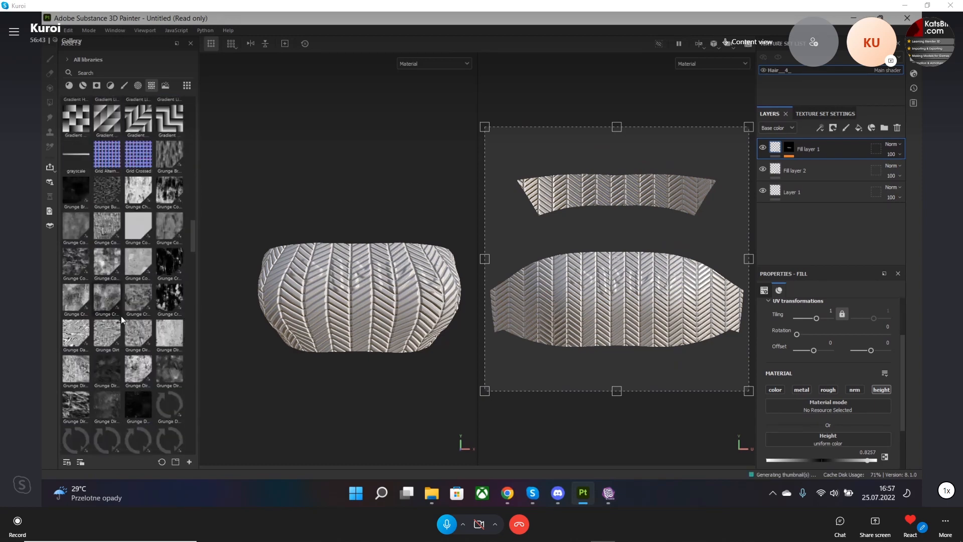
scroll(122, 316, "down", 10)
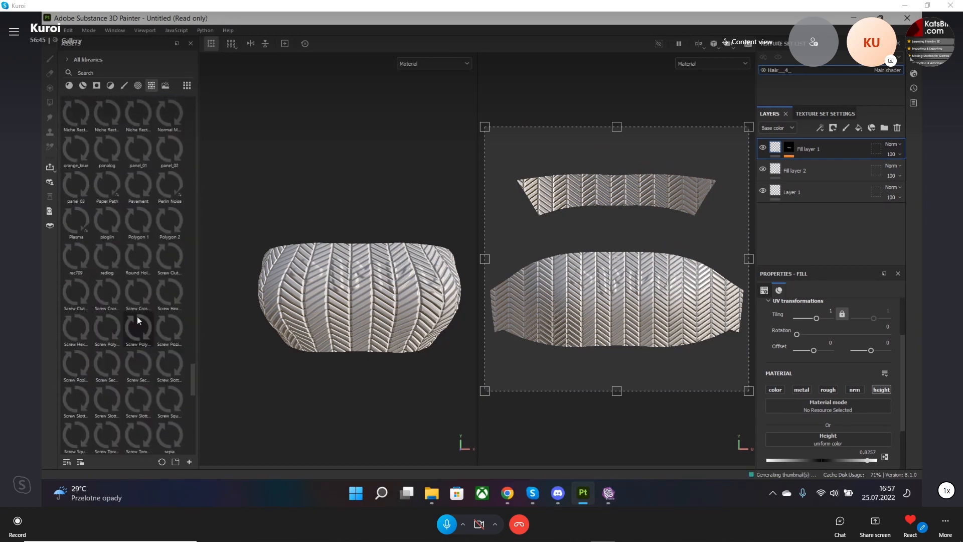
scroll(155, 244, "up", 4)
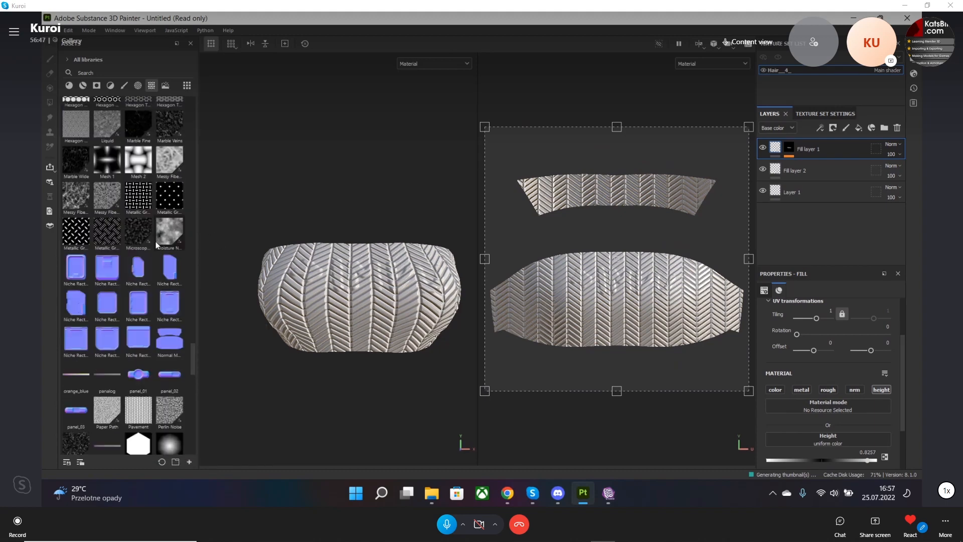
scroll(128, 296, "down", 8)
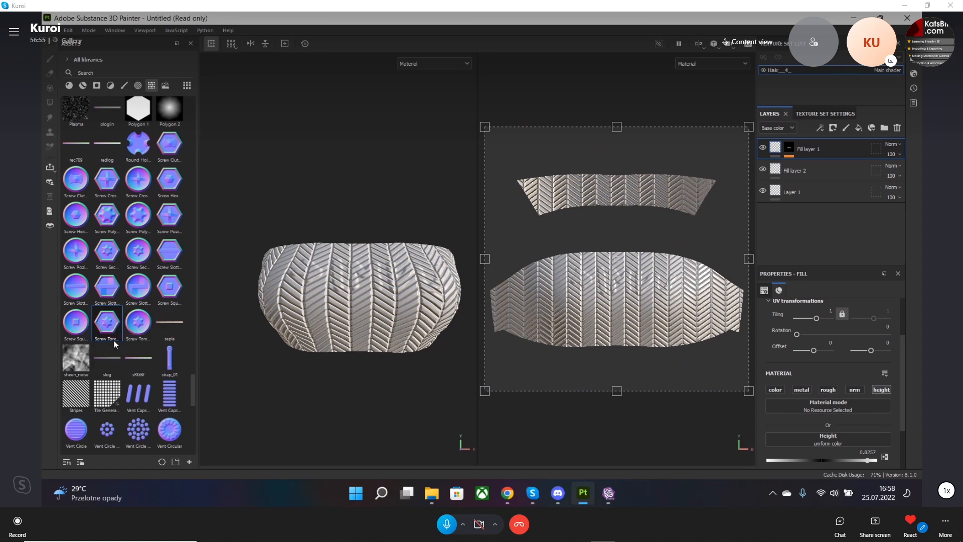
mouse_move(115, 344)
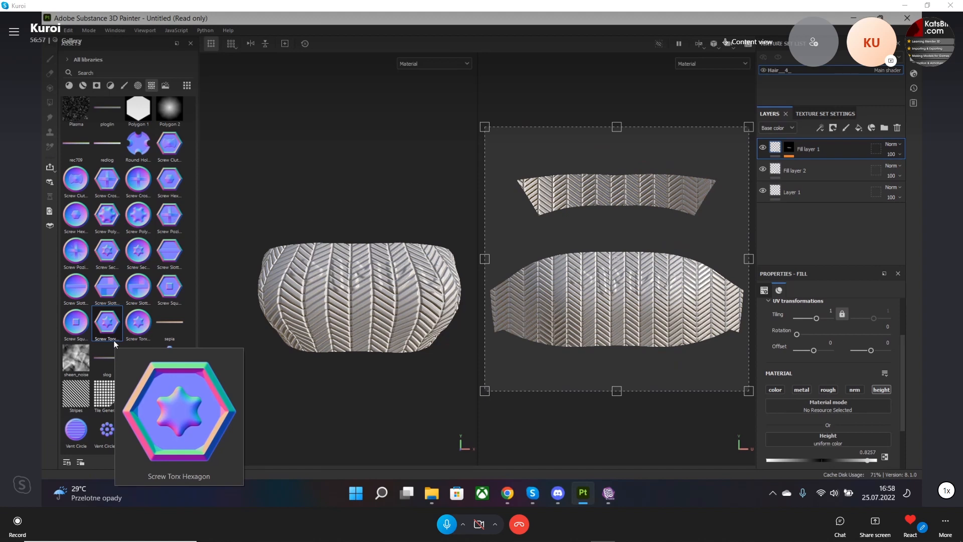
left_click_drag(113, 331, 360, 316)
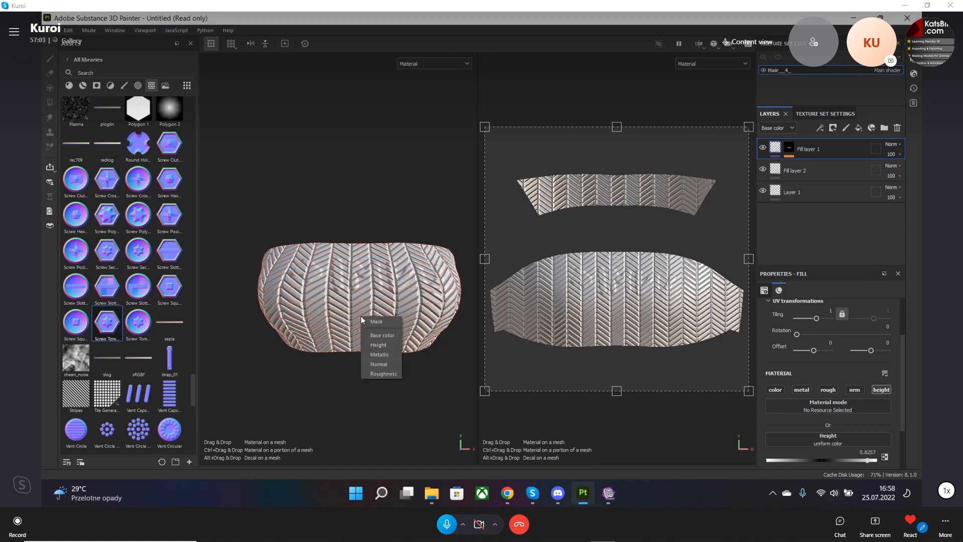
left_click(381, 366)
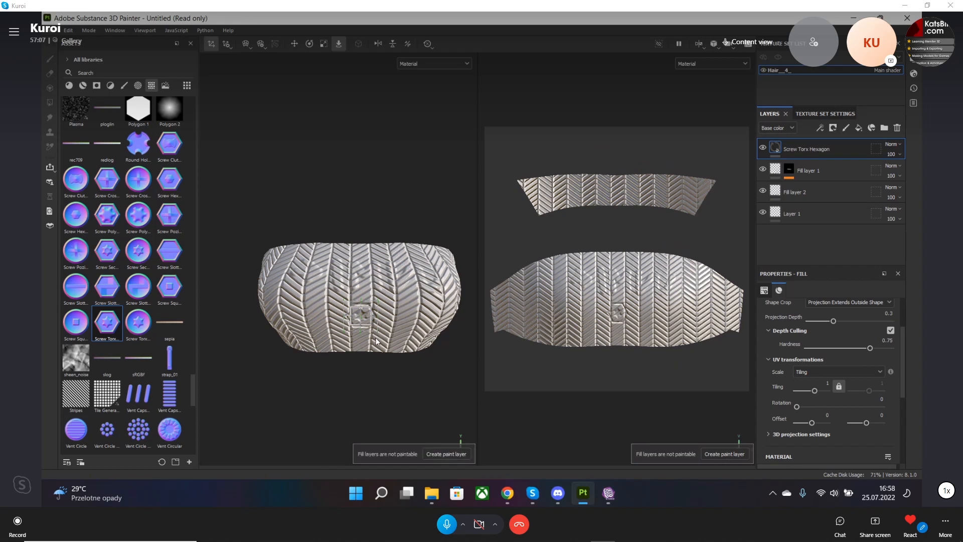
Shift the Screw Torx Hexagon decal slightly lower on the 3D bandeau, try a tiling of 0.45, and delete its layer.
left_click_drag(359, 320, 356, 331)
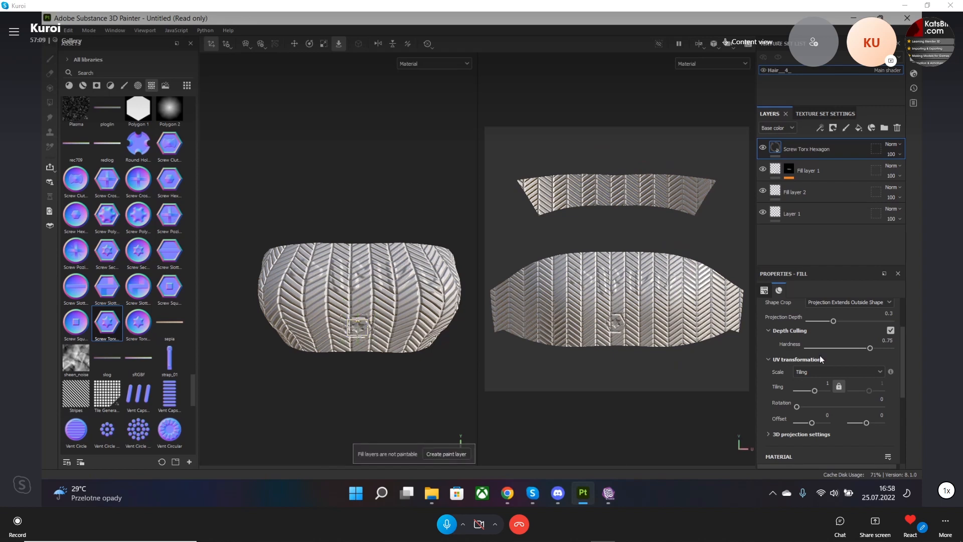
left_click_drag(814, 394, 815, 396)
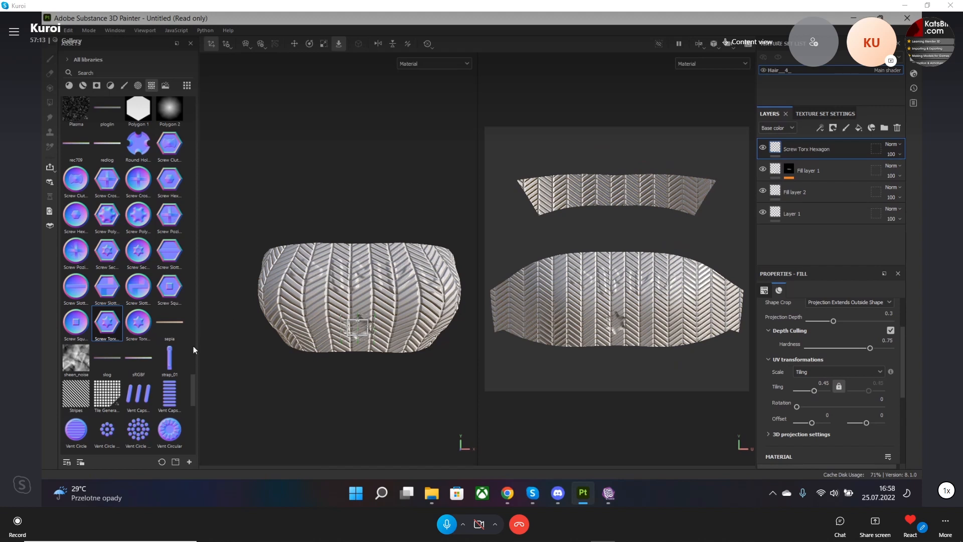
key("Delete")
Place Screw Torx Hexagon as a normal-channel decal on the front UV piece, with tiling about 10.52 by 10.63 and offset about 0.289, -0.134.
left_click_drag(107, 324, 674, 377)
left_click(624, 368)
left_click_drag(663, 338, 656, 306)
left_click_drag(669, 344, 580, 299)
left_click_drag(559, 304, 673, 311)
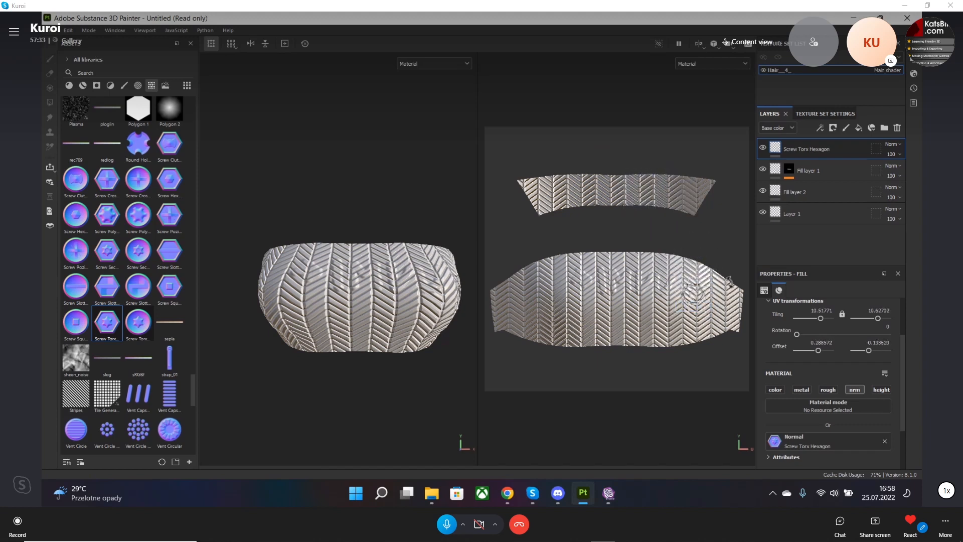
Export the Hair__4_ textures with the current export settings and open the output directory.
left_click(52, 30)
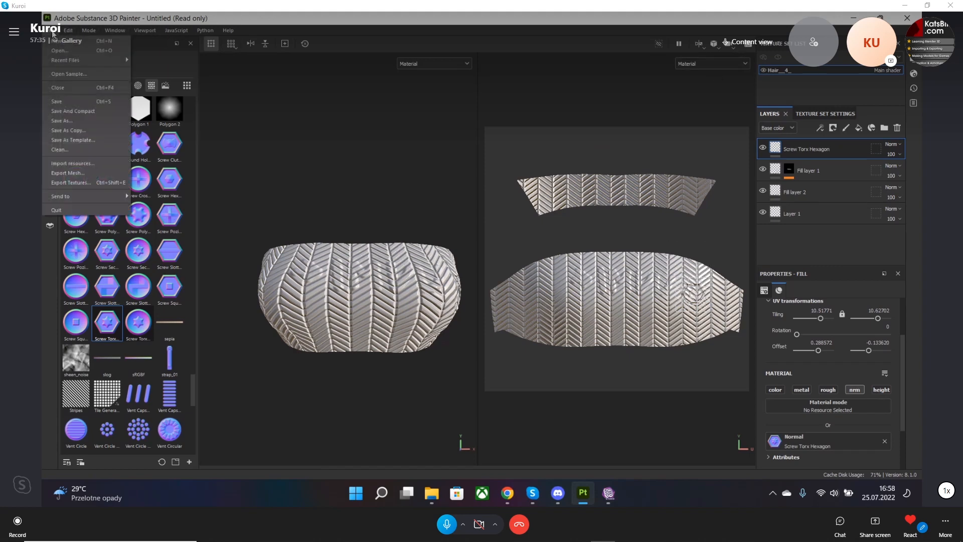
left_click(70, 183)
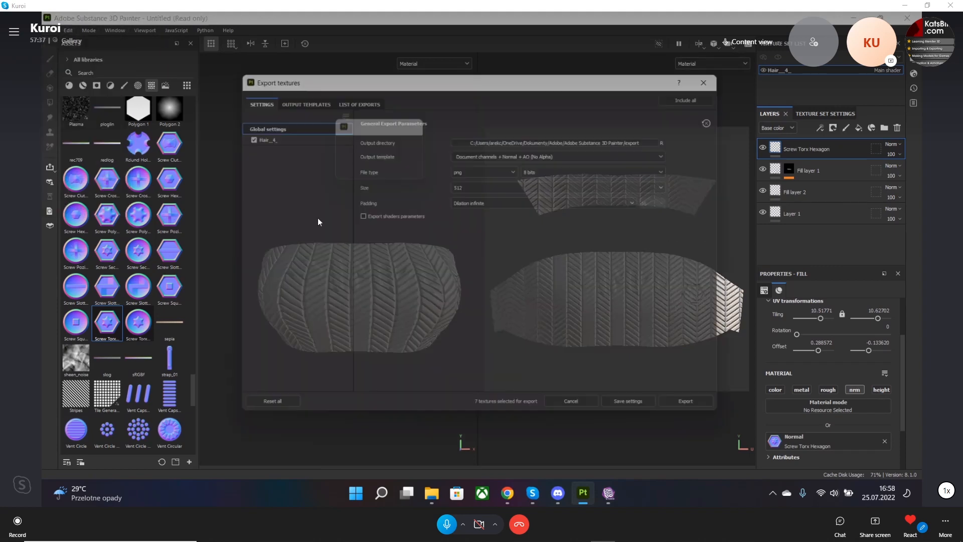
left_click(699, 412)
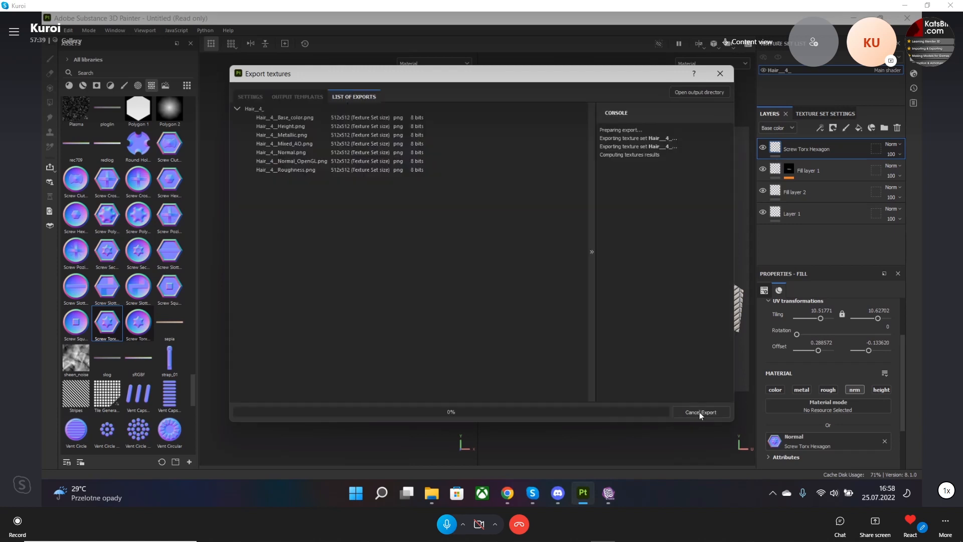
left_click(717, 95)
Examine the exported Hair__4__Normal_OpenGL.png up close in the image viewer, and close it.
double_click(519, 216)
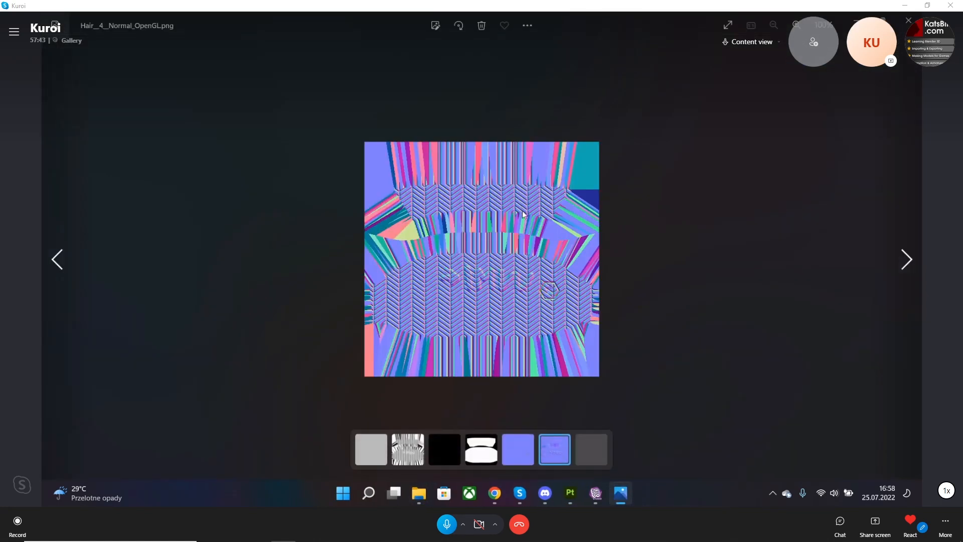
left_click(795, 25)
left_click(796, 25)
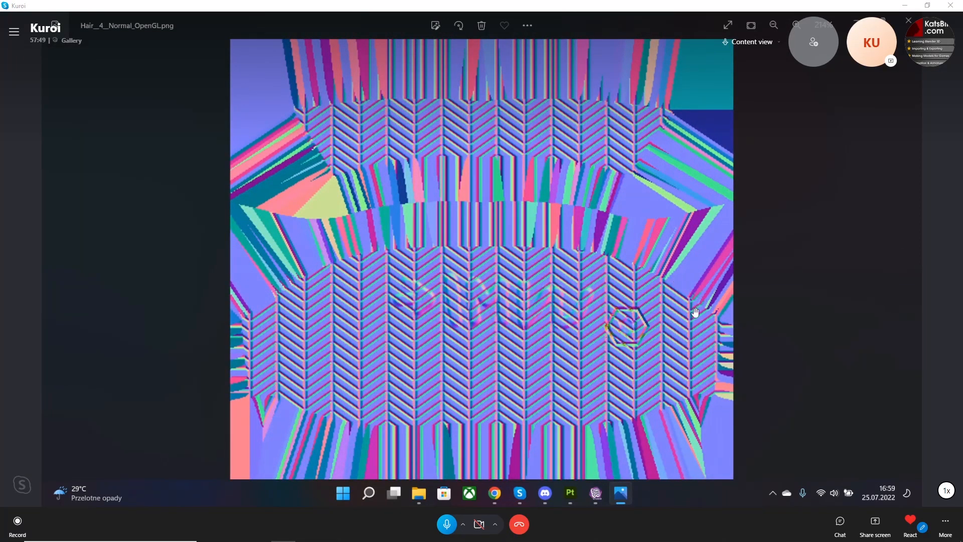
left_click(907, 21)
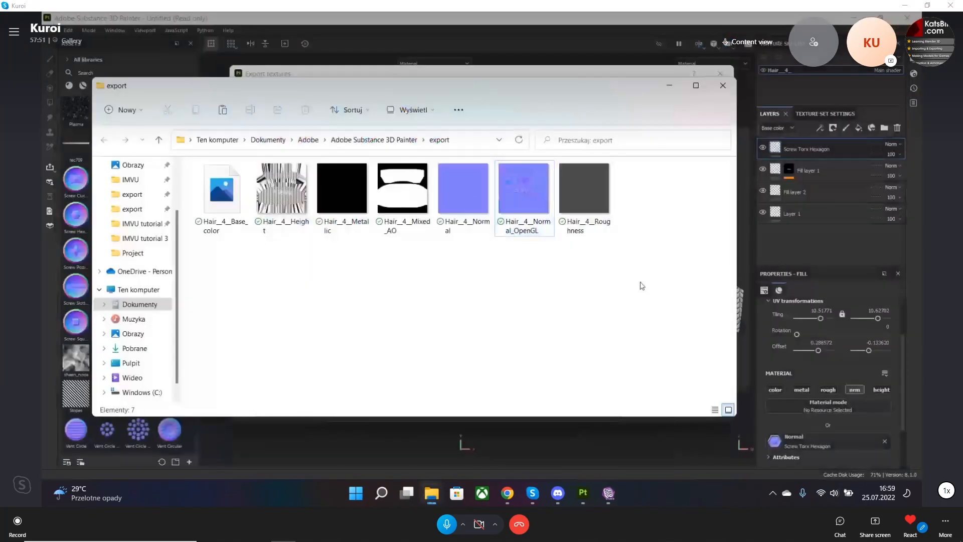
Select all the exported texture files in the export folder.
left_click_drag(641, 282, 226, 195)
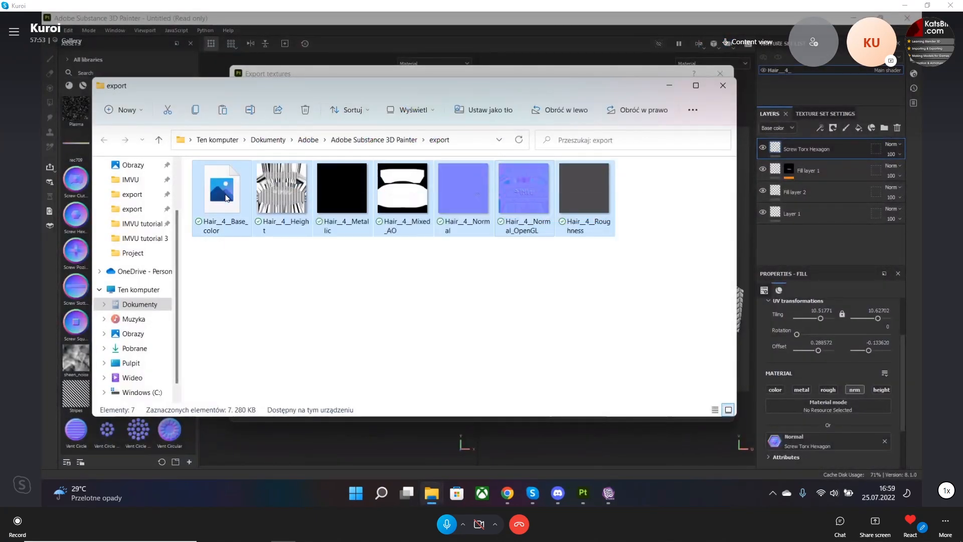
Delete all the old Hair__4_ texture files from the export folder and close Substance 3D Painter's Export textures dialog.
key("Delete")
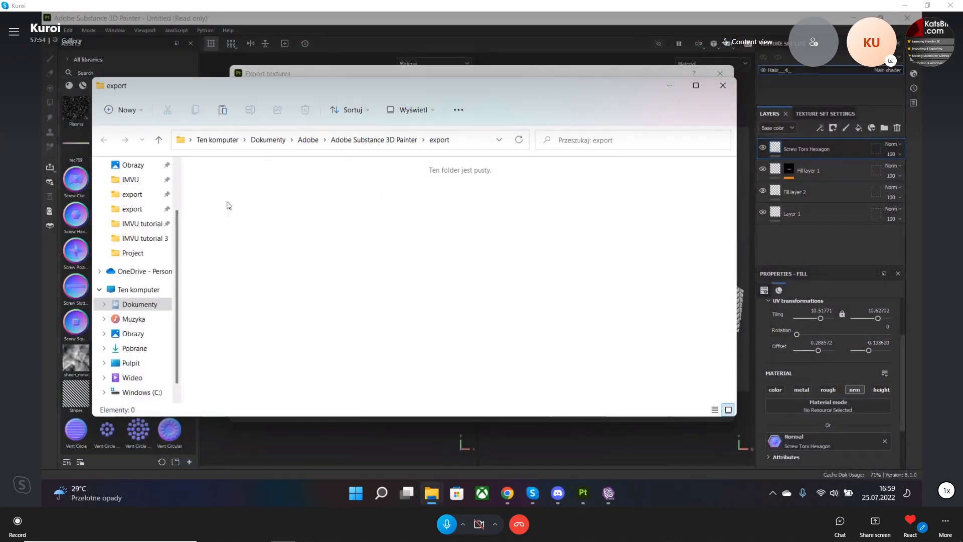
left_click(546, 33)
left_click(720, 73)
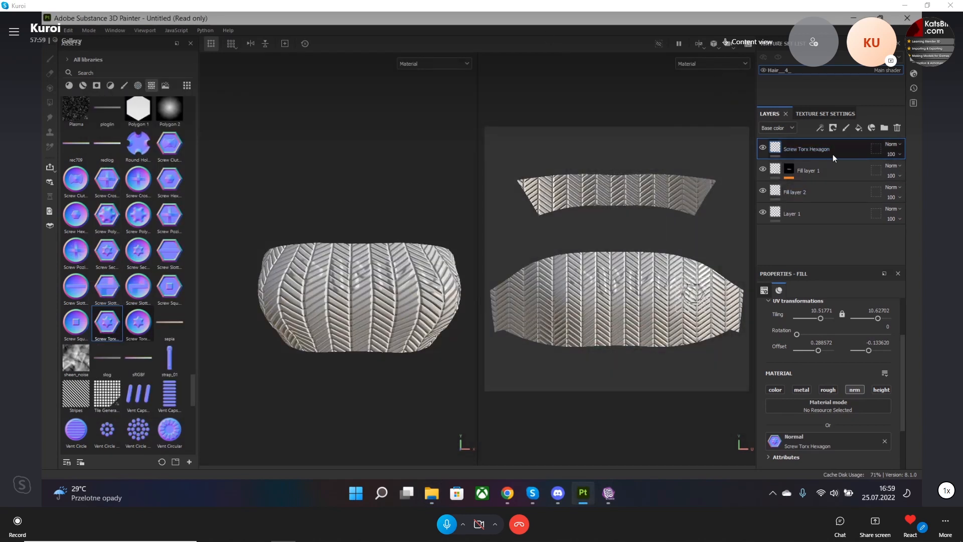
Delete the Screw Torx Hexagon, Fill layer 1 and Fill layer 2 layers, keeping only Layer 1.
left_click(837, 167)
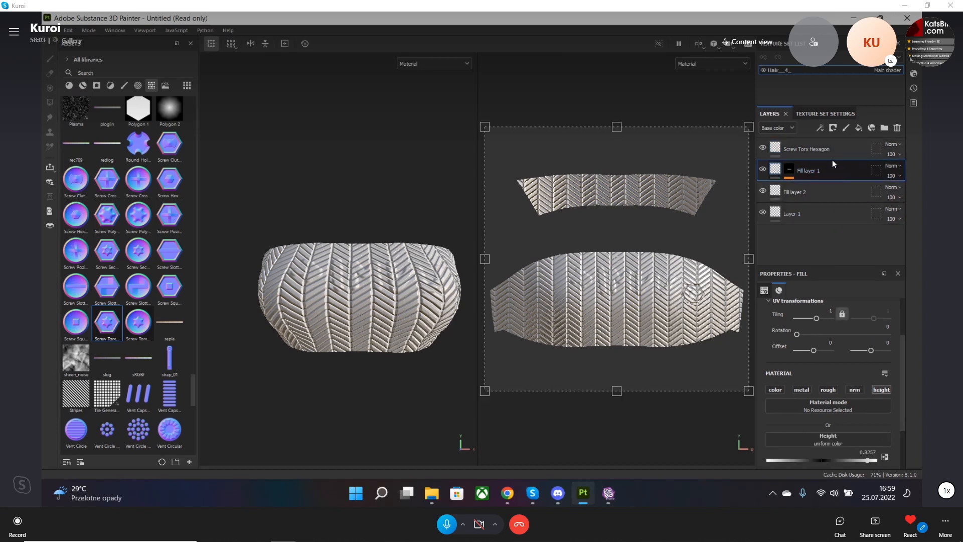
key("Delete")
key("Delete")
key("Delete")
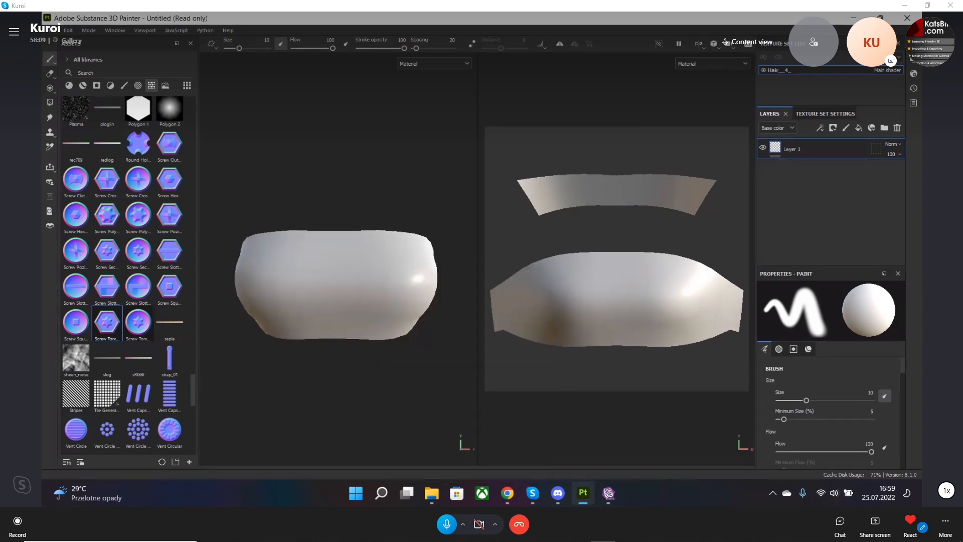
mouse_move(370, 369)
left_mouse_down("alt")
mouse_move(381, 358)
mouse_move(372, 355)
left_mouse_up("alt")
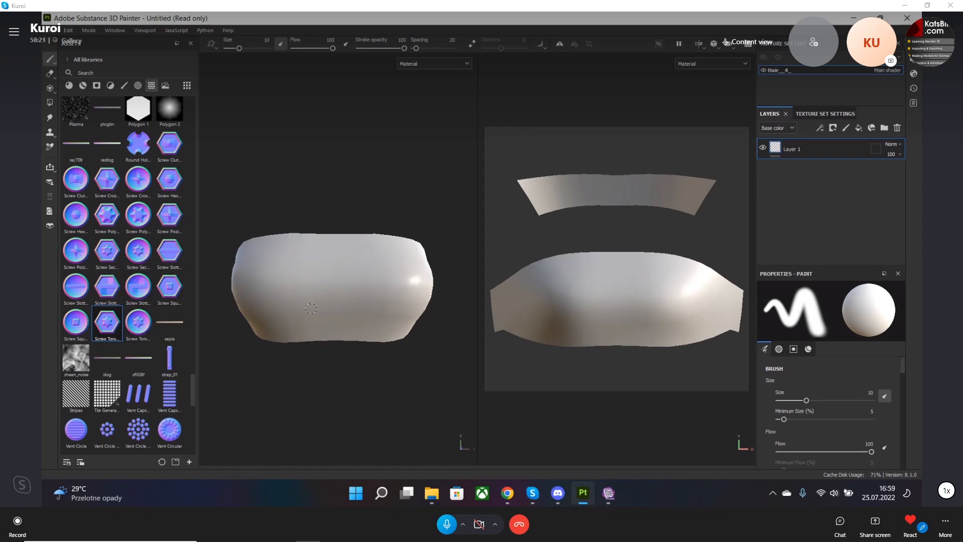
left_click_drag(225, 282, 222, 292, "alt")
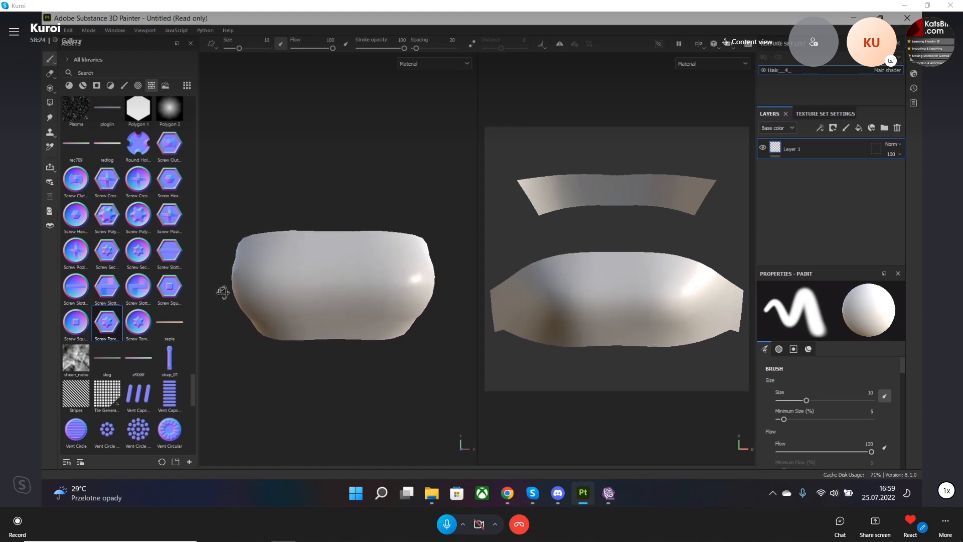
Switch to IMVU Studio, examine the bandeau on the avatar up close and from a distance, and return to Substance 3D Painter.
left_click(614, 499)
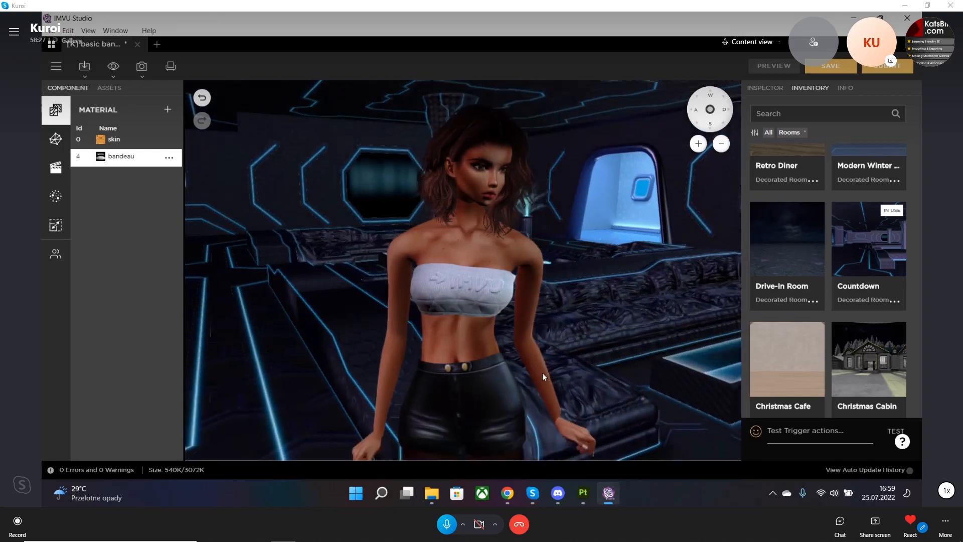
scroll(528, 386, "up", 7)
scroll(581, 385, "down", 2)
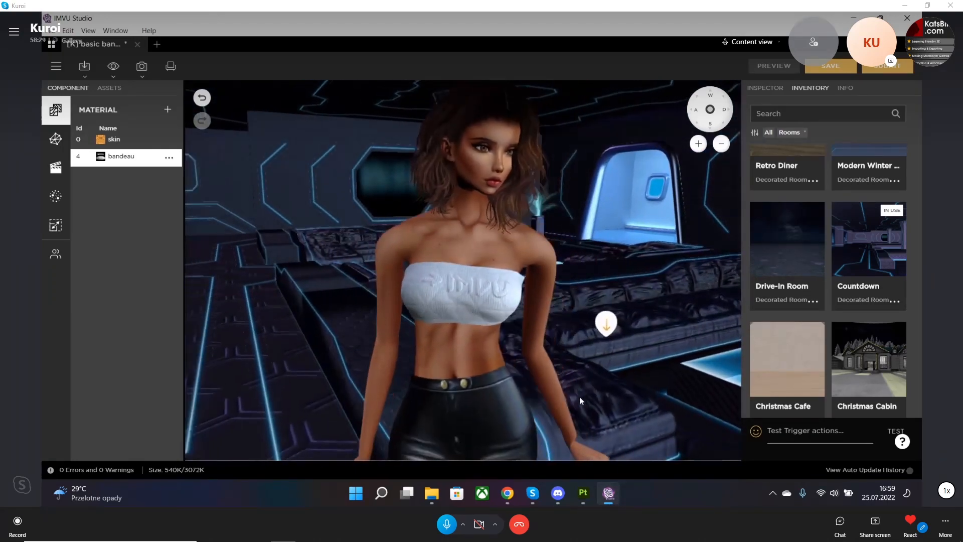
left_click_drag(579, 396, 503, 357)
scroll(503, 357, "down", 4)
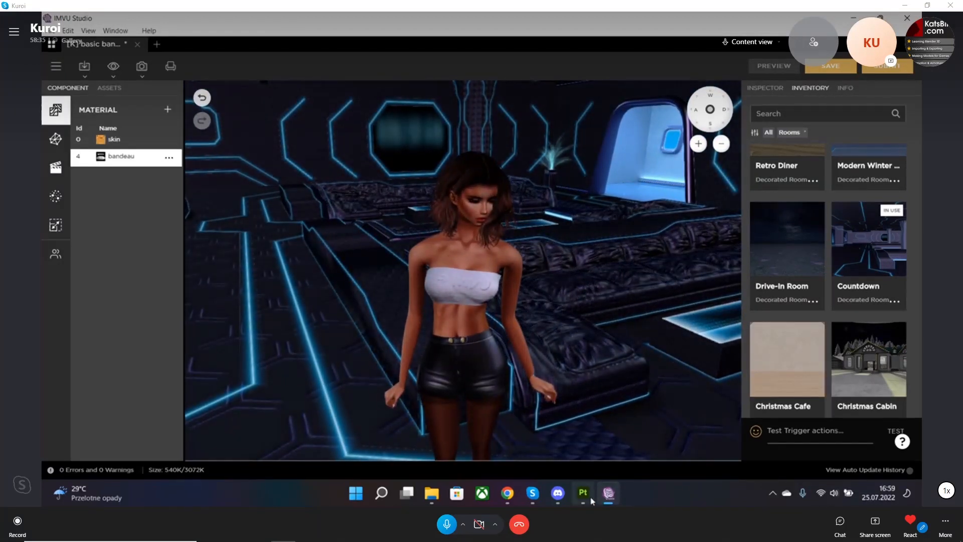
left_click(583, 493)
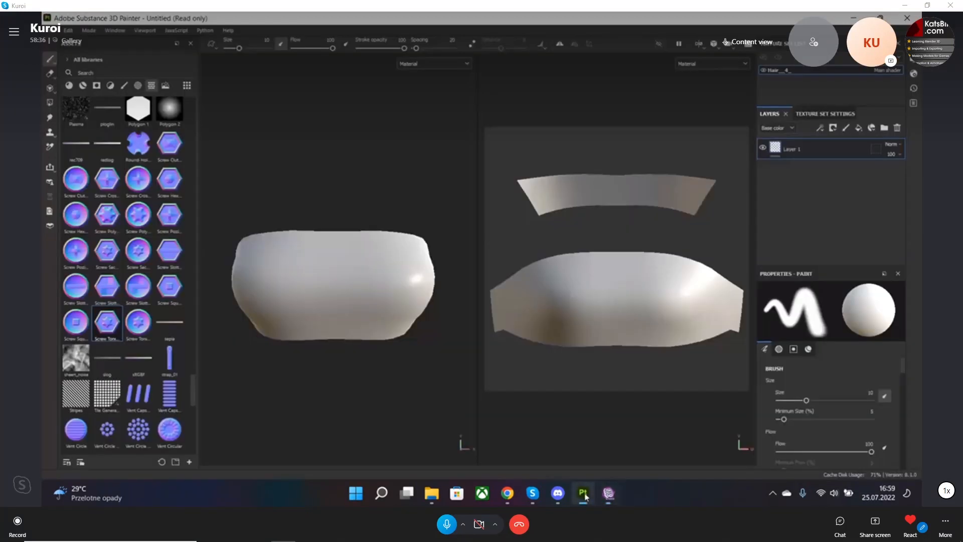
Search the material and smart material assets for "kint" and clear the search.
left_click(69, 86)
left_click(96, 72)
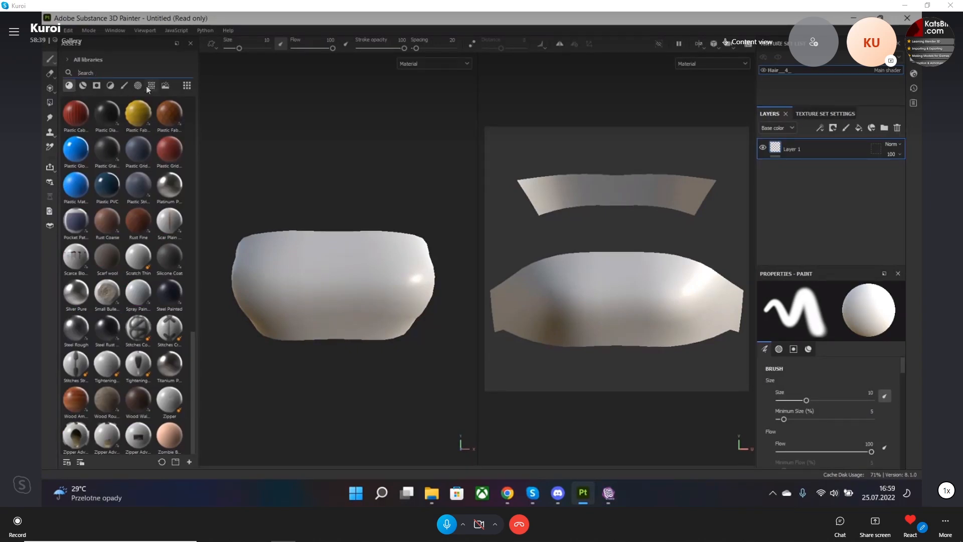
mouse_move(130, 111)
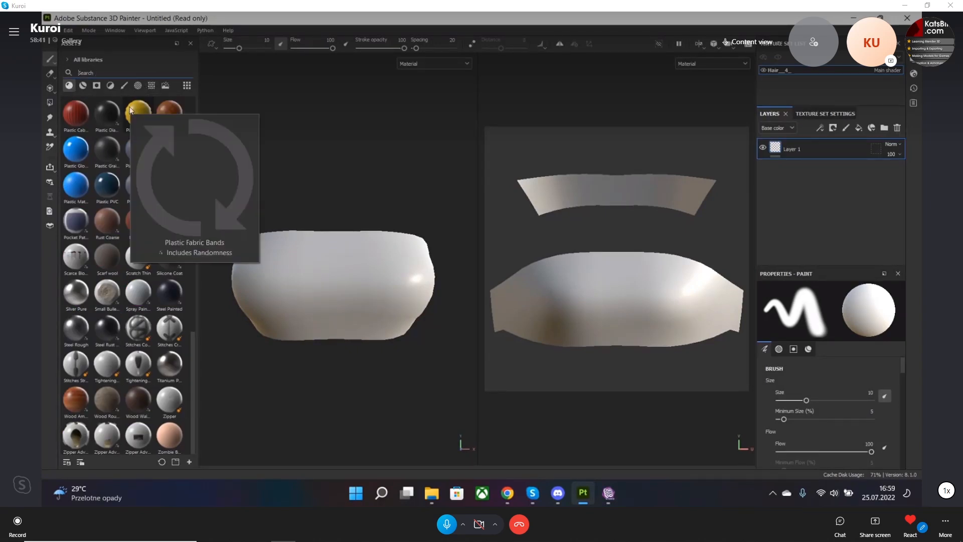
type("kint")
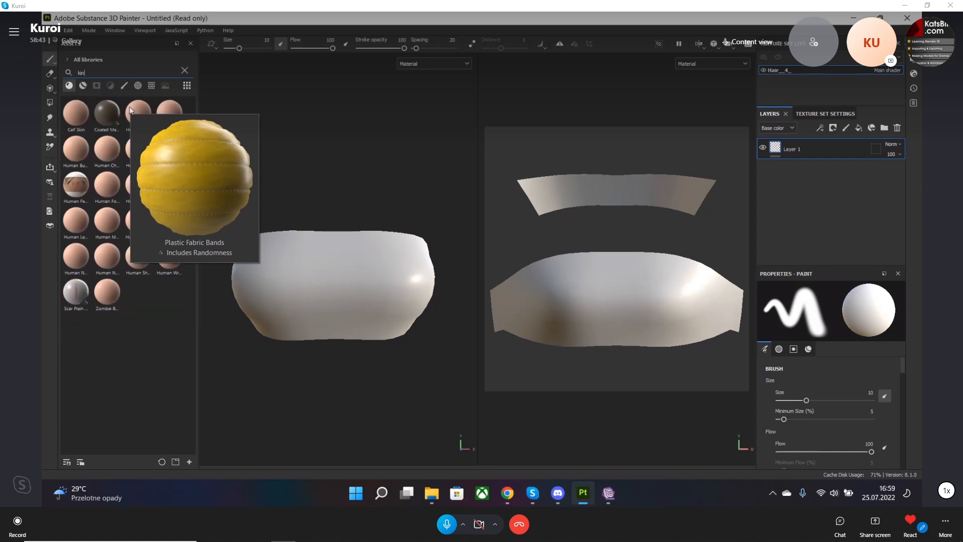
left_click(82, 85)
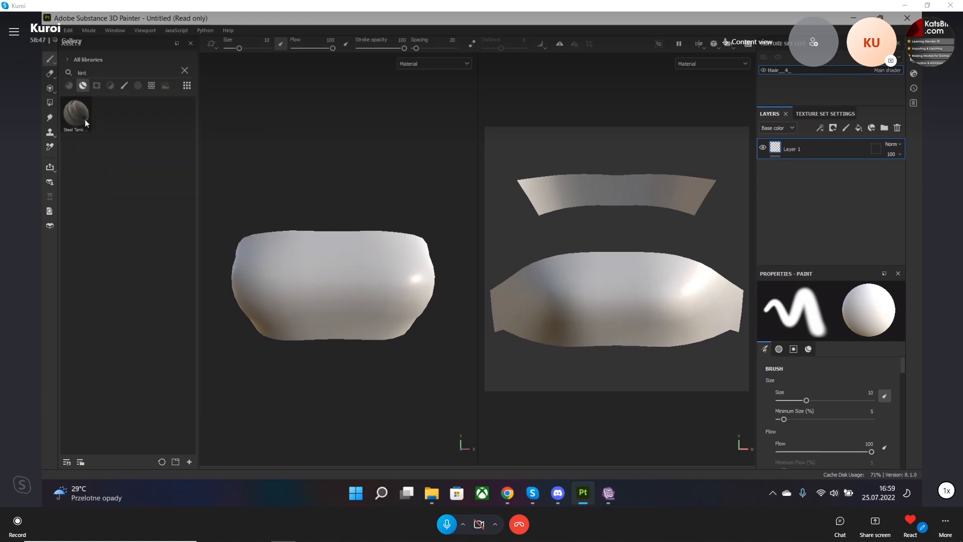
left_click_drag(96, 74, 68, 75)
key("BackSpace")
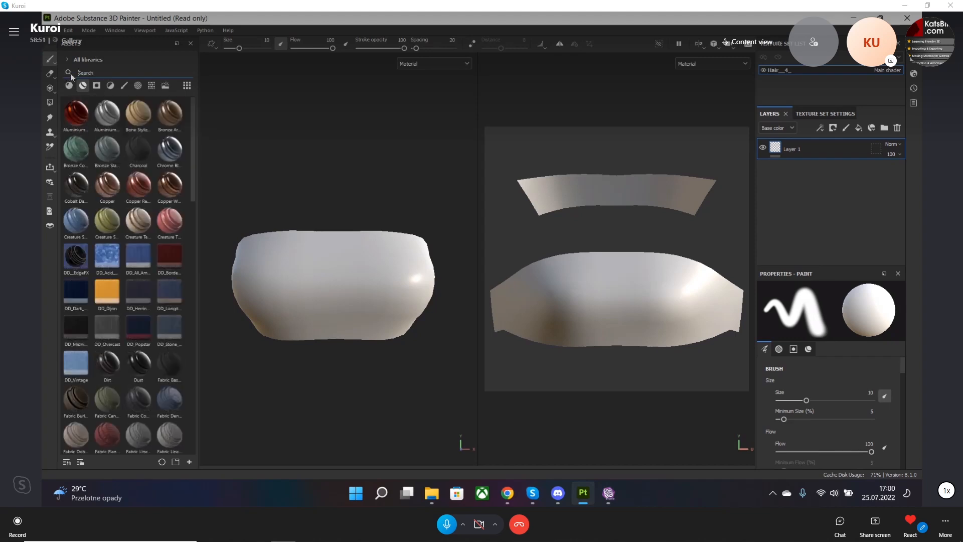
Search the material assets for "kn" and apply LS_Chunky Wool Knit to the bandeau as a new fill layer.
type("kn")
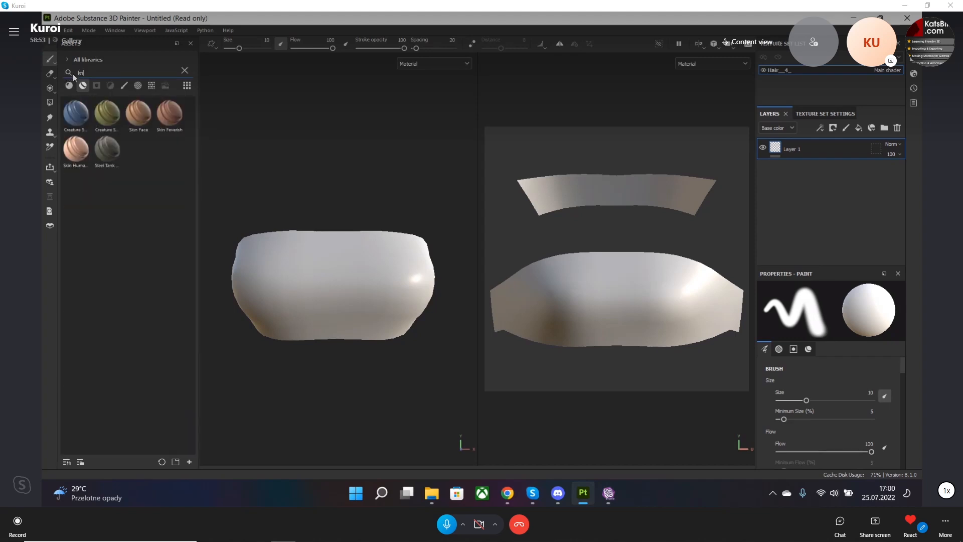
left_click(68, 85)
left_click_drag(75, 291, 285, 308)
scroll(293, 323, "down", 2)
scroll(297, 324, "up", 6)
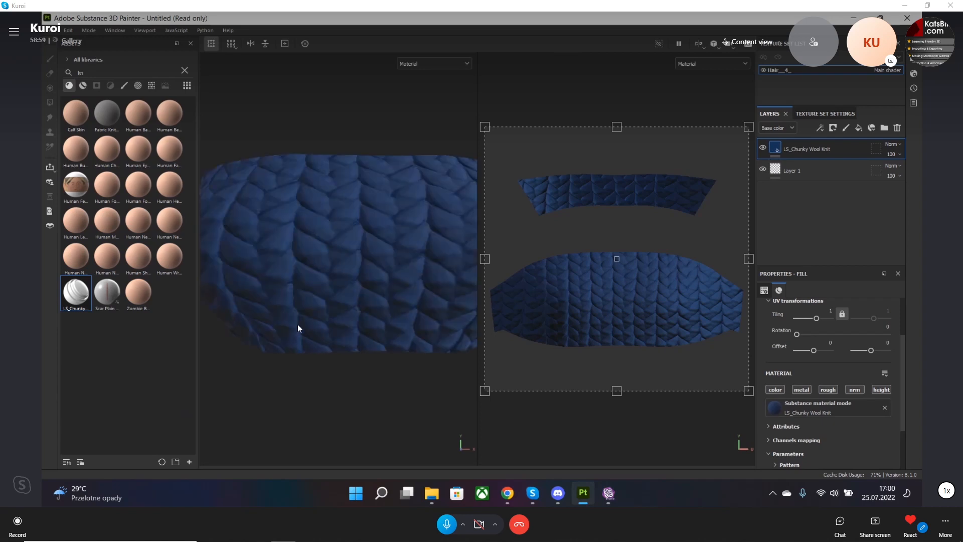
scroll(368, 286, "down", 3)
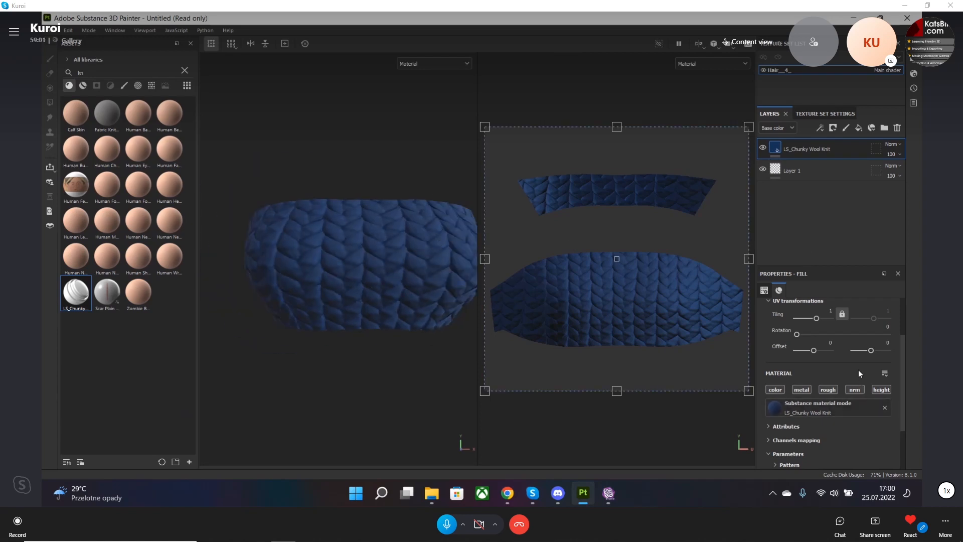
middle_click_drag(425, 359, 406, 372, "alt")
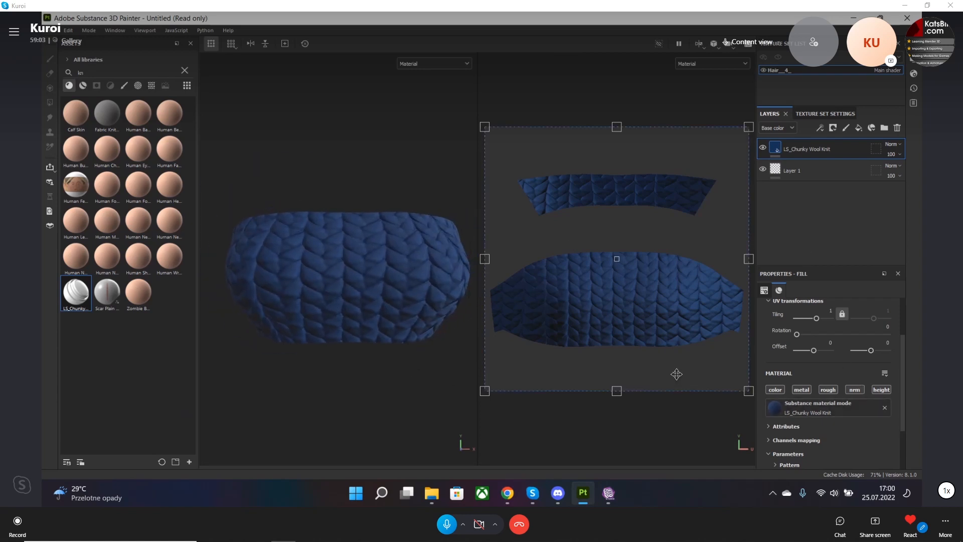
Set the UV tiling of the wool knit fill to 3.05.
scroll(870, 423, "down", 3)
scroll(846, 372, "up", 5)
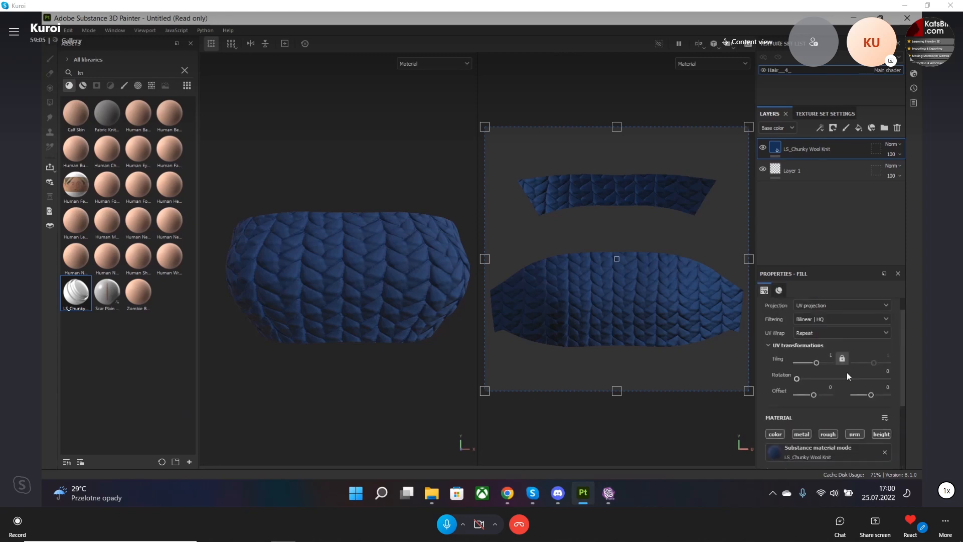
scroll(846, 379, "up", 1)
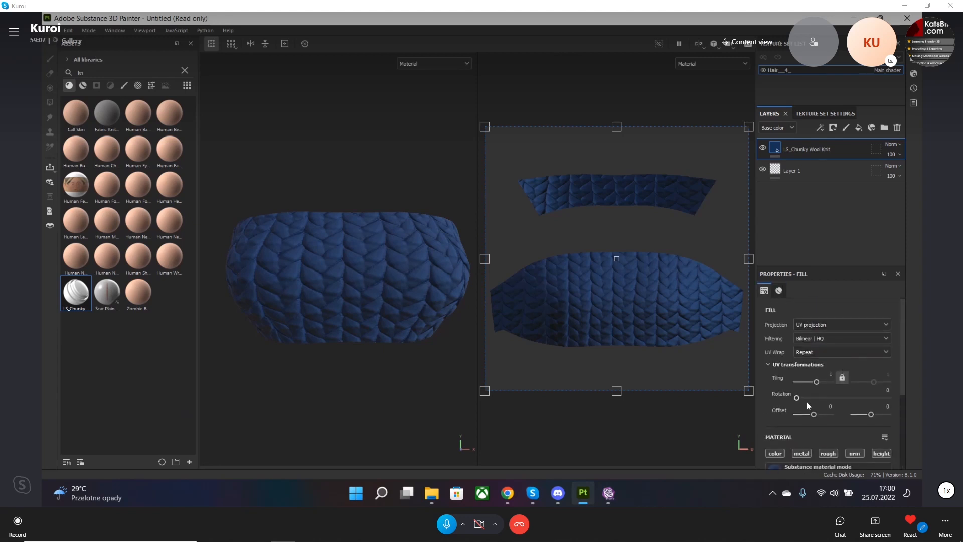
left_click_drag(816, 383, 818, 384)
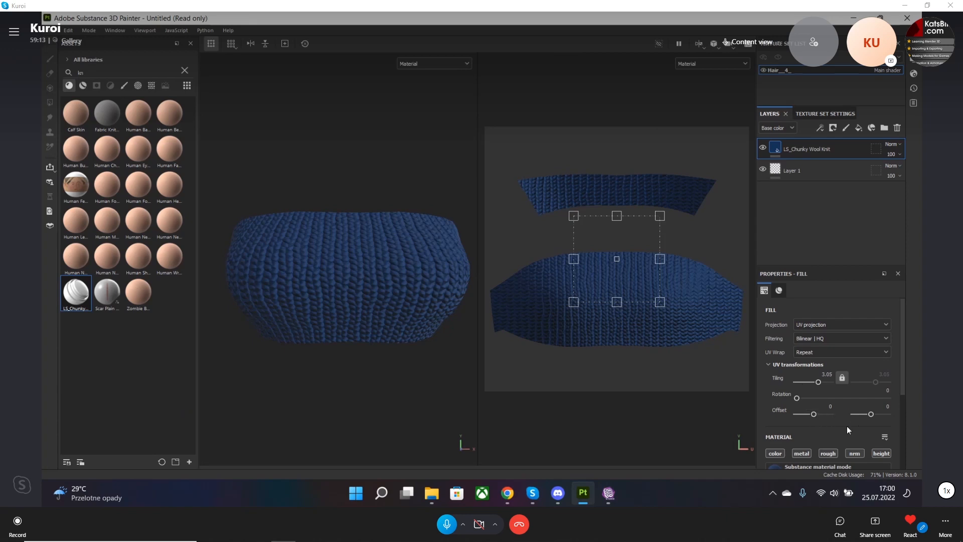
Set the knit's pattern parameters to Wavy Effect 0, Stray Hair 0.15 and Fuzz Ball 0.2.
scroll(846, 426, "down", 3)
scroll(797, 413, "down", 4)
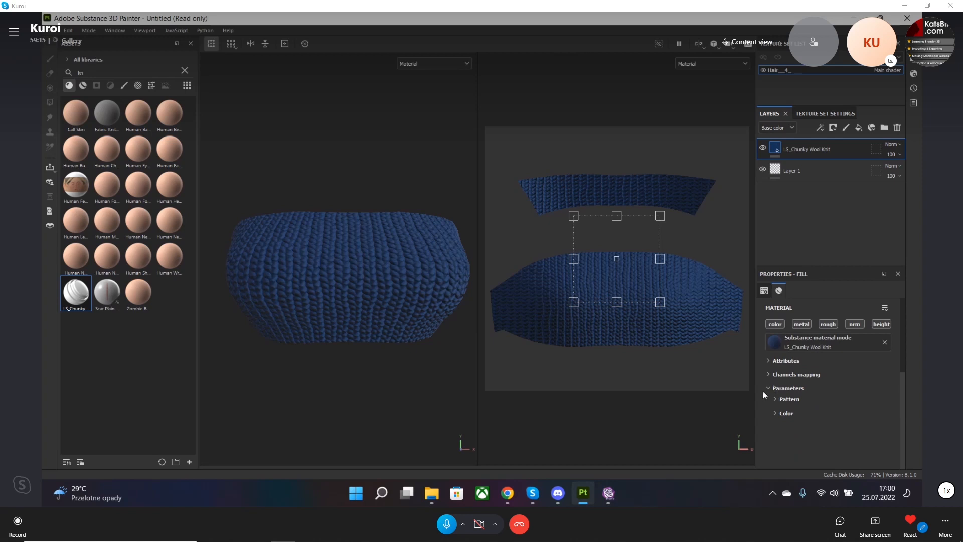
left_click(776, 398)
scroll(785, 406, "down", 2)
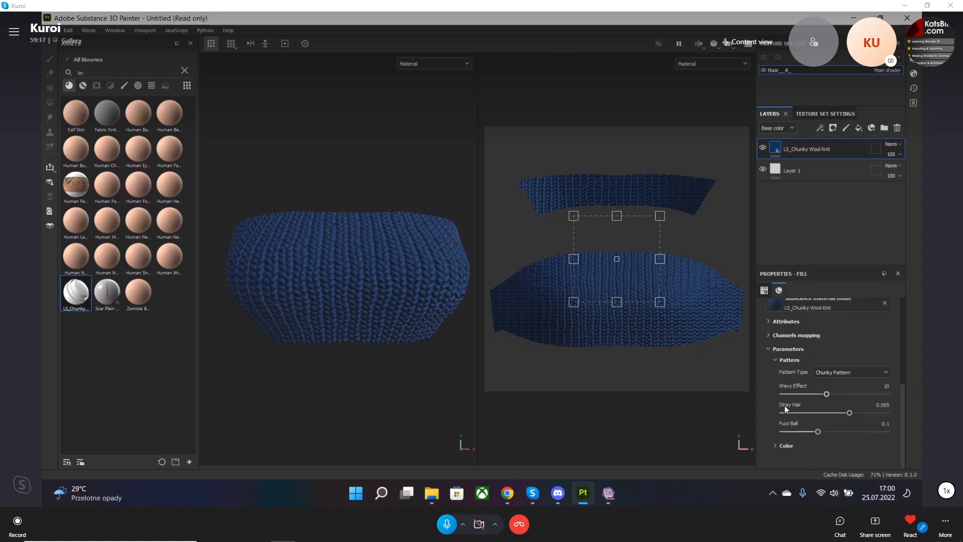
left_click_drag(826, 395, 690, 401)
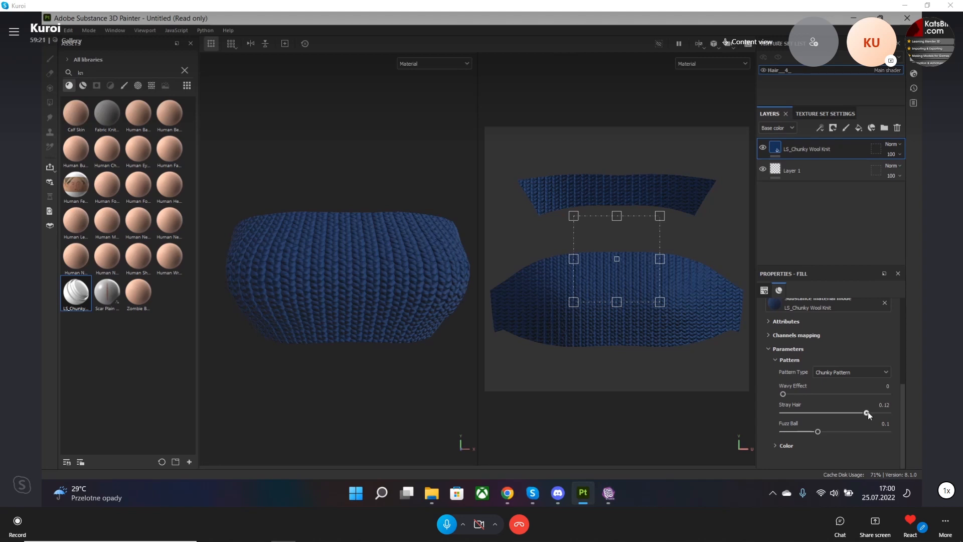
left_click_drag(867, 412, 893, 412)
Set the knit's Color Number to 2 and inspect the two-colour pattern on the bandeau.
left_click(775, 445)
scroll(787, 440, "down", 2)
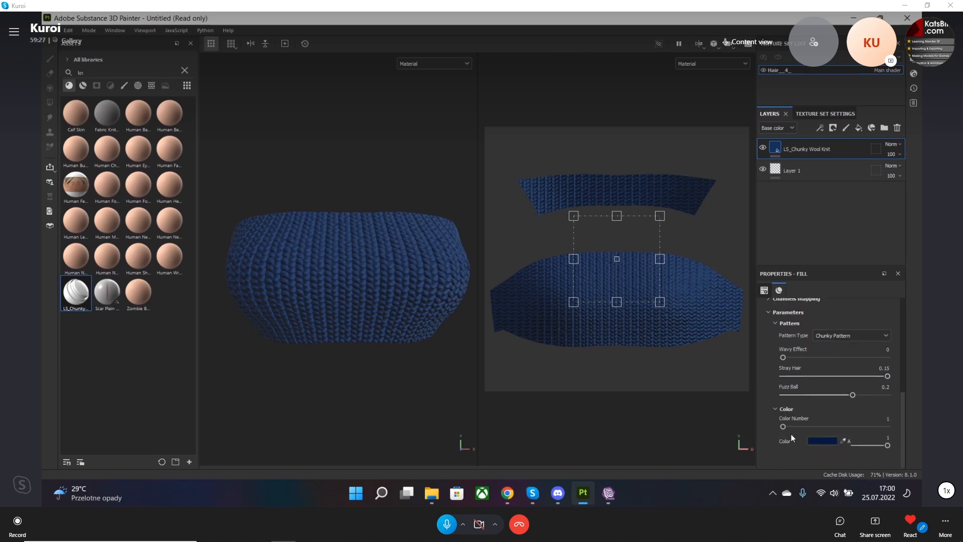
left_click_drag(784, 426, 916, 429)
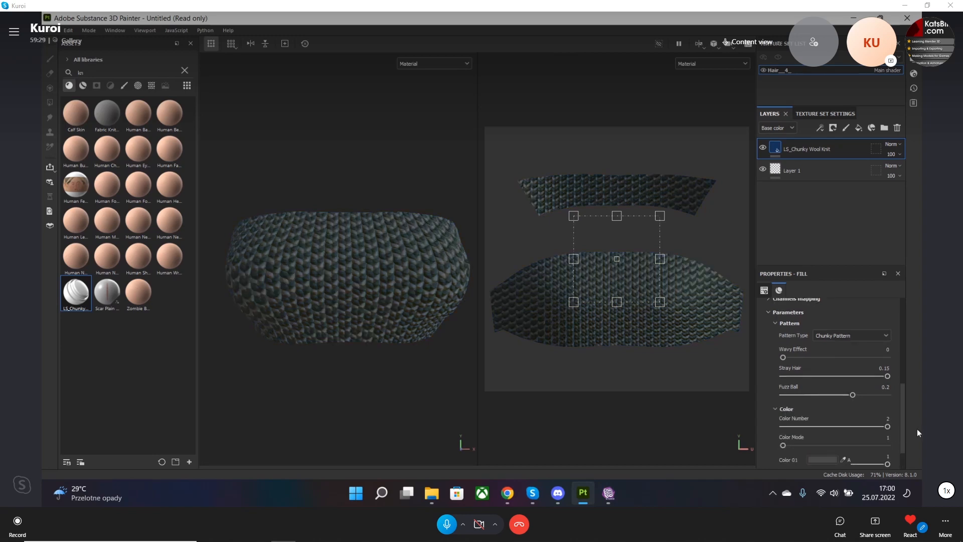
scroll(338, 287, "up", 6)
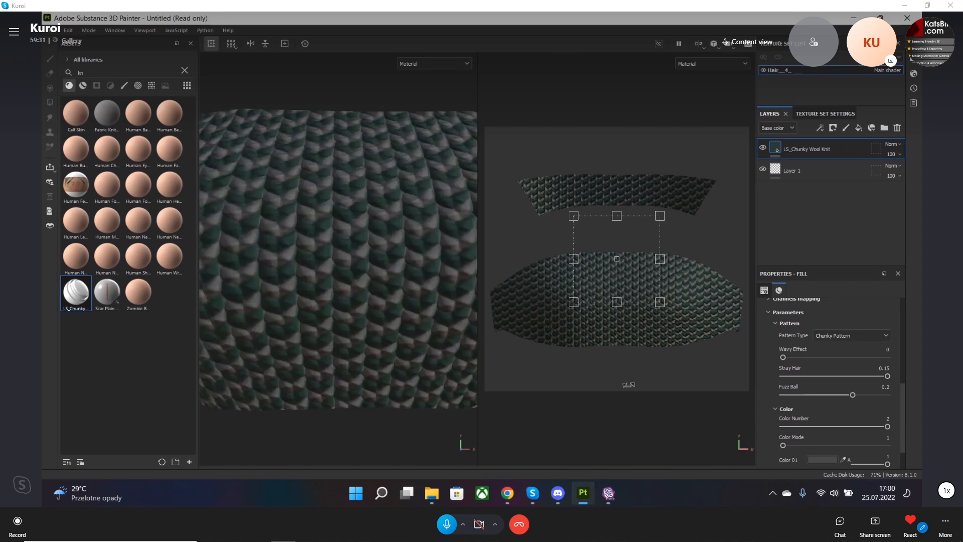
scroll(425, 282, "down", 5)
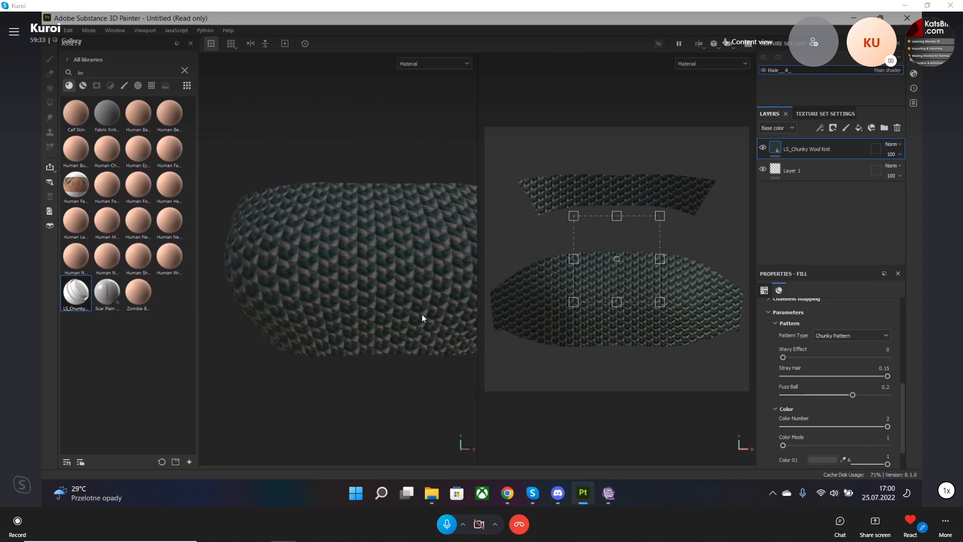
middle_click_drag(425, 371, 398, 386)
scroll(401, 378, "down", 4)
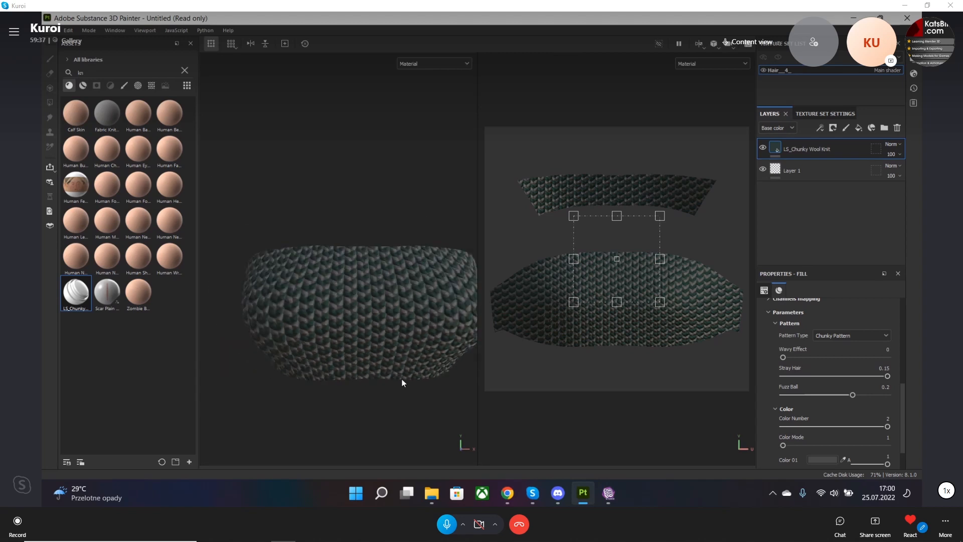
mouse_move(318, 400)
left_mouse_down("alt")
mouse_move(401, 400)
mouse_move(312, 398)
mouse_move(319, 405)
left_mouse_up("alt")
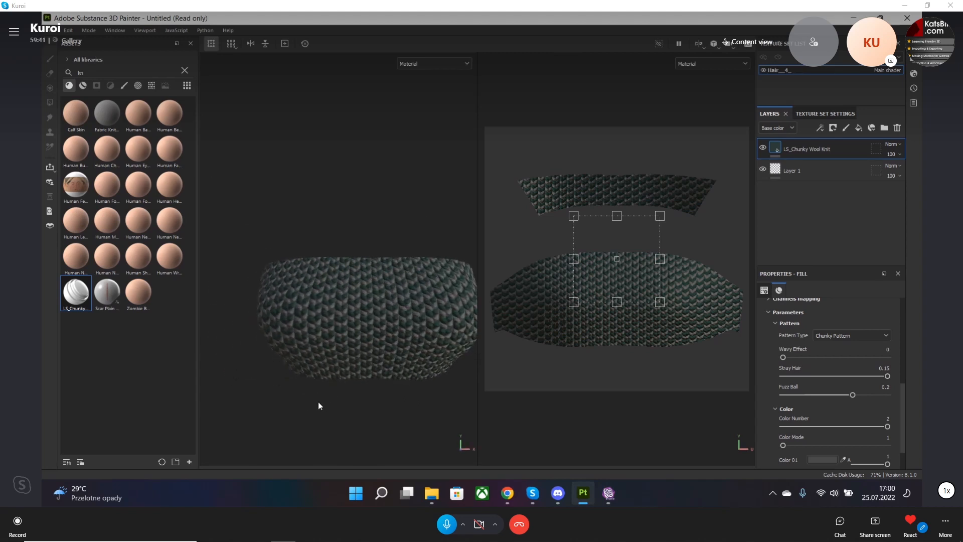
Change the knit's Color 01 to light violet, hex A274FF.
scroll(855, 444, "down", 1)
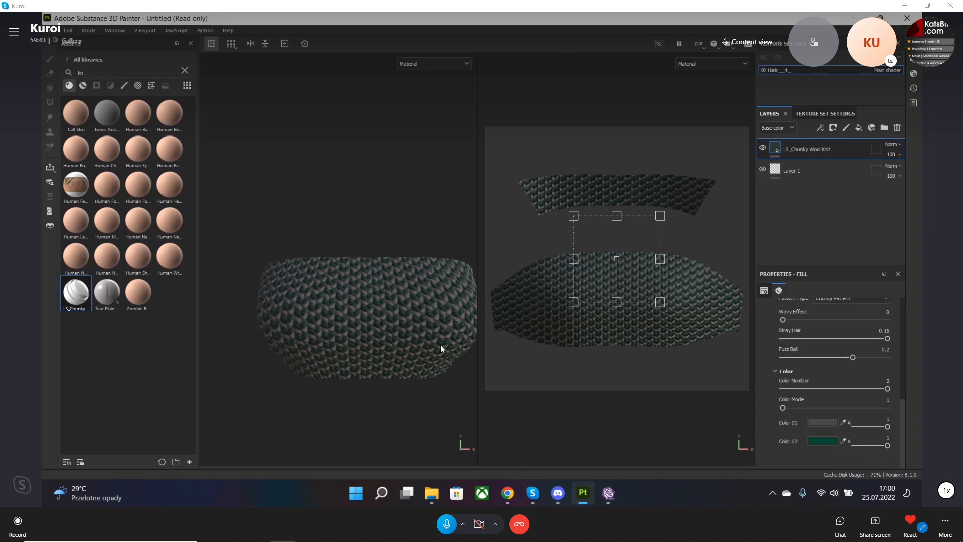
left_click(822, 422)
left_click_drag(777, 346, 778, 331)
left_click_drag(828, 372, 832, 403)
left_click(832, 355)
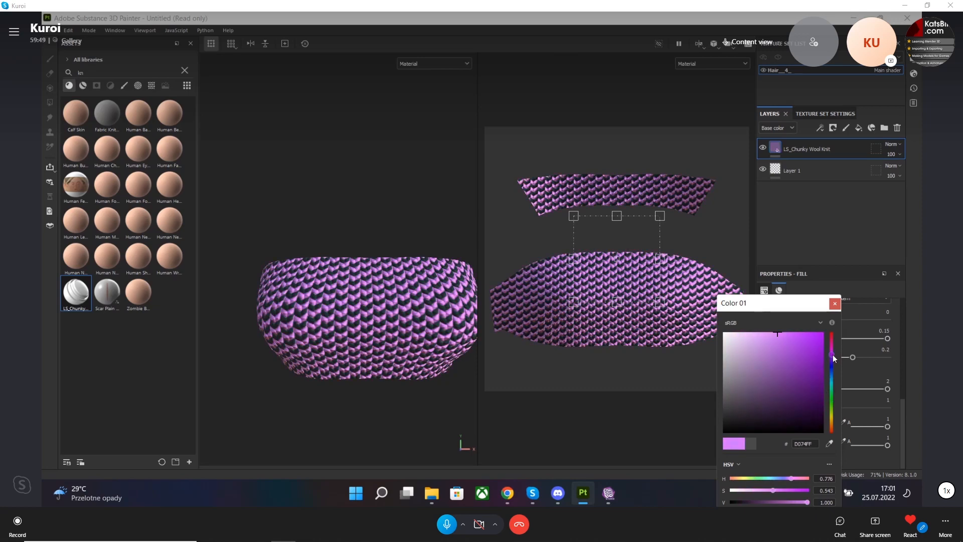
left_click_drag(832, 354, 832, 360)
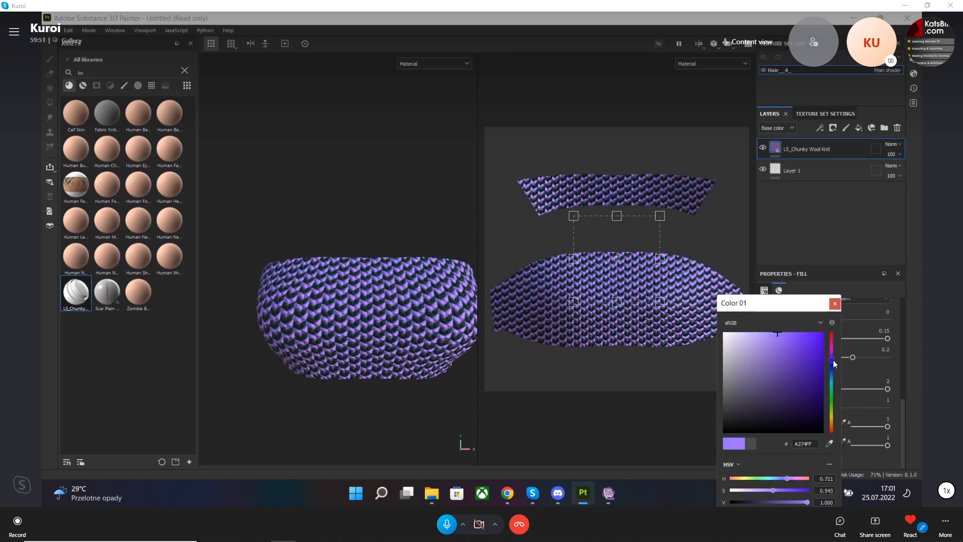
left_click(850, 241)
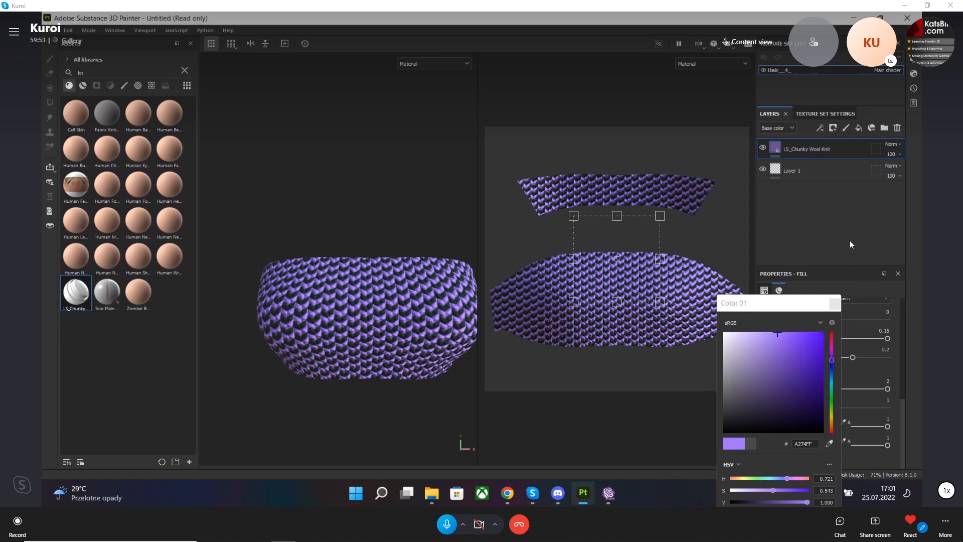
Try to resample the knit's Color 01 with the eyedropper, and undo the change.
left_click(834, 304)
left_click(825, 441)
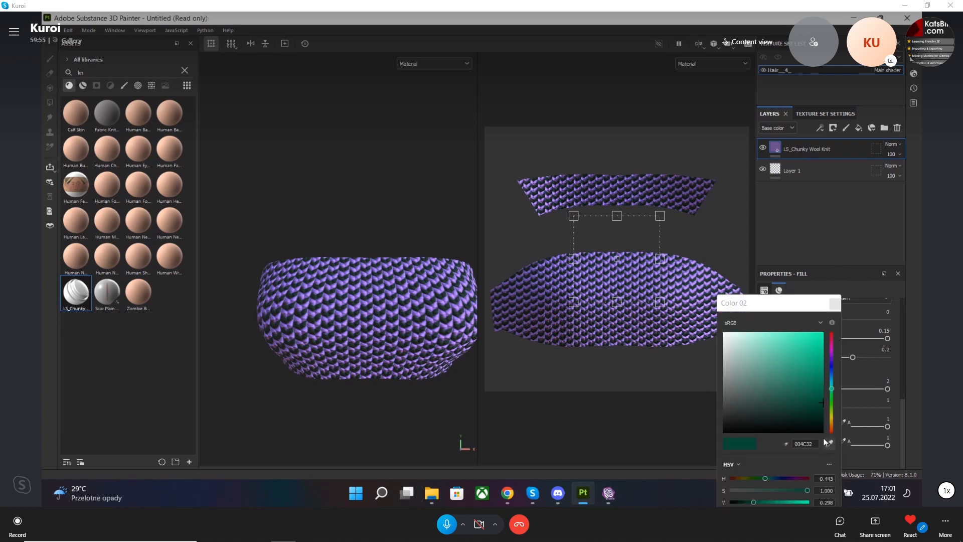
left_click(835, 304)
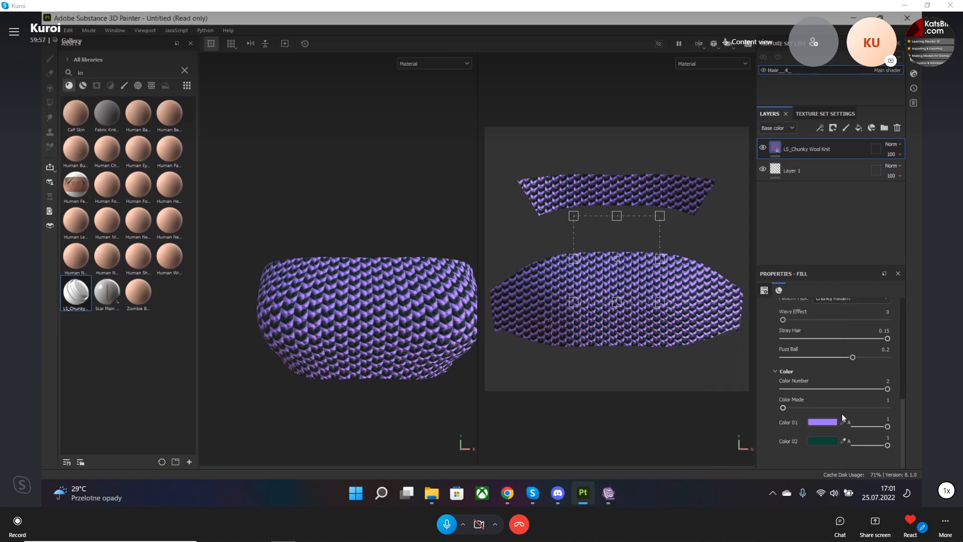
left_click(843, 422)
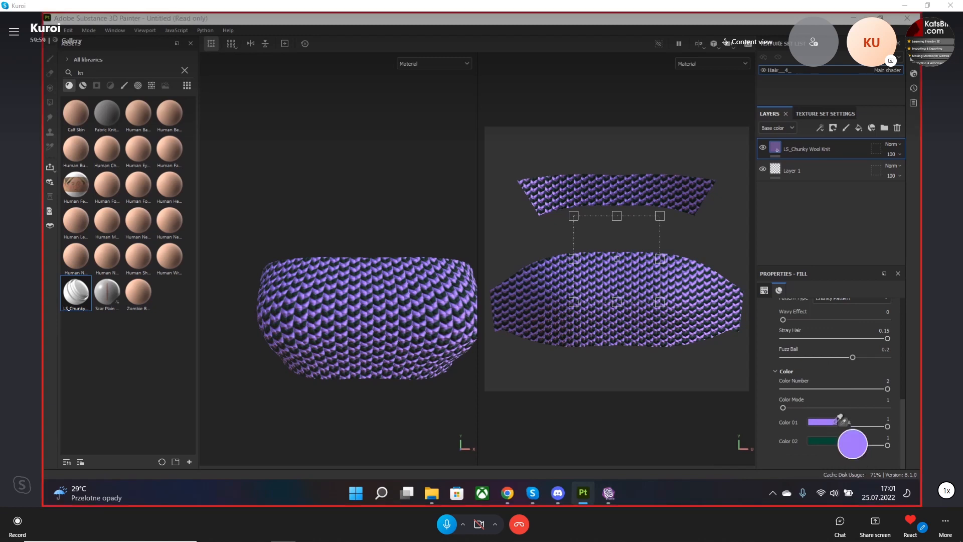
left_click(845, 447)
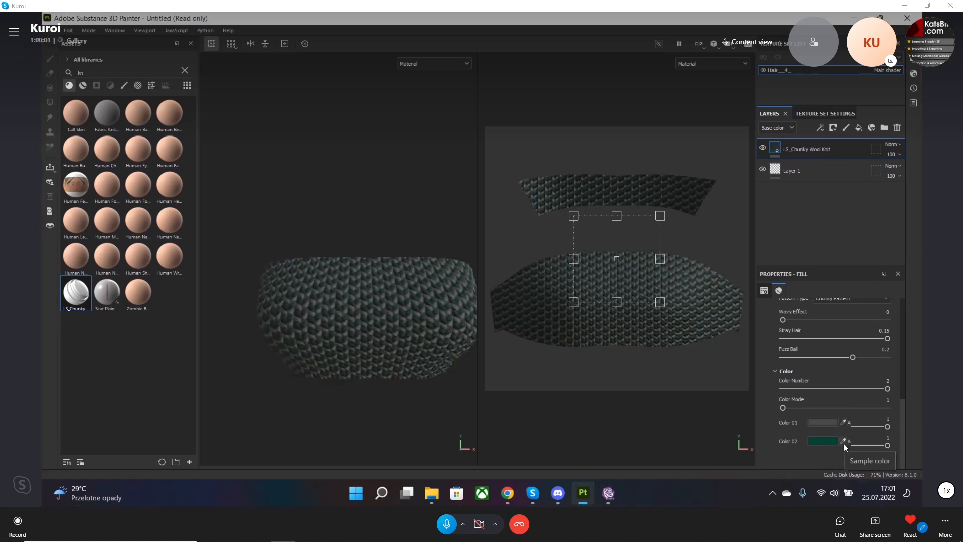
key("ctrl+z")
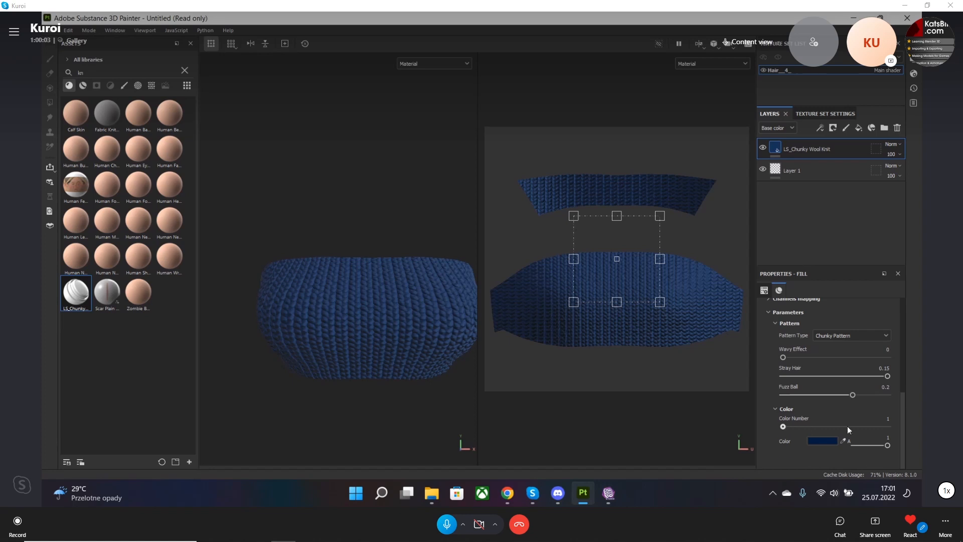
Set the knit's Color Number back to 2 and change Color 01 to purple, hex 9649C4.
left_click(846, 427)
scroll(847, 426, "down", 1)
left_click(823, 424)
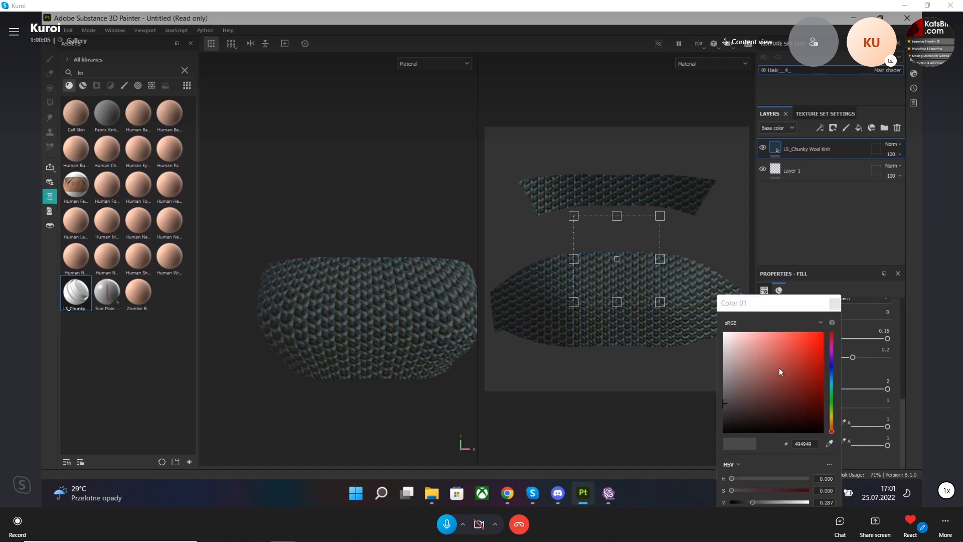
left_click_drag(831, 362, 786, 355)
left_click(822, 343)
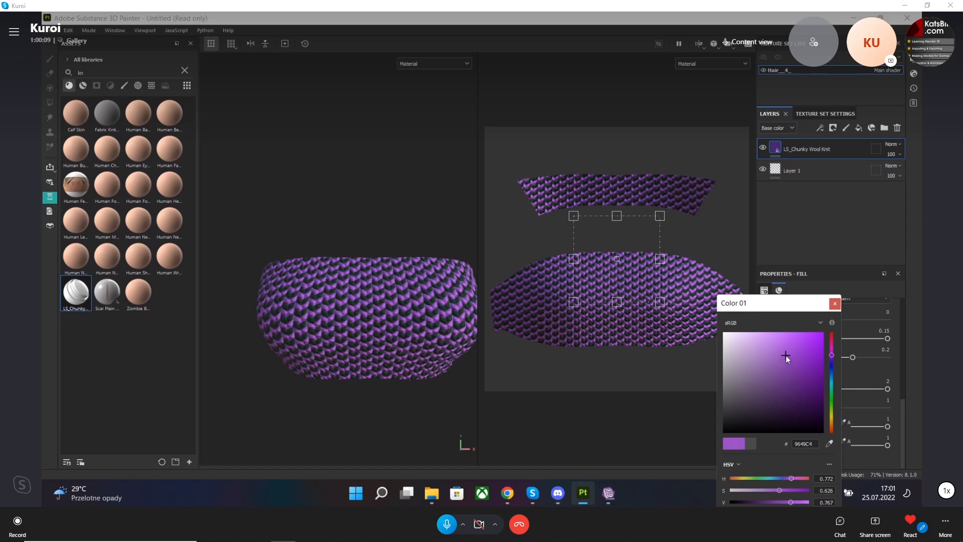
left_click(833, 304)
Sample Color 01 into the knit's Color 02 and darken it to deep purple, hex 7017A5.
left_click(843, 441)
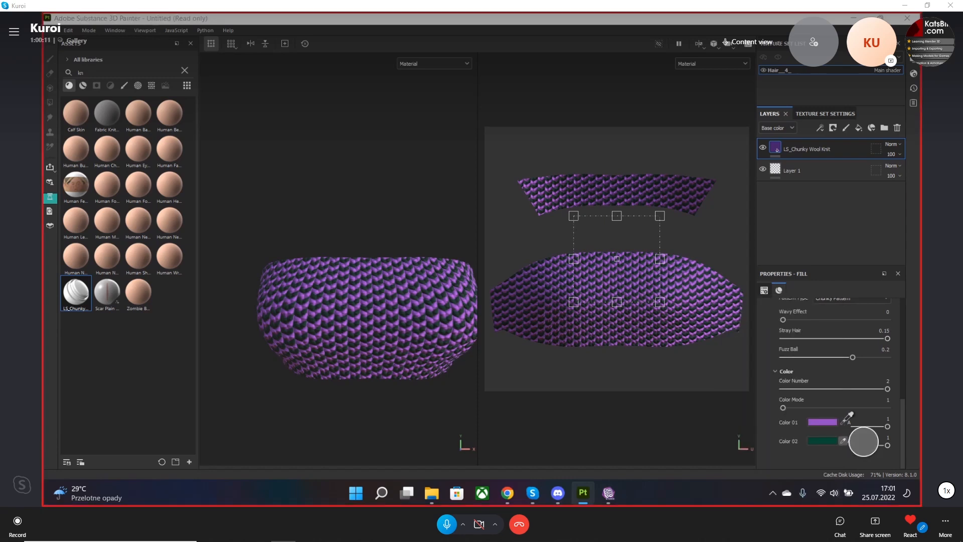
left_click(829, 422)
left_click(820, 441)
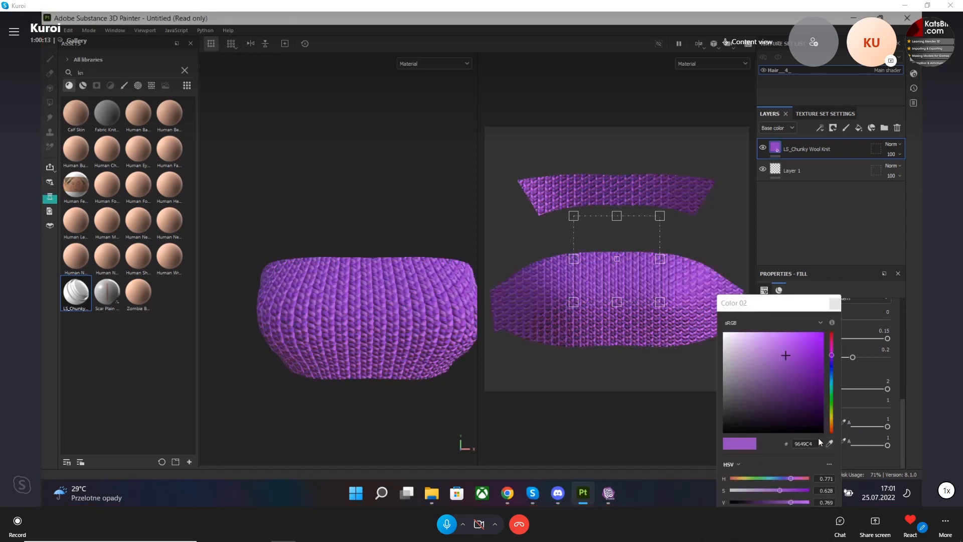
left_click_drag(780, 350, 809, 367)
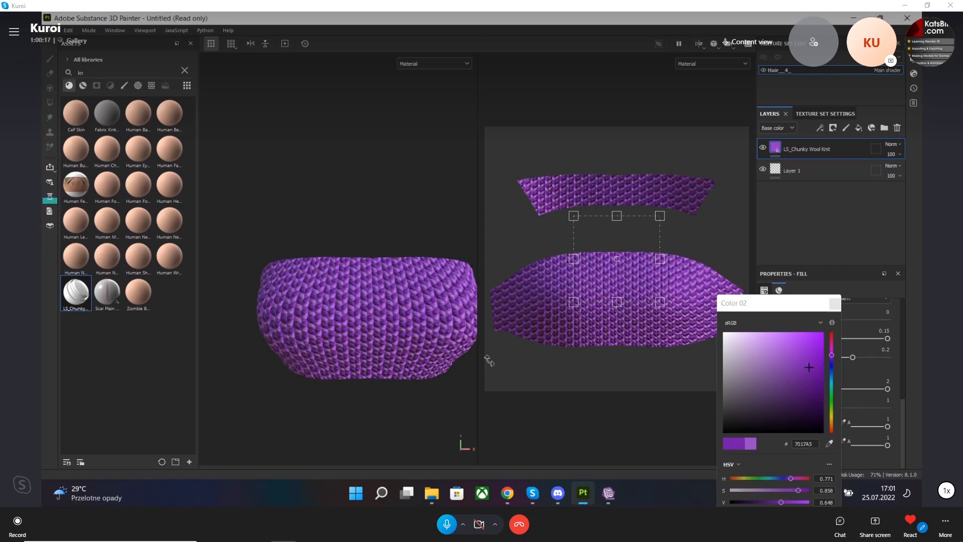
left_click(834, 303)
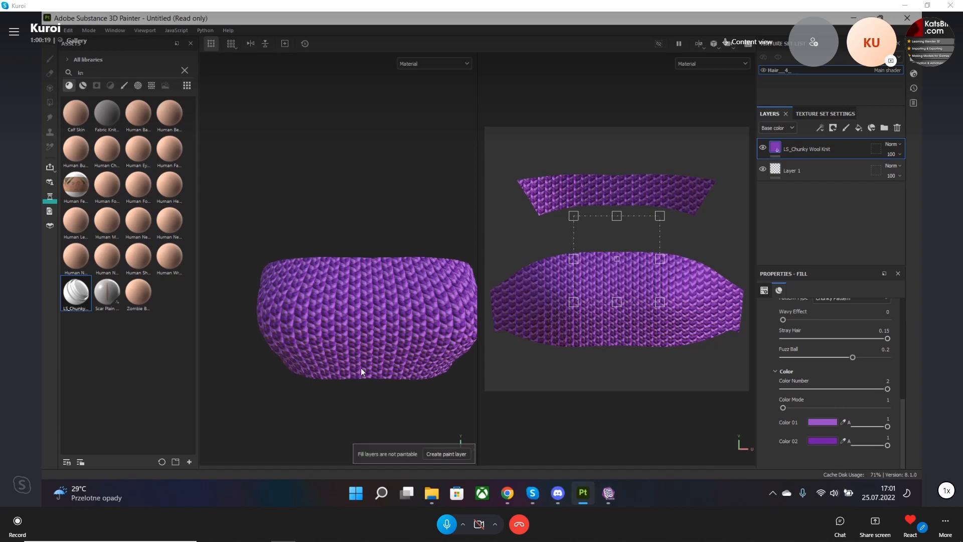
Examine the two-tone purple knit on the bandeau up close, from a distance and from the side.
scroll(364, 356, "down", 4)
scroll(373, 356, "up", 6)
scroll(377, 360, "up", 4)
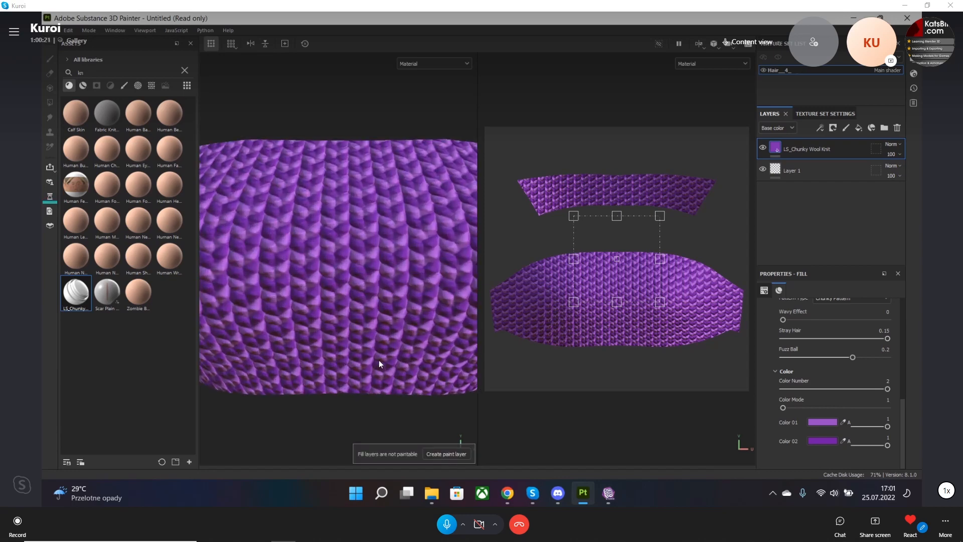
scroll(820, 375, "up", 3)
scroll(819, 375, "up", 5)
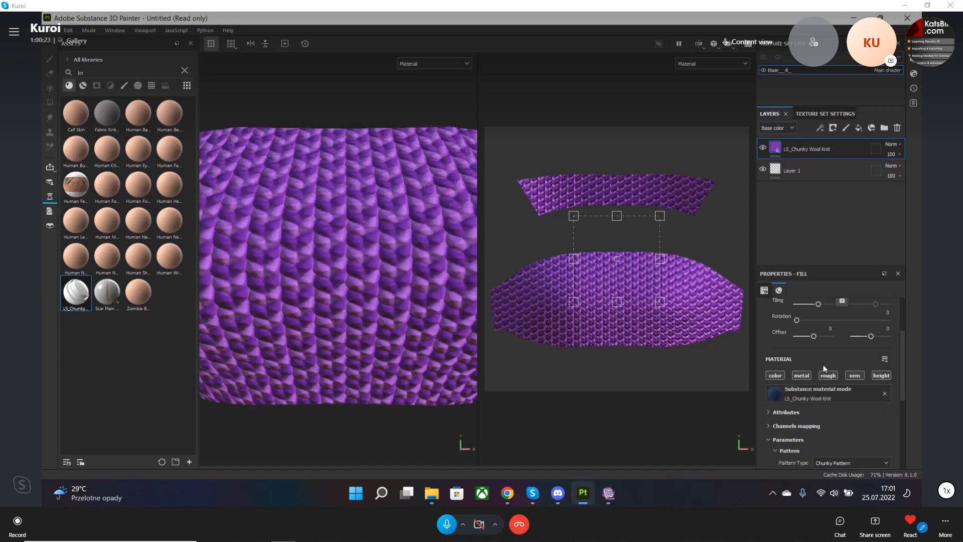
left_click_drag(814, 360, 818, 360)
scroll(311, 335, "down", 7)
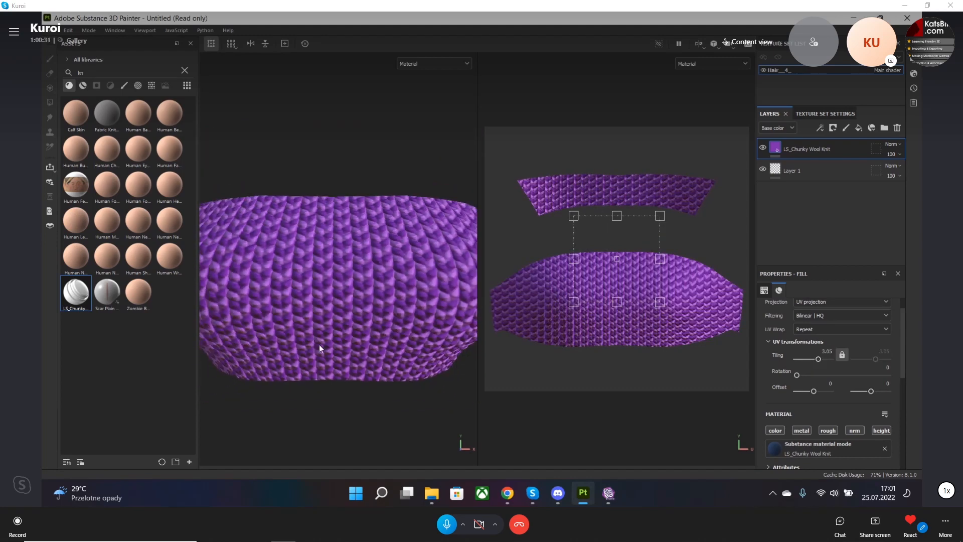
left_click(329, 351)
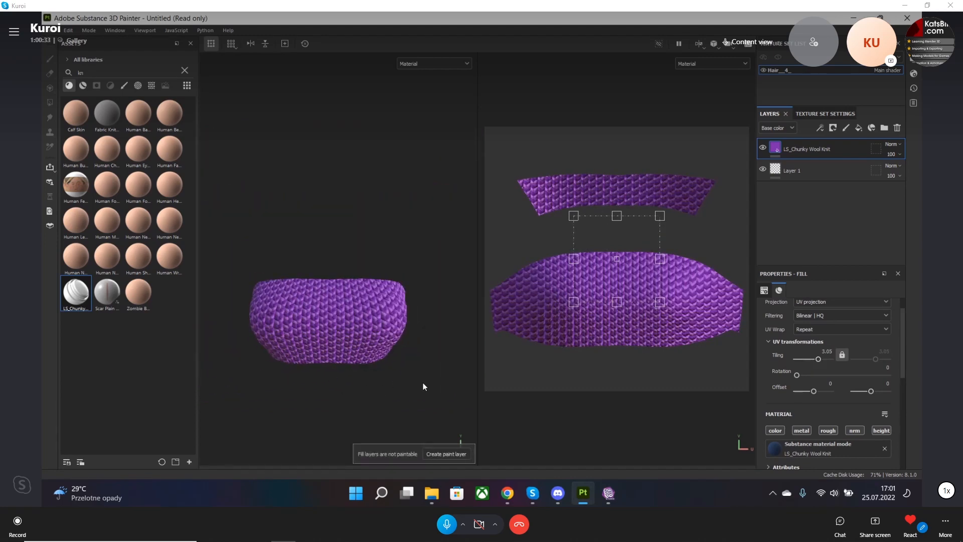
middle_click_drag(423, 383, 400, 376, "alt")
right_click_drag(428, 375, 411, 372, "alt")
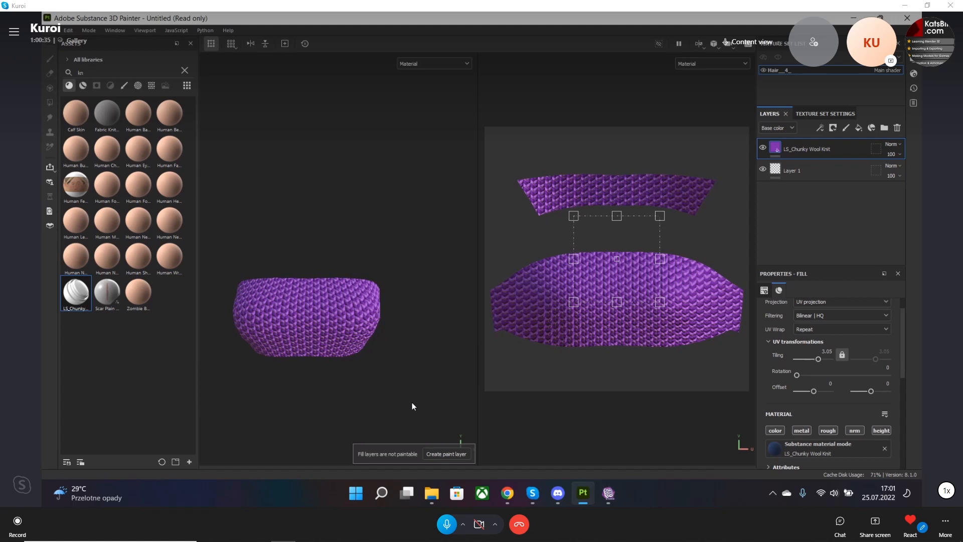
scroll(375, 356, "up", 2)
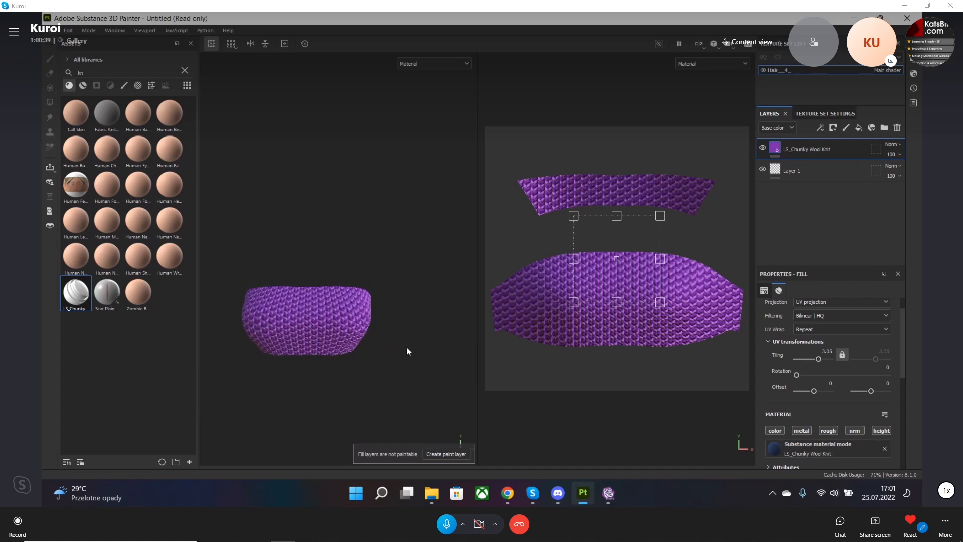
scroll(407, 347, "up", 3)
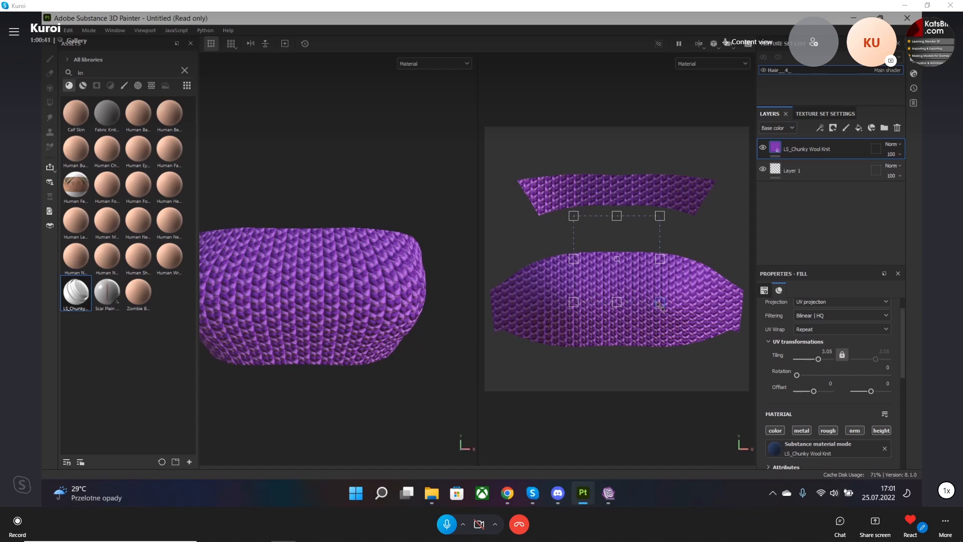
left_click_drag(440, 327, 435, 351, "alt")
mouse_move(386, 344)
left_mouse_down("alt")
mouse_move(410, 381)
mouse_move(511, 363)
mouse_move(555, 339)
mouse_move(369, 352)
mouse_move(387, 358)
left_mouse_up("alt")
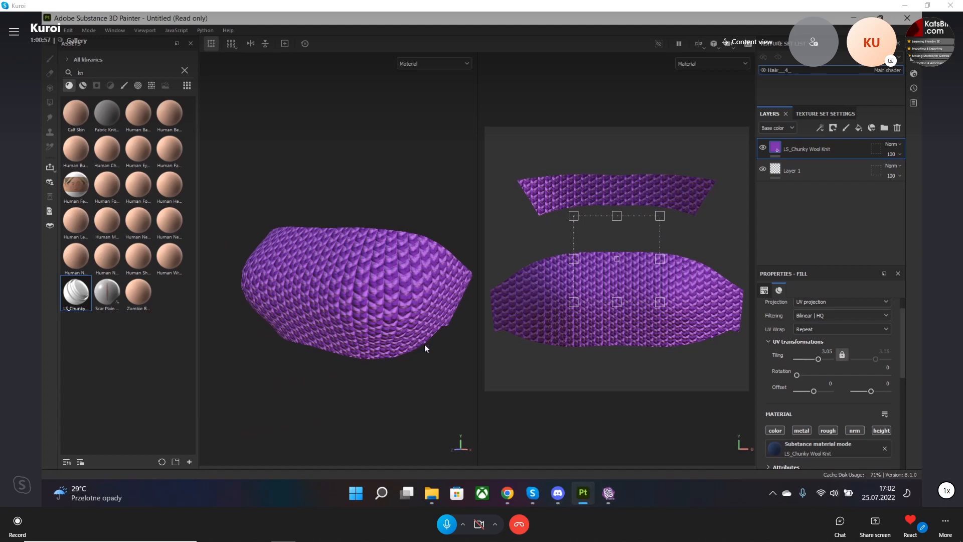
Set the UV tiling of the wool knit fill to 2.26 and check the stitch size on the bandeau.
scroll(396, 324, "up", 4)
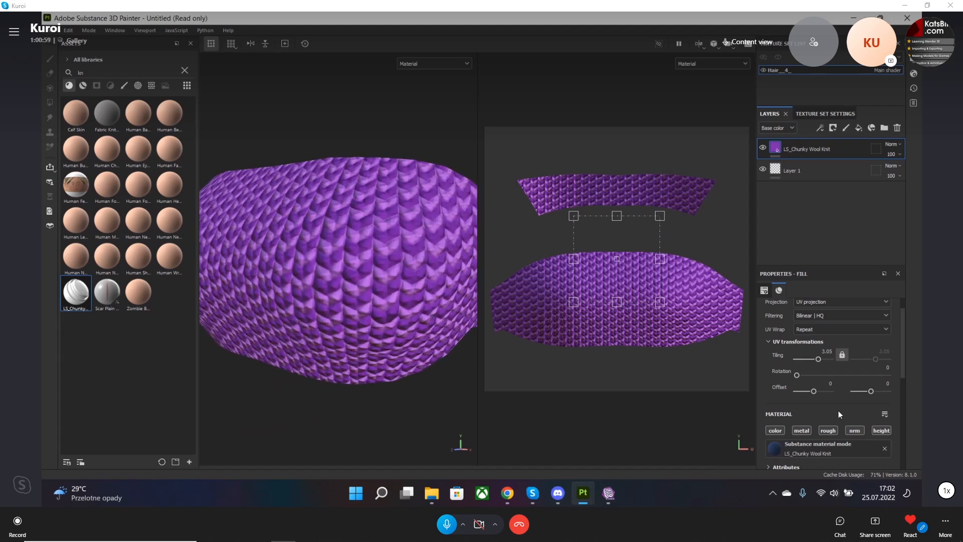
left_click_drag(819, 363, 818, 363)
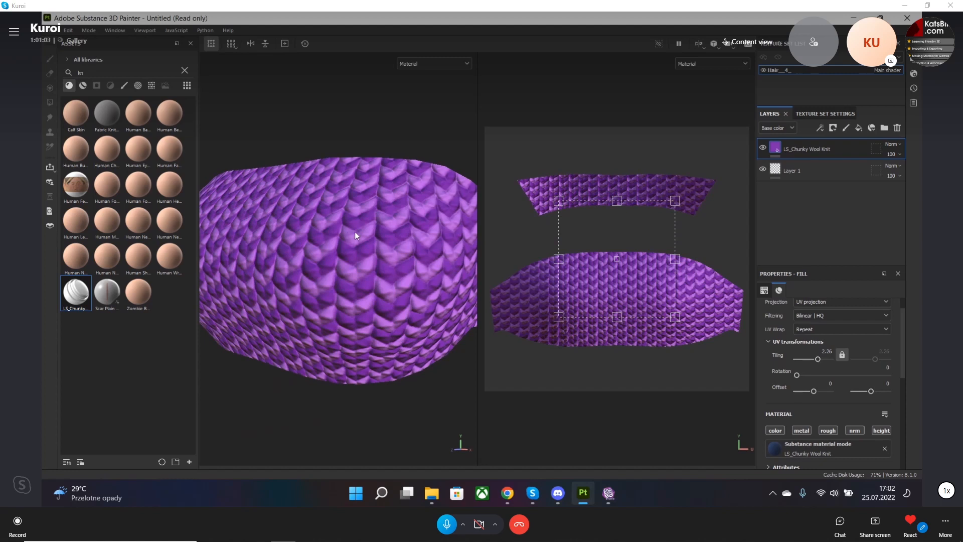
scroll(356, 235, "down", 4)
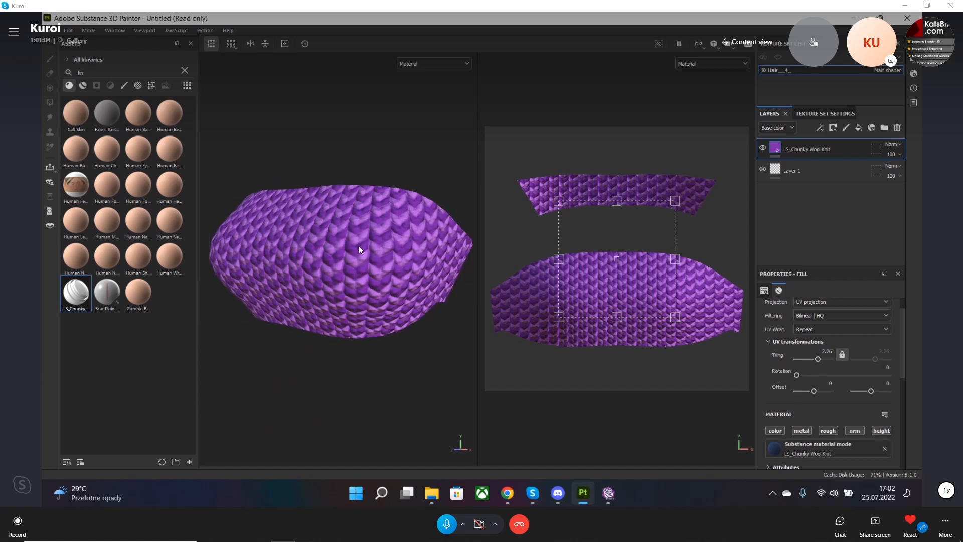
left_click(402, 332)
mouse_move(413, 337)
left_mouse_down("alt")
mouse_move(549, 325)
mouse_move(382, 318)
mouse_move(387, 326)
mouse_move(401, 326)
mouse_move(396, 315)
left_mouse_up("alt")
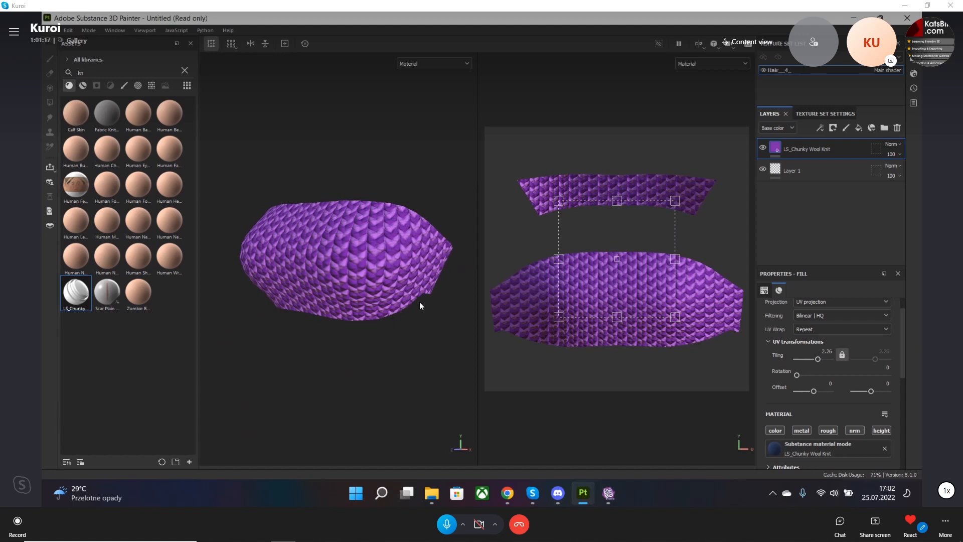
middle_click_drag(419, 305, 413, 354, "alt")
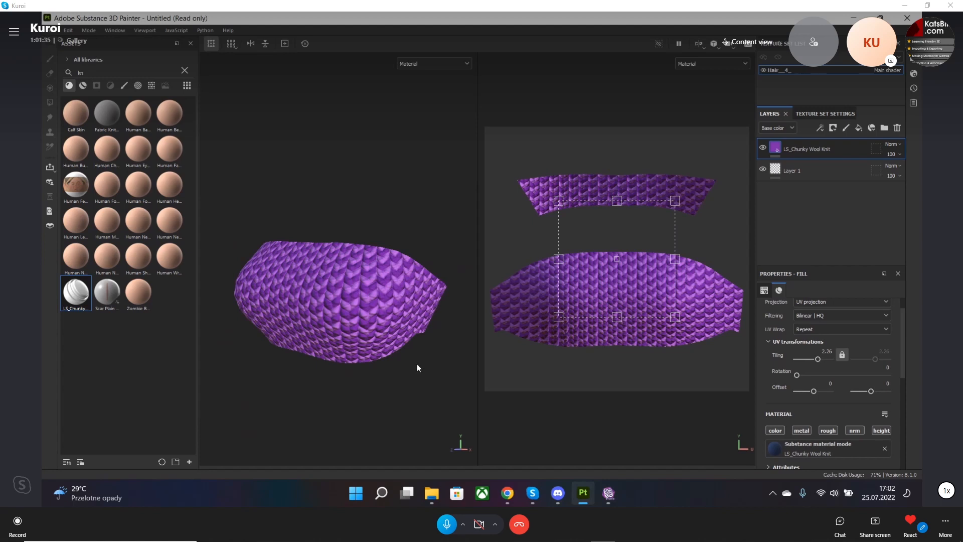
Examine the retiled knit on the bandeau's side and review the fill's pattern and UV settings.
scroll(417, 335, "down", 3)
scroll(356, 321, "up", 6)
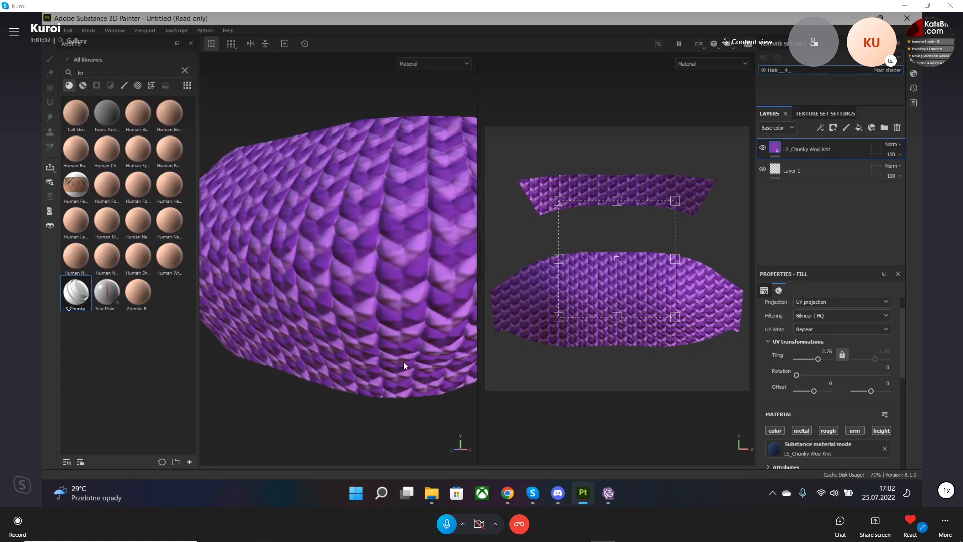
scroll(403, 364, "down", 3)
left_click(461, 385)
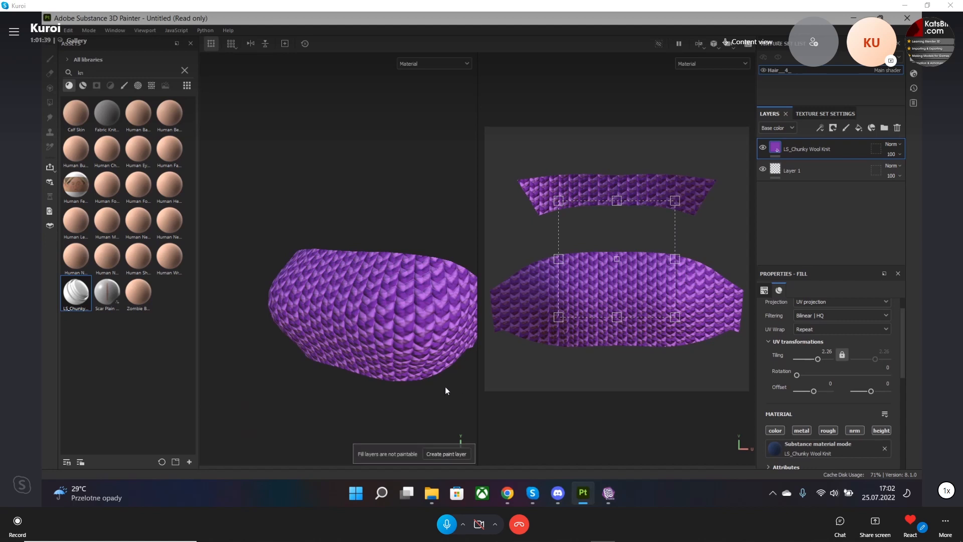
middle_click_drag(453, 390, 378, 393, "alt")
left_click_drag(379, 393, 380, 369, "alt")
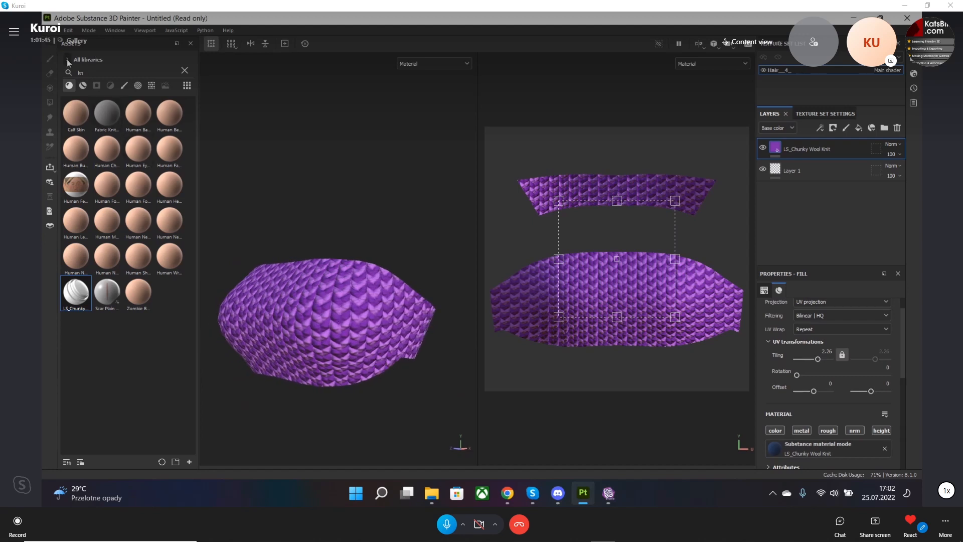
scroll(820, 365, "down", 8)
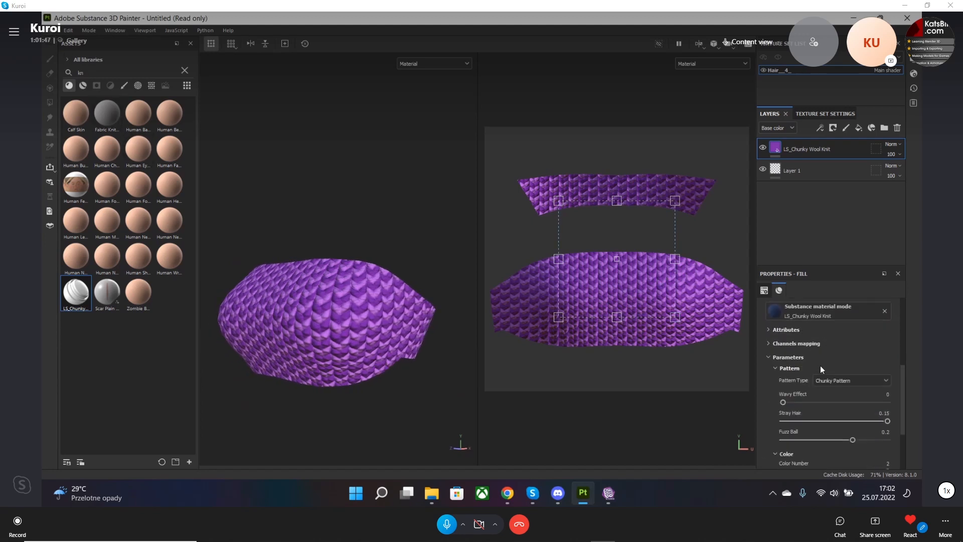
scroll(809, 382, "up", 9)
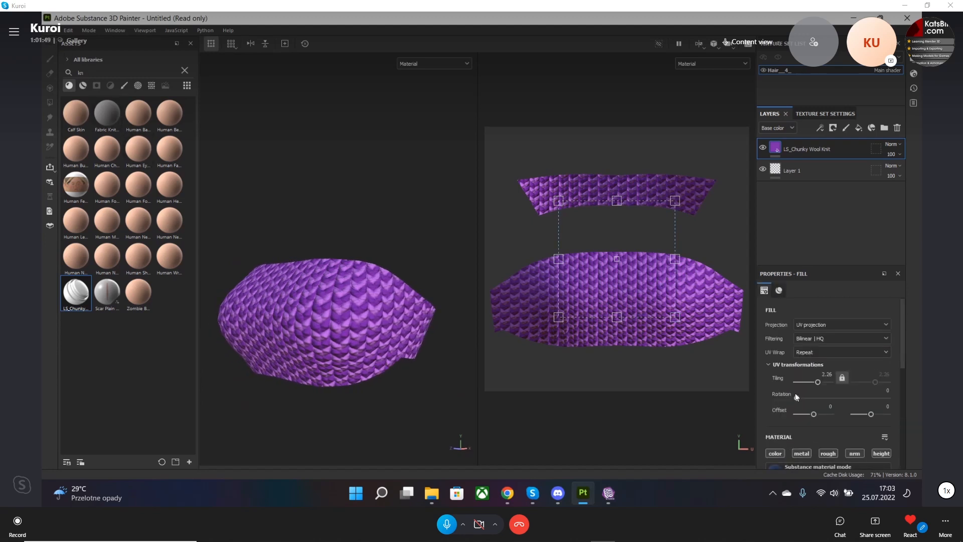
Export the Hair__4_ texture set as 8-bit PNG at size 512 with the Document channels + Normal + AO (No Alpha) template.
left_click(49, 31)
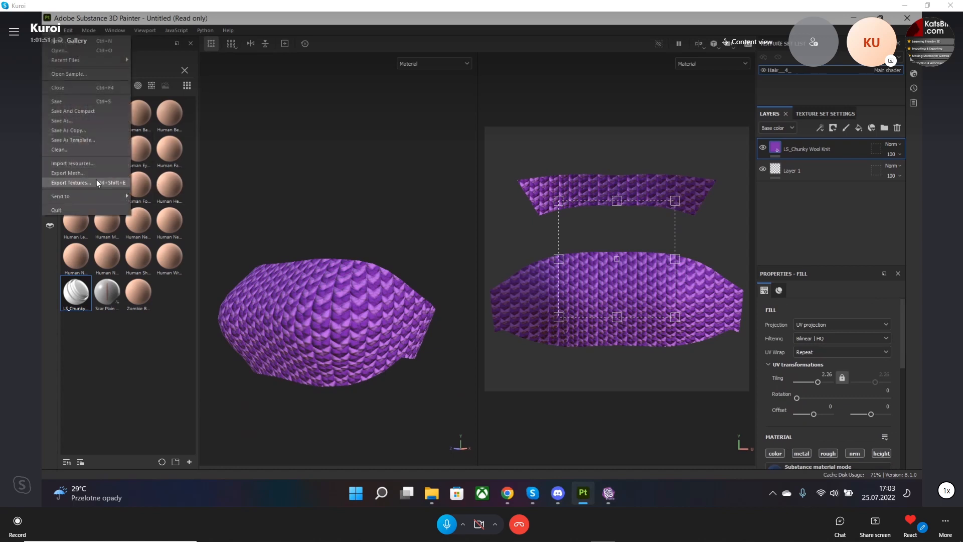
left_click(71, 182)
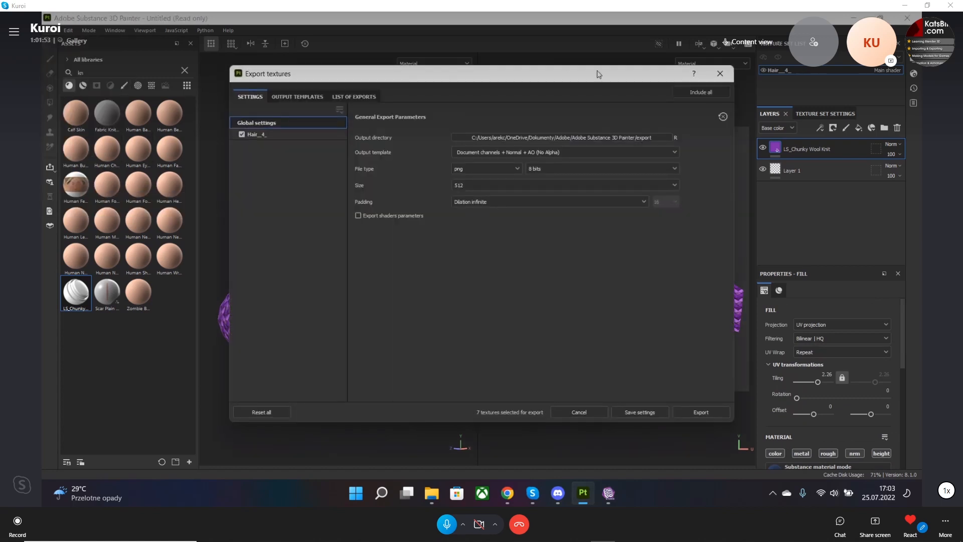
left_click(410, 50)
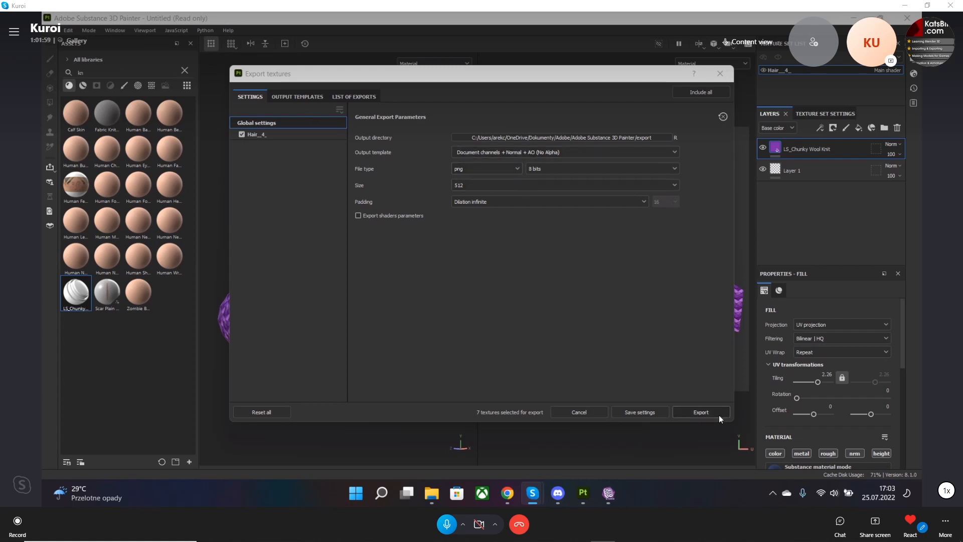
mouse_move(456, 69)
left_mouse_down()
mouse_move(769, 123)
mouse_move(491, 70)
mouse_move(462, 52)
left_mouse_up()
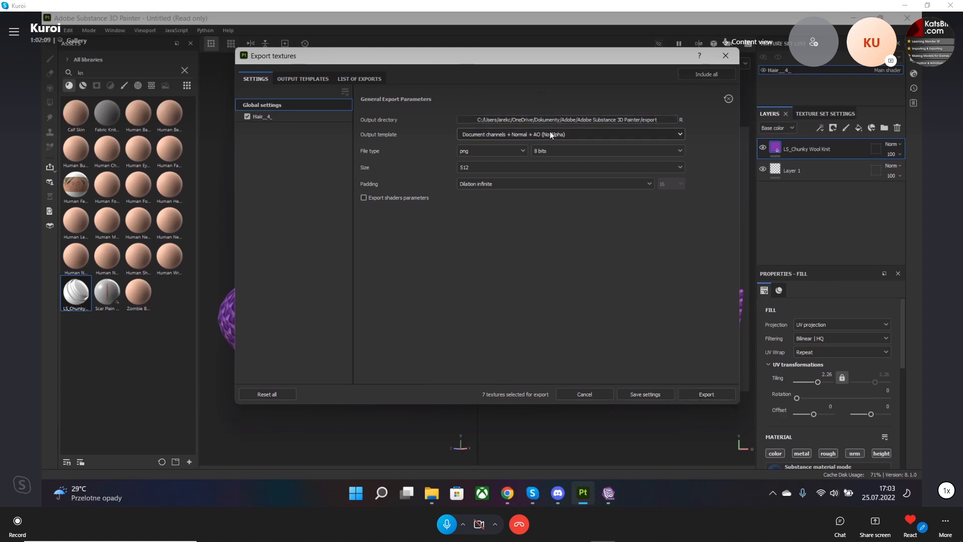
mouse_move(449, 60)
left_mouse_down()
mouse_move(617, 80)
mouse_move(446, 64)
left_mouse_up()
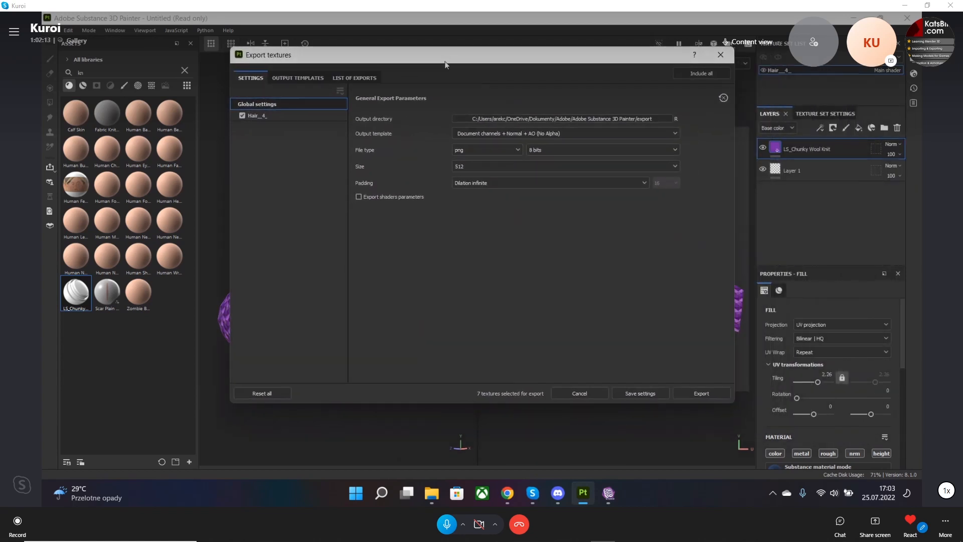
left_click(695, 396)
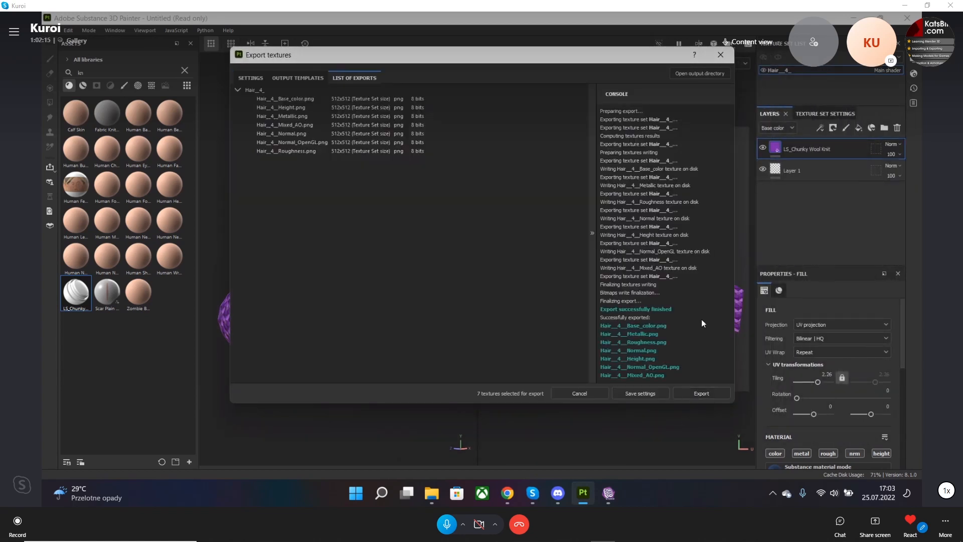
Open the export output folder and view the Hair__4__Base_color texture.
left_click(700, 75)
left_click(223, 206)
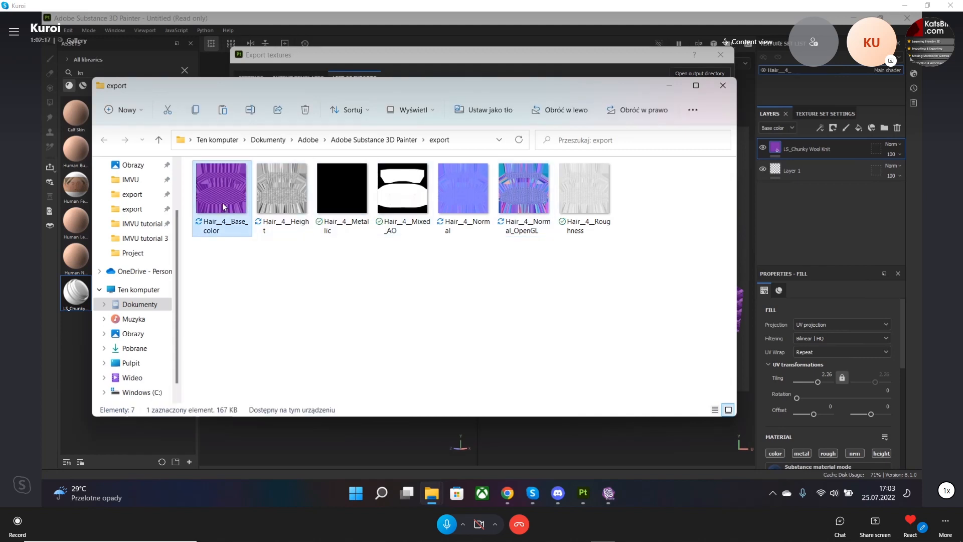
double_click(223, 206)
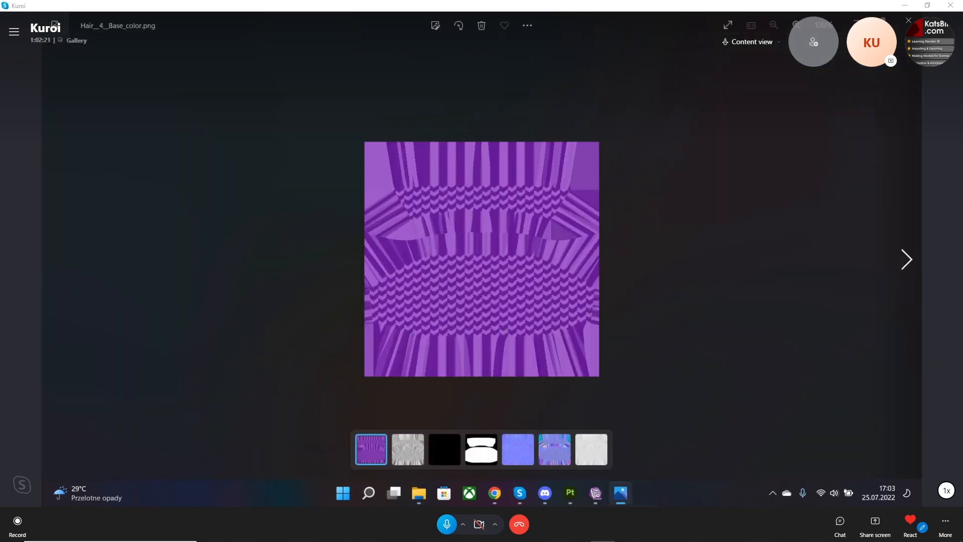
left_click(908, 20)
Compare the exported Hair__4__Normal_OpenGL and Hair__4__Normal maps side by side.
double_click(528, 184)
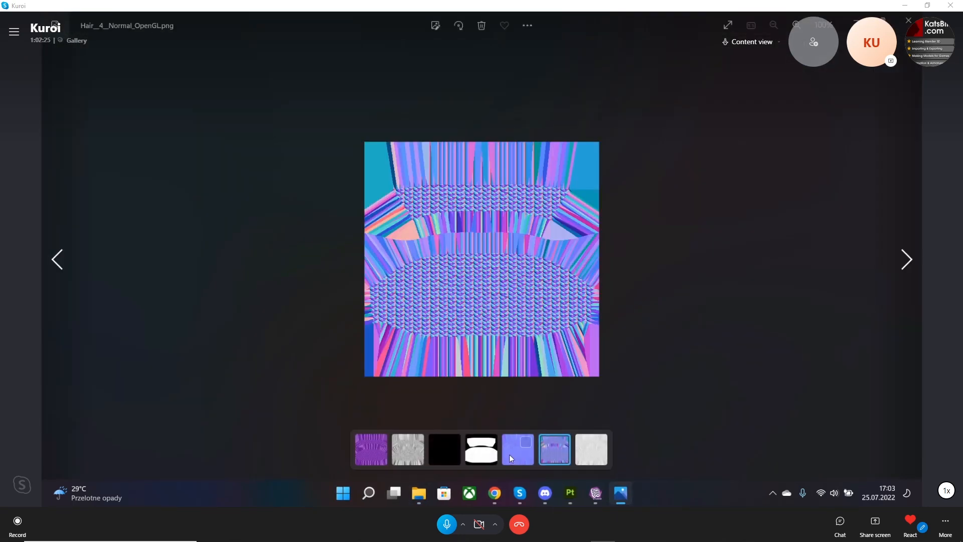
left_click(525, 440)
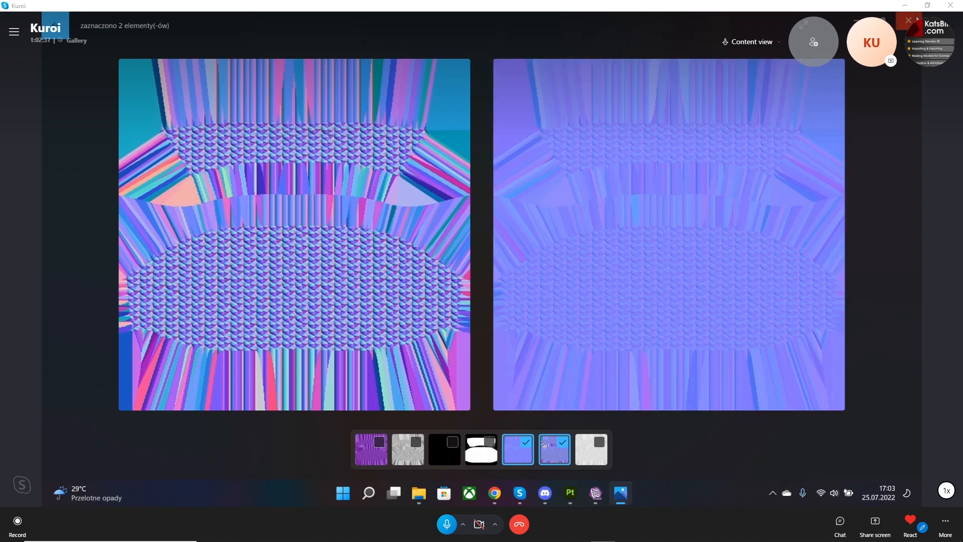
left_click(468, 71)
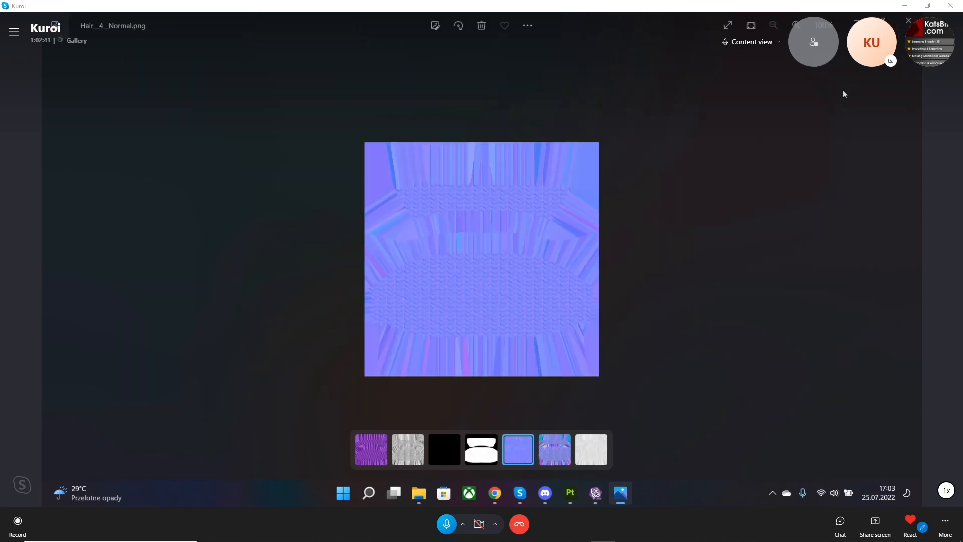
left_click(908, 21)
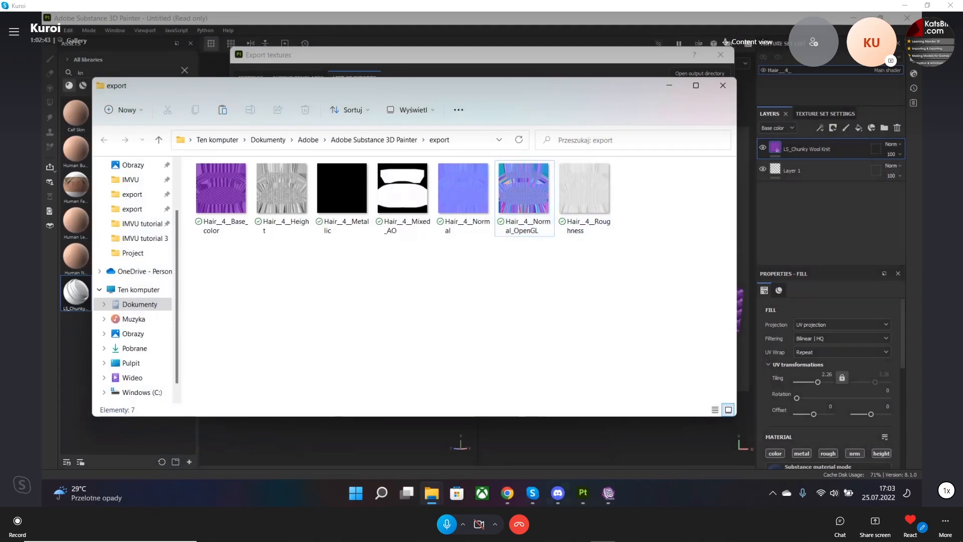
Switch to IMVU Studio and start importing a new image for the bandeau material's diffuse texture.
left_click(601, 496)
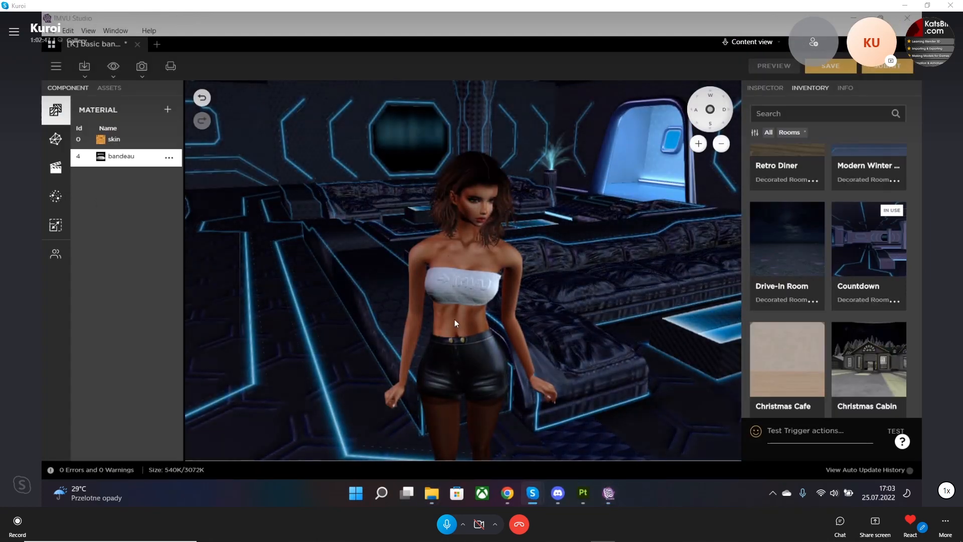
scroll(454, 319, "up", 5)
left_click(772, 89)
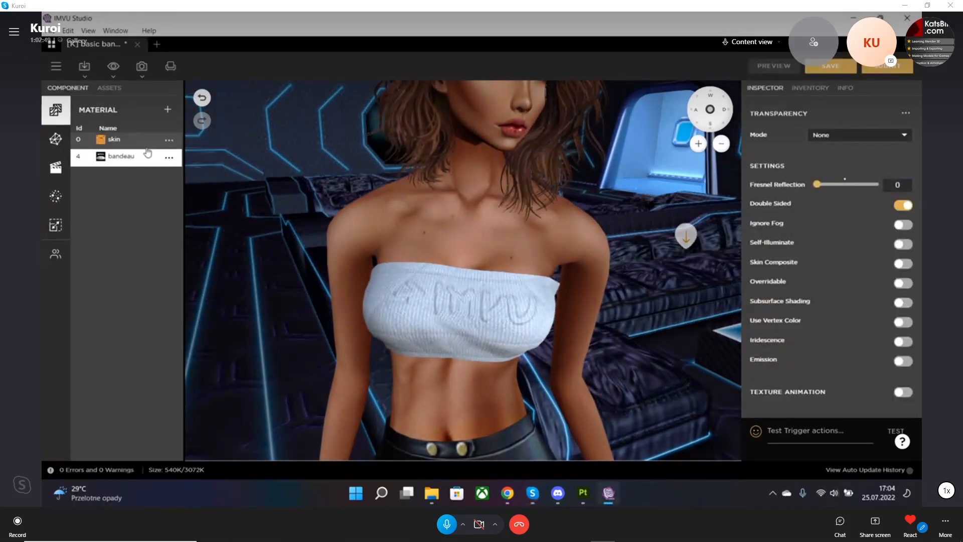
left_click(817, 90)
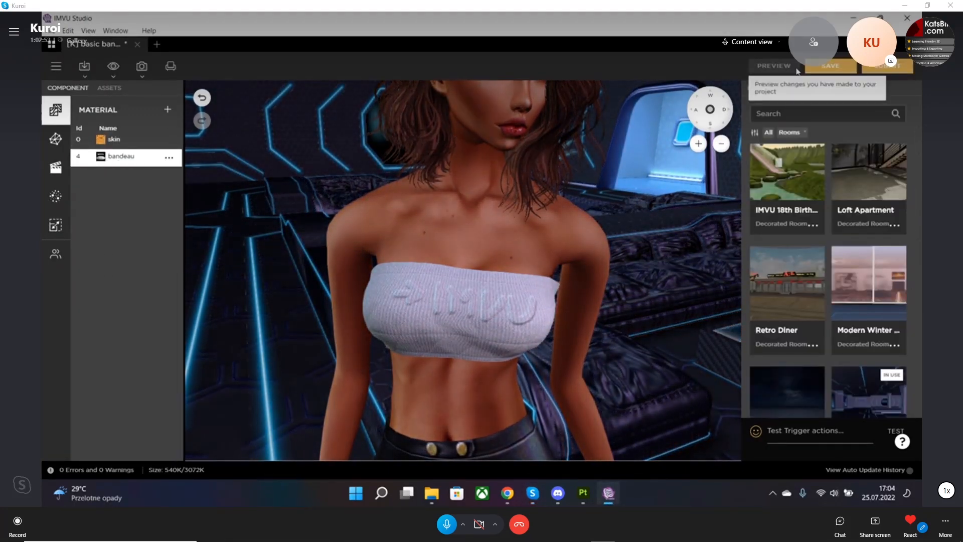
left_click(768, 89)
scroll(803, 241, "up", 5)
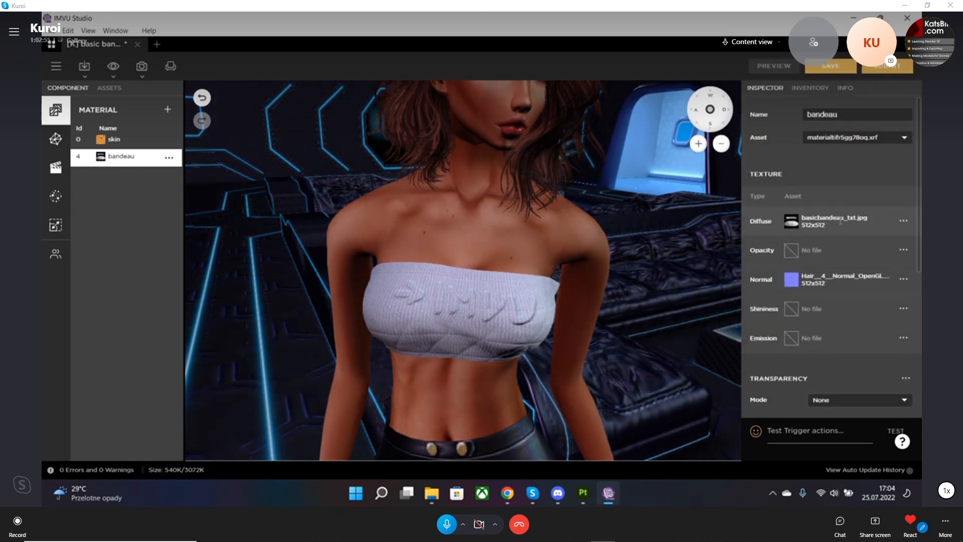
left_click(788, 224)
left_click(663, 269)
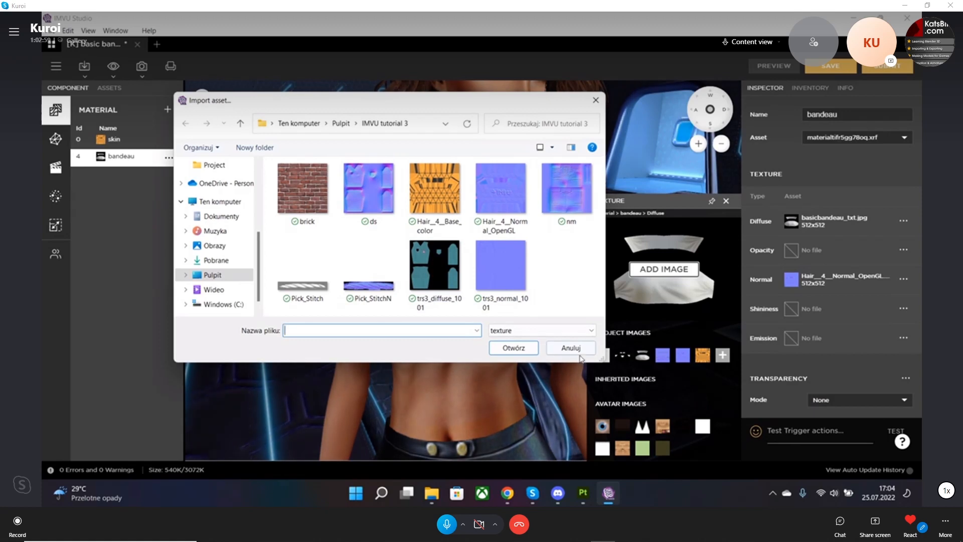
Copy the path of the Substance 3D Painter export folder from File Explorer and return to the asset import.
left_click(431, 493)
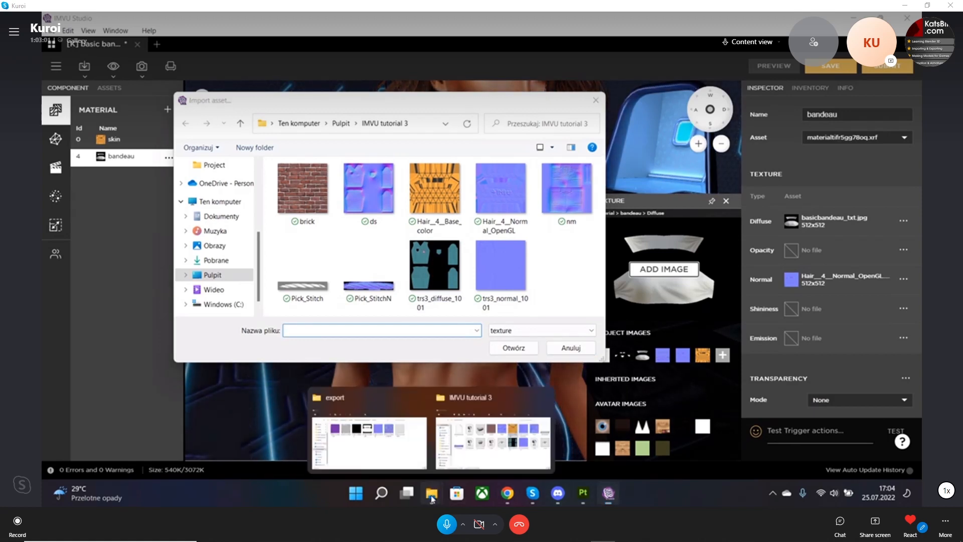
left_click(482, 452)
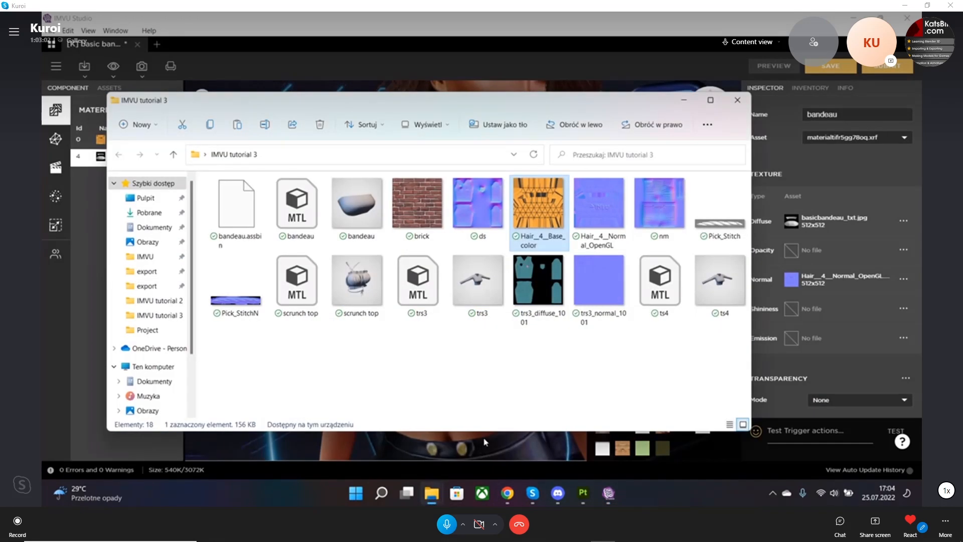
left_click(493, 371)
left_click(286, 150)
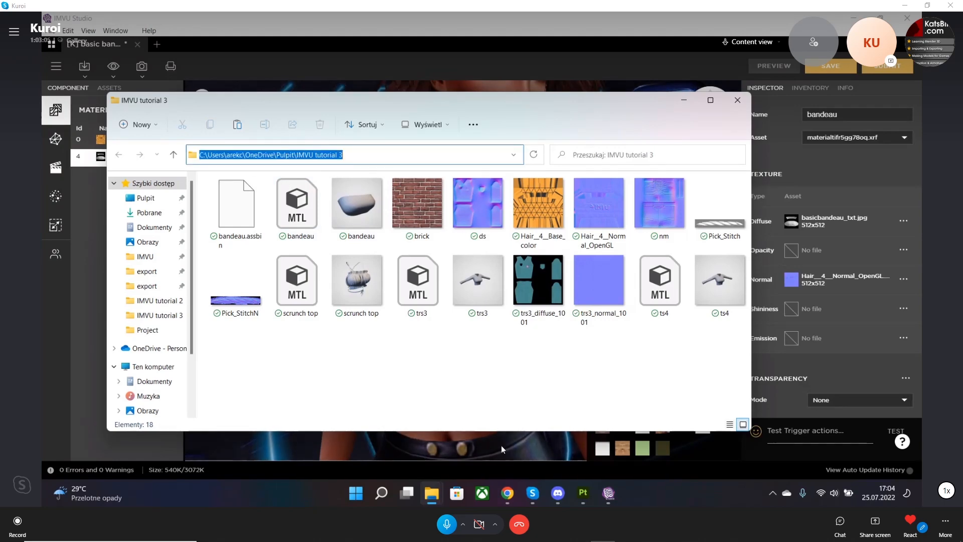
mouse_move(431, 493)
left_click(363, 434)
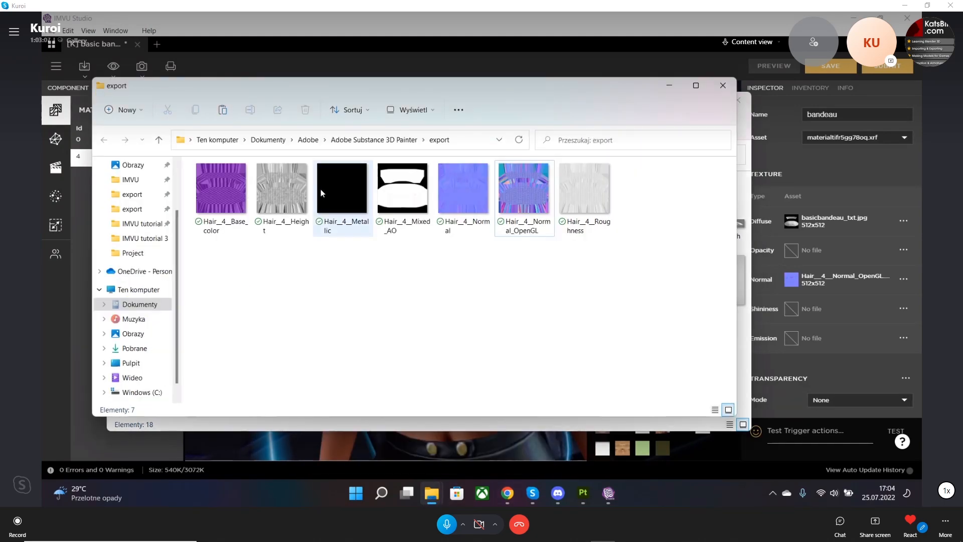
left_click(462, 141)
left_click(668, 86)
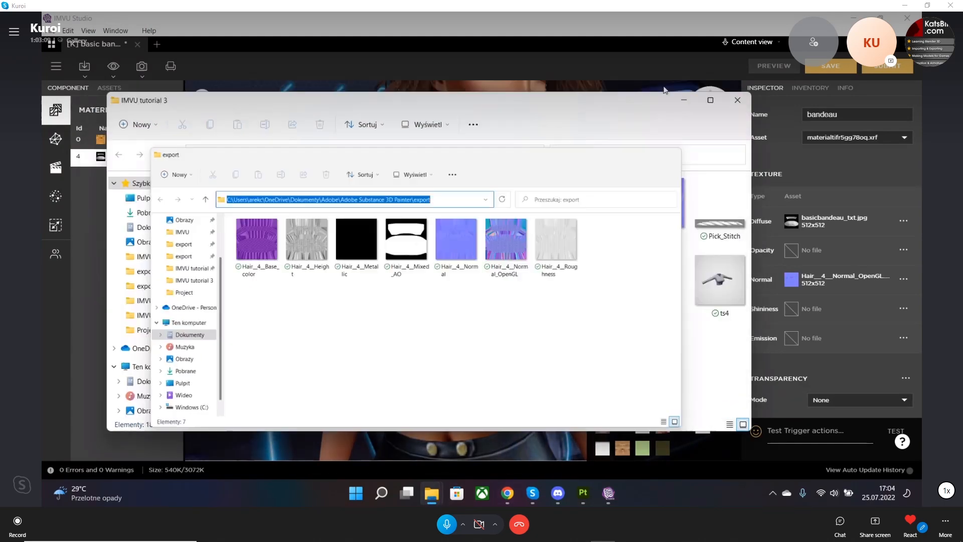
left_click(620, 30)
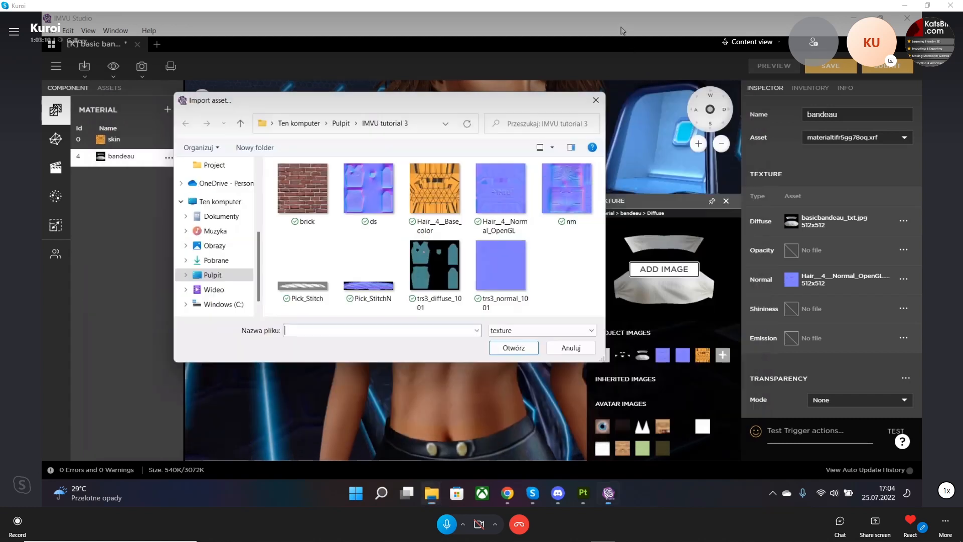
Import Hair__4__Base_color.png from the Substance 3D Painter export folder as the bandeau's diffuse texture, replacing the existing project file.
left_click(406, 125)
type("Dokumenty\\Adobe\\Adobe Substance 3D Painter\\export")
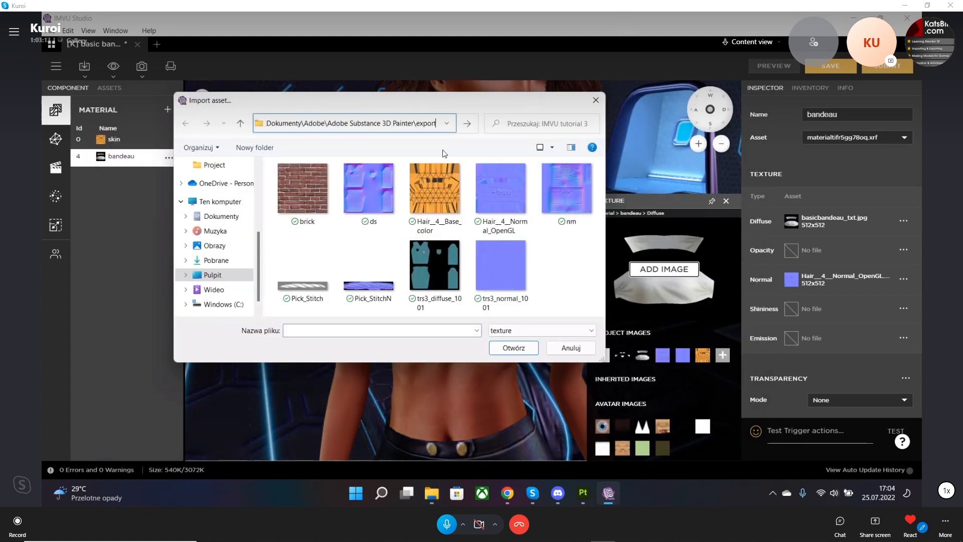
key("Return")
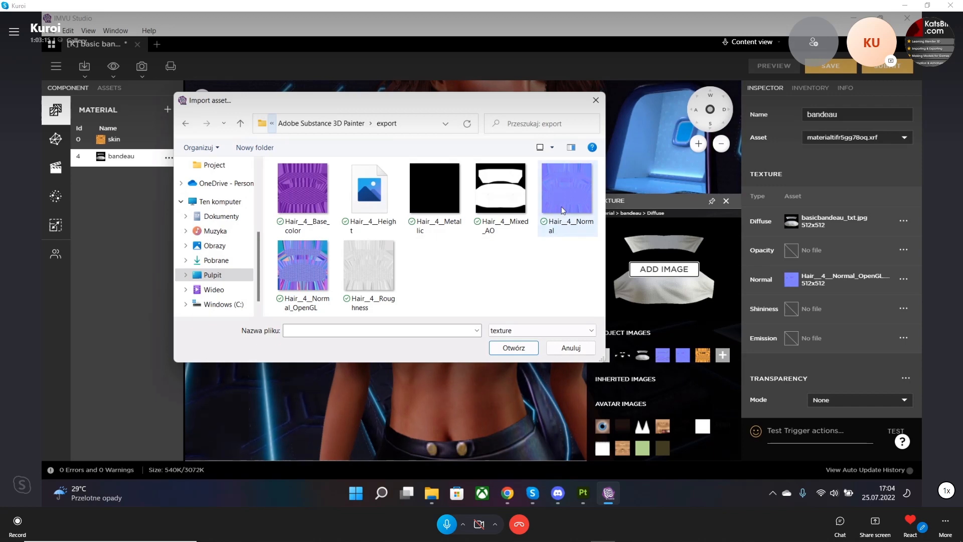
double_click(315, 200)
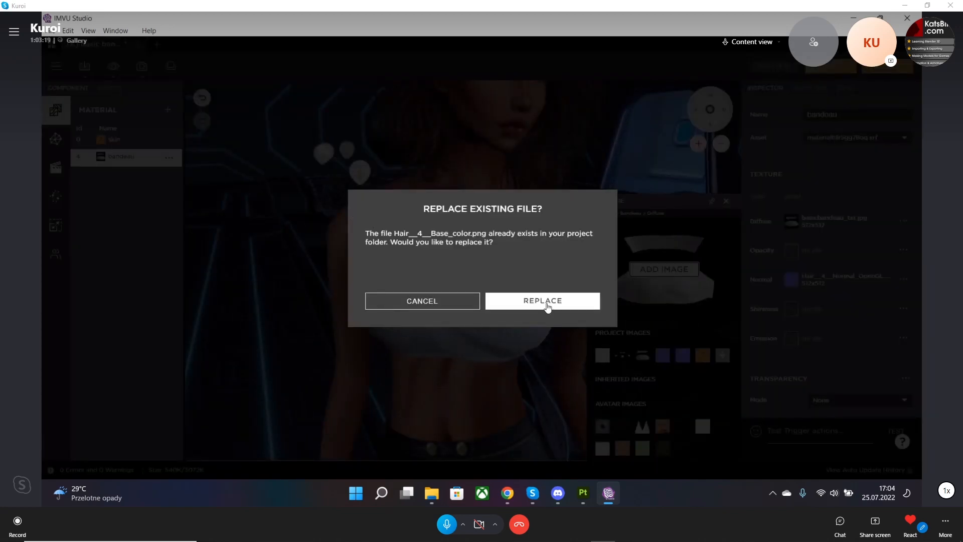
left_click(547, 303)
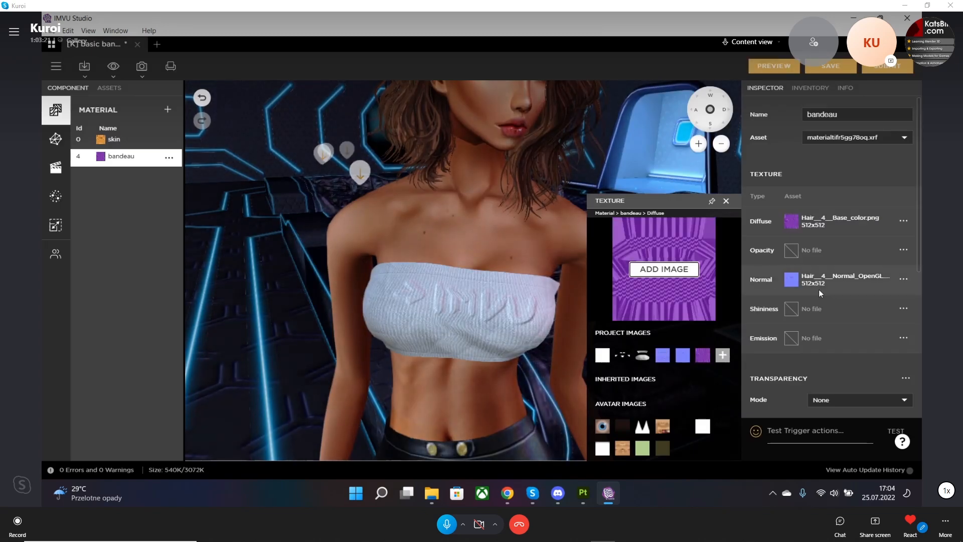
Import Hair__4__Normal.png as the bandeau's normal texture and inspect the purple knit on the avatar.
left_click(792, 283)
left_click(672, 272)
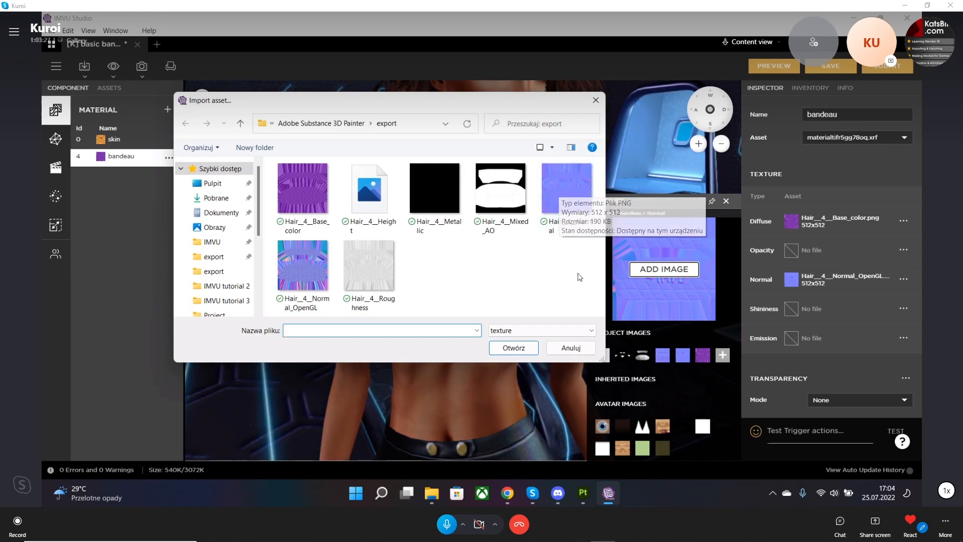
double_click(571, 185)
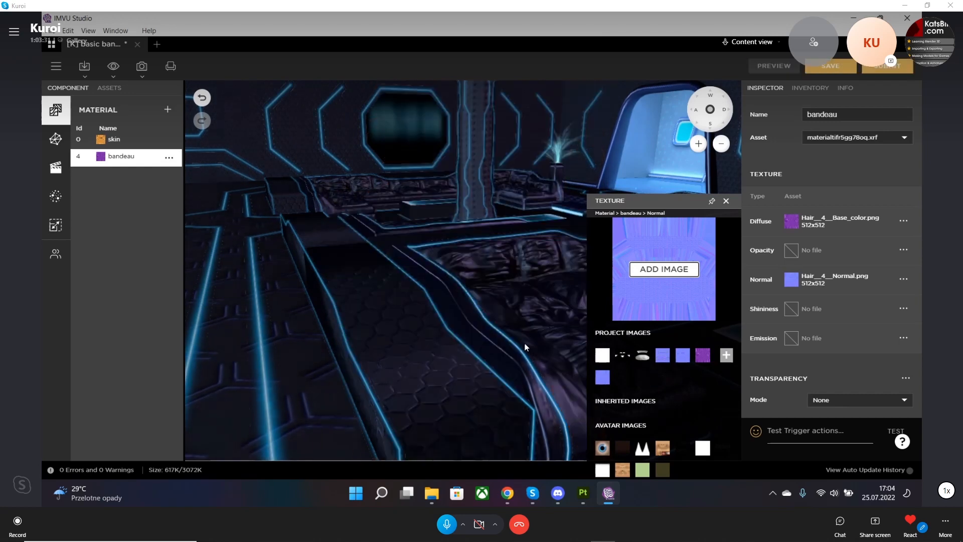
scroll(522, 347, "down", 10)
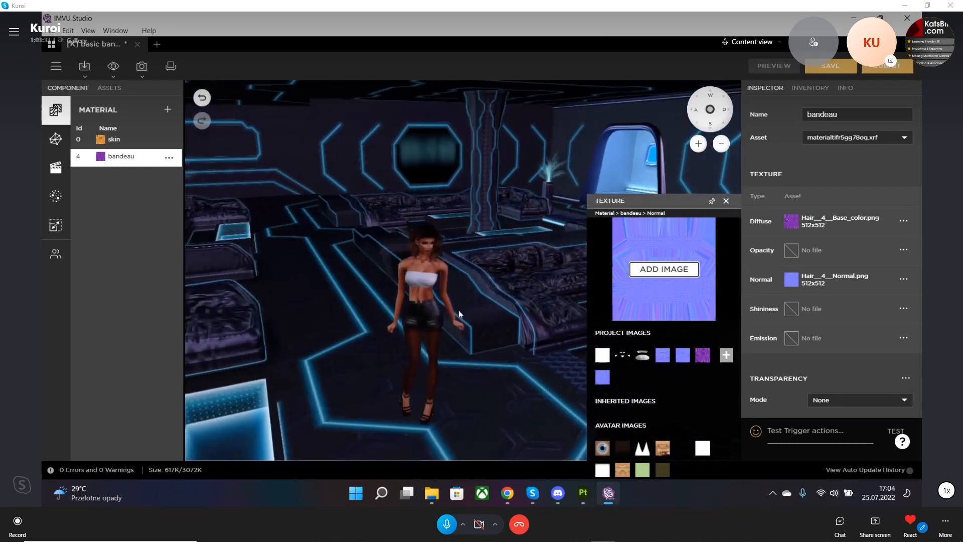
scroll(444, 307, "up", 10)
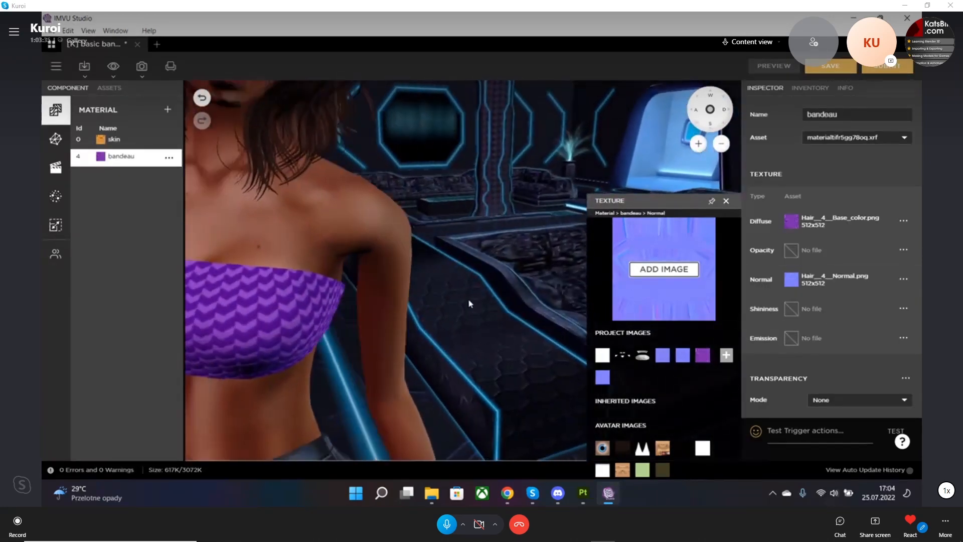
left_click_drag(531, 323, 371, 236)
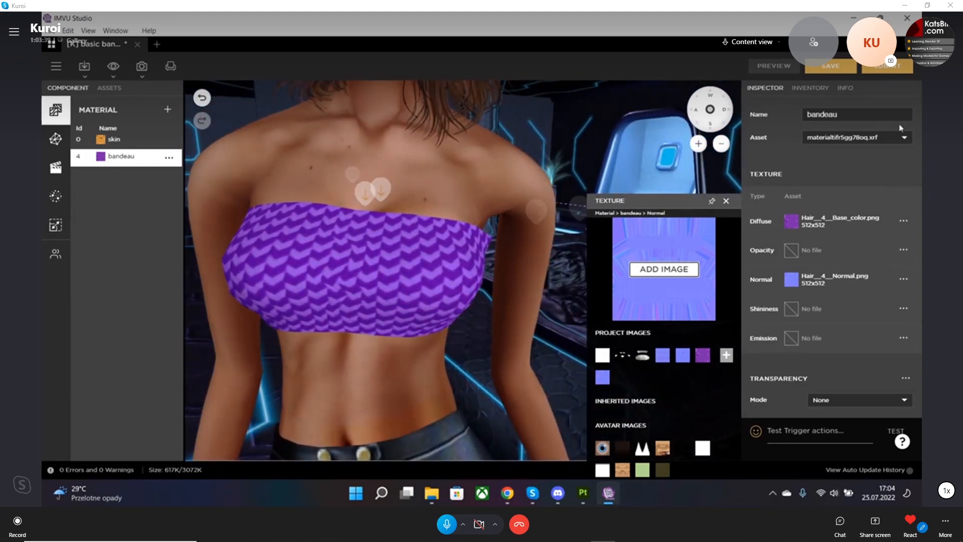
Filter the inventory to the Avatars category.
left_click(810, 88)
left_click(846, 89)
left_click(810, 89)
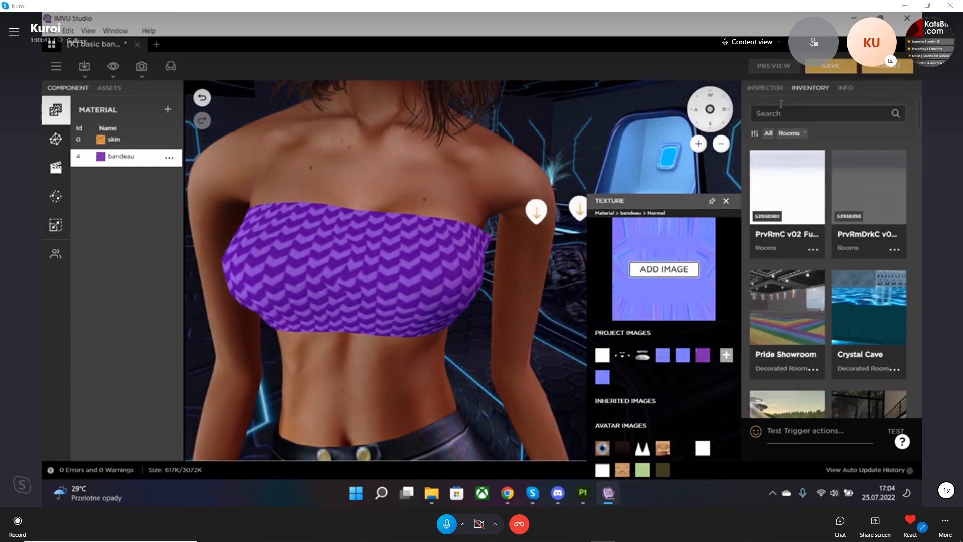
left_click(766, 88)
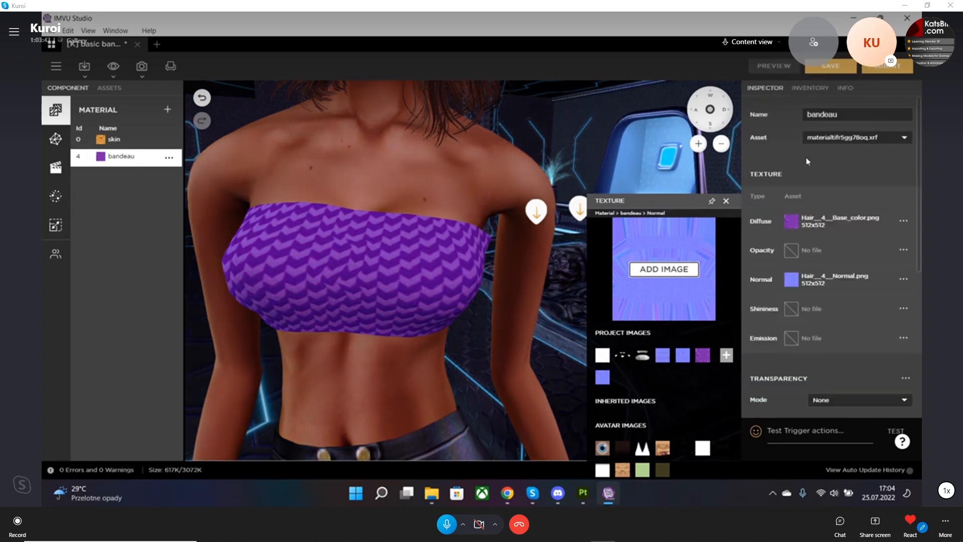
left_click(810, 88)
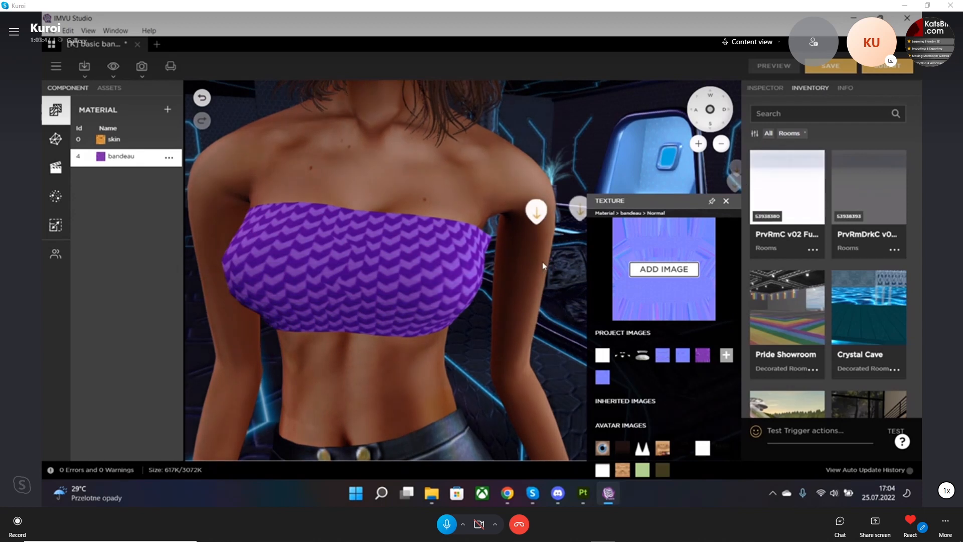
left_click(754, 133)
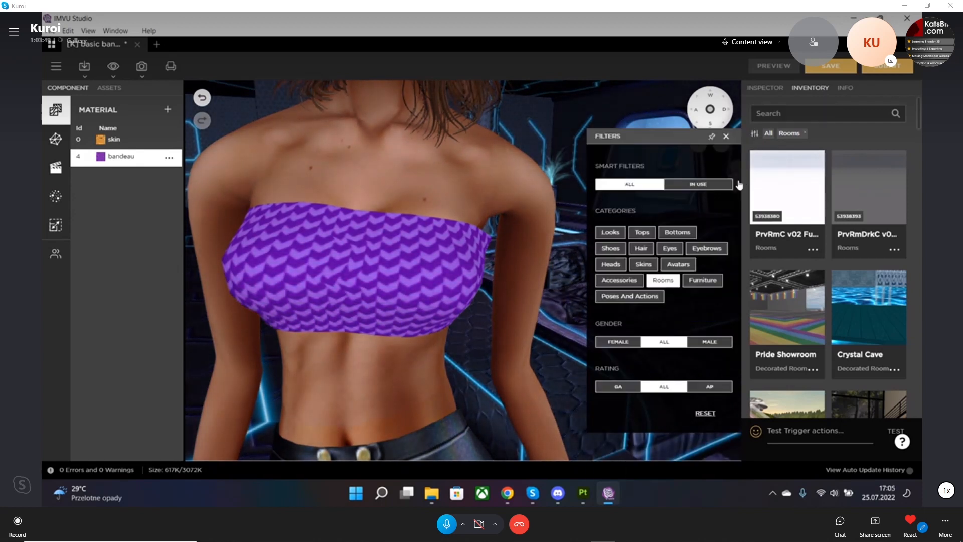
left_click(685, 267)
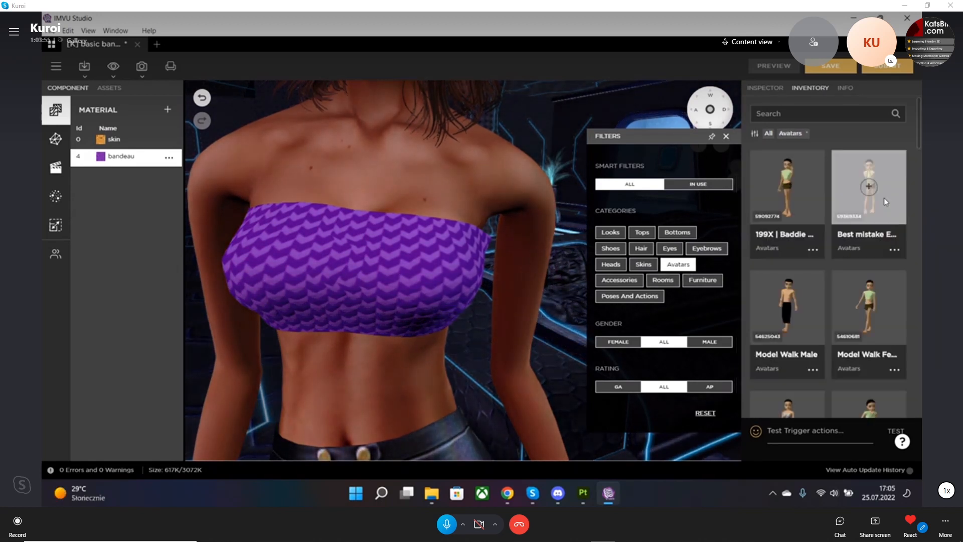
Apply the Derivable avatar from the inventory and view the bandeau on it up close and from farther away.
mouse_move(844, 290)
scroll(860, 298, "down", 2)
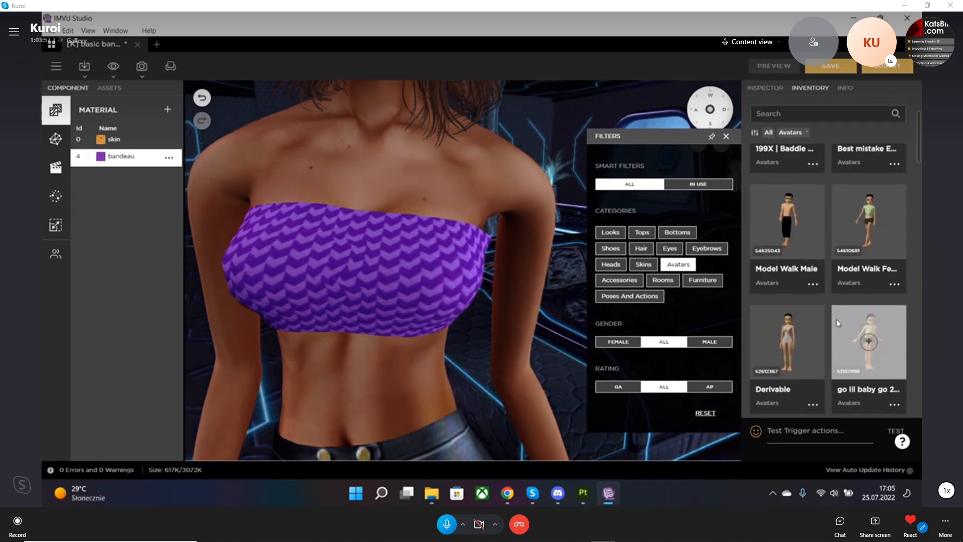
left_click(787, 342)
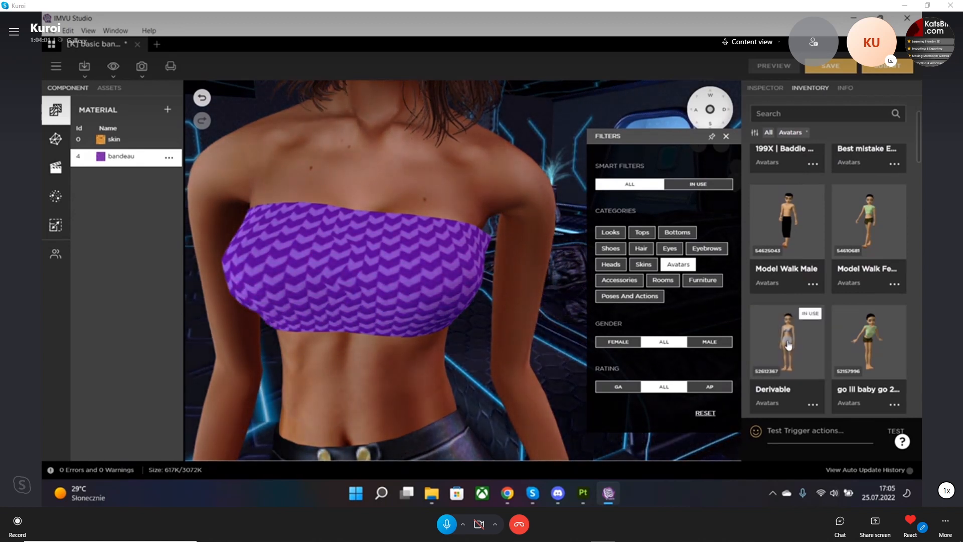
scroll(475, 349, "down", 6)
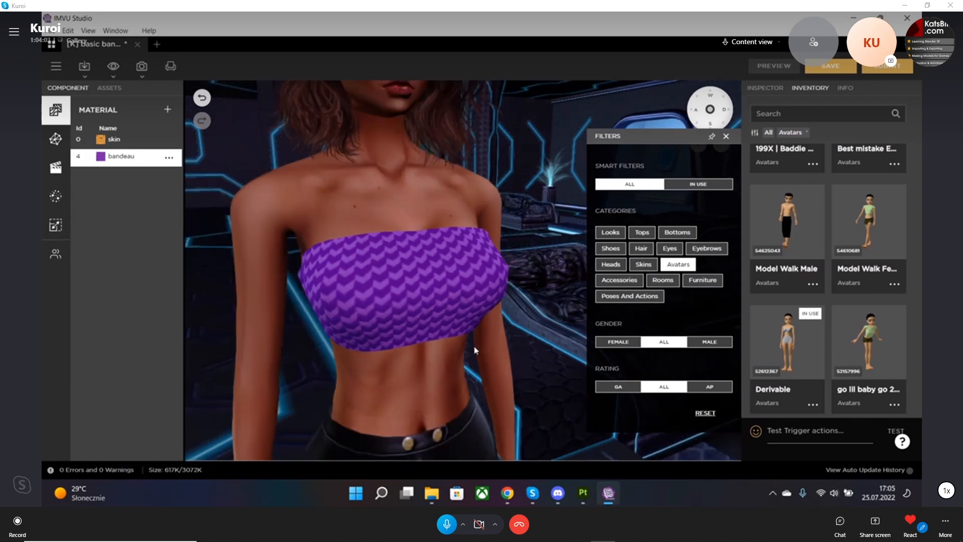
scroll(379, 301, "up", 6)
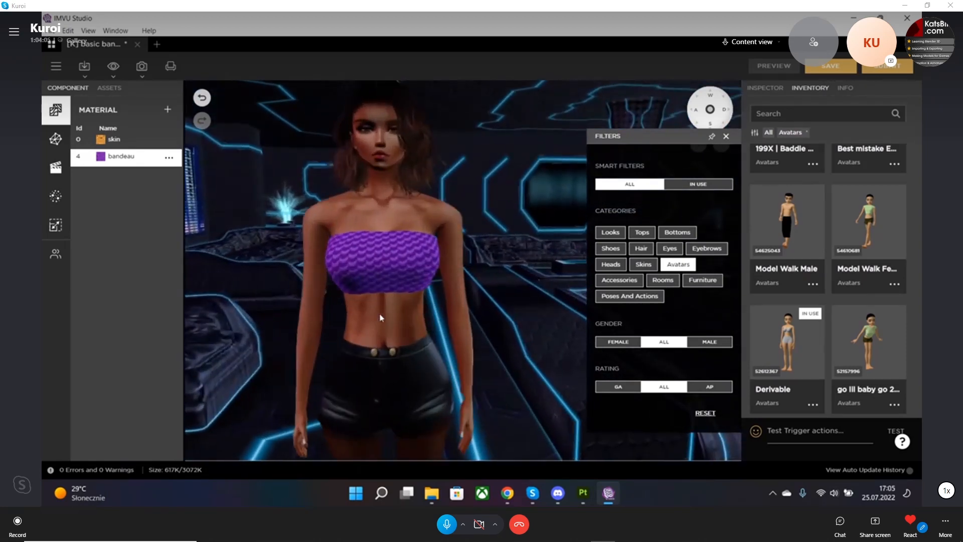
Close the inventory filters and examine the bandeau's assigned diffuse and normal textures, comparing them with the knit on the avatar.
scroll(481, 338, "up", 3)
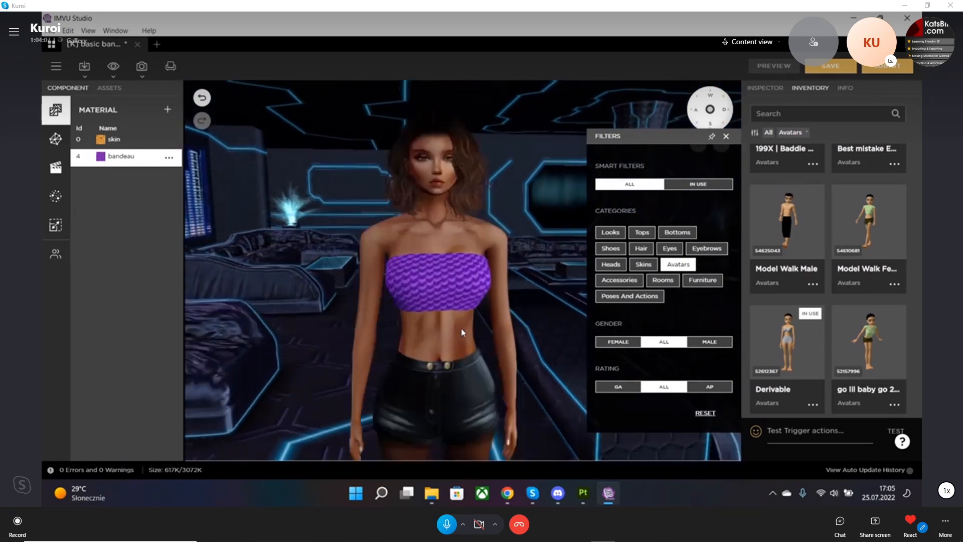
left_click(726, 137)
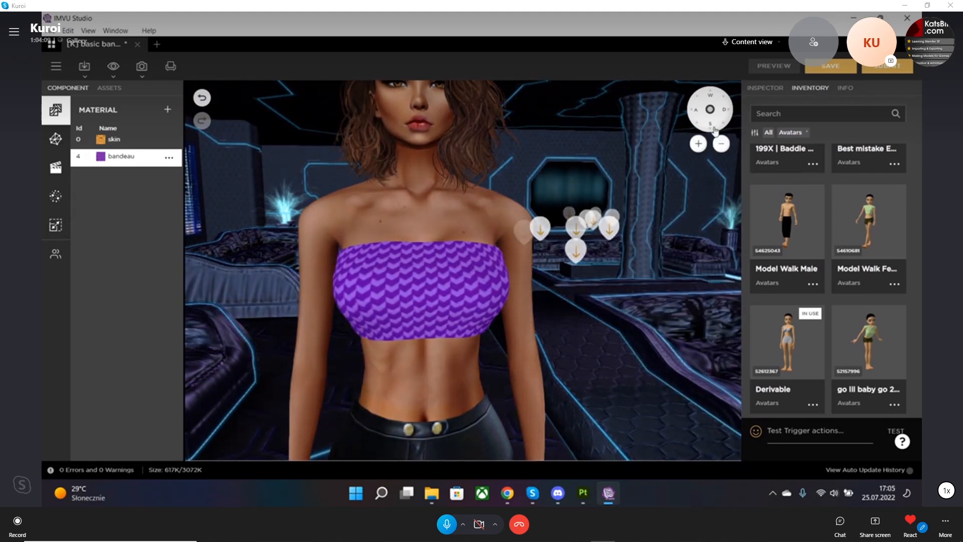
left_click(757, 89)
mouse_move(790, 139)
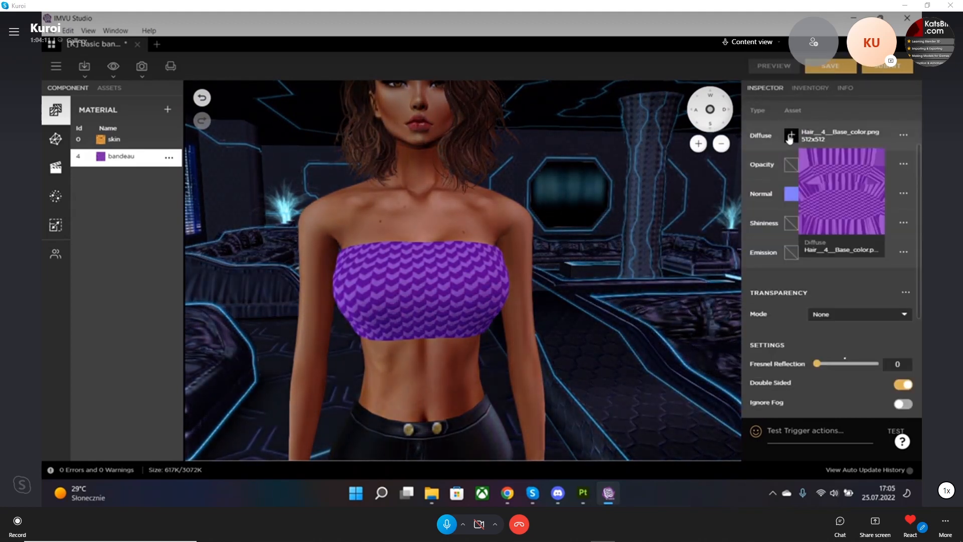
mouse_move(799, 198)
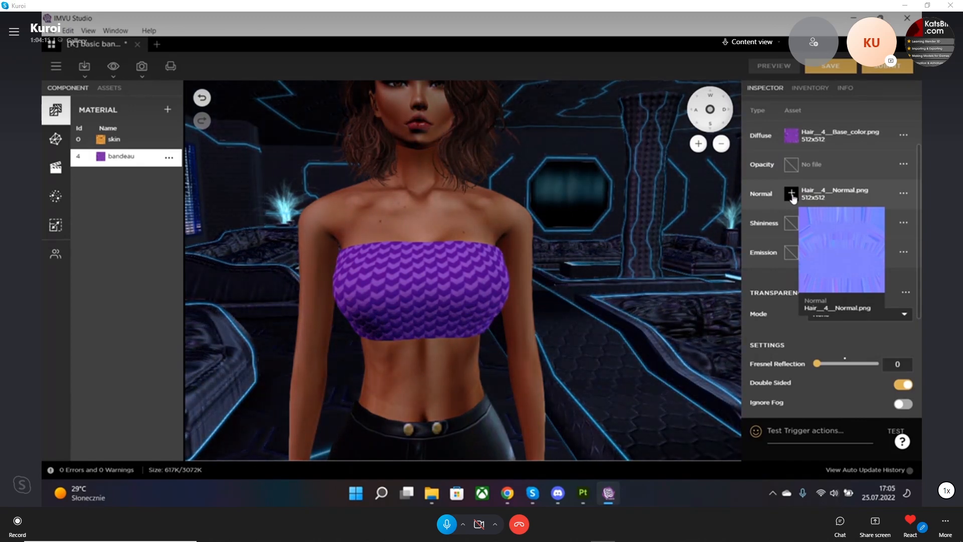
scroll(473, 299, "down", 4)
scroll(471, 303, "up", 5)
left_click_drag(466, 314, 509, 318)
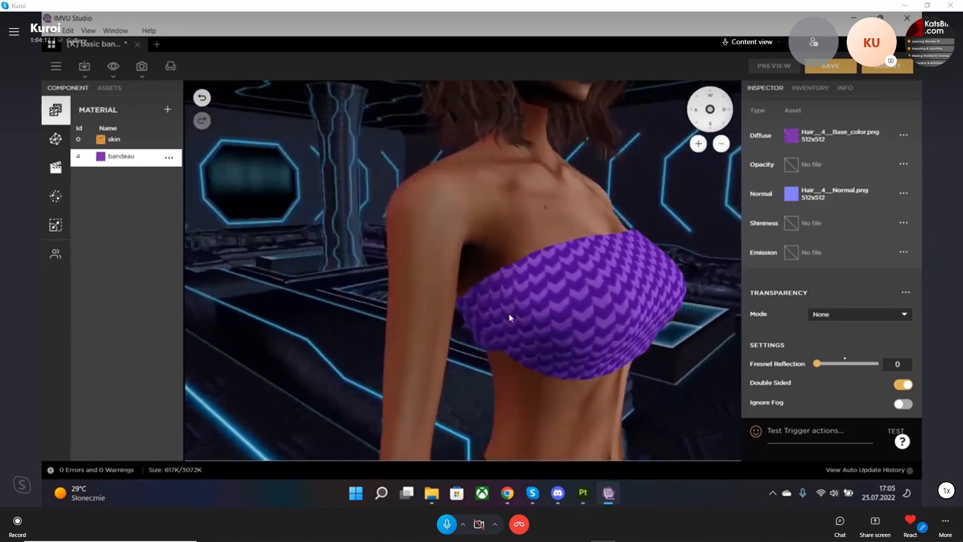
Import Hair__4__Normal_OpenGL.png as the bandeau's normal texture and inspect the knit relief from several angles.
left_click(791, 193)
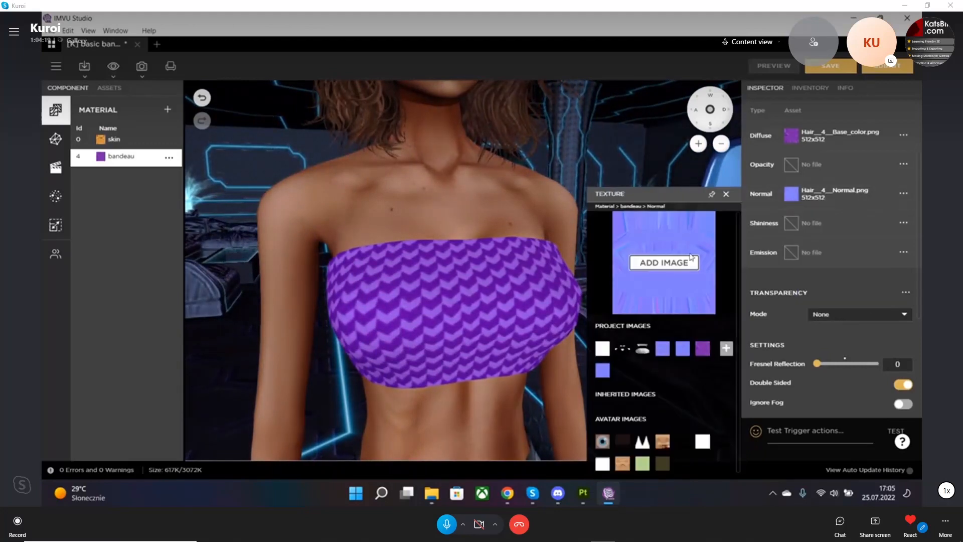
left_click(664, 265)
double_click(292, 266)
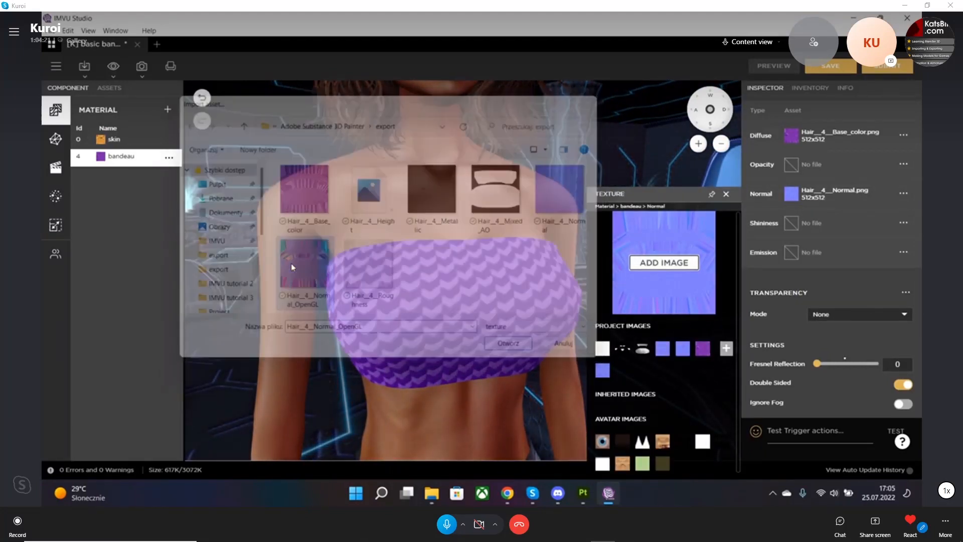
left_click(547, 302)
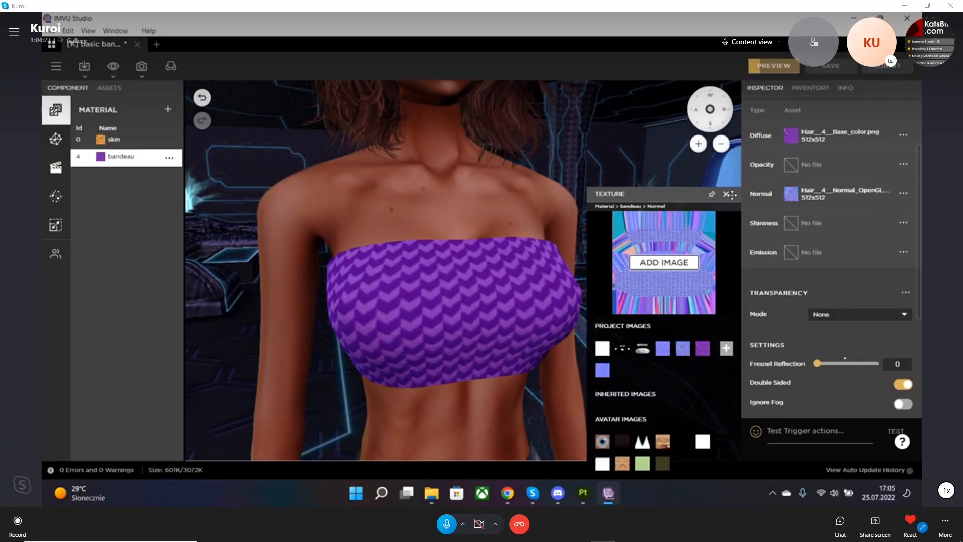
left_click(727, 195)
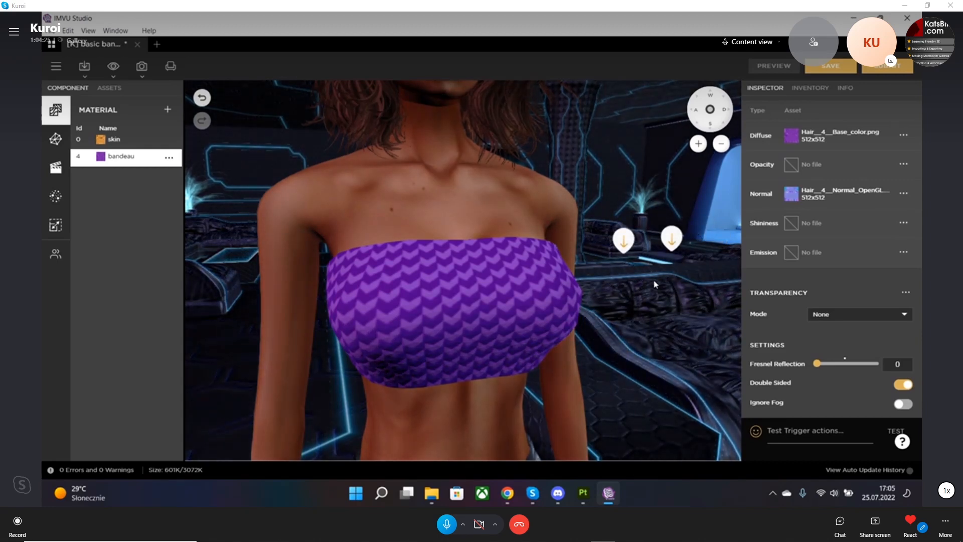
scroll(655, 284, "down", 3)
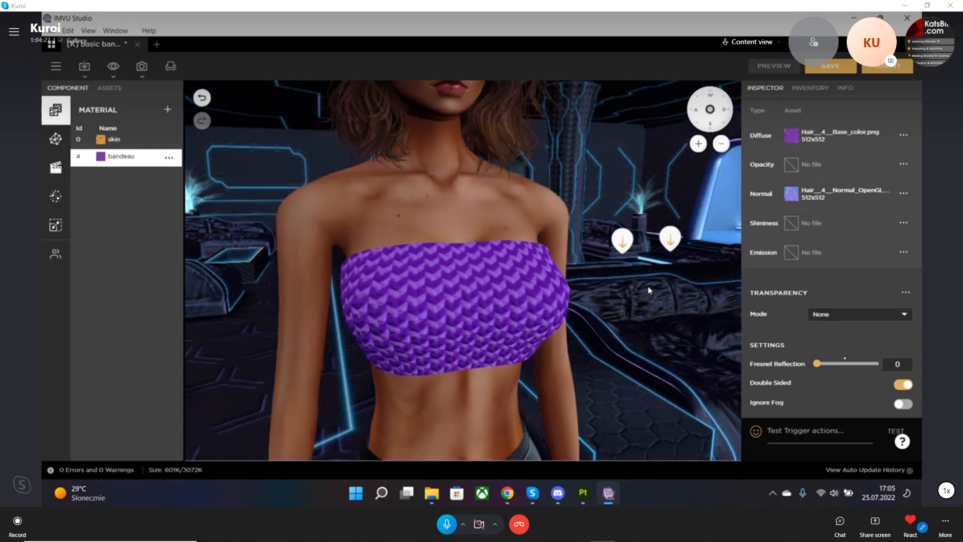
mouse_move(649, 290)
left_mouse_down()
mouse_move(602, 328)
mouse_move(576, 323)
mouse_move(623, 321)
mouse_move(610, 336)
left_mouse_up()
scroll(621, 322, "down", 3)
scroll(606, 334, "up", 6)
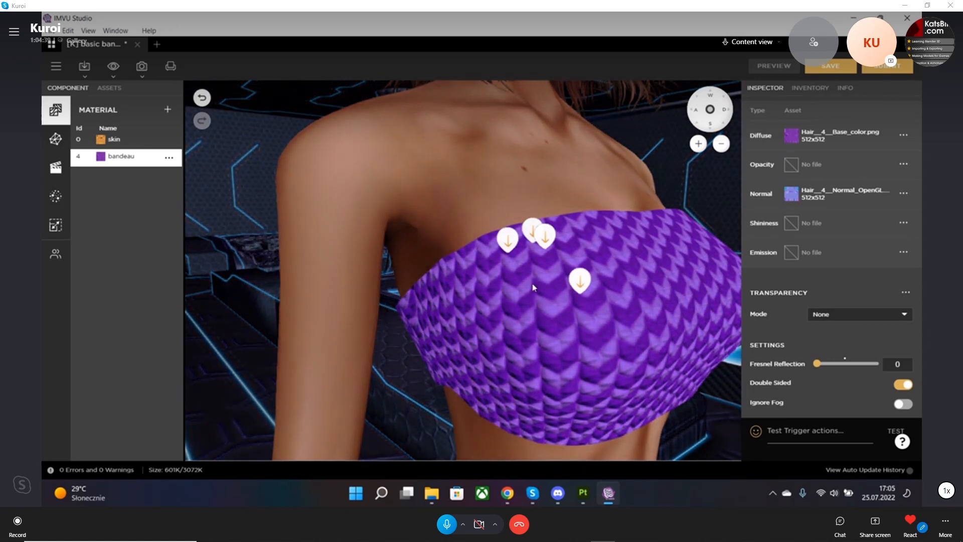
mouse_move(652, 298)
left_mouse_down()
mouse_move(624, 303)
mouse_move(630, 297)
mouse_move(635, 307)
left_mouse_up()
Switch to Substance 3D Painter and export the bandeau's textures with the 2D View output template.
left_click(582, 493)
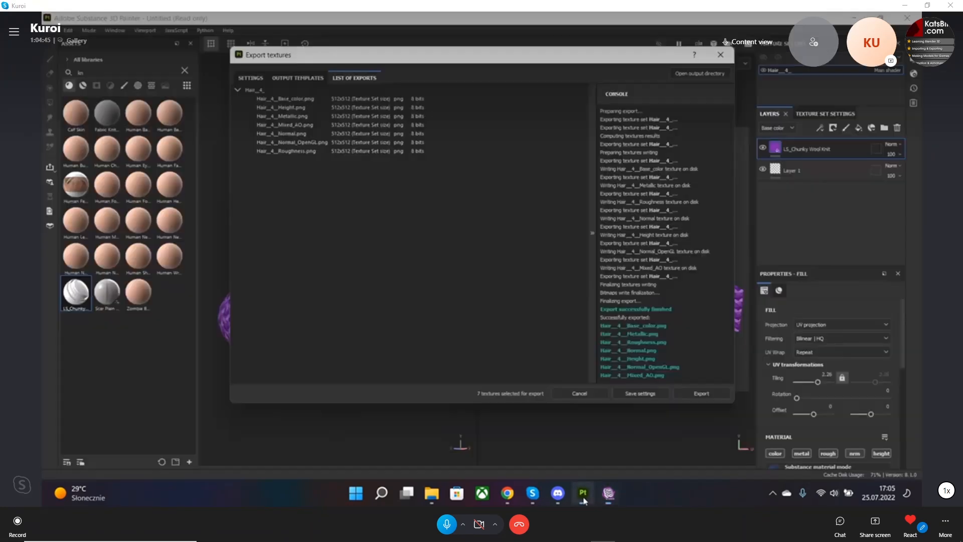
left_click(725, 56)
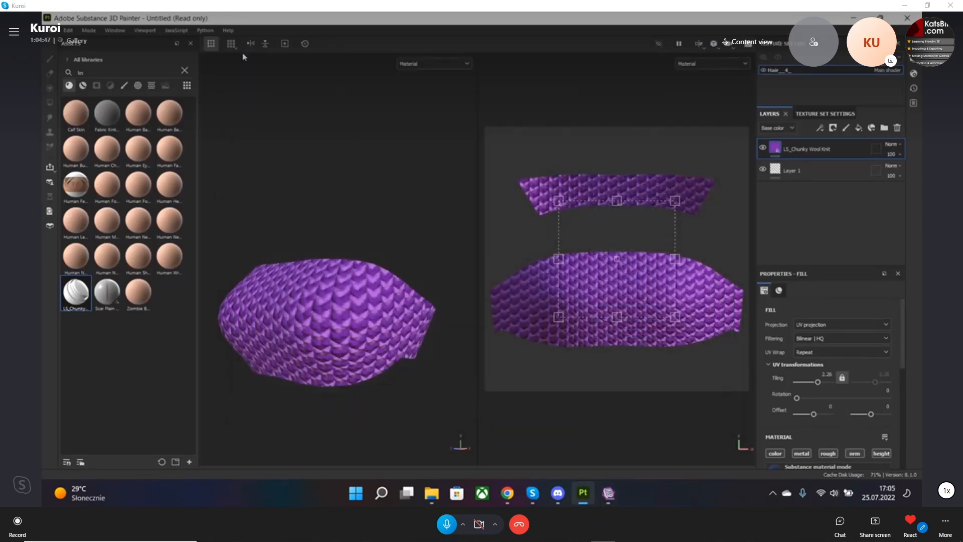
left_click(55, 30)
mouse_move(98, 200)
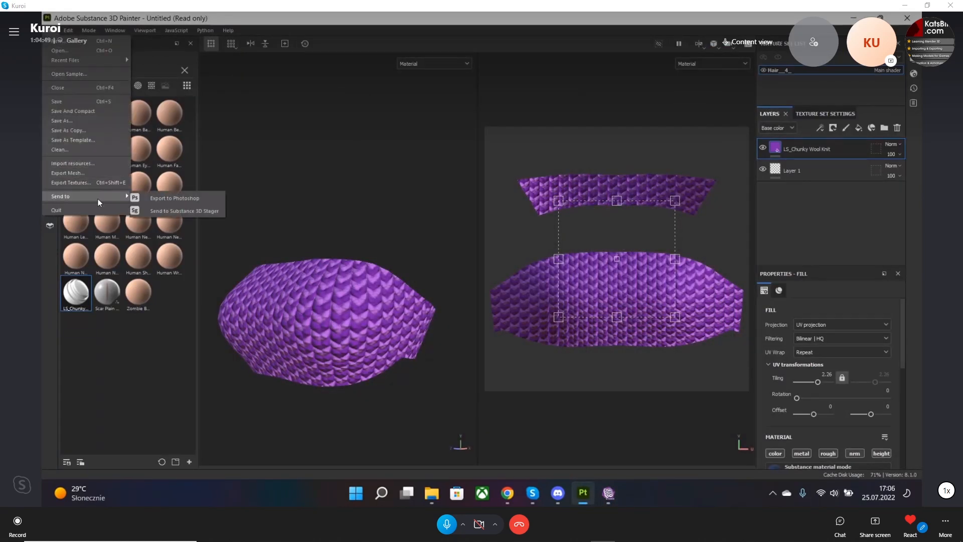
left_click(78, 183)
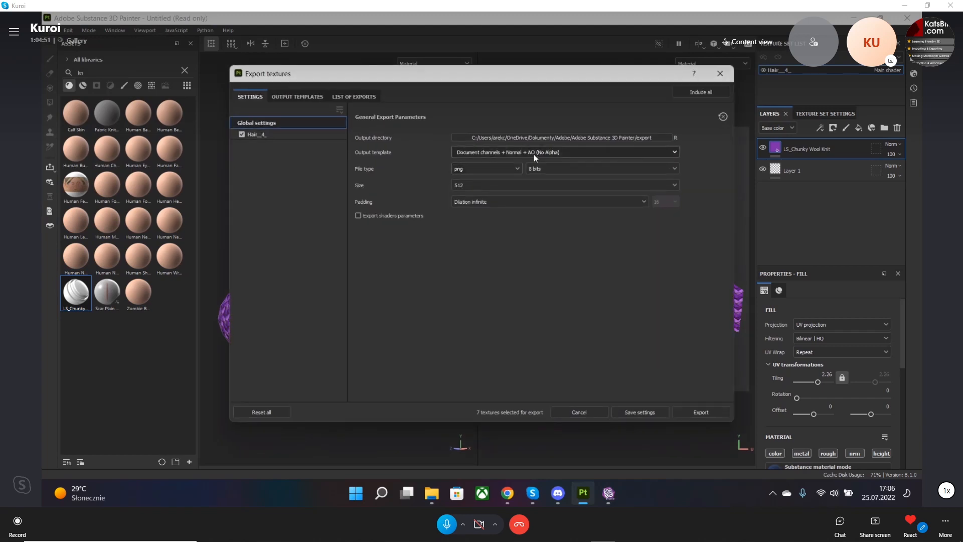
left_click(534, 152)
left_click(507, 159)
mouse_move(622, 80)
left_mouse_down()
mouse_move(348, 82)
mouse_move(626, 78)
left_mouse_up()
left_click(726, 409)
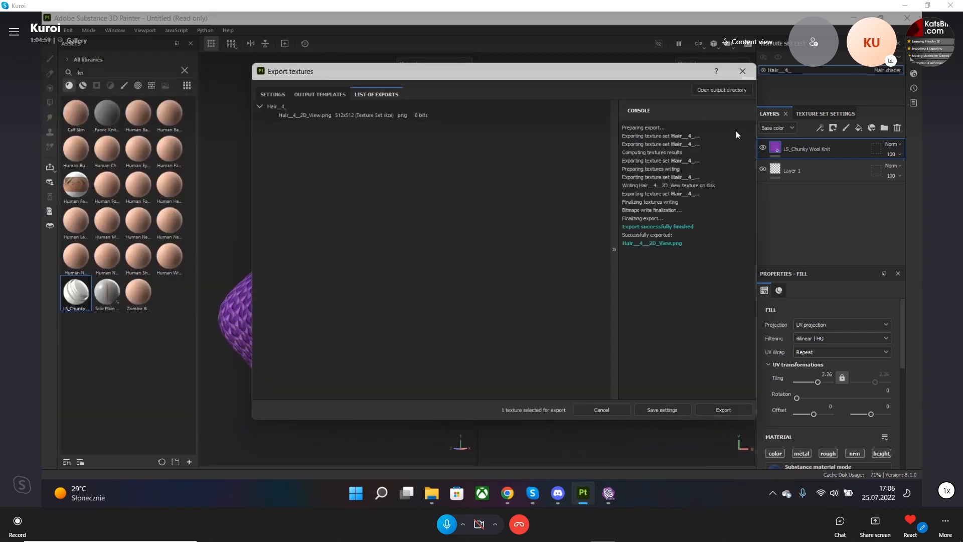
Open the exported Hair__4__2D_View.png from the output folder and compare it side by side with Hair__4__Base_color.png.
left_click(723, 89)
left_click(223, 205)
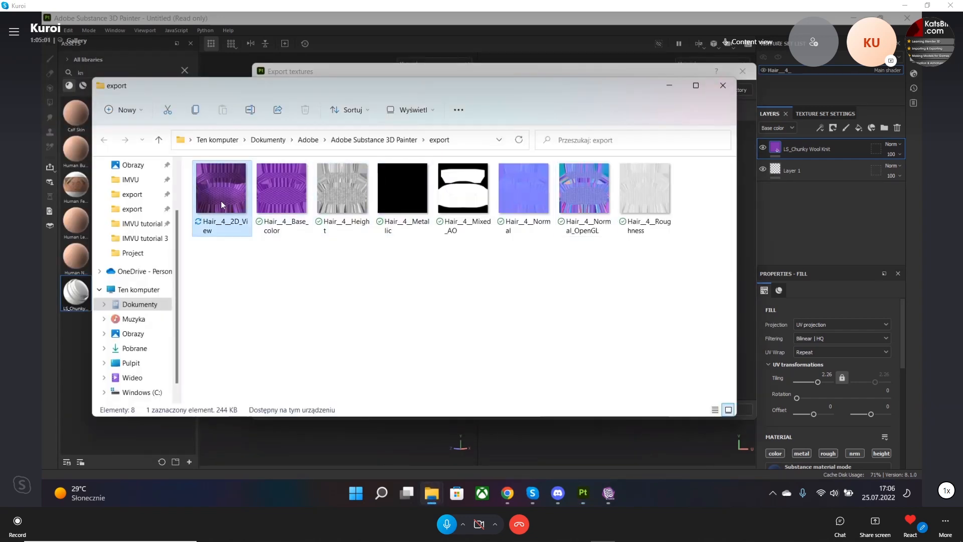
double_click(223, 205)
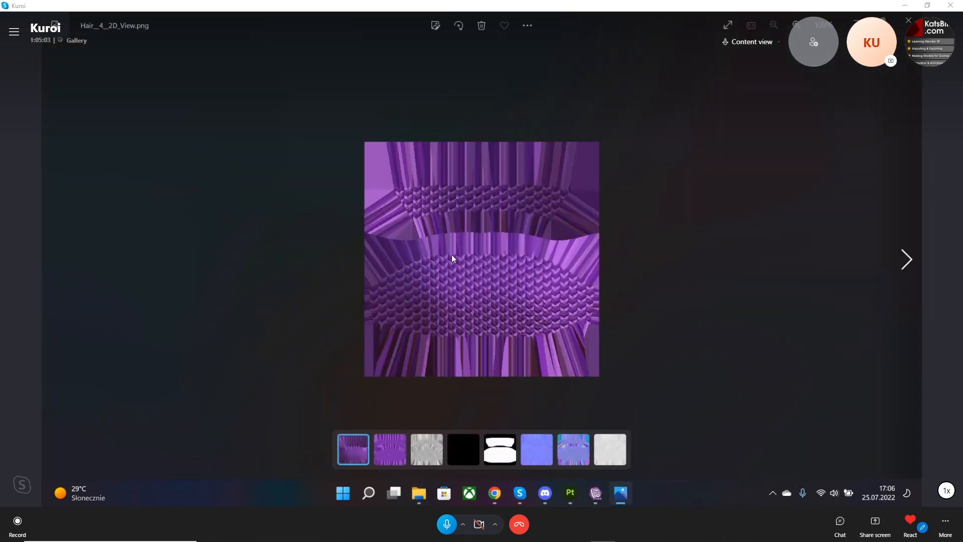
left_click(397, 445, "ctrl")
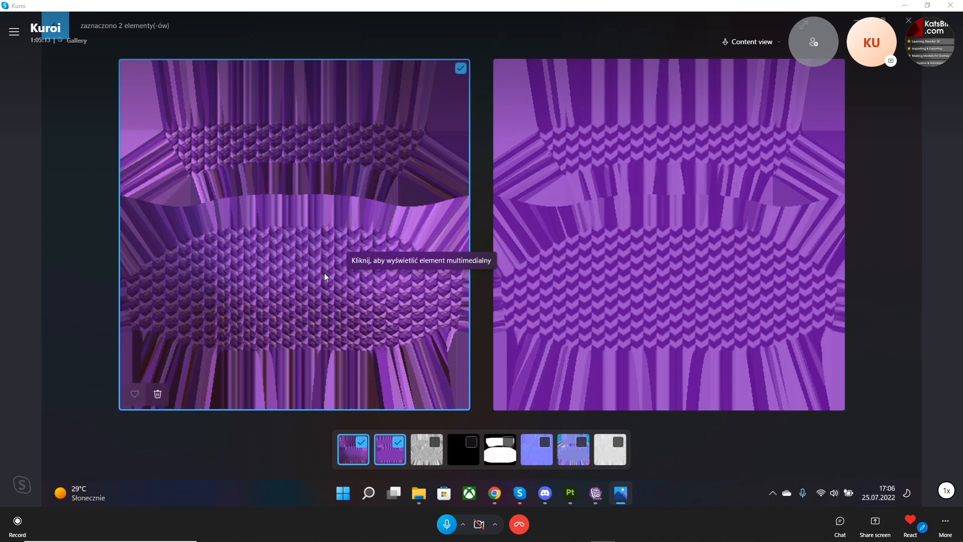
left_click(904, 17)
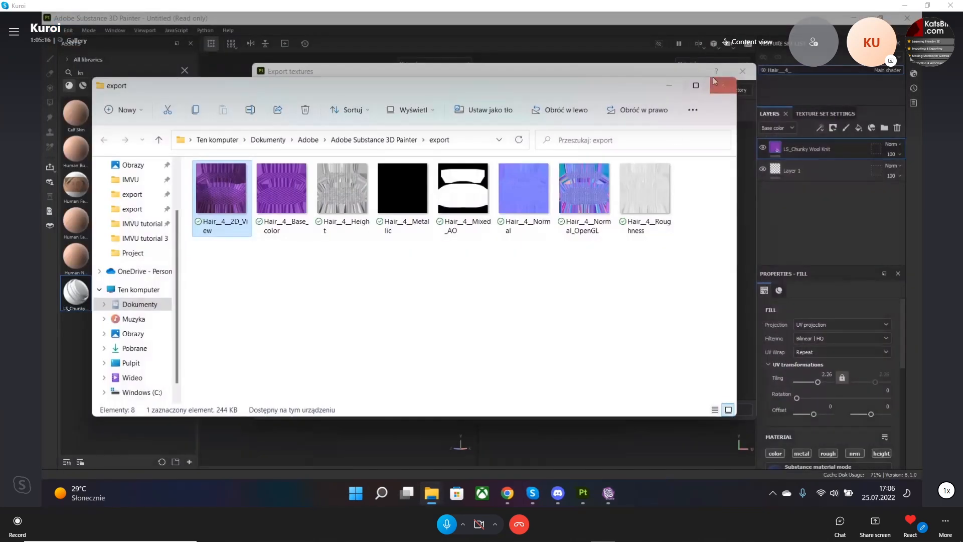
left_click(743, 75)
Examine the knit on the 3D model and review the LS_Chunky Wool Knit layer's tiling, pattern and color parameters.
scroll(330, 290, "up", 3)
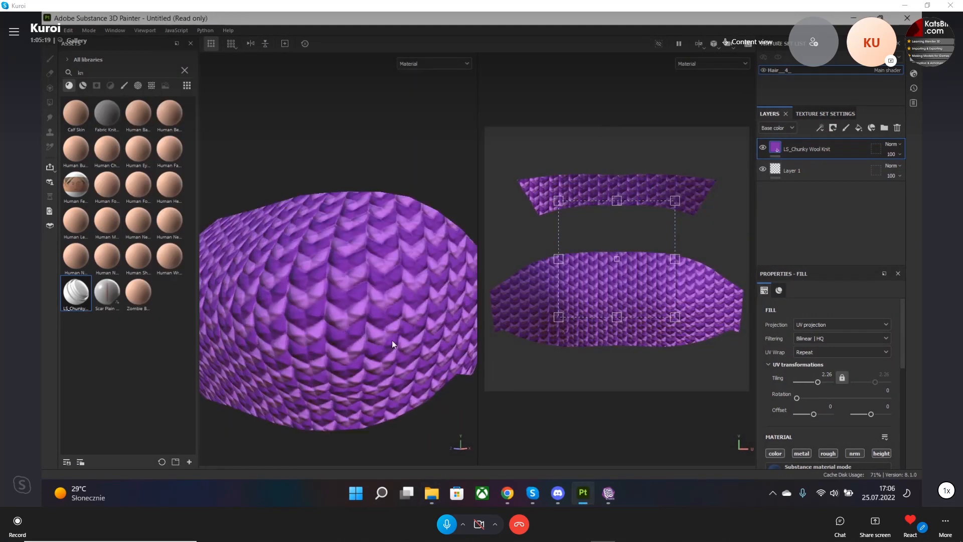
scroll(839, 400, "down", 2)
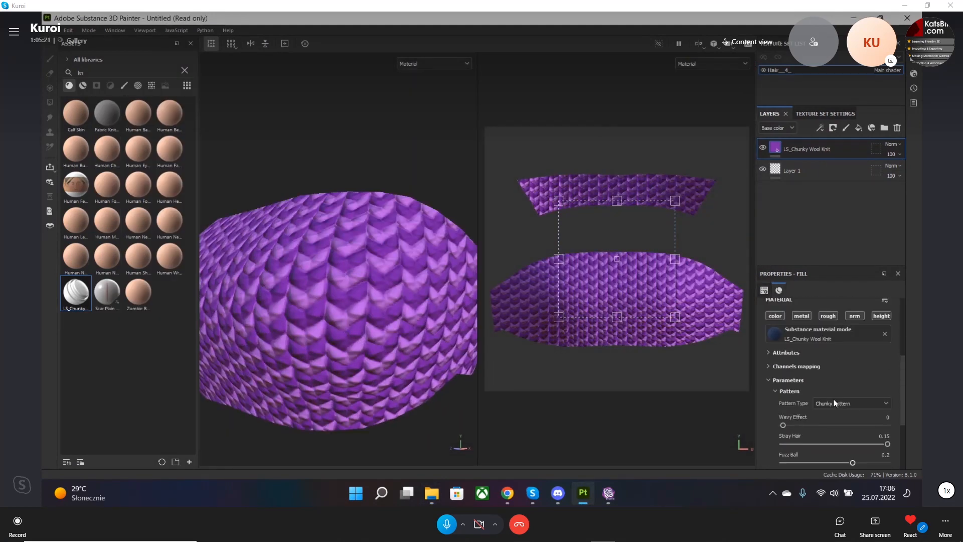
scroll(834, 399, "up", 4)
scroll(829, 426, "down", 5)
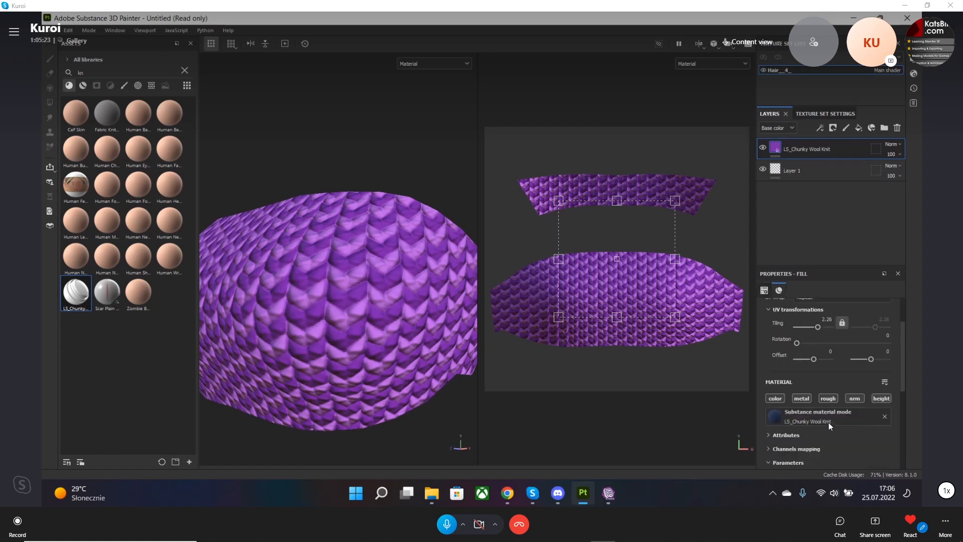
scroll(869, 405, "down", 1)
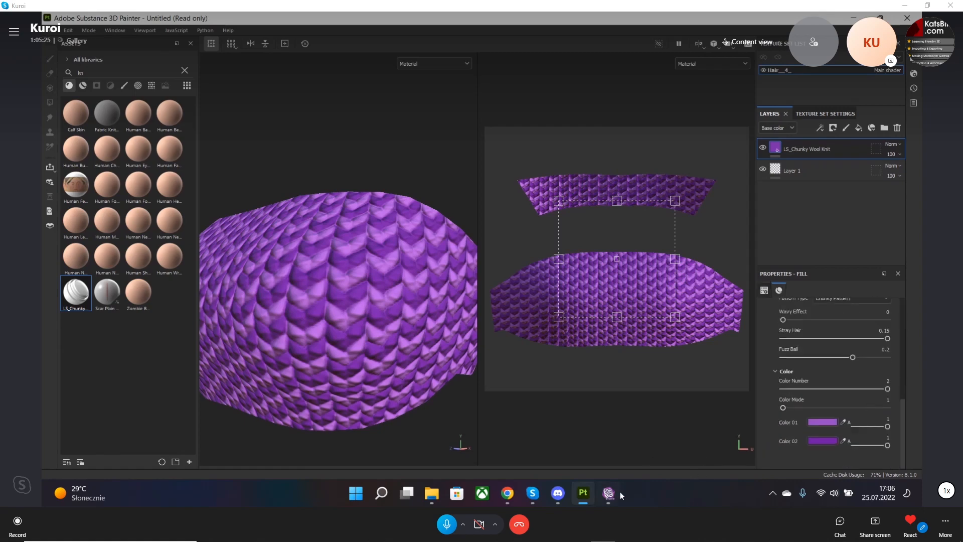
Switch to IMVU Studio, import Hair__4__2D_View.png as the bandeau's diffuse texture and inspect the shaded knit on the avatar.
left_click(608, 493)
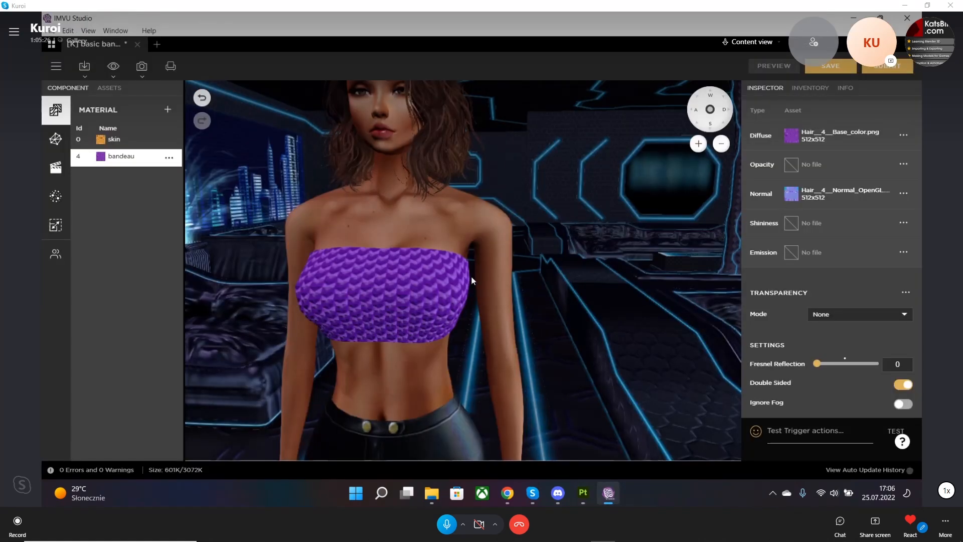
left_click(790, 135)
left_click(649, 211)
double_click(303, 188)
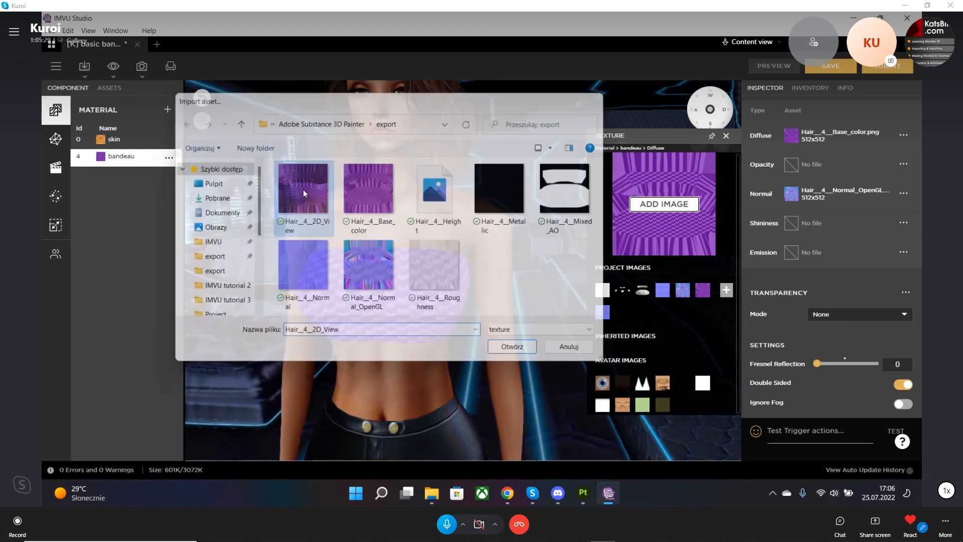
scroll(430, 262, "up", 5)
scroll(466, 280, "down", 3)
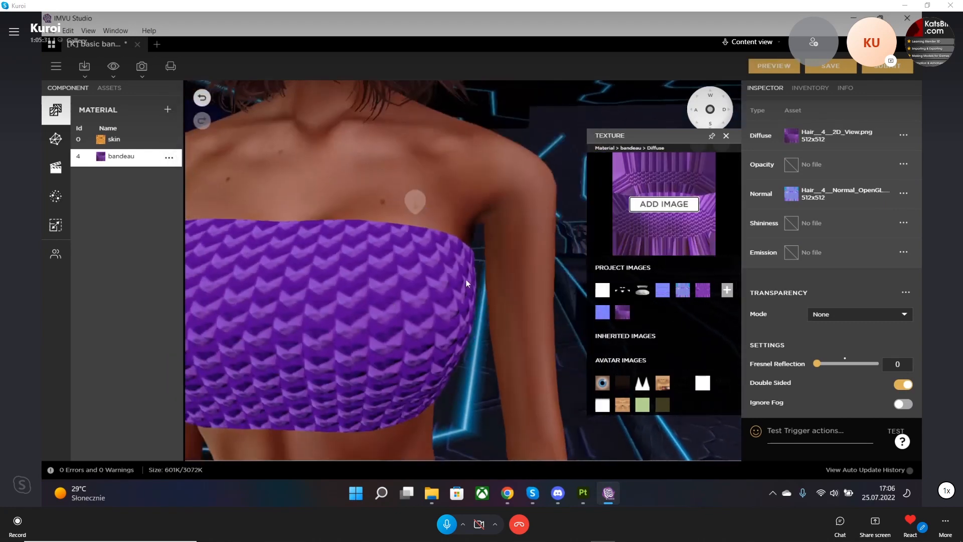
scroll(443, 302, "down", 2)
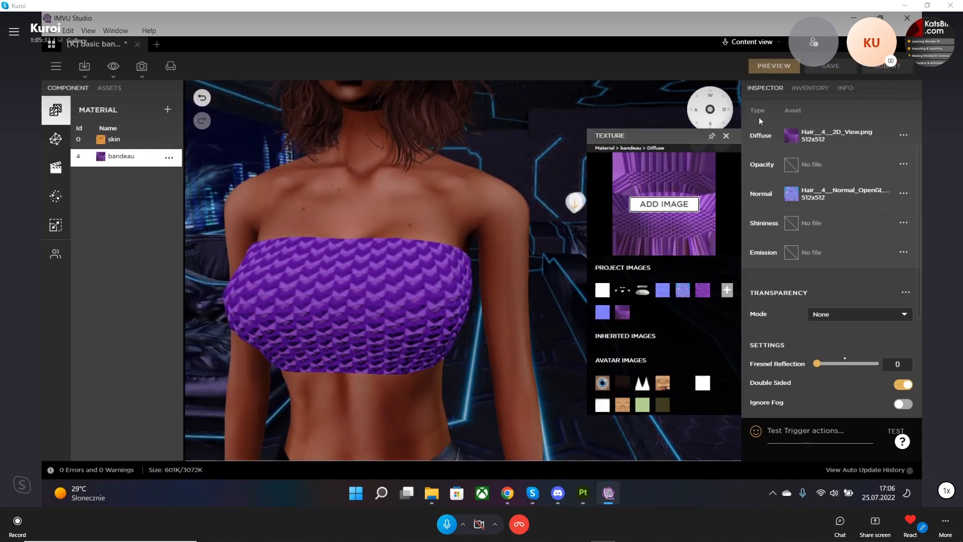
left_click(726, 136)
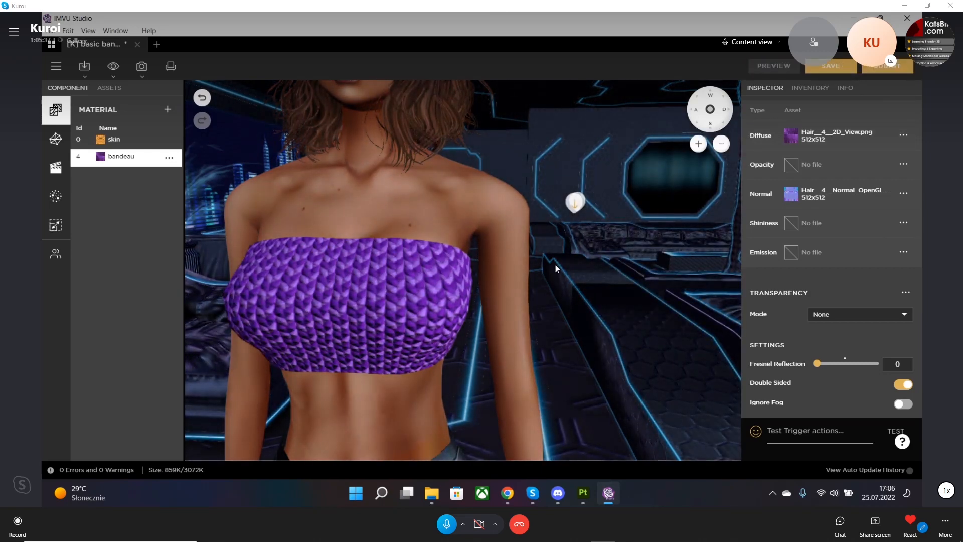
right_click_drag(533, 295, 555, 273)
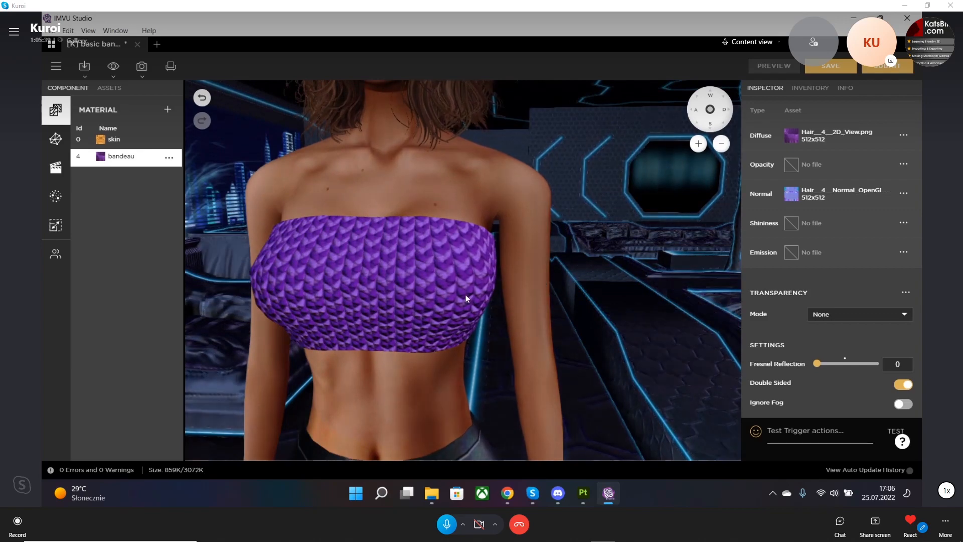
mouse_move(601, 305)
right_mouse_down()
mouse_move(553, 299)
mouse_move(673, 303)
mouse_move(604, 306)
right_mouse_up()
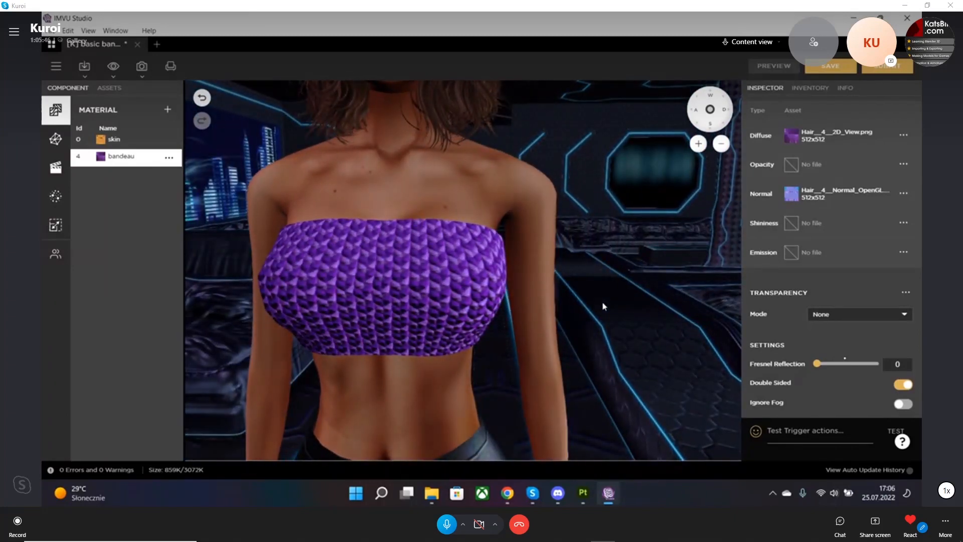
Filter the inventory to the Furniture category.
left_click(810, 87)
left_click(839, 89)
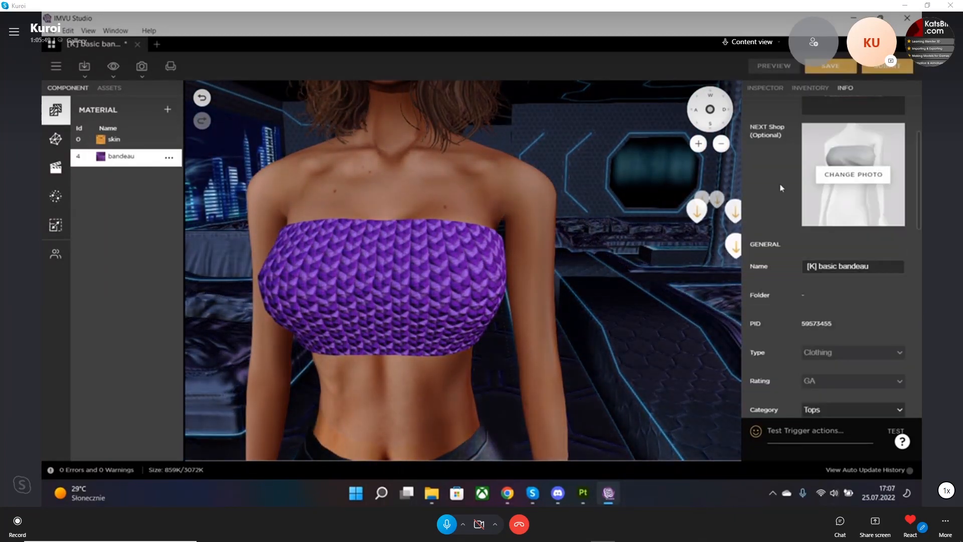
left_click(810, 88)
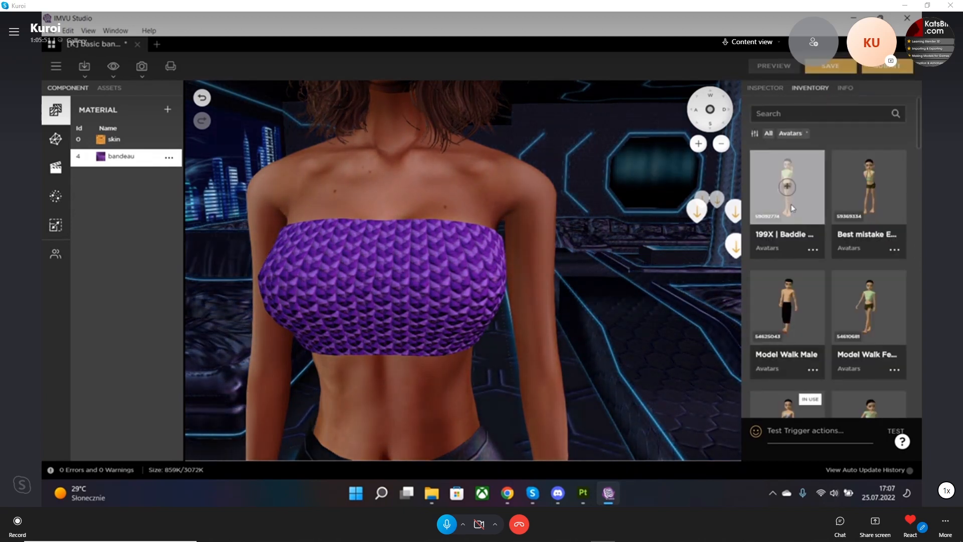
left_click(754, 134)
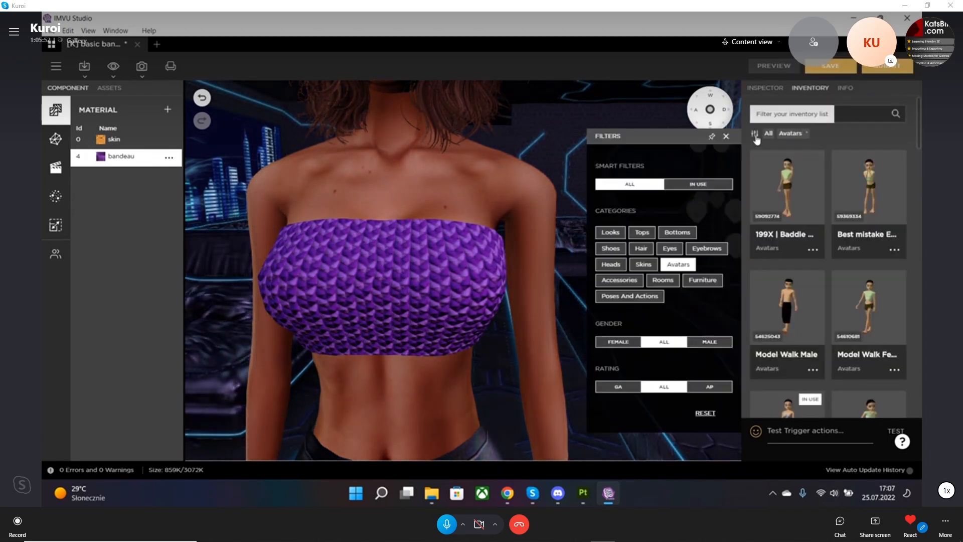
left_click(701, 281)
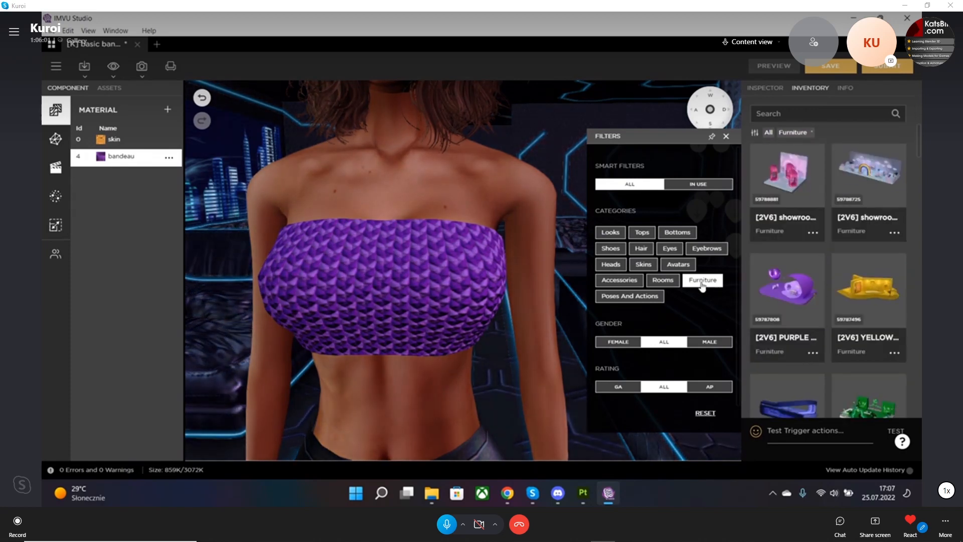
Filter the inventory to Rooms, load the IMVU Fashion Show room and examine the bandeau on the avatar.
left_click(663, 281)
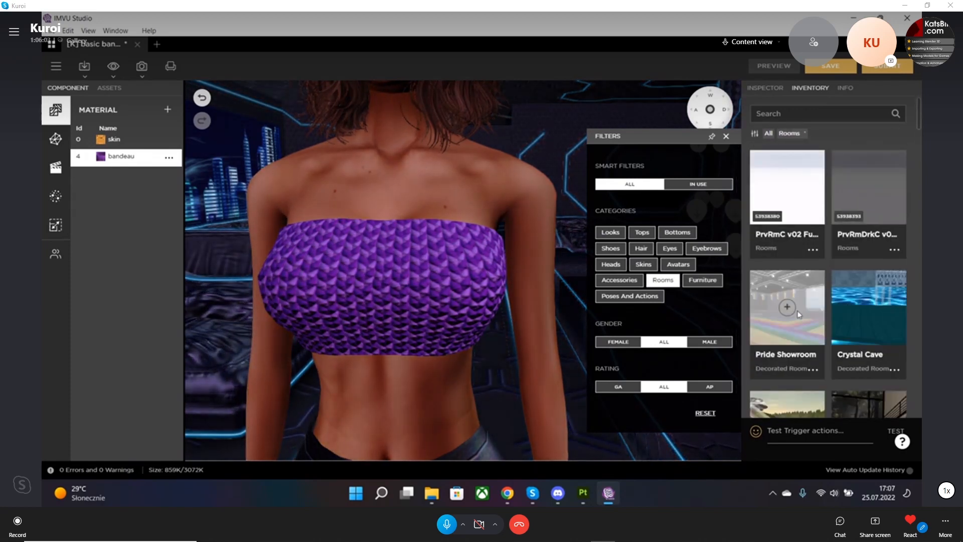
scroll(787, 314, "down", 10)
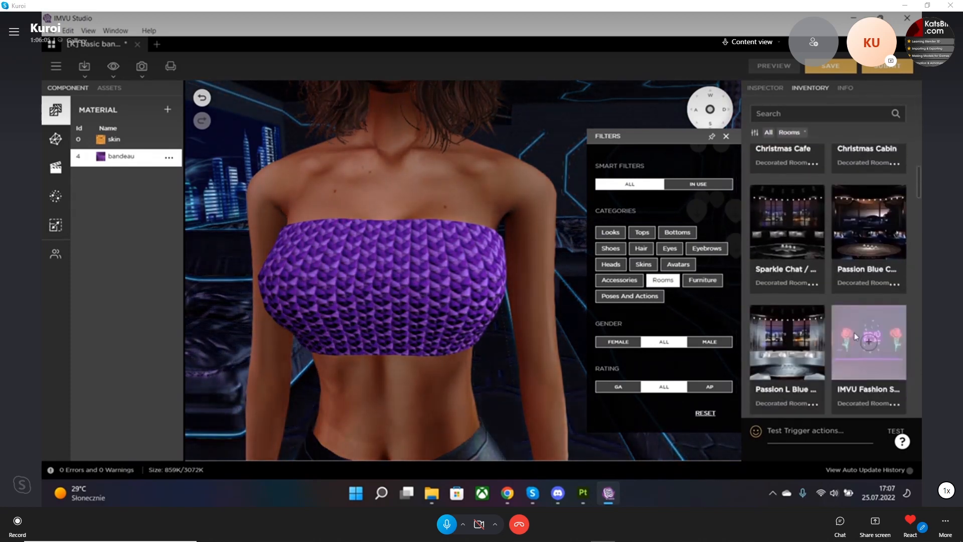
left_click(870, 279)
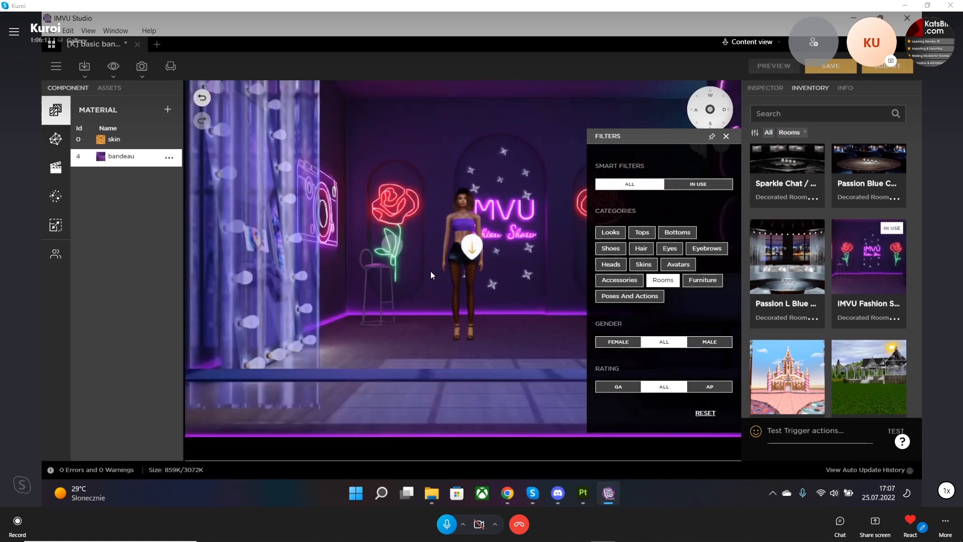
scroll(504, 215, "up", 3)
right_click_drag(504, 215, 396, 322)
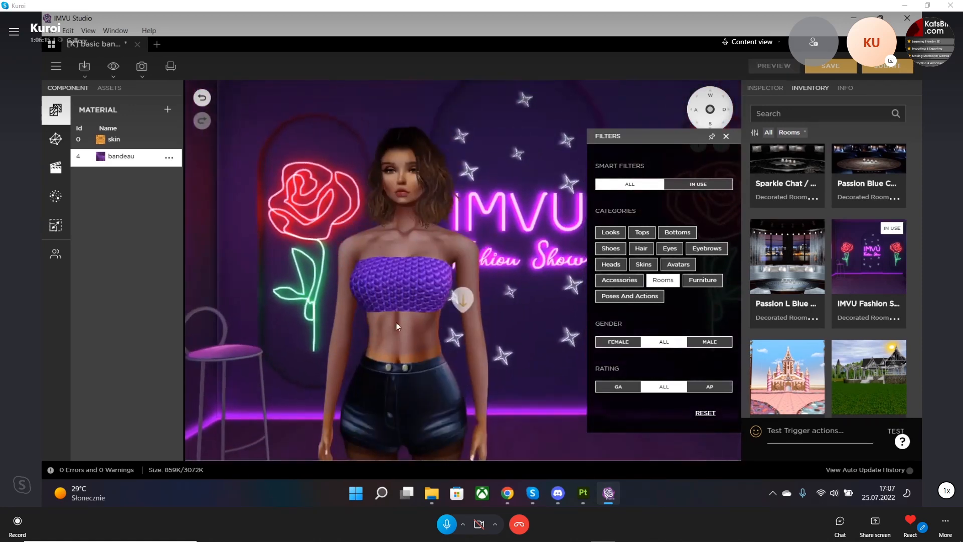
scroll(426, 321, "up", 5)
scroll(426, 322, "down", 2)
Load the white PrvRmC v02 room from the inventory, frame the avatar from the front and close the filters.
scroll(876, 367, "down", 10)
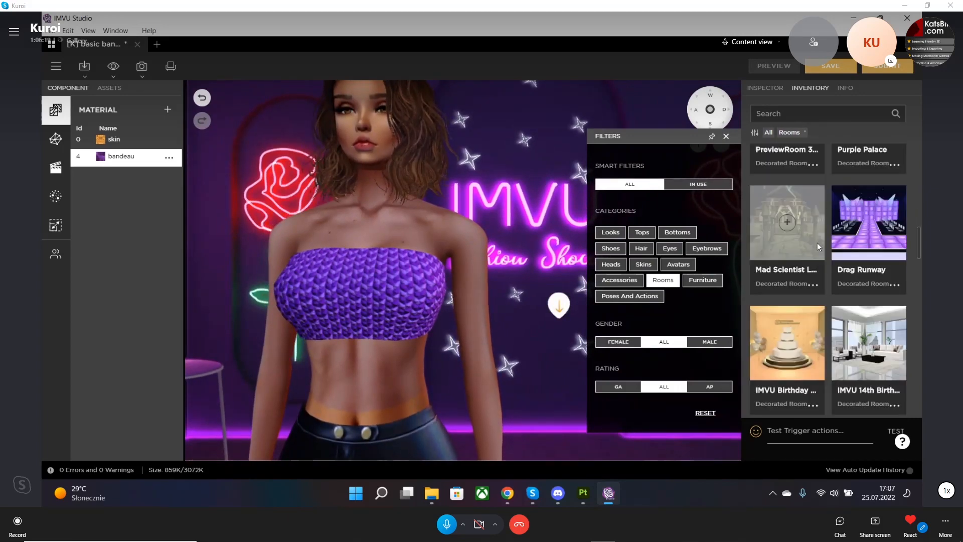
scroll(866, 182, "up", 5)
scroll(866, 181, "up", 4)
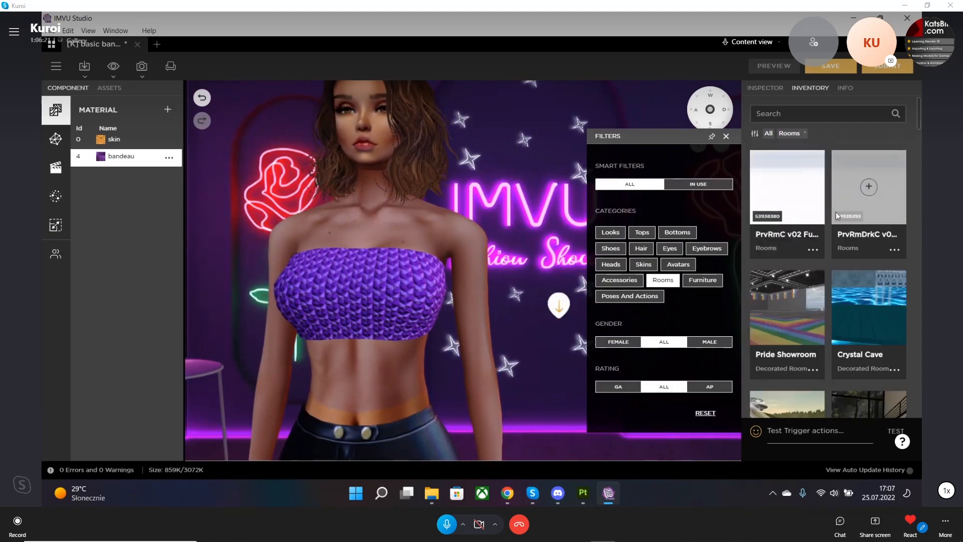
left_click(783, 189)
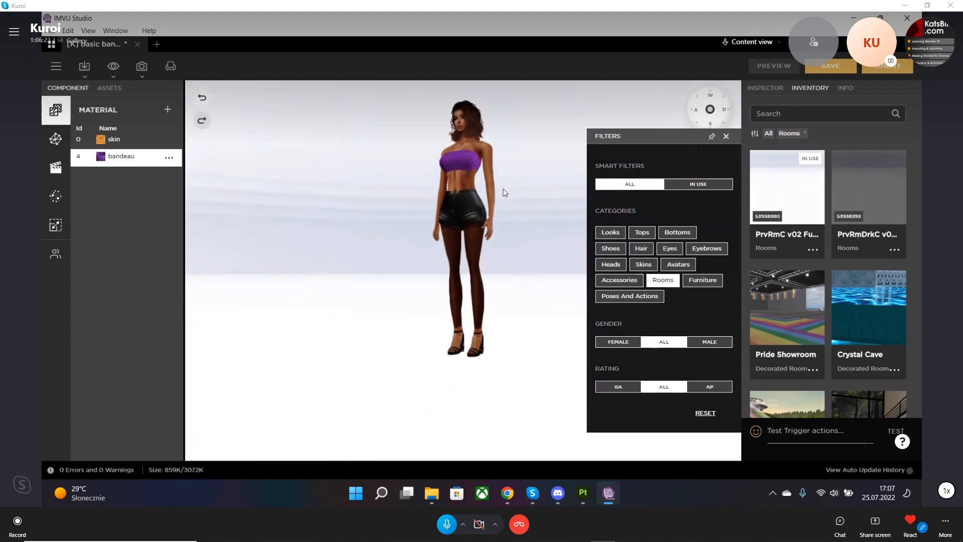
scroll(489, 307, "up", 5)
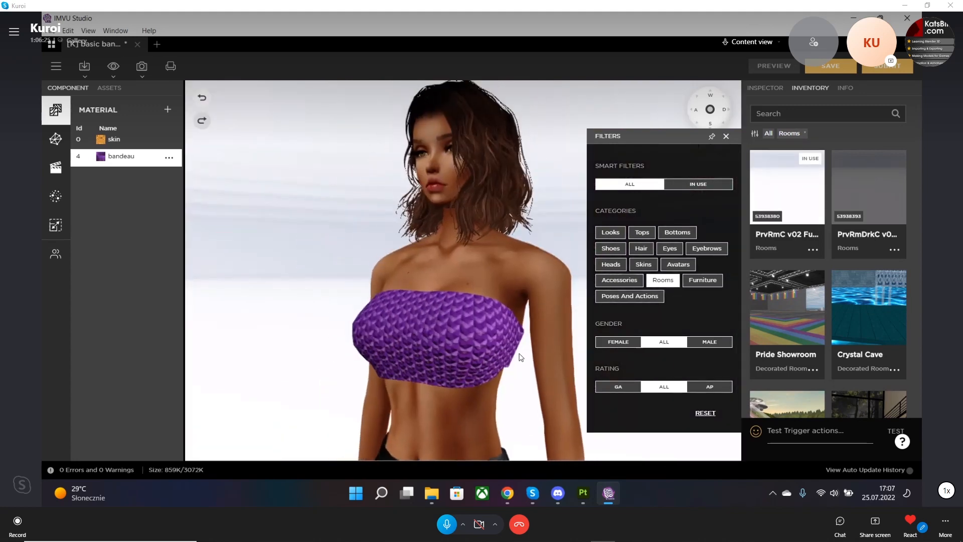
left_click_drag(519, 354, 478, 367)
left_click(726, 137)
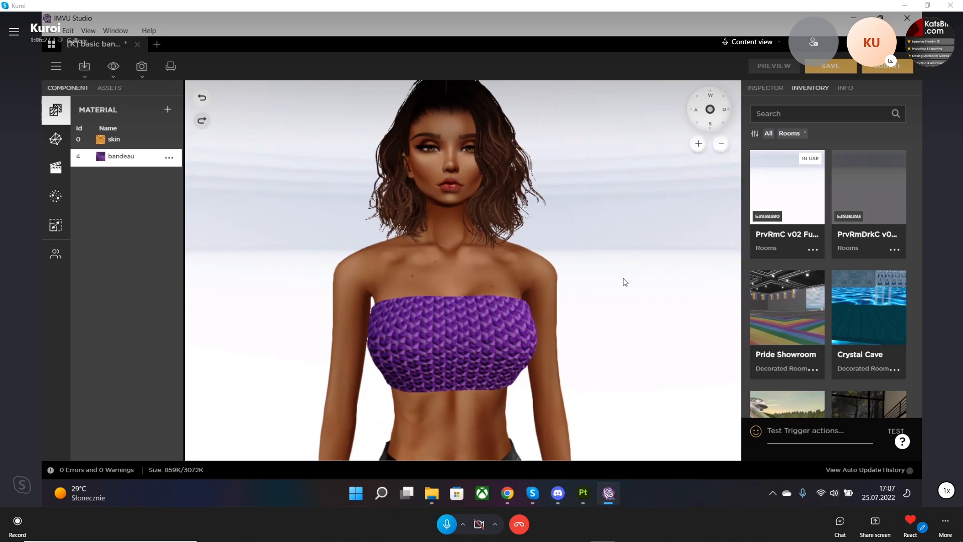
Examine the knit bandeau up close in the white room and show the bandeau material's texture settings.
left_click_drag(625, 282, 461, 287)
scroll(502, 301, "up", 5)
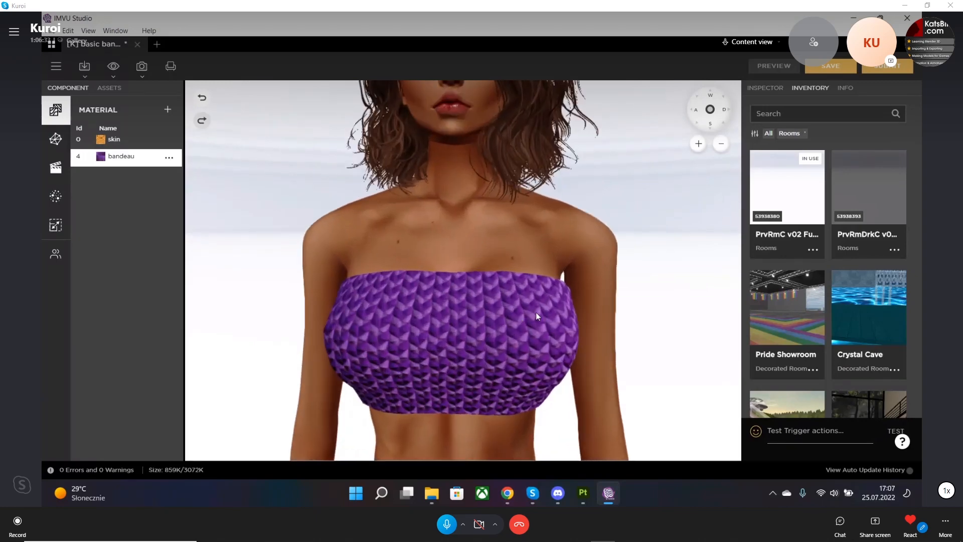
scroll(537, 316, "up", 1)
right_click_drag(630, 321, 621, 268)
scroll(620, 267, "down", 3)
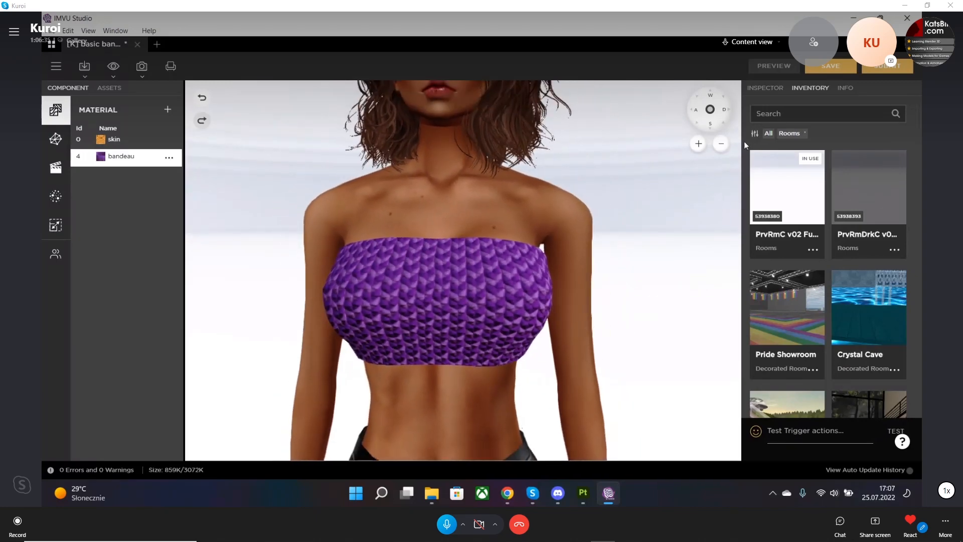
left_click(776, 89)
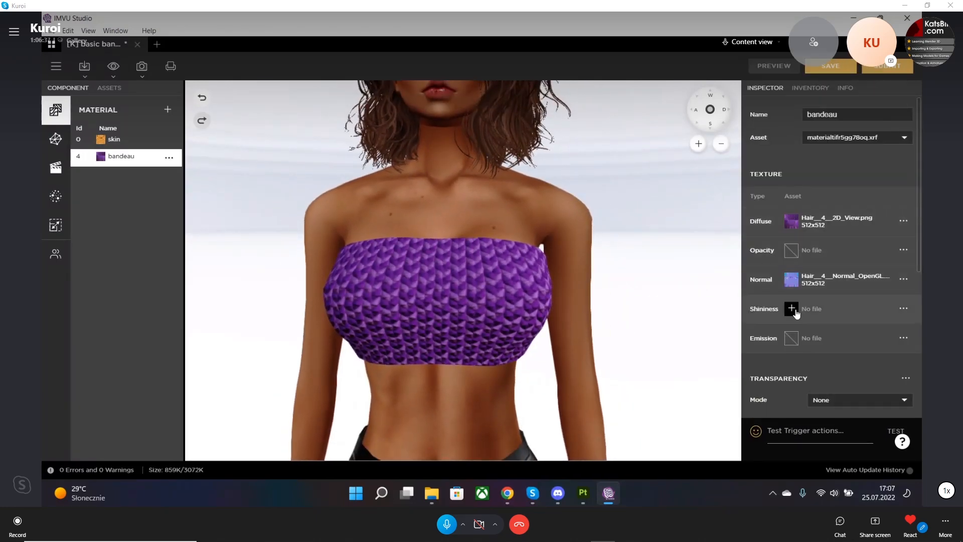
left_click_drag(455, 298, 562, 446)
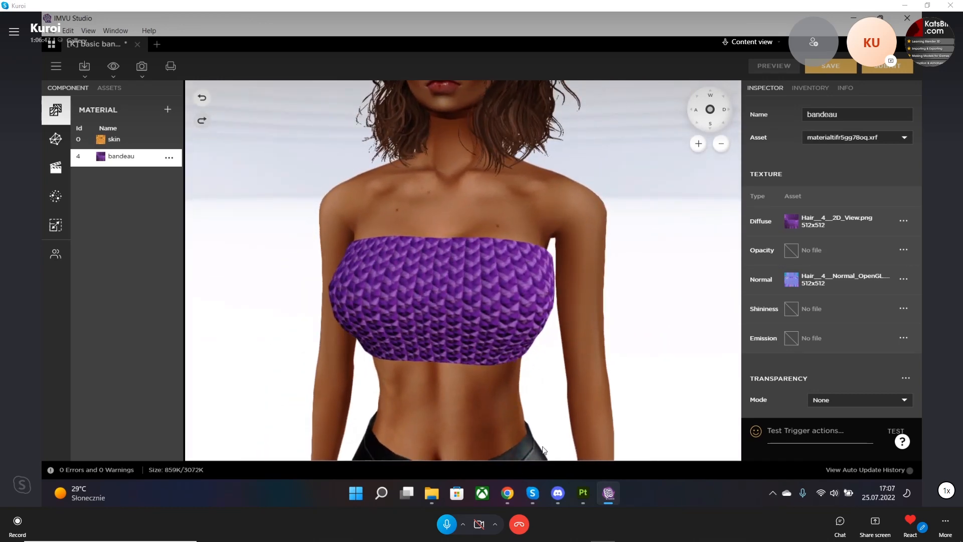
Switch to Chrome and open the bookmarked NormalMap-Online site in a new tab.
left_click(506, 494)
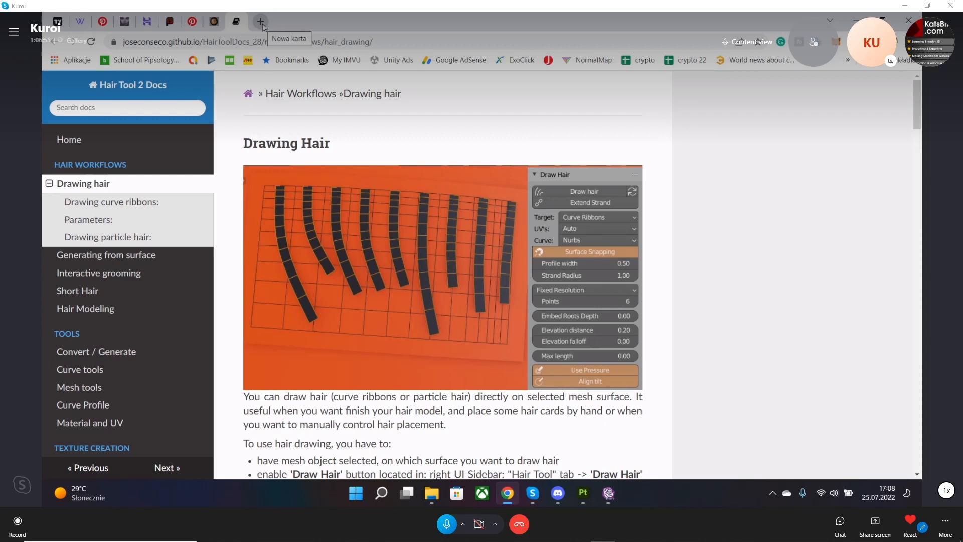
left_click(260, 22)
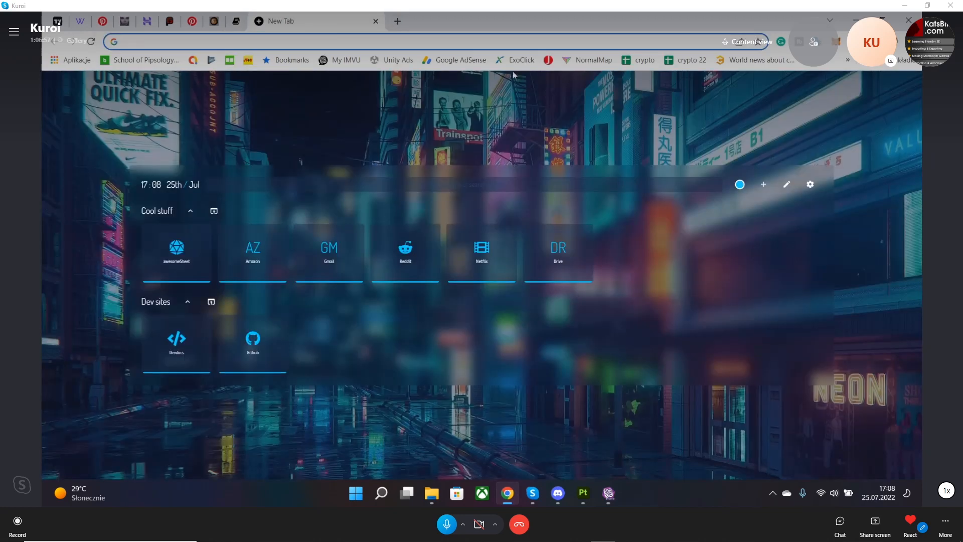
left_click(593, 60)
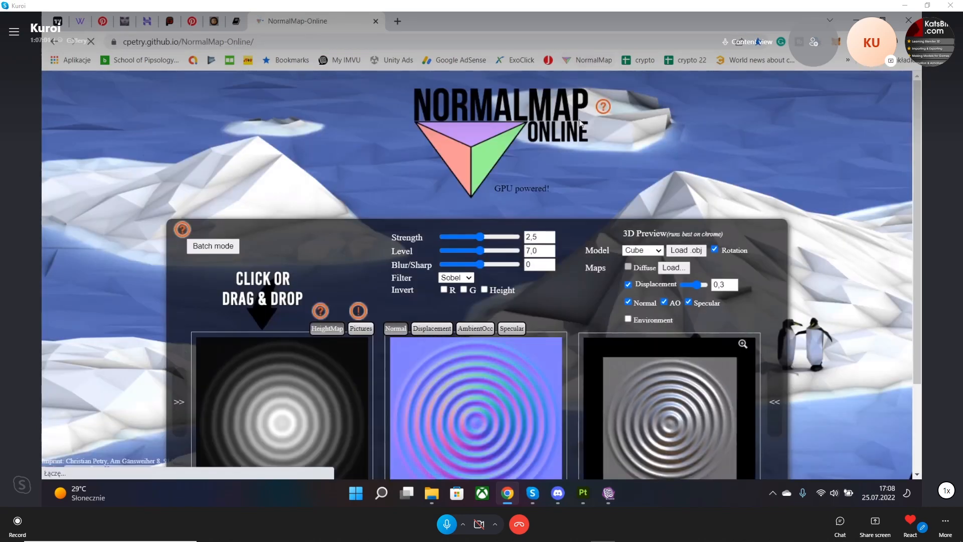
scroll(353, 215, "down", 2)
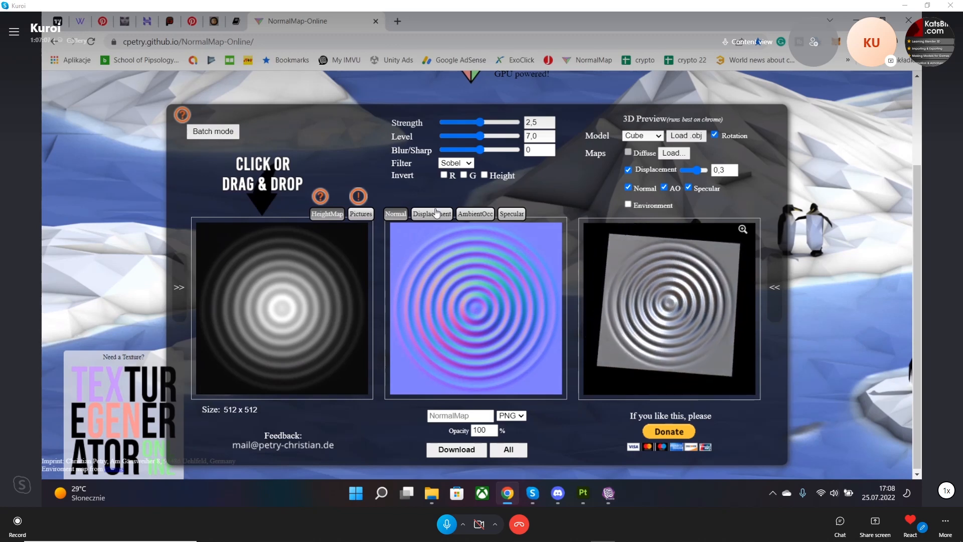
Browse to IMVU tutorial 3 for the height map image and copy Hair__4__2D_View there from the export folder without replacing Hair__4__Base_color.png.
left_click(270, 293)
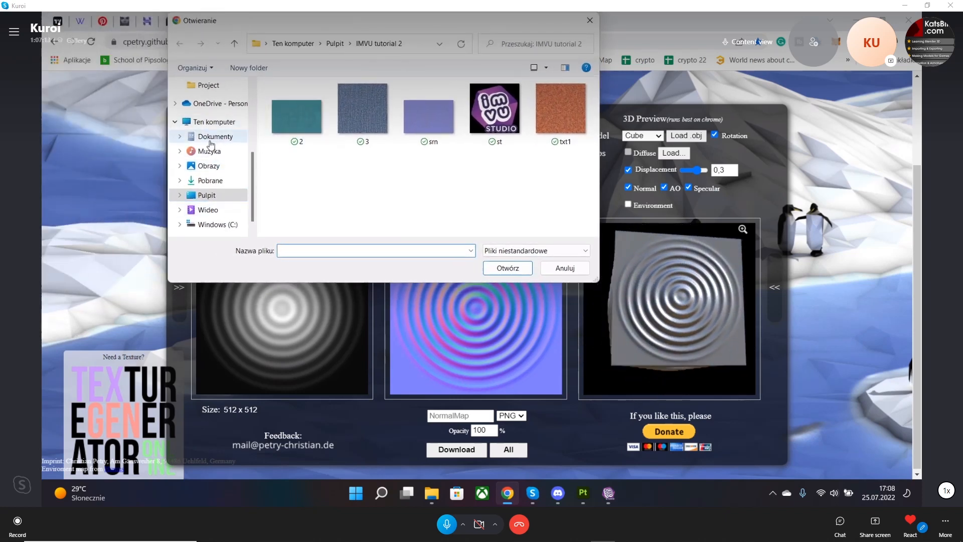
scroll(219, 161, "up", 1)
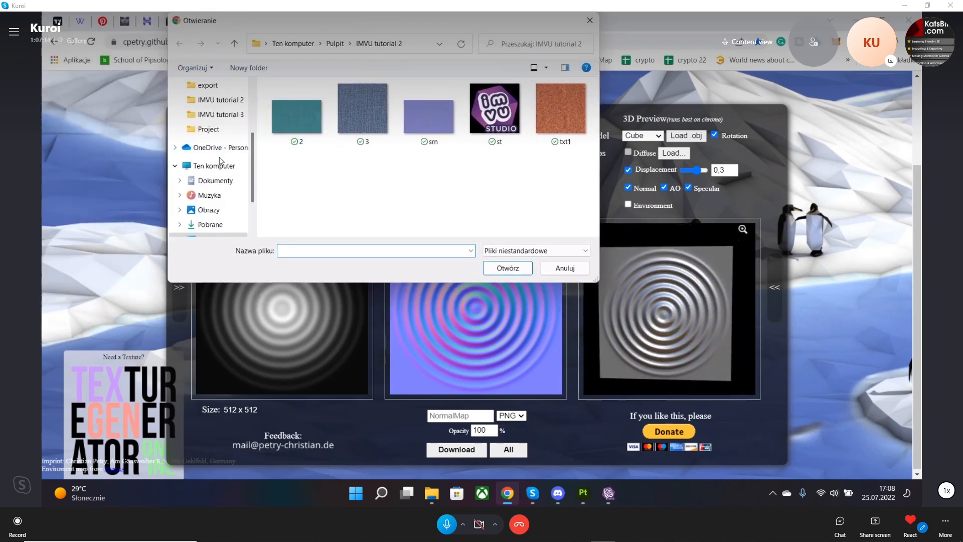
left_click(224, 116)
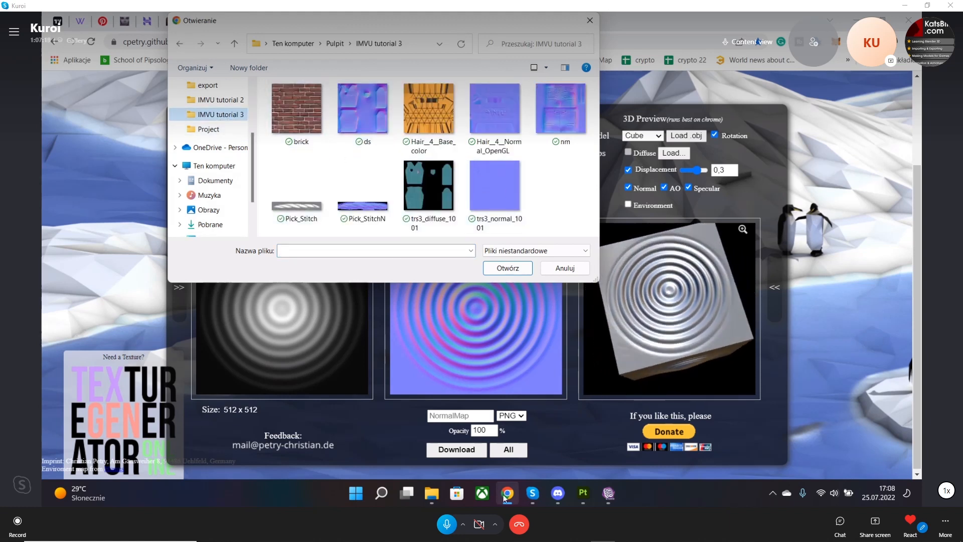
mouse_move(431, 492)
left_click(368, 431)
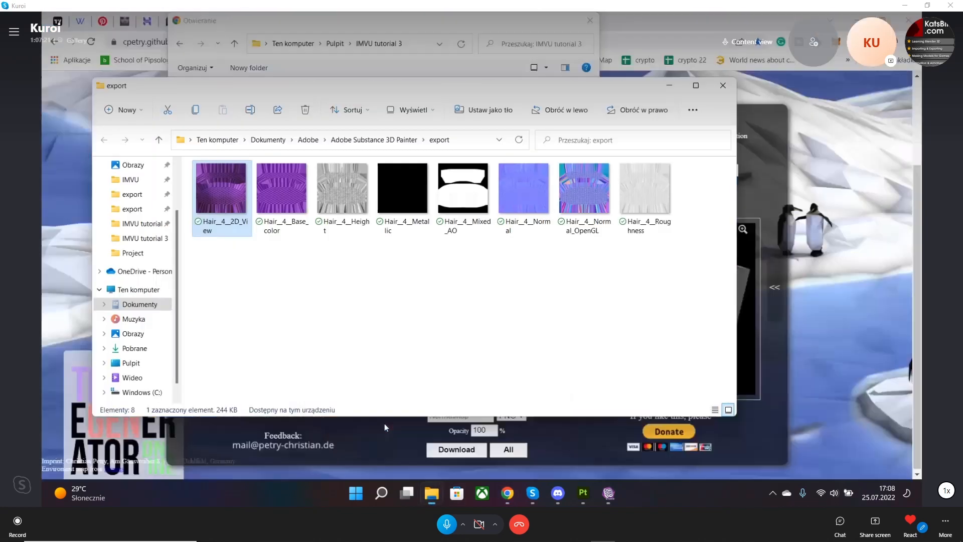
left_click_drag(229, 260, 315, 188)
left_click(416, 51)
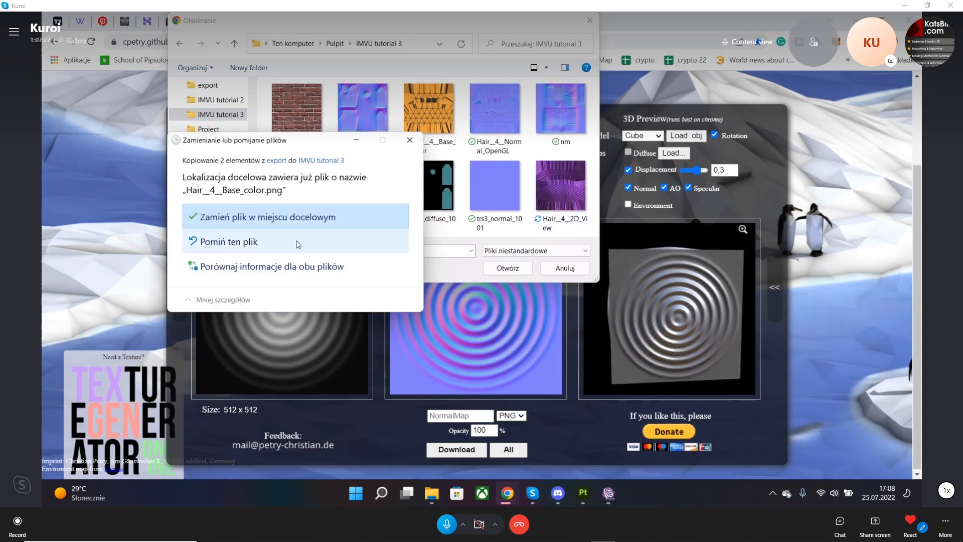
left_click(412, 141)
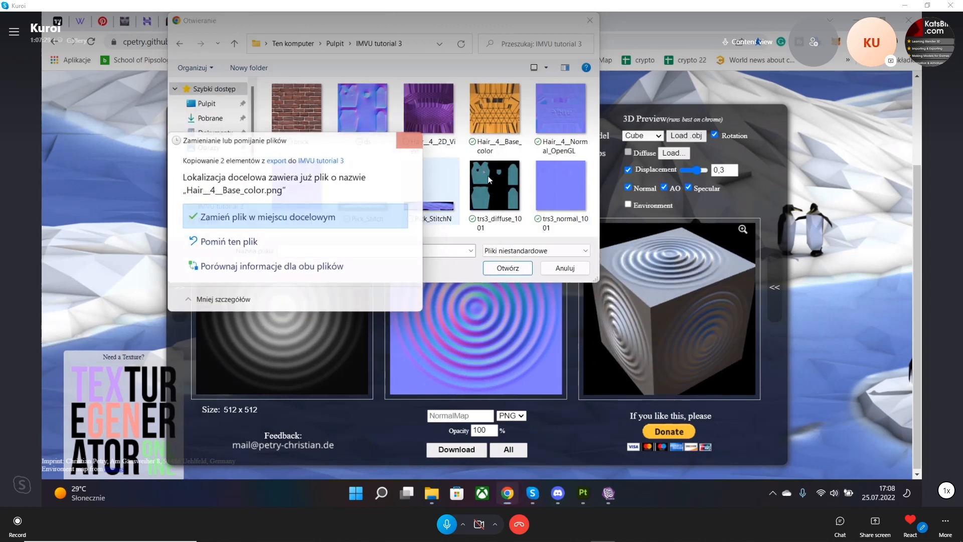
left_click(418, 139)
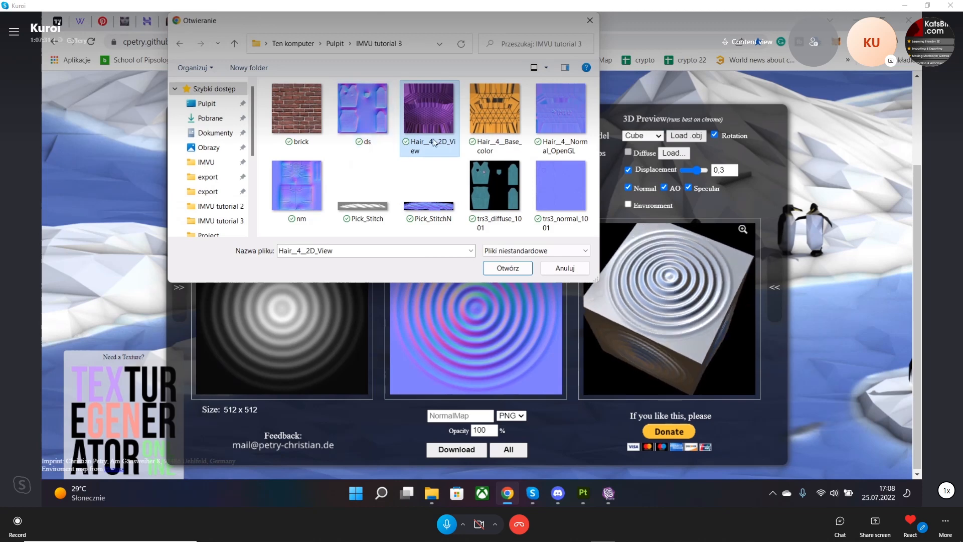
Load Hair__4__2D_View as the height map source image.
double_click(434, 129)
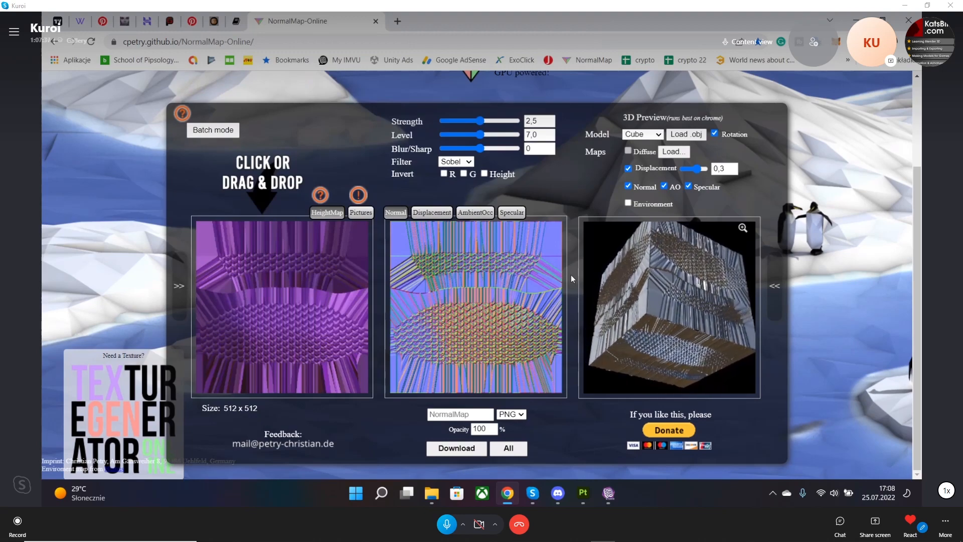
scroll(571, 277, "up", 3)
scroll(570, 278, "down", 3)
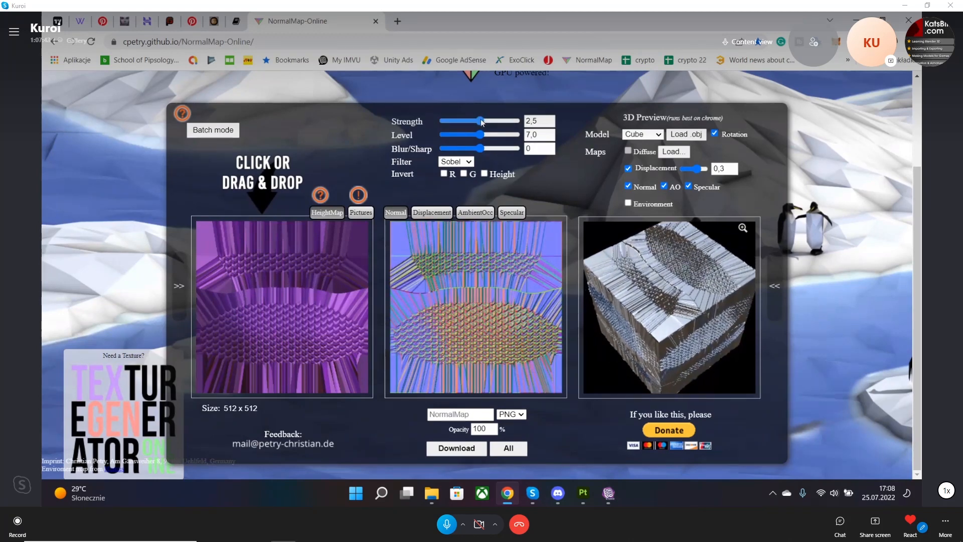
Set the normal map's strength to 0.51 and level to 7.8, and use the Plane model for the 3D preview.
left_click_drag(480, 120, 450, 121)
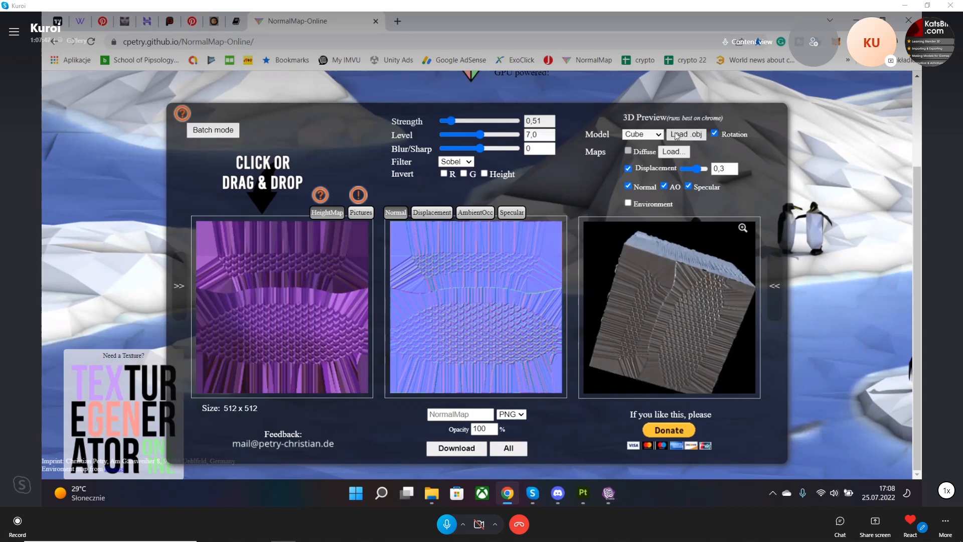
left_click(643, 134)
left_click(646, 154)
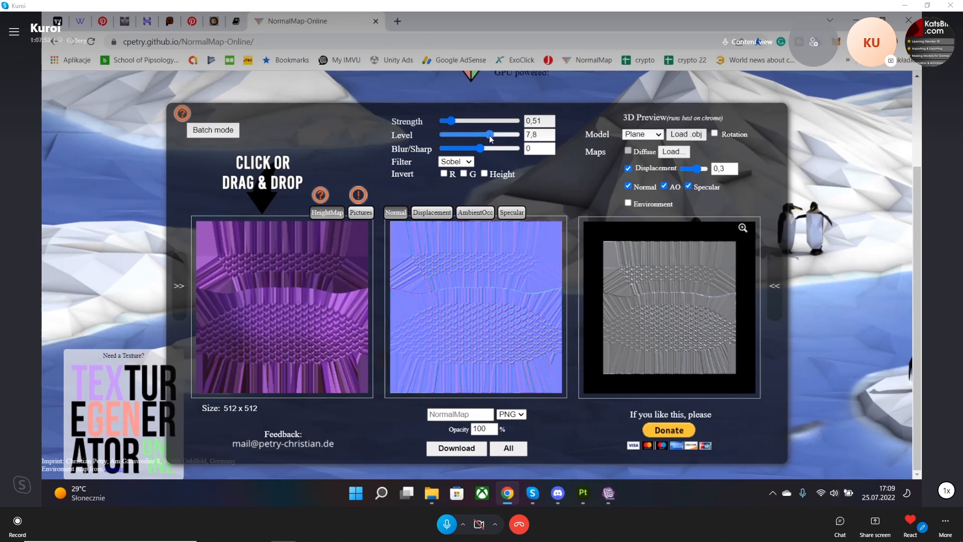
mouse_move(490, 138)
left_mouse_down()
mouse_move(462, 135)
mouse_move(489, 140)
left_mouse_up()
scroll(575, 213, "up", 3)
scroll(574, 213, "down", 3)
Examine the generated displacement map and compare the ambient occlusion map with the specular map.
left_click(423, 213)
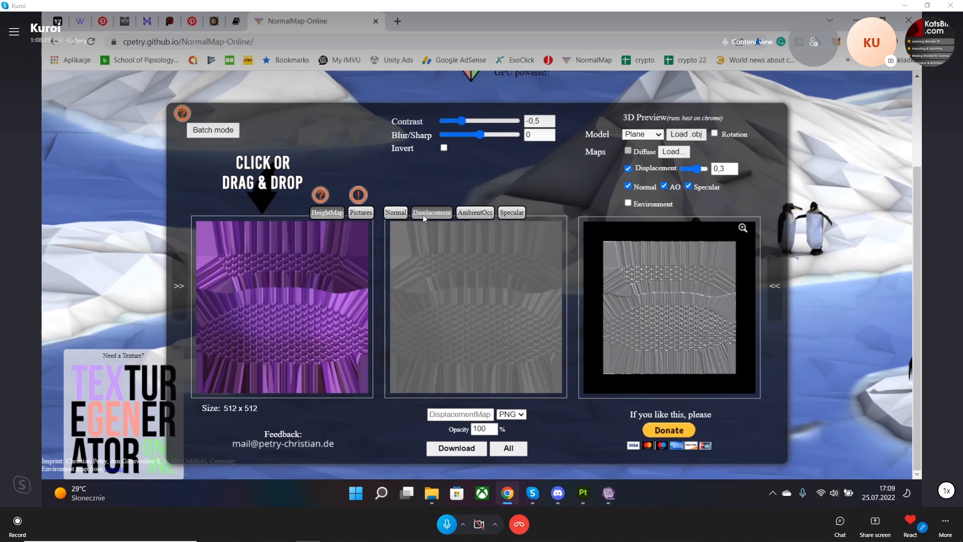
left_click(481, 214)
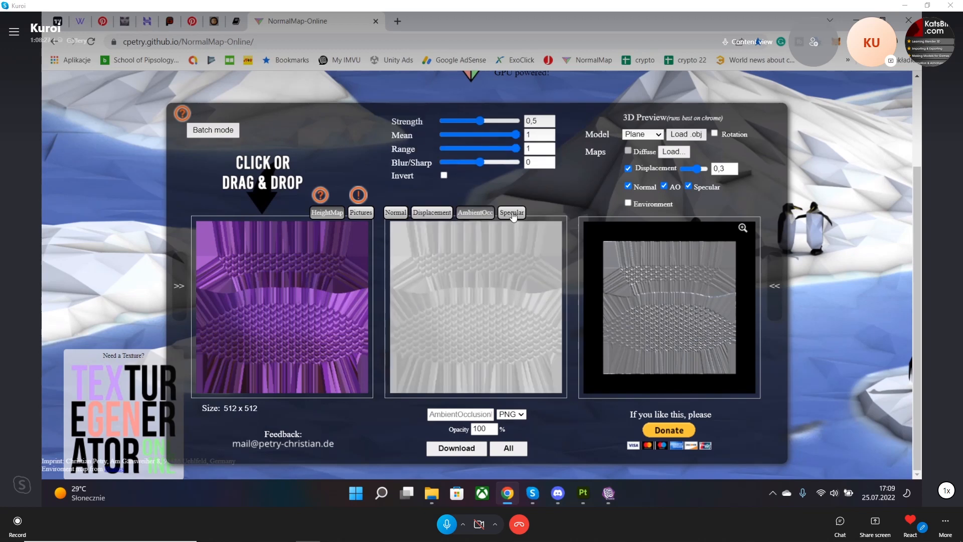
left_click(512, 214)
left_click(482, 212)
left_click(510, 213)
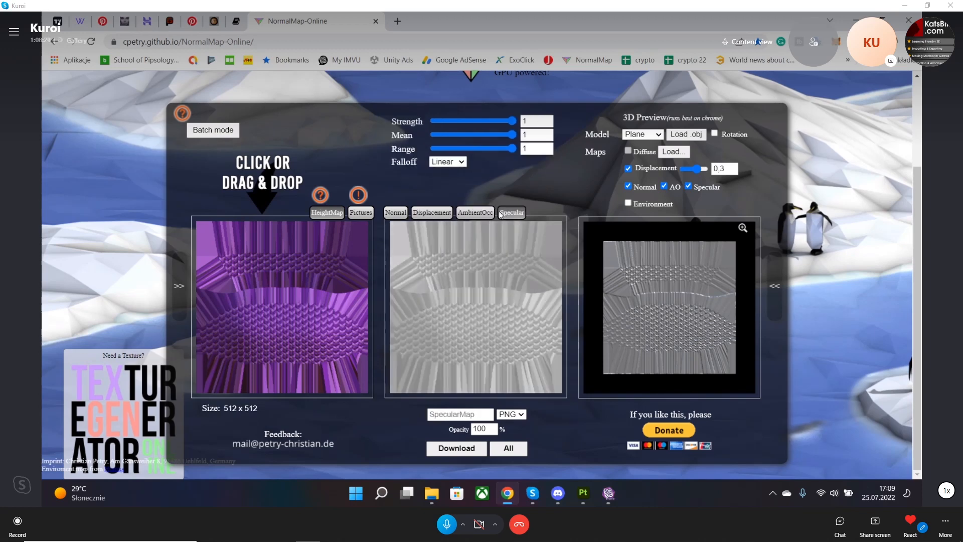
left_click(491, 214)
left_click(511, 214)
left_click(493, 215)
left_click(510, 215)
left_click(493, 215)
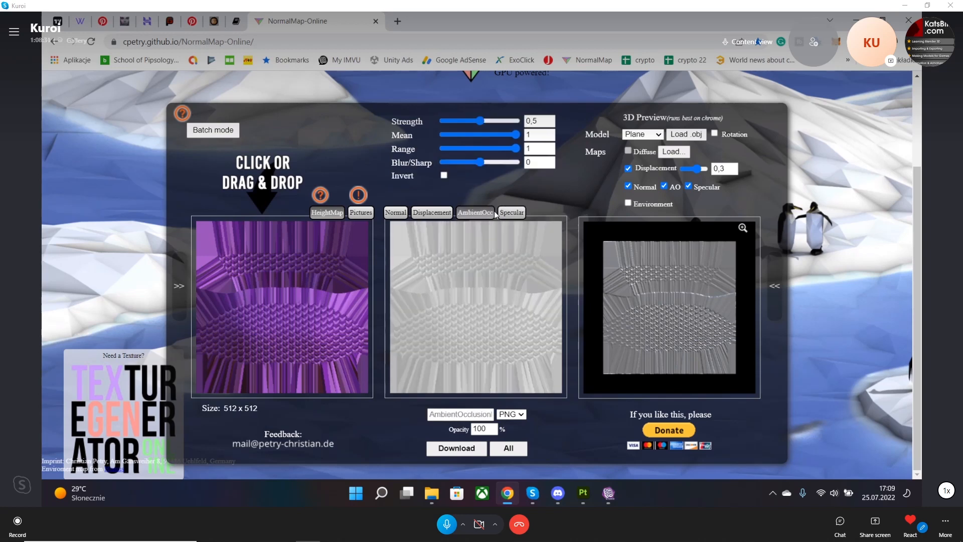
left_click(503, 214)
left_click(491, 213)
Download the specular map as a PNG named dsds into the IMVU tutorial 3 folder.
left_click(516, 213)
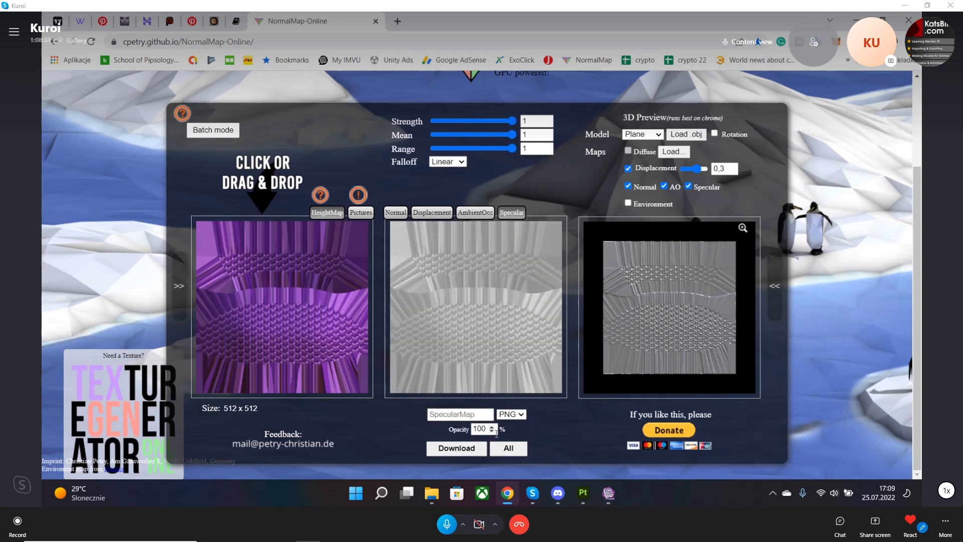
left_click(519, 420)
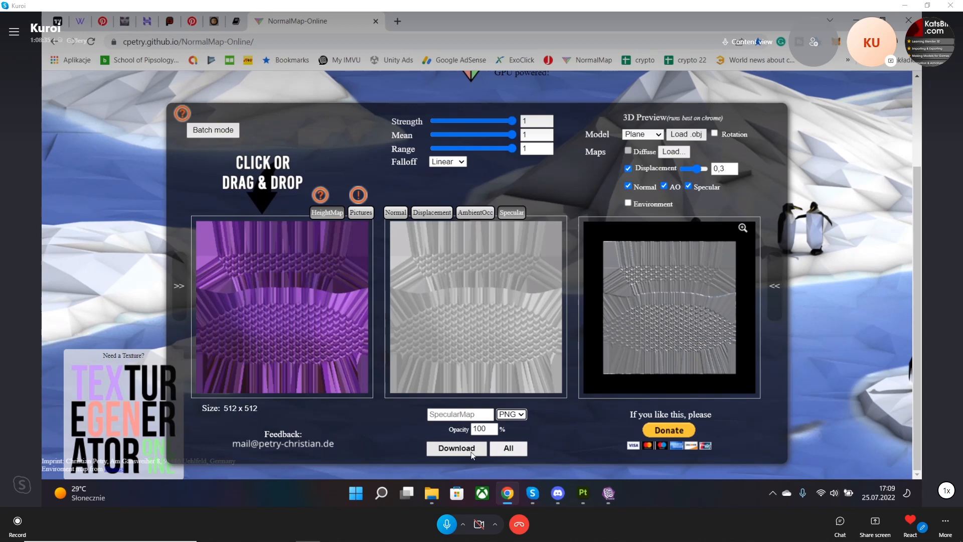
left_click(472, 448)
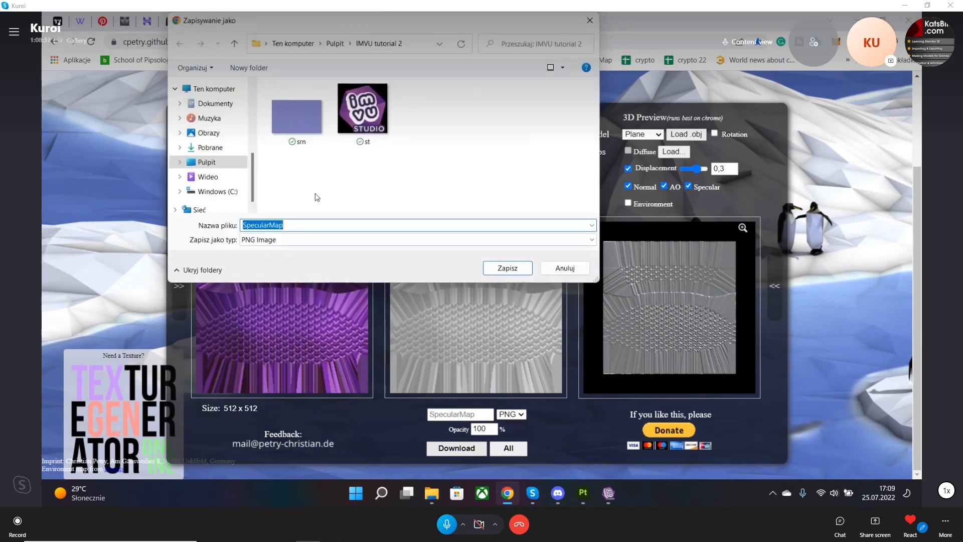
scroll(220, 125, "up", 5)
left_click(221, 143)
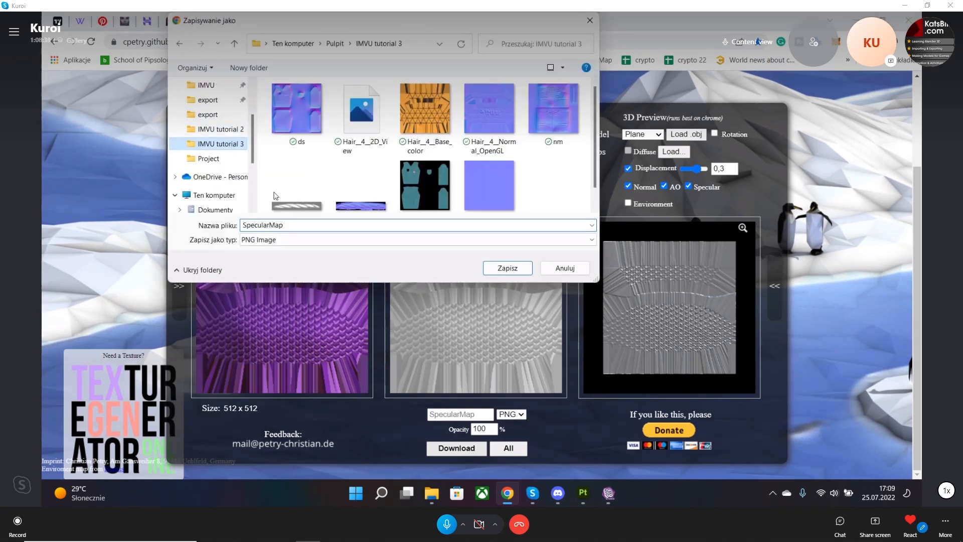
type("dsds")
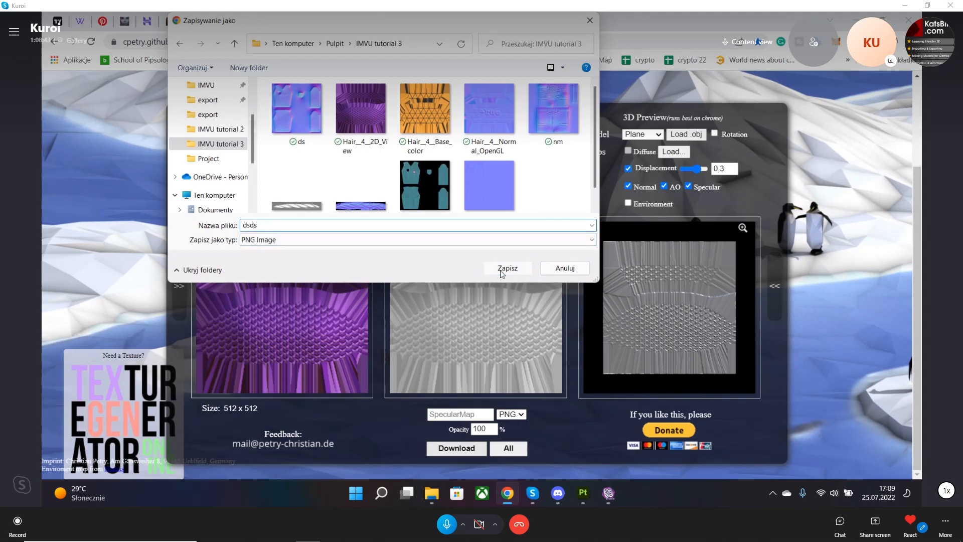
left_click(505, 268)
Switch to Substance 3D Painter and examine the purple knit on the bandeau mesh.
left_click(583, 492)
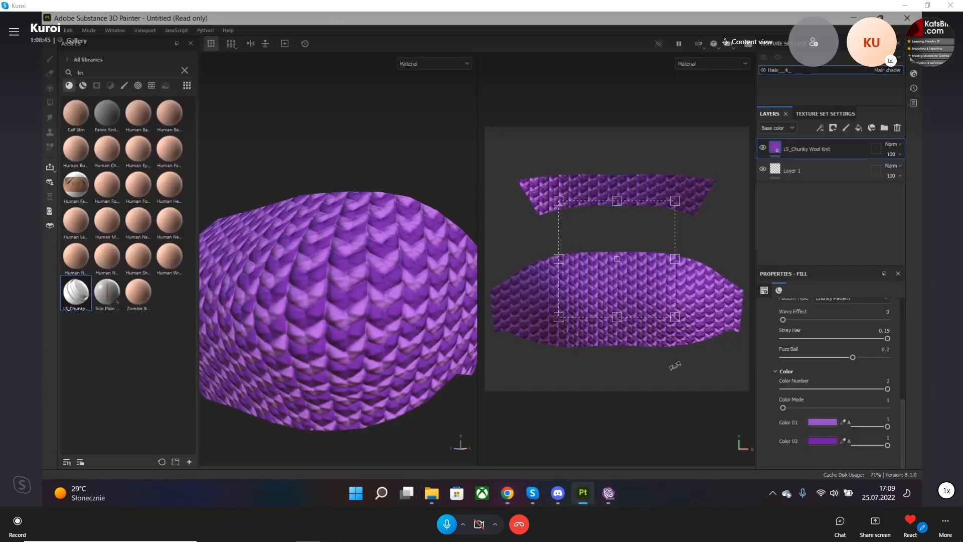
left_click_drag(442, 300, 387, 294, "alt")
left_click(386, 283)
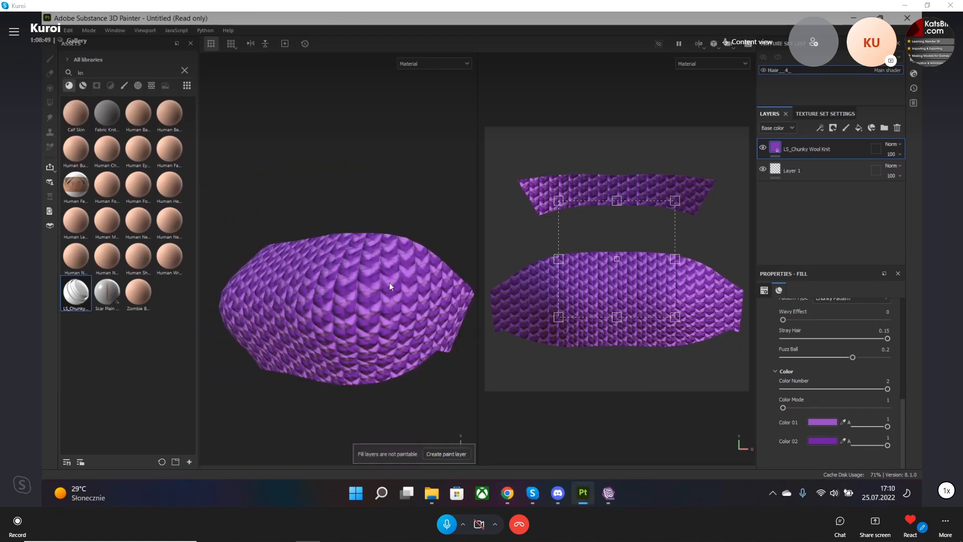
Switch to IMVU Studio, import Hair__4__Roughness as the bandeau's shininess texture, and update the preview.
left_click(507, 493)
left_click(605, 495)
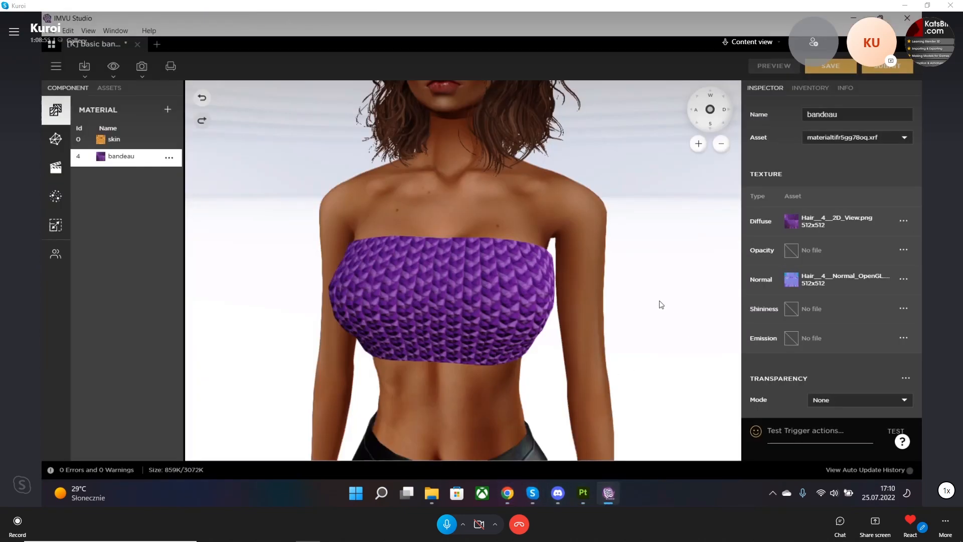
scroll(577, 318, "up", 5)
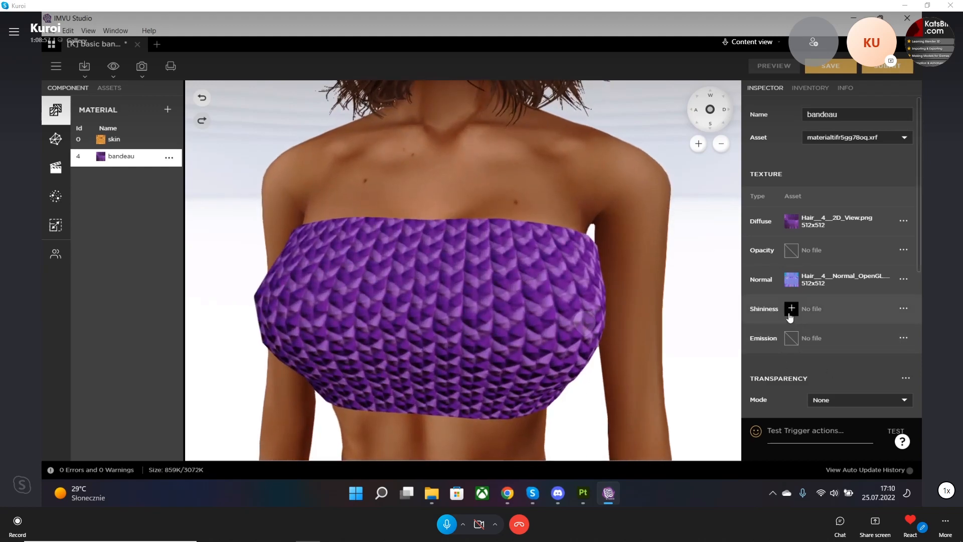
left_click(791, 308)
left_click(654, 270)
double_click(428, 261)
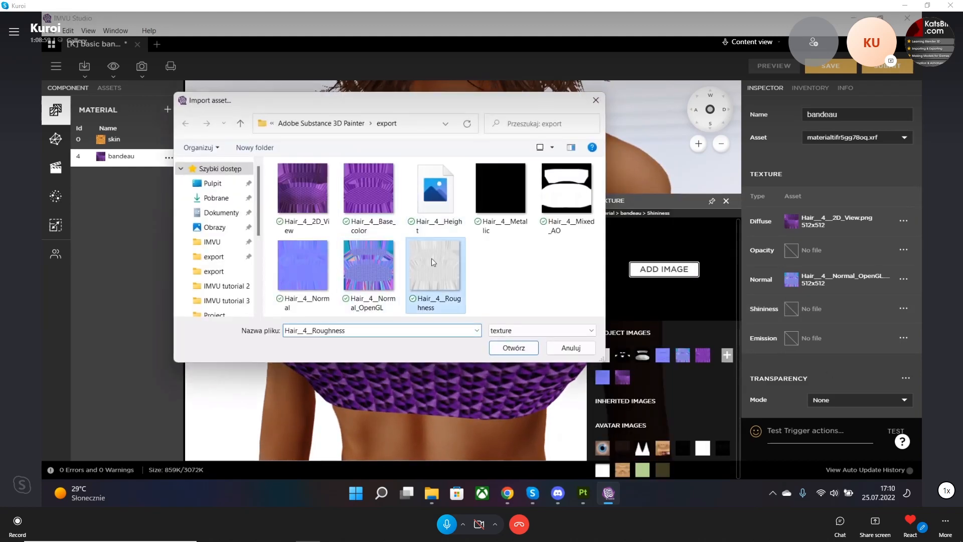
left_click(772, 68)
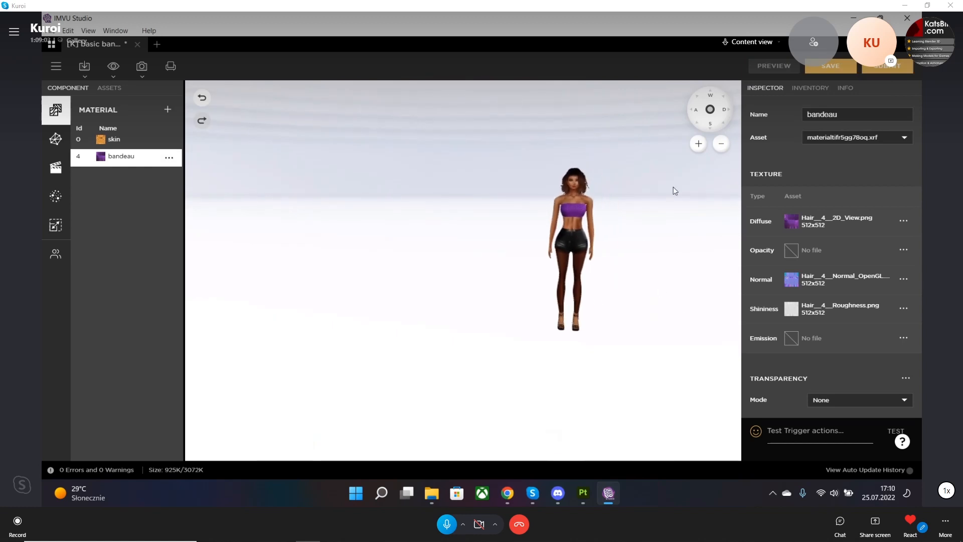
Set the bandeau material's Fresnel Reflection to 20 and update the preview.
left_click(712, 112)
left_click_drag(585, 173, 477, 264)
scroll(479, 281, "up", 8)
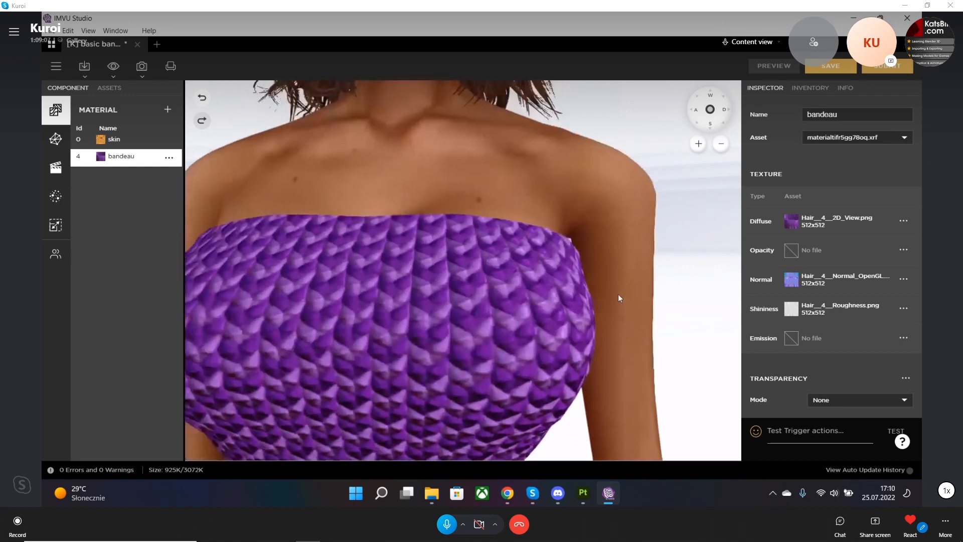
scroll(850, 373, "down", 3)
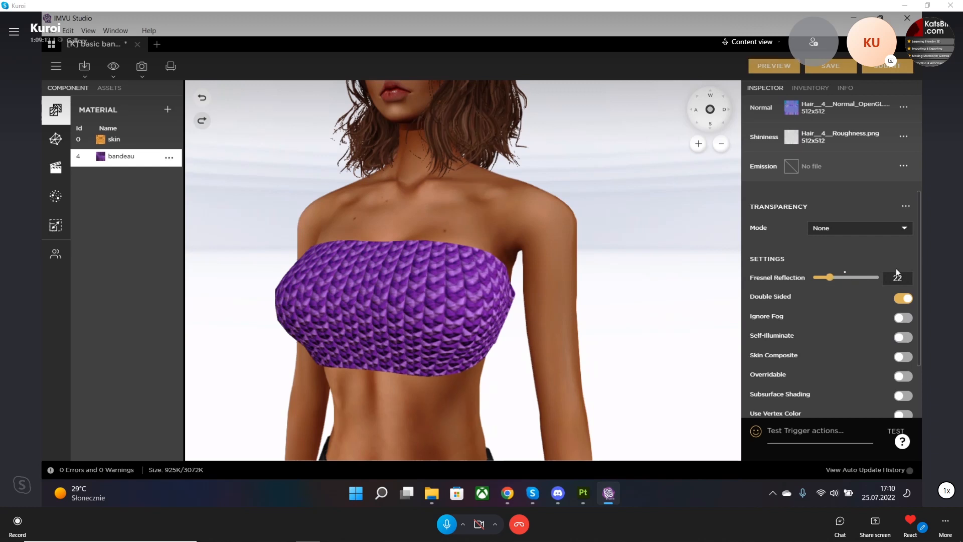
type("0")
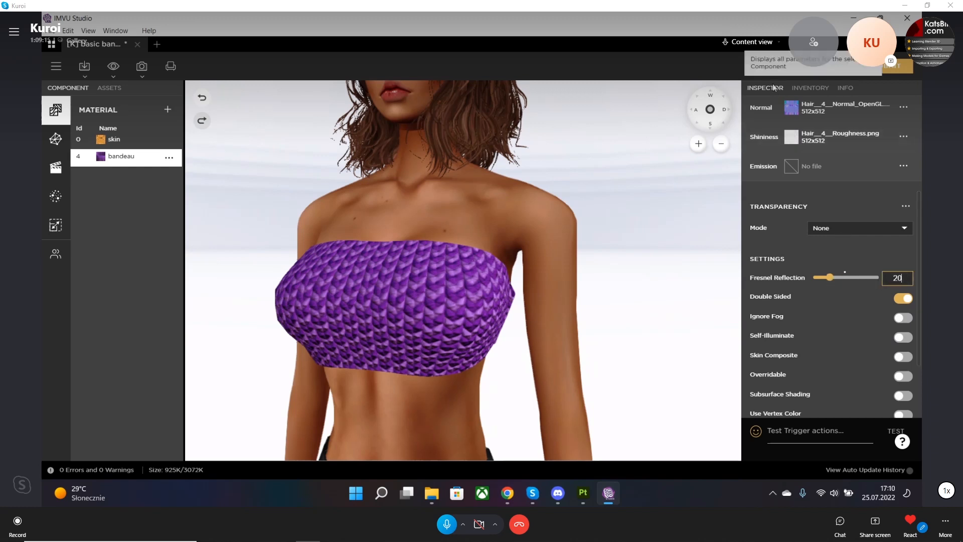
key("Return")
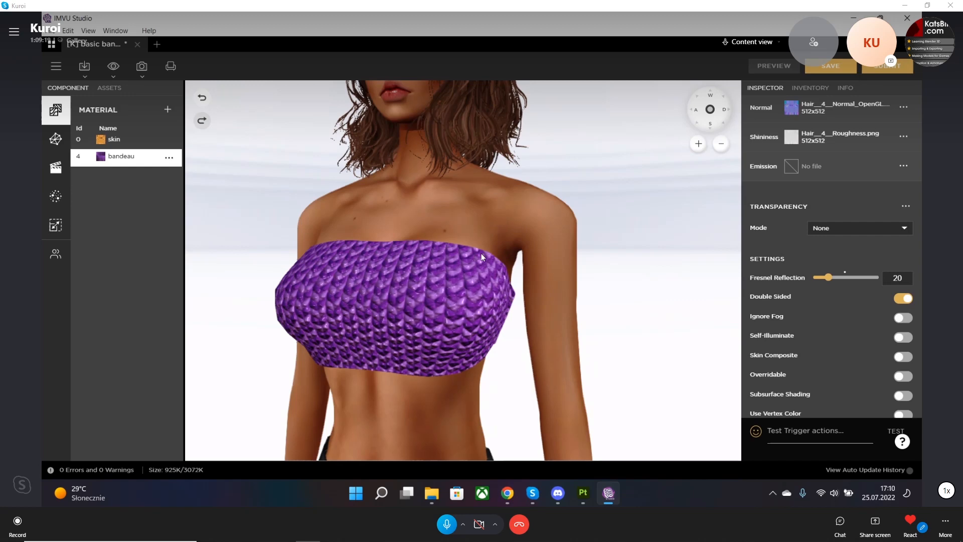
Examine the shiny highlights on the bandeau's knit up close and from several angles.
left_click_drag(480, 254, 449, 294)
scroll(475, 315, "up", 5)
scroll(466, 321, "down", 1)
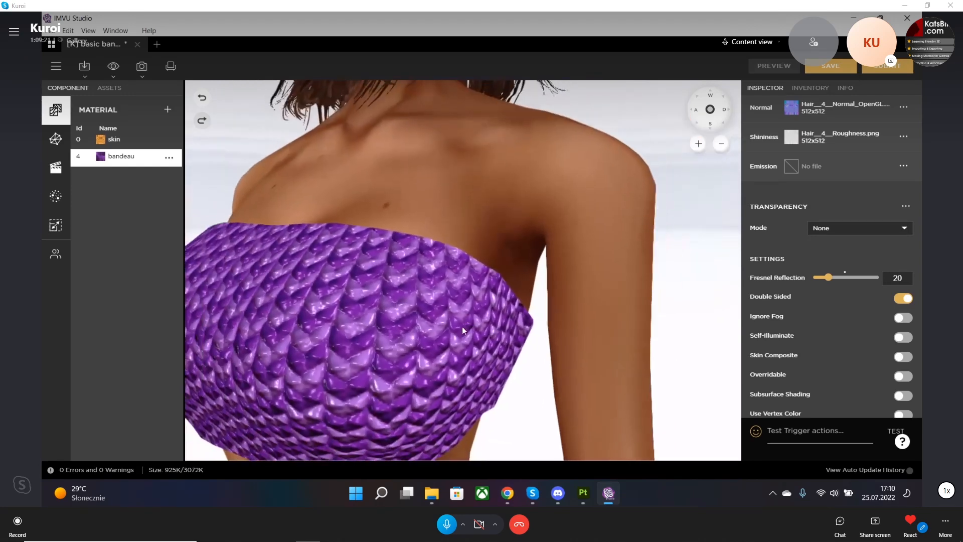
mouse_move(462, 327)
left_mouse_down()
mouse_move(474, 314)
mouse_move(546, 315)
mouse_move(526, 301)
mouse_move(347, 292)
mouse_move(479, 333)
mouse_move(526, 329)
mouse_move(445, 323)
left_mouse_up()
scroll(446, 327, "down", 4)
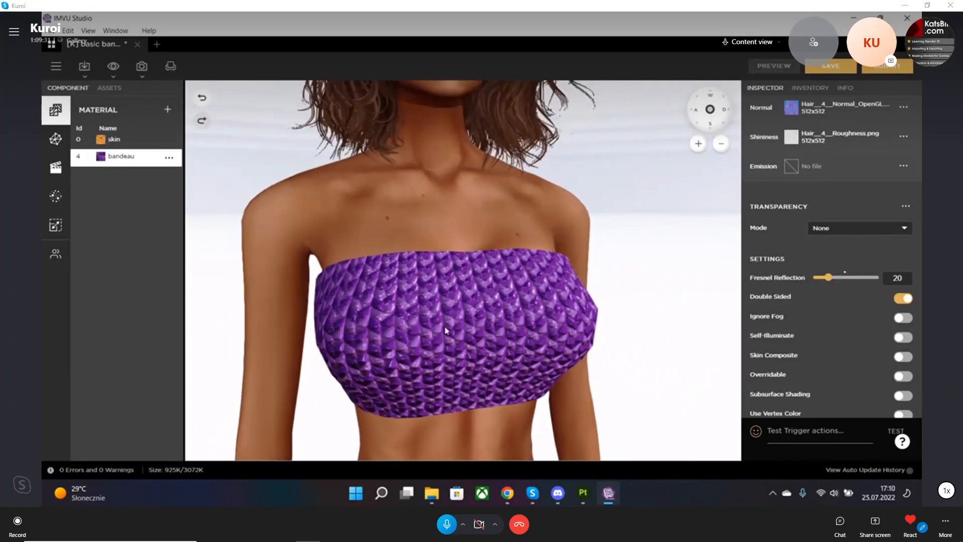
scroll(466, 335, "up", 8)
scroll(466, 336, "down", 4)
scroll(580, 340, "down", 5)
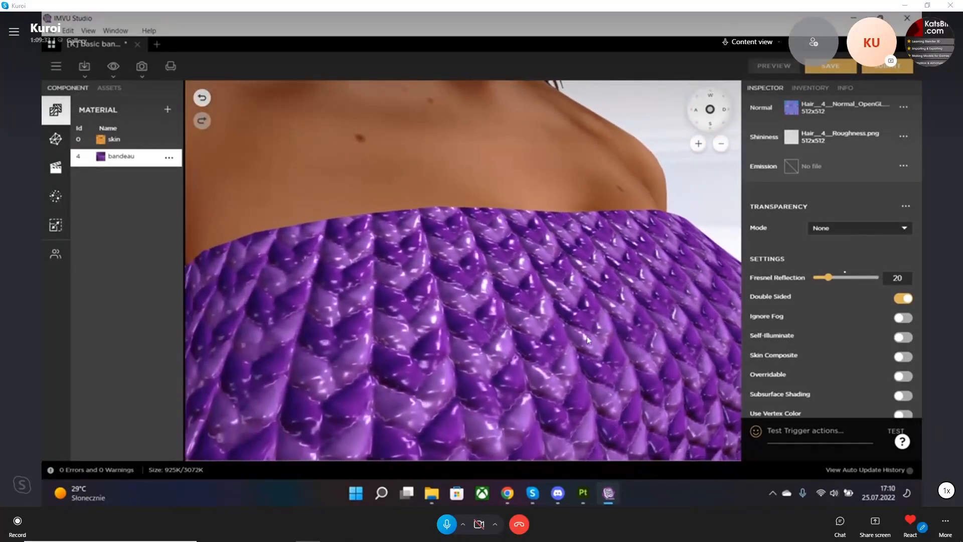
left_click_drag(586, 346, 531, 346)
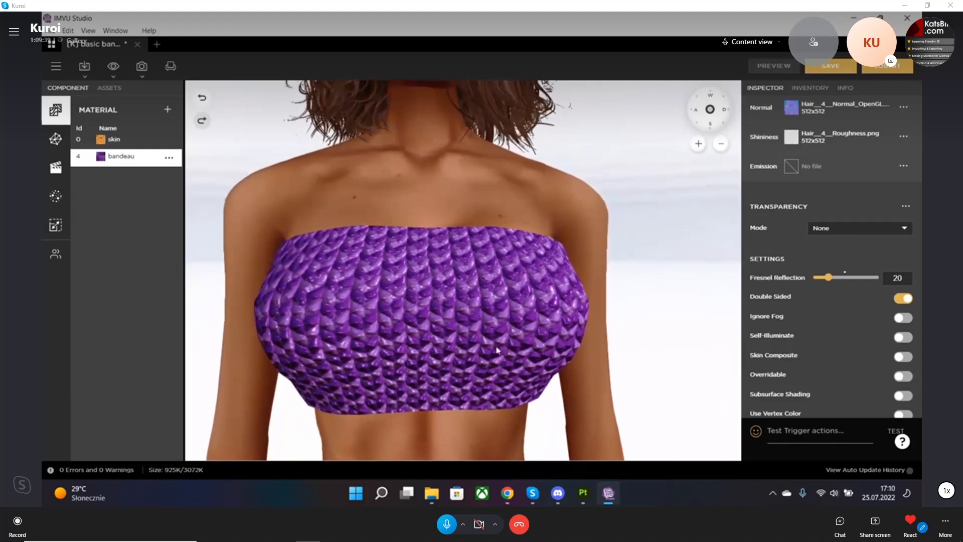
left_click_drag(504, 268, 467, 288)
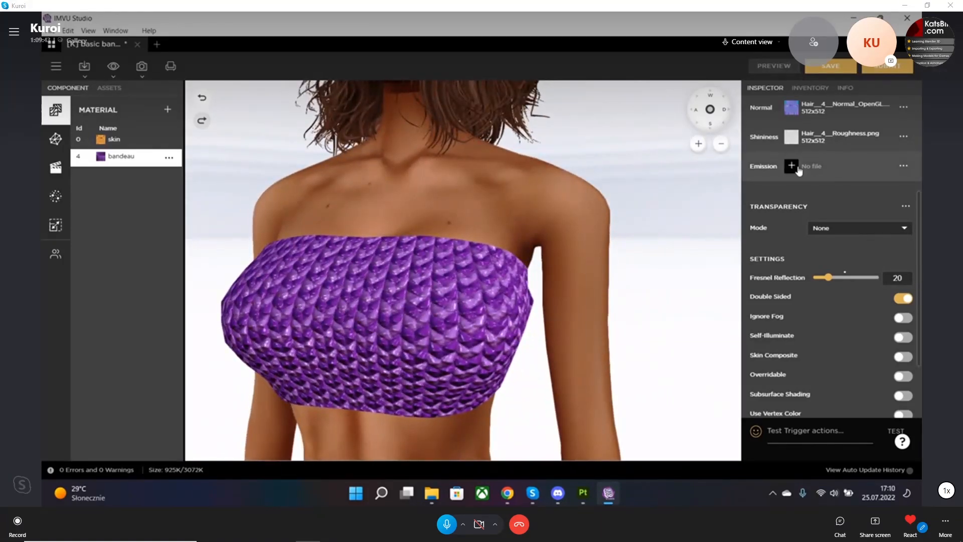
Assign the project image Hair__4__Roughness.png as the bandeau's emission texture and update the preview.
left_click(792, 166)
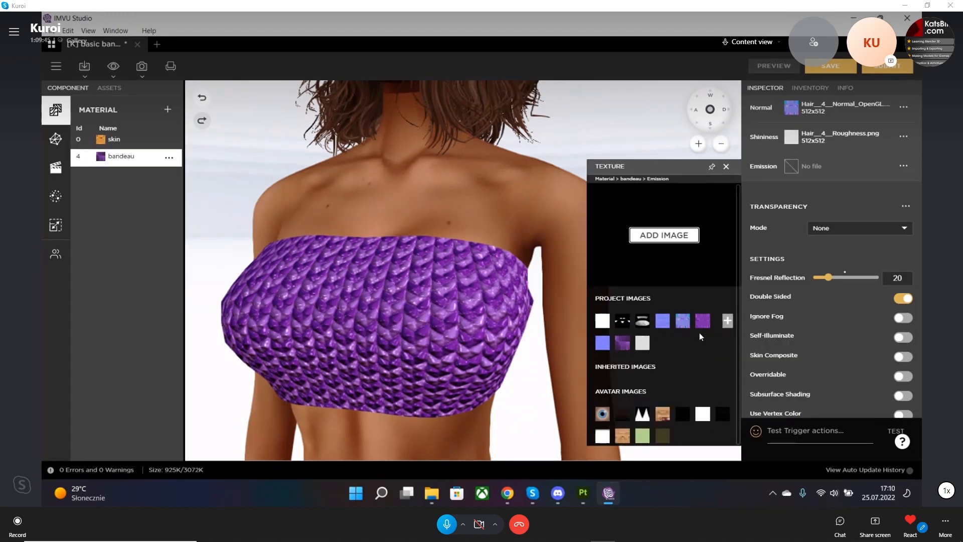
left_click(642, 343)
left_click(769, 70)
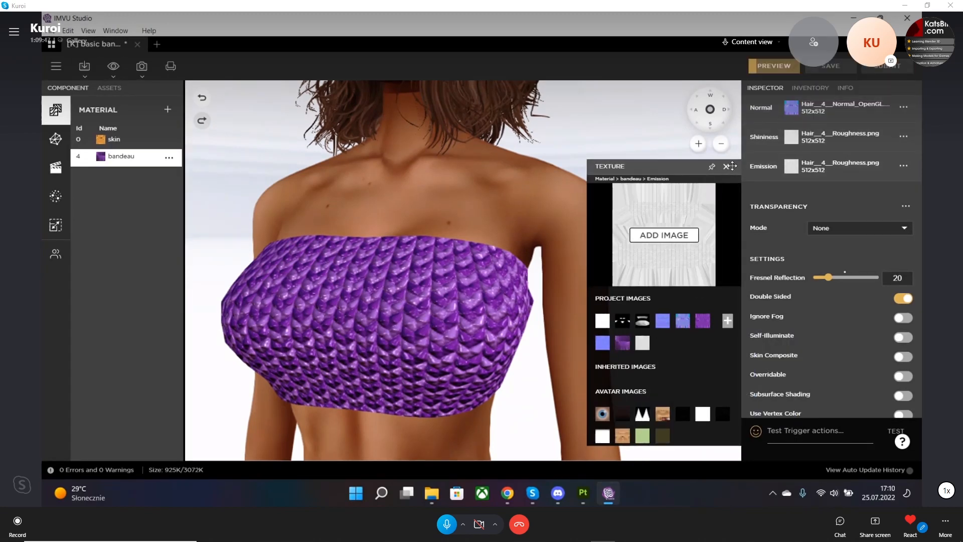
Enable emission on the bandeau material at an intensity of 0.071 and preview the glow on the avatar.
scroll(795, 287, "down", 2)
scroll(795, 287, "down", 1)
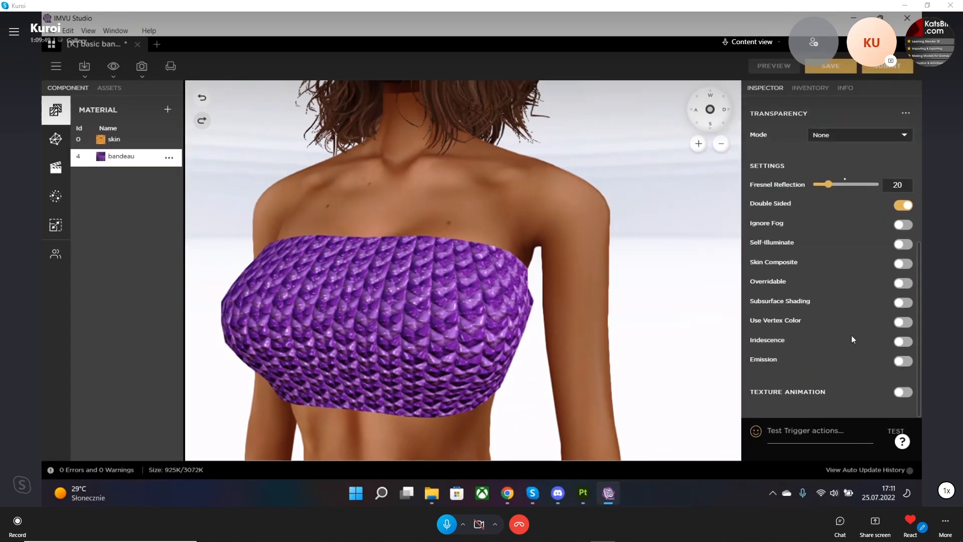
left_click(901, 360)
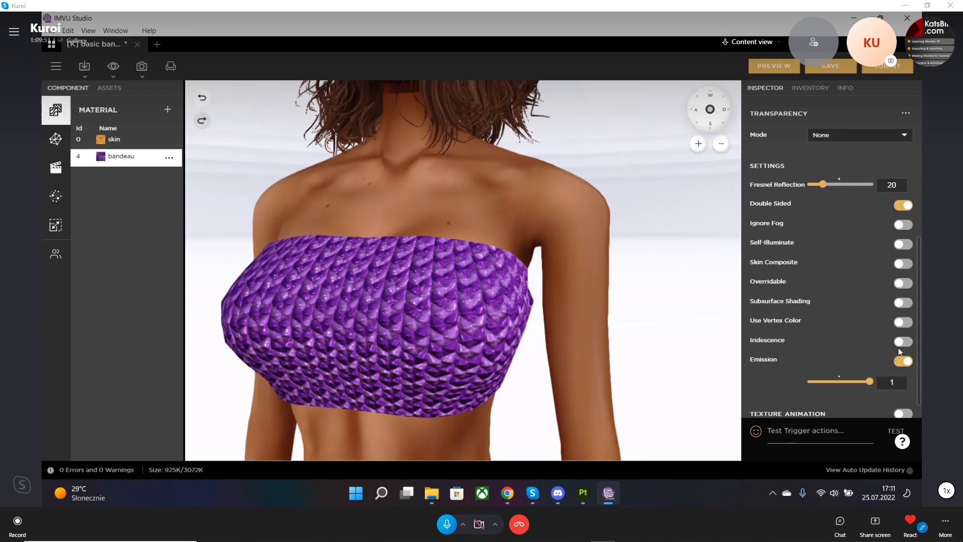
left_click_drag(816, 388, 814, 387)
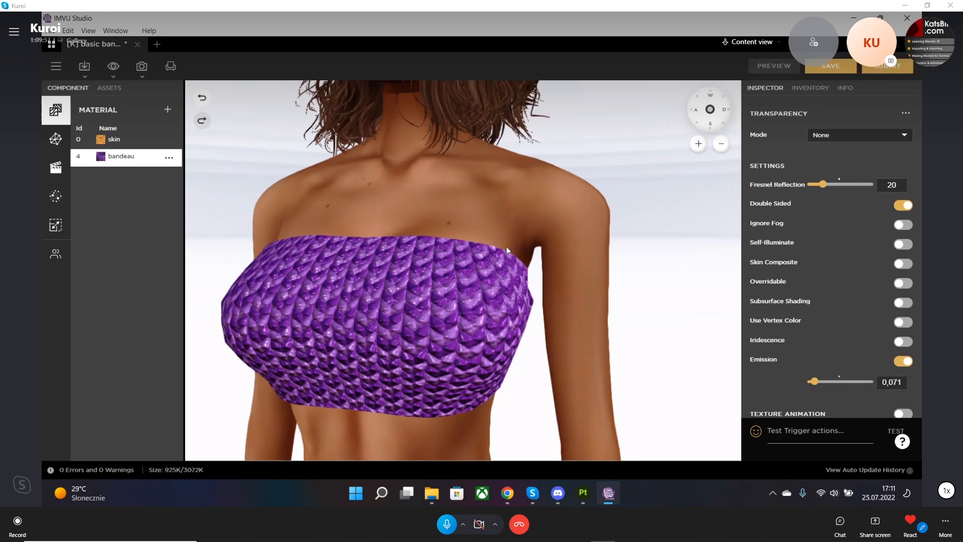
scroll(501, 237, "down", 5)
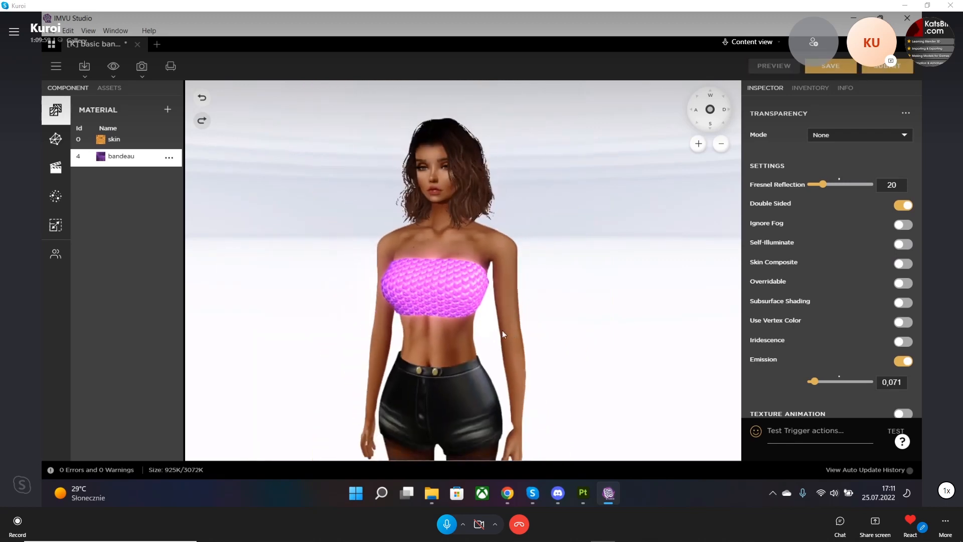
scroll(502, 331, "up", 5)
mouse_move(582, 339)
left_mouse_down()
mouse_move(413, 328)
mouse_move(660, 336)
mouse_move(450, 326)
mouse_move(640, 348)
mouse_move(601, 341)
left_mouse_up()
mouse_move(573, 310)
left_mouse_down()
mouse_move(557, 312)
mouse_move(572, 326)
left_mouse_up()
scroll(748, 362, "down", 1)
Enable texture animation on the bandeau material, keeping the Cycling mode.
mouse_move(769, 343)
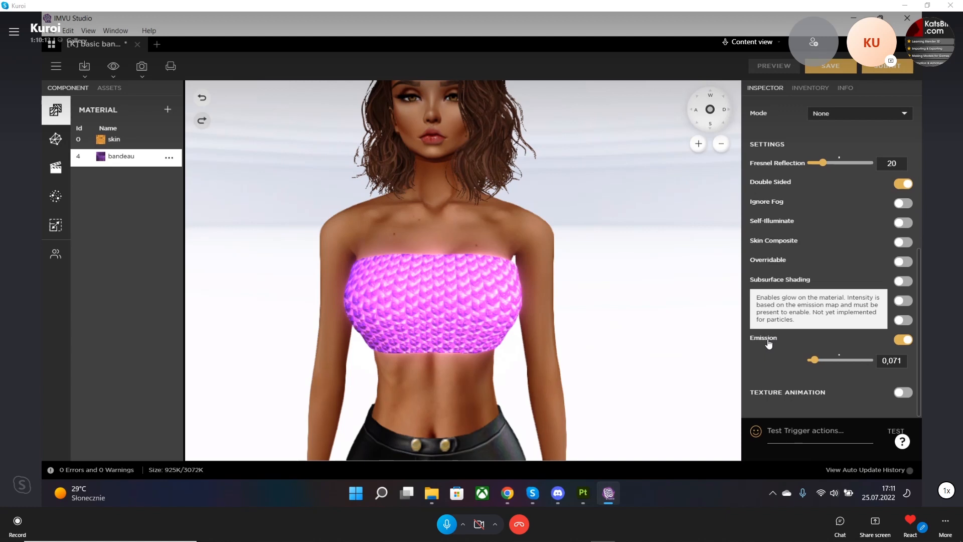
left_click(903, 392)
scroll(843, 341, "down", 4)
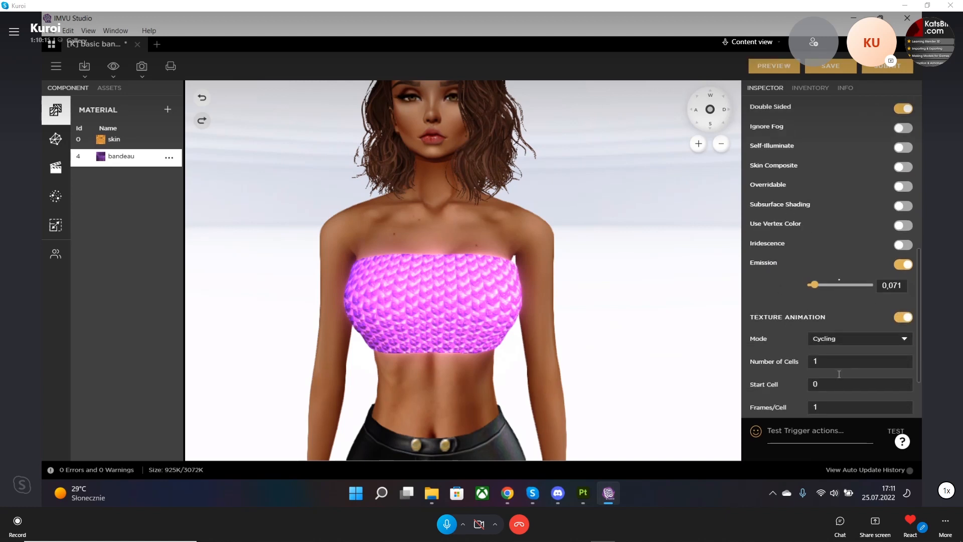
left_click(834, 331)
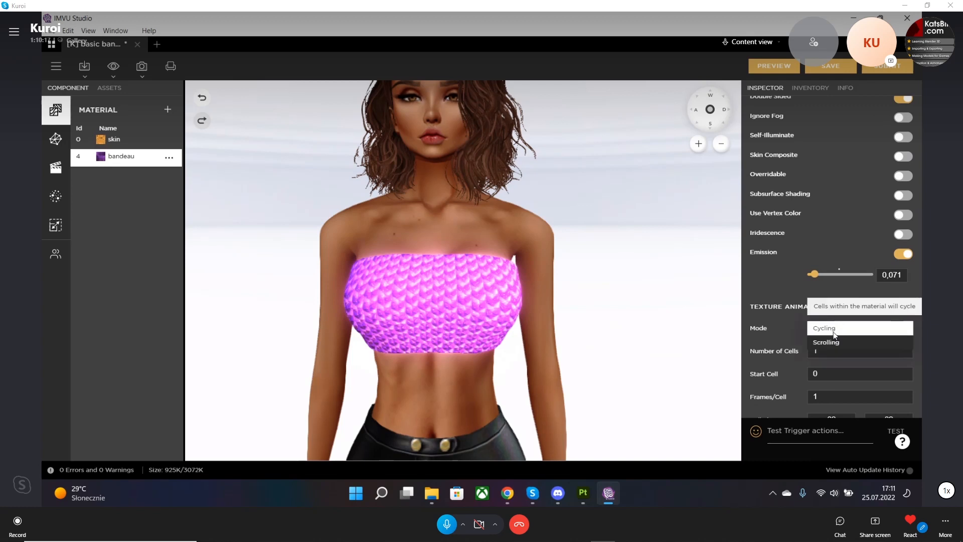
left_click(833, 329)
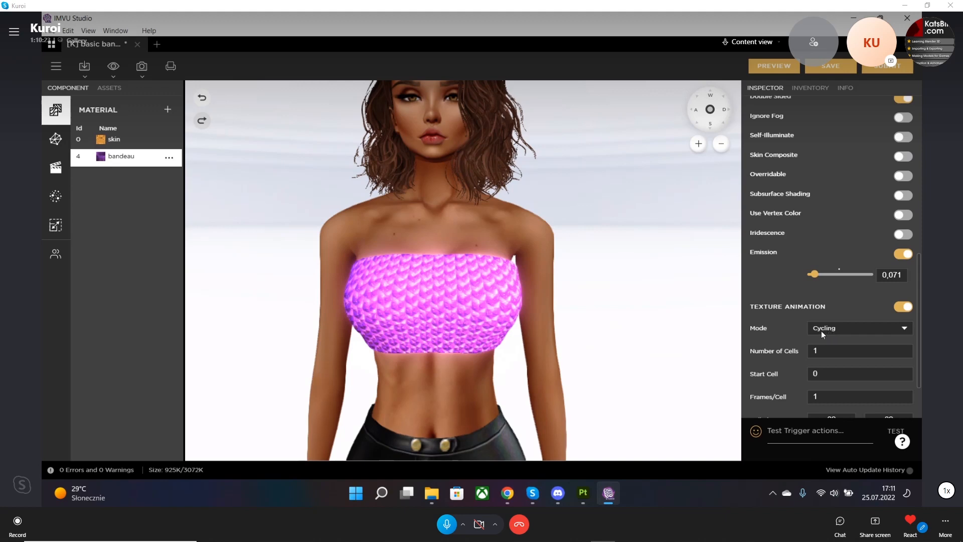
scroll(426, 323, "up", 5)
left_click_drag(474, 328, 424, 321)
scroll(635, 306, "down", 4)
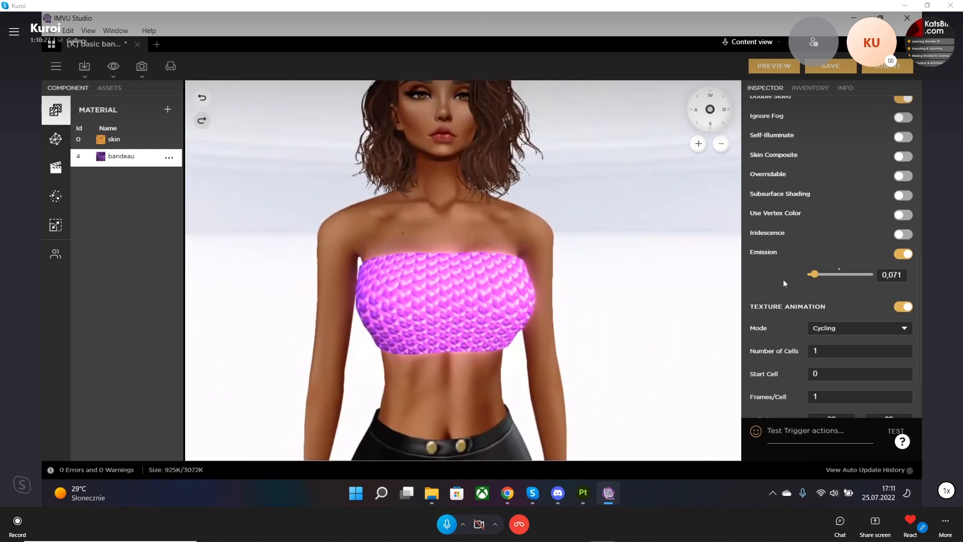
Enable iridescence on the bandeau material and preview its effect from both sides of the avatar.
scroll(783, 278, "up", 3)
scroll(844, 309, "down", 3)
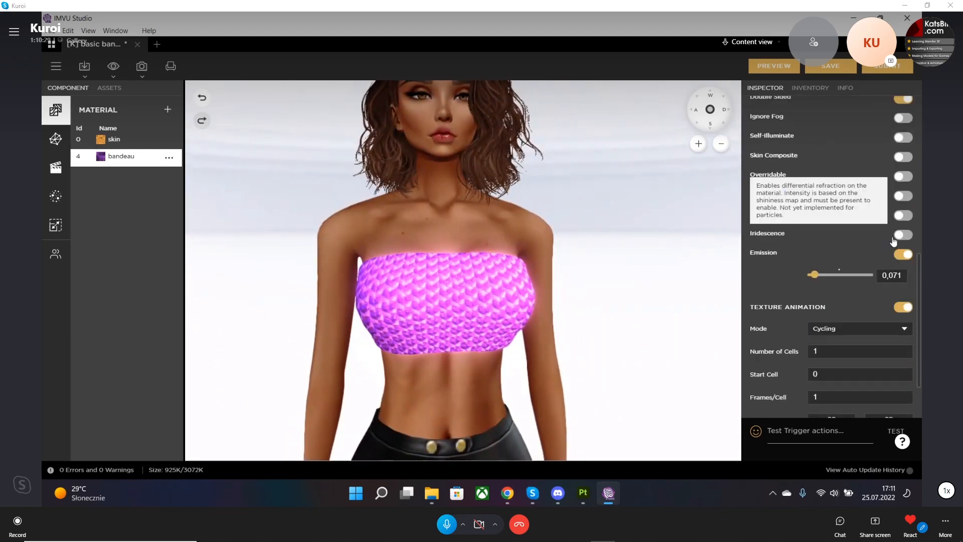
double_click(897, 234)
left_click(902, 234)
scroll(899, 236, "up", 3)
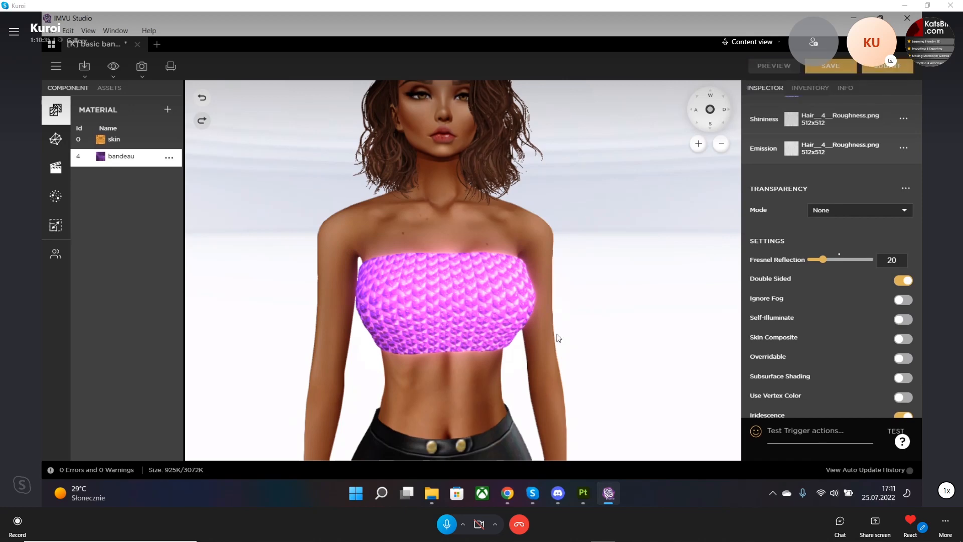
scroll(578, 372, "up", 3)
left_click_drag(577, 382, 432, 355)
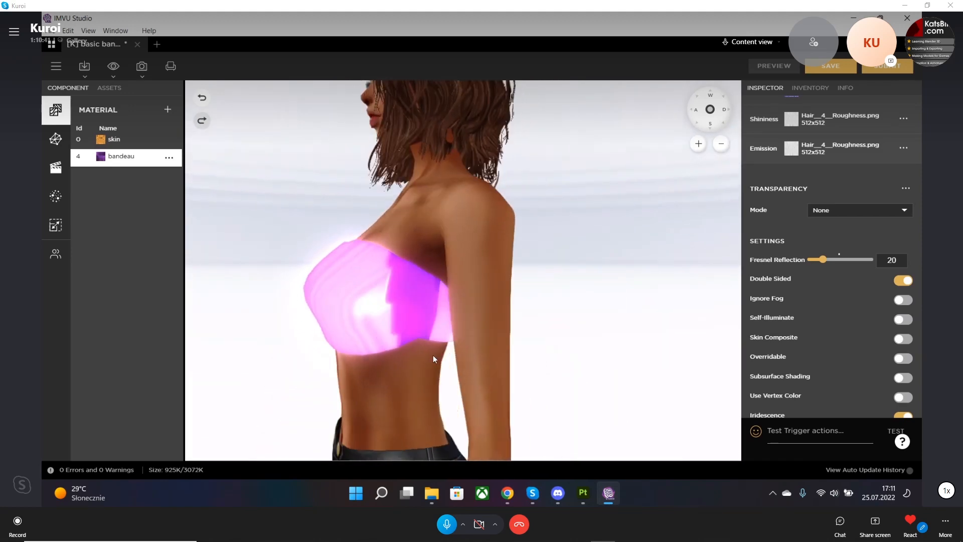
scroll(416, 353, "up", 3)
scroll(400, 353, "up", 3)
left_click_drag(399, 363, 512, 353)
scroll(513, 355, "down", 5)
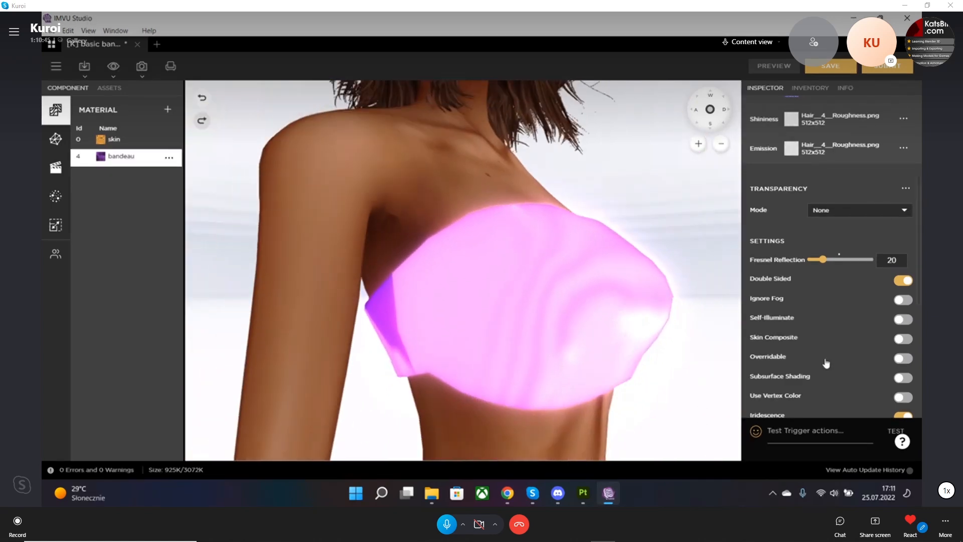
Disable emission on the bandeau material and preview the change from the avatar's other side.
scroll(790, 237, "up", 3)
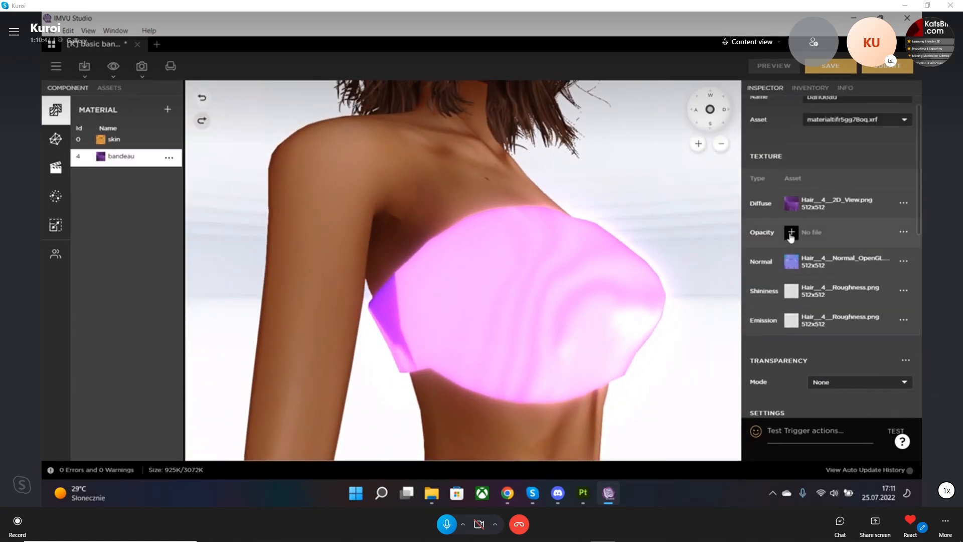
scroll(839, 357, "down", 5)
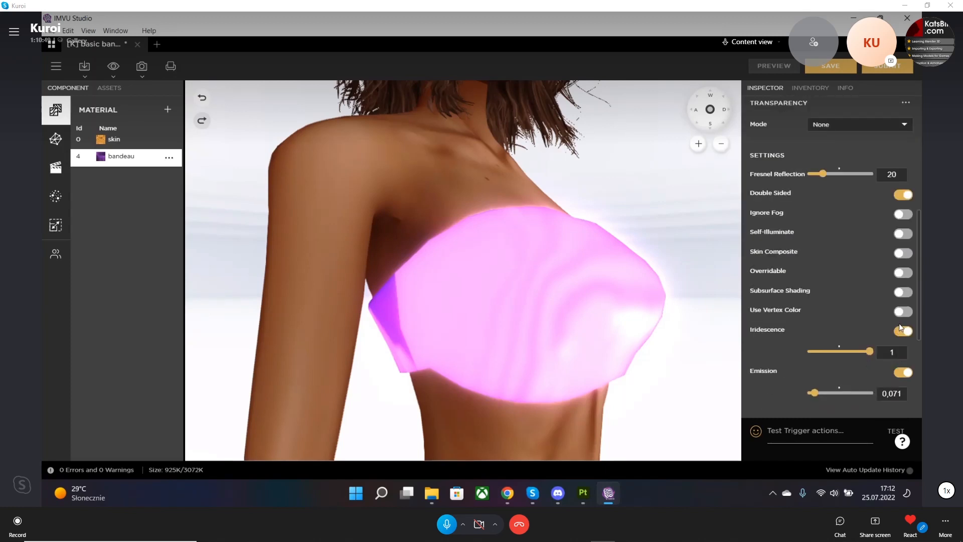
left_click(903, 372)
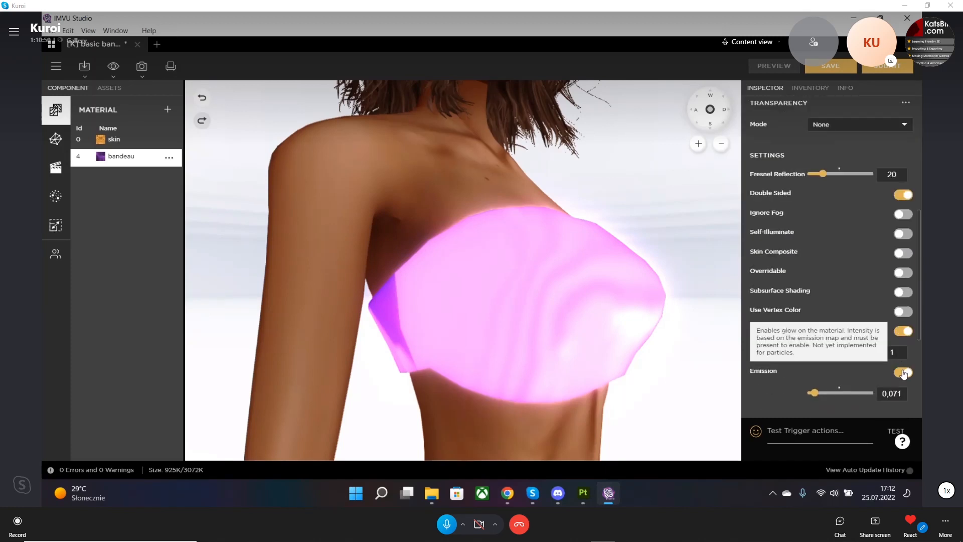
left_click(774, 66)
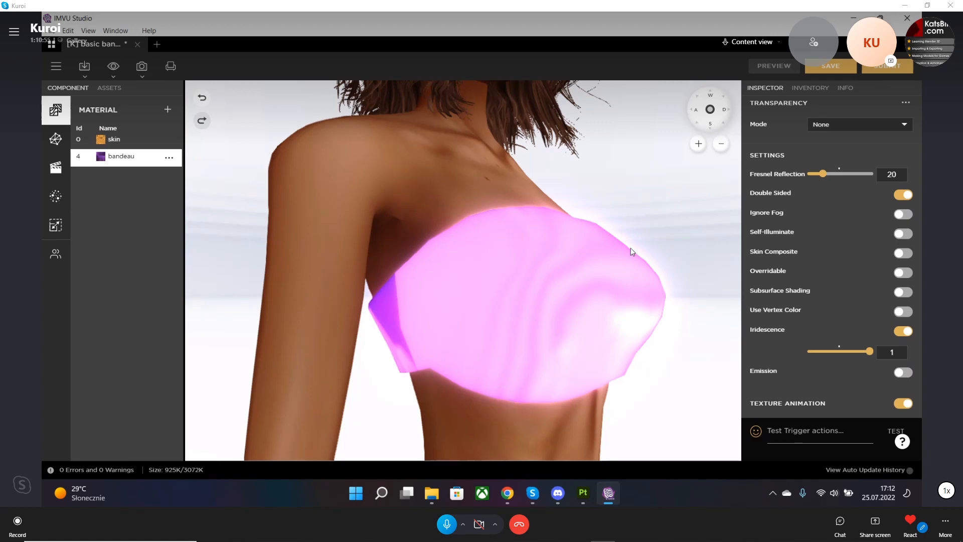
left_click_drag(640, 297, 523, 307)
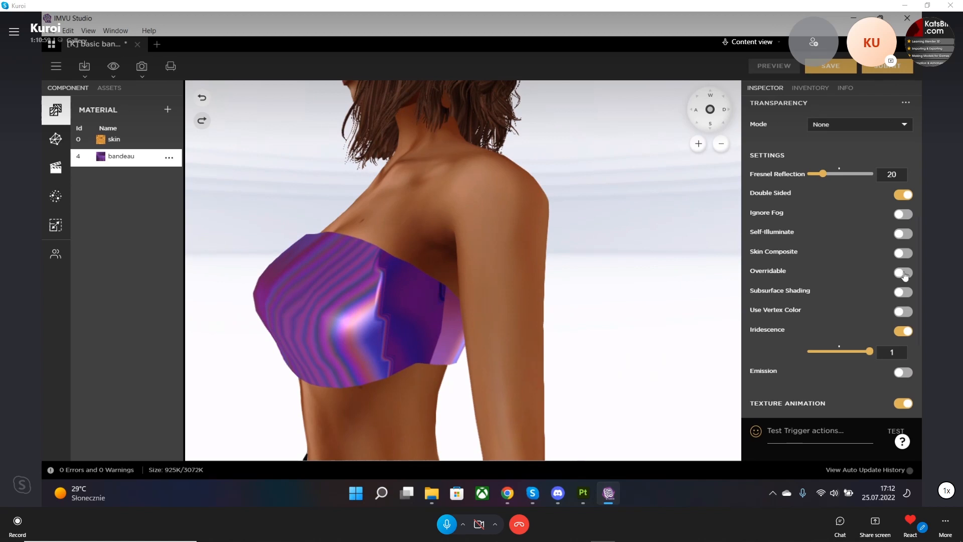
Try the project image Hair__4__Base_color.png as the bandeau's emission texture and preview it on the avatar.
scroll(898, 274, "up", 3)
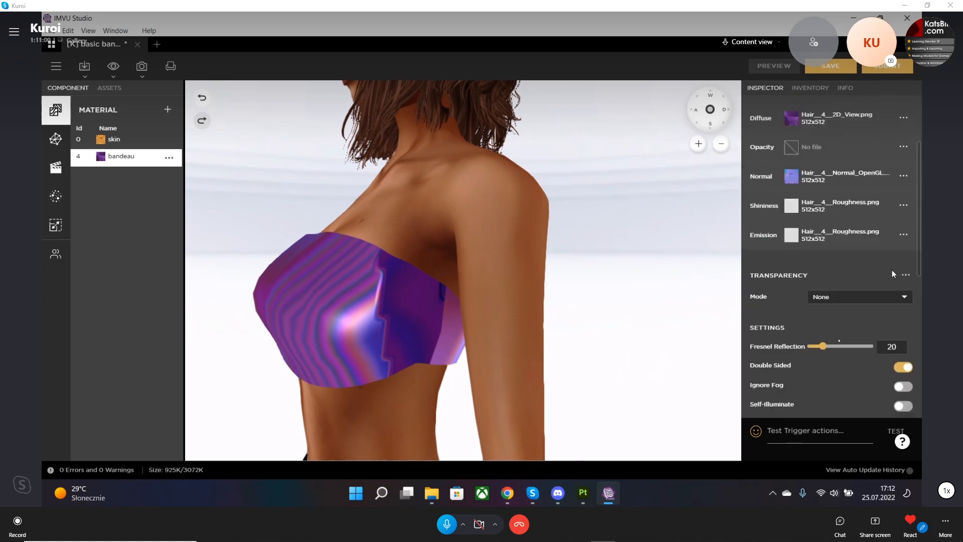
left_click(790, 239)
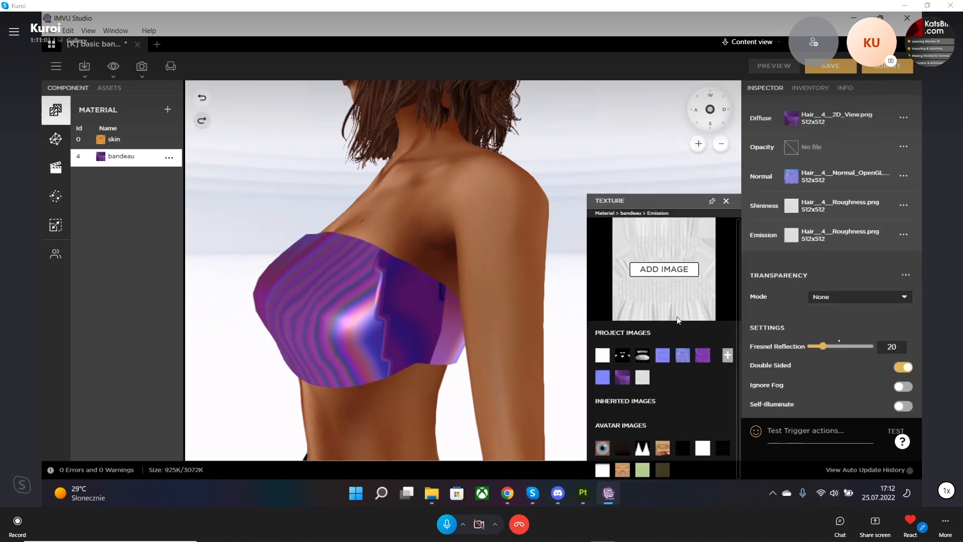
left_click(703, 355)
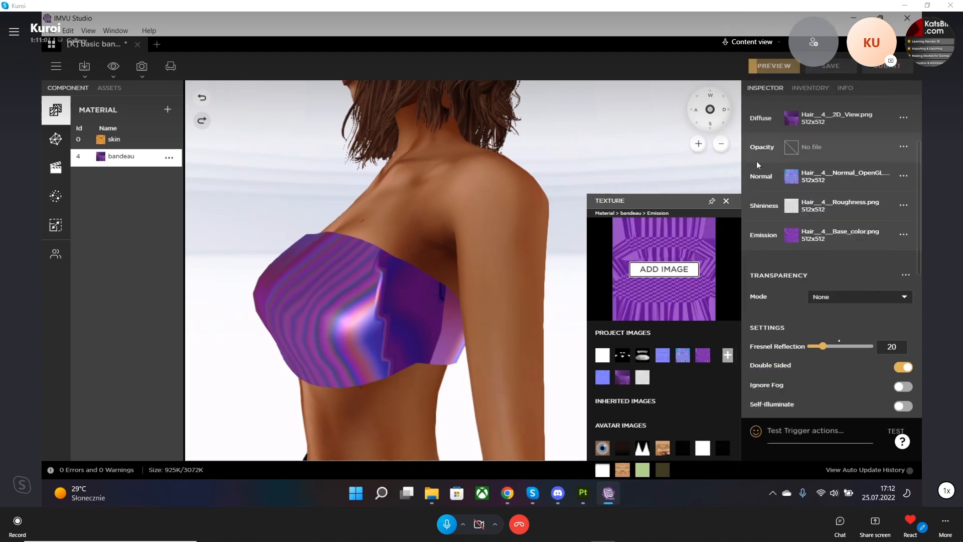
left_click(726, 200)
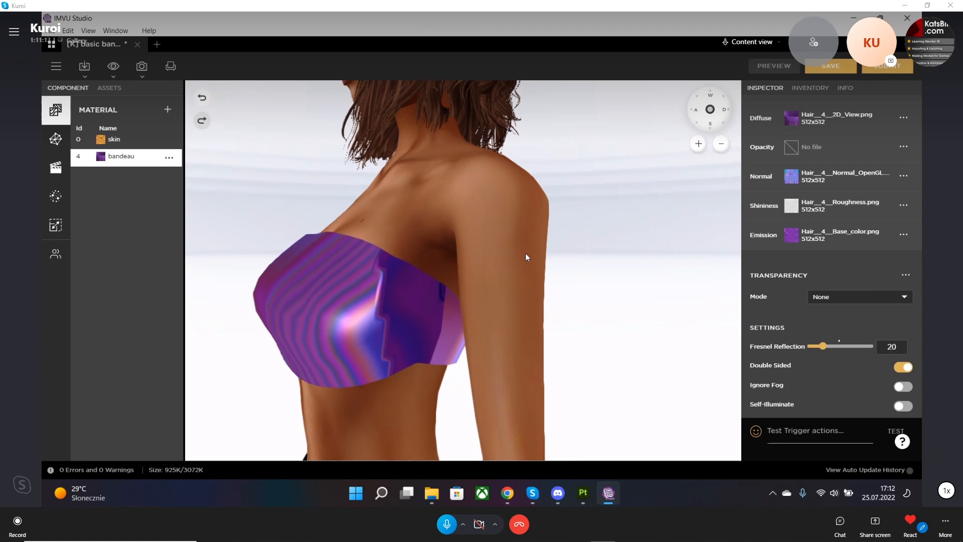
left_click_drag(525, 253, 547, 302)
scroll(585, 257, "down", 5)
Try the project image body layer w.gif as the bandeau's emission texture and preview it up close.
left_click(792, 236)
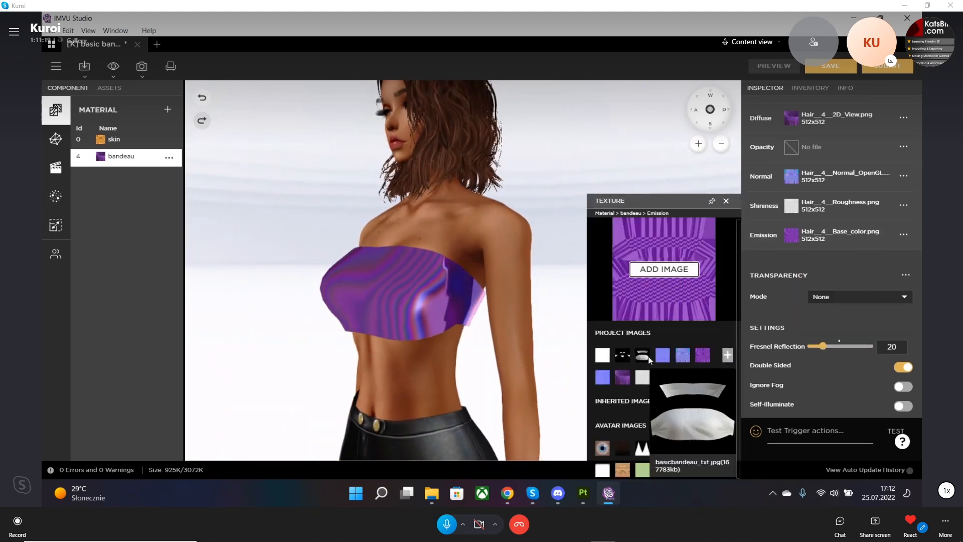
left_click(602, 355)
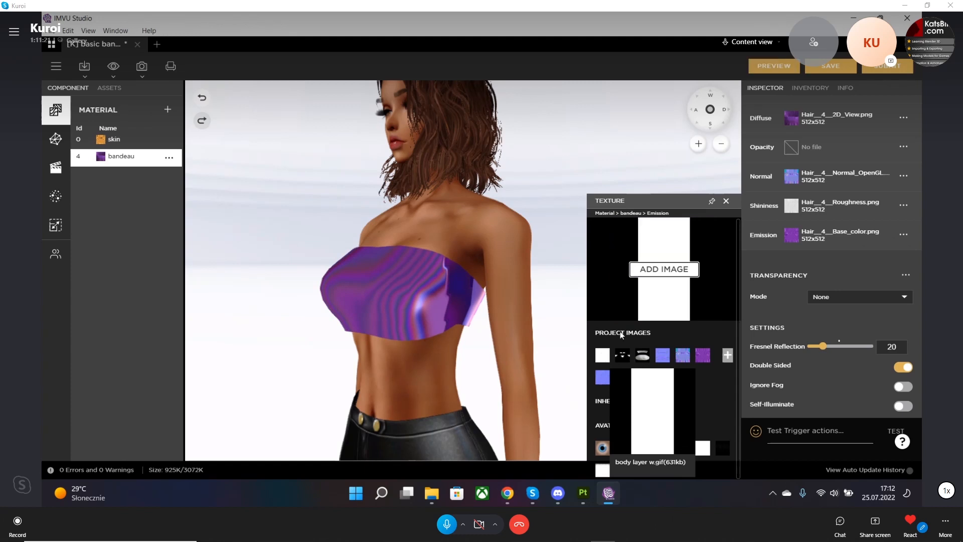
left_click(725, 201)
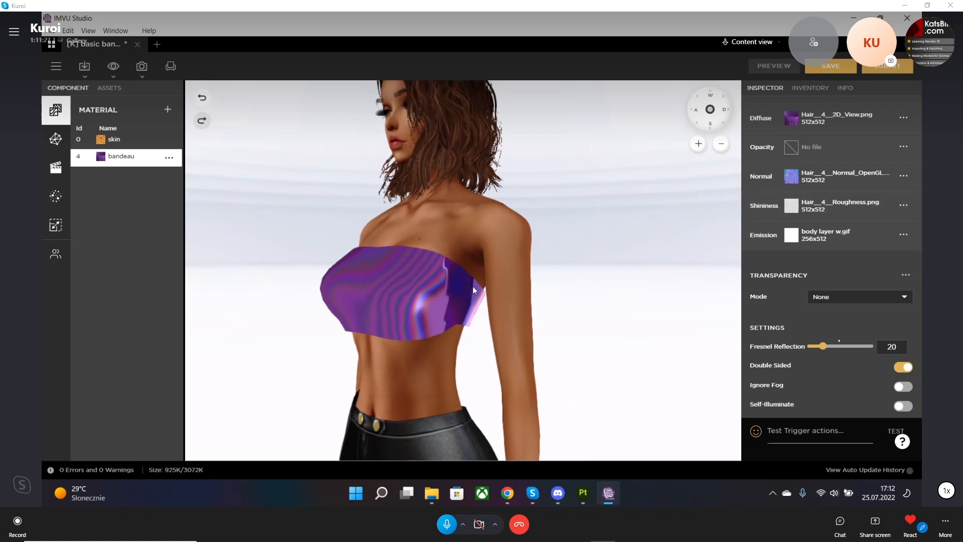
scroll(472, 285, "up", 3)
scroll(819, 315, "down", 5)
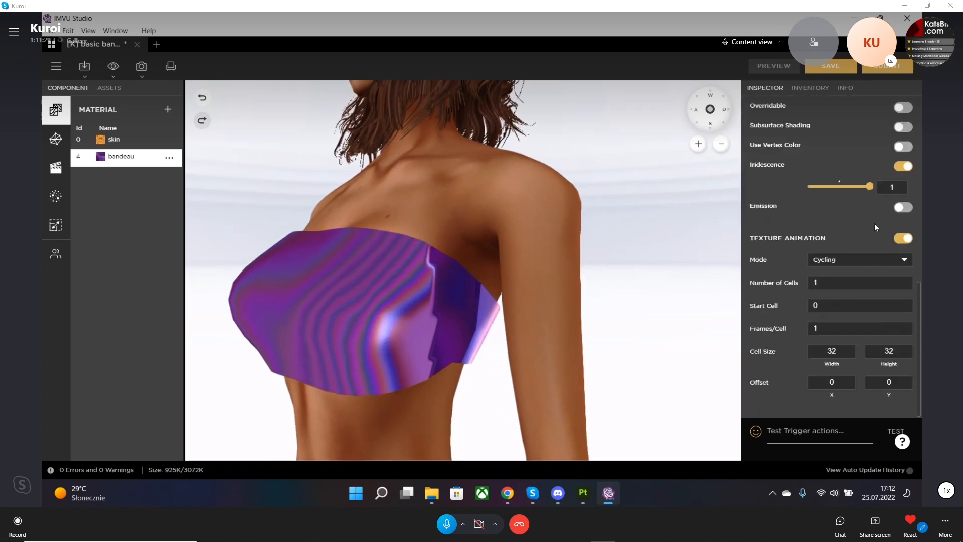
Remove the emission texture from the bandeau material and check the result on the avatar.
scroll(871, 178, "up", 5)
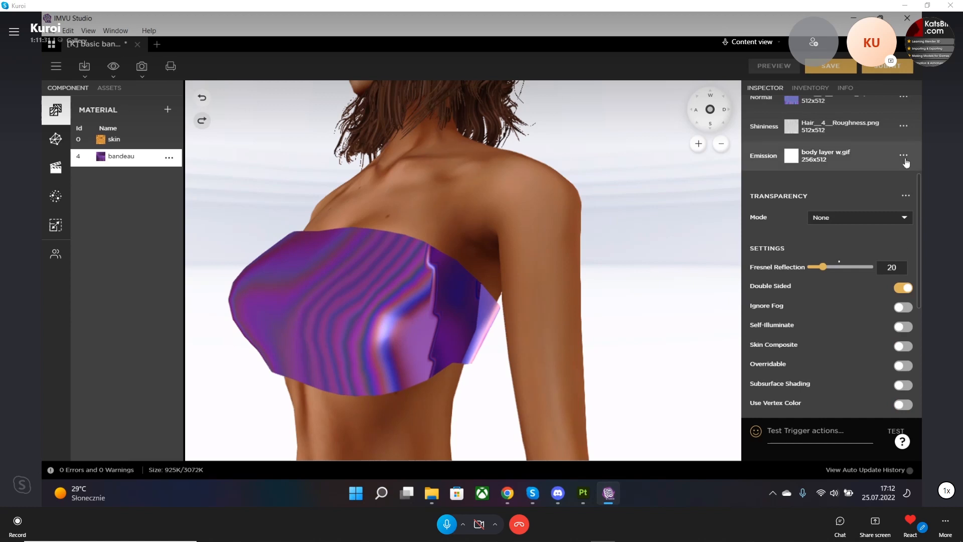
left_click(904, 158)
left_click(860, 182)
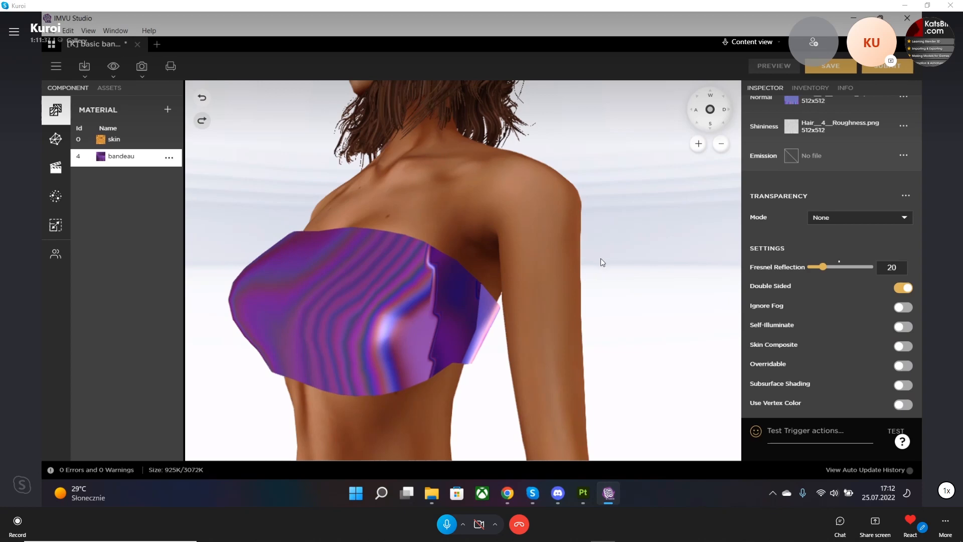
left_click_drag(627, 290, 613, 316)
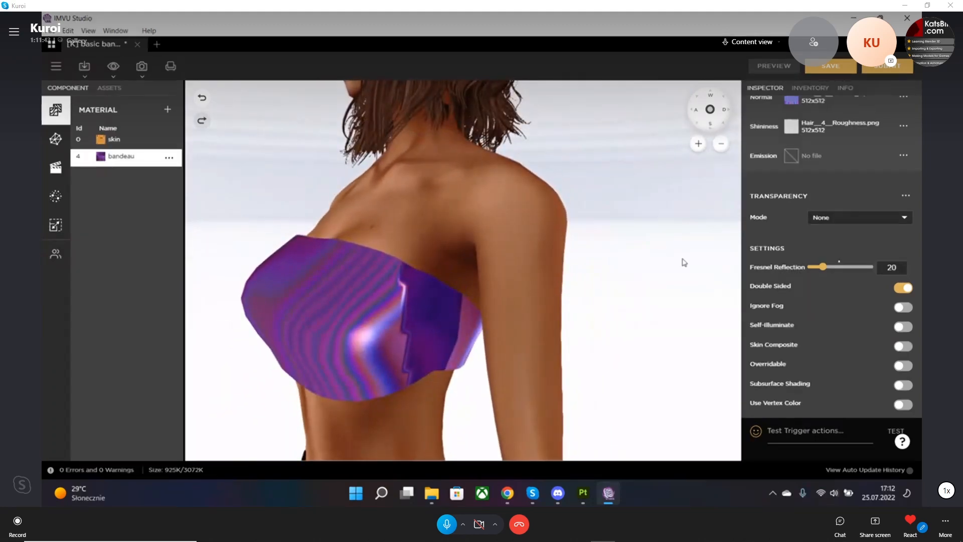
Set the bandeau material's Fresnel Reflection to 0 and preview the change.
left_click(790, 129)
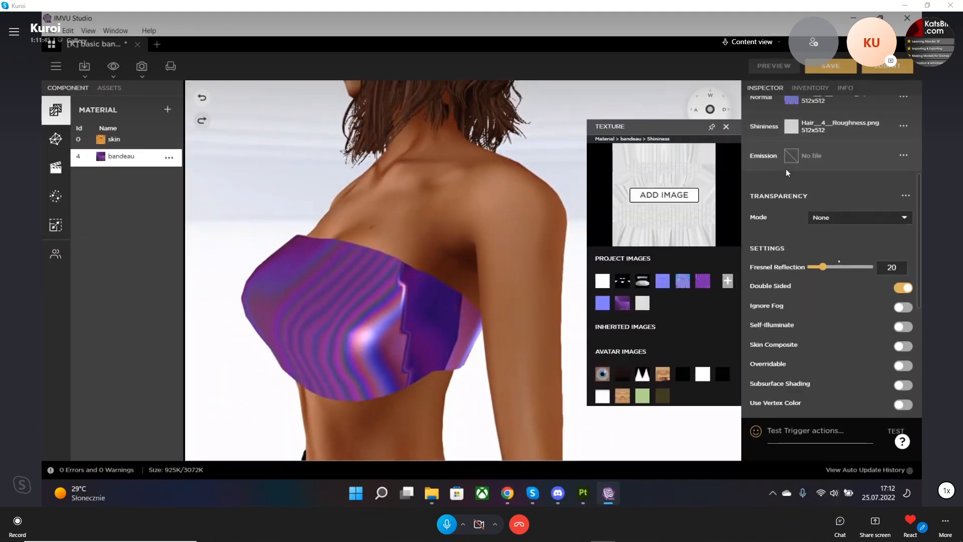
left_click(726, 128)
left_click_drag(821, 271, 809, 269)
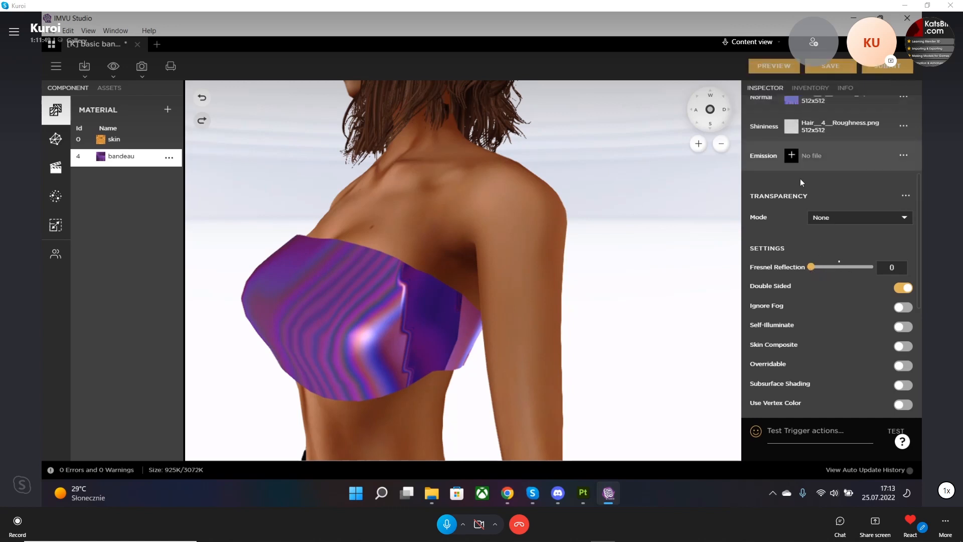
left_click(891, 267)
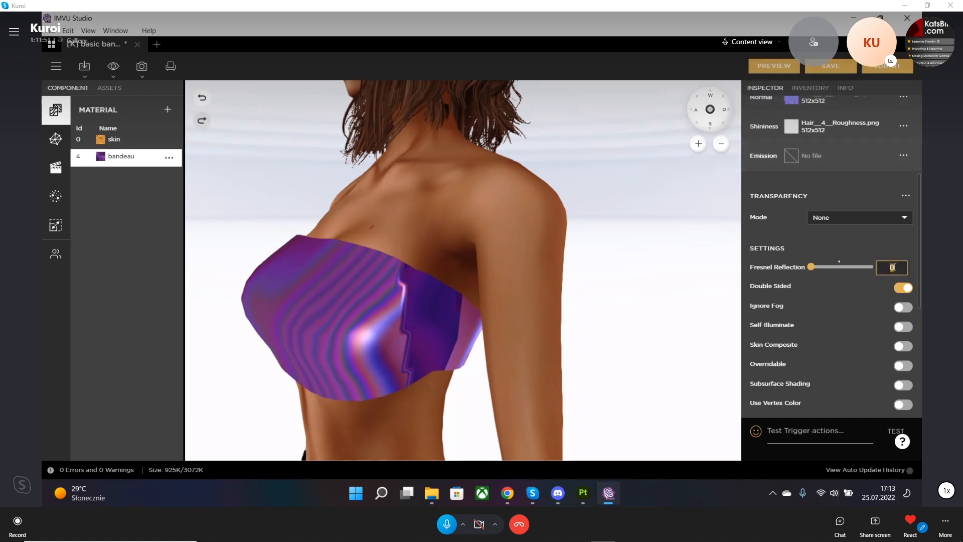
left_click(767, 67)
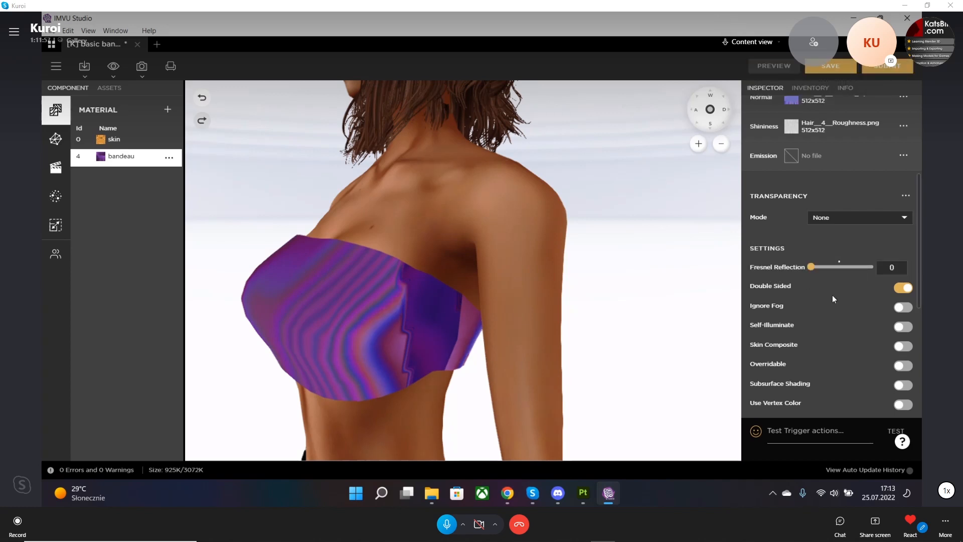
Set the bandeau's iridescence to 0.4, turn off texture animation and preview the material.
scroll(840, 358, "down", 5)
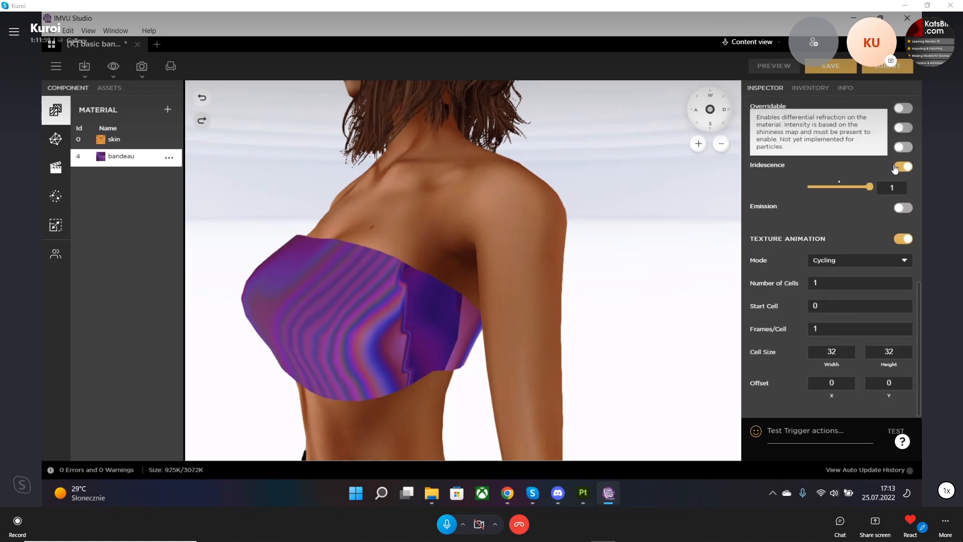
left_click_drag(850, 192, 835, 192)
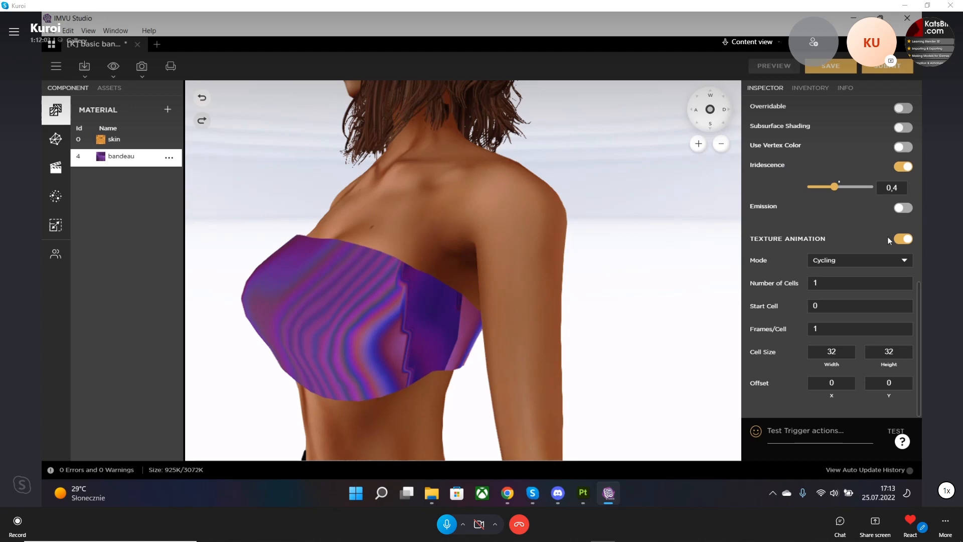
left_click(904, 244)
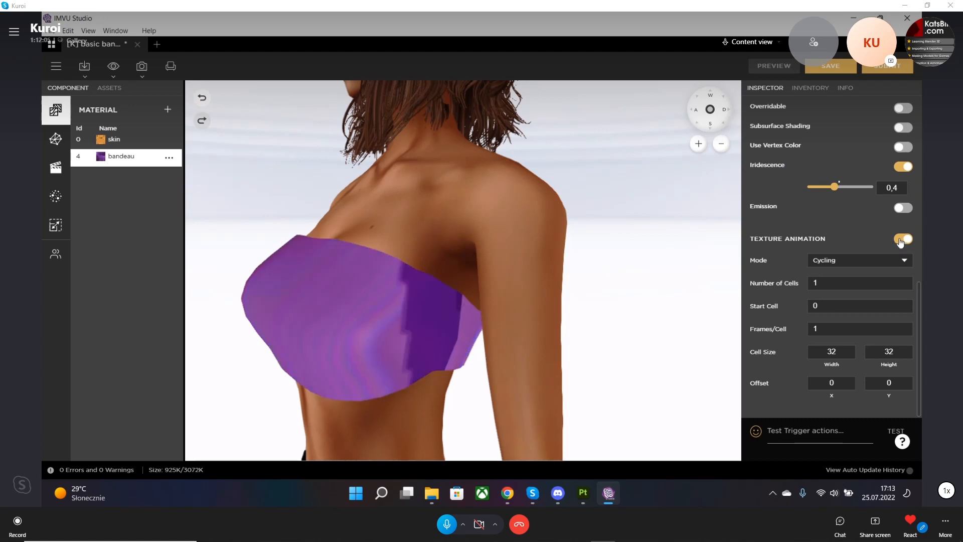
left_click(781, 72)
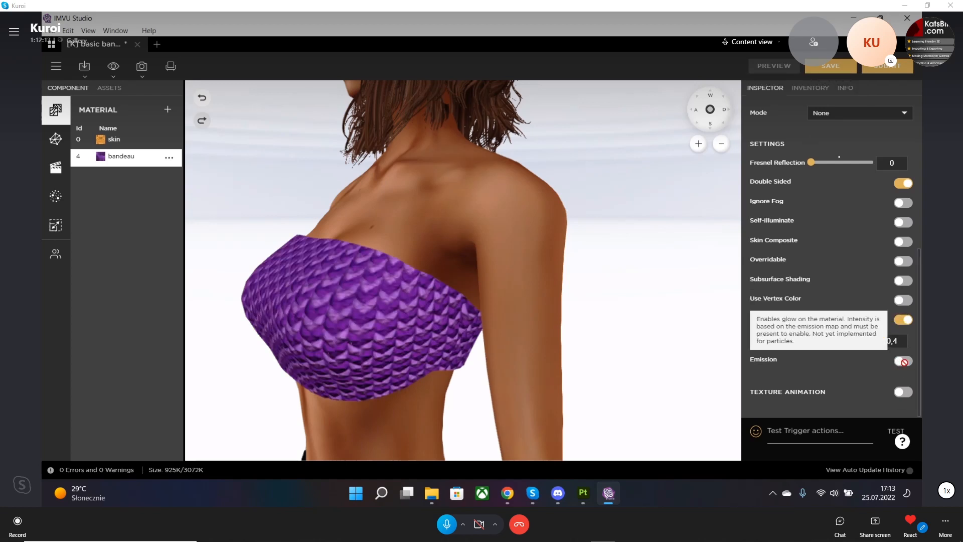
Briefly turn texture animation on for the bandeau material to review its Cycling settings.
scroll(849, 228, "up", 2)
scroll(812, 188, "down", 2)
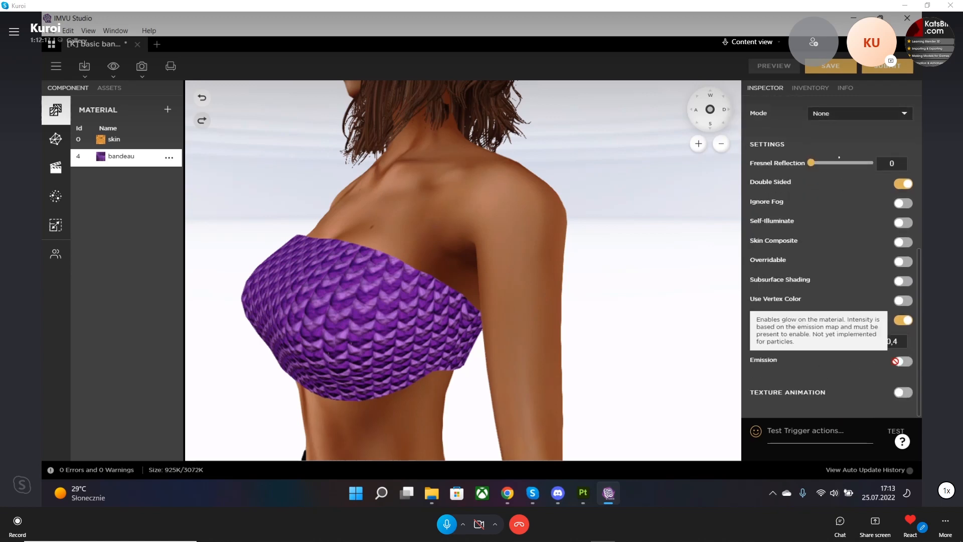
left_click(901, 394)
scroll(847, 377, "down", 3)
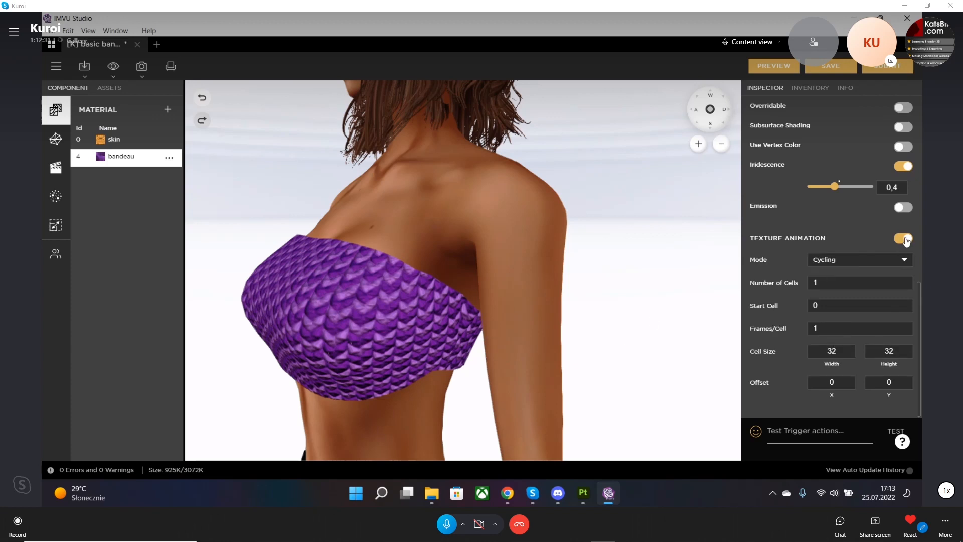
Assign the project image Hair__4__Roughness.png as the bandeau's emission texture again and update the preview.
scroll(906, 241, "up", 8)
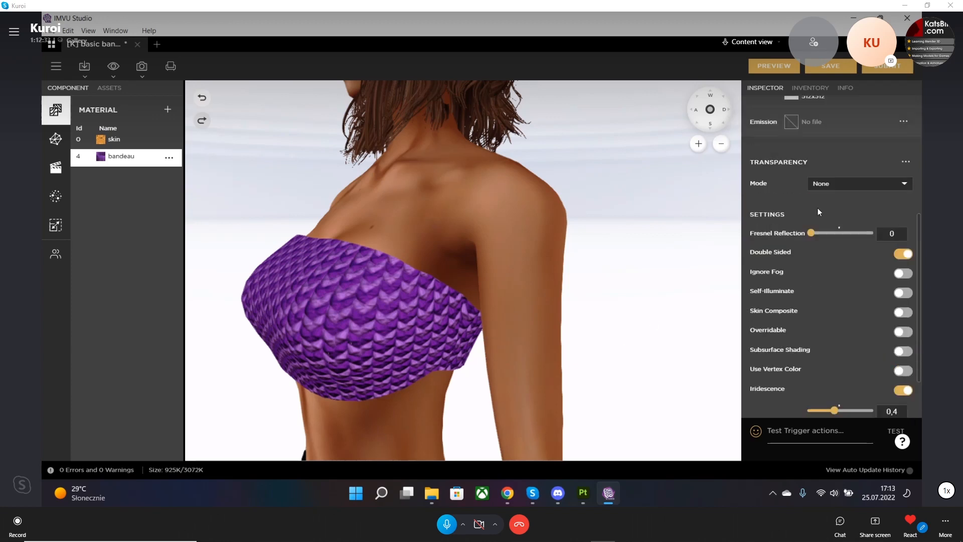
left_click(791, 223)
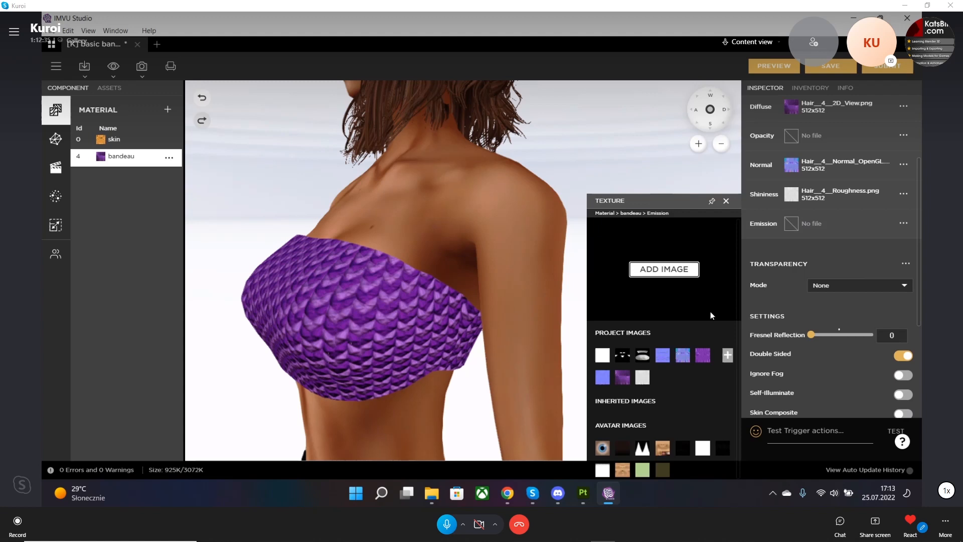
left_click(642, 377)
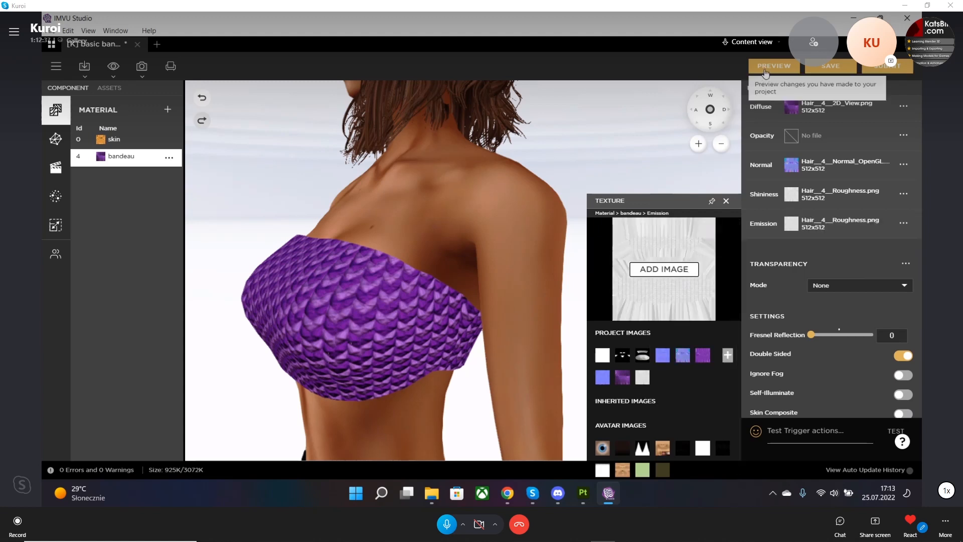
left_click(727, 201)
Enable texture animation on the bandeau material in Cycling mode.
scroll(795, 290, "down", 5)
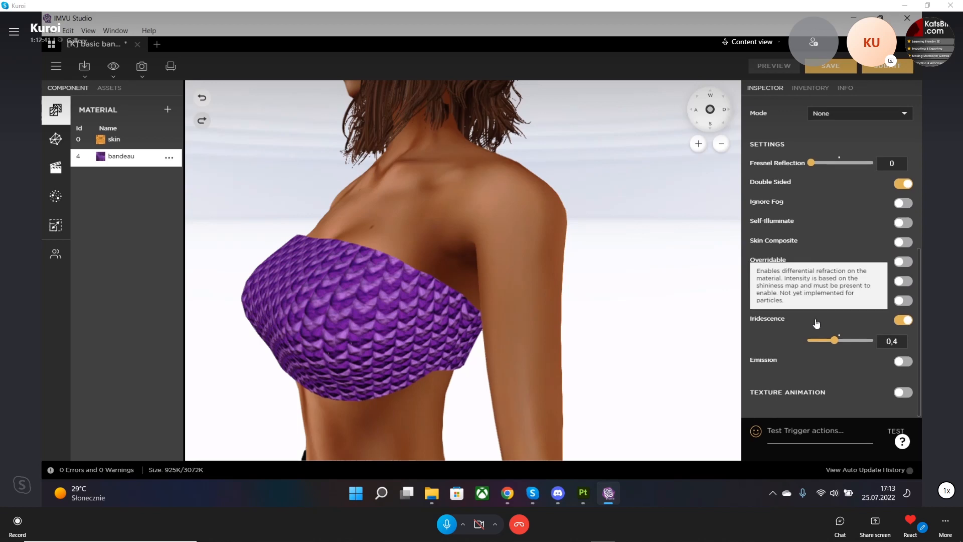
left_click(892, 392)
scroll(875, 379, "down", 5)
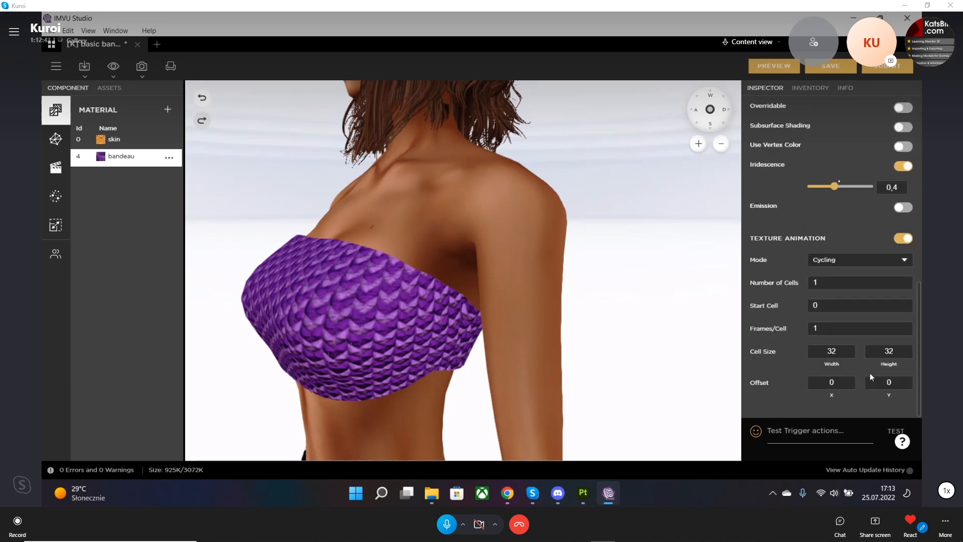
Set the texture animation's cell size to 512 wide by 512 high and preview the bandeau.
left_click(847, 350)
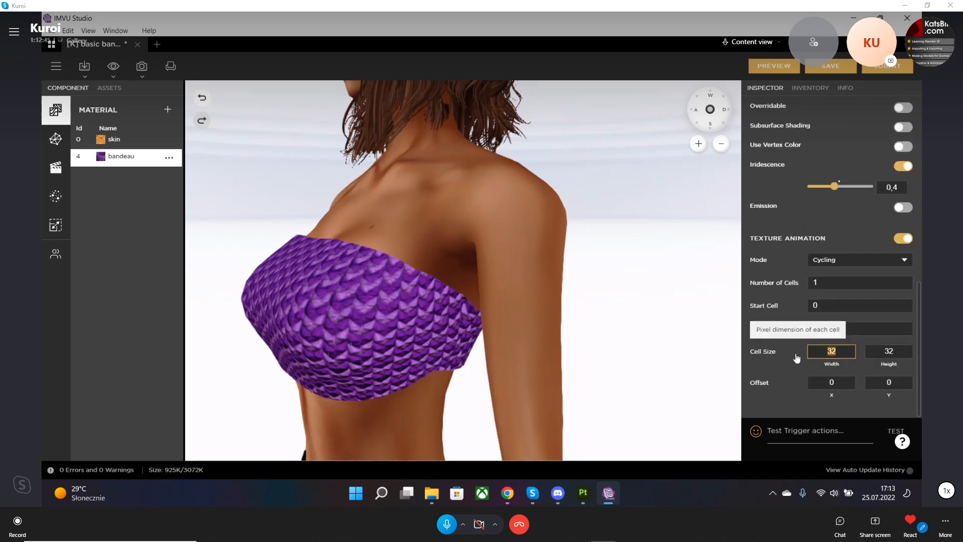
left_click(840, 351)
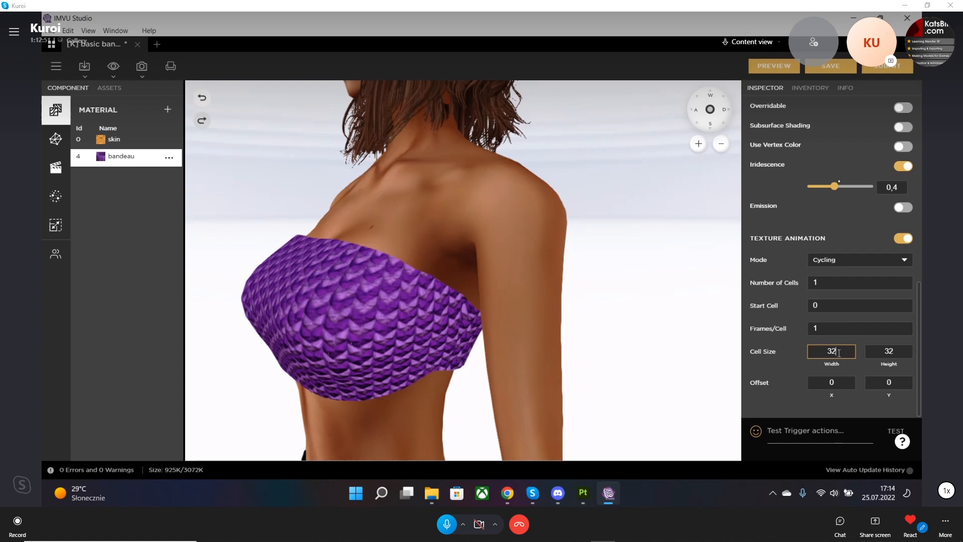
key("BackSpace")
key("BackSpace")
type("512")
key("Return")
left_click(895, 351)
key("BackSpace")
key("BackSpace")
type("51")
key("Return")
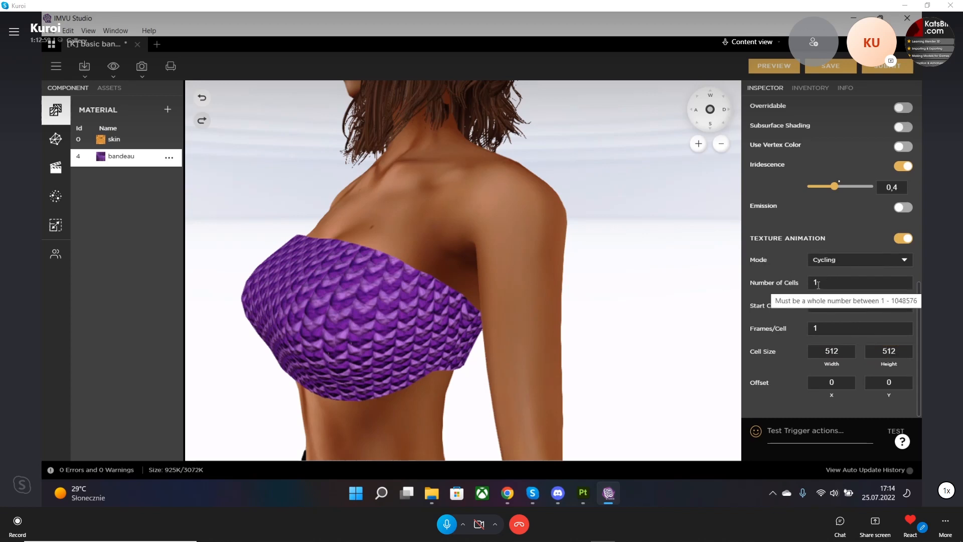
left_click(765, 71)
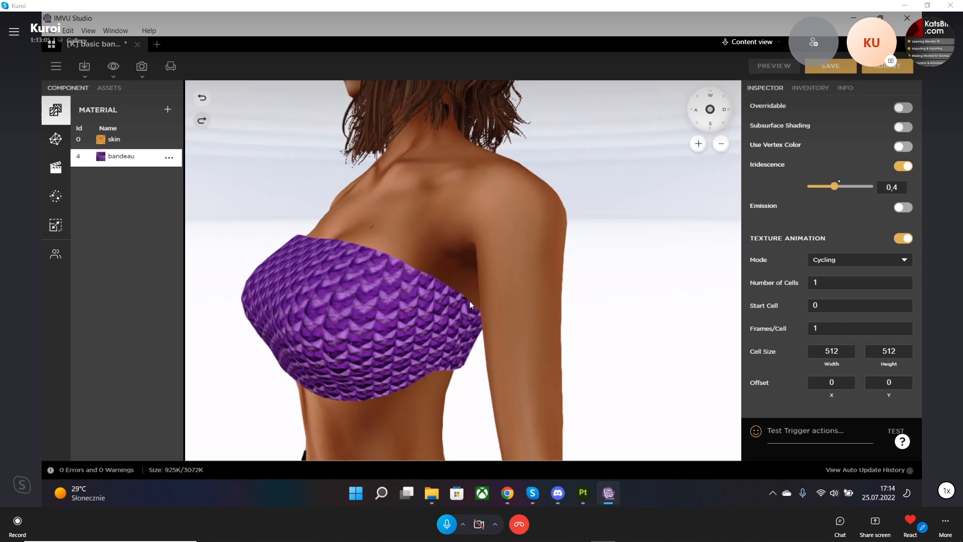
Set the bandeau texture animation's number of cells to 2 and update the preview.
left_click_drag(469, 301, 419, 293)
scroll(420, 293, "up", 5)
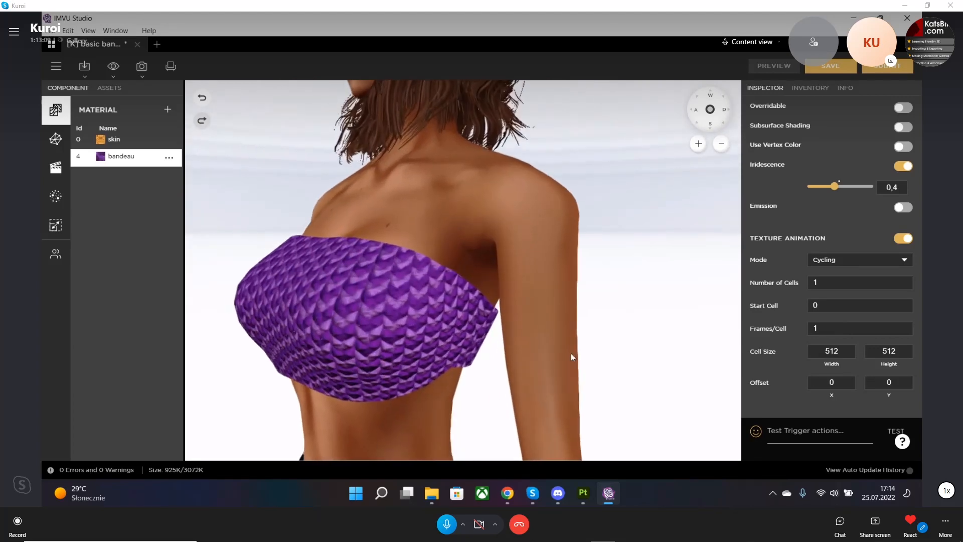
left_click(815, 282)
type("2")
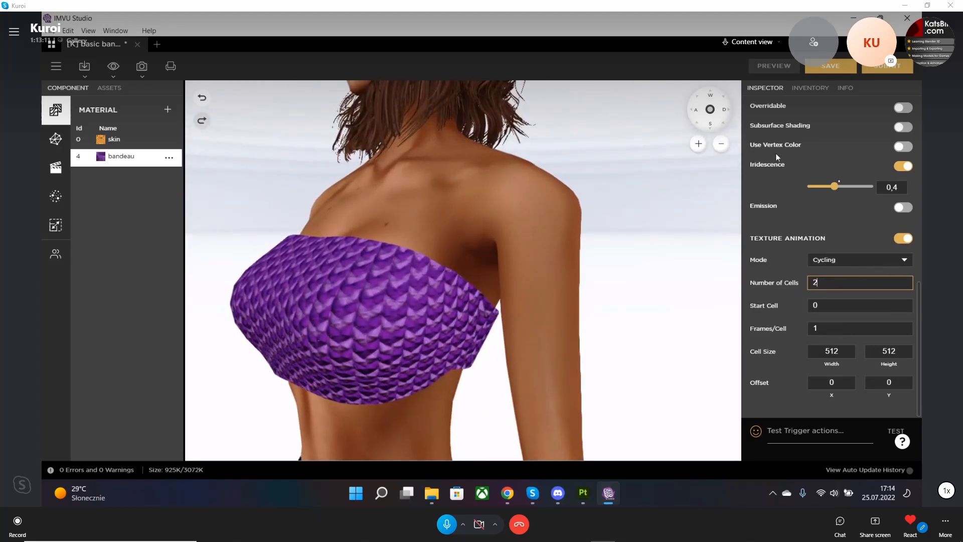
left_click(774, 67)
mouse_move(483, 362)
left_mouse_down()
mouse_move(572, 362)
mouse_move(489, 362)
left_mouse_up()
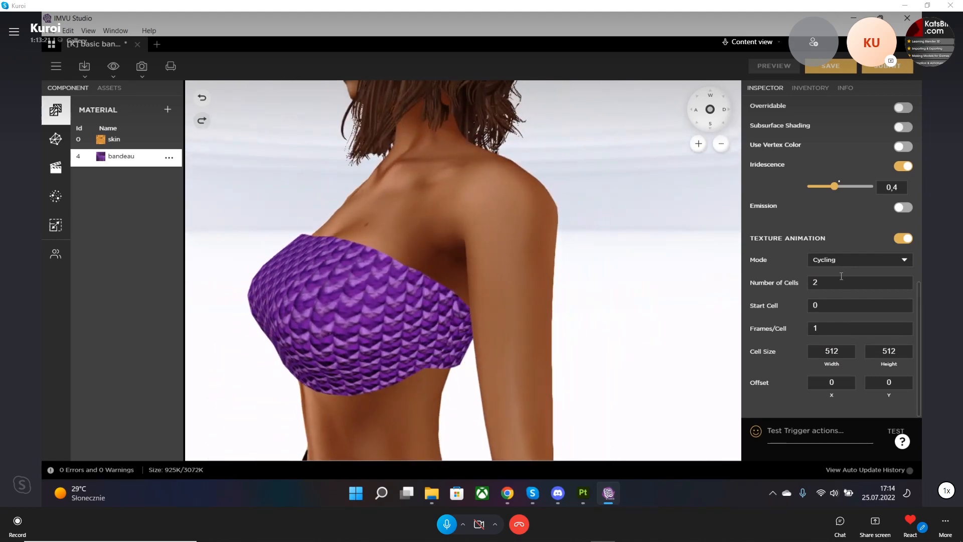
Set the bandeau material's Fresnel reflection to 9, update the preview, and reduce its emission strength to 0,149.
scroll(816, 224, "up", 5)
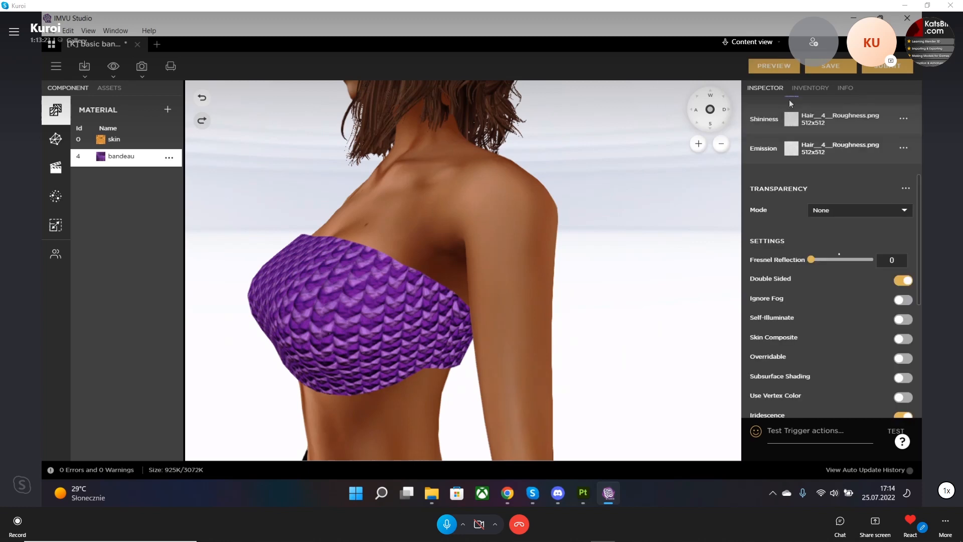
left_click(817, 260)
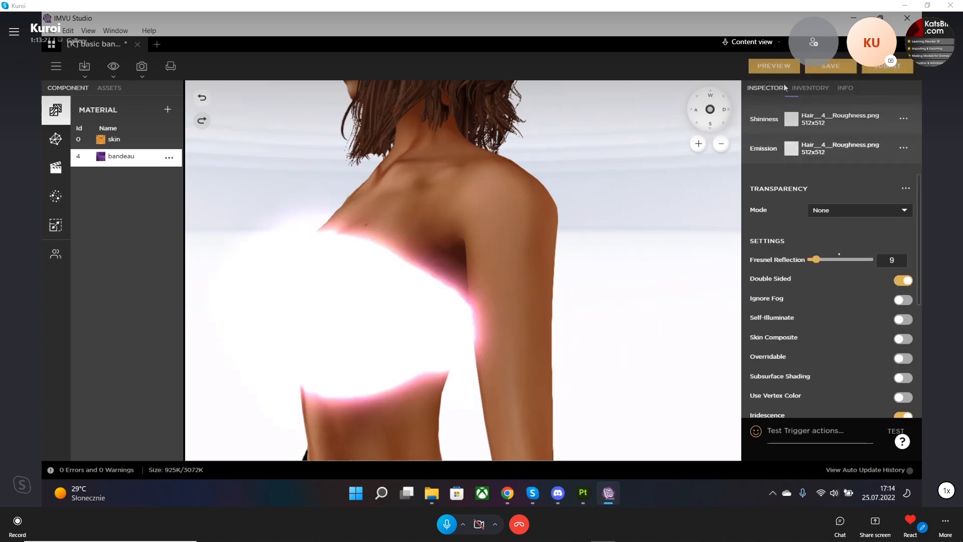
left_click(769, 66)
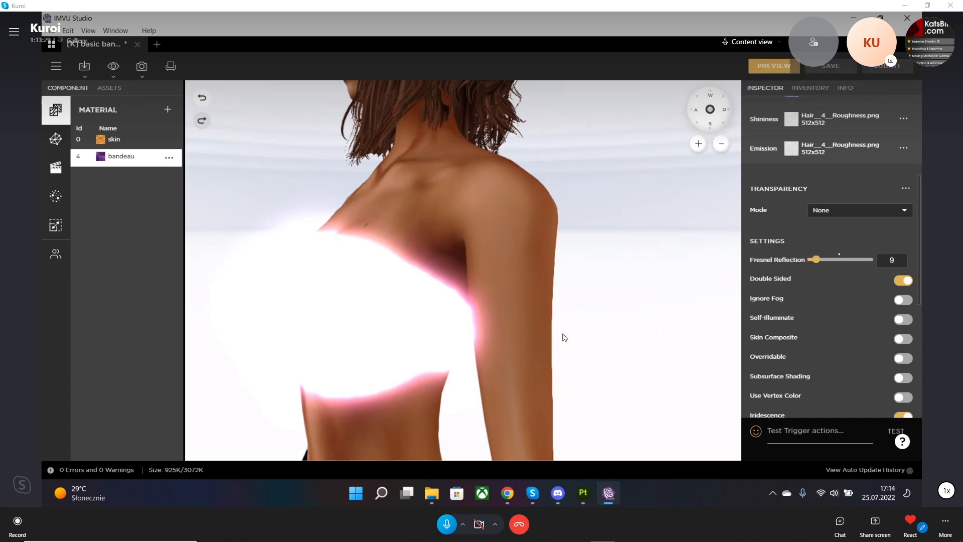
scroll(852, 326, "down", 5)
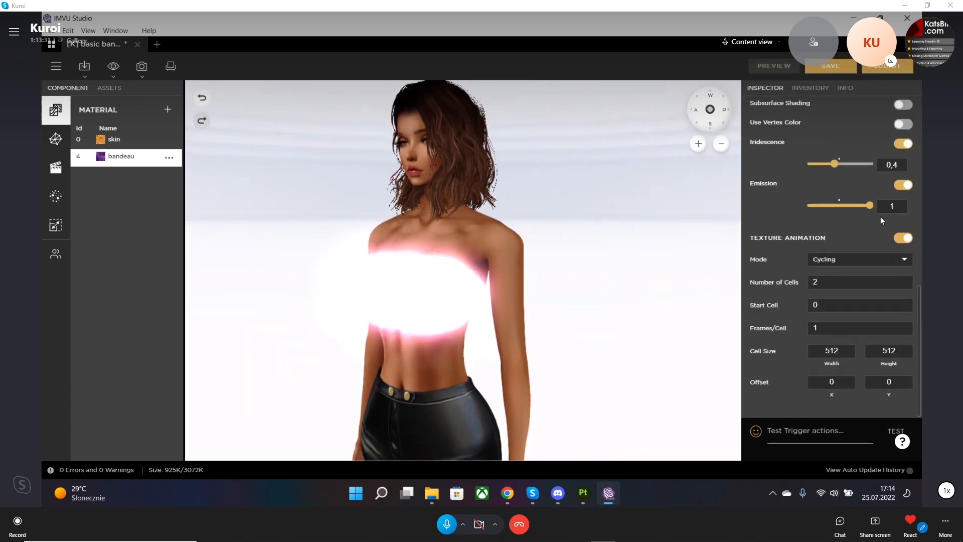
left_click_drag(874, 201, 820, 205)
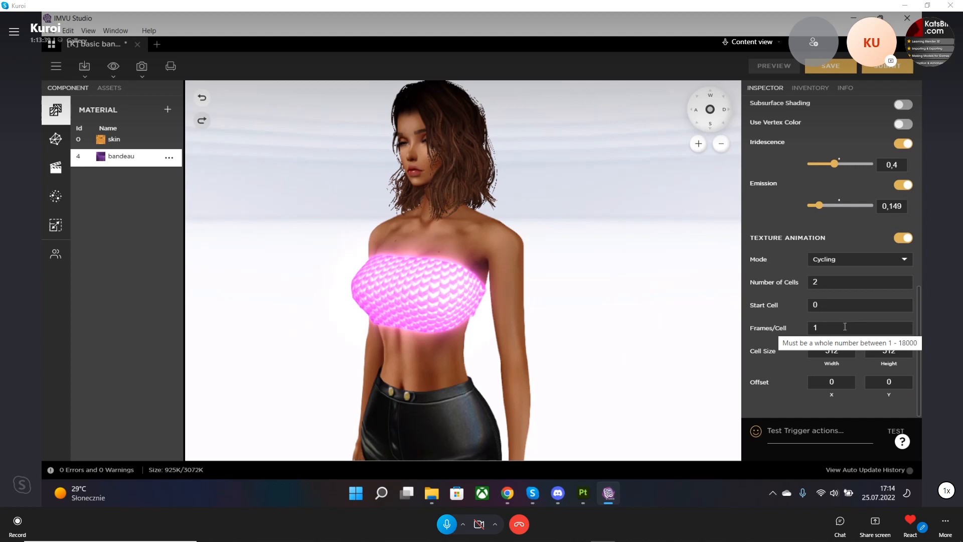
Set the texture animation to 2 frames per cell and preview the cycling bandeau texture.
left_click_drag(833, 330, 767, 327)
type("2")
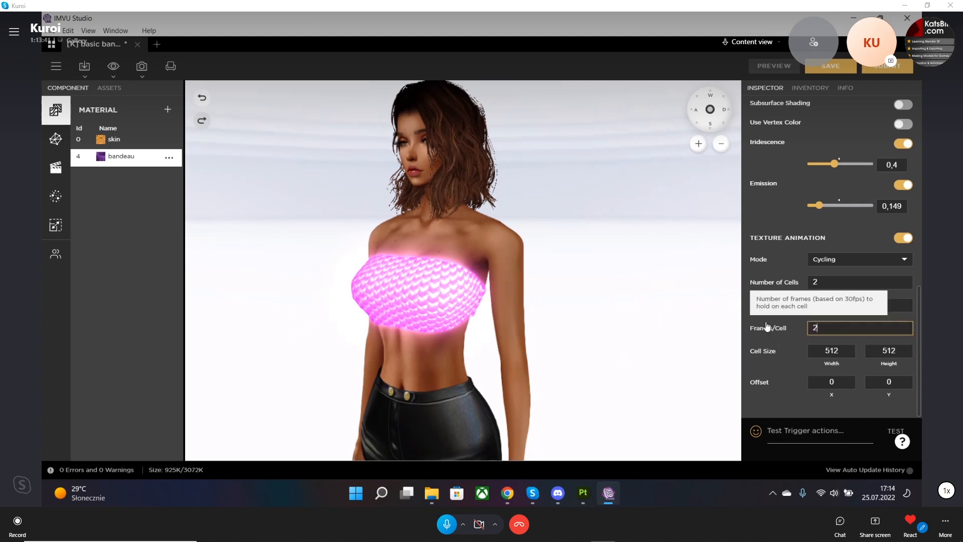
left_click(760, 66)
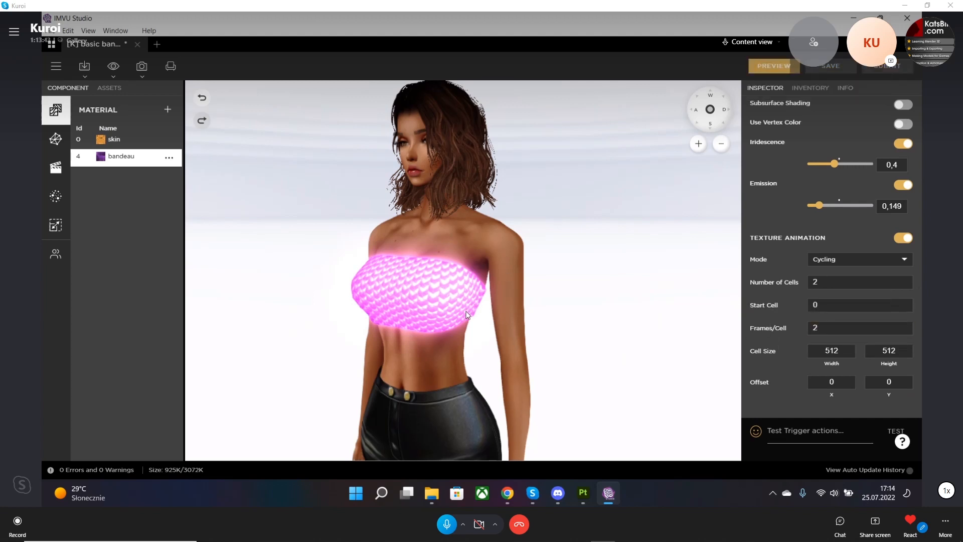
scroll(513, 347, "up", 4)
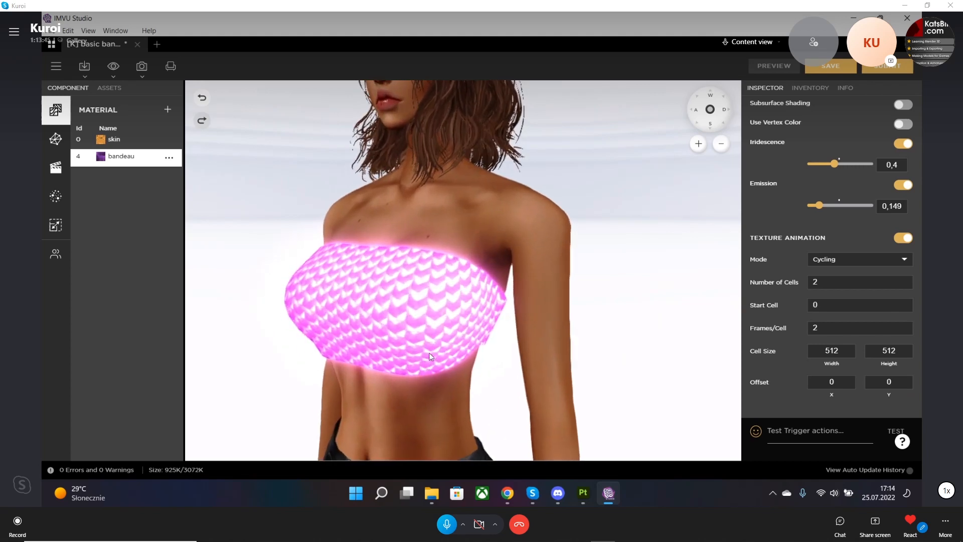
left_click_drag(414, 343, 546, 367)
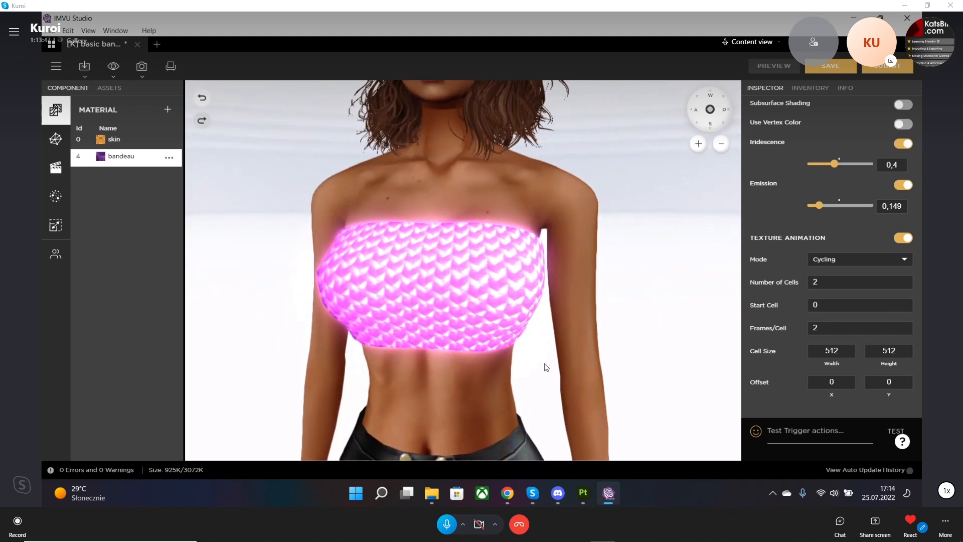
Switch the bandeau's texture animation mode to Scrolling and preview it from the front, back and side.
left_click(842, 262)
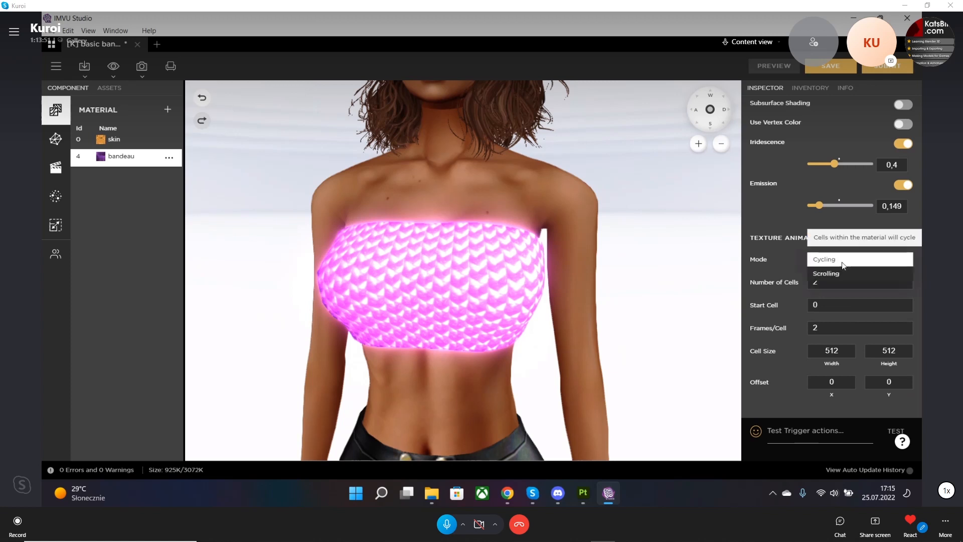
left_click(832, 273)
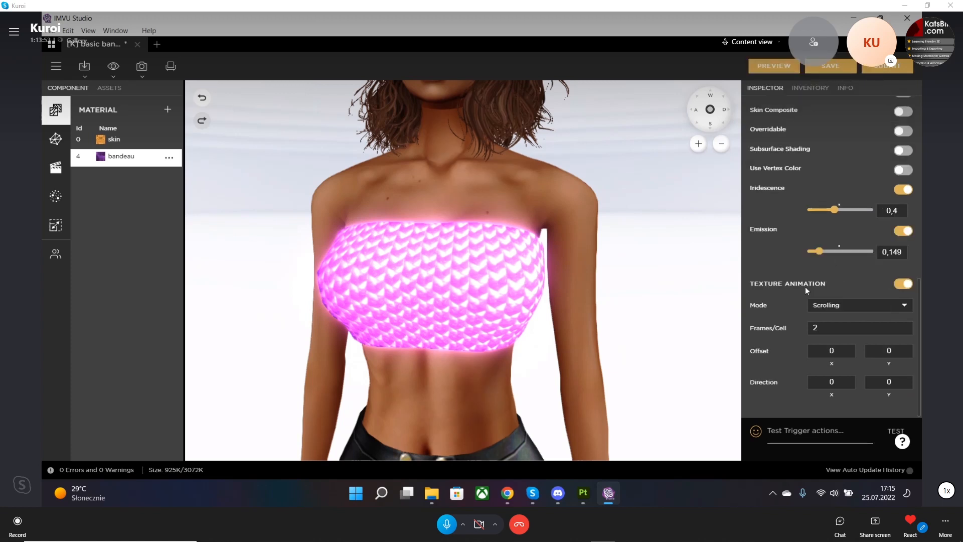
left_click(772, 66)
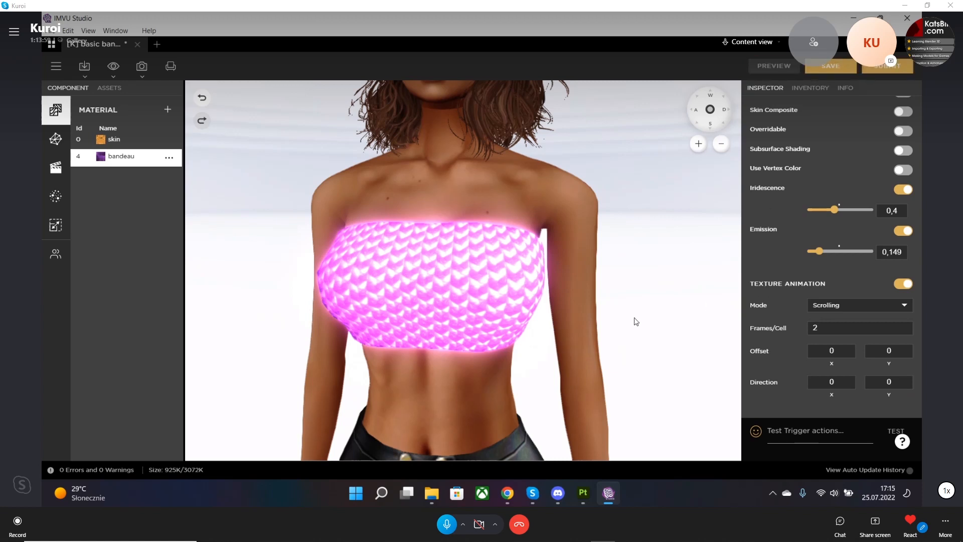
left_click_drag(635, 321, 477, 335)
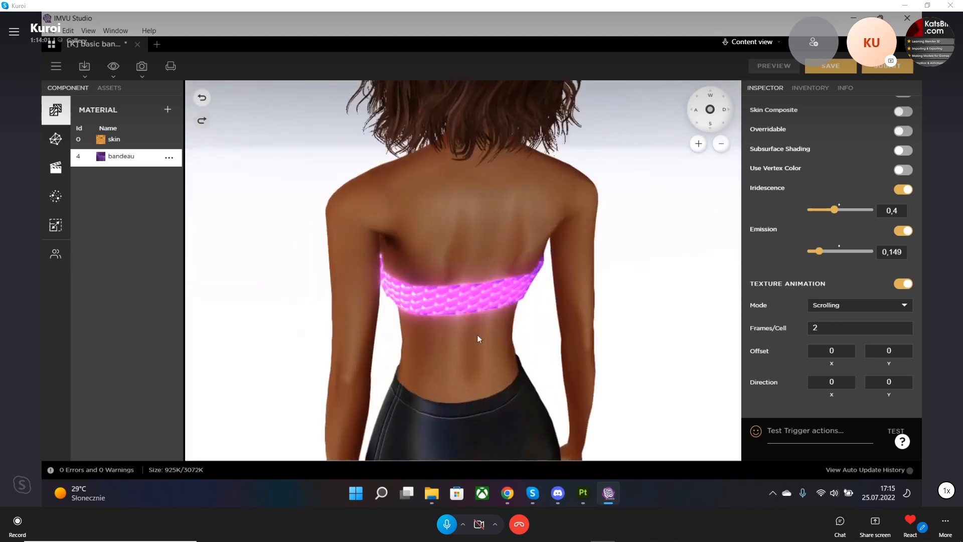
left_click_drag(573, 318, 503, 315)
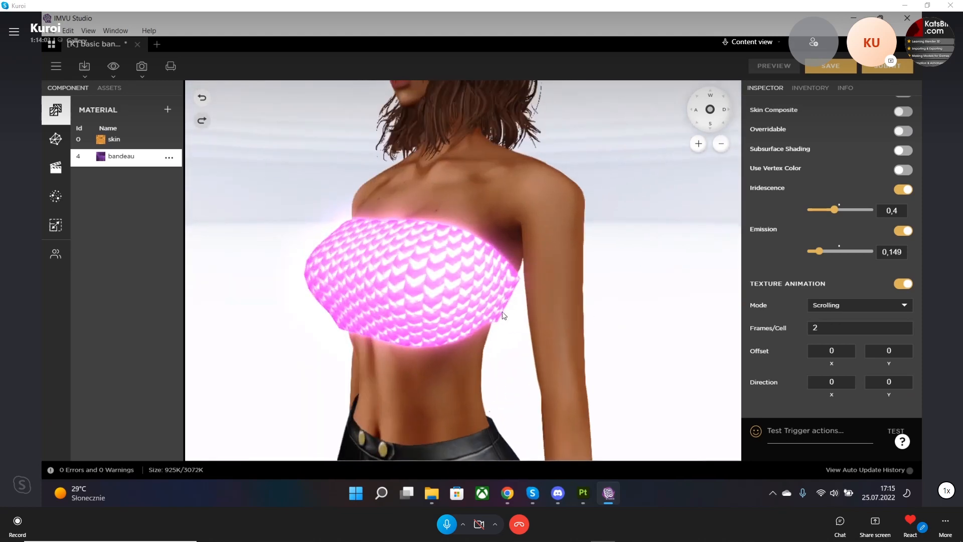
scroll(455, 313, "up", 5)
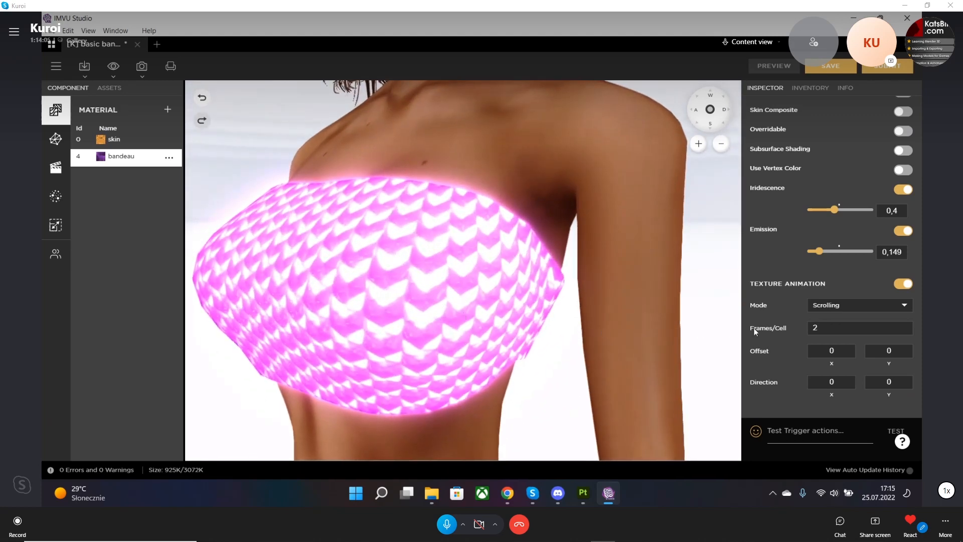
Set the scrolling texture's X direction to 1 and preview the animation on the bandeau.
left_click(837, 382)
type("1")
left_click(779, 71)
left_click_drag(628, 281, 560, 340)
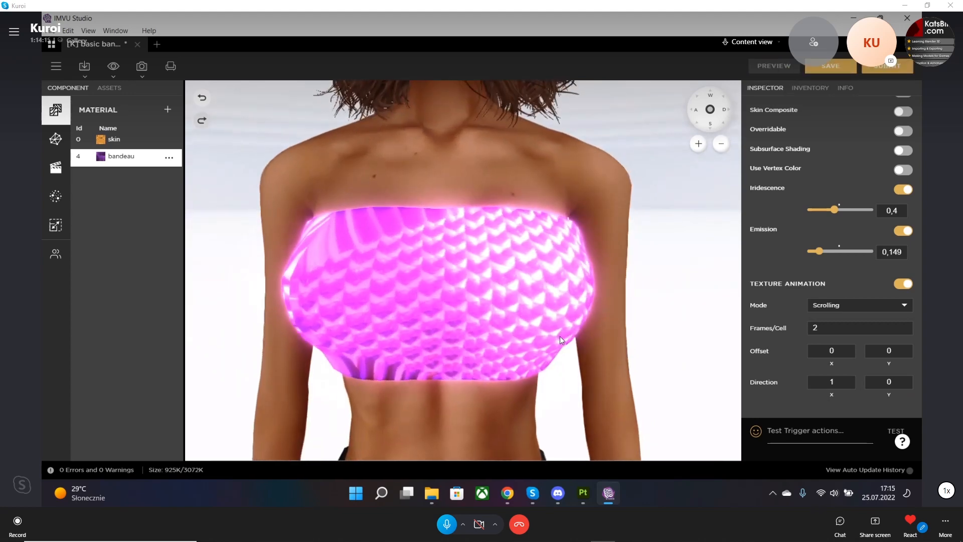
Examine the scrolling knit texture on the bandeau from several angles and distances, and review its assigned texture maps.
left_click_drag(597, 295, 481, 273)
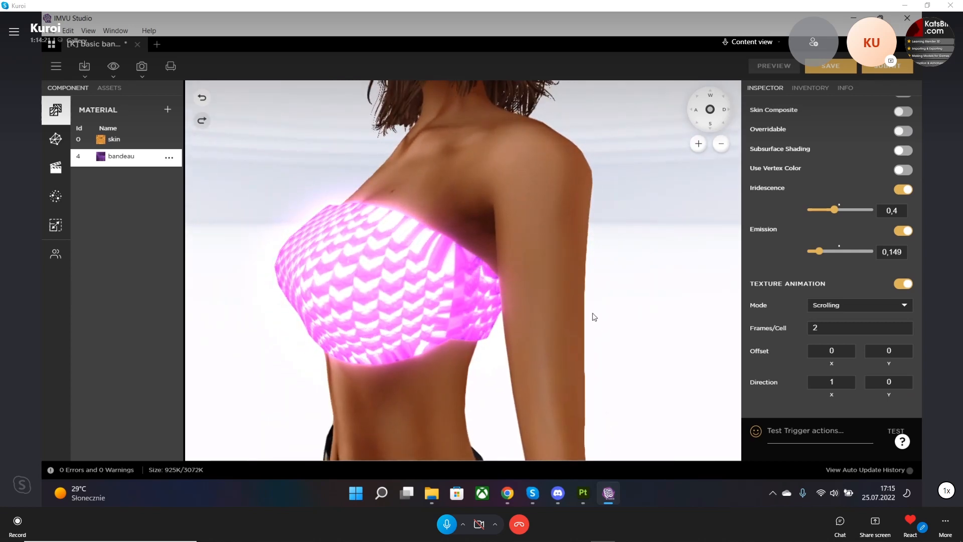
left_click_drag(593, 318, 516, 319)
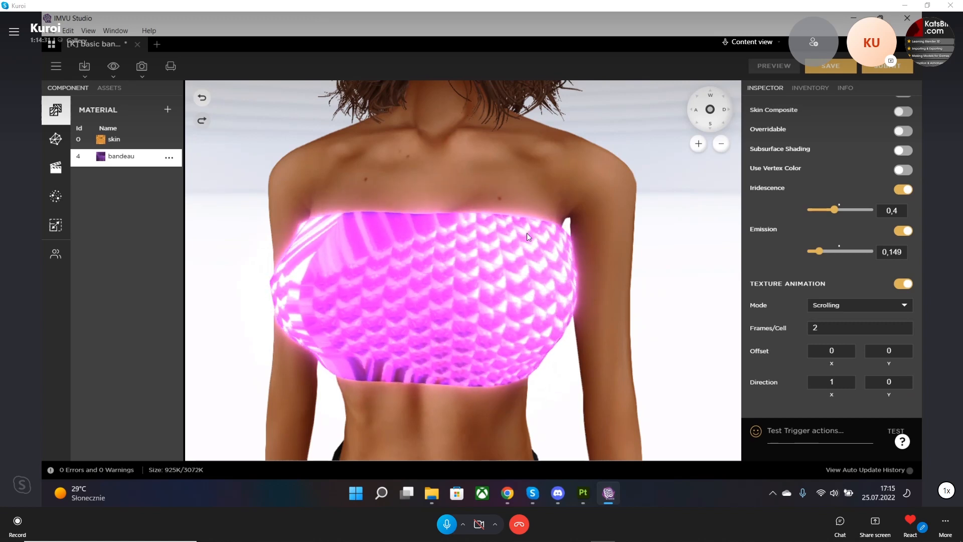
scroll(559, 252, "down", 5)
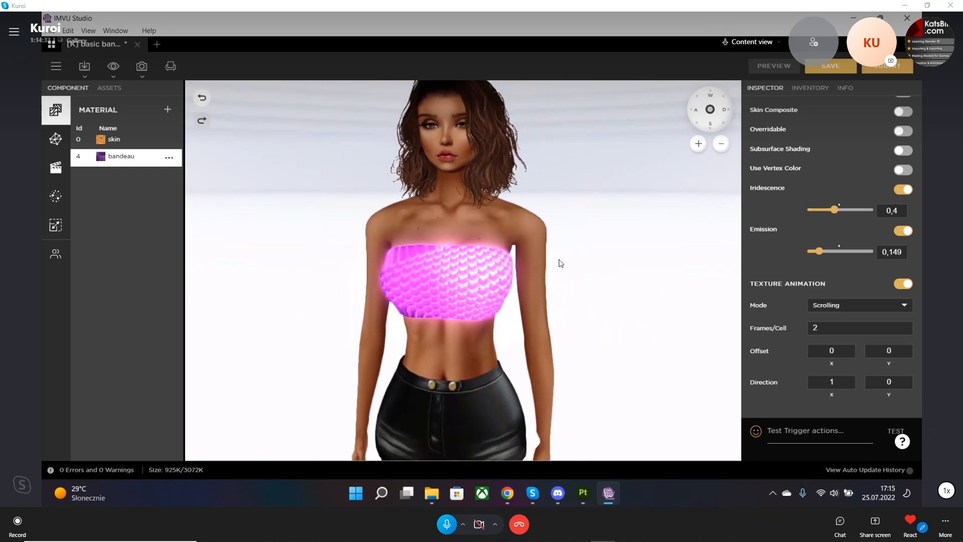
left_click_drag(558, 260, 453, 310)
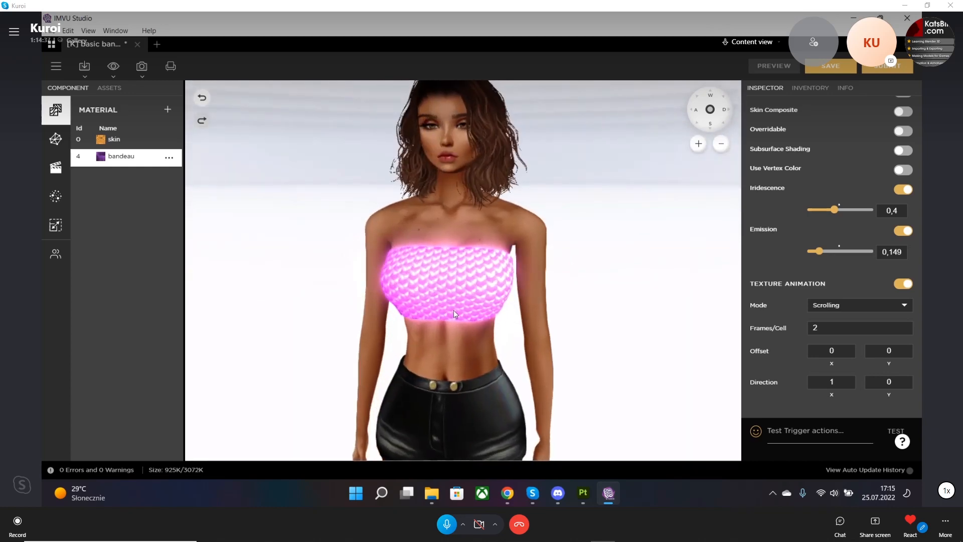
scroll(510, 315, "up", 5)
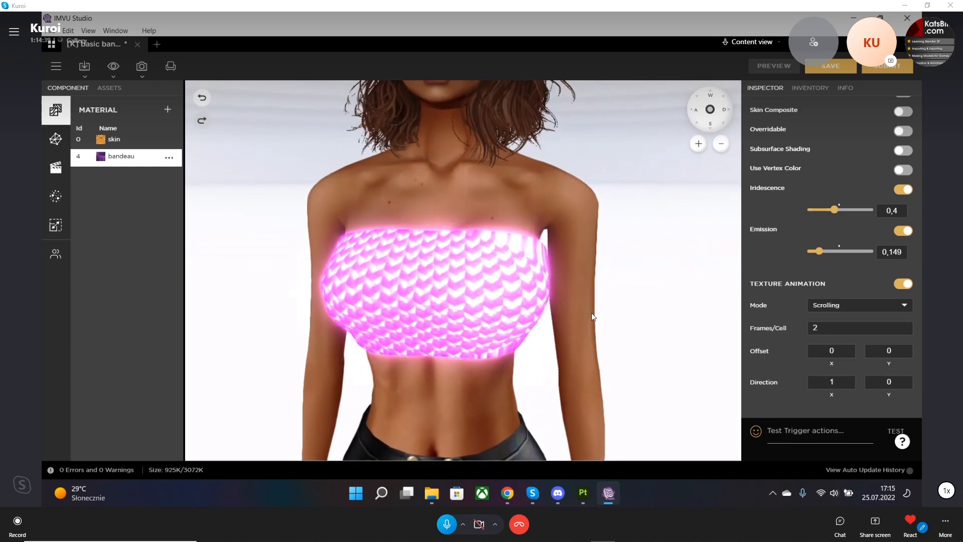
mouse_move(587, 311)
left_mouse_down()
mouse_move(449, 309)
mouse_move(597, 316)
left_mouse_up()
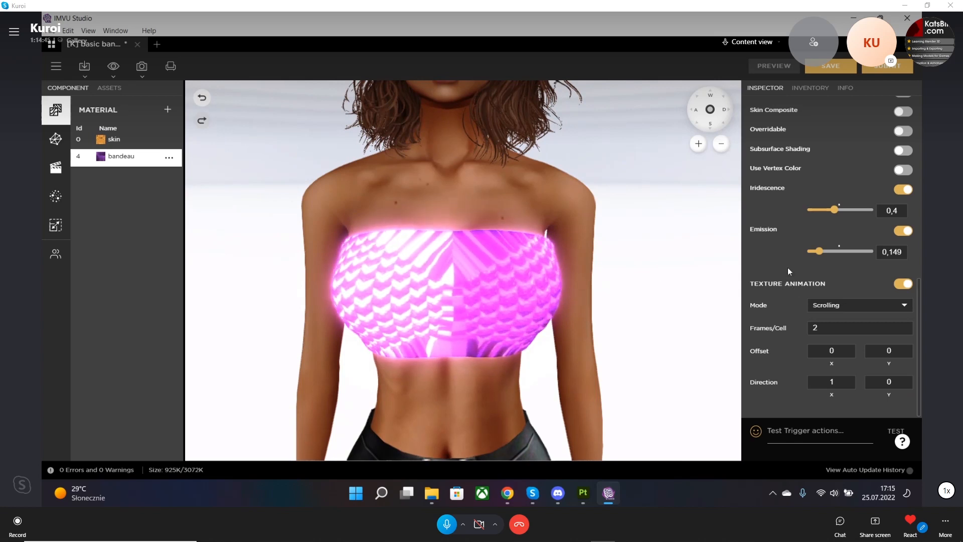
scroll(787, 267, "up", 10)
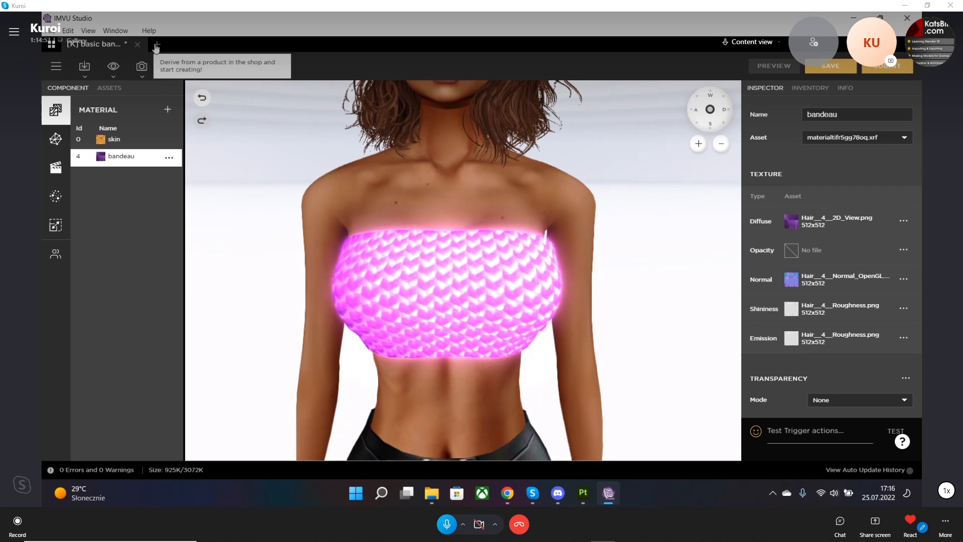
left_click_drag(531, 326, 420, 254)
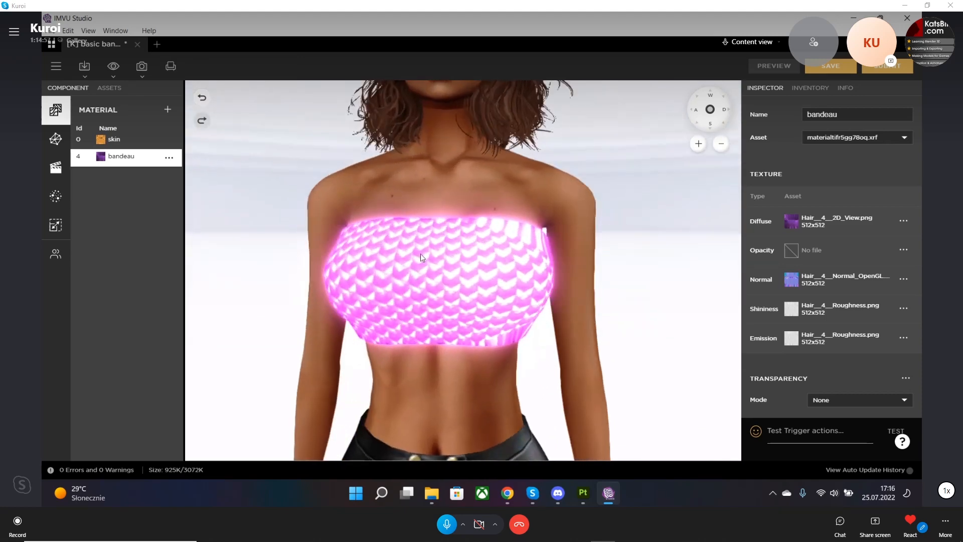
Close the basic bandeau project without saving and open the [K] ruched party dress product for editing.
left_click(137, 44)
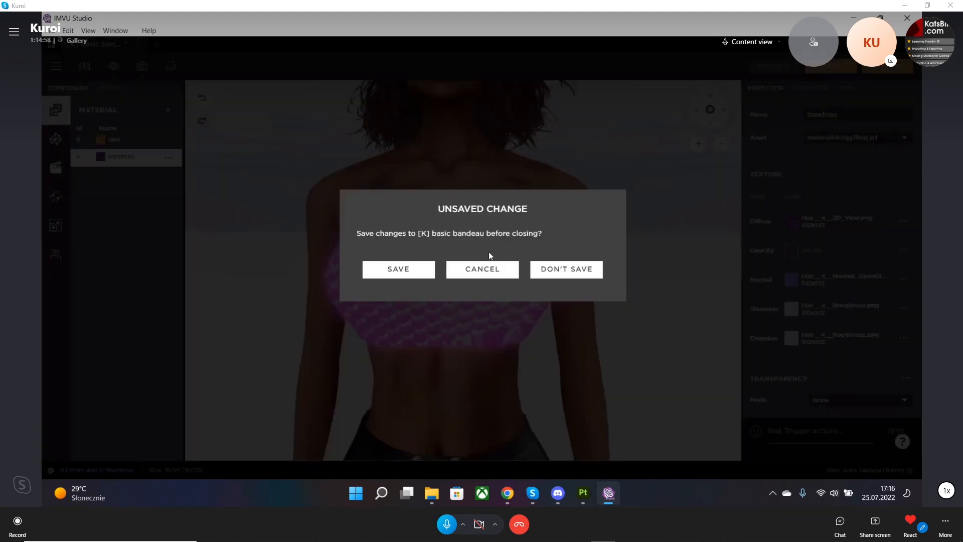
left_click(581, 271)
scroll(631, 284, "down", 5)
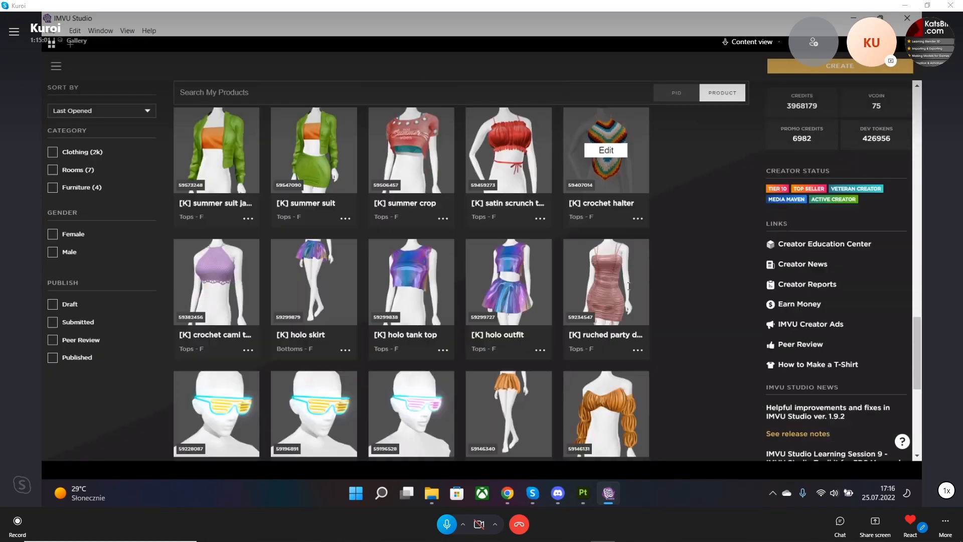
scroll(628, 285, "down", 3)
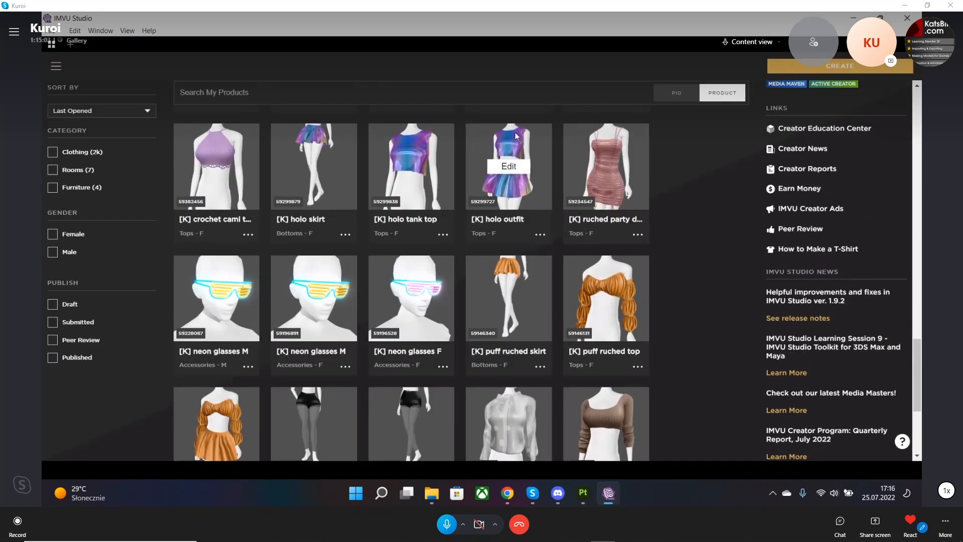
left_click(514, 131)
left_click(551, 299)
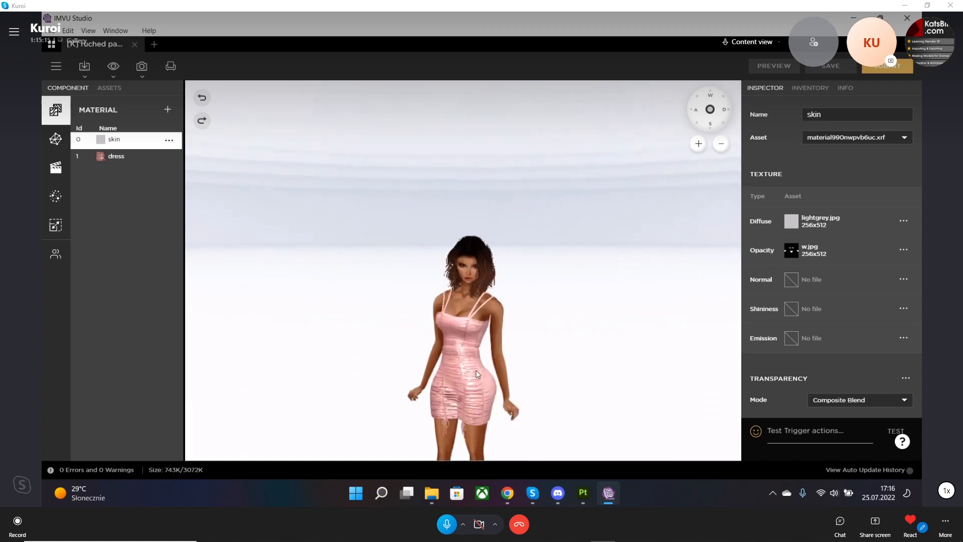
Examine the ruched party dress on the avatar and the shininess and emission textures of its dress material.
scroll(476, 370, "up", 5)
right_click_drag(554, 405, 534, 181)
left_click_drag(534, 342, 403, 314)
scroll(392, 286, "down", 4)
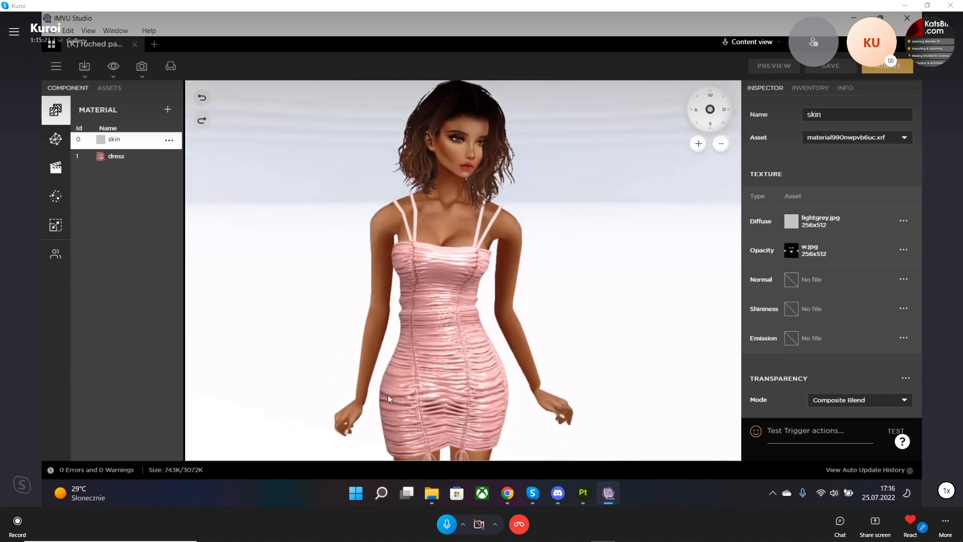
left_click(133, 159)
left_click(791, 307)
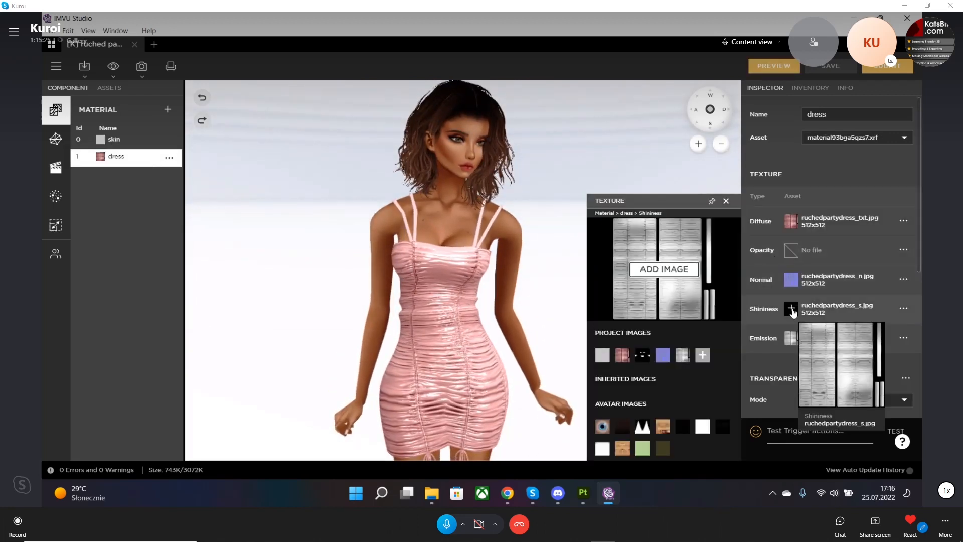
left_click(726, 201)
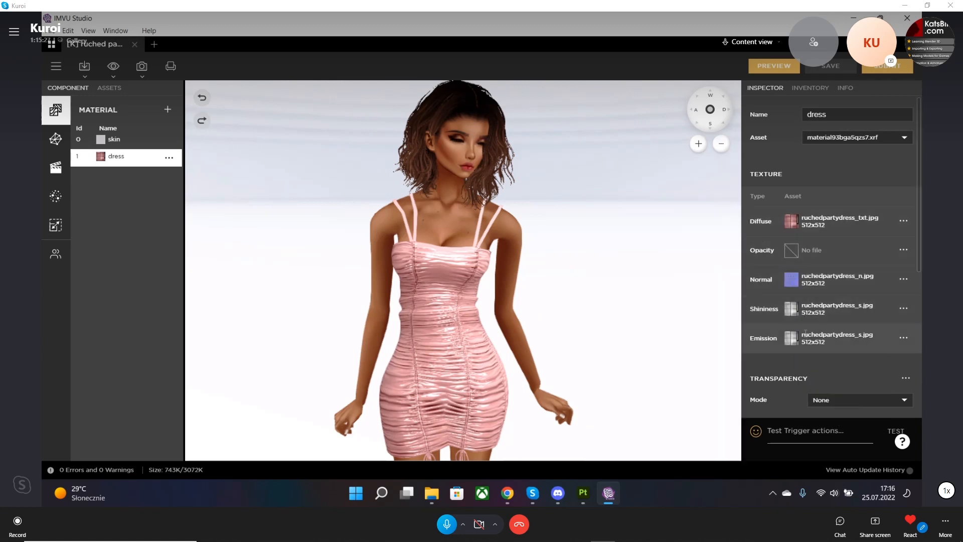
mouse_move(794, 339)
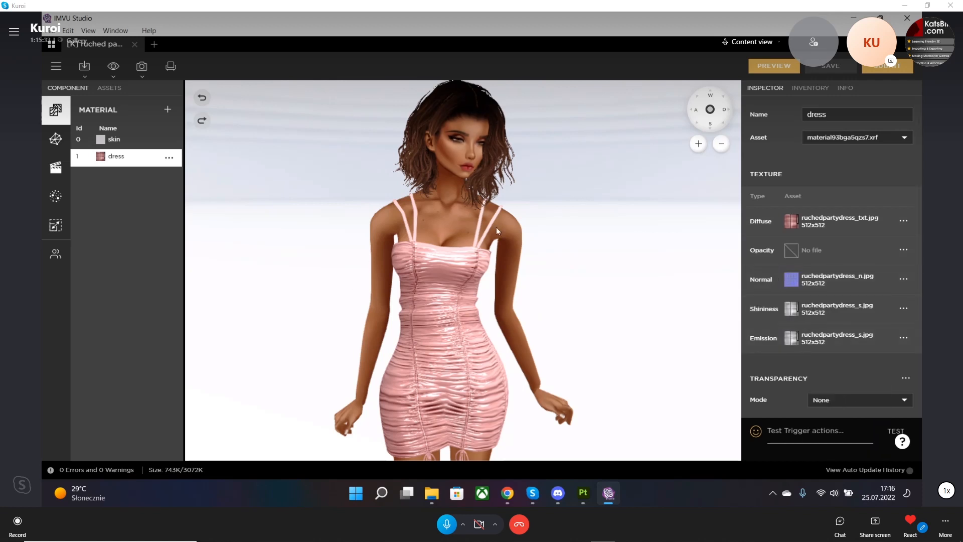
Unassign the normal map from the dress material and inspect the ruched dress without it.
left_click_drag(750, 338, 765, 338)
left_click(903, 279)
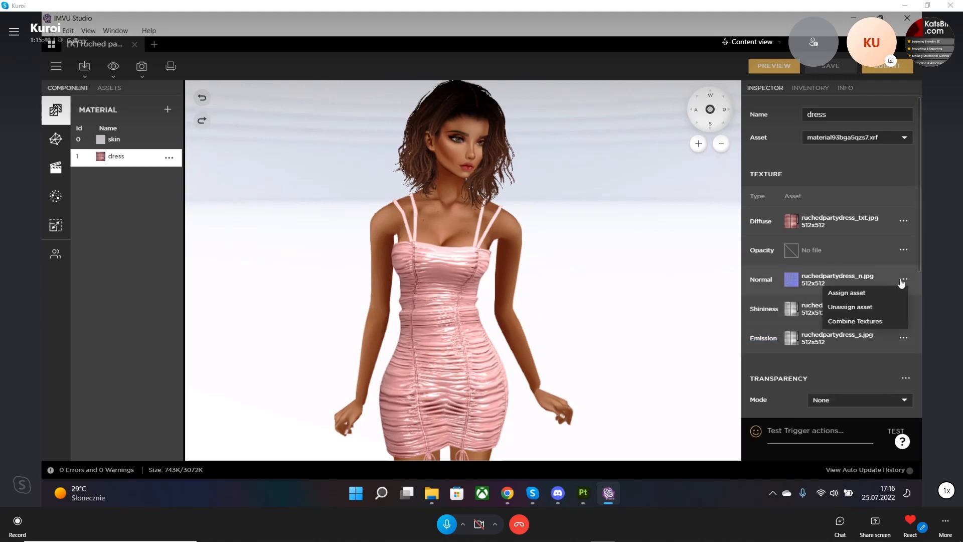
left_click(867, 307)
scroll(607, 287, "up", 2)
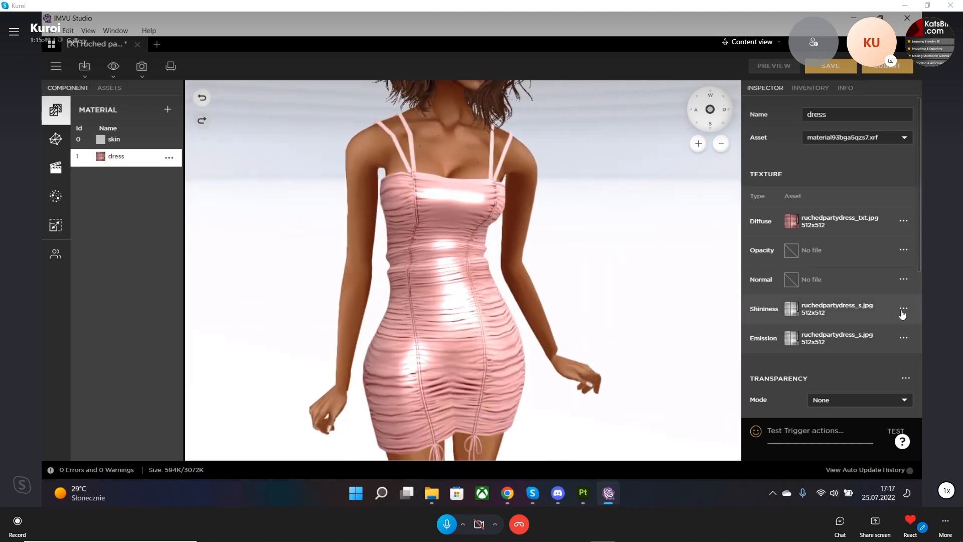
left_click_drag(543, 321, 559, 303)
Assign ruchedpartydress_n.jpg as the dress material's normal map again and inspect the dress up close and at a distance.
left_click(790, 286)
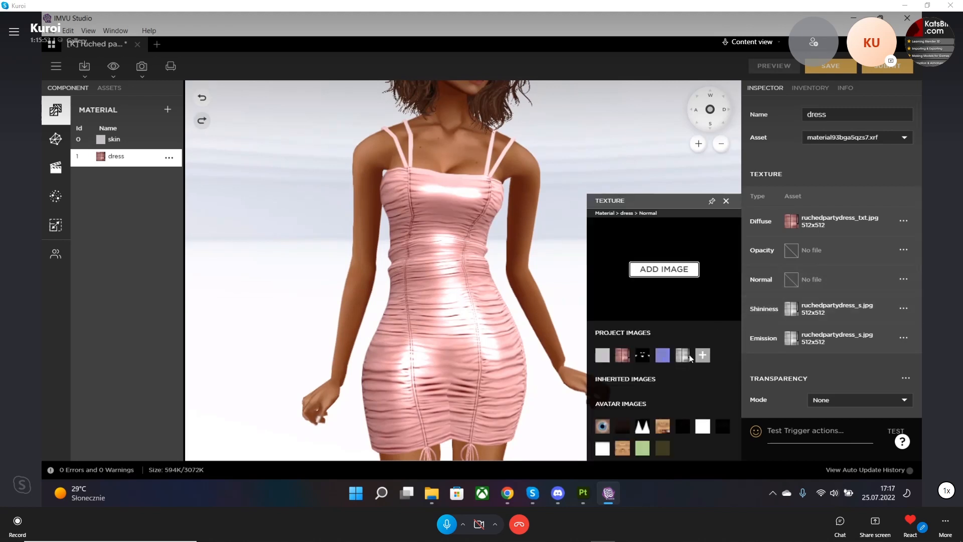
left_click(662, 355)
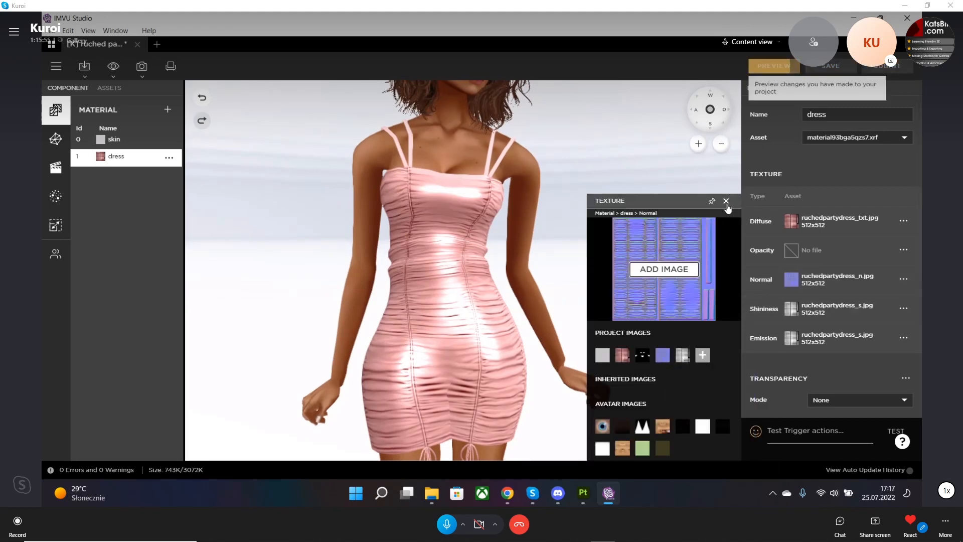
left_click(725, 201)
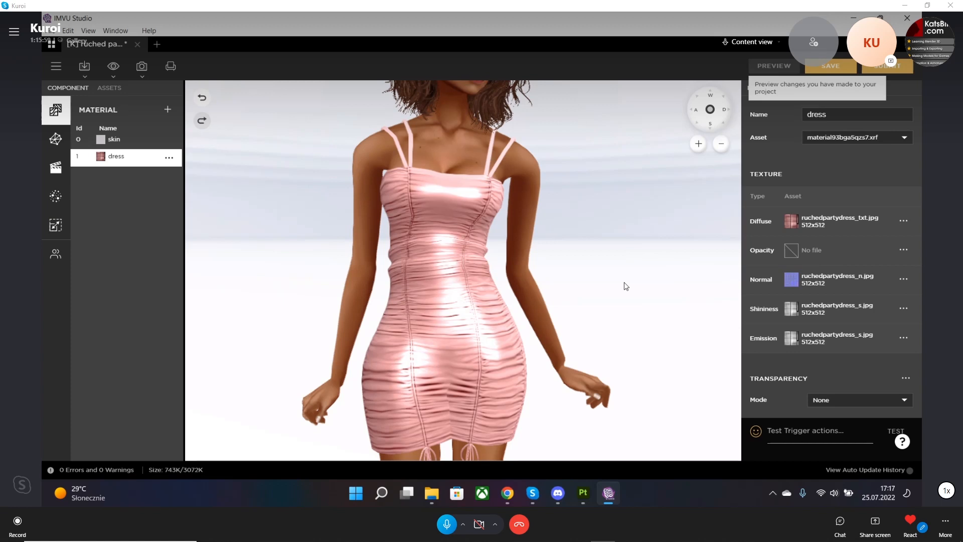
scroll(624, 289, "down", 5)
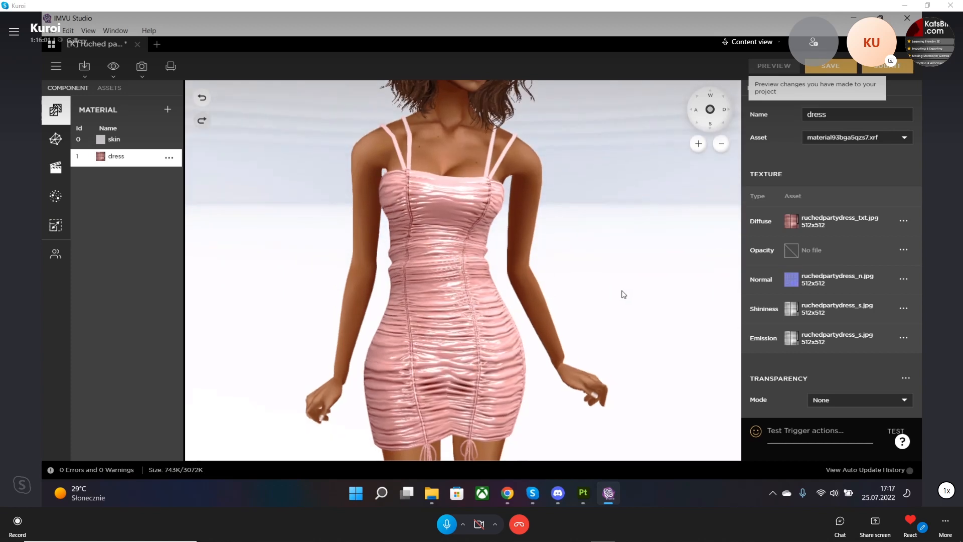
mouse_move(622, 300)
left_mouse_down()
mouse_move(590, 309)
mouse_move(441, 306)
mouse_move(634, 301)
left_mouse_up()
scroll(563, 285, "down", 4)
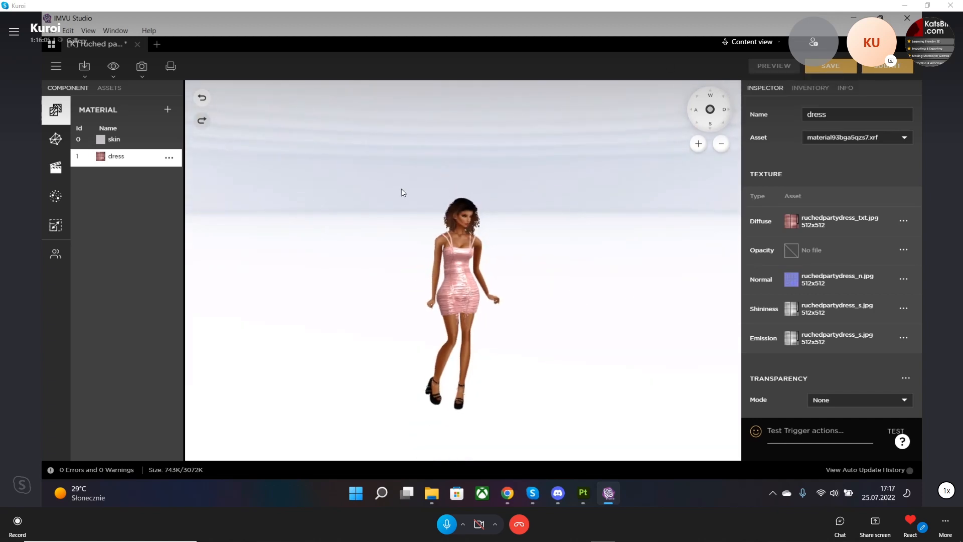
Close the [K] ruched party dress project without saving the changes.
left_click(136, 45)
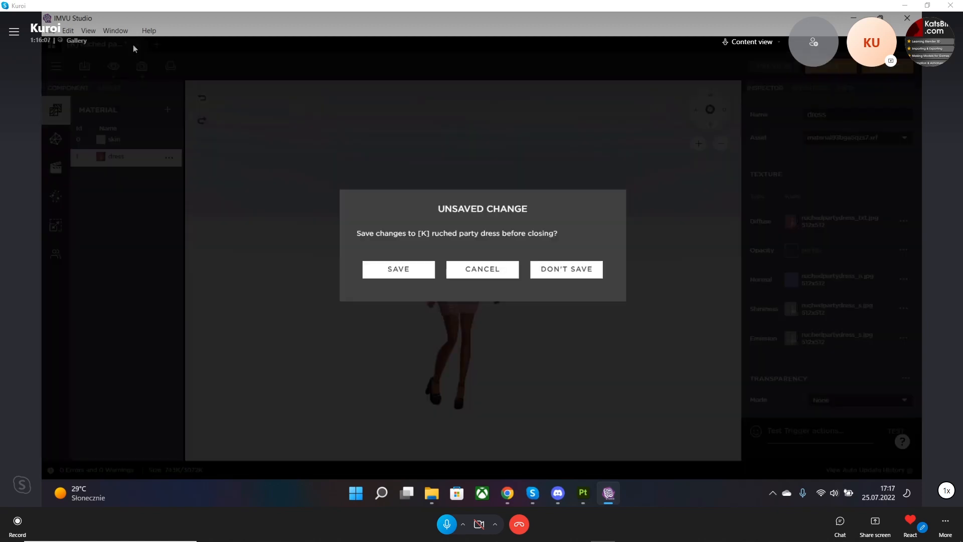
left_click(579, 272)
Browse the draft and published items in the product library for further material examples.
scroll(691, 267, "down", 5)
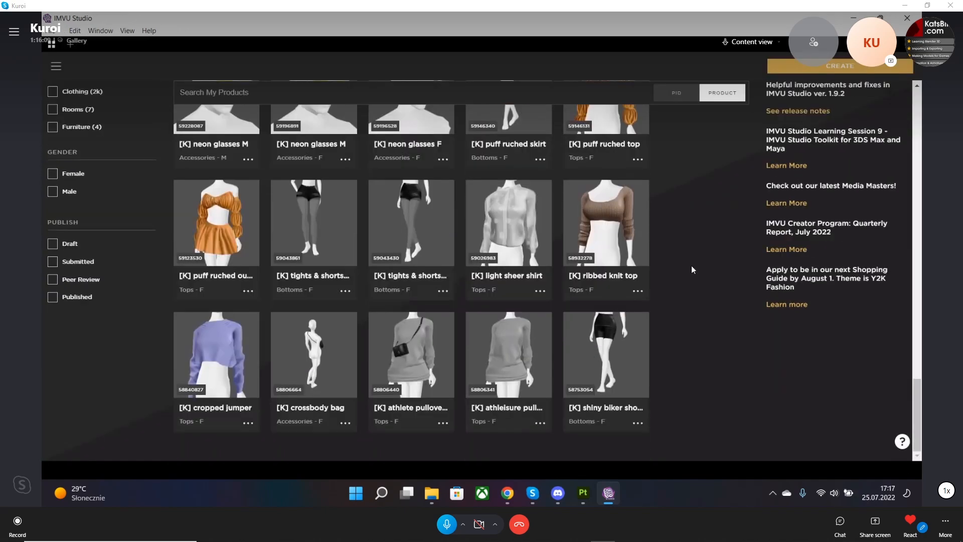
scroll(691, 266, "down", 3)
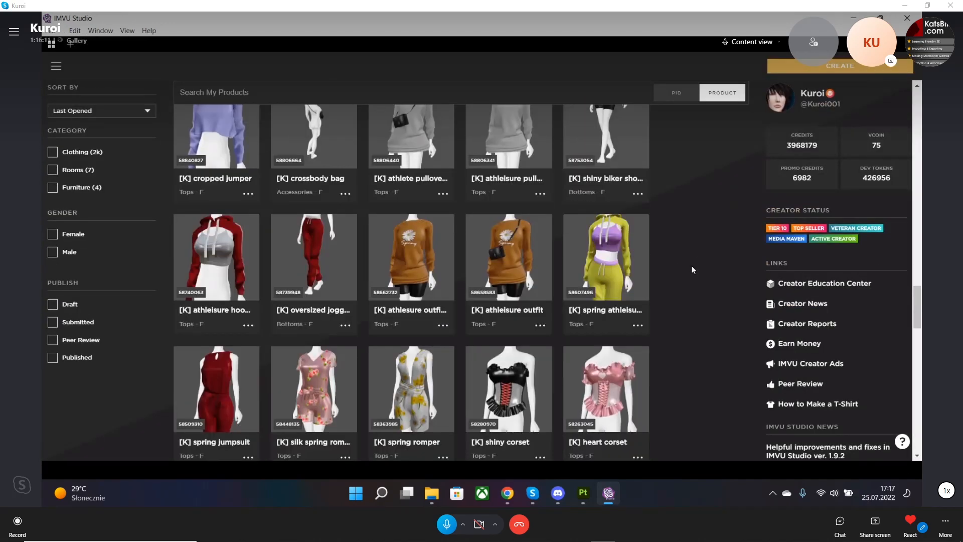
scroll(692, 269, "up", 12)
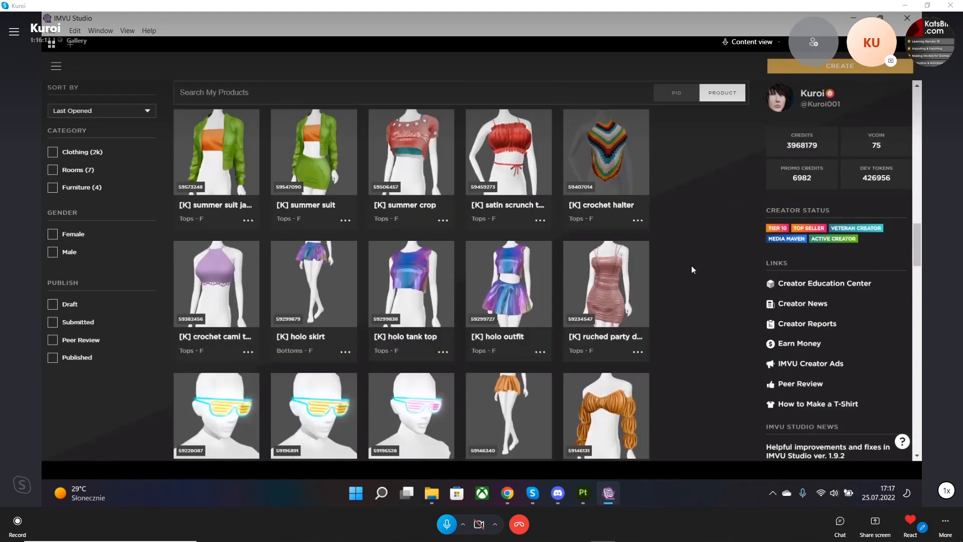
scroll(692, 269, "up", 8)
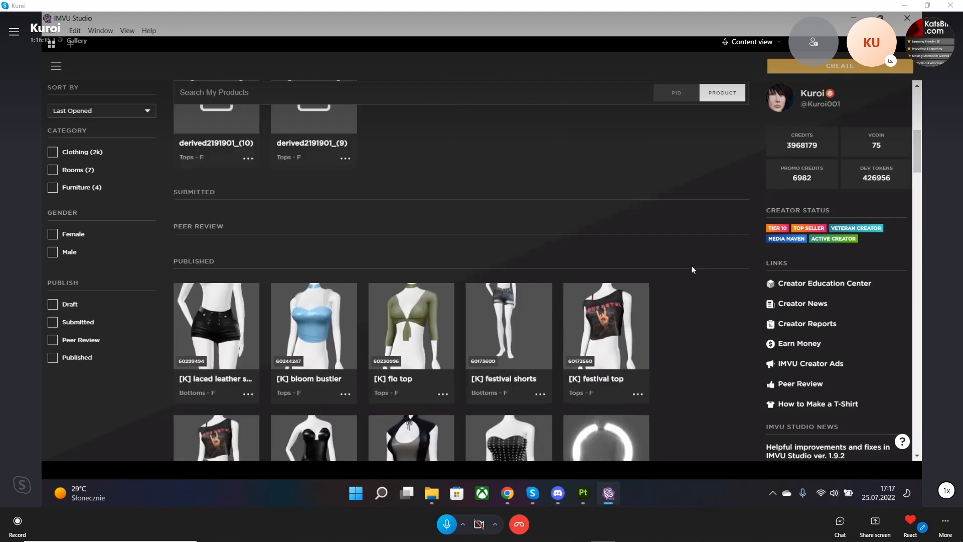
scroll(691, 269, "down", 2)
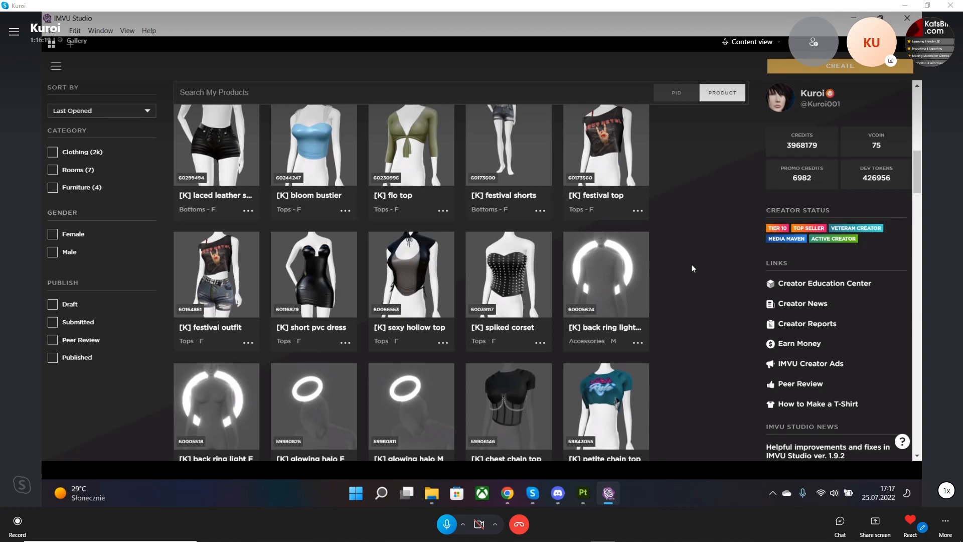
scroll(691, 267, "down", 3)
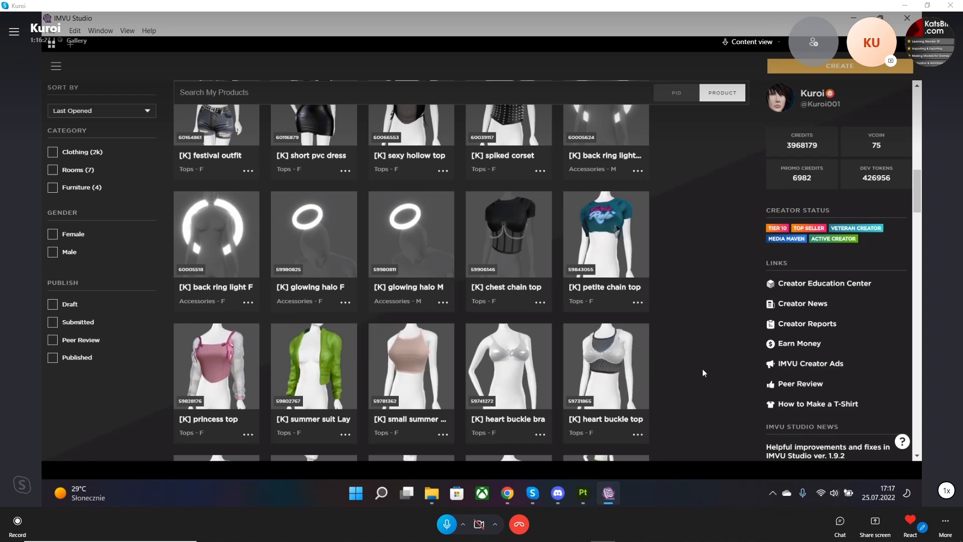
scroll(699, 368, "down", 1)
scroll(696, 369, "down", 2)
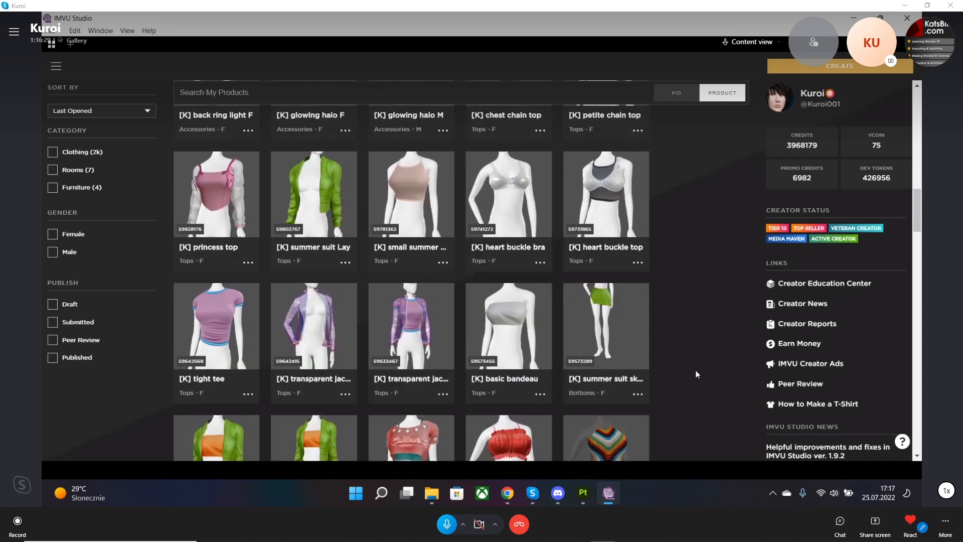
scroll(695, 369, "down", 1)
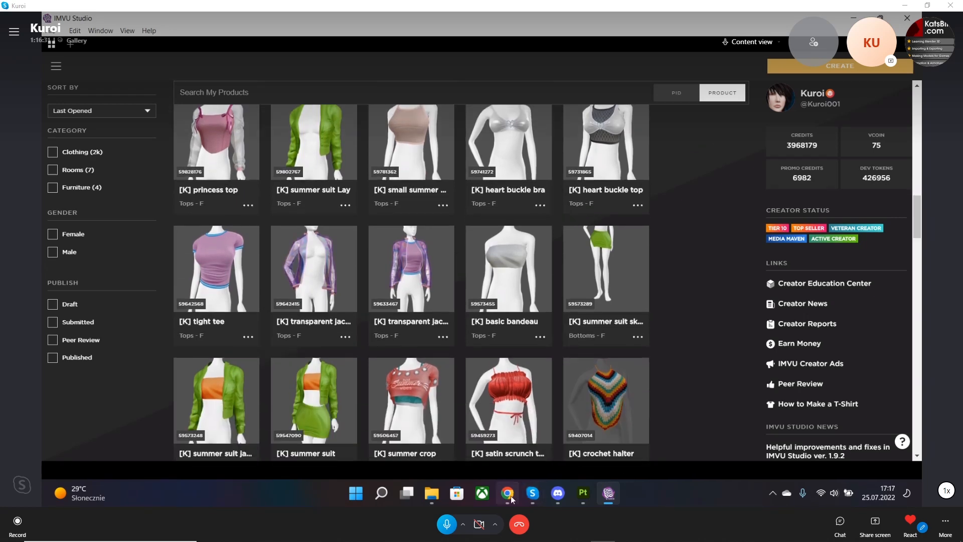
Switch to NormalMap-Online in Chrome and compare the normal and specular maps generated from the purple knit texture.
mouse_move(511, 499)
left_click(533, 459)
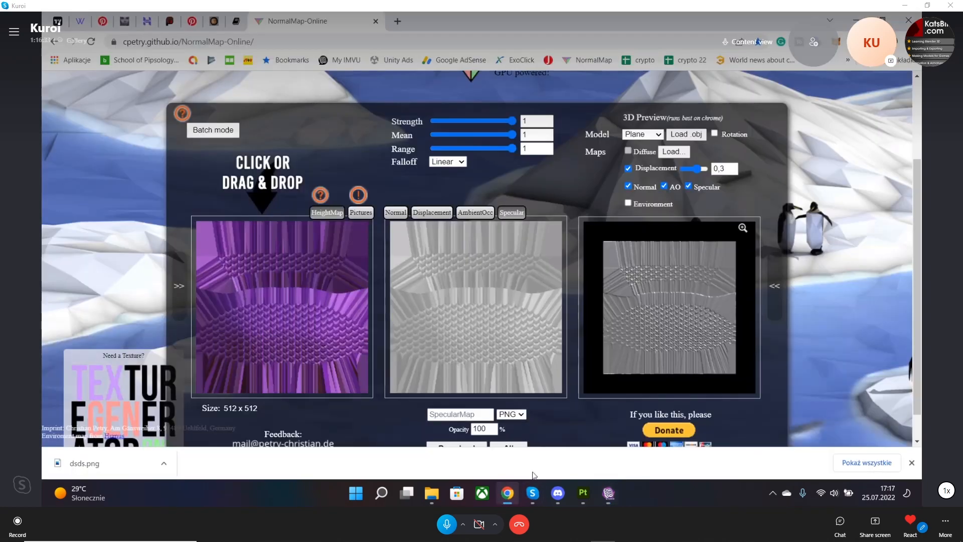
left_click(912, 463)
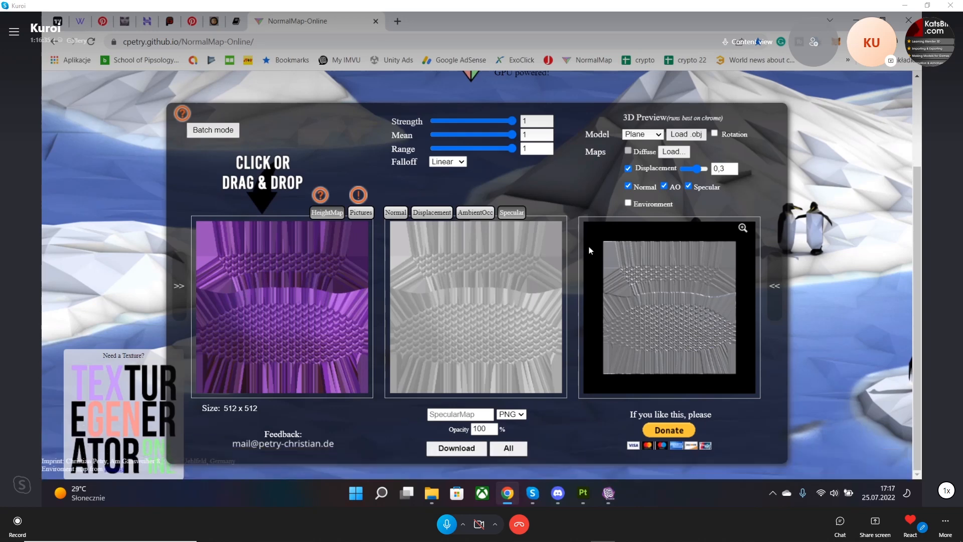
scroll(653, 173, "up", 3)
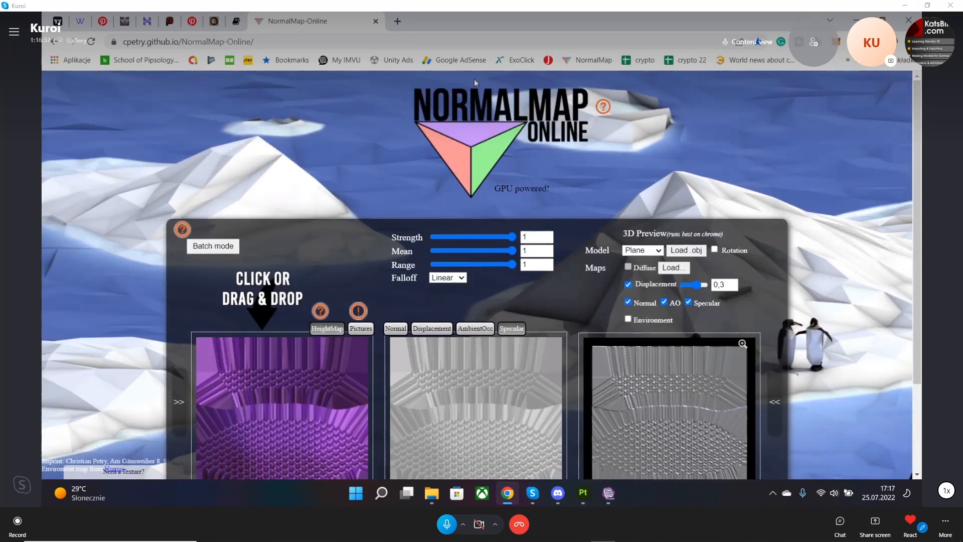
scroll(775, 243, "down", 2)
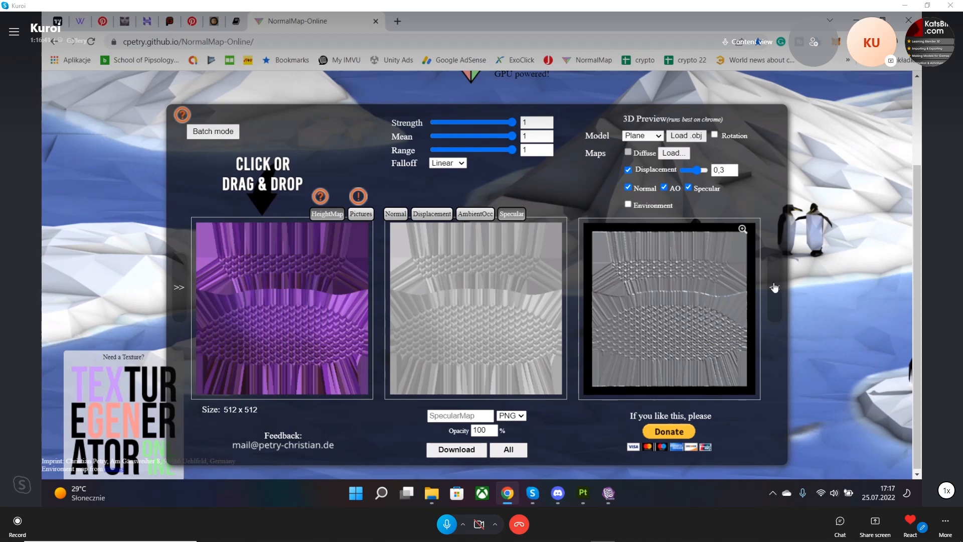
left_click_drag(737, 281, 711, 272)
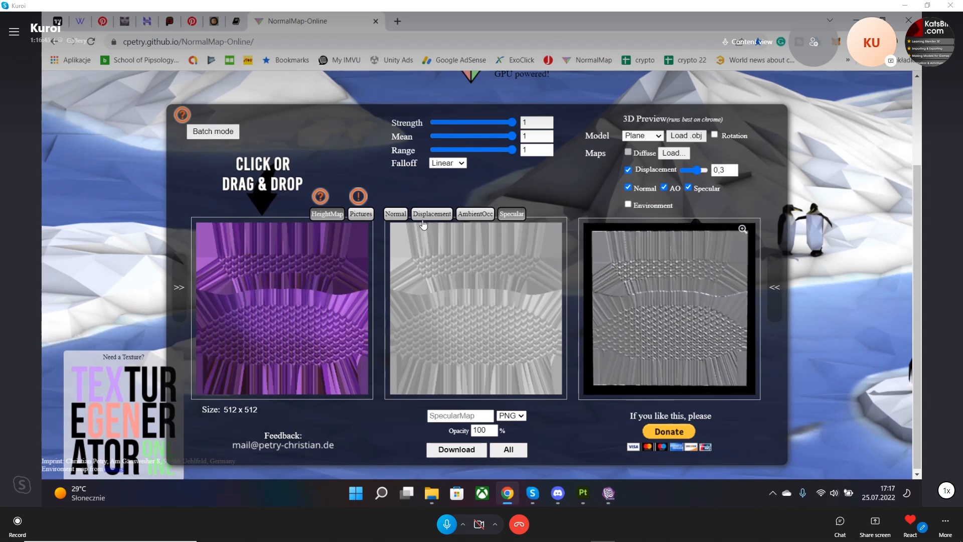
left_click(395, 214)
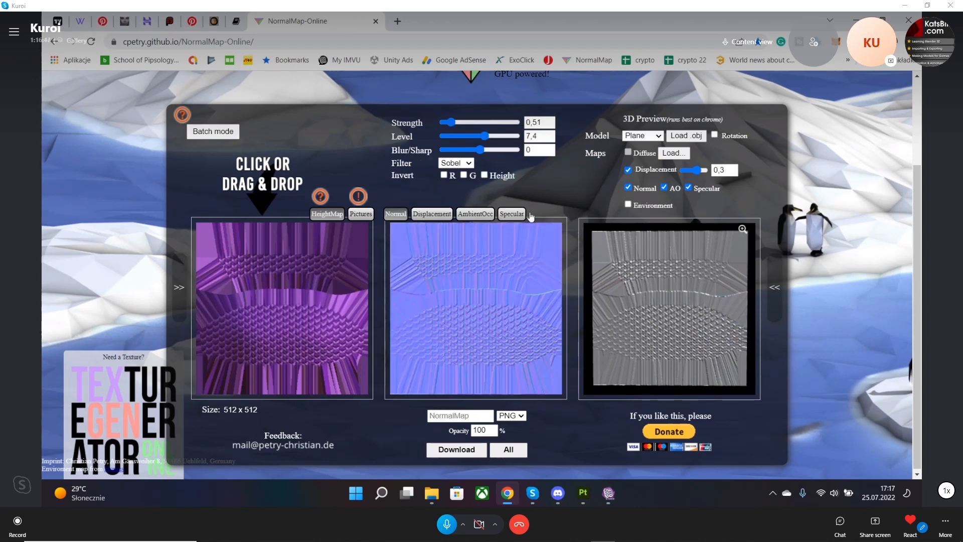
left_click(512, 215)
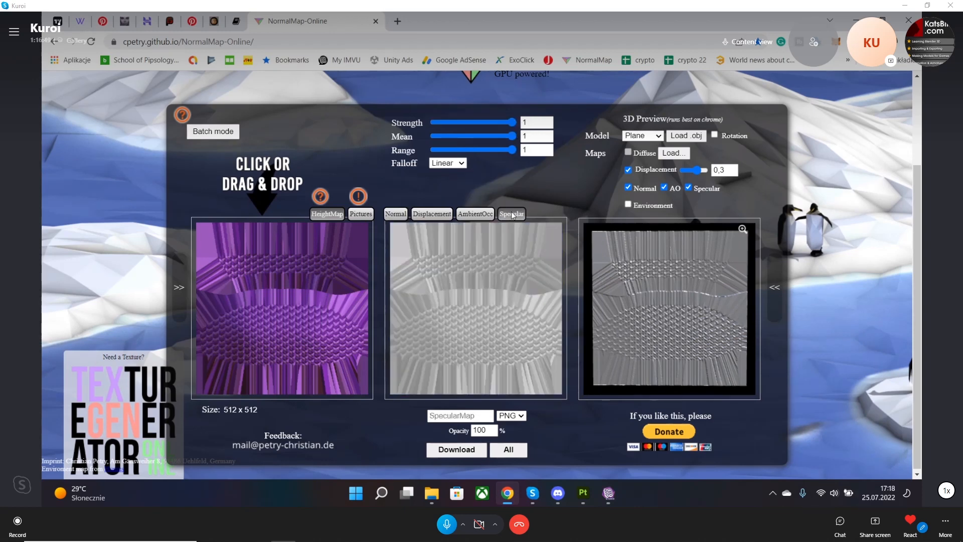
left_click(398, 214)
scroll(574, 214, "up", 3)
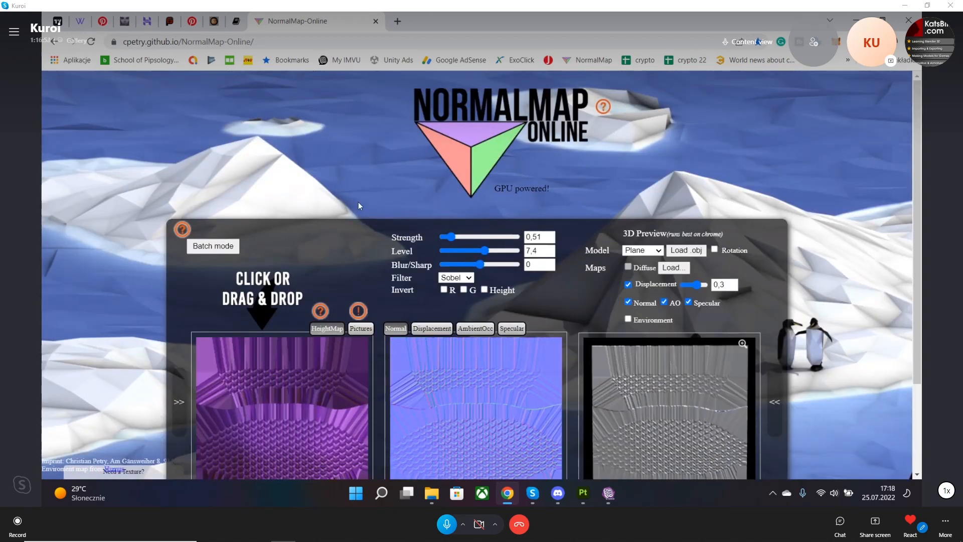
left_click(919, 499)
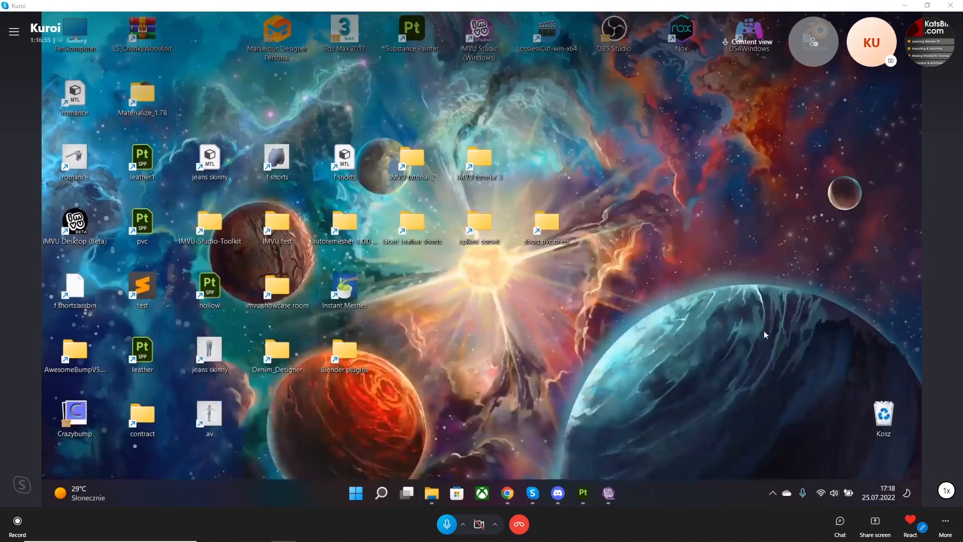
Switch to Substance 3D Painter and examine the purple knit bandeau from several angles, then minimize the program.
mouse_move(601, 494)
left_click(582, 492)
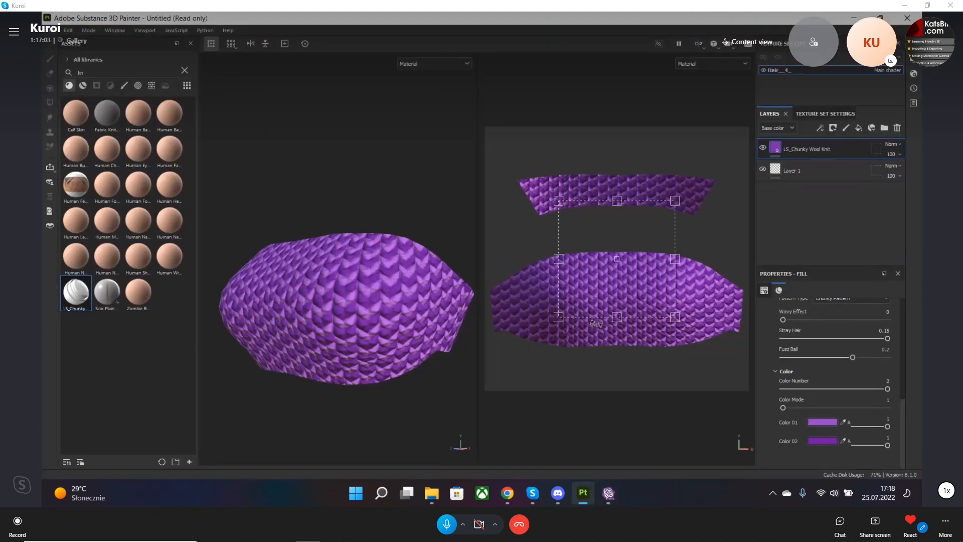
left_click(438, 329)
middle_click_drag(362, 325, 348, 295, "alt")
left_click_drag(347, 294, 381, 299, "alt")
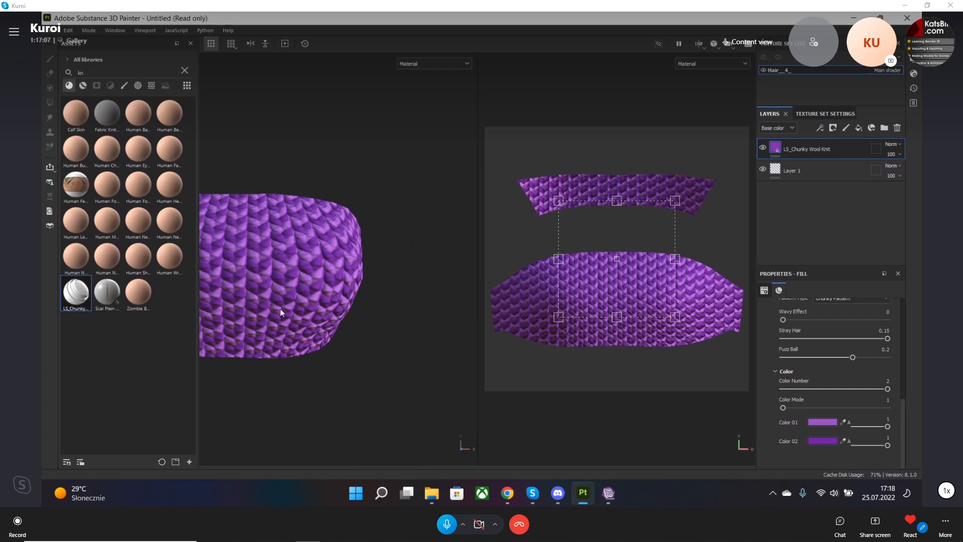
middle_click_drag(280, 313, 432, 329, "alt")
left_click_drag(346, 321, 353, 325, "alt")
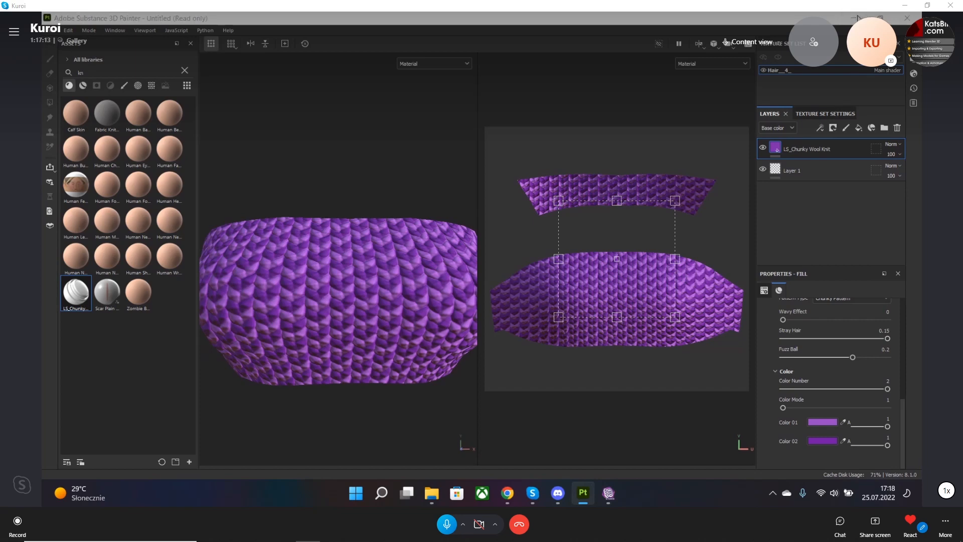
left_click(857, 17)
Switch to IMVU Studio and close the program.
left_click(360, 40)
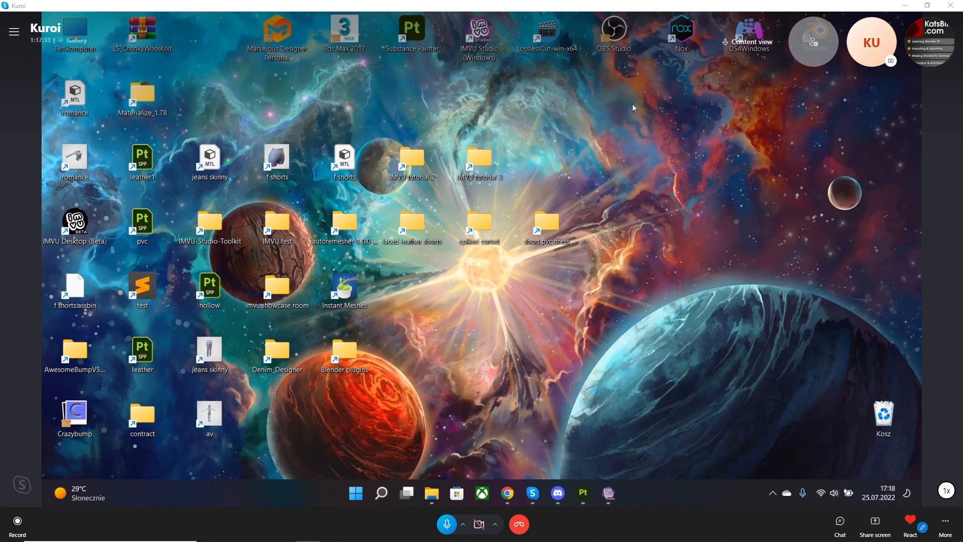
left_click(608, 493)
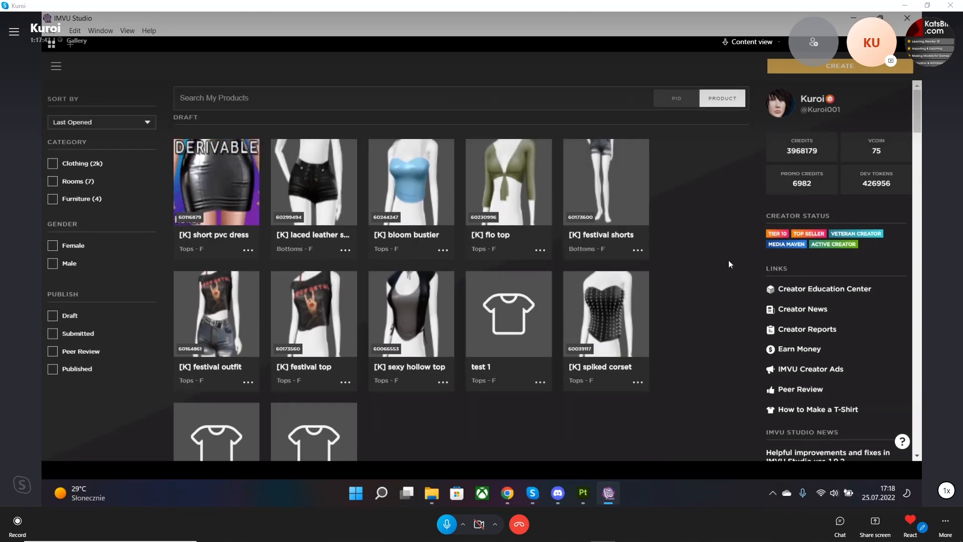
left_click(906, 17)
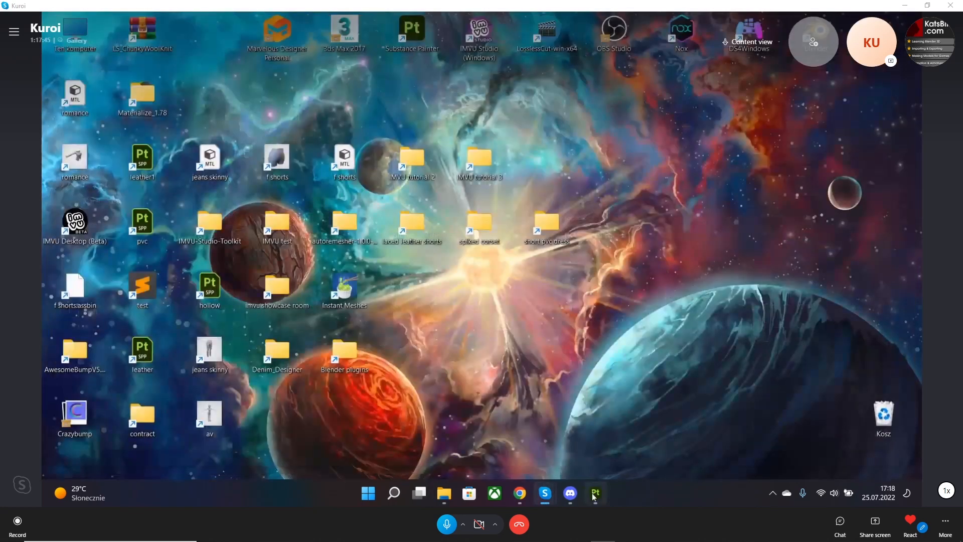
Return to Substance 3D Painter and inspect the chunky wool knit on the bandeau at different distances and angles.
mouse_move(595, 492)
left_click(587, 436)
scroll(418, 330, "up", 3)
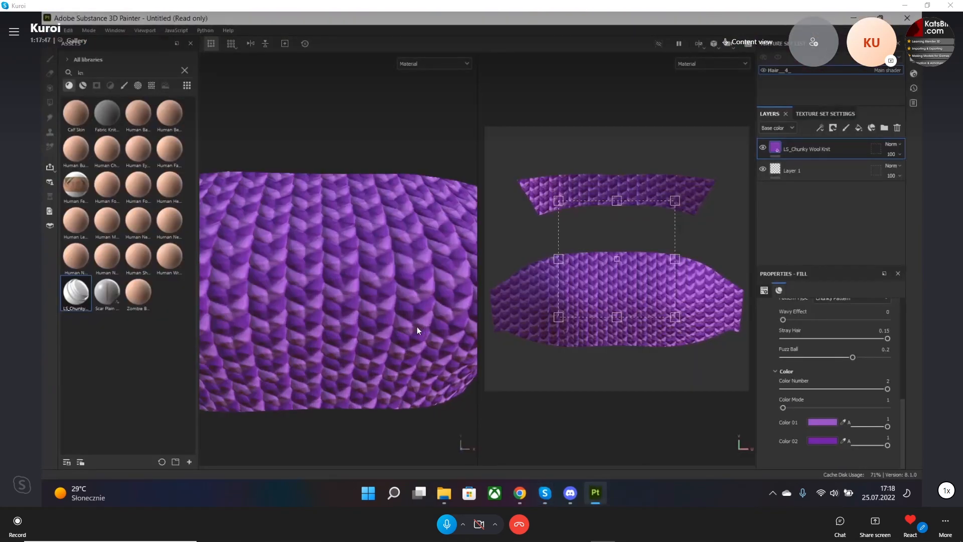
scroll(418, 331, "down", 6)
left_click_drag(444, 338, 386, 377, "alt")
scroll(369, 346, "up", 5)
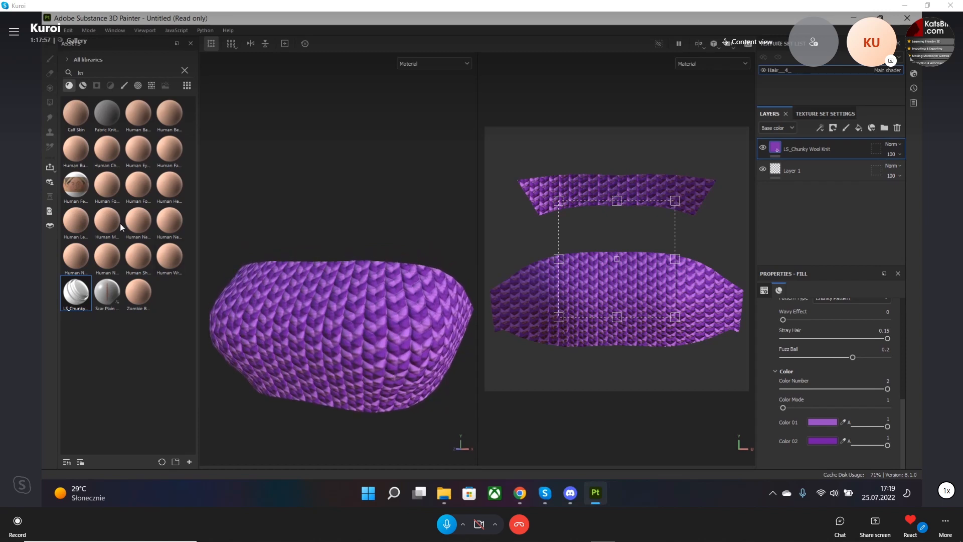
left_click(89, 194)
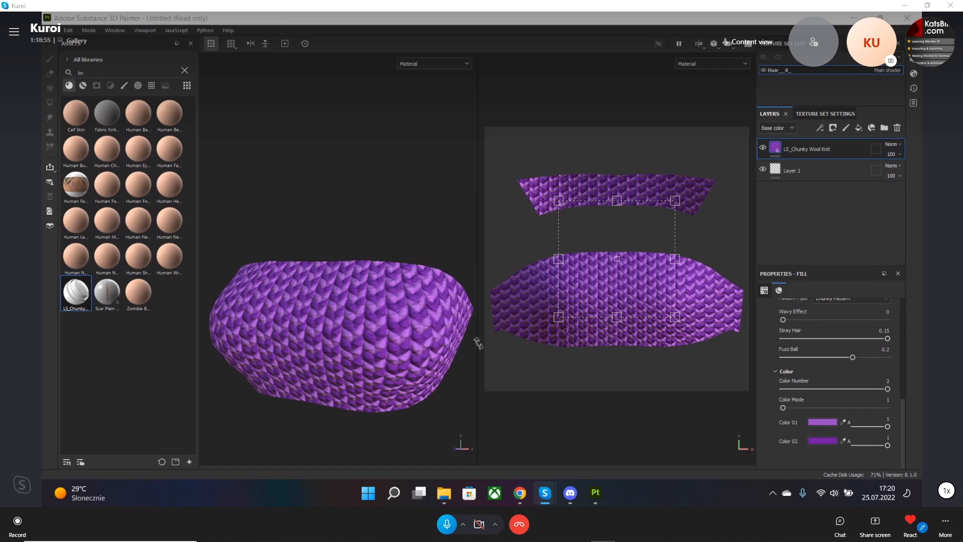
mouse_move(426, 371)
left_mouse_down("alt")
mouse_move(415, 339)
mouse_move(419, 362)
mouse_move(335, 361)
mouse_move(572, 359)
mouse_move(466, 344)
mouse_move(389, 358)
mouse_move(429, 354)
left_mouse_up("alt")
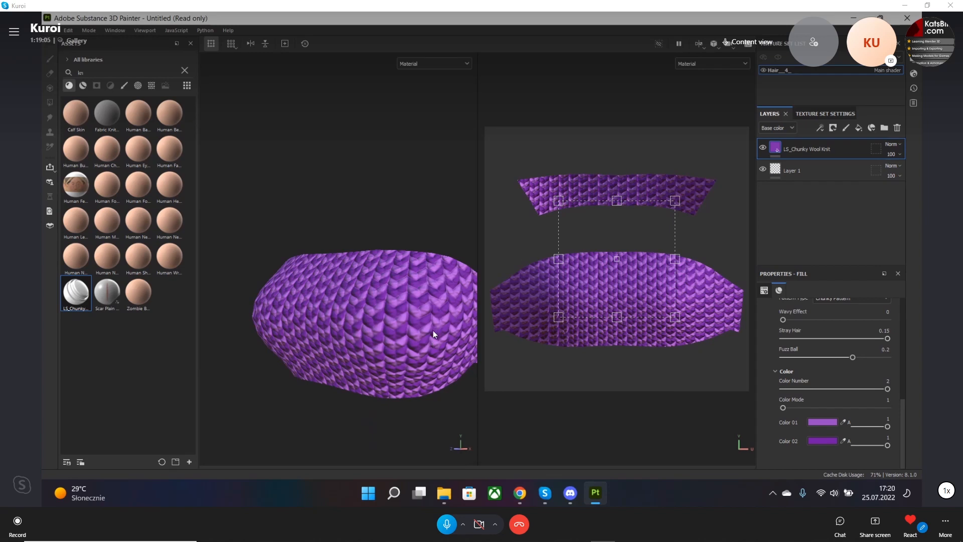
Enlarge the chunky wool knit fill's UV projection frame until it spans the whole texture tile, then minimize the program.
left_click_drag(441, 342, 381, 358, "alt")
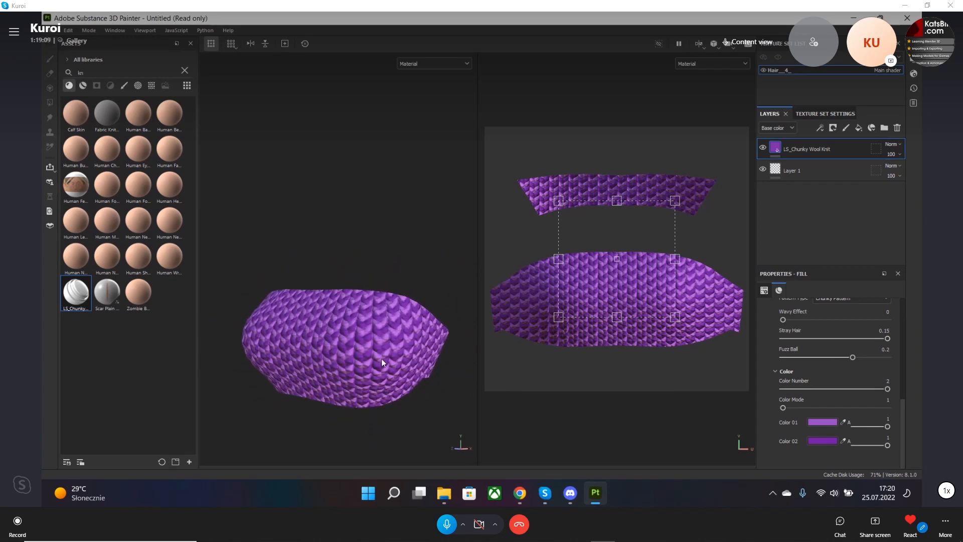
mouse_move(305, 336)
left_mouse_down("alt")
mouse_move(447, 340)
mouse_move(274, 346)
mouse_move(296, 344)
left_mouse_up("alt")
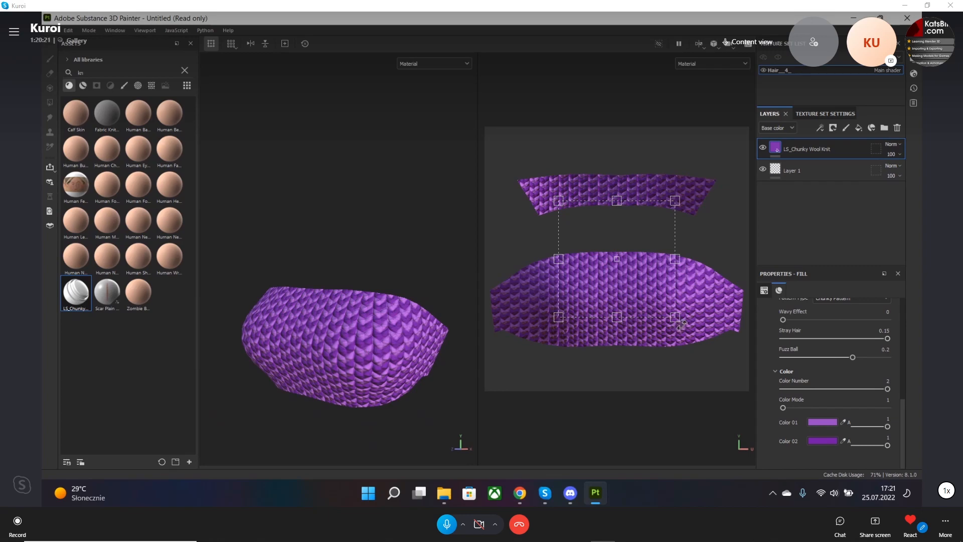
left_click_drag(675, 317, 748, 390)
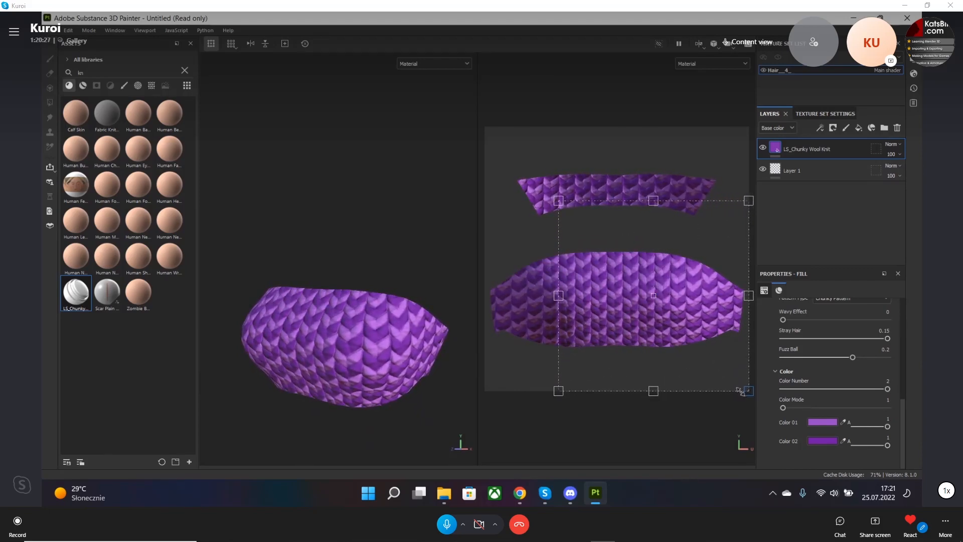
left_click_drag(558, 201, 481, 160)
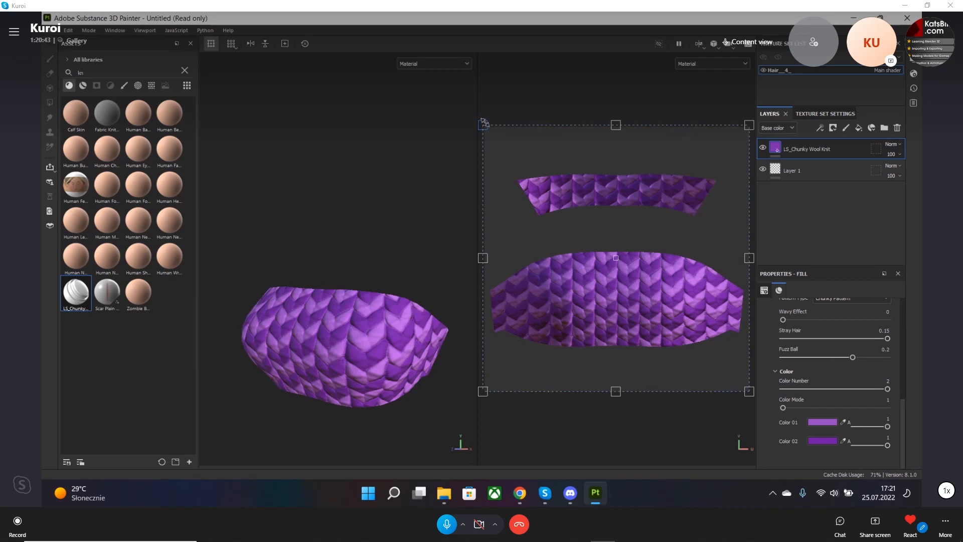
left_click_drag(484, 125, 484, 125)
left_click_drag(483, 126, 483, 160)
left_click(853, 19)
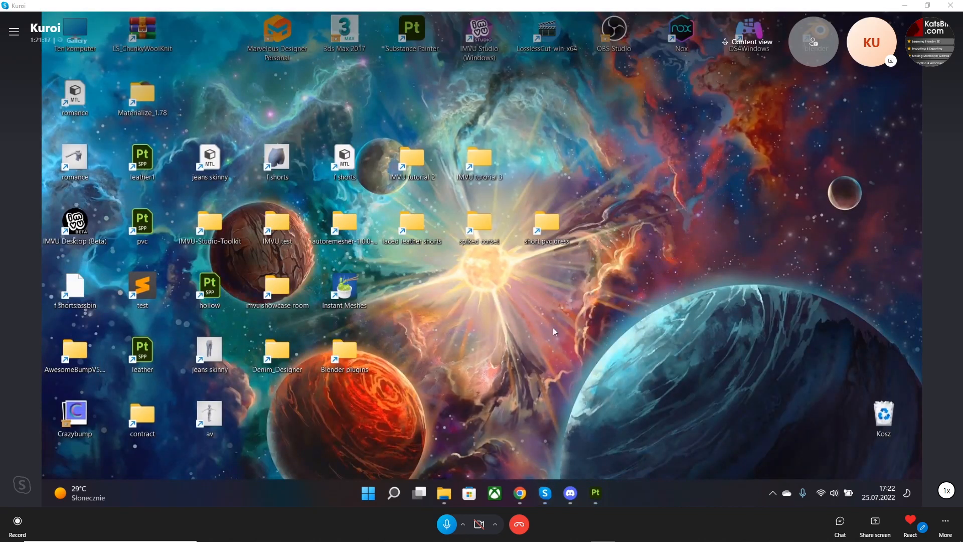
left_click_drag(402, 281, 604, 128)
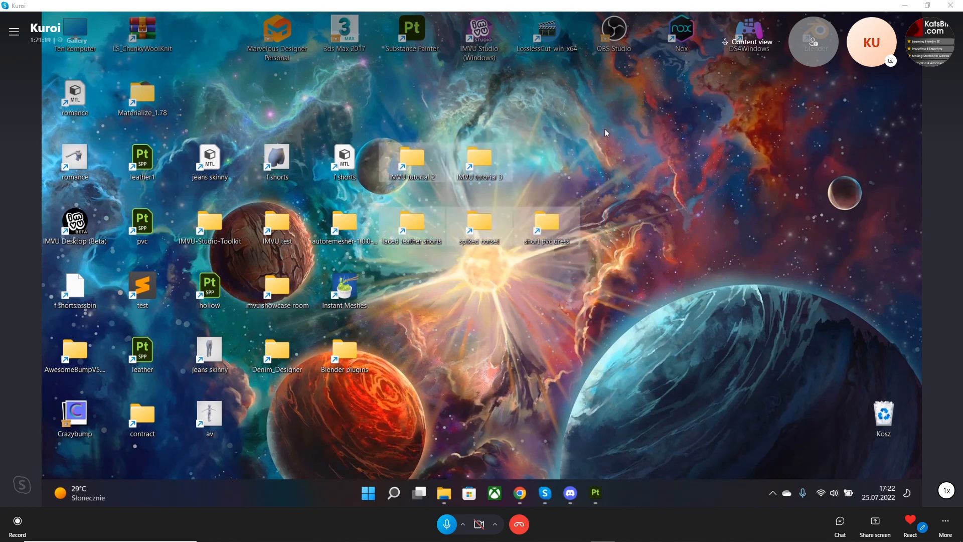
left_click(604, 128)
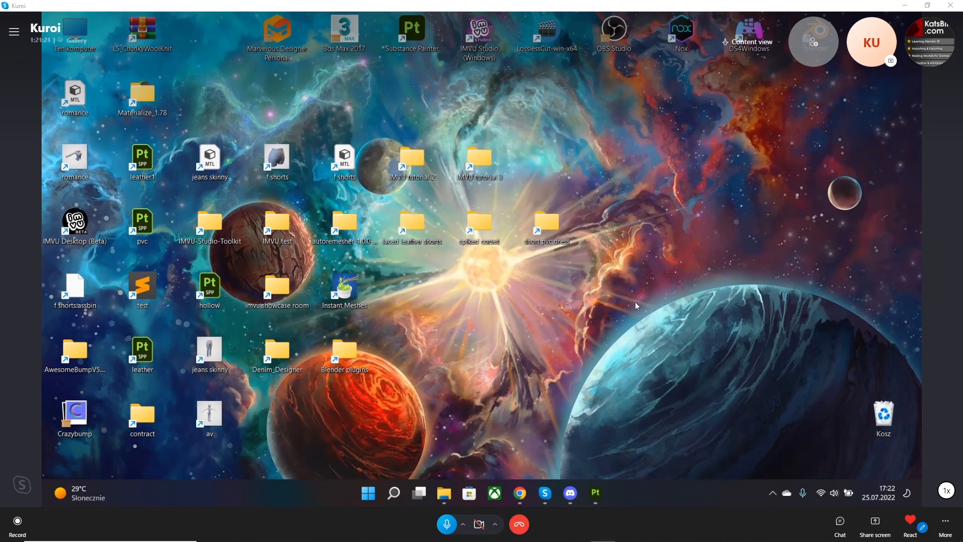
Return to Substance 3D Painter and inspect the enlarged knit pattern on the bandeau from close up and farther away.
left_click(599, 498)
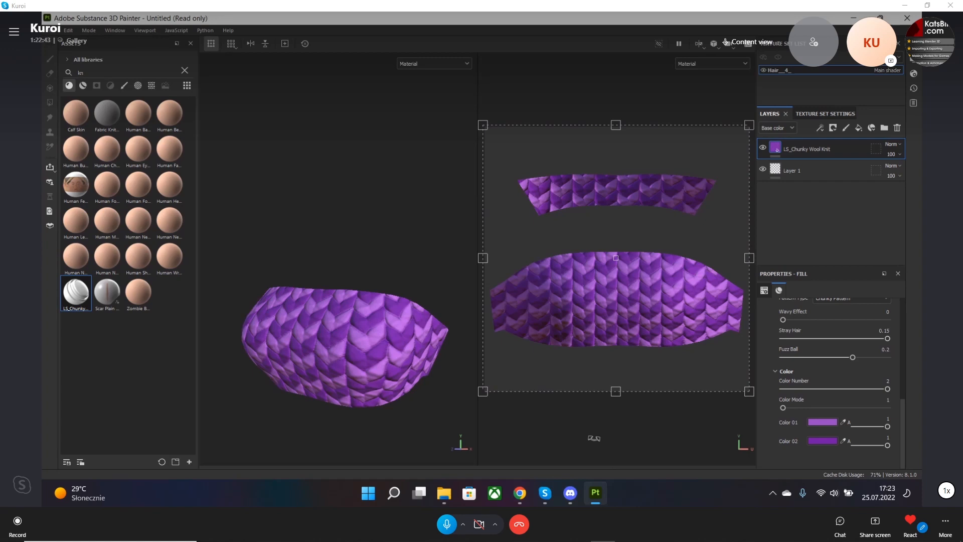
mouse_move(383, 395)
middle_mouse_down("alt")
mouse_move(398, 374)
mouse_move(378, 363)
middle_mouse_up("alt")
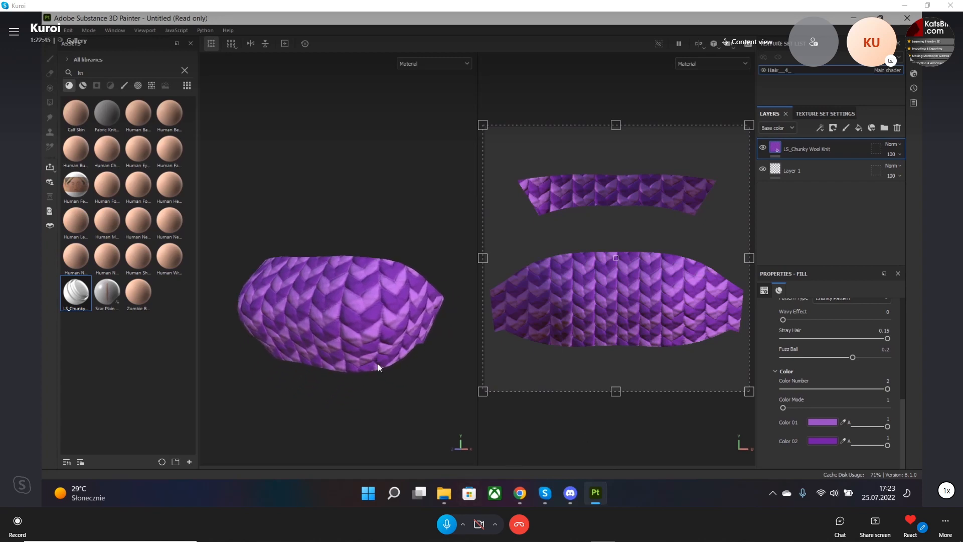
left_click(302, 345)
mouse_move(290, 361)
left_mouse_down("alt")
mouse_move(356, 356)
mouse_move(291, 358)
mouse_move(305, 361)
left_mouse_up("alt")
scroll(305, 360, "up", 3)
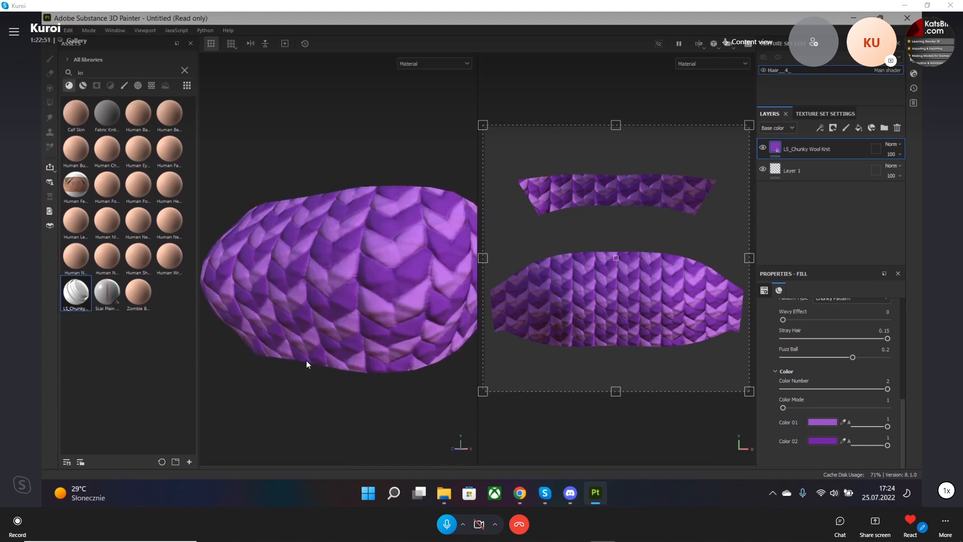
scroll(306, 361, "down", 4)
scroll(305, 361, "up", 2)
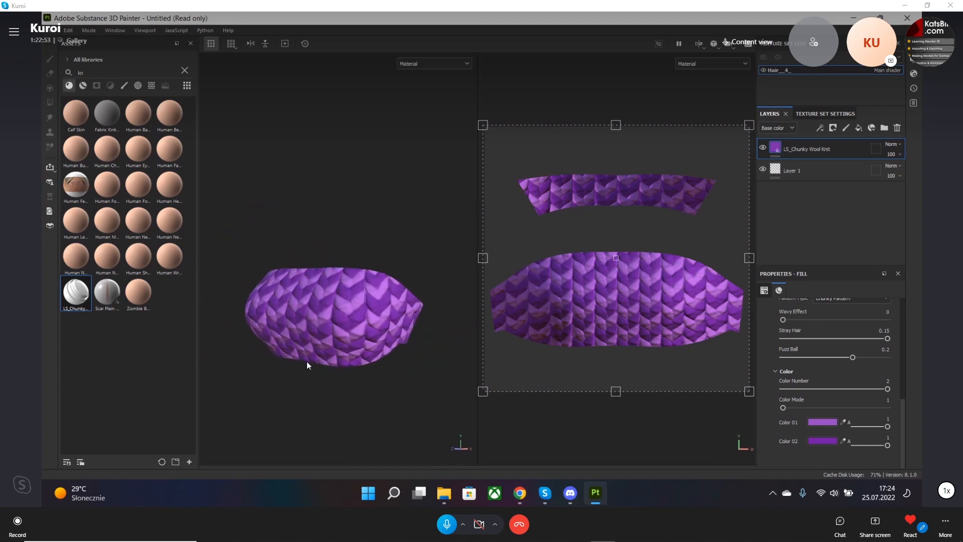